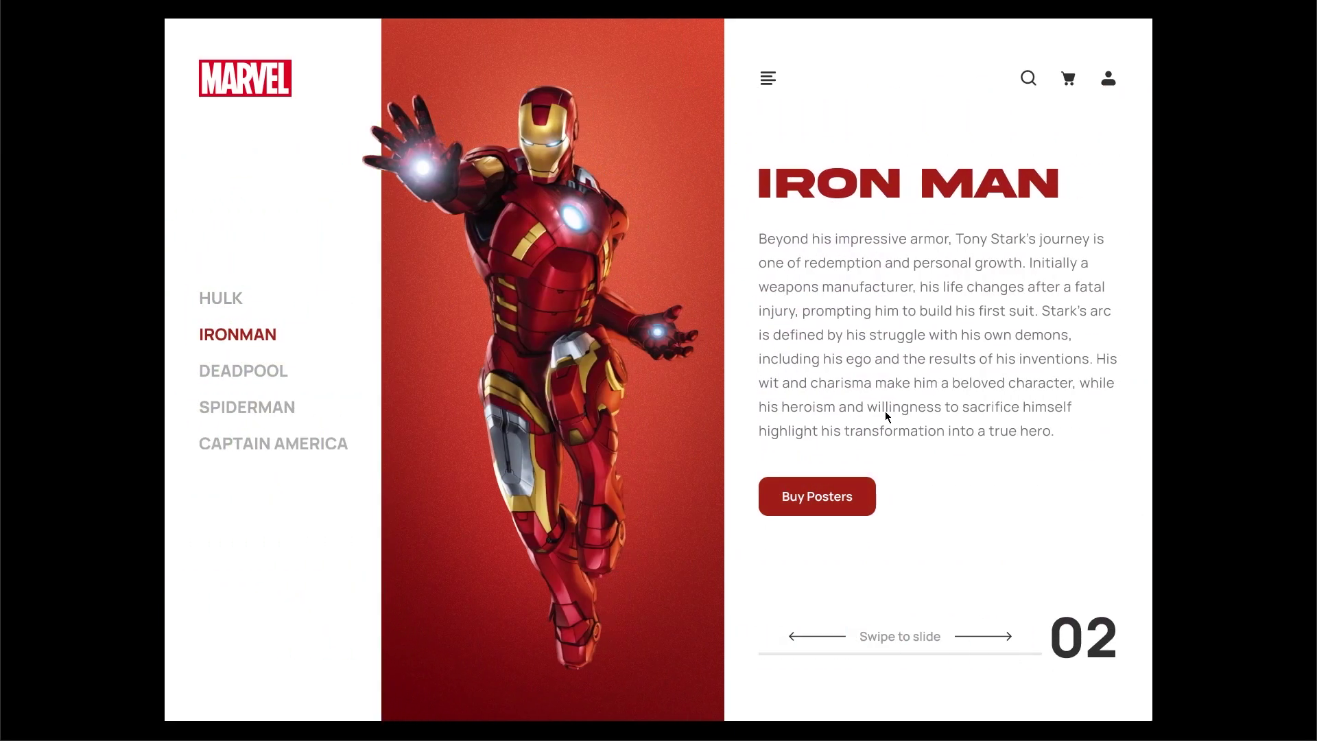
# - Swipe back and forth through the Hulk, Iron Man, Deadpool, Spiderman and Captain America prototype slides
pyautogui.moveTo(885, 415); pyautogui.dragTo(832, 421)
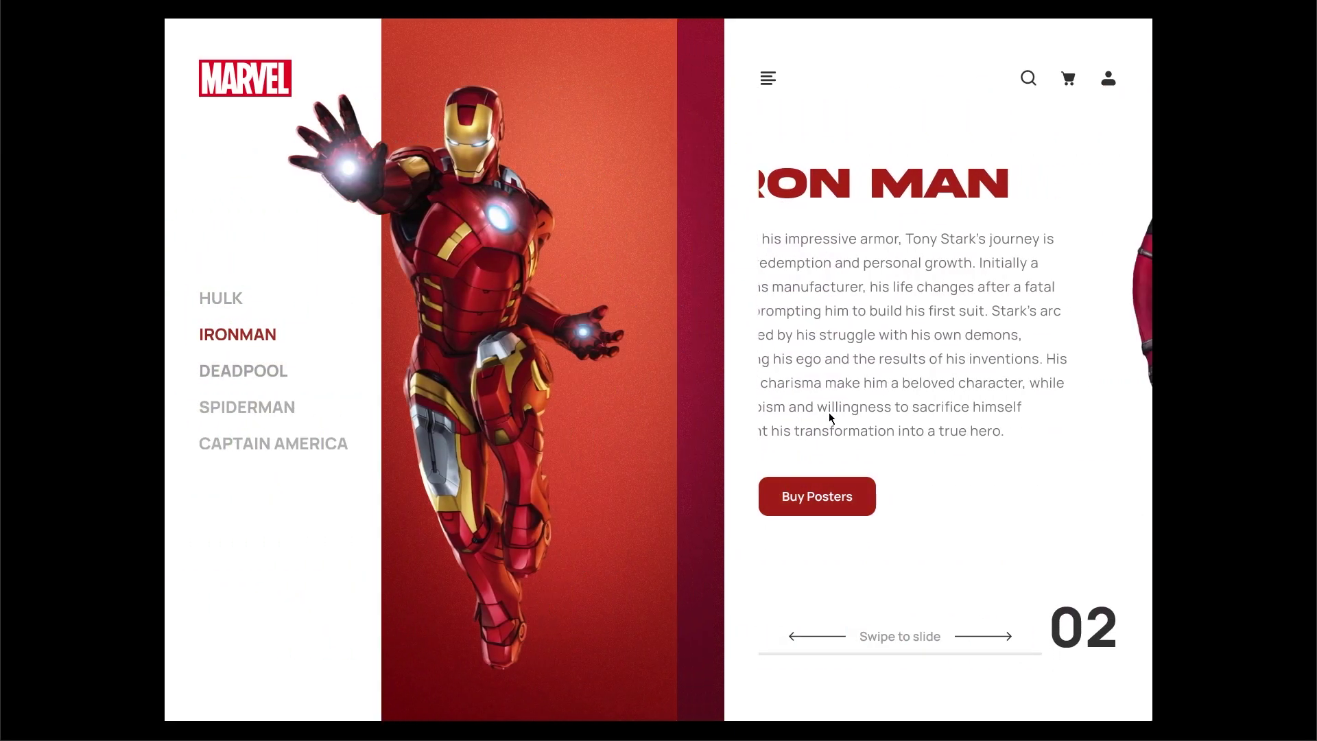
pyautogui.moveTo(568, 423); pyautogui.dragTo(670, 432)
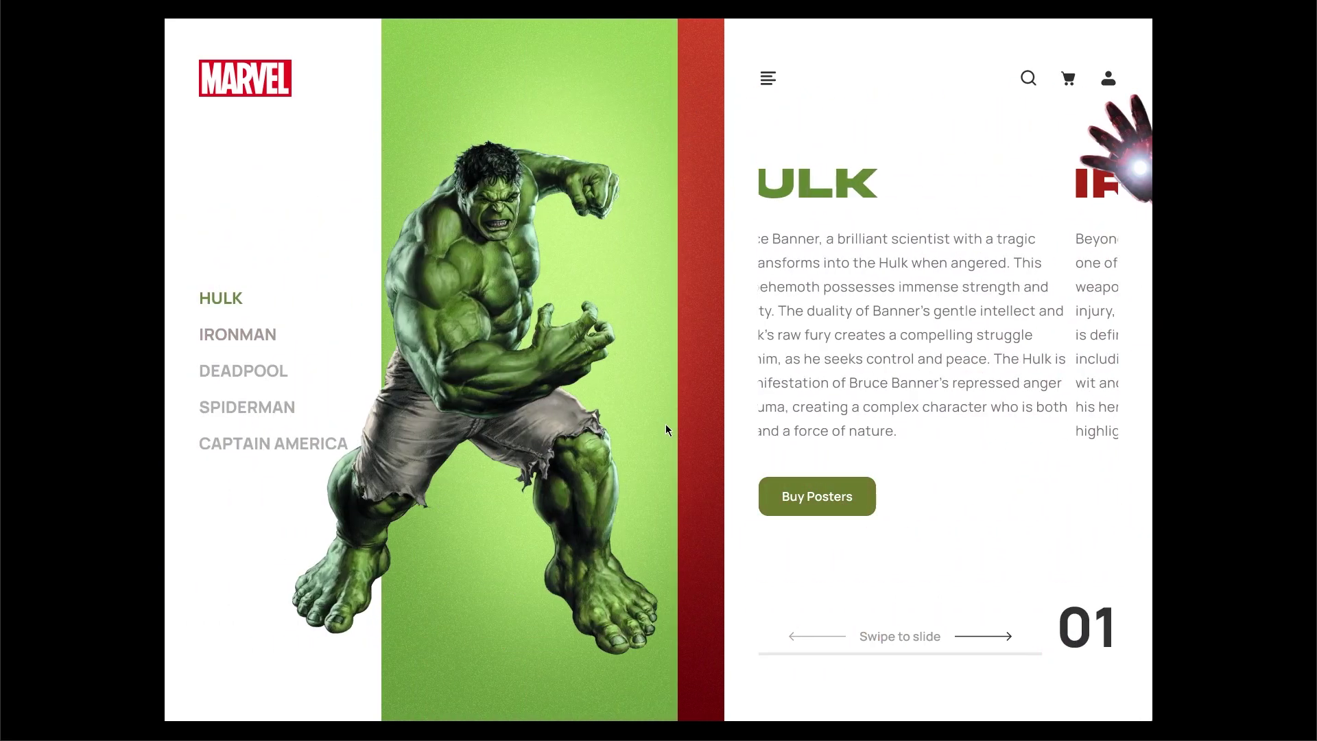
pyautogui.moveTo(950, 412); pyautogui.dragTo(874, 415)
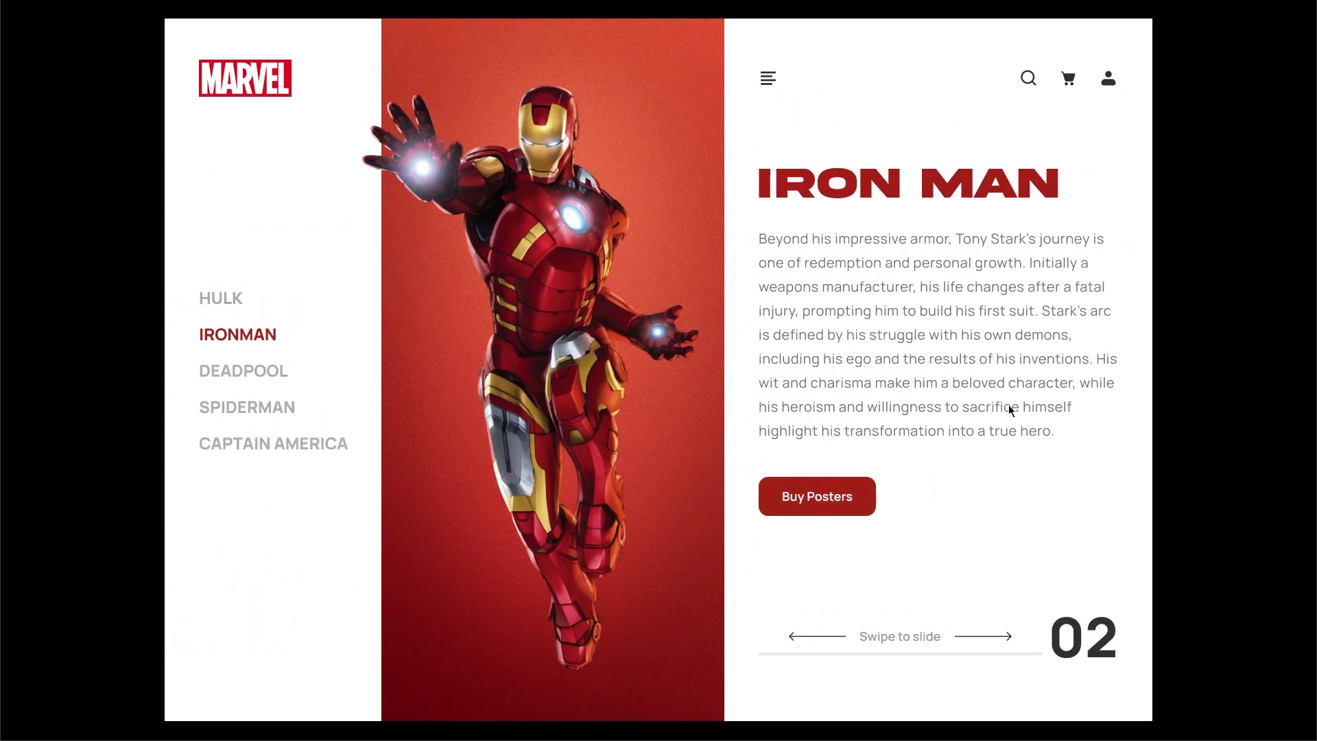
pyautogui.moveTo(1011, 411); pyautogui.dragTo(899, 420)
pyautogui.moveTo(1006, 415); pyautogui.dragTo(845, 419)
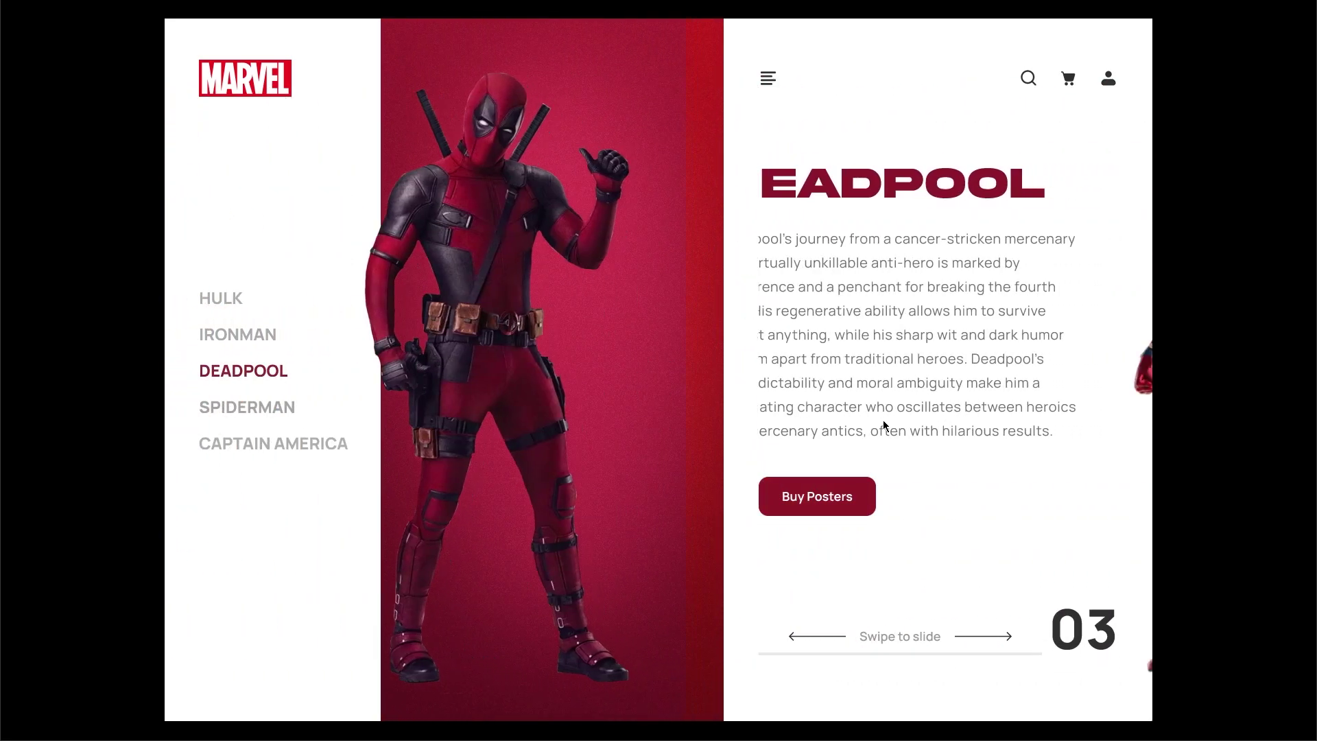
pyautogui.moveTo(996, 416); pyautogui.dragTo(850, 414)
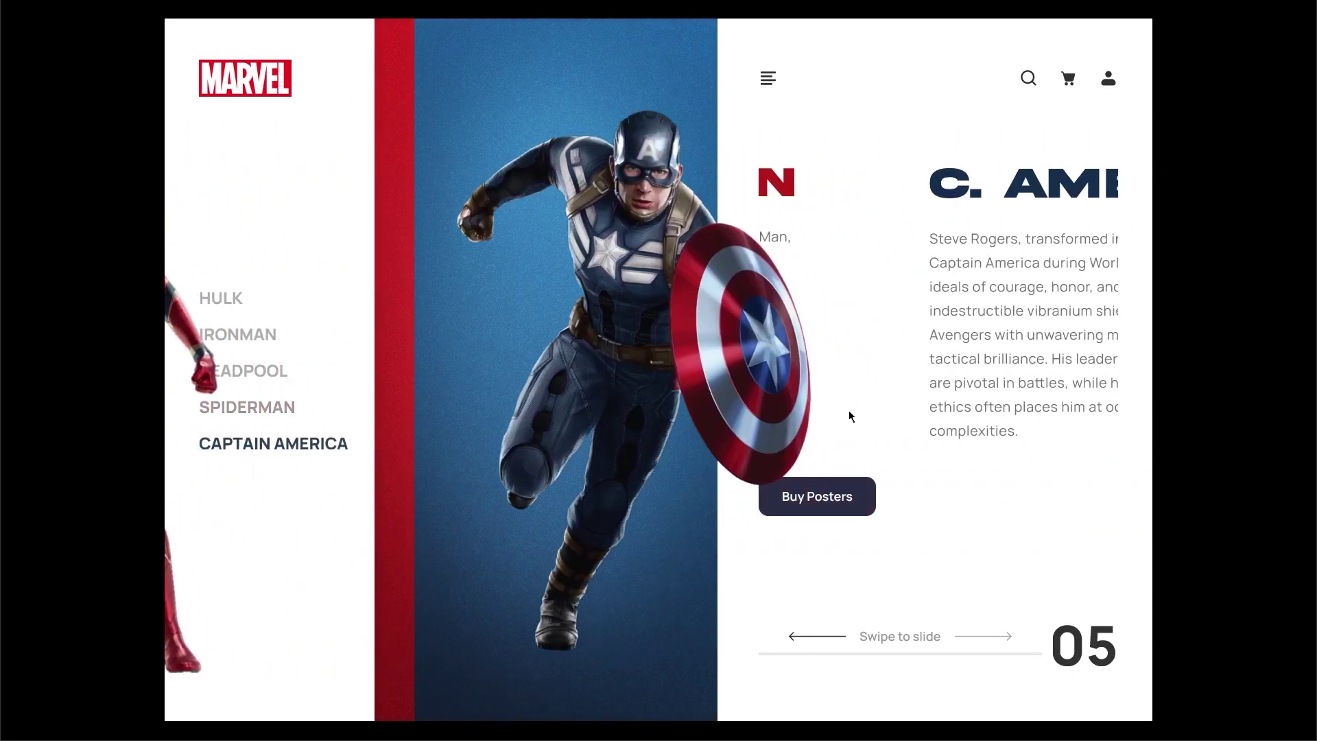
pyautogui.moveTo(603, 458)
pyautogui.mouseDown()
pyautogui.moveTo(606, 483)
pyautogui.moveTo(655, 475)
pyautogui.mouseUp()
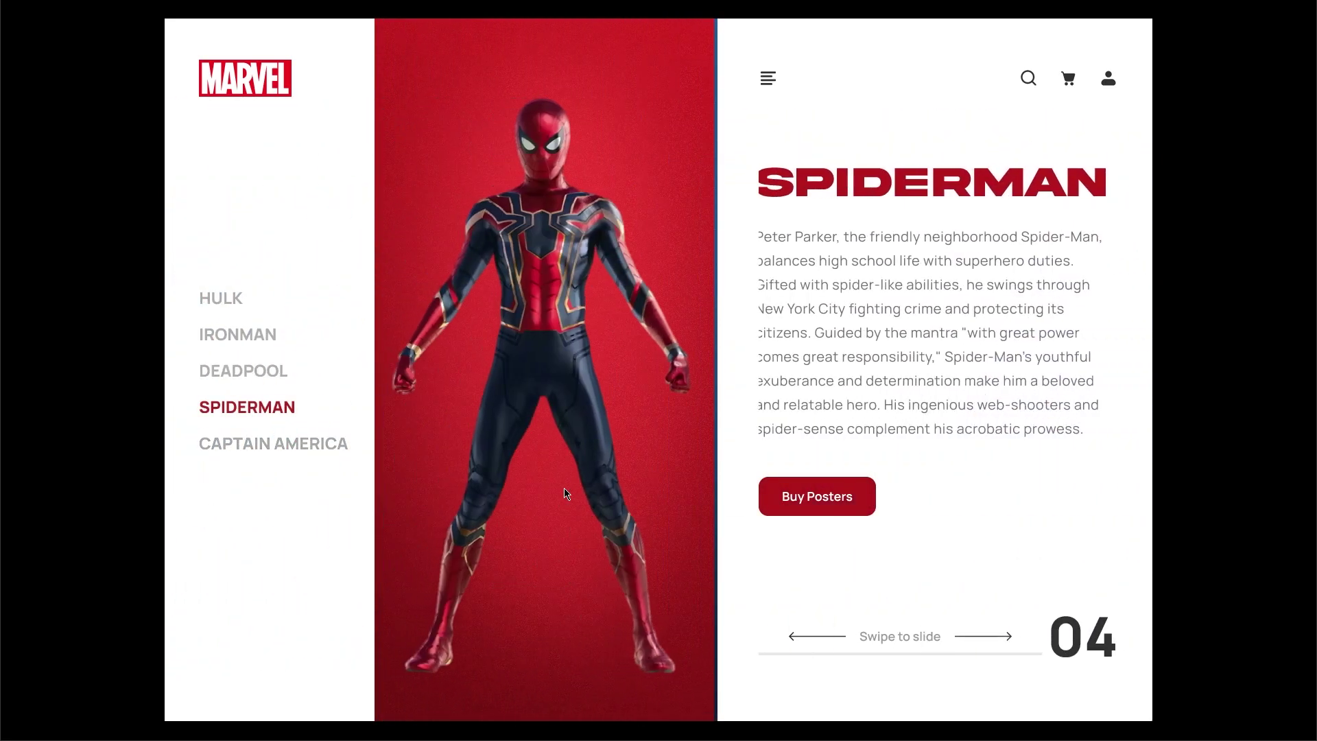
pyautogui.moveTo(567, 491); pyautogui.dragTo(789, 453)
pyautogui.moveTo(982, 439)
pyautogui.mouseDown()
pyautogui.moveTo(871, 430)
pyautogui.moveTo(896, 432)
pyautogui.mouseUp()
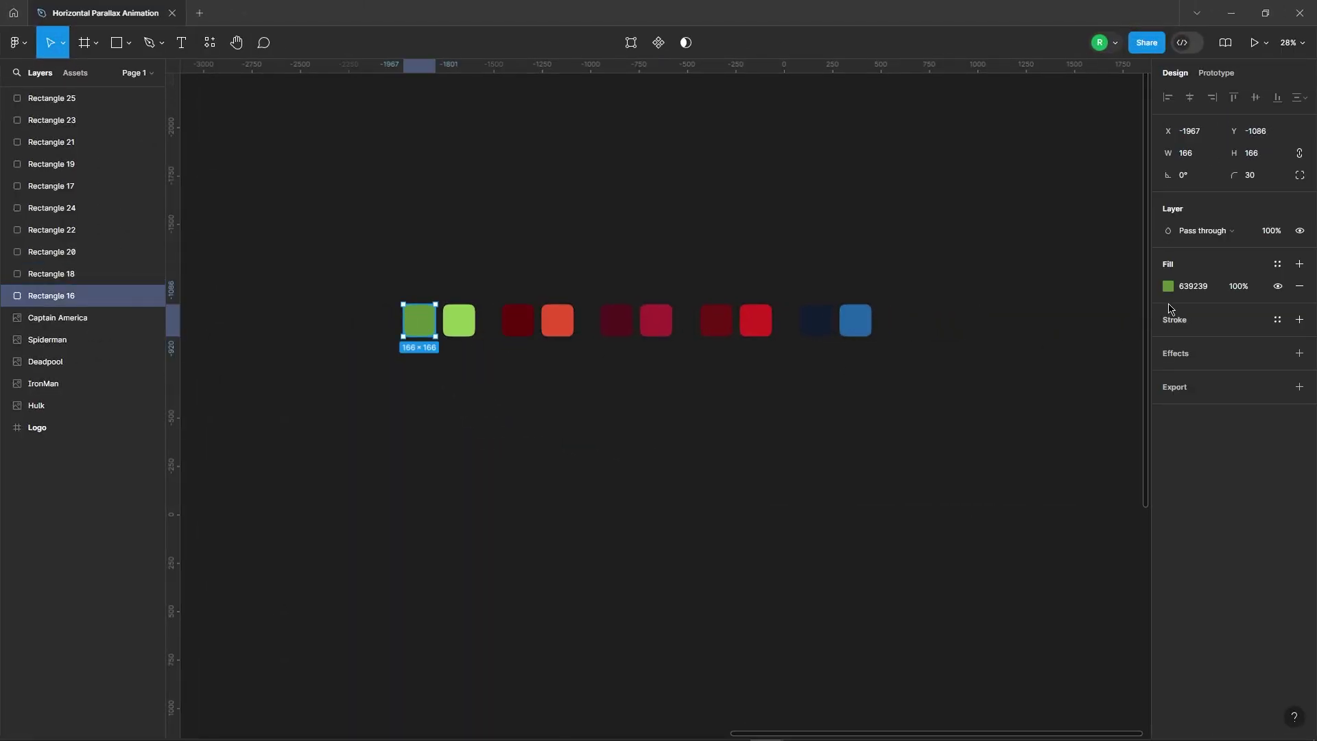
pyautogui.click(1168, 286)
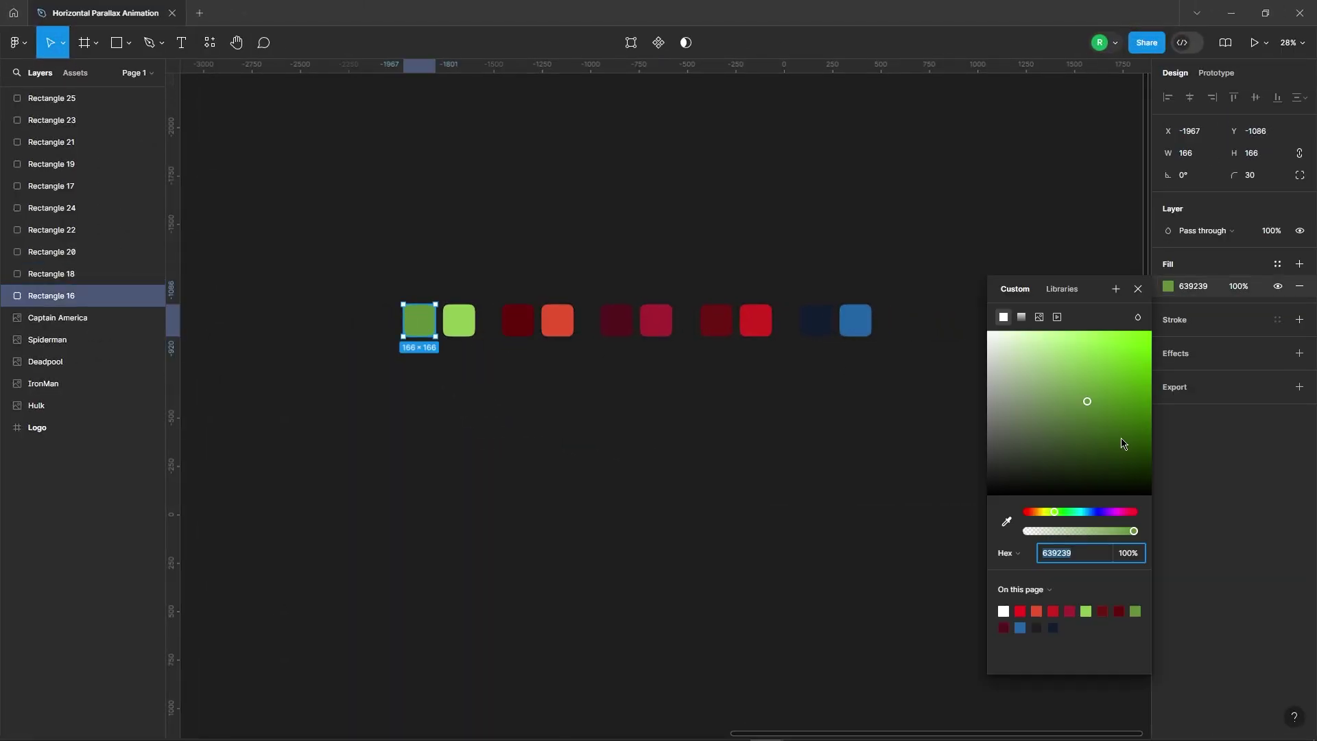
pyautogui.click(468, 334)
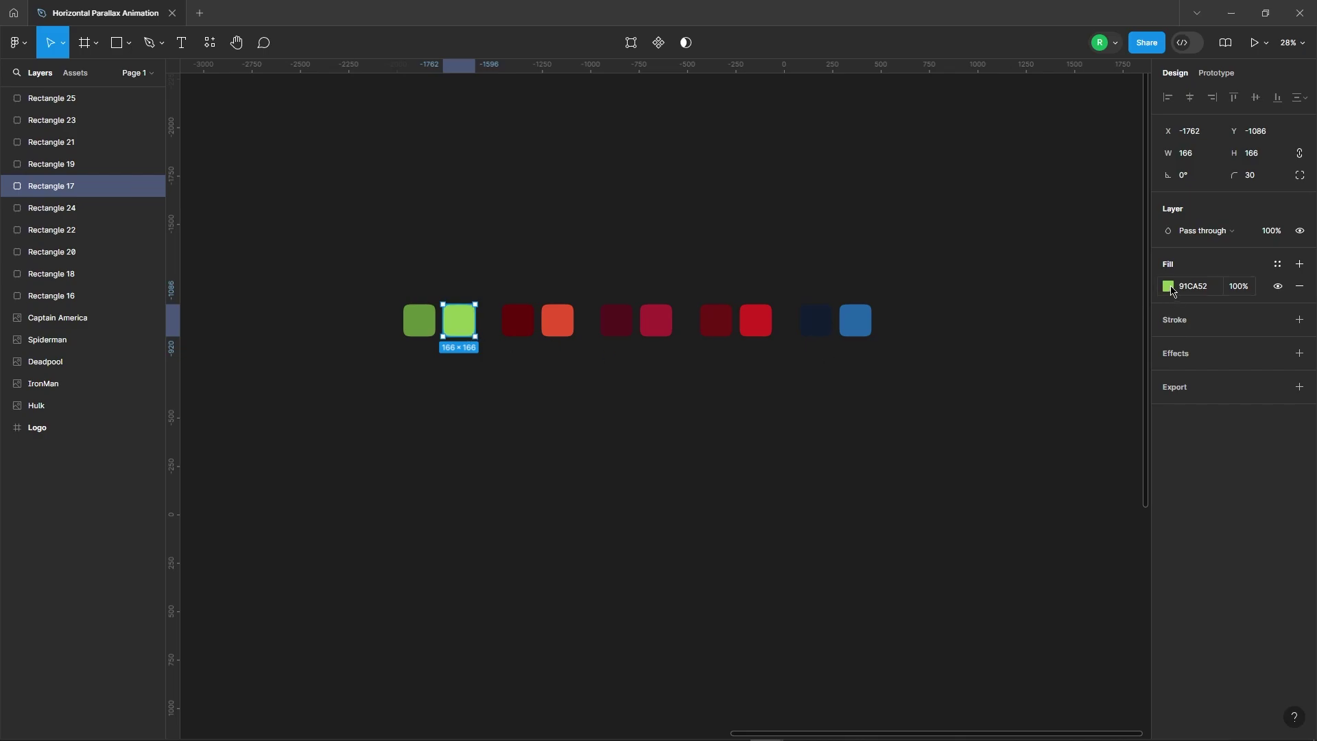
pyautogui.click(1168, 286)
pyautogui.click(521, 337)
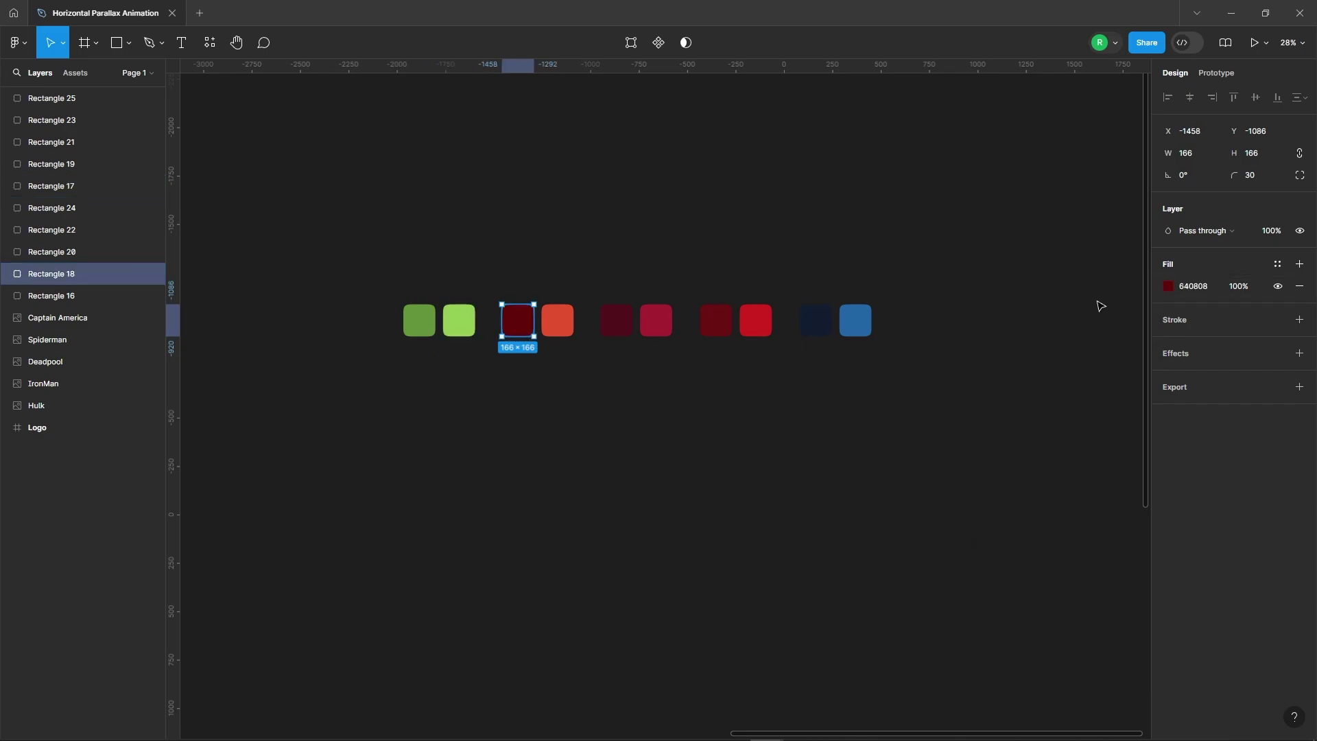
pyautogui.click(1168, 286)
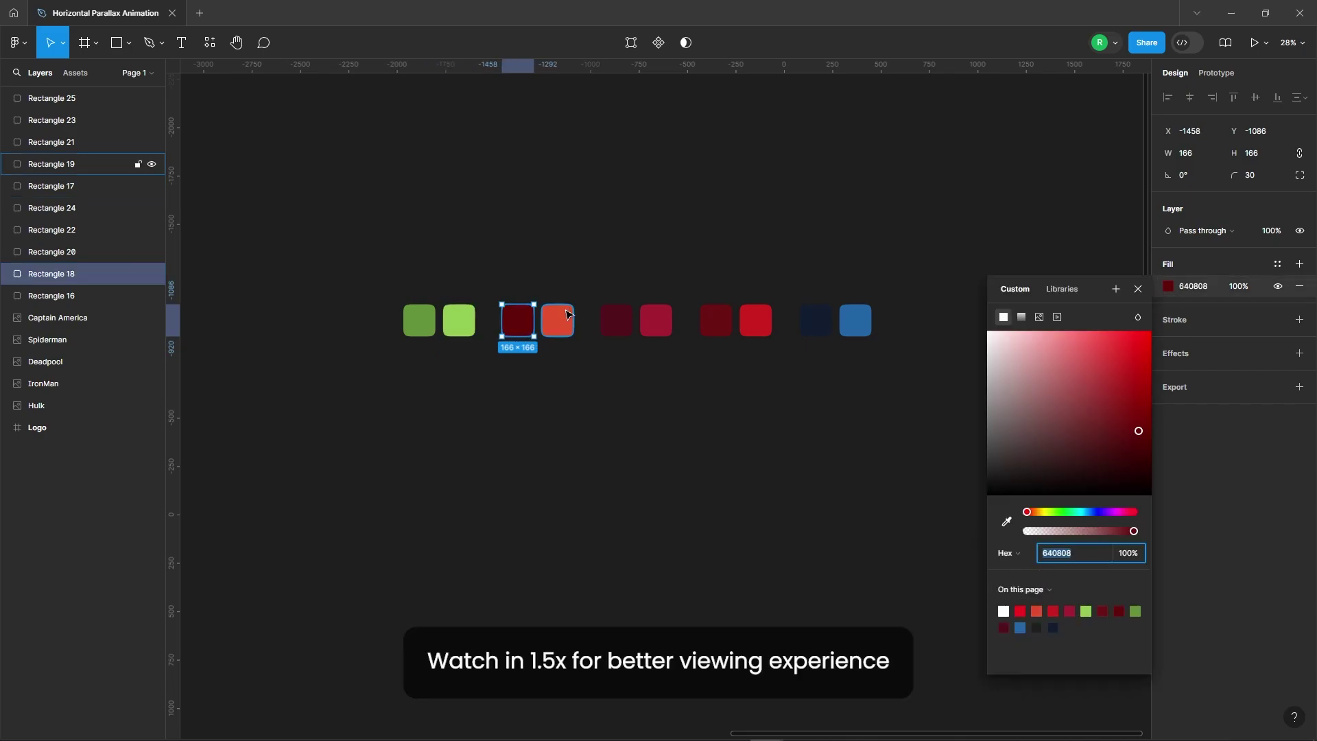
pyautogui.click(566, 314)
pyautogui.click(1168, 286)
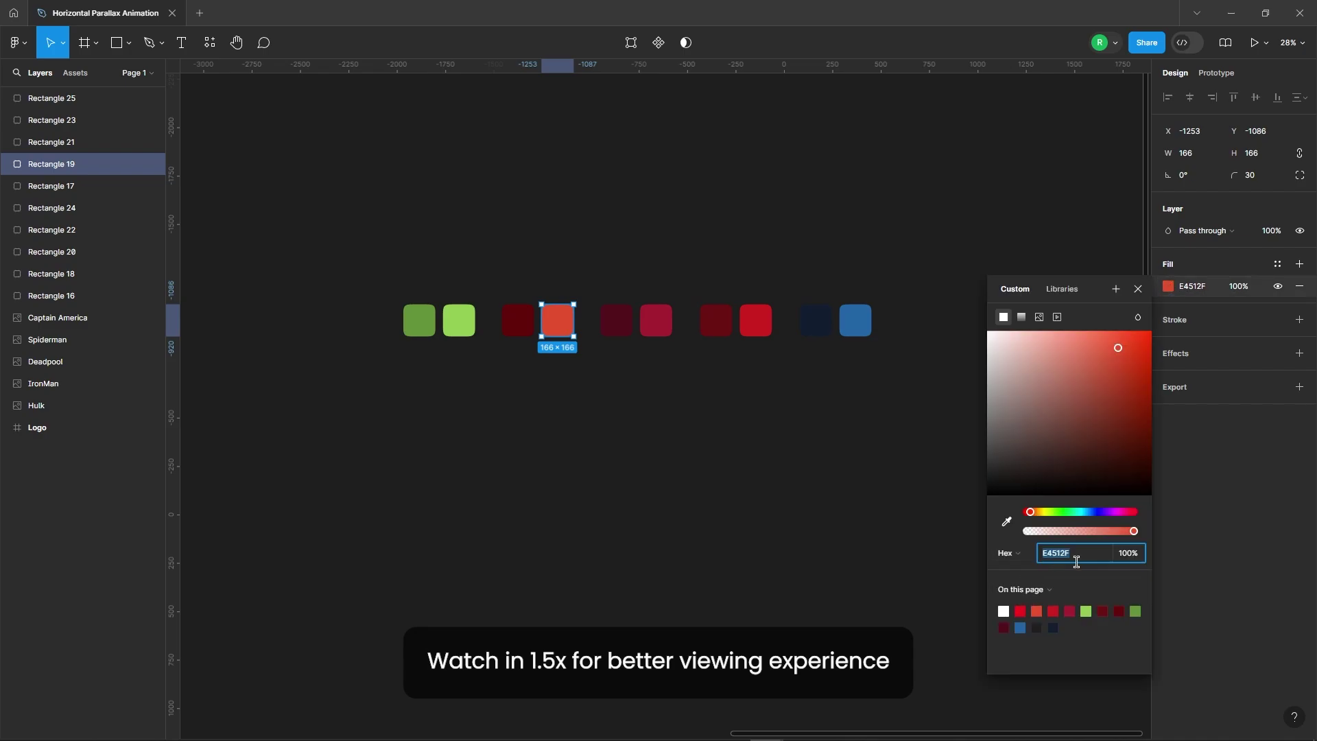
pyautogui.click(614, 332)
pyautogui.click(1168, 286)
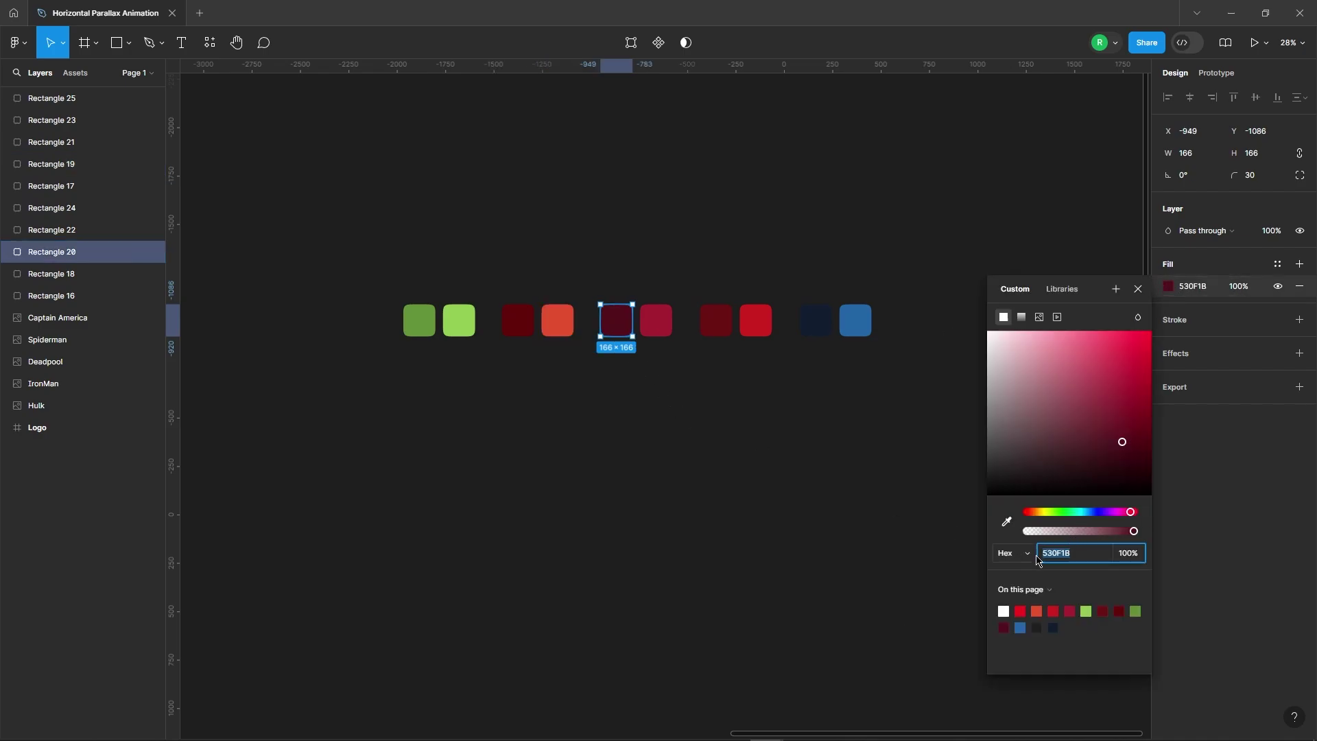
pyautogui.click(655, 322)
pyautogui.click(1168, 286)
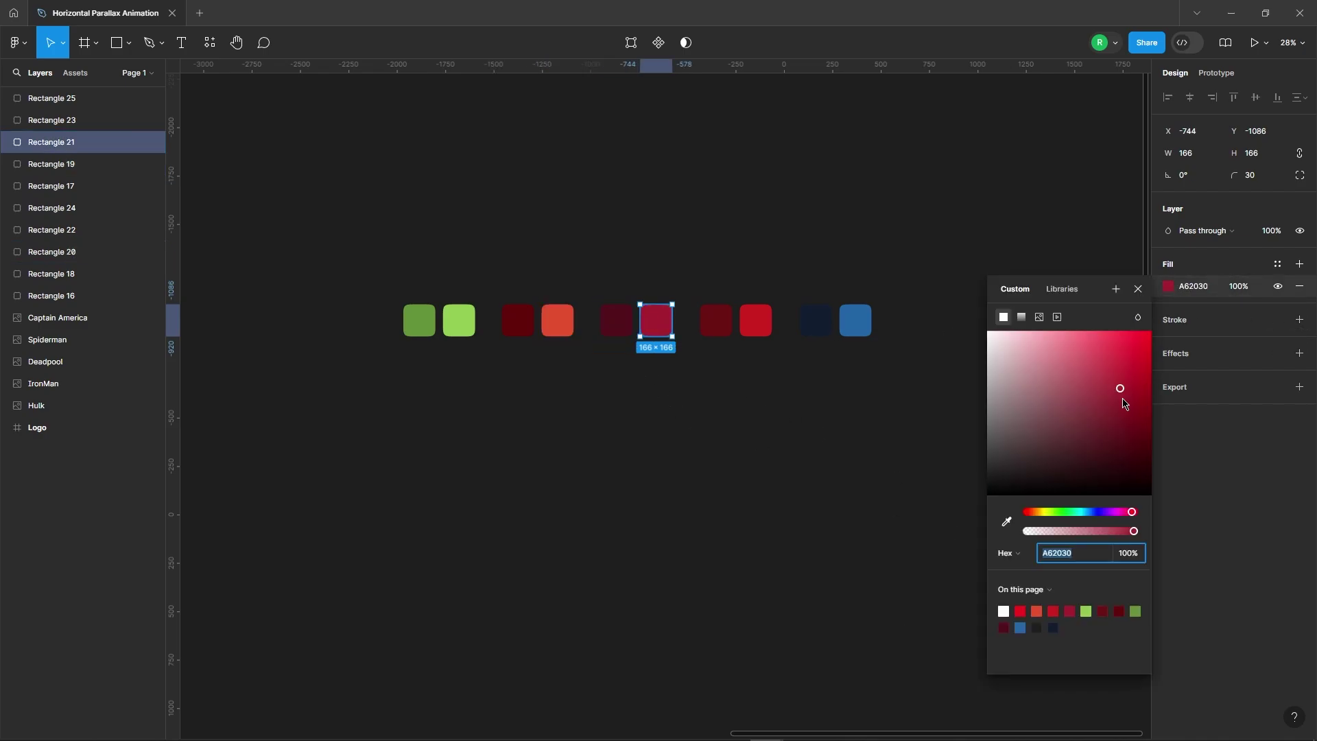
pyautogui.click(727, 329)
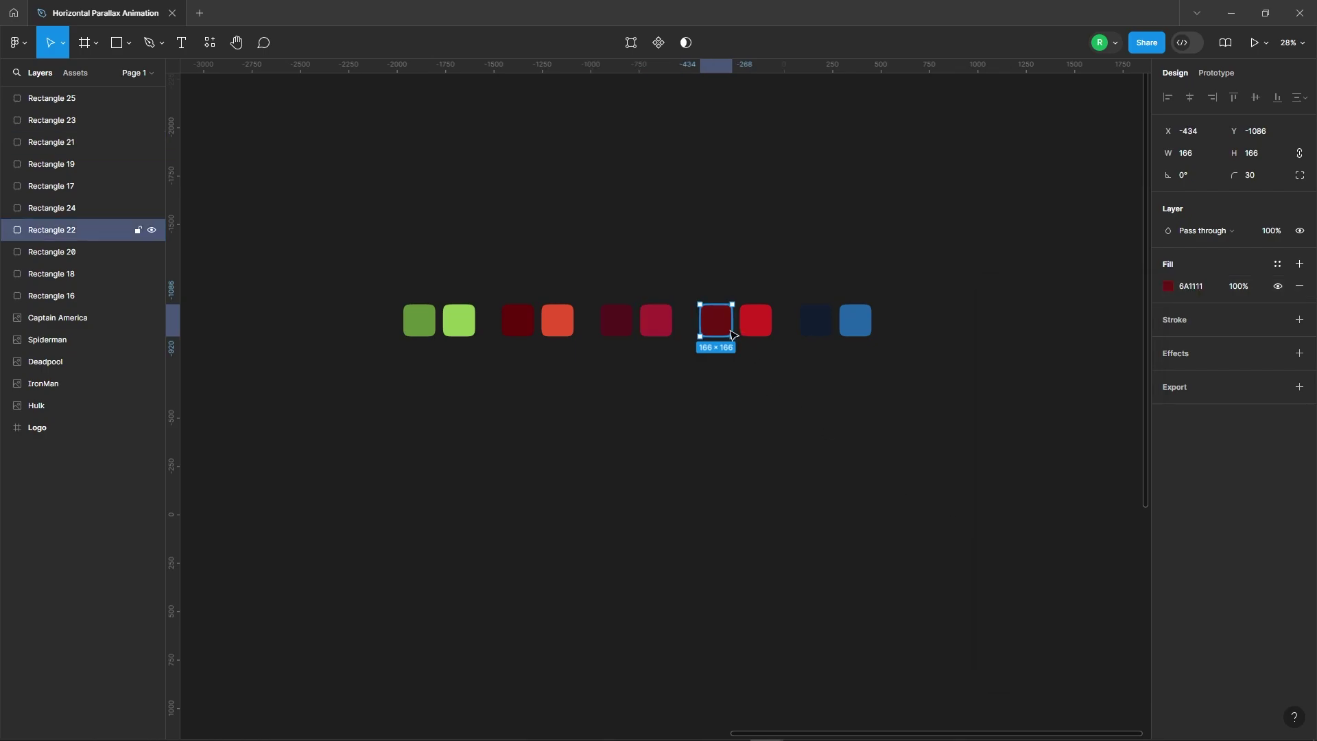
pyautogui.click(1170, 286)
pyautogui.click(755, 323)
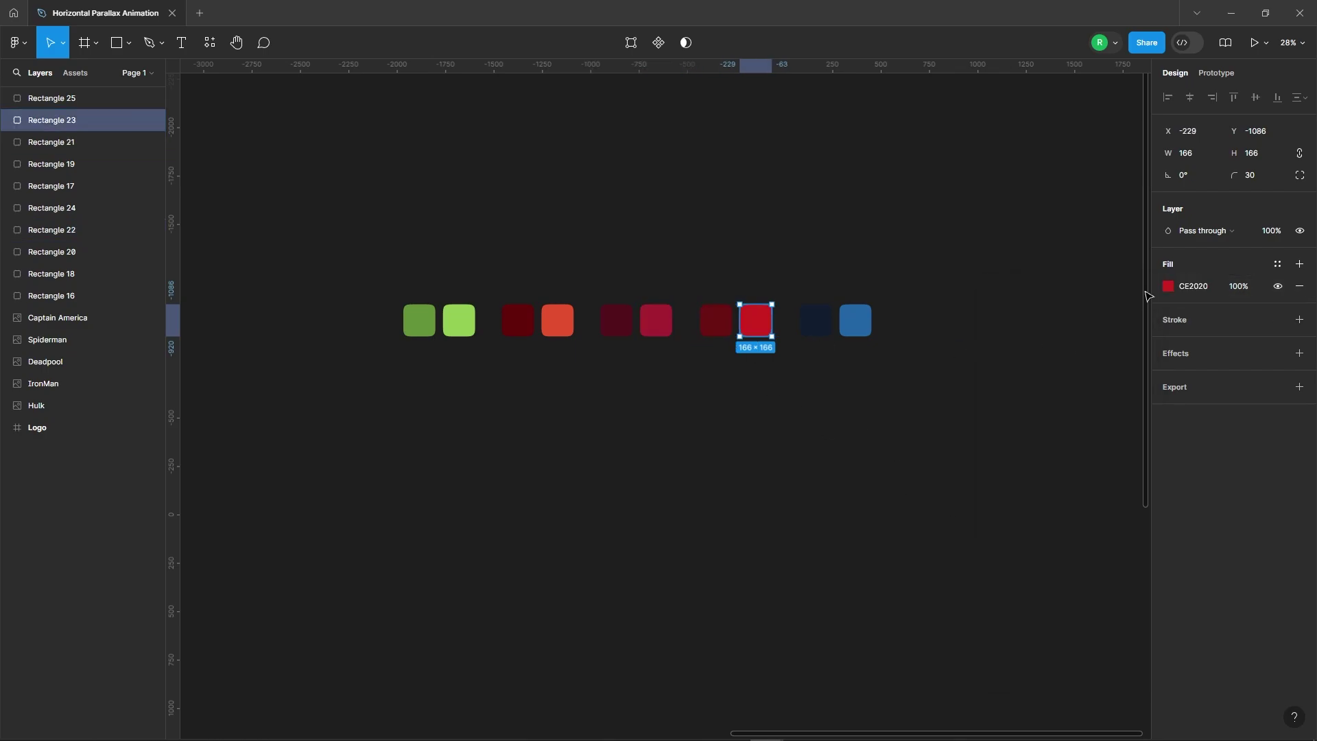
pyautogui.click(1170, 286)
pyautogui.click(825, 324)
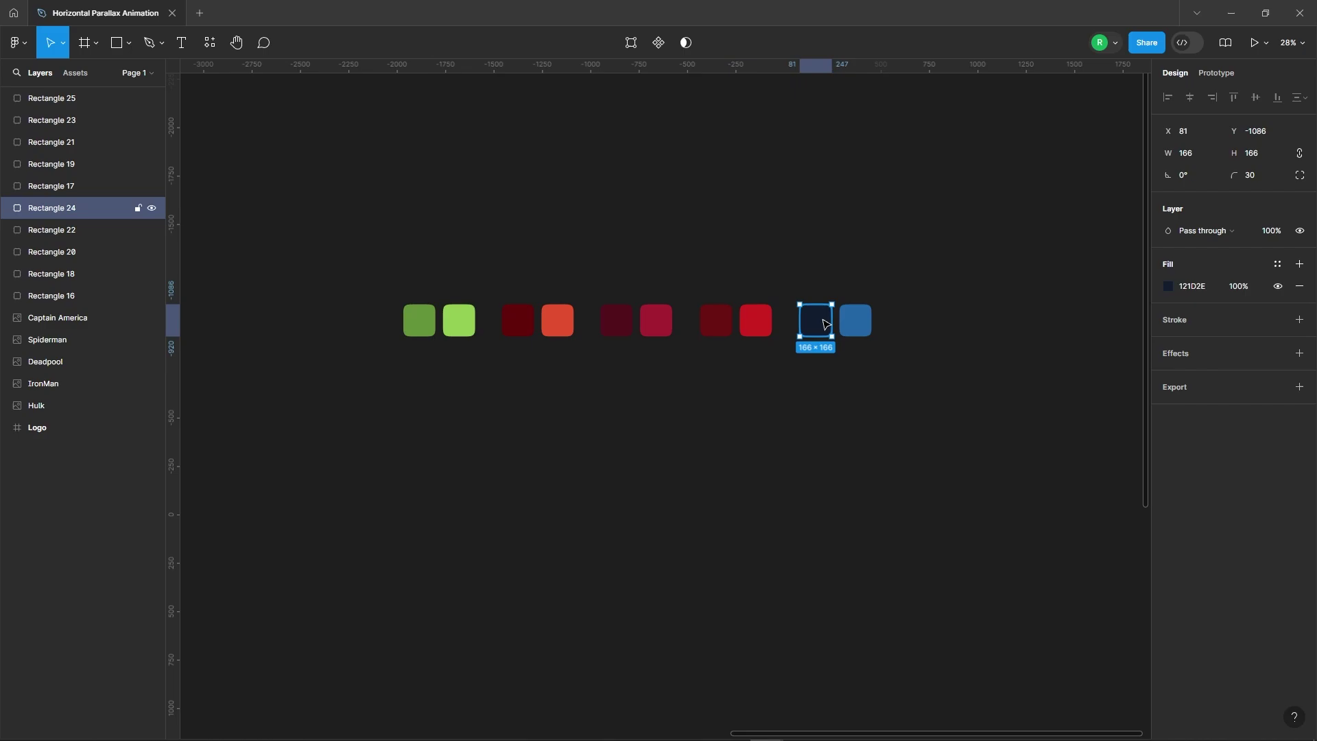
pyautogui.click(1168, 287)
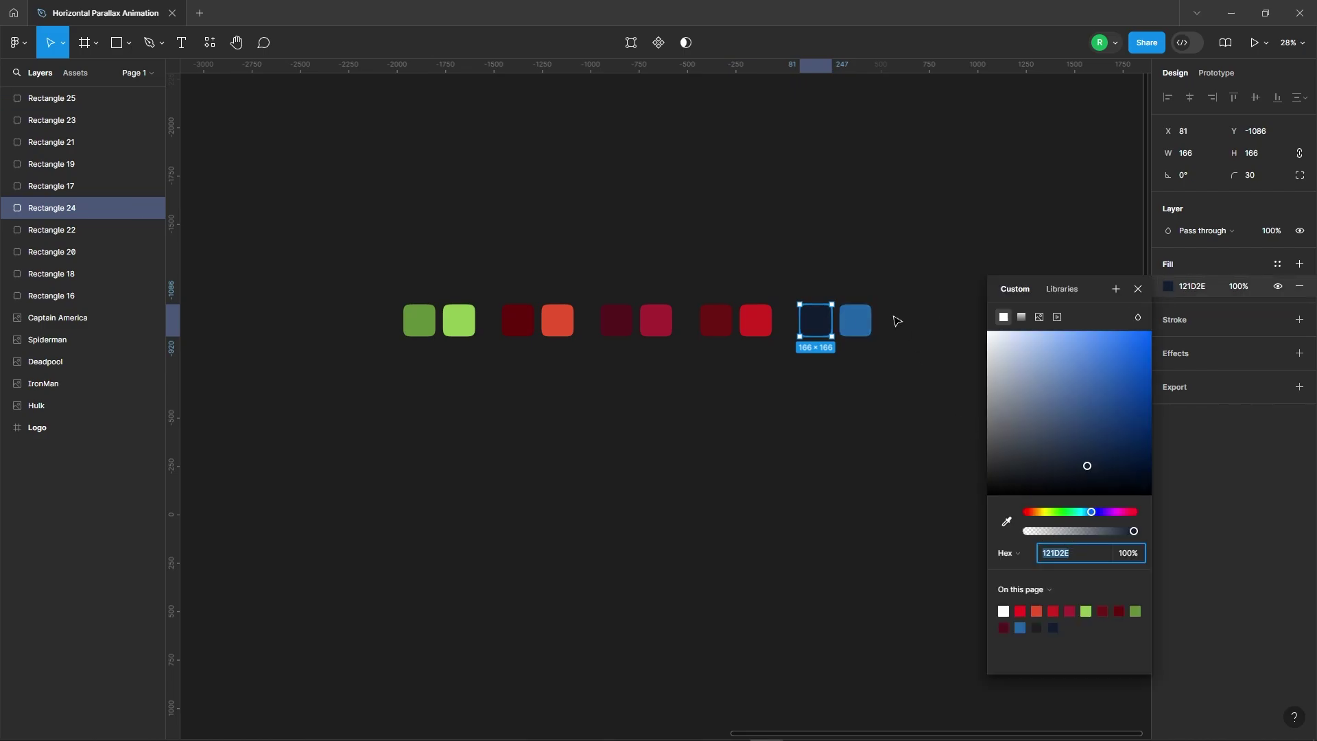
pyautogui.click(860, 330)
pyautogui.click(1169, 287)
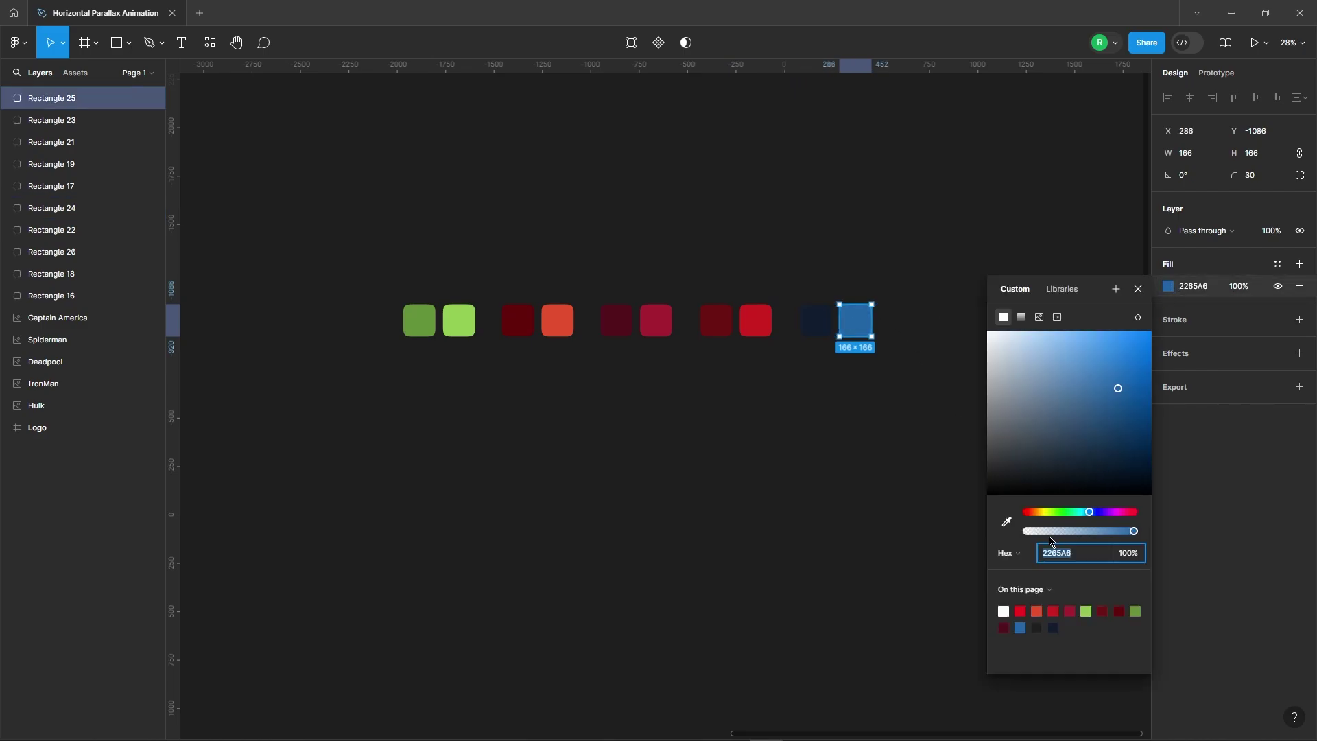
pyautogui.click(922, 495)
pyautogui.scroll(-5, 670, 332)
pyautogui.scroll(10, 714, 306)
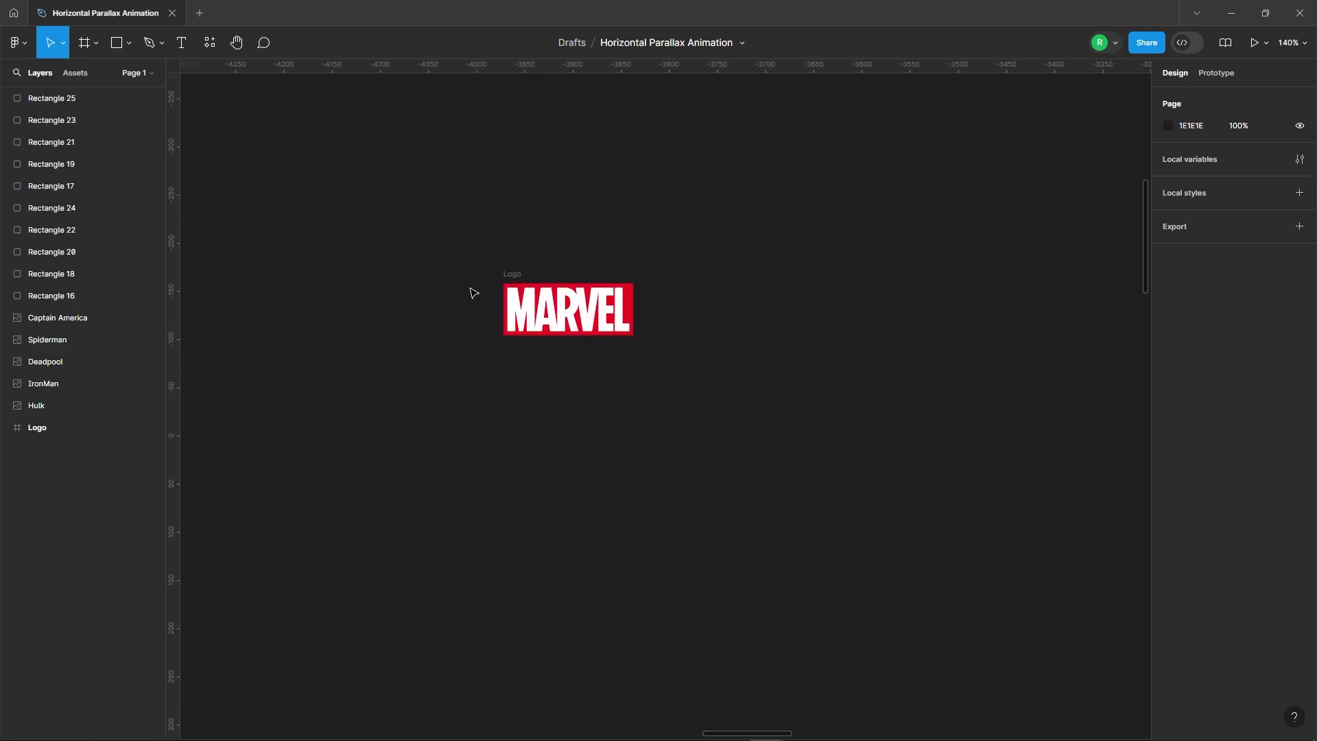
pyautogui.scroll(-5, 882, 241)
pyautogui.scroll(-5, 832, 366)
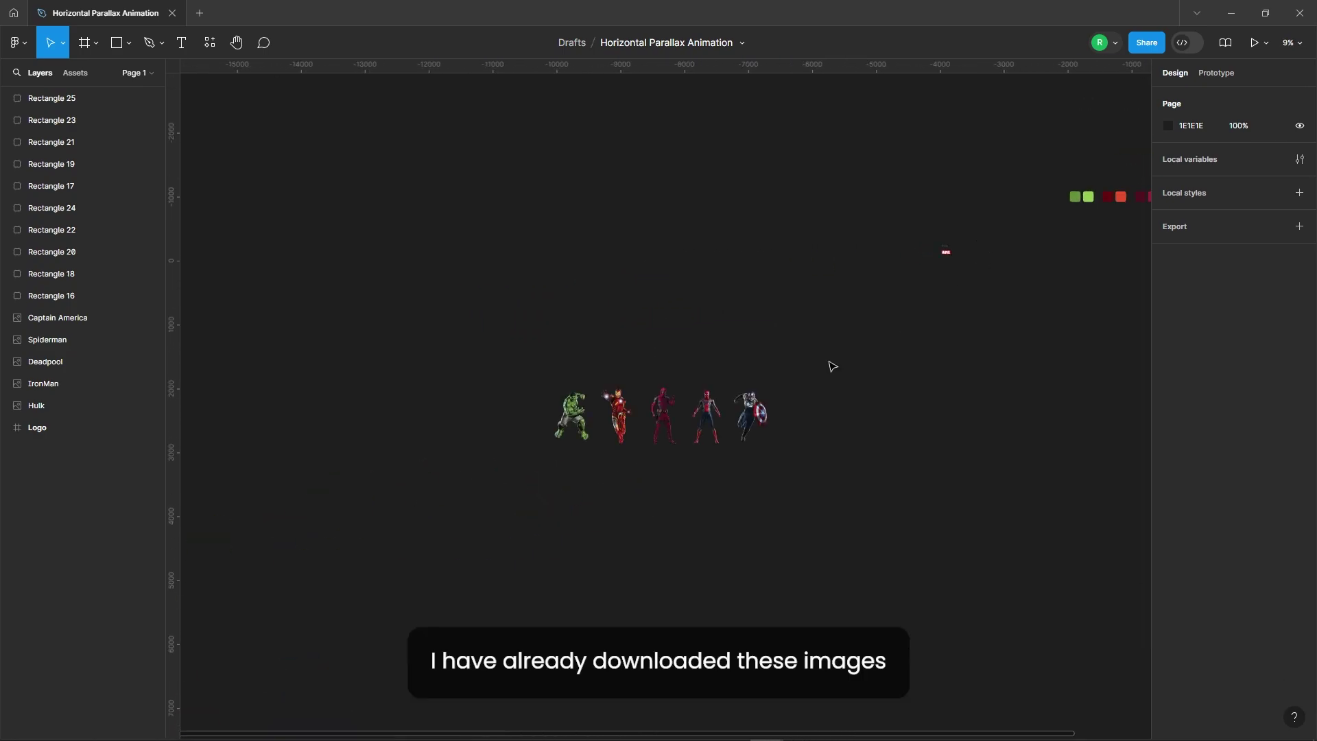
pyautogui.scroll(3, 832, 367)
pyautogui.scroll(4, 437, 336)
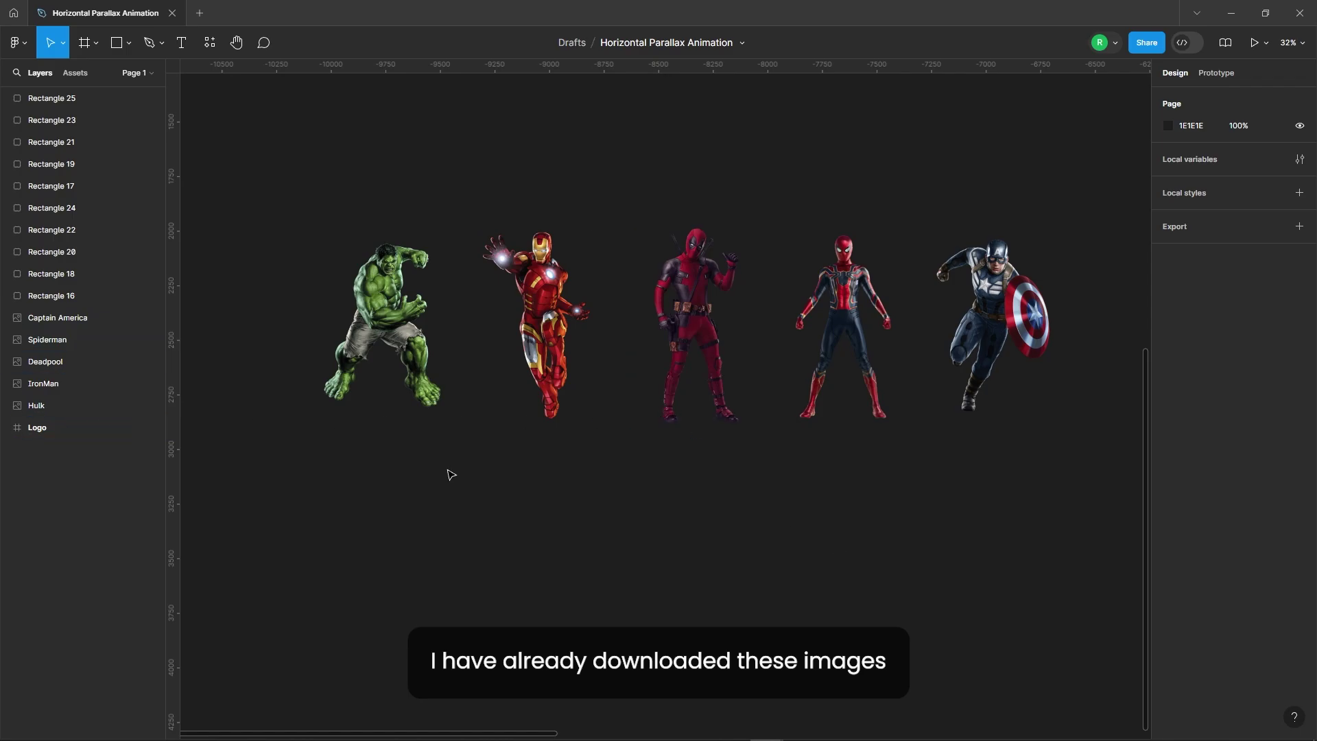
pyautogui.scroll(-8, 411, 439)
pyautogui.scroll(2, 719, 376)
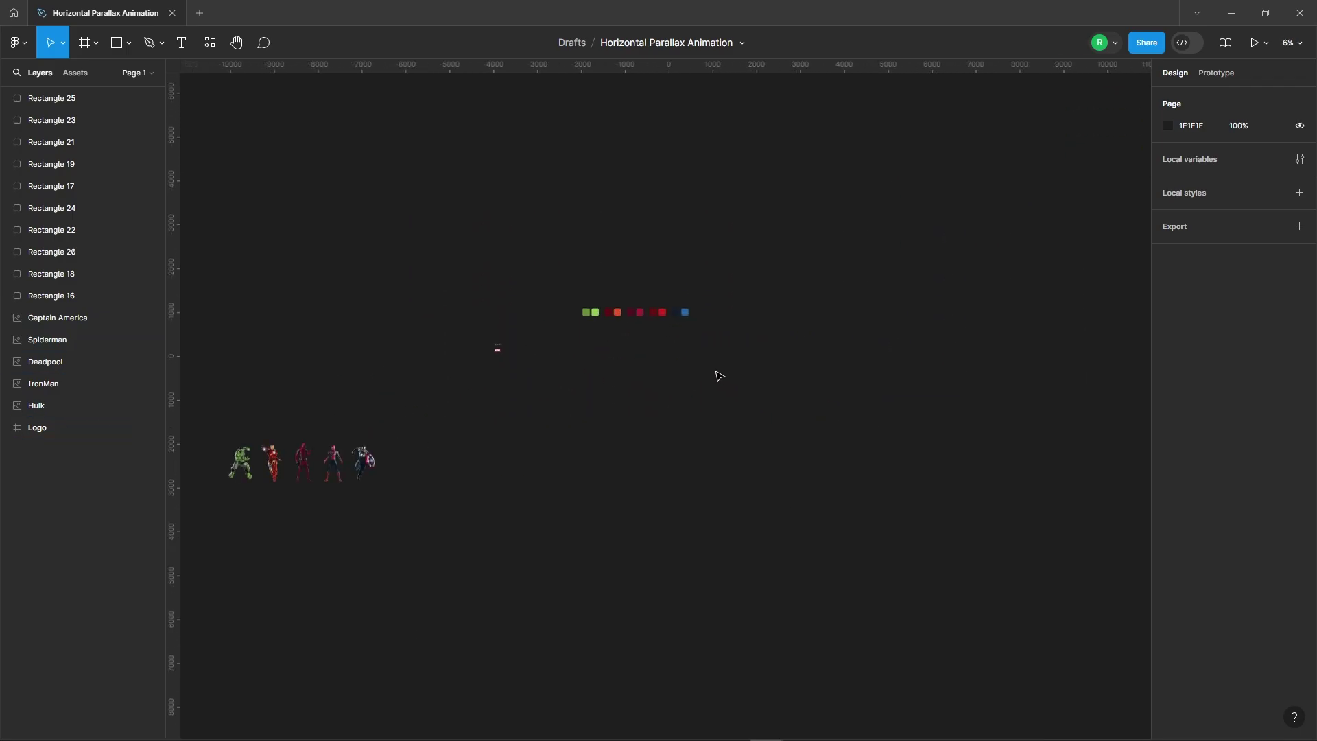
pyautogui.click(75, 55)
# - Create a 1440×1024 Desktop - 1 frame and move it up on the canvas
pyautogui.click(1179, 254)
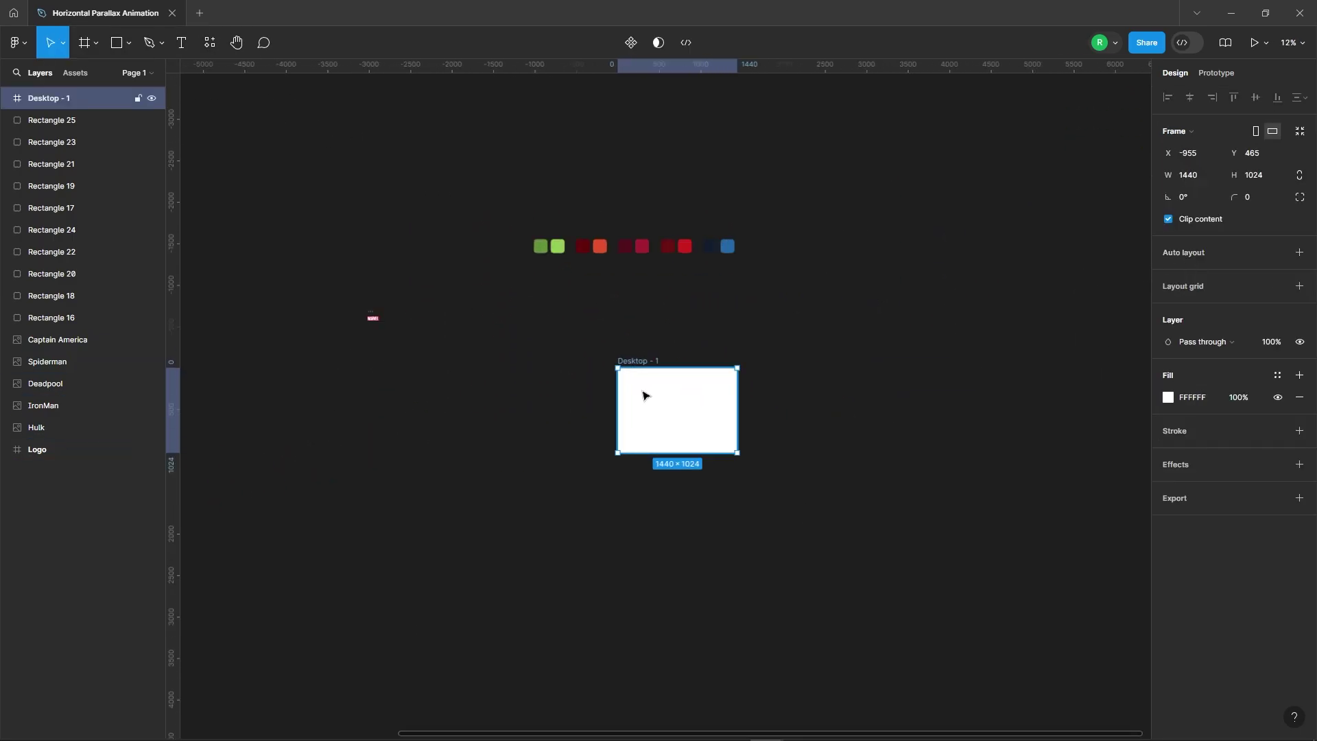
pyautogui.moveTo(643, 395); pyautogui.dragTo(594, 260)
pyautogui.click(906, 330)
pyautogui.scroll(5, 585, 363)
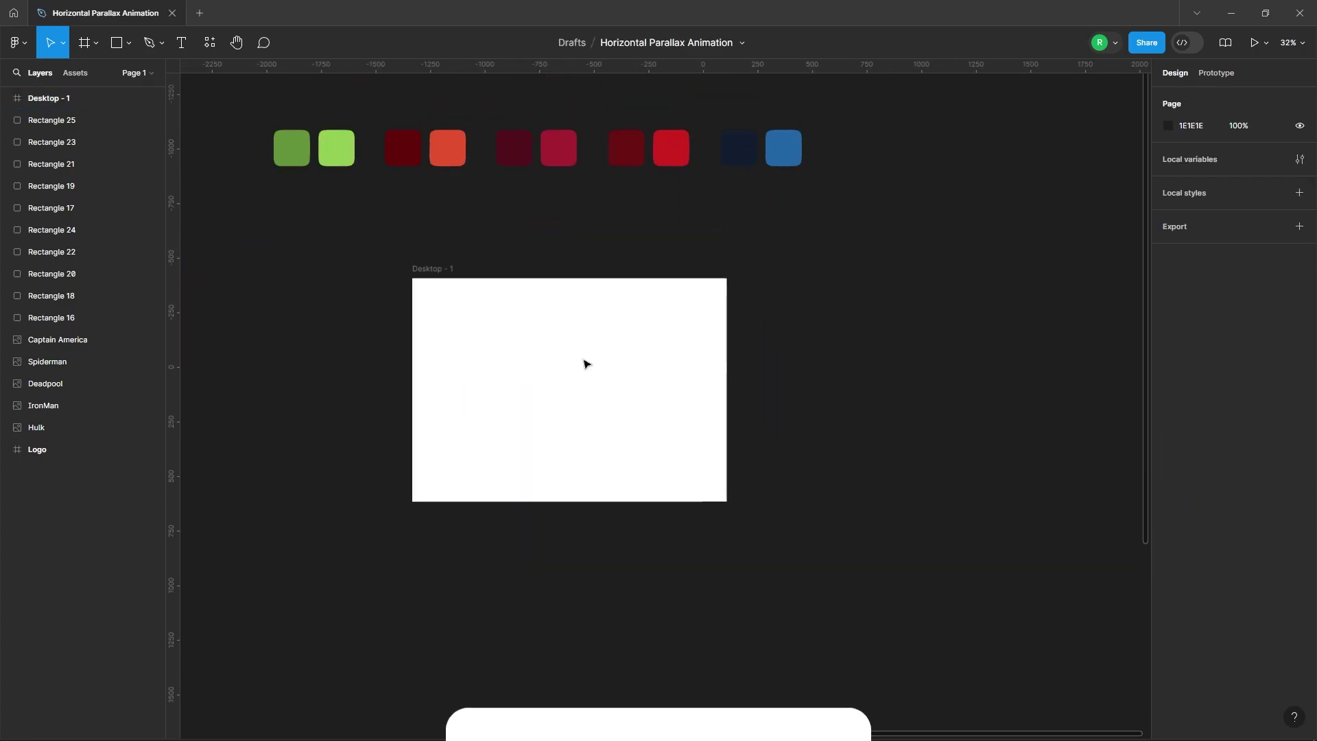
pyautogui.scroll(3, 585, 363)
# - Give Desktop - 1 a 10-column layout grid with 0 margin
pyautogui.click(762, 382)
pyautogui.click(1298, 286)
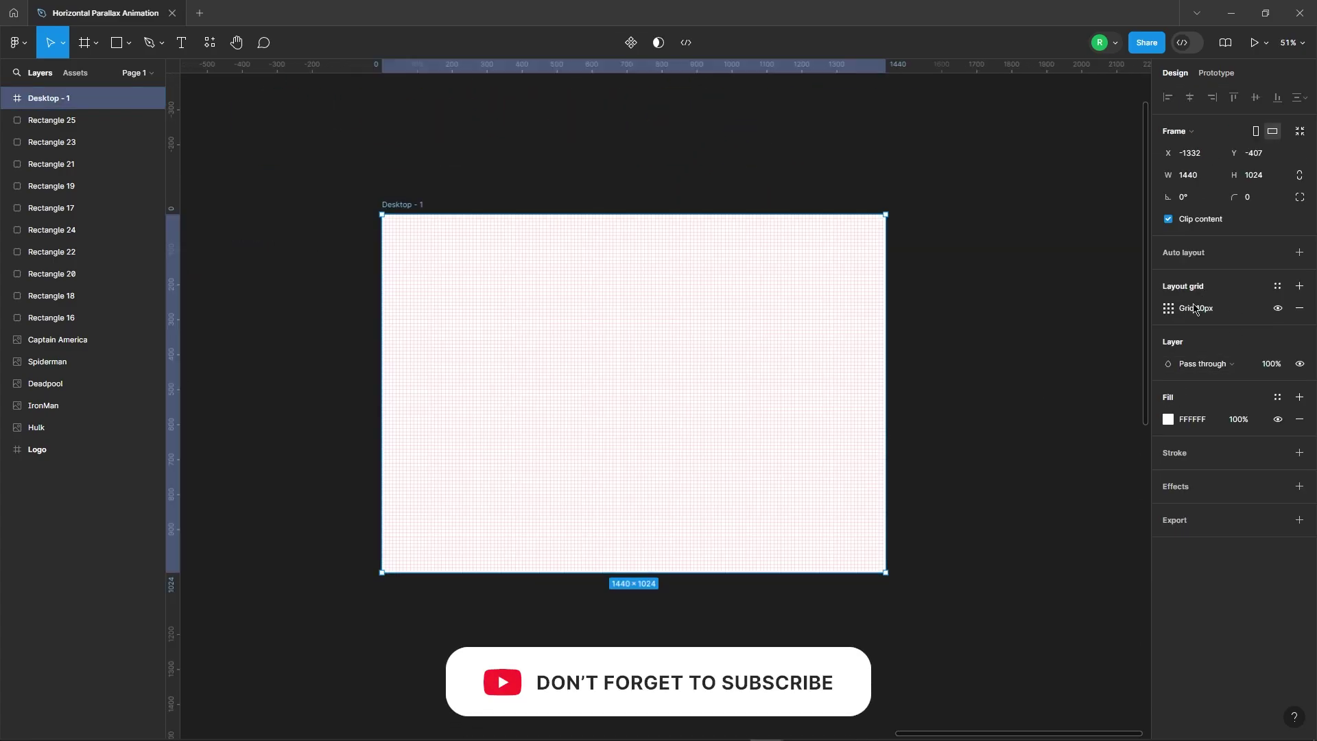
pyautogui.click(1169, 309)
pyautogui.click(1008, 311)
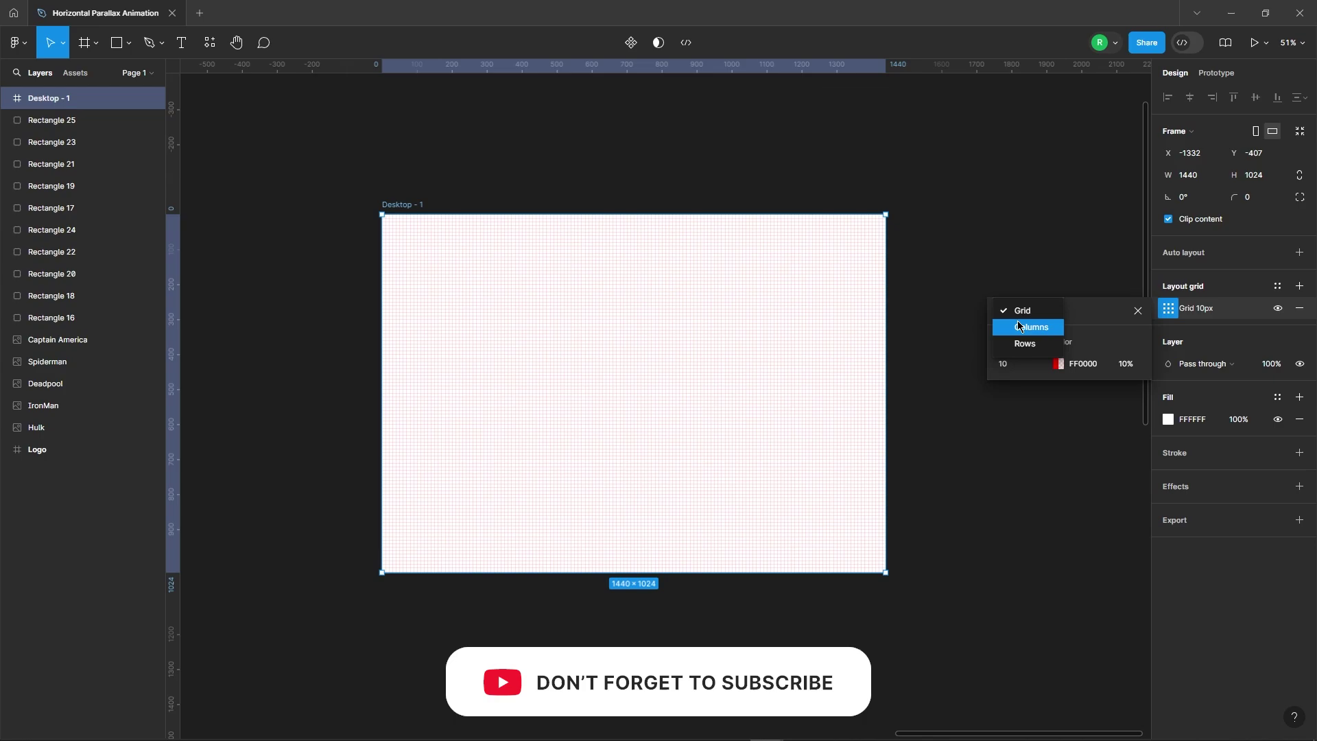
pyautogui.click(1025, 324)
pyautogui.write('10')
pyautogui.press('Return')
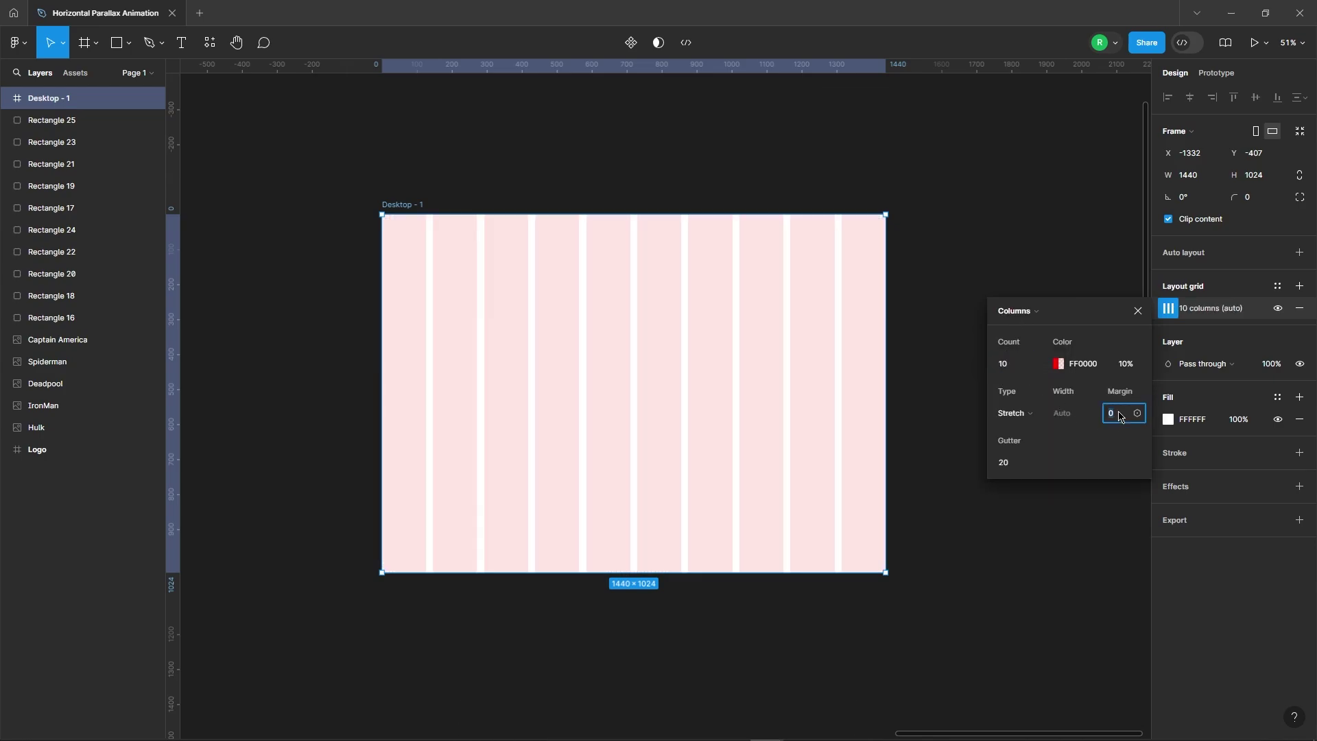
pyautogui.write('0')
pyautogui.press('Return')
pyautogui.click(946, 199)
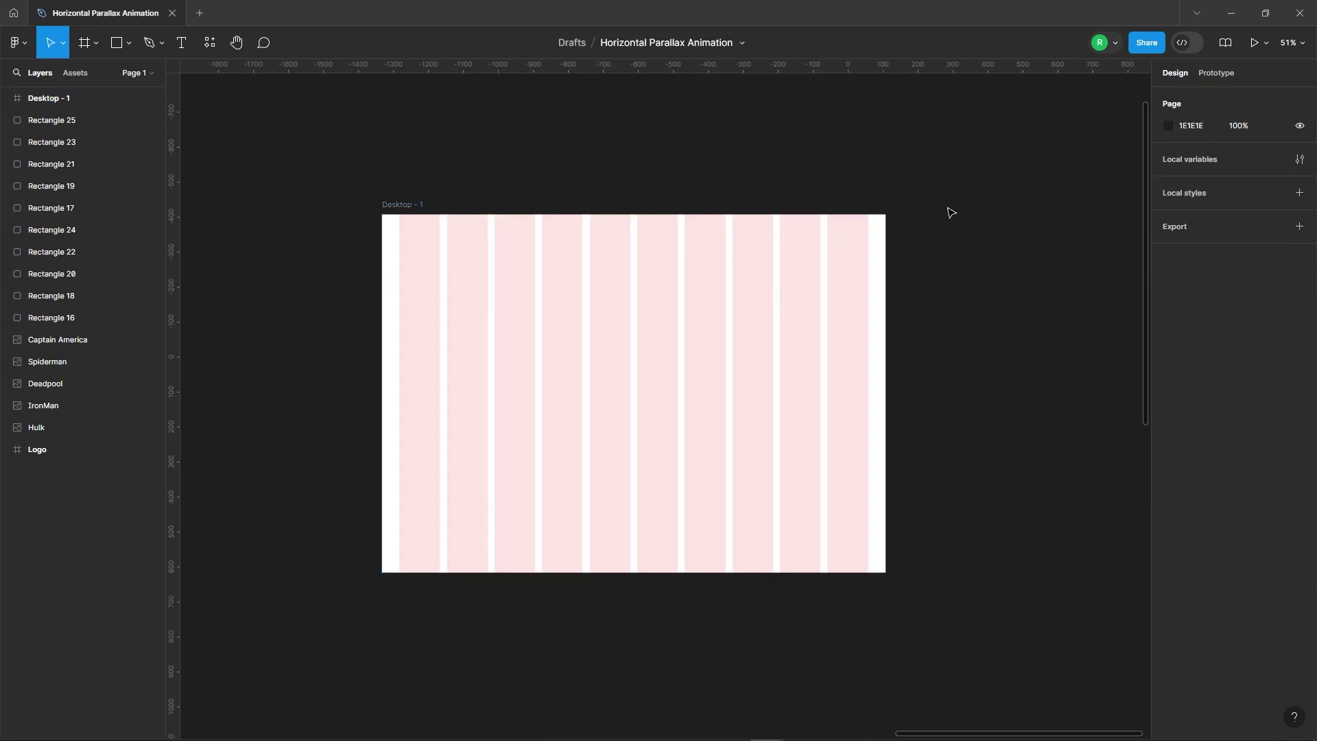
# - Move the MARVEL logo into Desktop - 1 and bring up the Resources panel
pyautogui.scroll(-5, 980, 252)
pyautogui.scroll(2, 511, 263)
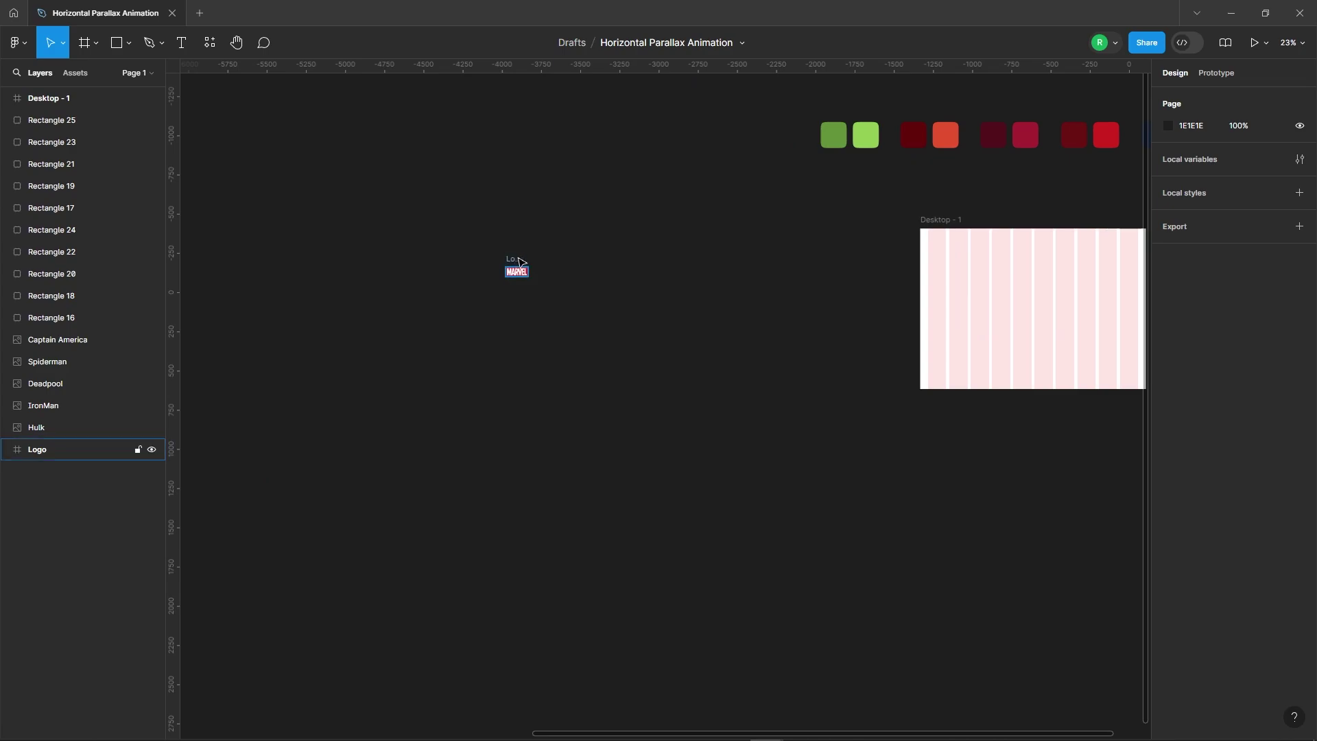
pyautogui.moveTo(519, 262); pyautogui.dragTo(978, 259)
pyautogui.scroll(5, 873, 270)
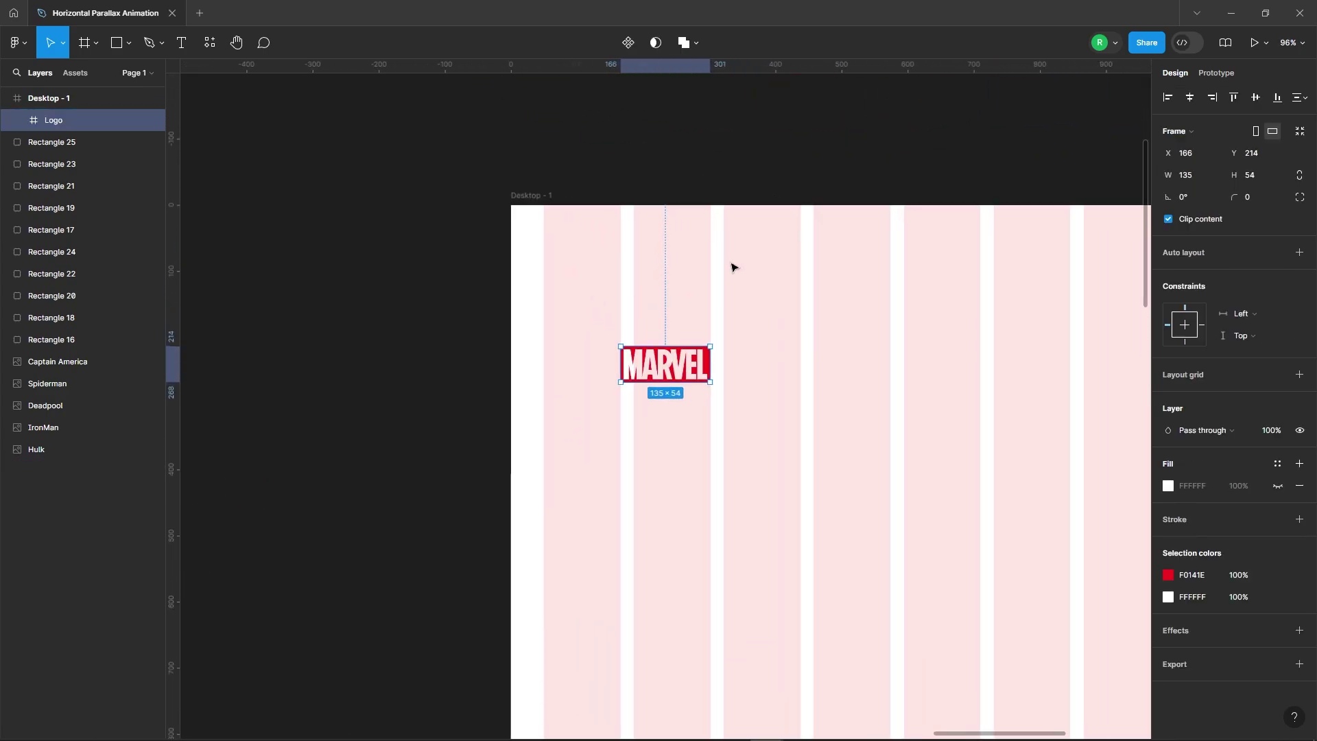
pyautogui.scroll(-3, 329, 297)
pyautogui.scroll(-1, 326, 308)
pyautogui.click(537, 199)
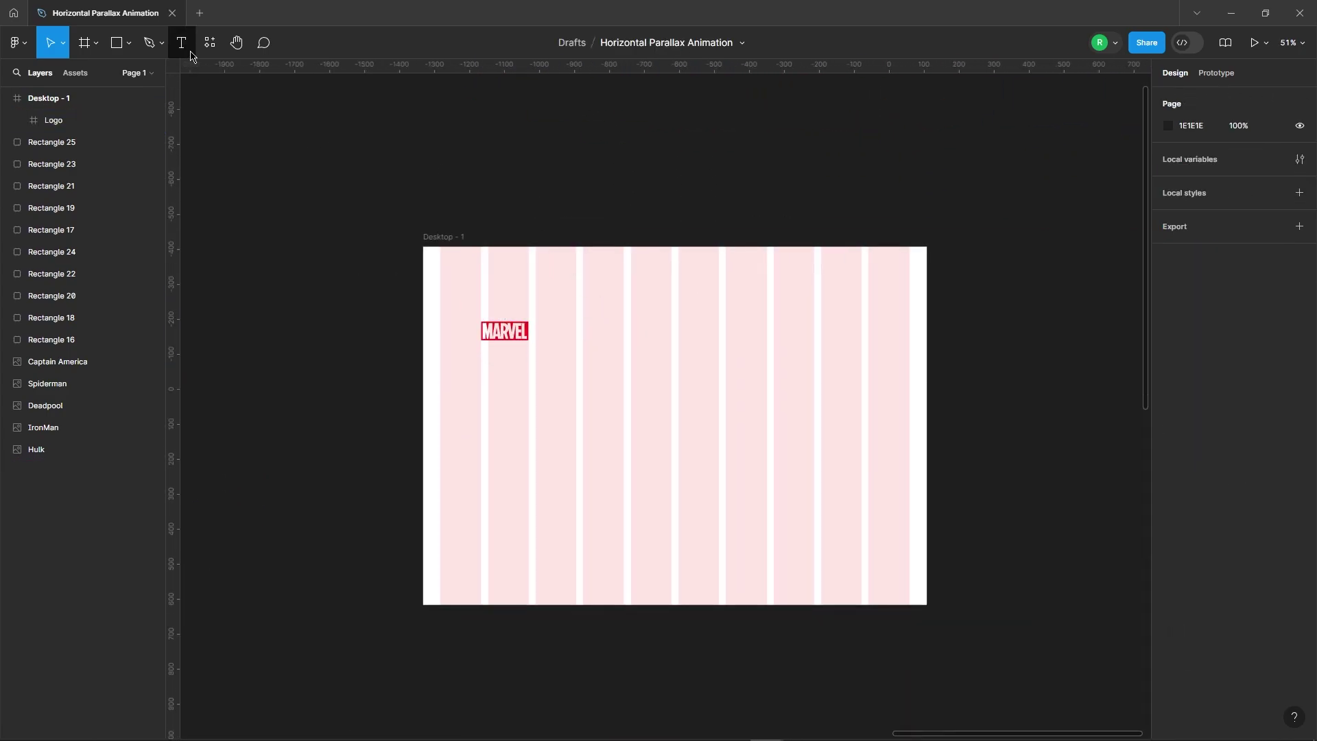
pyautogui.click(209, 42)
# - Launch the Iconify plugin and place a cart icon and a menu icon on the frame
pyautogui.click(275, 81)
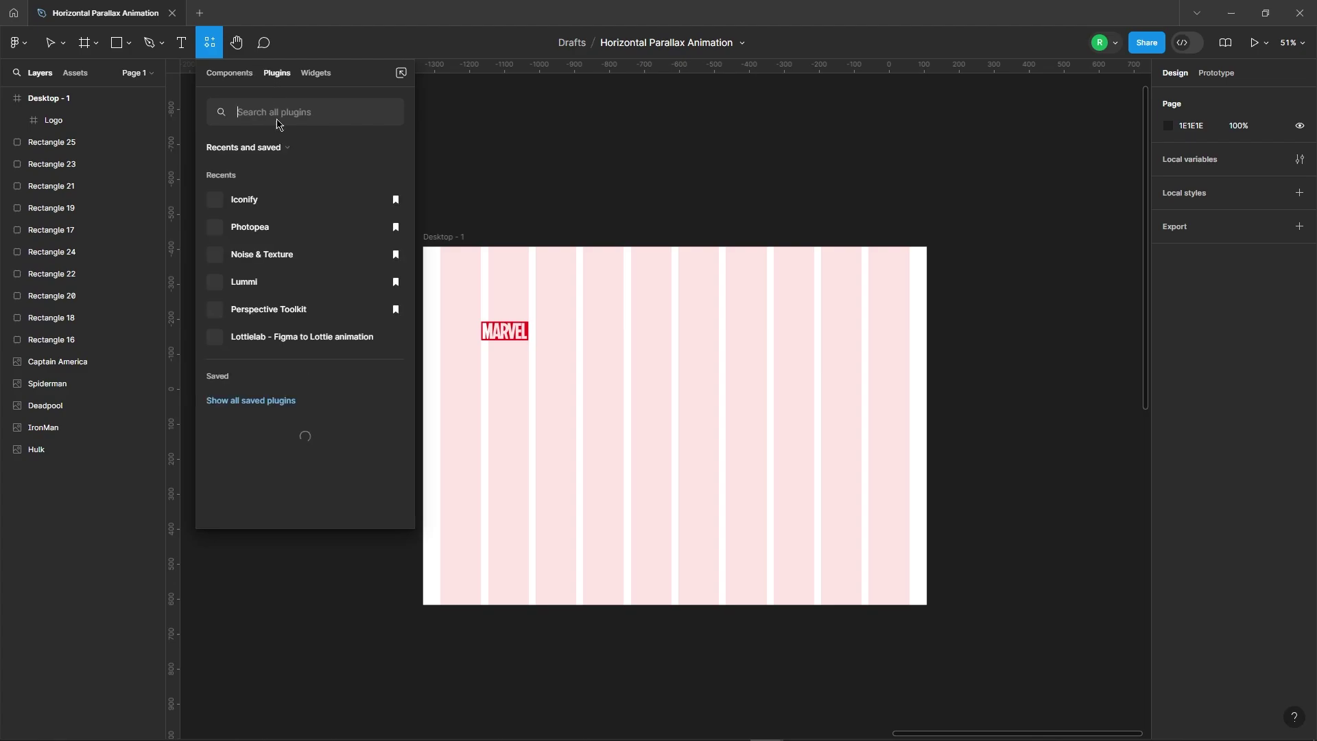
pyautogui.press('Escape')
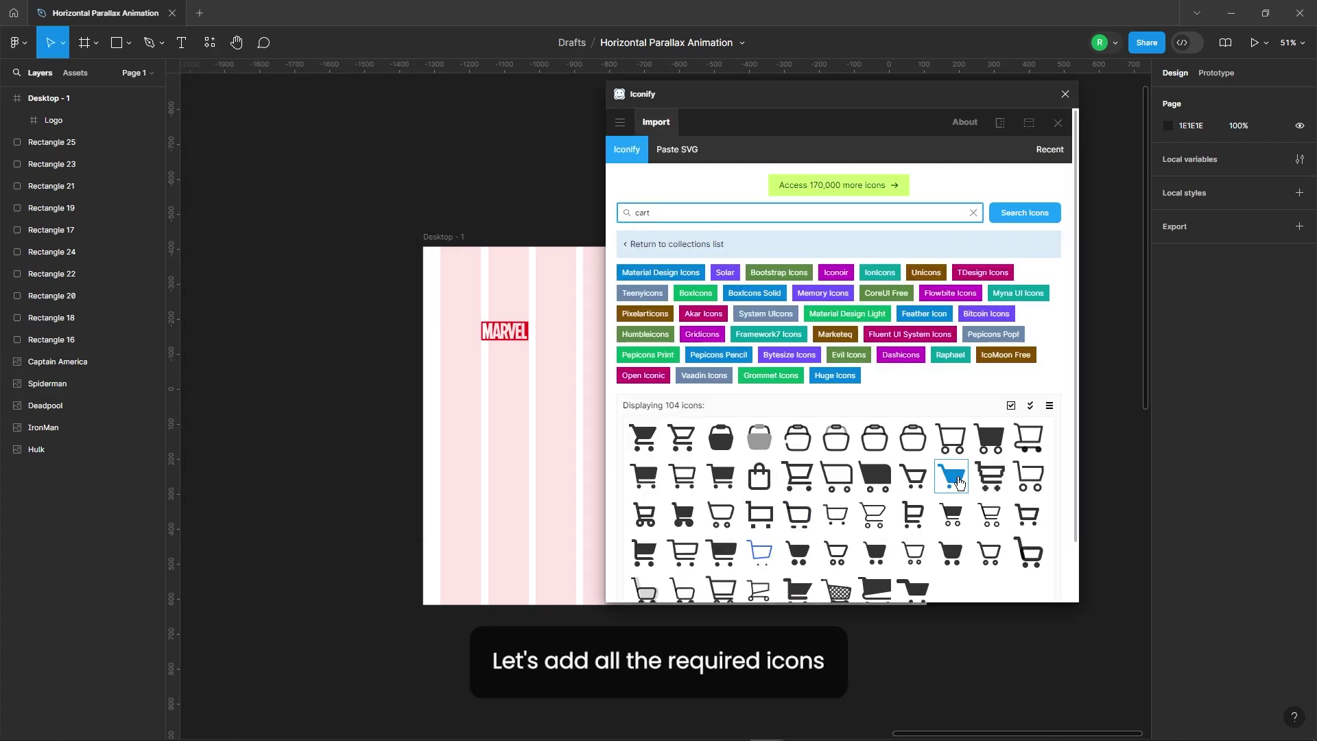
pyautogui.scroll(-1, 809, 478)
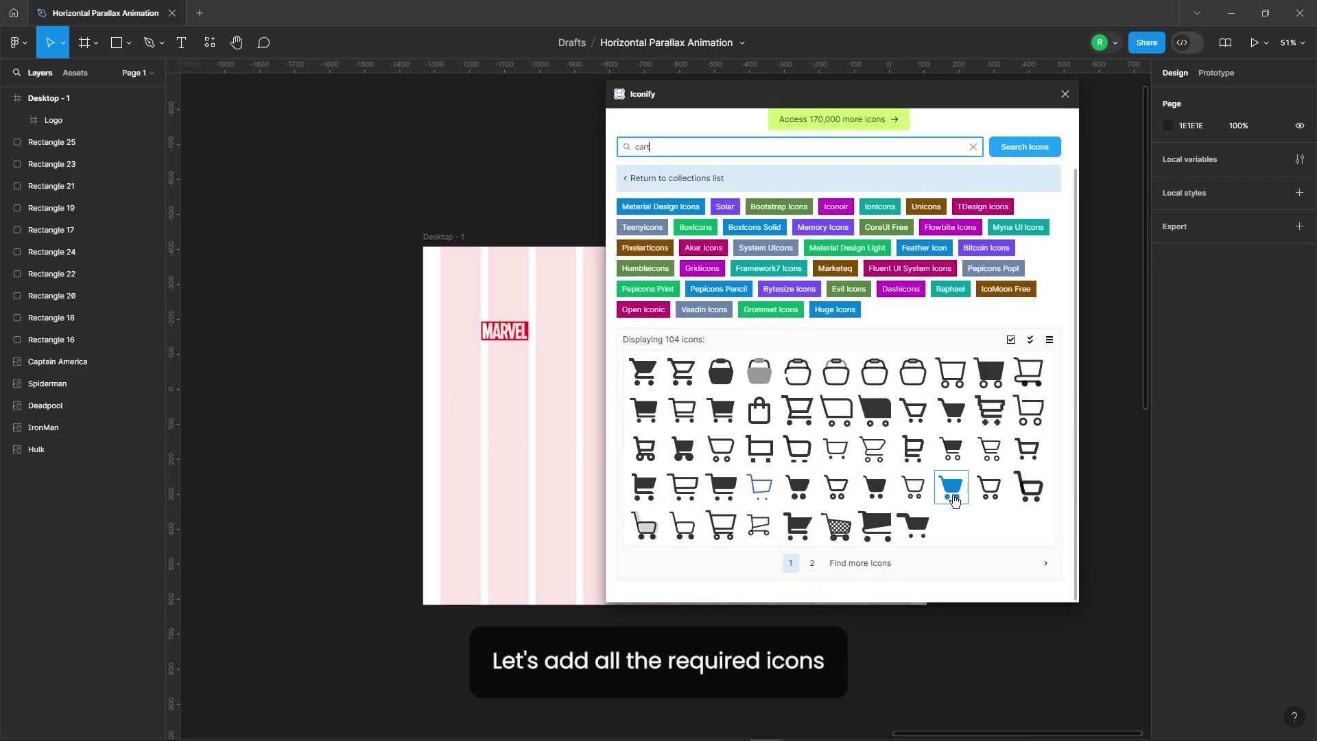
pyautogui.moveTo(953, 500); pyautogui.dragTo(544, 414)
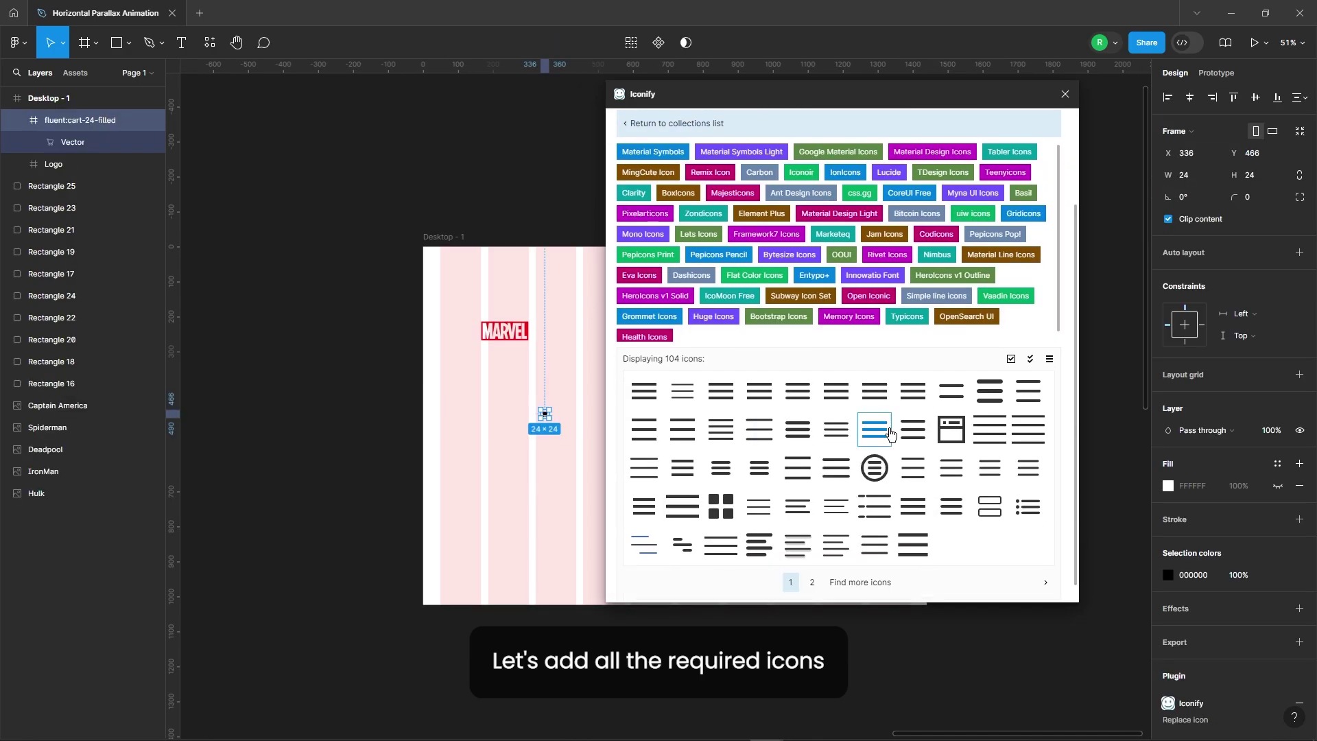
pyautogui.scroll(-1, 889, 432)
pyautogui.moveTo(760, 525); pyautogui.dragTo(558, 484)
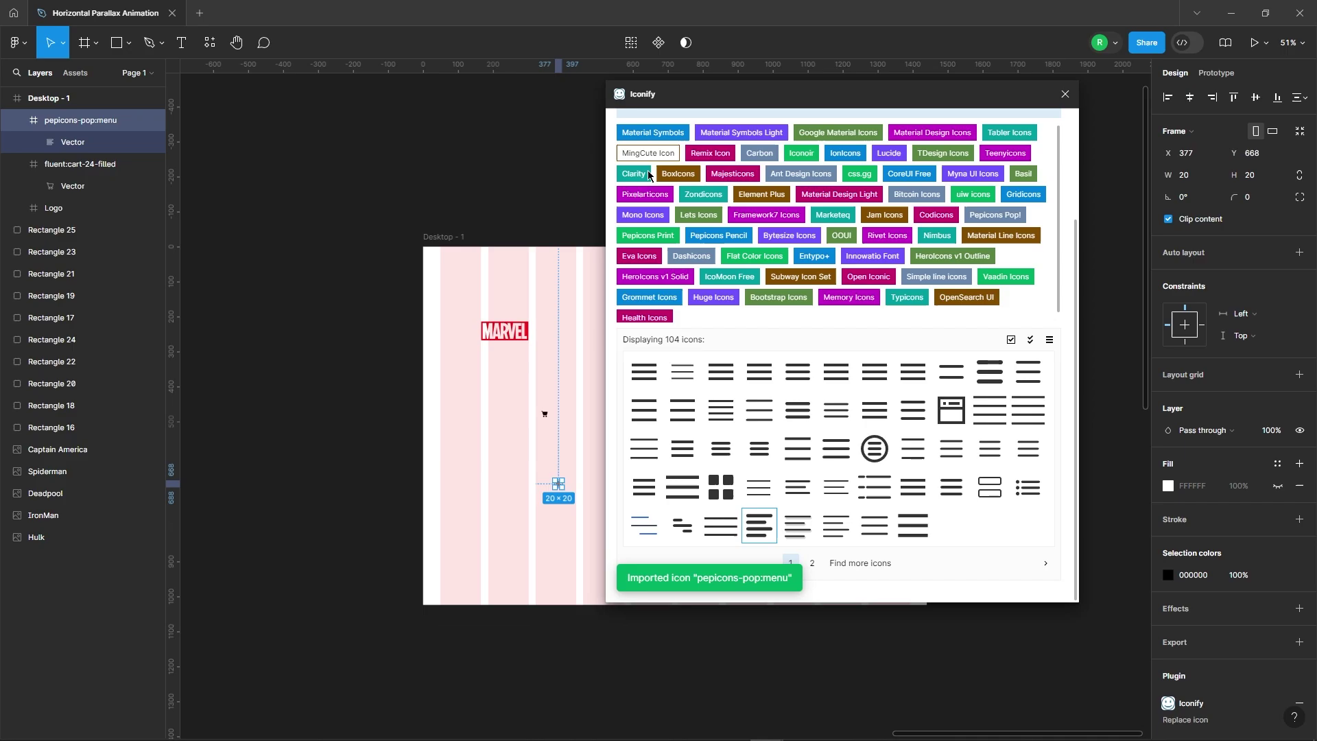
# - Search Iconify for 'search' and place a magnifier icon on the frame
pyautogui.scroll(5, 649, 176)
pyautogui.write('search')
pyautogui.press('Return')
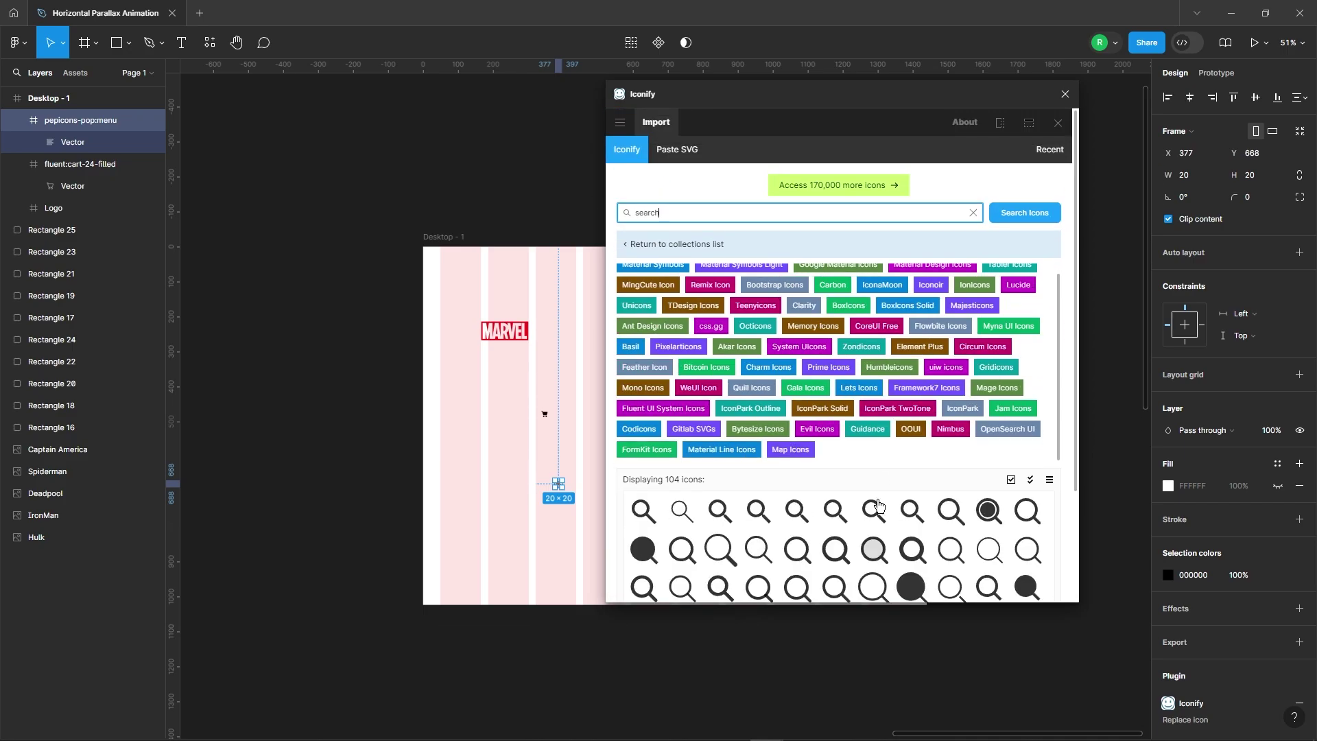
pyautogui.scroll(-2, 878, 506)
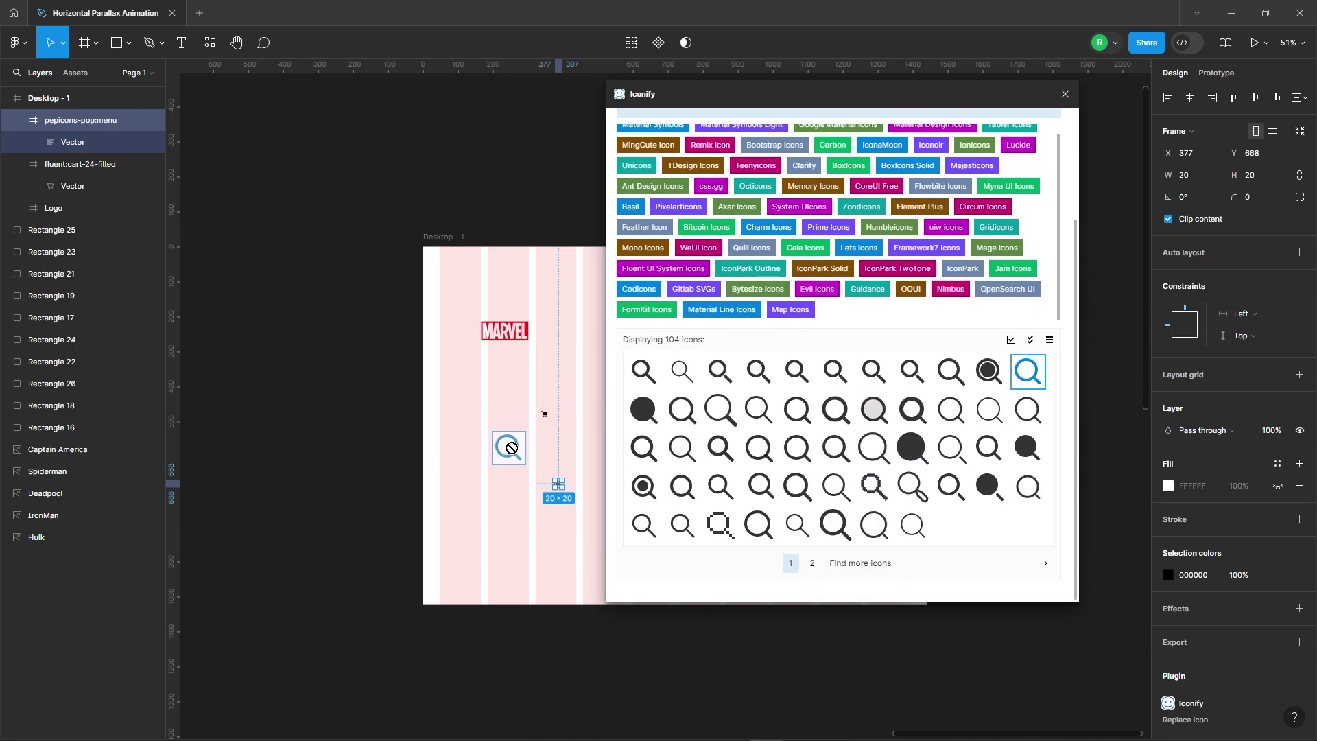
pyautogui.moveTo(511, 447); pyautogui.dragTo(510, 449)
# - Search for 'profile', place a filled profile icon on the frame, and close Iconify
pyautogui.scroll(5, 755, 309)
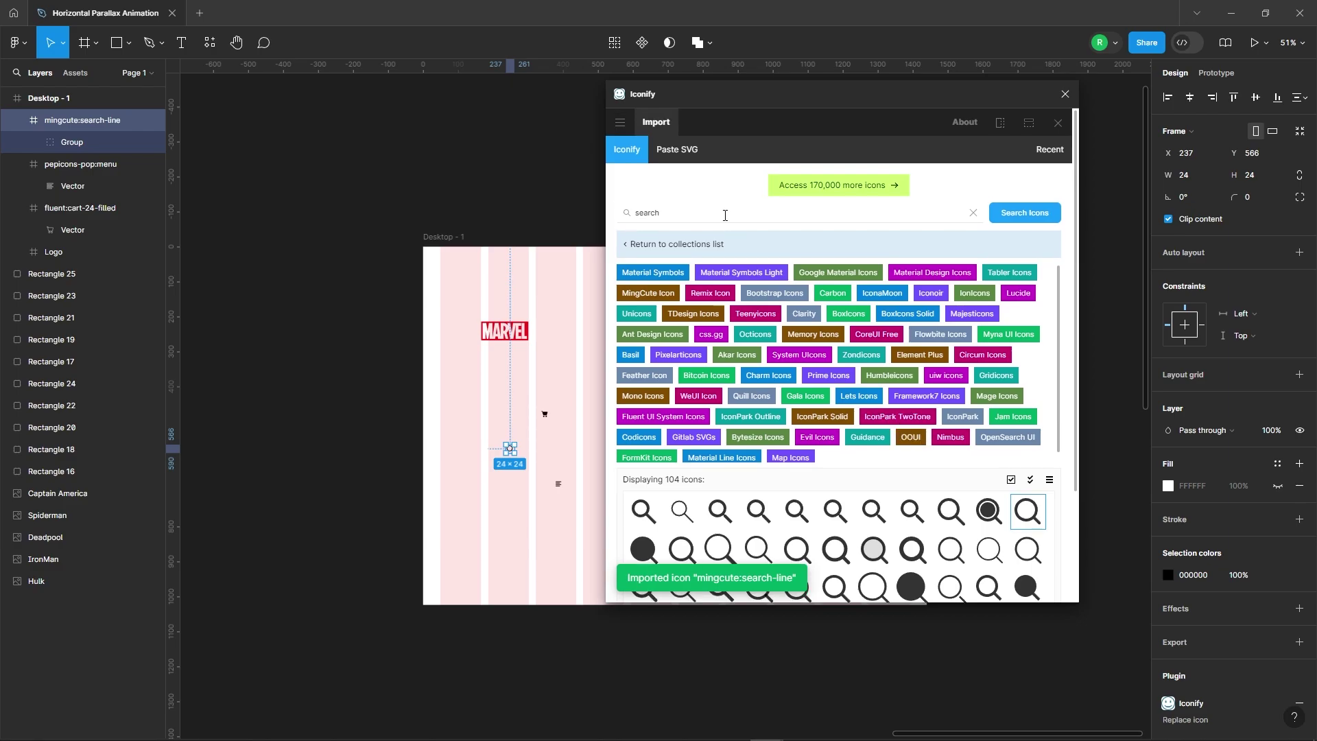
pyautogui.write('profile')
pyautogui.press('Return')
pyautogui.moveTo(951, 395); pyautogui.dragTo(567, 442)
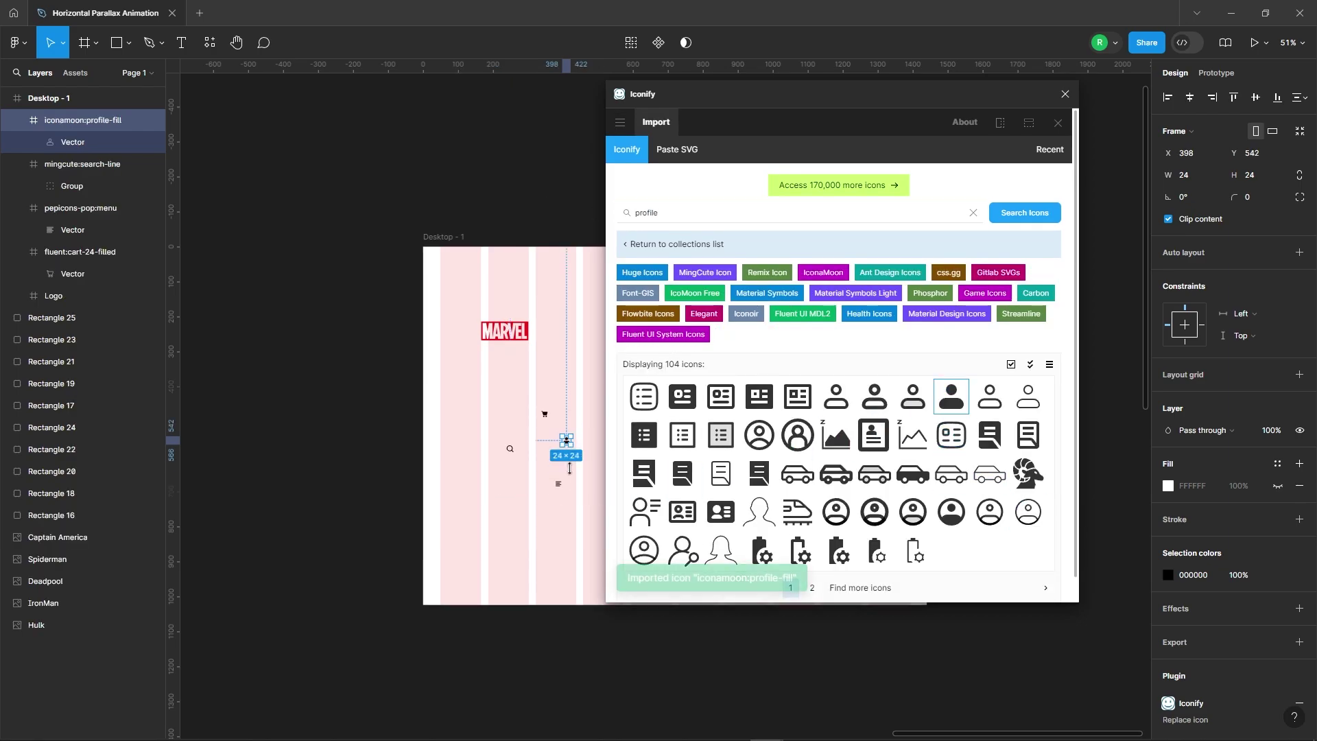
pyautogui.press('Escape')
pyautogui.scroll(3, 590, 435)
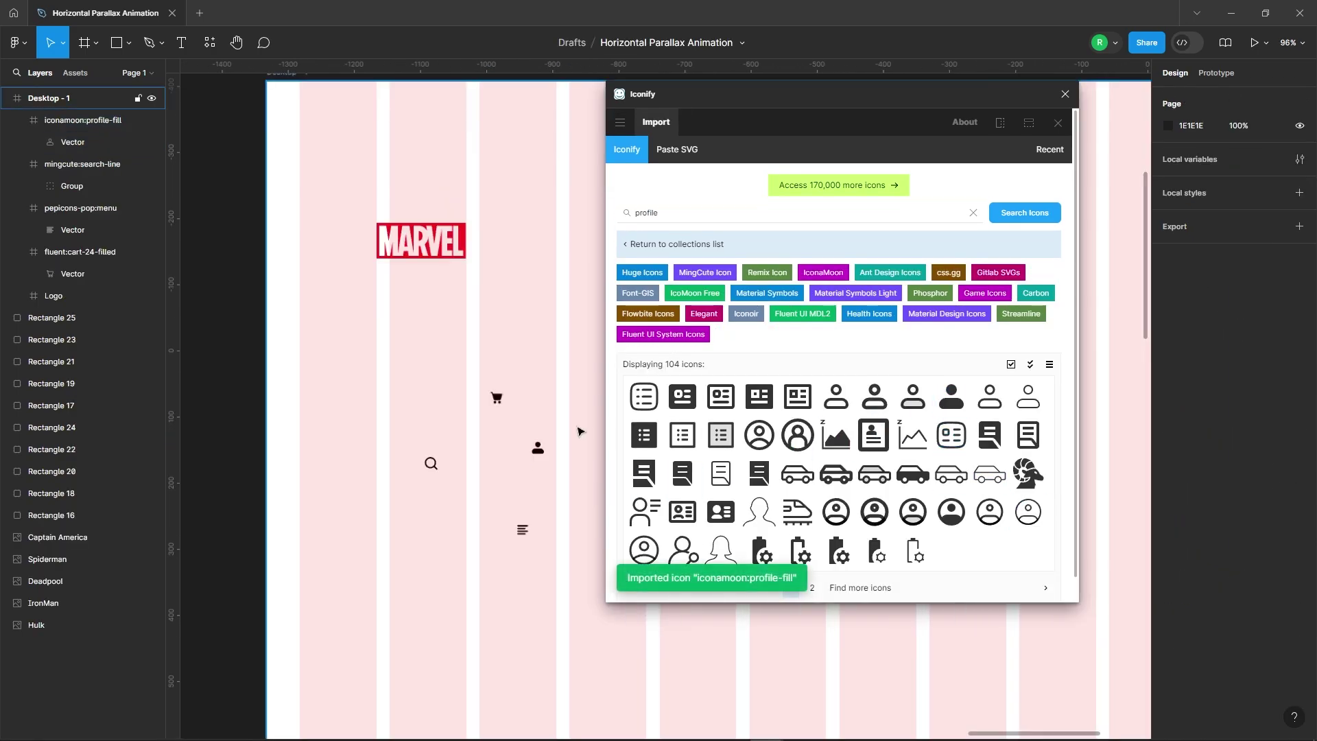
pyautogui.click(1064, 94)
# - Select all four icons and resize them to 28 px wide
pyautogui.scroll(3, 482, 478)
pyautogui.click(478, 306)
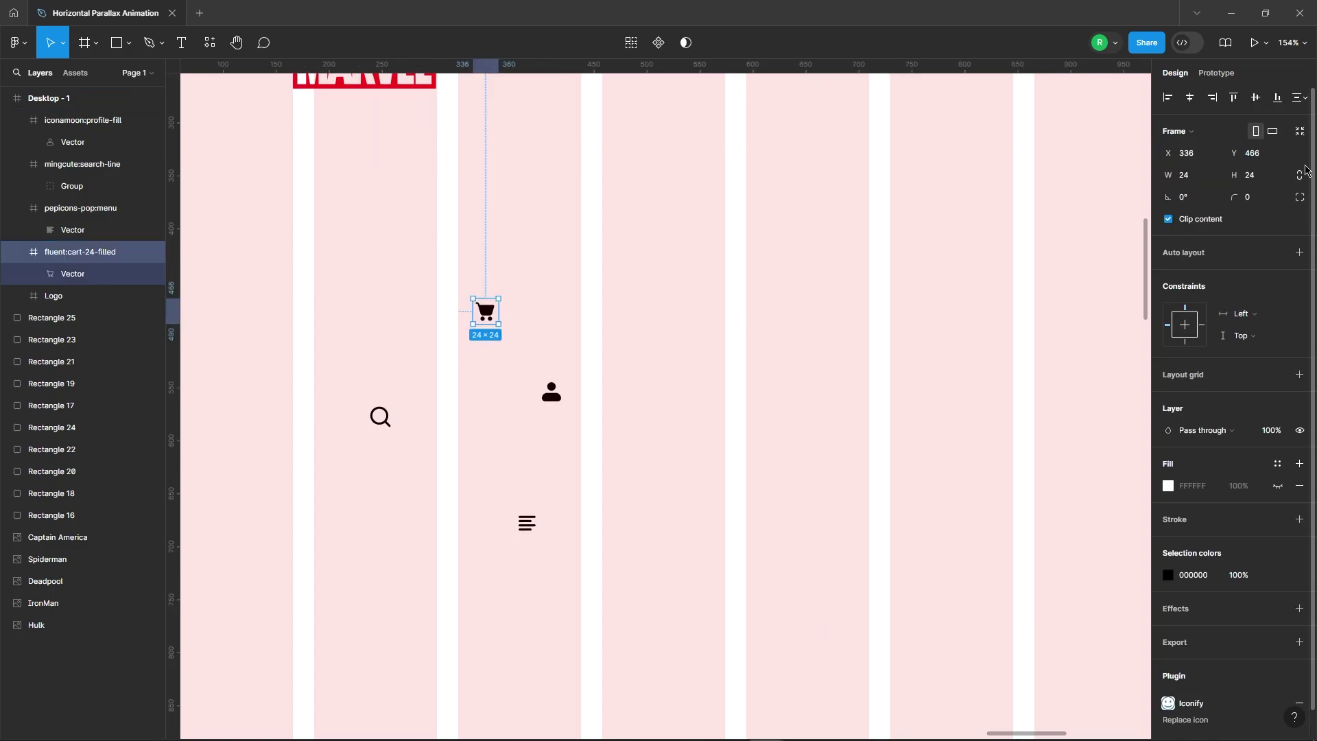
pyautogui.click(552, 392)
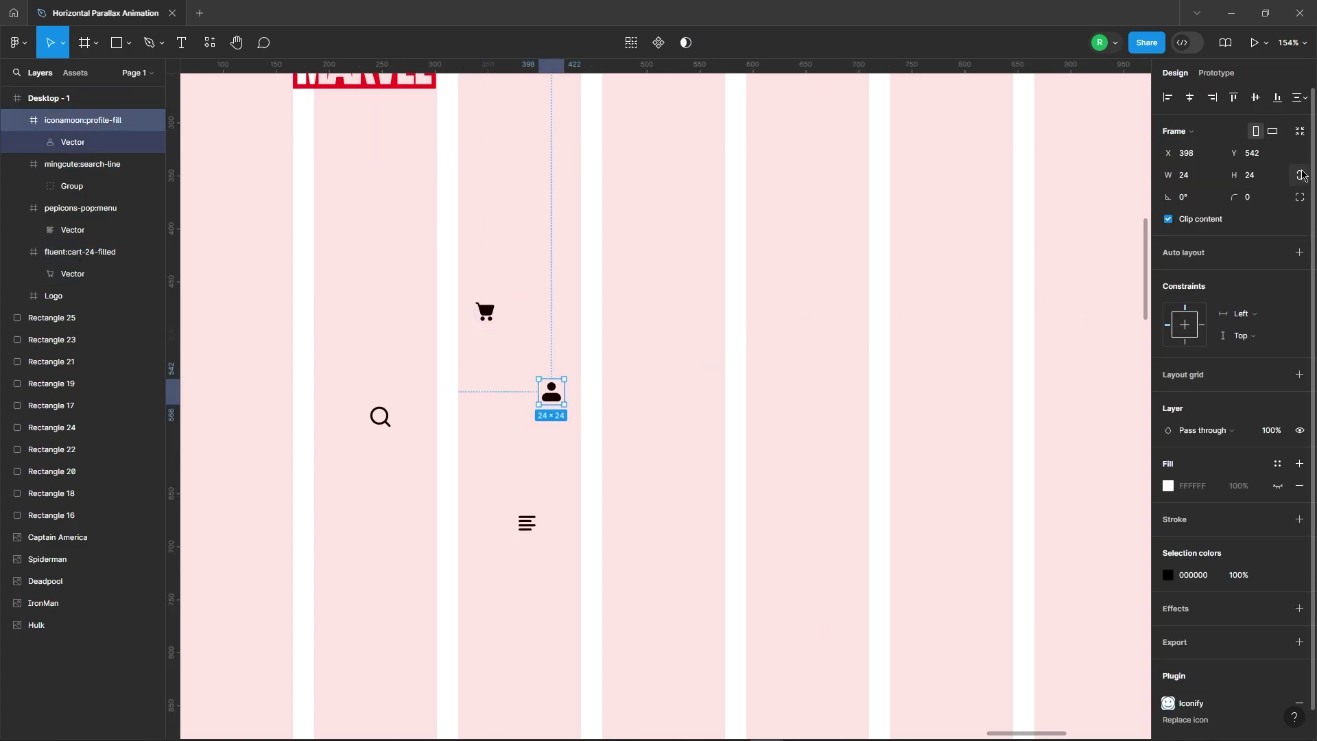
pyautogui.click(529, 530)
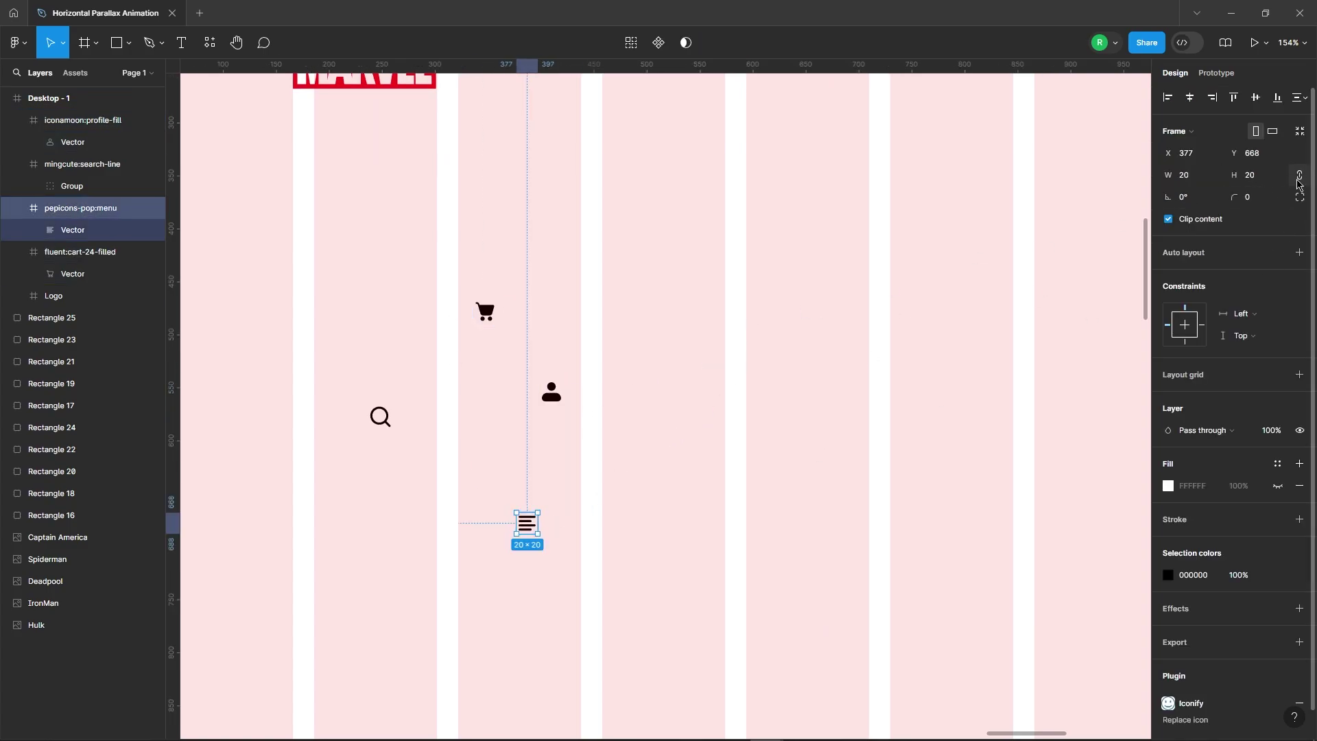
pyautogui.click(380, 416)
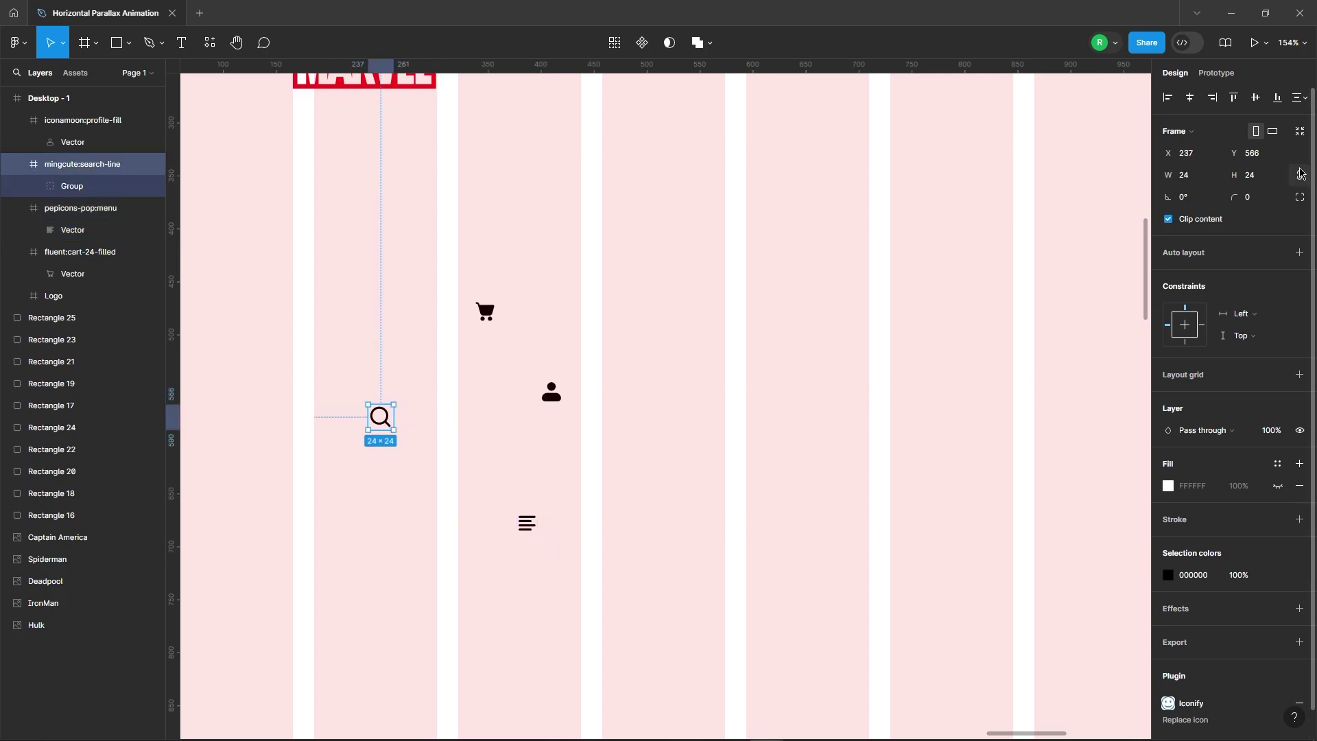
pyautogui.moveTo(325, 261); pyautogui.dragTo(638, 588)
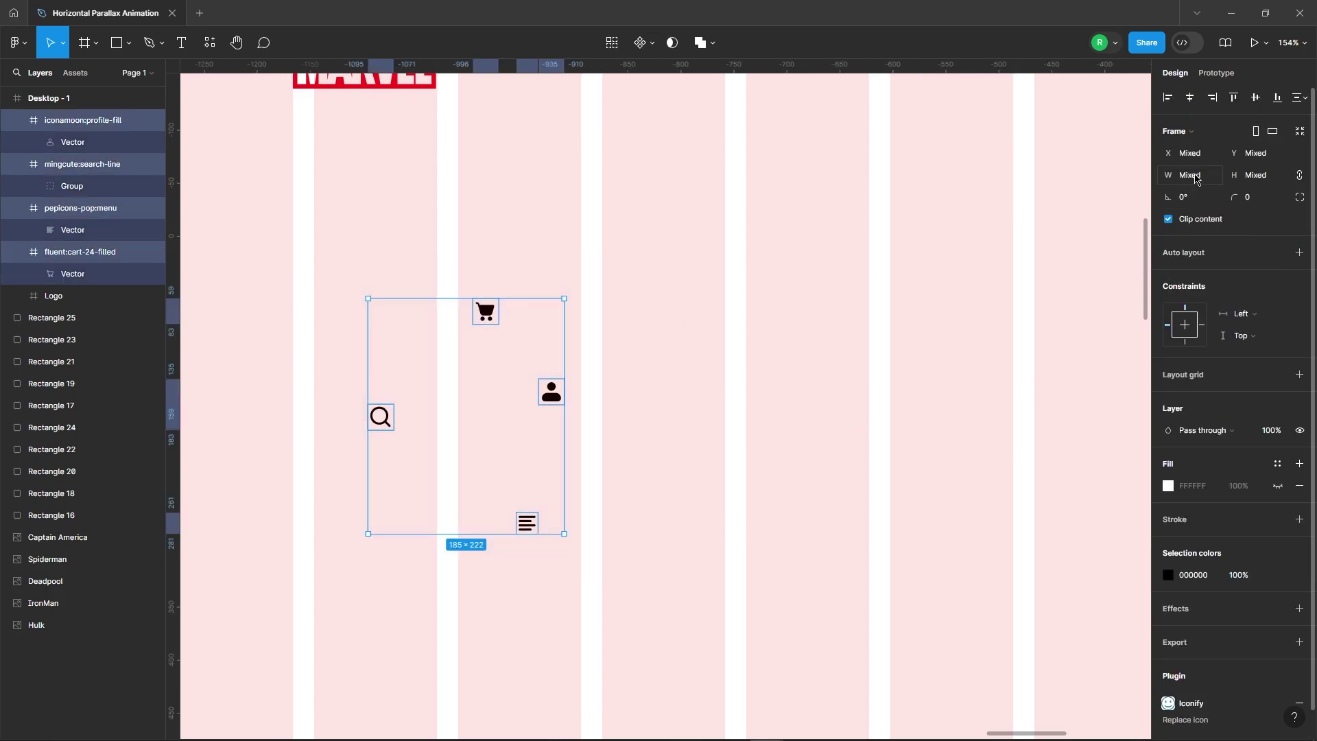
pyautogui.press('Return')
# - Line up the search, cart and profile icons in an auto-layout row with a 30 gap
pyautogui.click(461, 321)
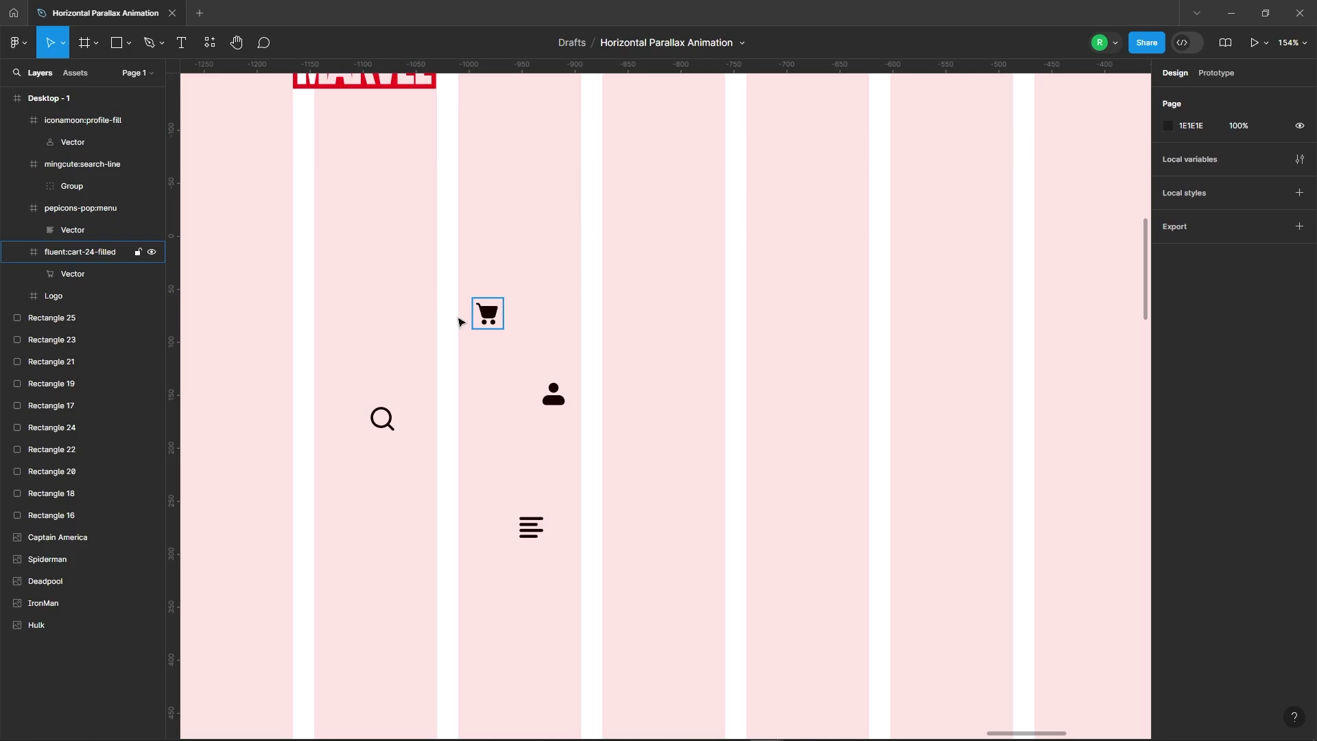
pyautogui.moveTo(490, 315); pyautogui.dragTo(504, 400)
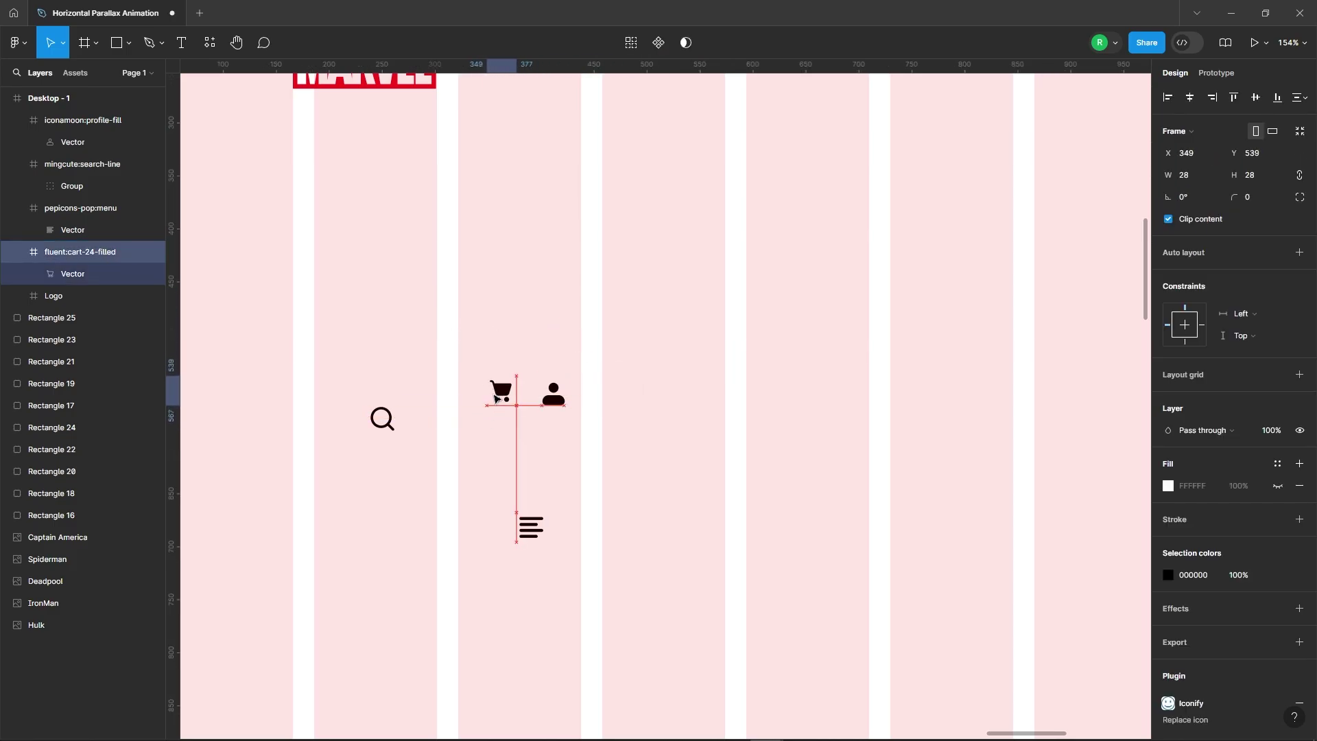
pyautogui.moveTo(393, 427); pyautogui.dragTo(453, 402)
pyautogui.click(421, 341)
pyautogui.moveTo(379, 311); pyautogui.dragTo(597, 442)
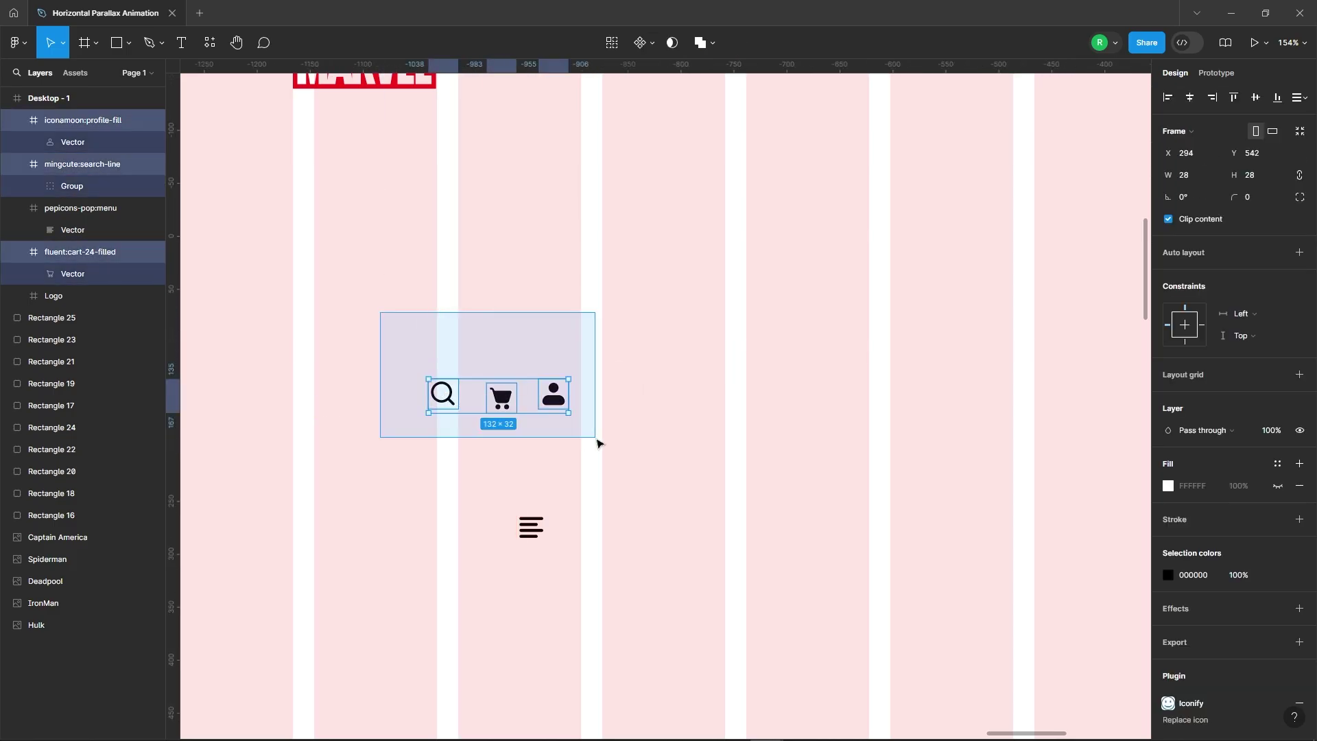
pyautogui.rightClick(524, 397)
pyautogui.click(529, 521)
pyautogui.write('30')
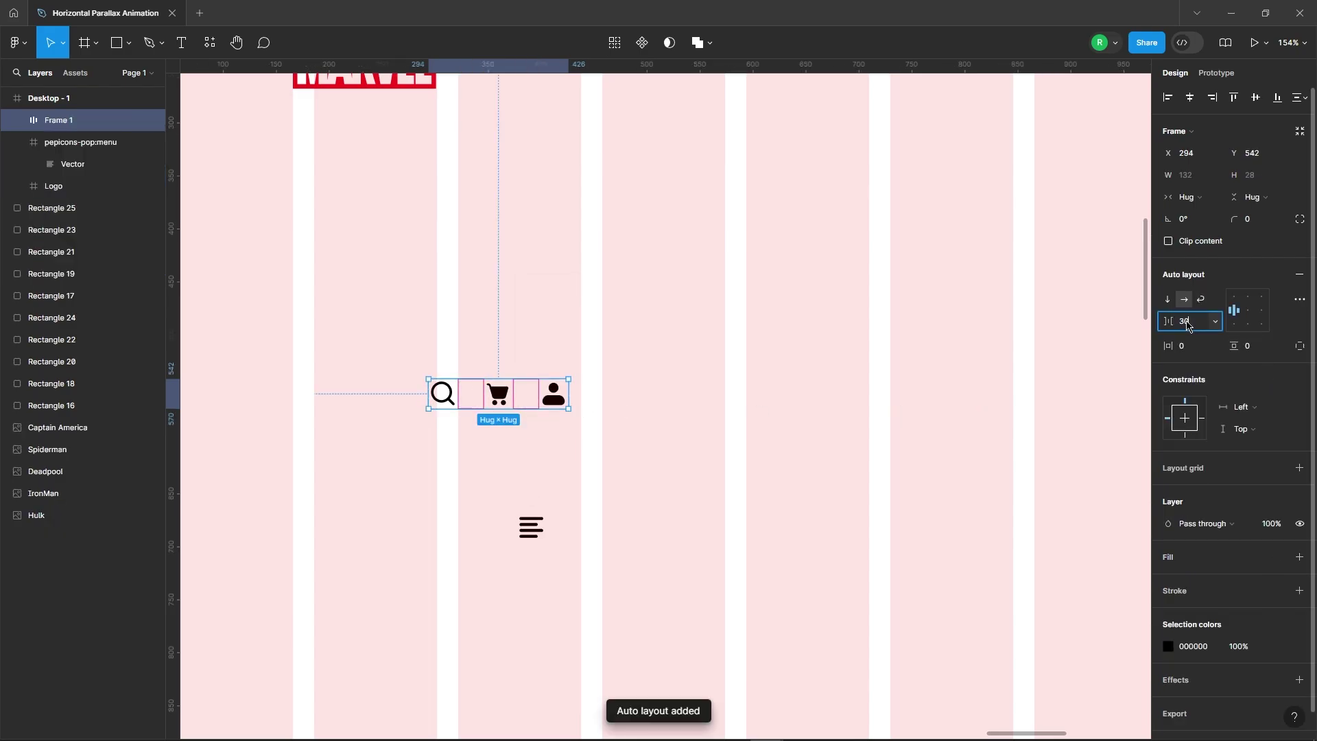
pyautogui.press('Return')
# - Move the menu icon into the row and add auto layout to the whole icon row
pyautogui.moveTo(531, 527); pyautogui.dragTo(355, 394)
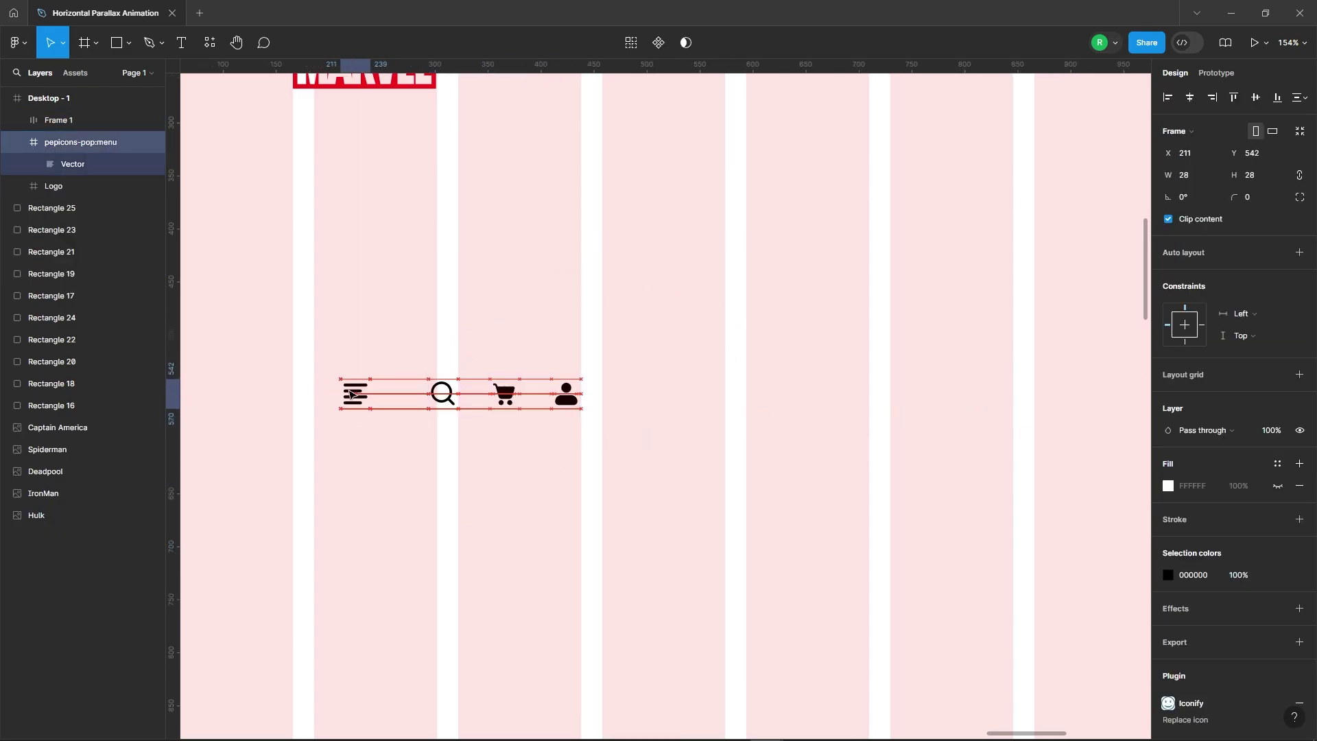
pyautogui.moveTo(279, 297); pyautogui.dragTo(504, 418)
pyautogui.rightClick(507, 416)
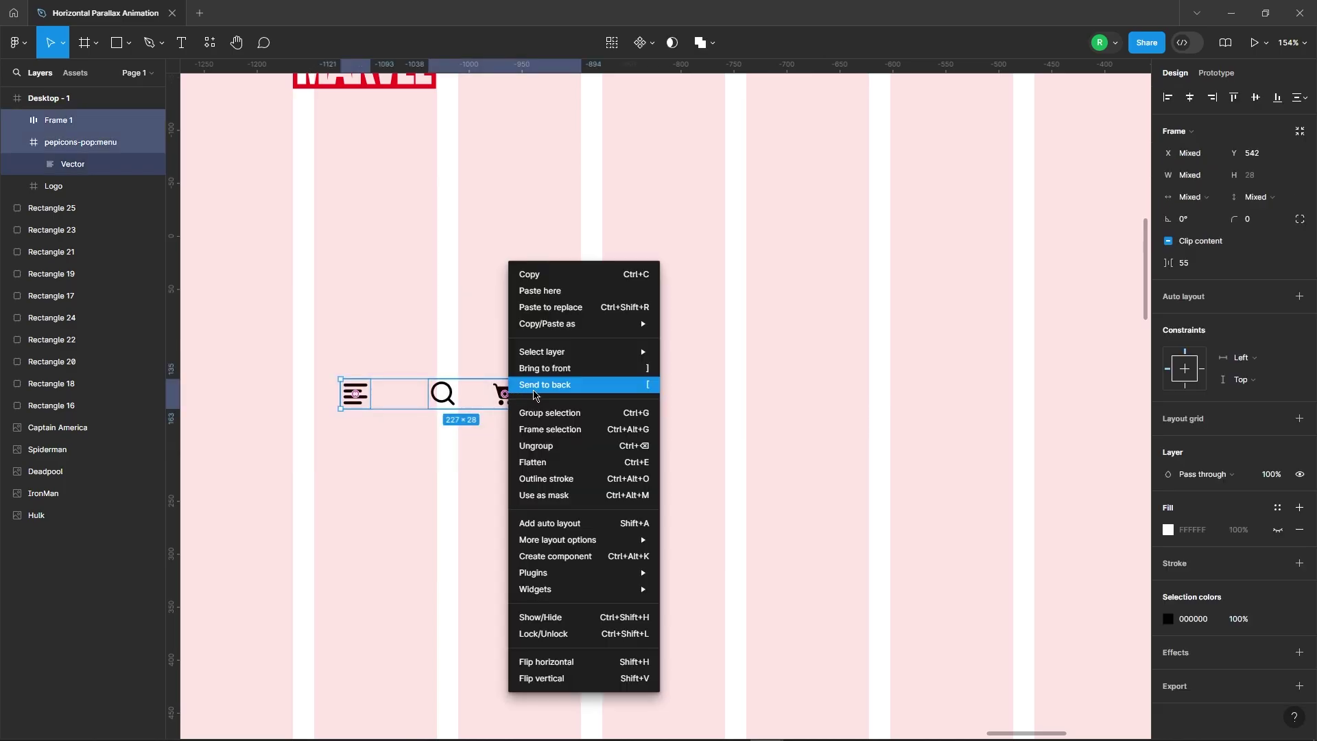
pyautogui.click(531, 524)
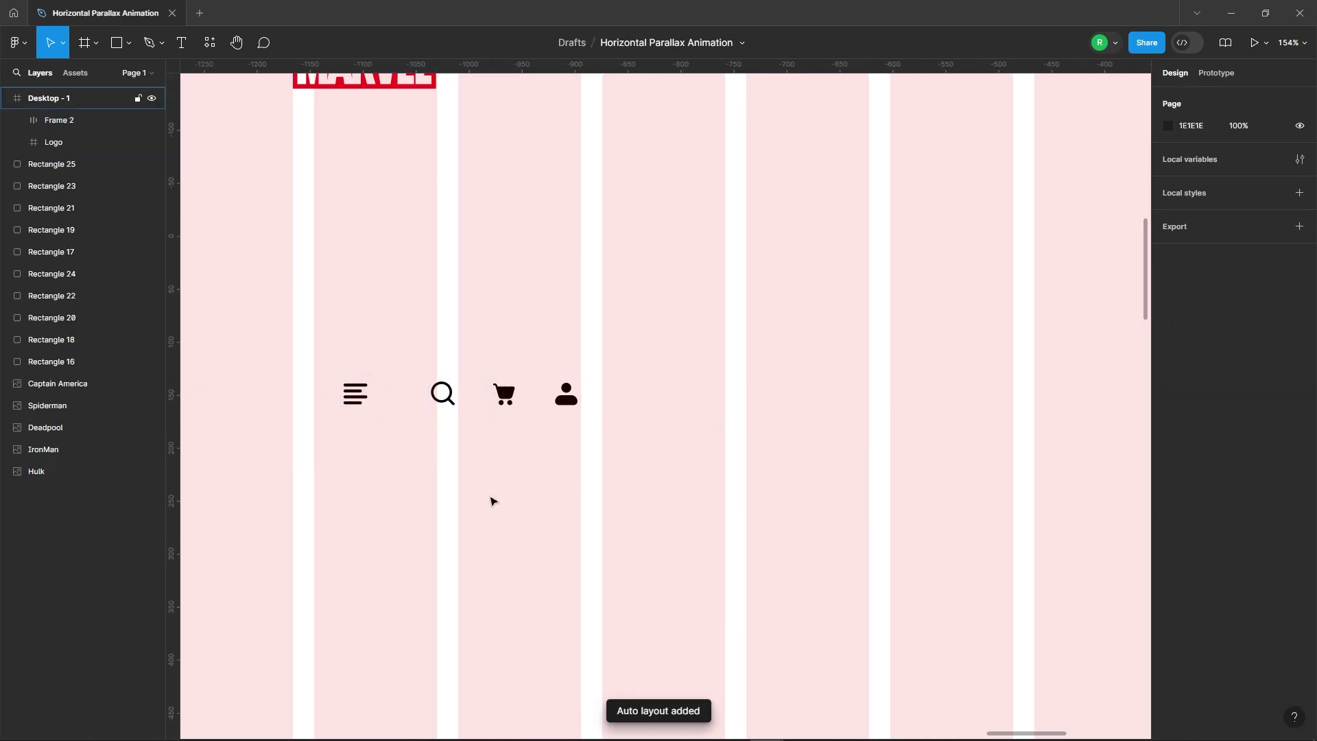
pyautogui.hotkey('shift', '1')
# - Place the icon row top-right at Y 60 and the MARVEL logo top-left
pyautogui.moveTo(513, 436); pyautogui.dragTo(917, 230)
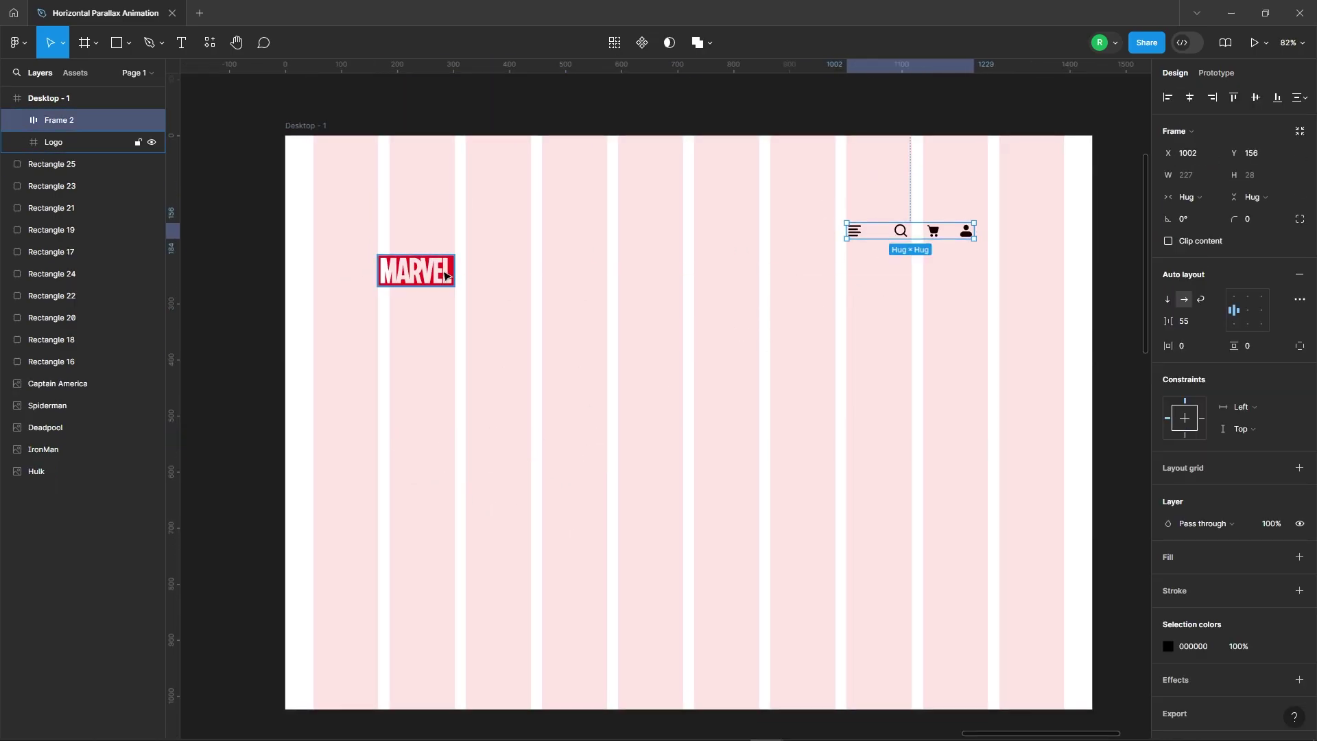
pyautogui.moveTo(408, 275); pyautogui.dragTo(343, 190)
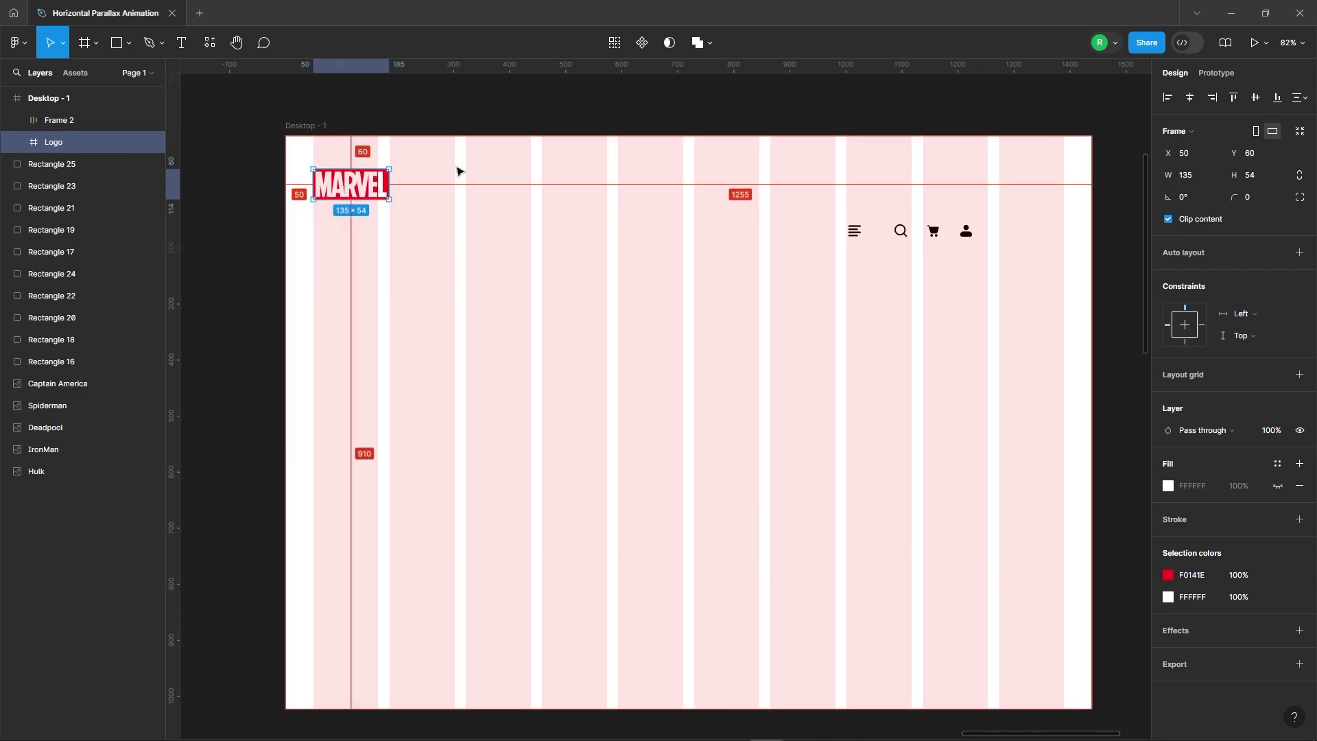
pyautogui.click(765, 257)
pyautogui.moveTo(892, 230); pyautogui.dragTo(988, 179)
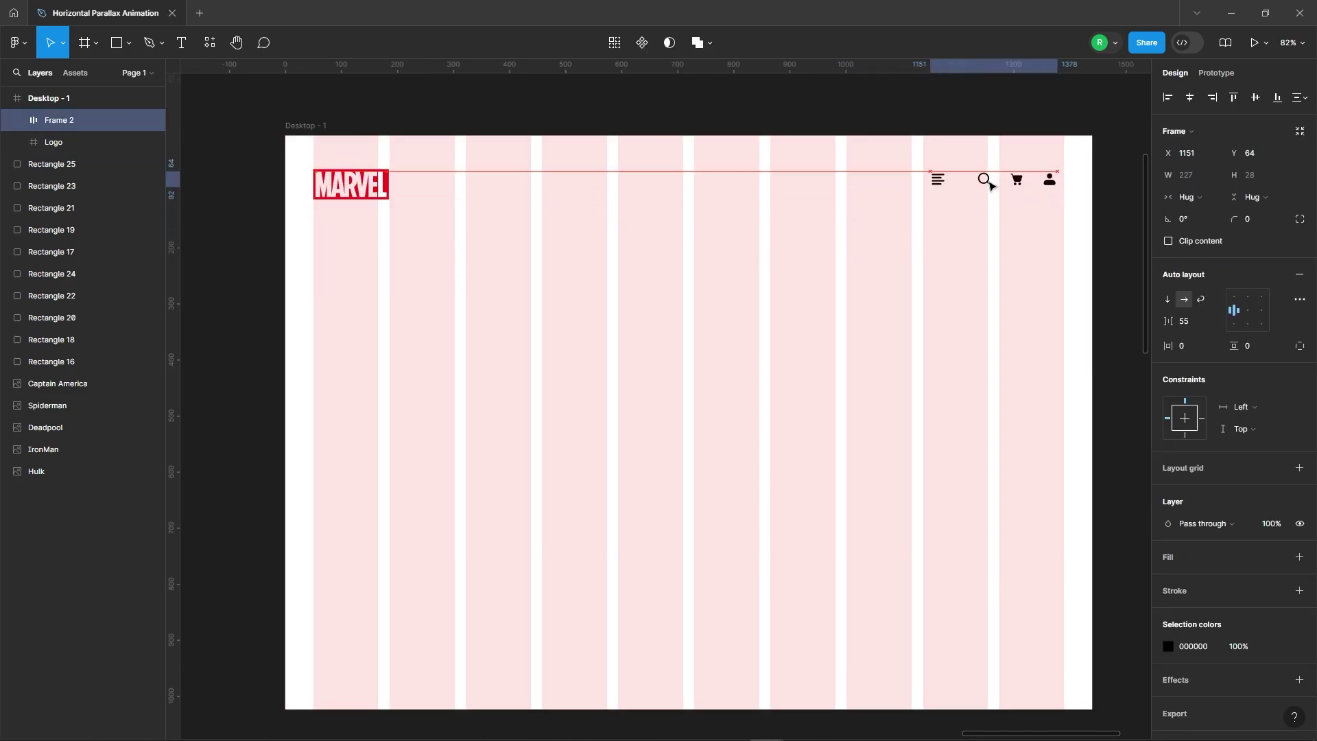
pyautogui.press('Up')
pyautogui.press('Up')
pyautogui.press('Up')
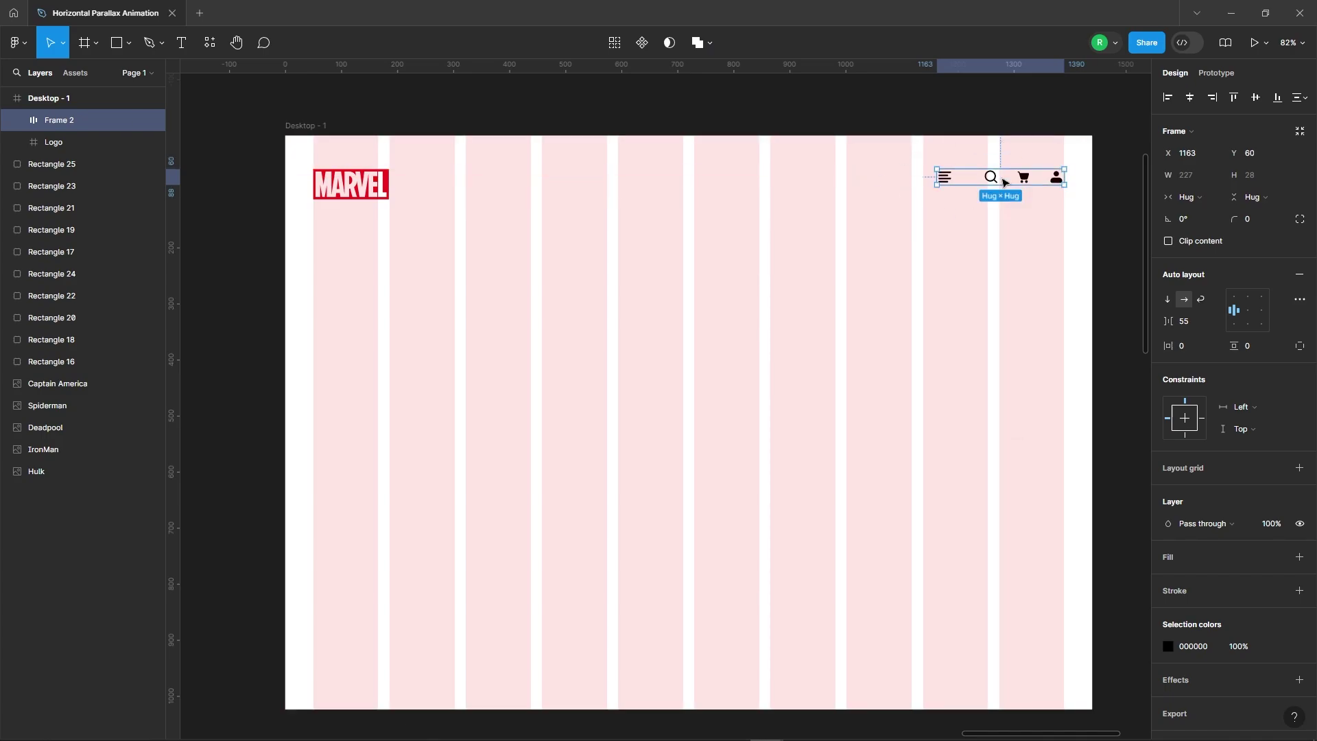
# - Set the icon row's spacing to Auto across its fixed 227 px width
pyautogui.click(1000, 247)
pyautogui.scroll(-3, 556, 237)
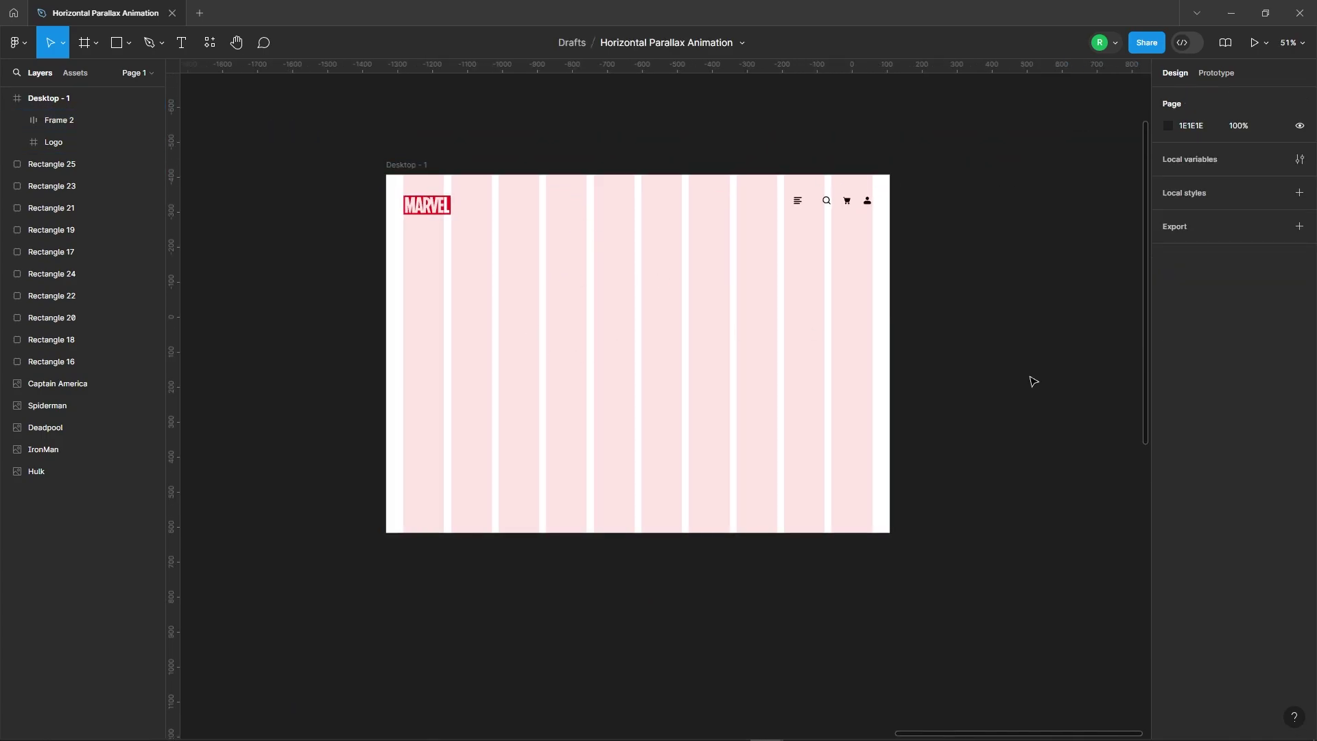
pyautogui.click(860, 209)
pyautogui.click(1193, 321)
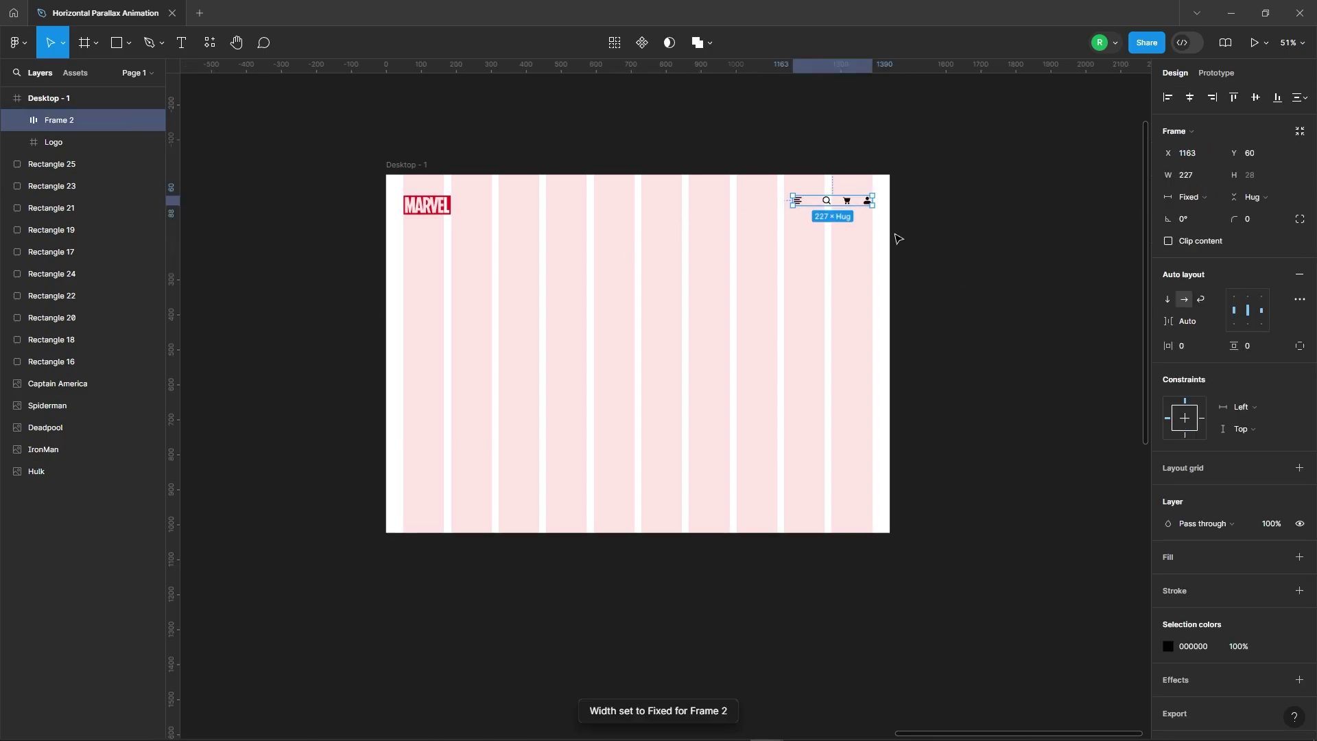
pyautogui.click(994, 259)
pyautogui.scroll(-3, 691, 158)
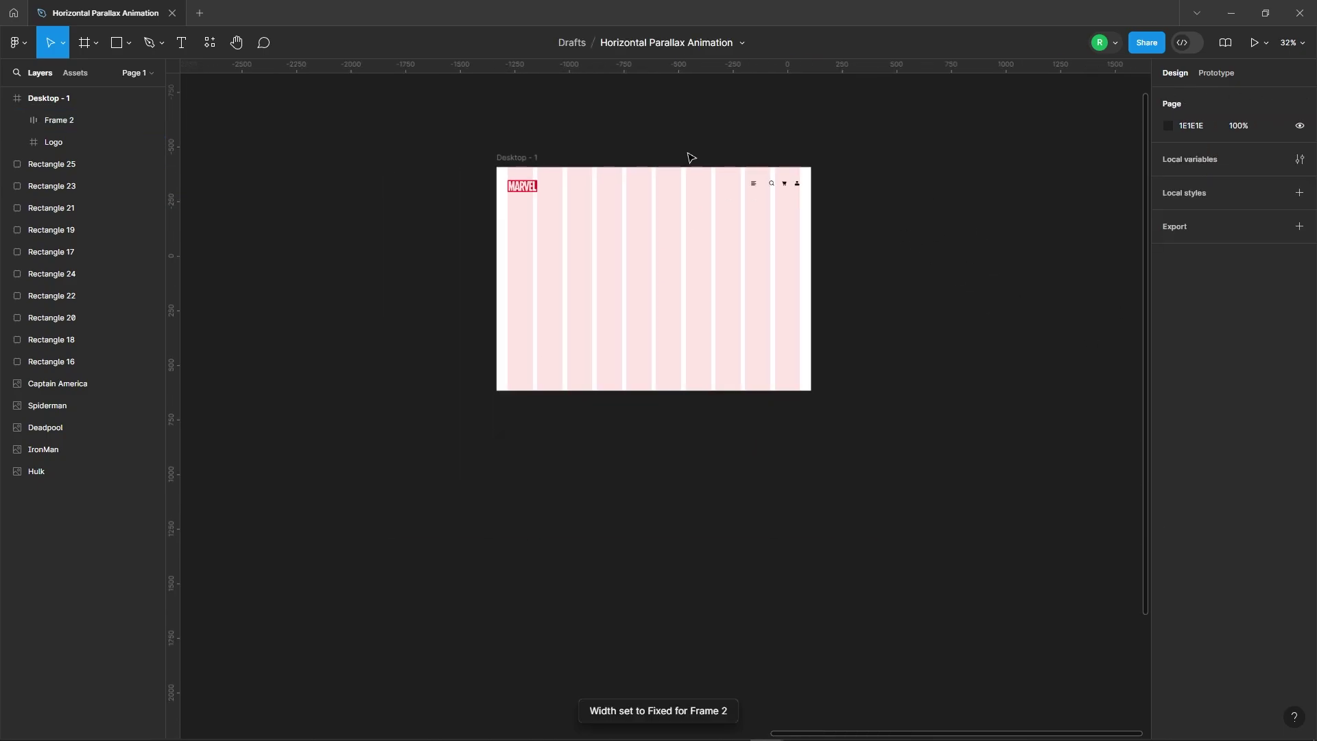
# - Draw a rectangle and size it to 500 × 1024 against the Desktop-1 frame
pyautogui.click(115, 42)
pyautogui.moveTo(466, 445); pyautogui.dragTo(572, 641)
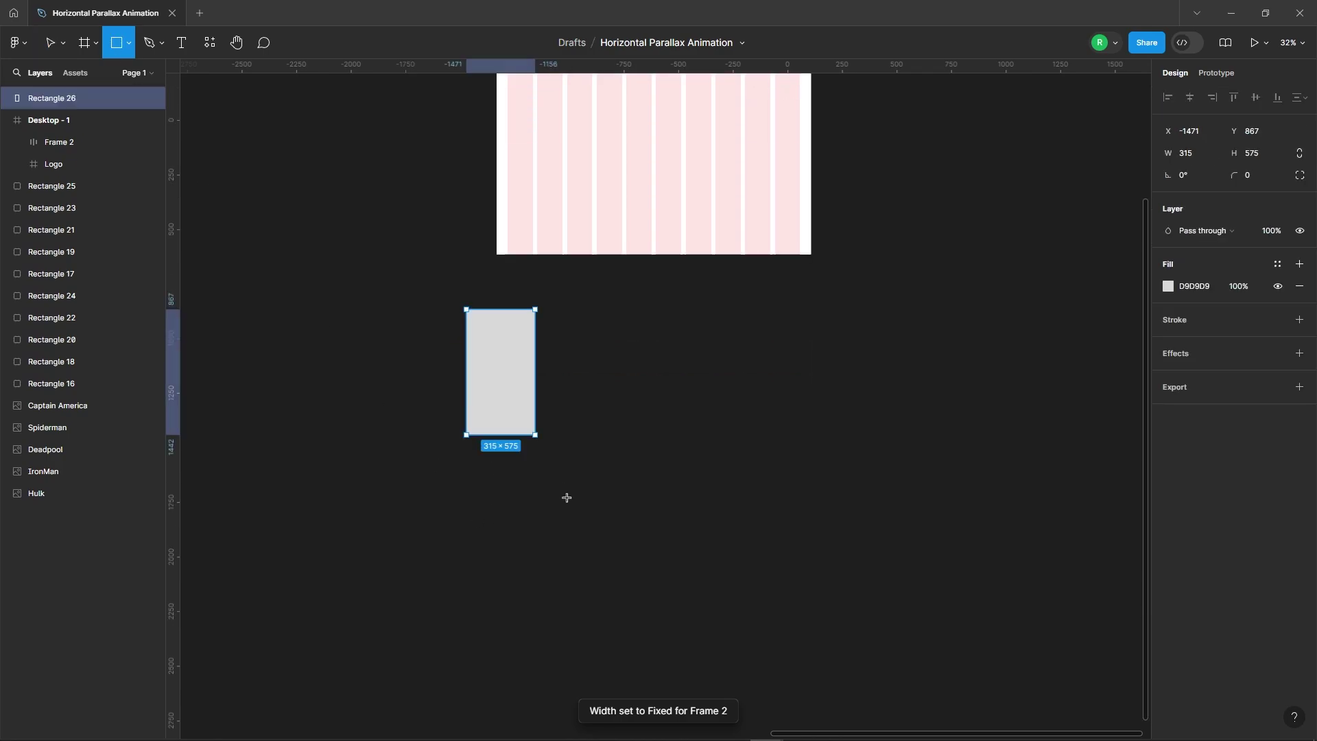
pyautogui.moveTo(510, 499)
pyautogui.mouseDown()
pyautogui.moveTo(590, 212)
pyautogui.moveTo(599, 220)
pyautogui.mouseUp()
pyautogui.scroll(5, 632, 164)
pyautogui.scroll(-3, 631, 164)
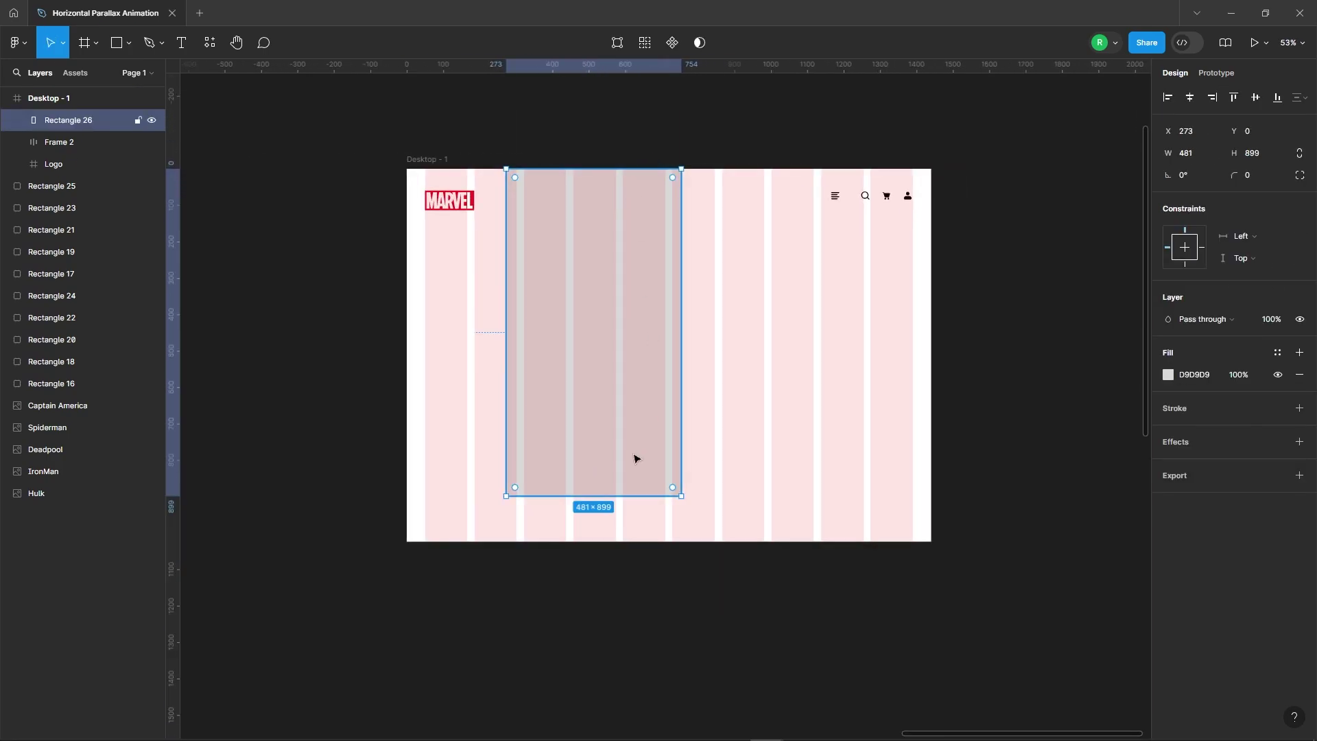
pyautogui.moveTo(595, 496); pyautogui.dragTo(596, 542)
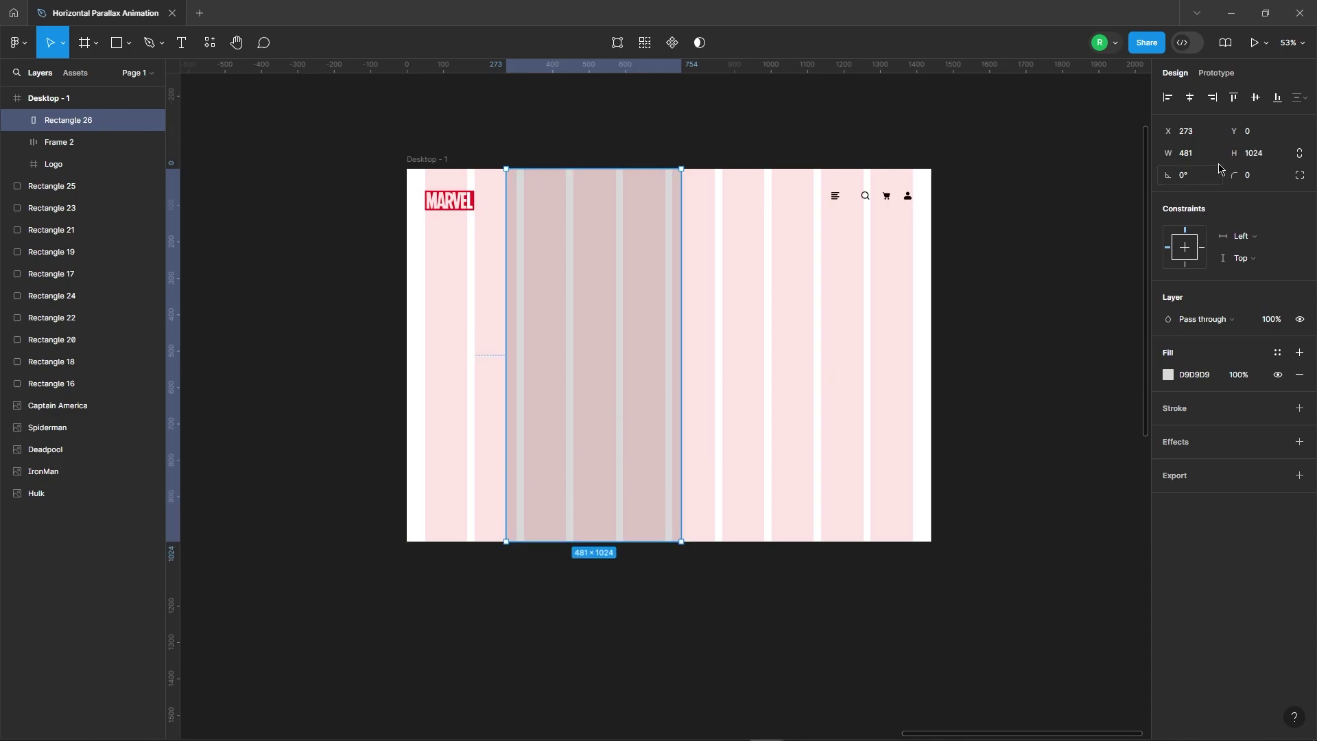
pyautogui.write('500')
pyautogui.press('Return')
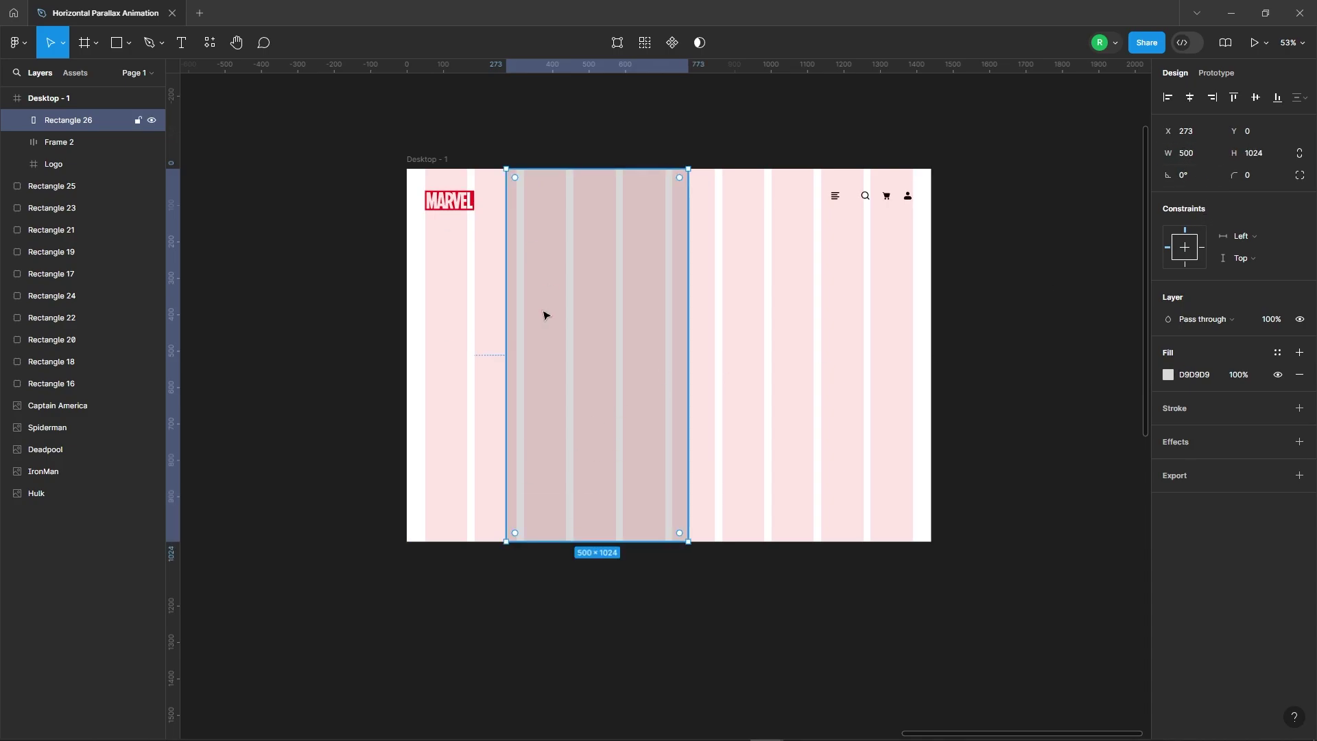
# - Move the 500 × 1024 rectangle back out below the Desktop-1 frame
pyautogui.scroll(-1, 433, 147)
pyautogui.scroll(-2, 432, 147)
pyautogui.moveTo(518, 224); pyautogui.dragTo(503, 472)
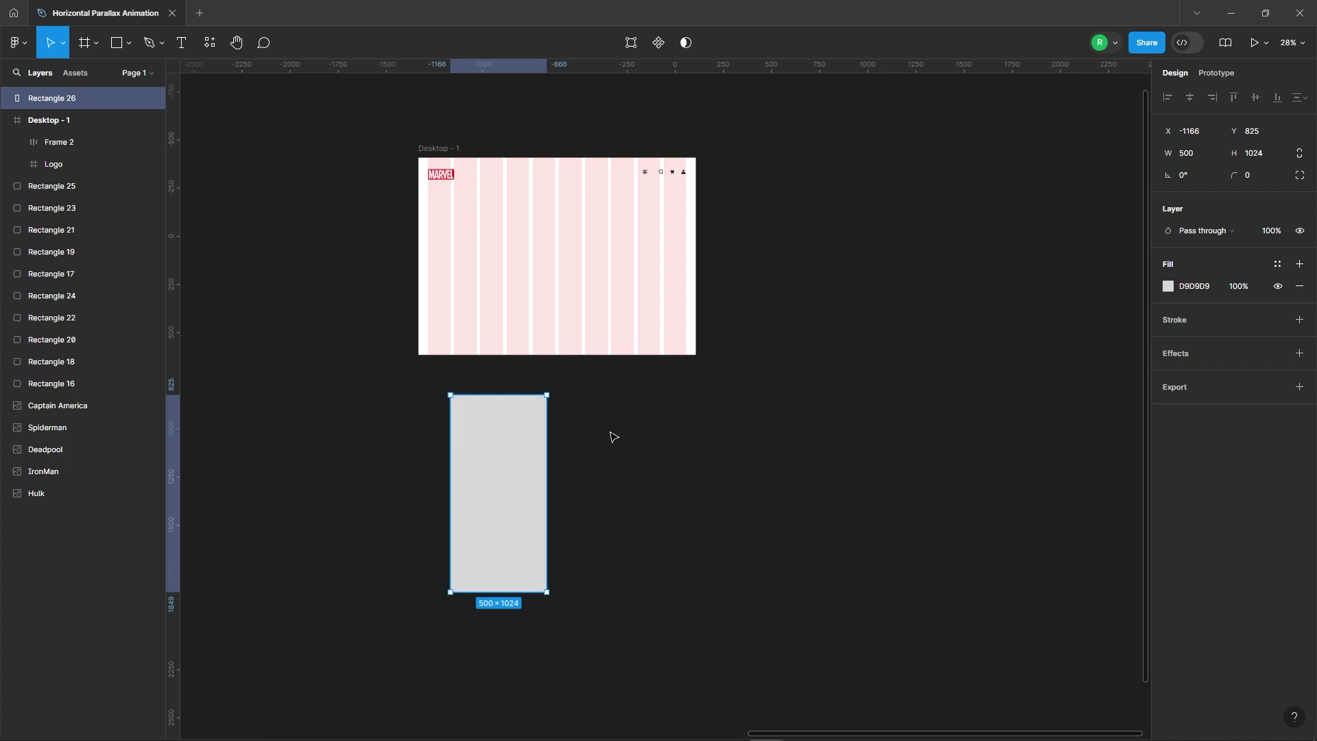
pyautogui.scroll(-2, 697, 464)
pyautogui.click(703, 434)
pyautogui.click(564, 493)
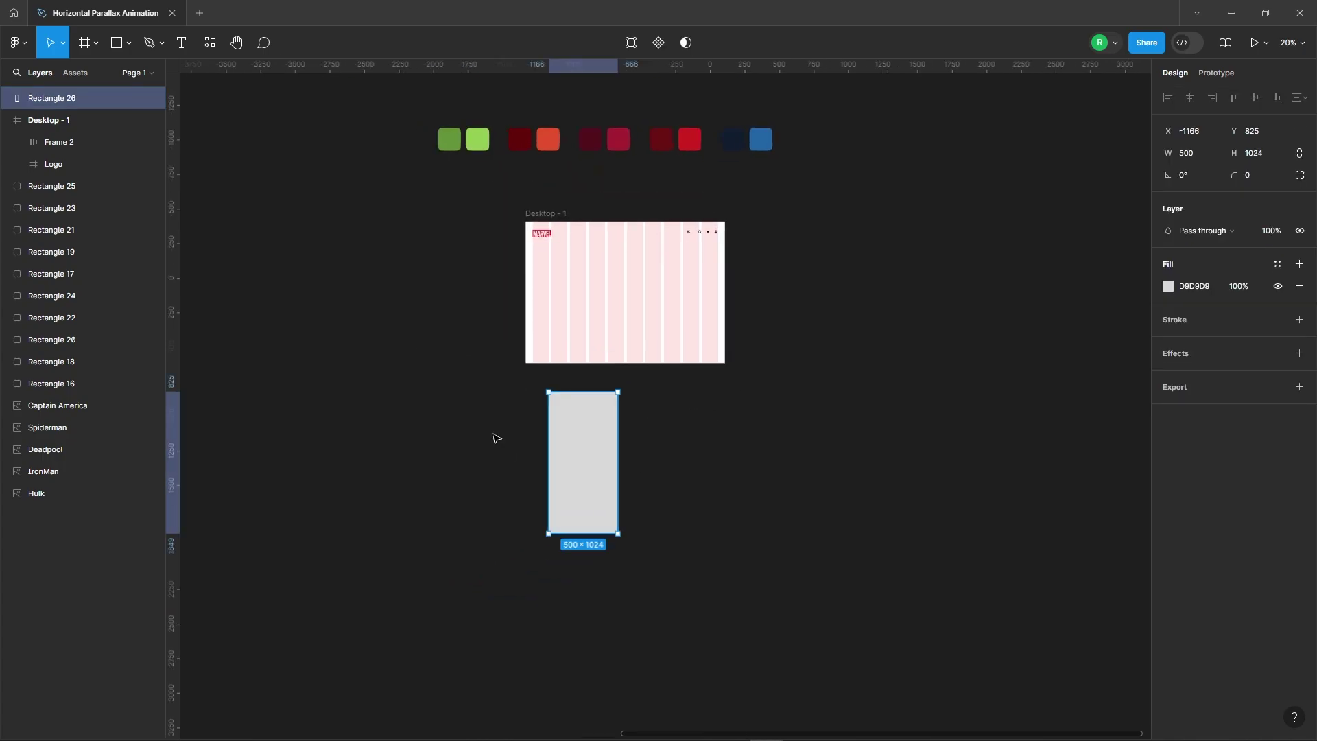
pyautogui.scroll(1, 494, 436)
# - Give the rectangle a linear gradient fill from light green 91CA52 to dark green 639239
pyautogui.scroll(2, 459, 374)
pyautogui.click(1168, 286)
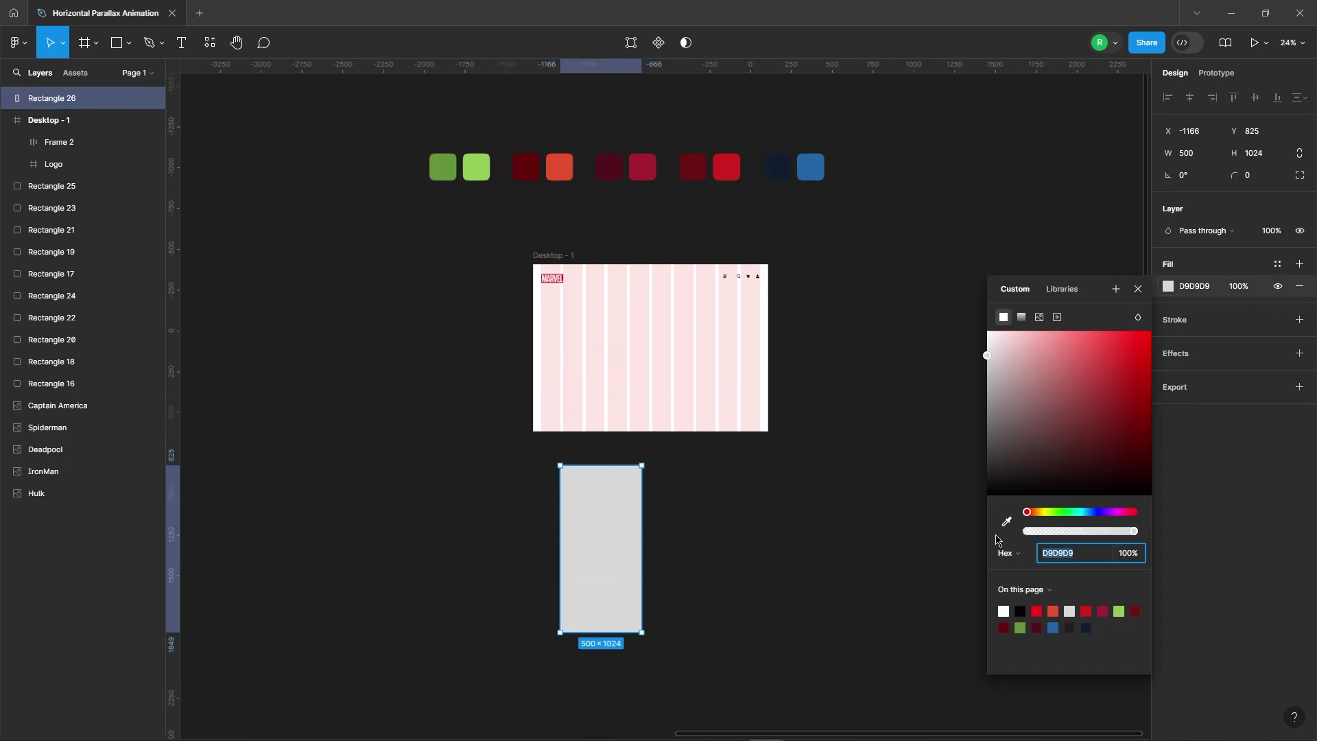
pyautogui.click(1022, 317)
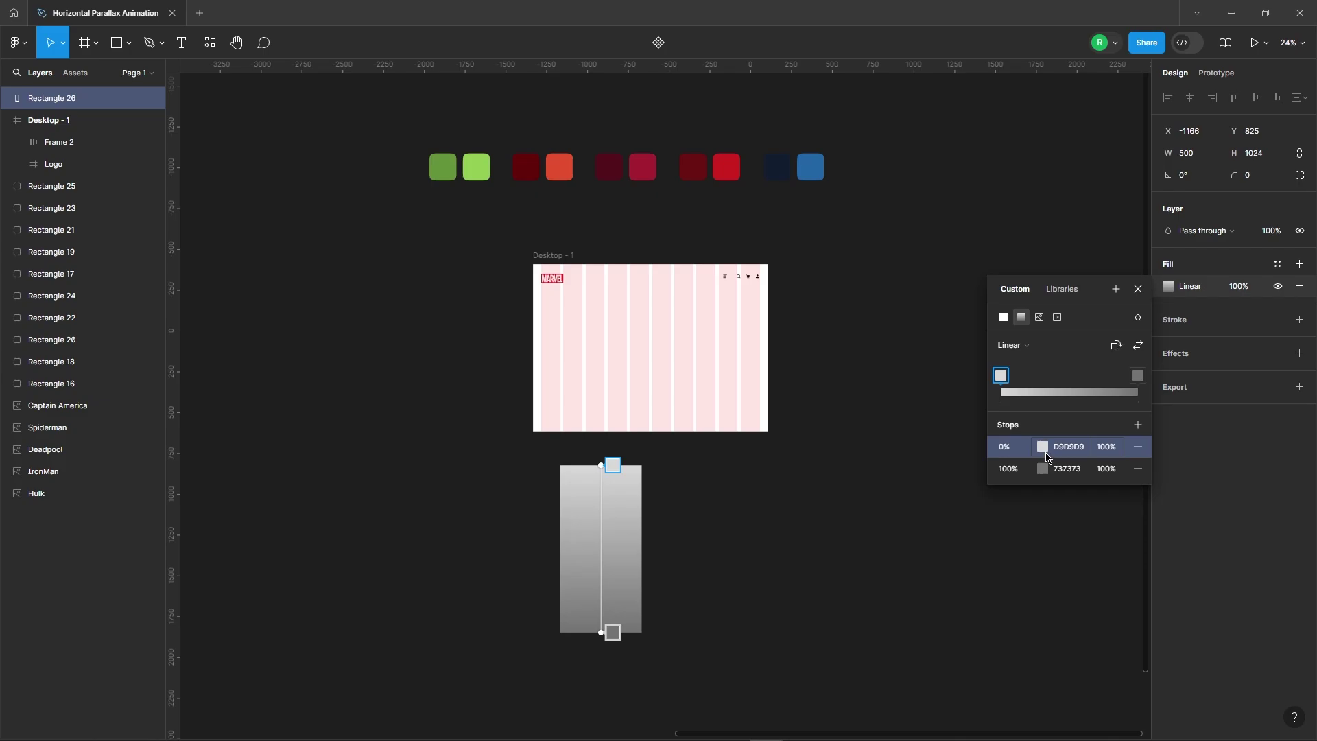
pyautogui.click(1043, 447)
pyautogui.click(843, 576)
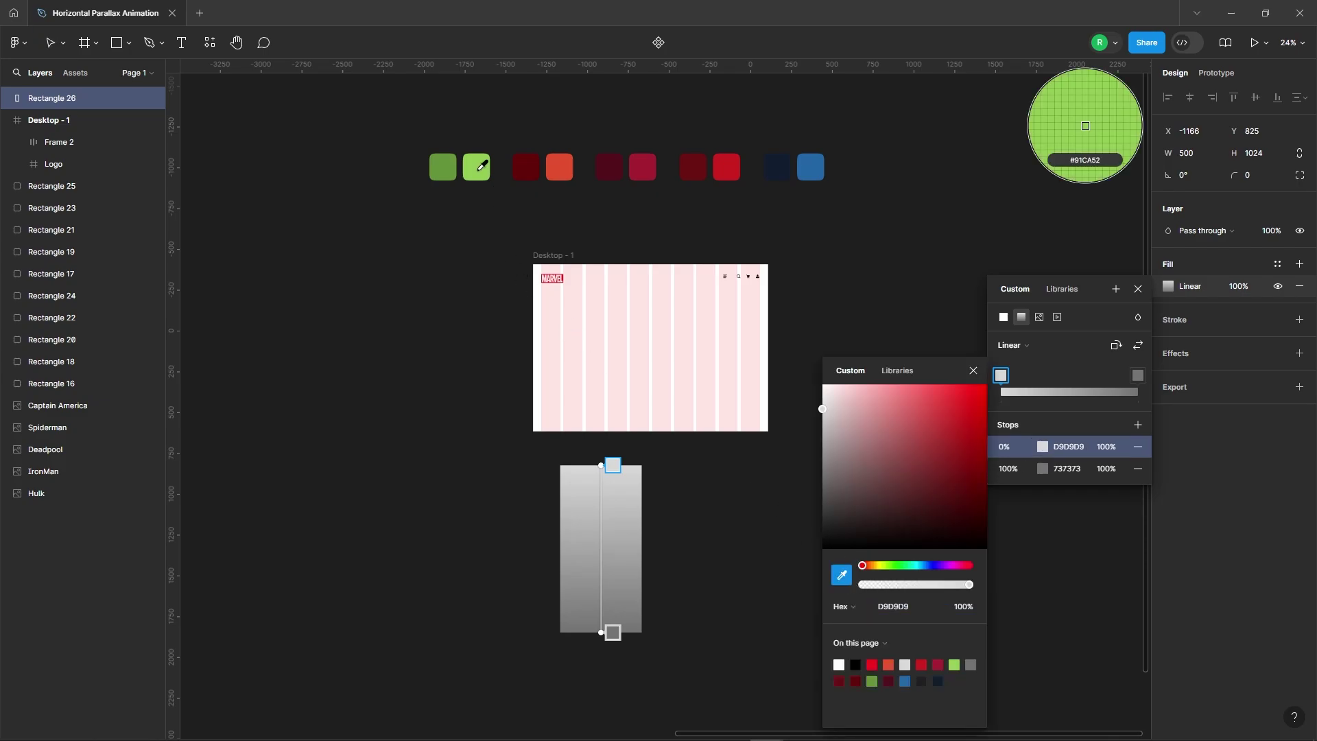
pyautogui.click(478, 170)
pyautogui.click(1043, 469)
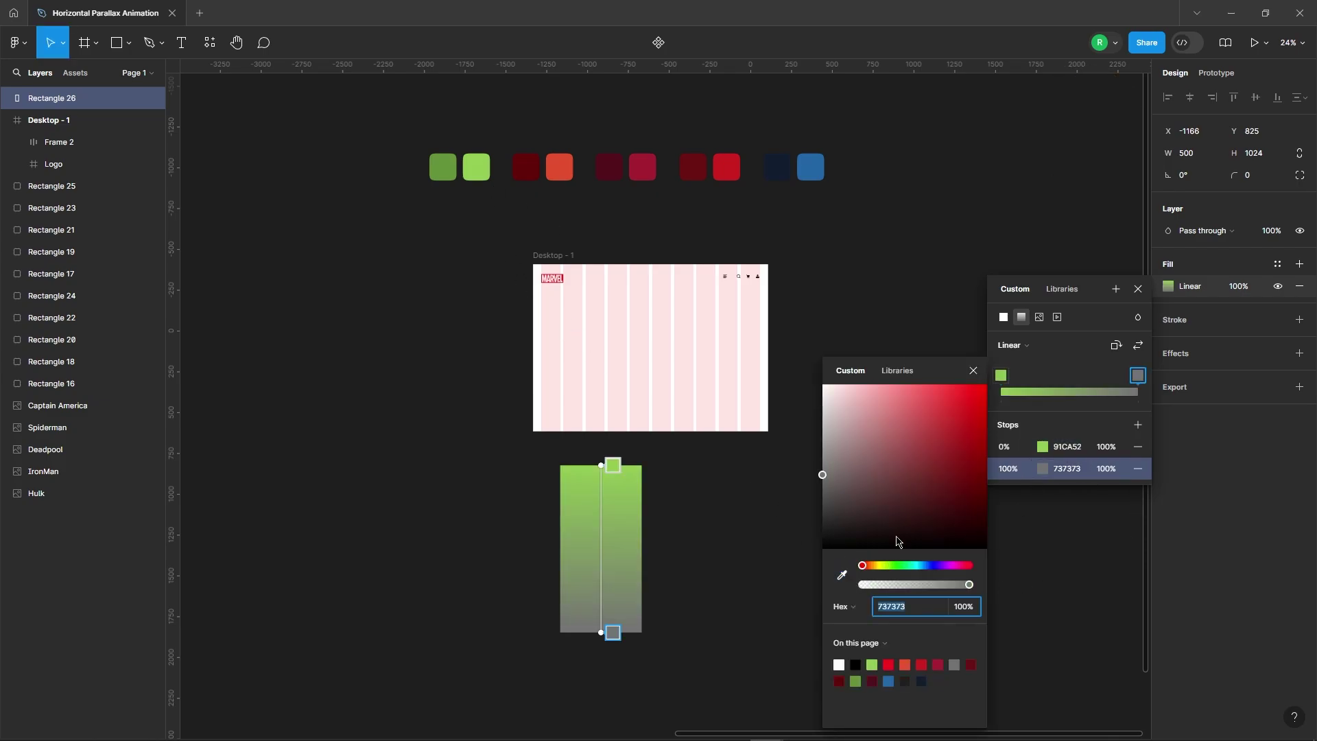
pyautogui.click(840, 575)
pyautogui.click(442, 166)
# - Angle the gradient diagonally from the top-right corner to the bottom-left corner
pyautogui.keyDown('ctrl'); pyautogui.scroll(4, 621, 583); pyautogui.keyUp('ctrl')
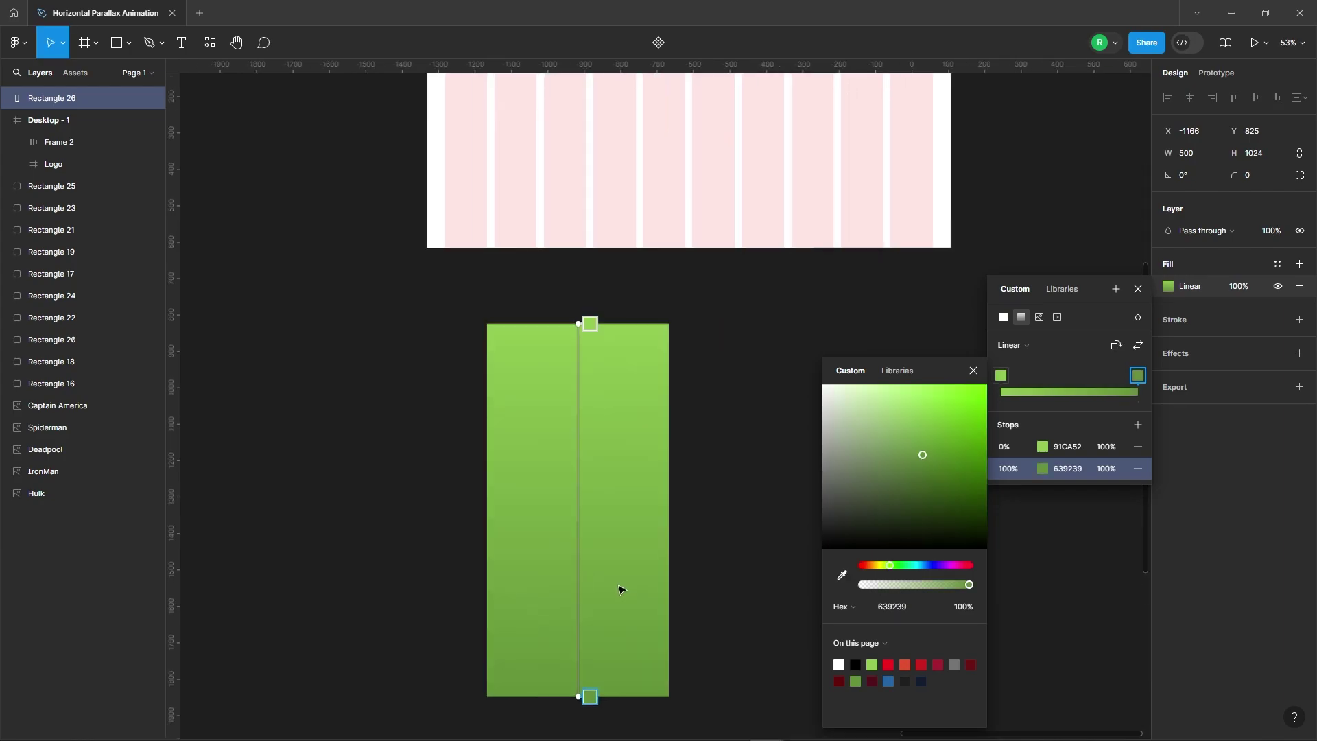
pyautogui.moveTo(628, 321); pyautogui.dragTo(673, 326)
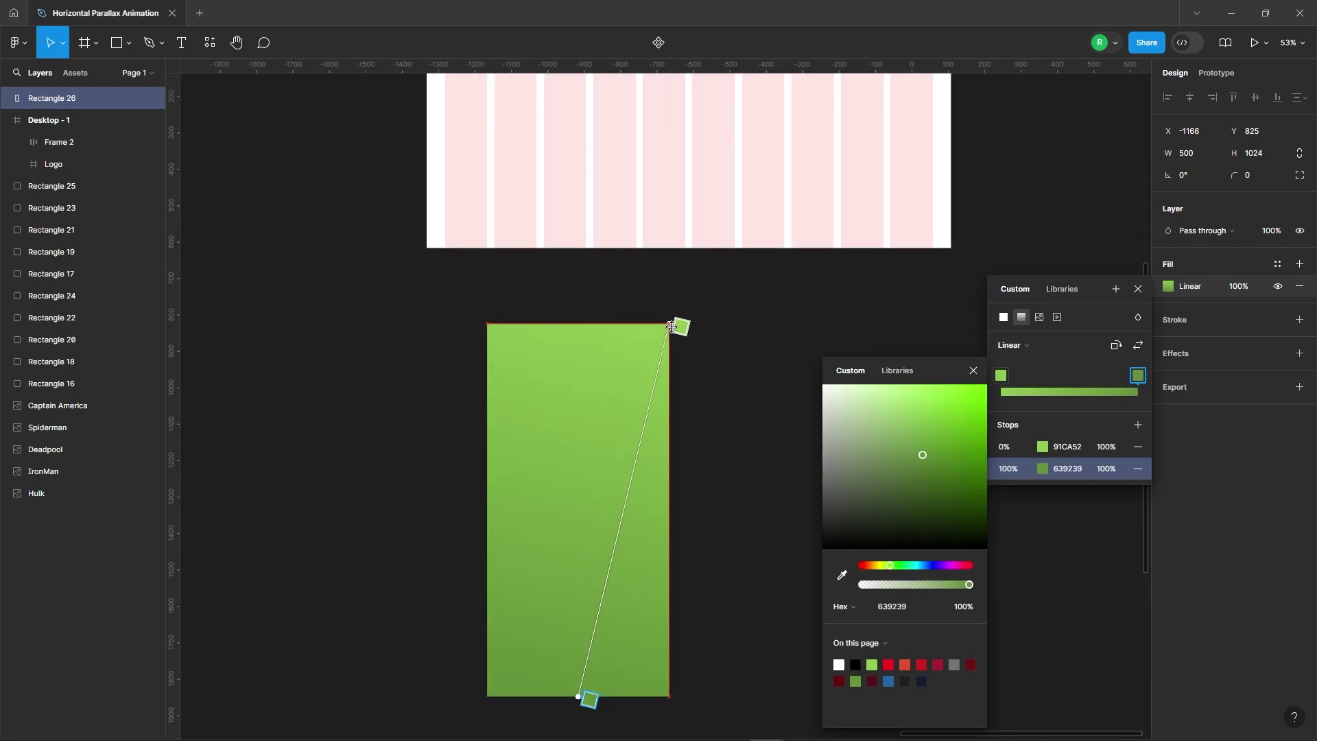
pyautogui.scroll(-3, 720, 297)
pyautogui.moveTo(576, 559); pyautogui.dragTo(489, 554)
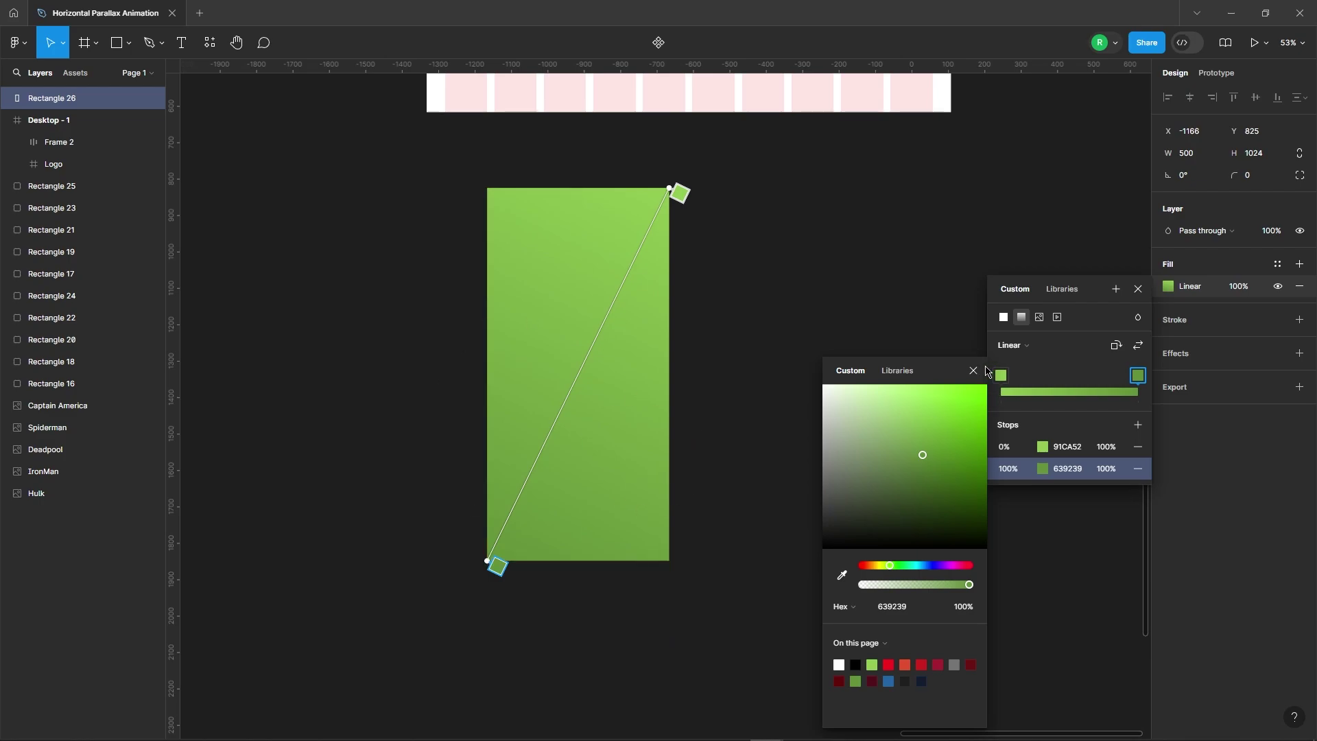
pyautogui.click(973, 371)
pyautogui.click(1136, 290)
pyautogui.press('Escape')
# - Duplicate the green rectangle into a row of five evenly spaced copies
pyautogui.scroll(-5, 693, 373)
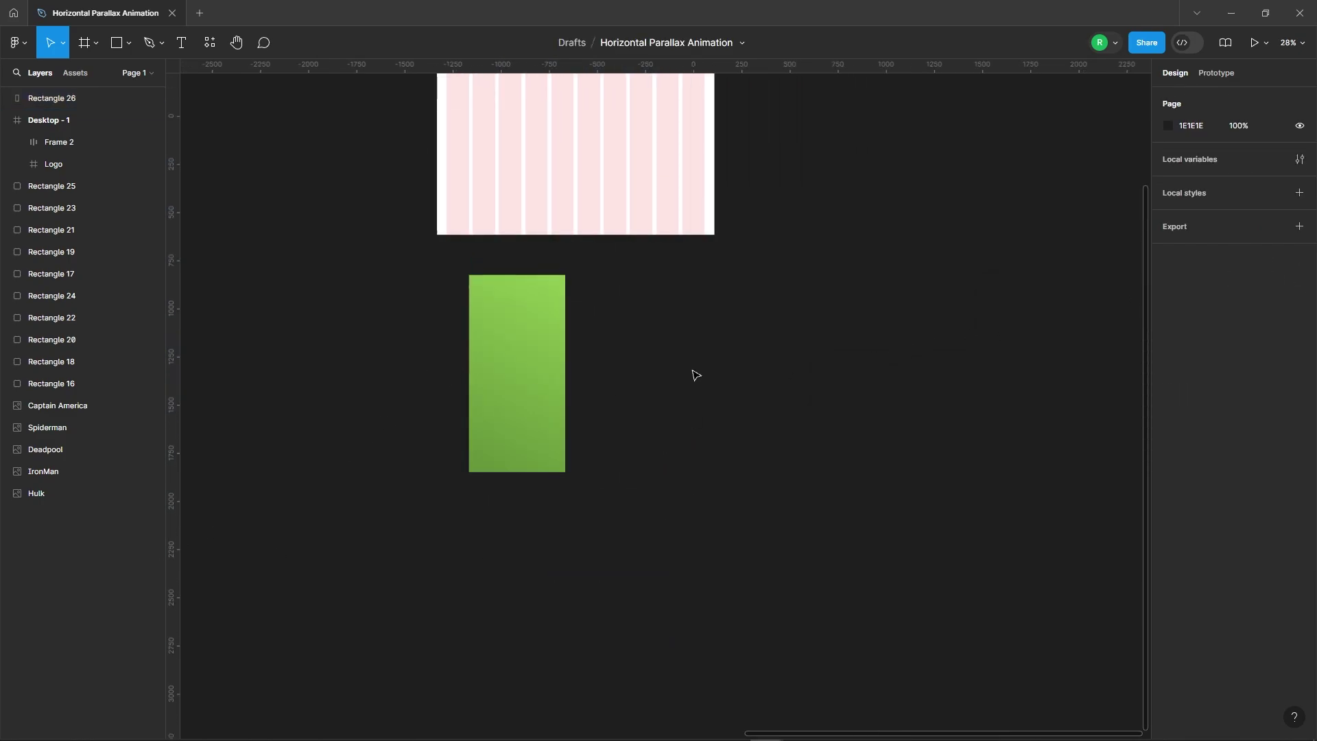
pyautogui.click(407, 422)
pyautogui.moveTo(427, 429); pyautogui.dragTo(541, 430)
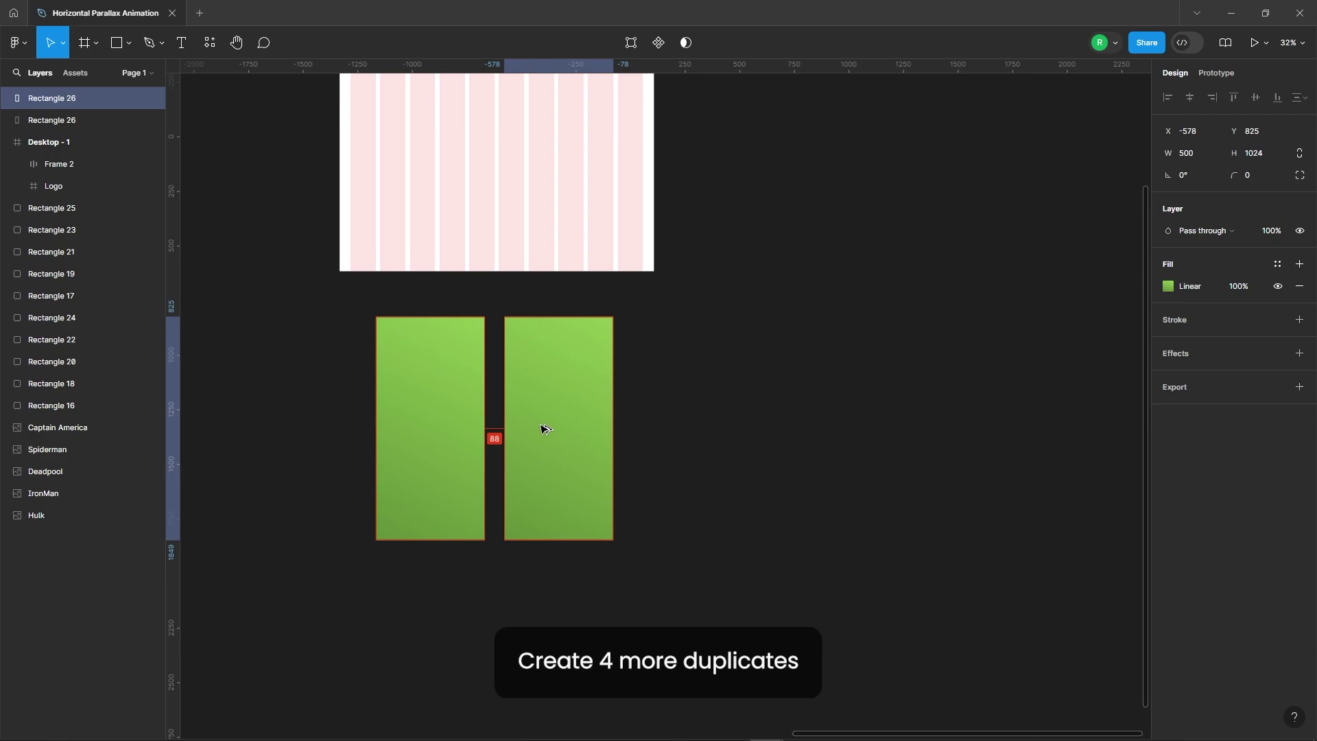
pyautogui.hotkey('ctrl', 'd')
pyautogui.hotkey('ctrl', 'd')
pyautogui.hotkey('ctrl', 'd')
pyautogui.press('Escape')
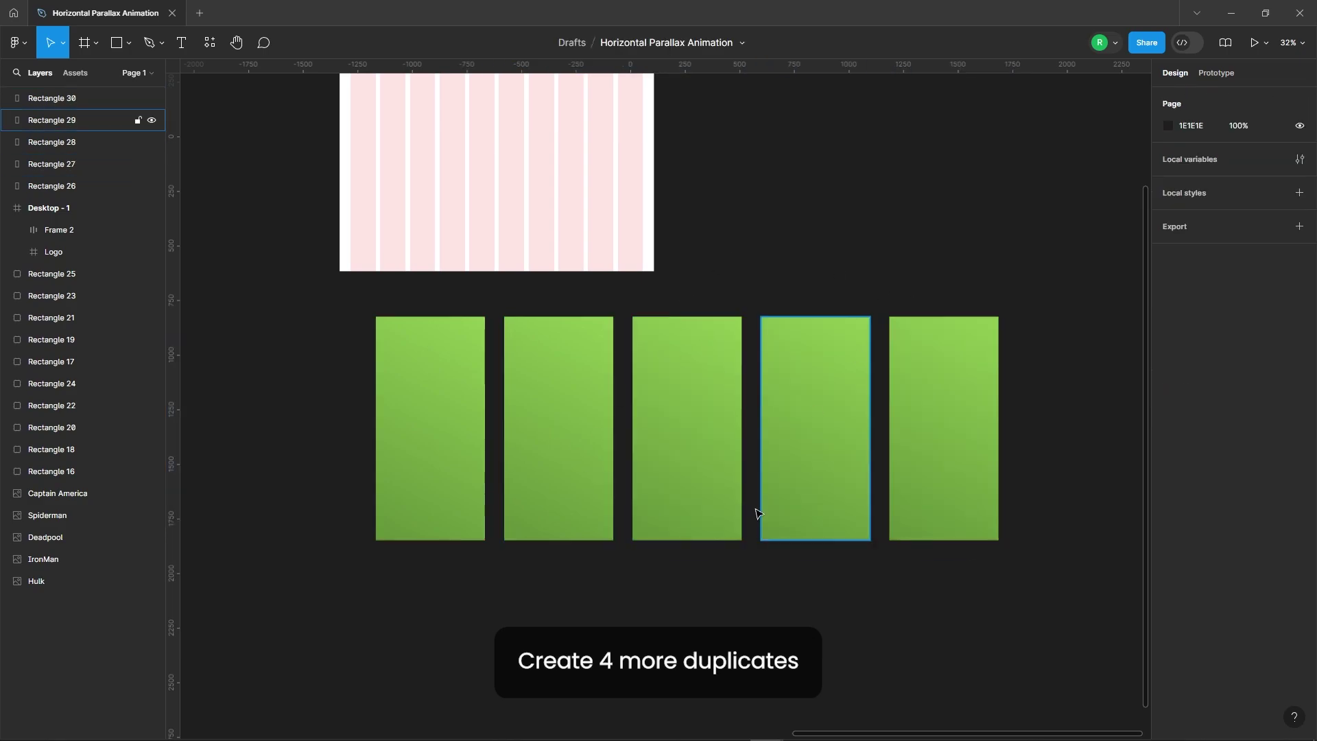
pyautogui.scroll(-3, 686, 516)
# - Give the second rectangle a red gradient from E4512F to 640808
pyautogui.click(636, 515)
pyautogui.click(1168, 286)
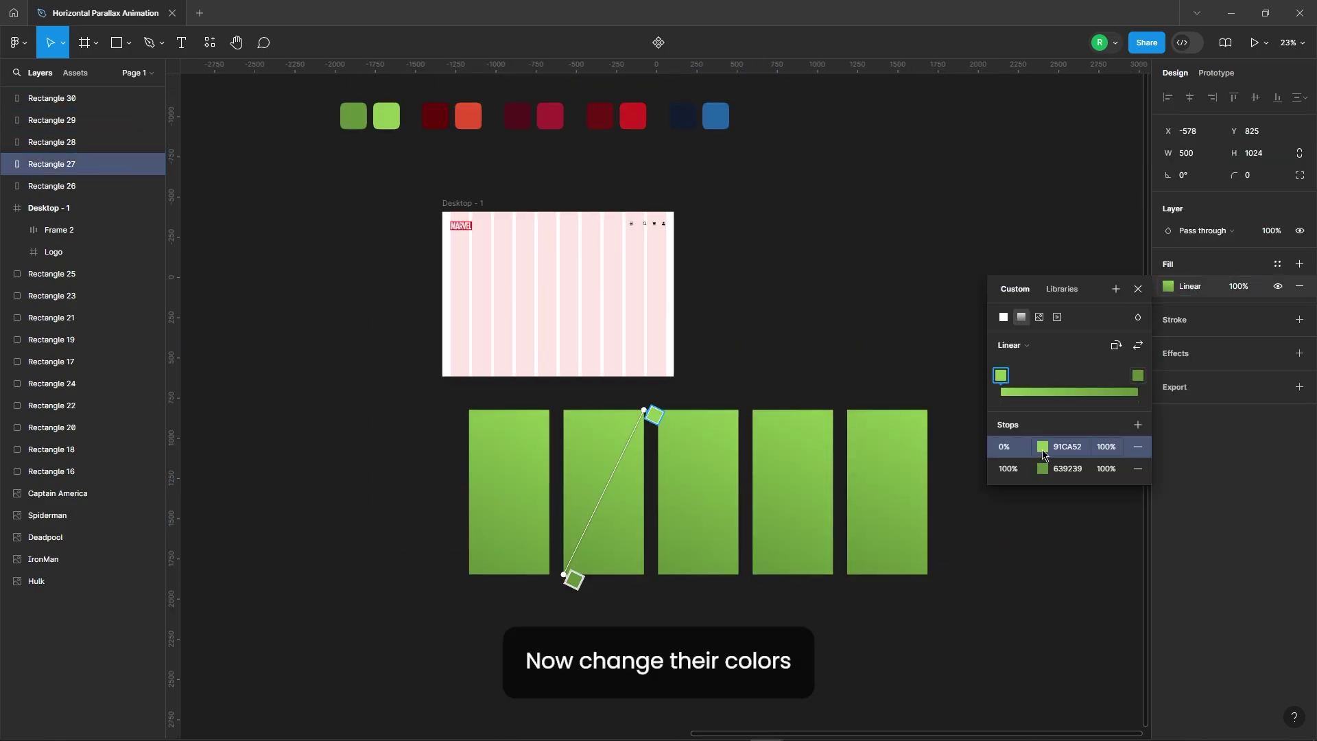
pyautogui.click(1043, 446)
pyautogui.click(842, 576)
pyautogui.click(473, 126)
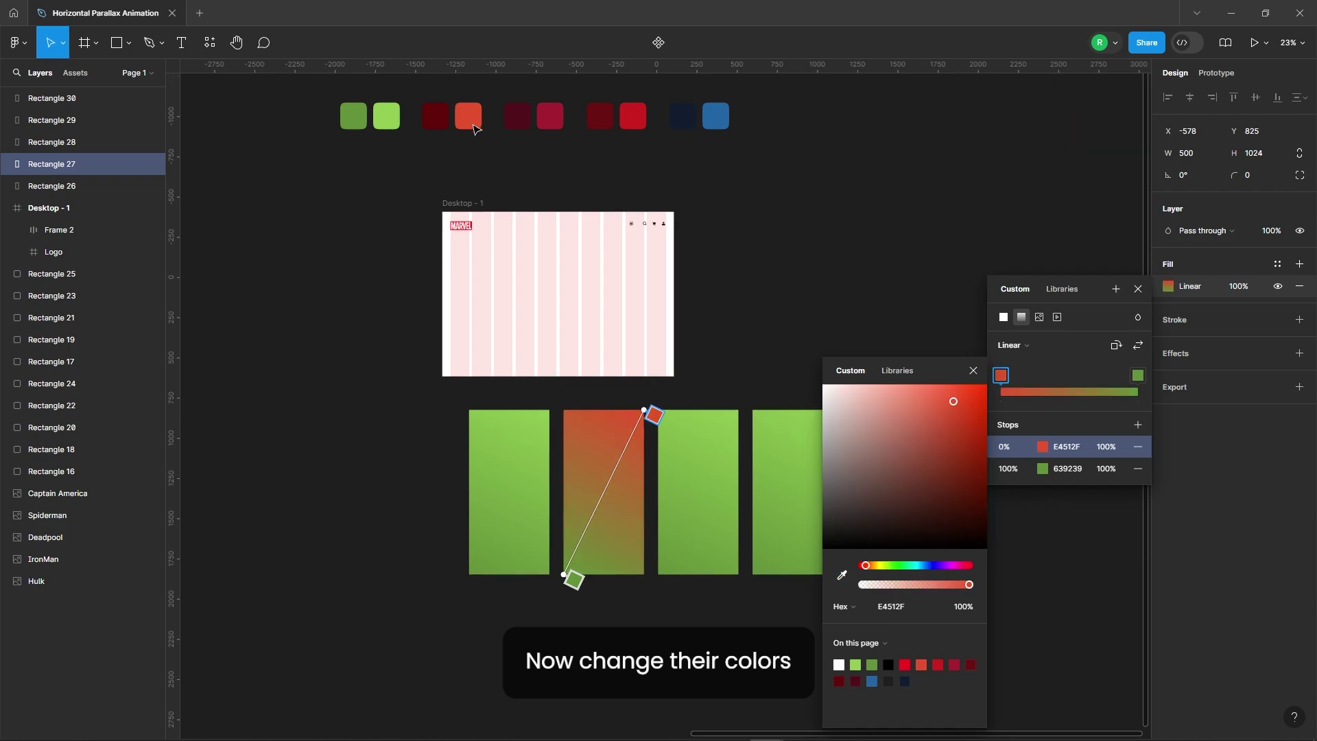
pyautogui.click(1040, 468)
pyautogui.click(842, 576)
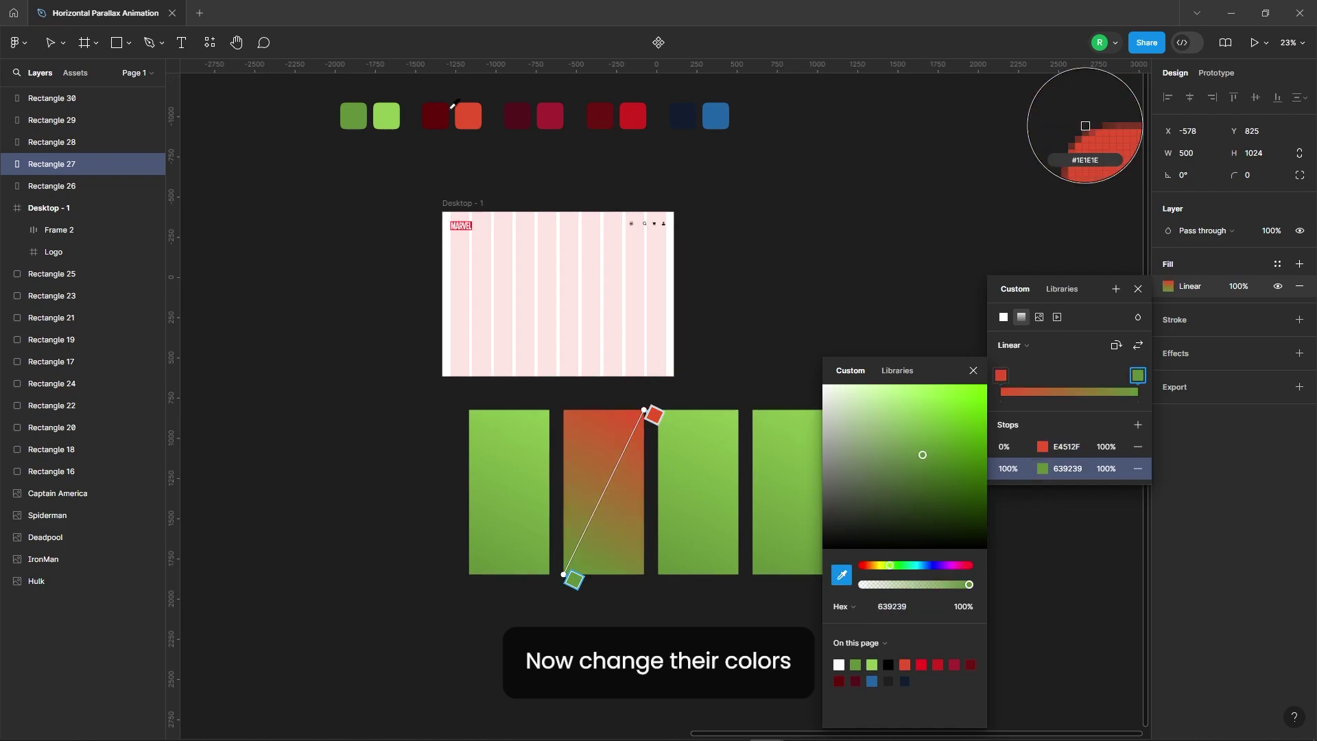
pyautogui.click(442, 118)
pyautogui.click(974, 370)
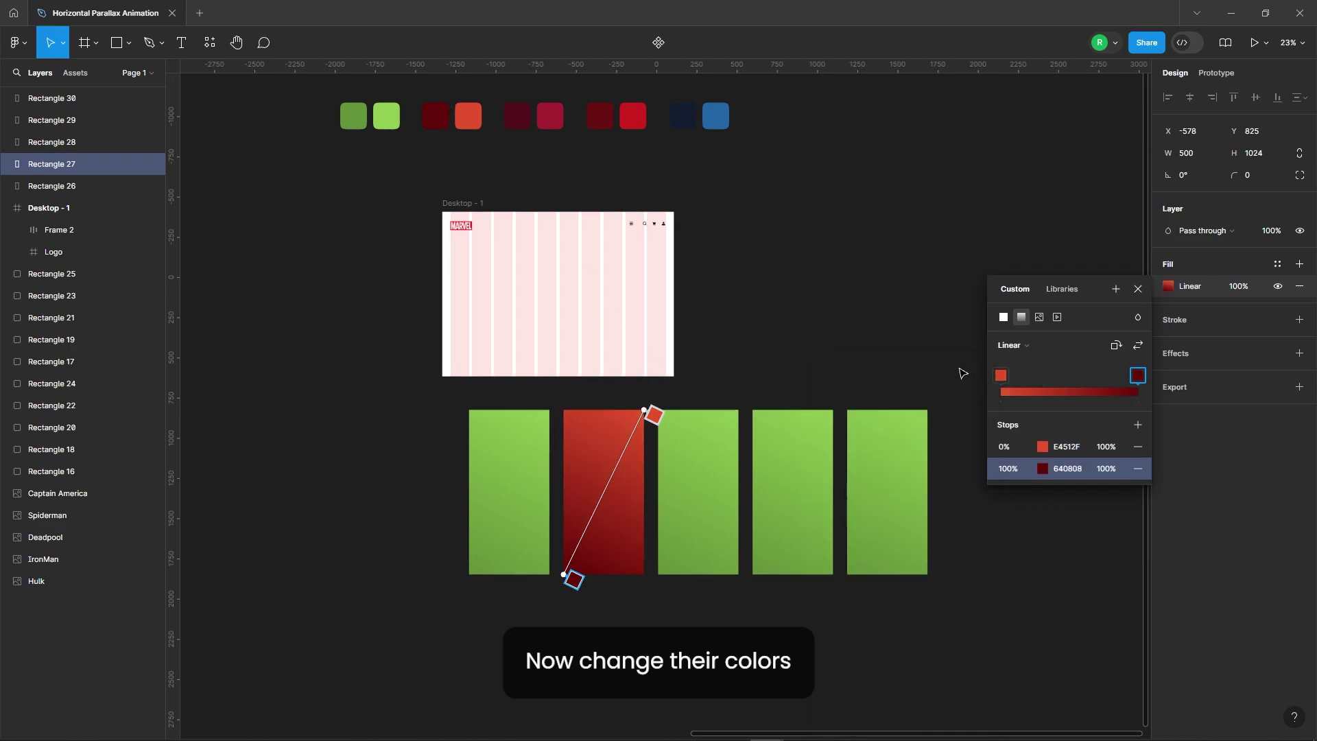
pyautogui.click(1135, 295)
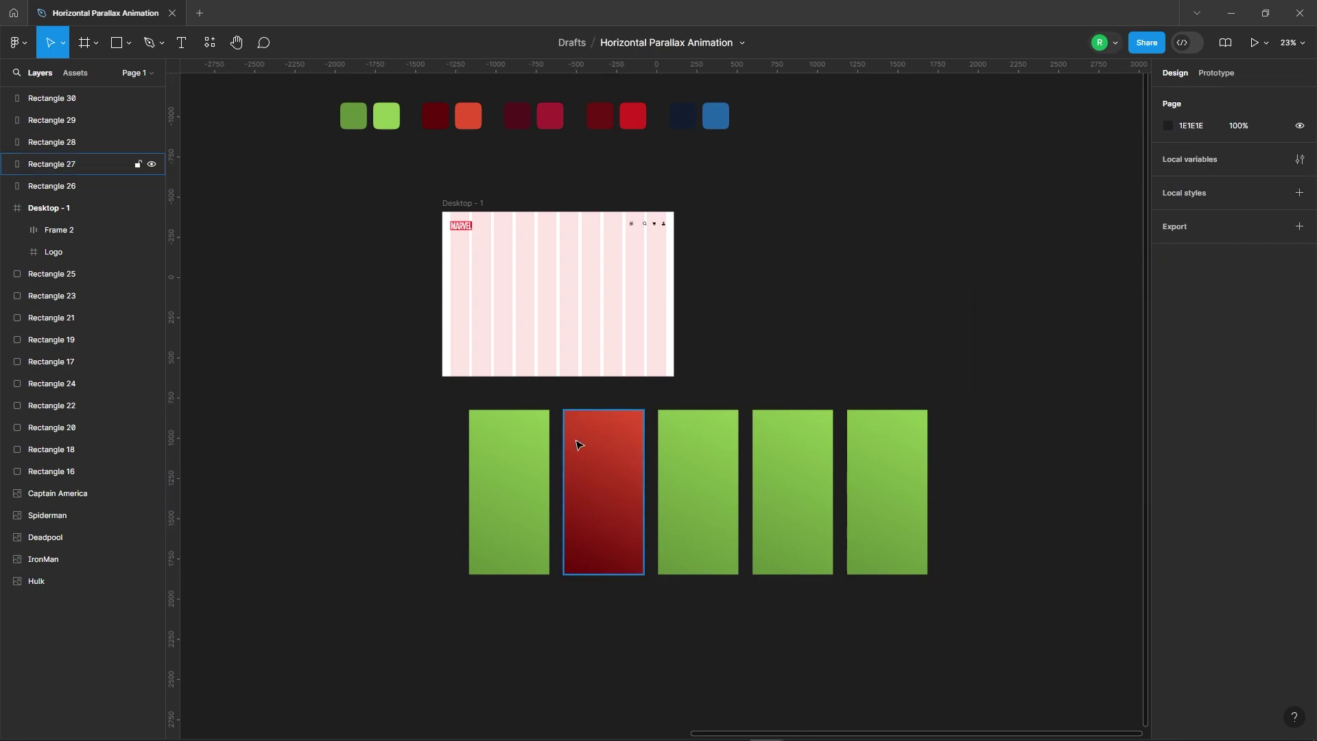
# - Give the third rectangle a crimson-to-dark-crimson gradient sampled from the canvas swatches
pyautogui.click(676, 460)
pyautogui.click(1168, 286)
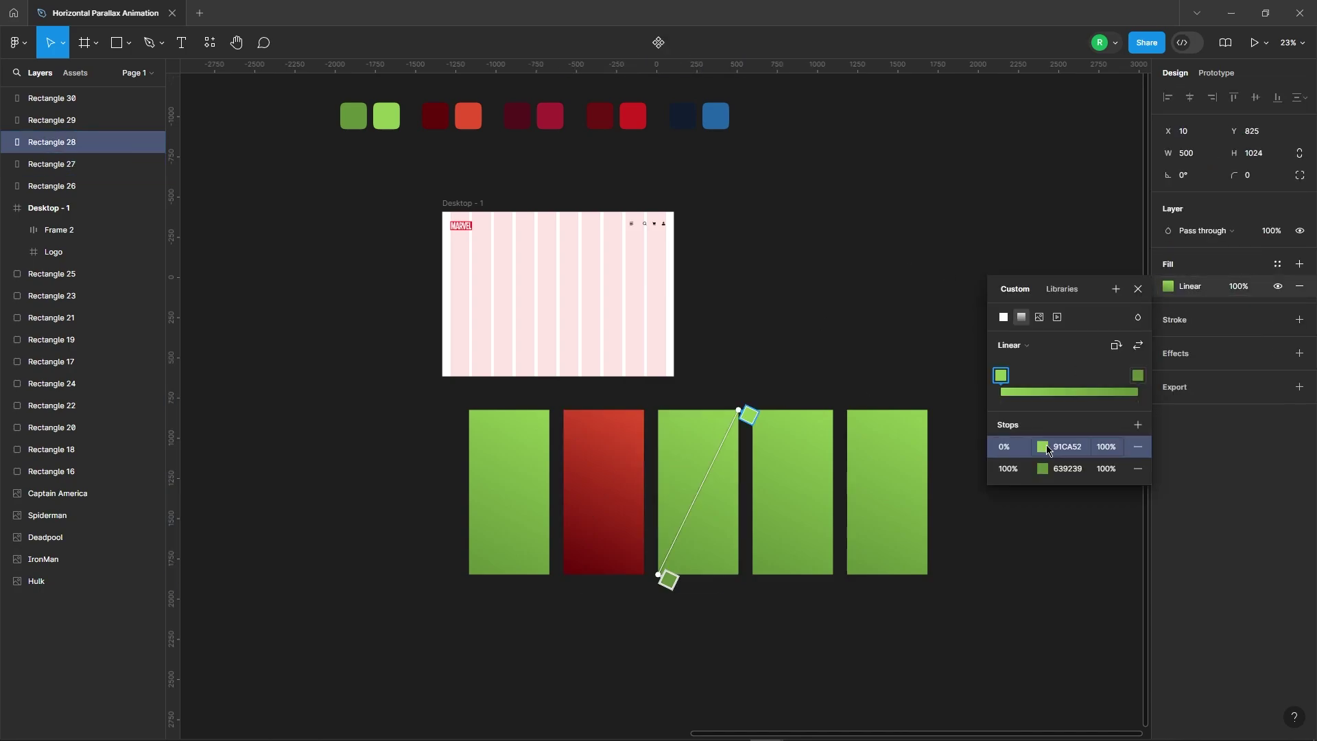
pyautogui.click(1042, 447)
pyautogui.click(841, 575)
pyautogui.click(552, 116)
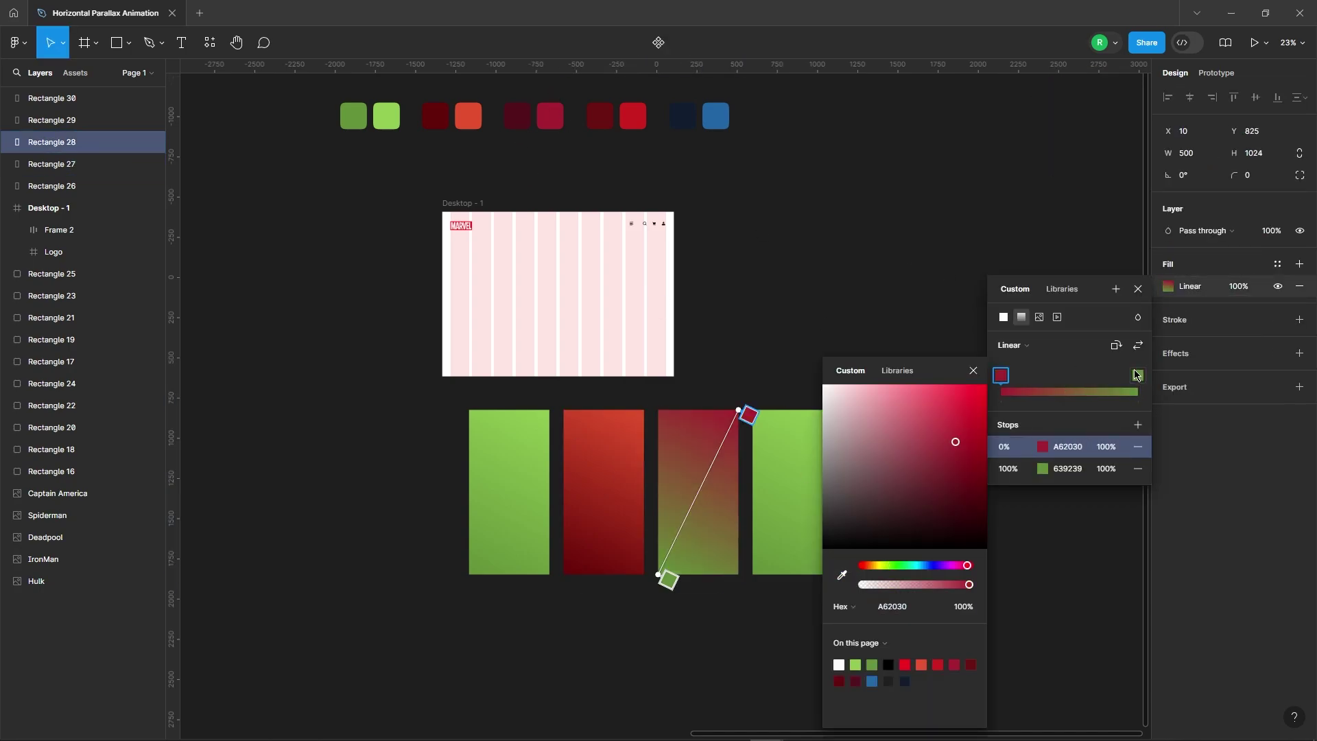
pyautogui.click(1137, 376)
pyautogui.click(842, 575)
pyautogui.click(517, 116)
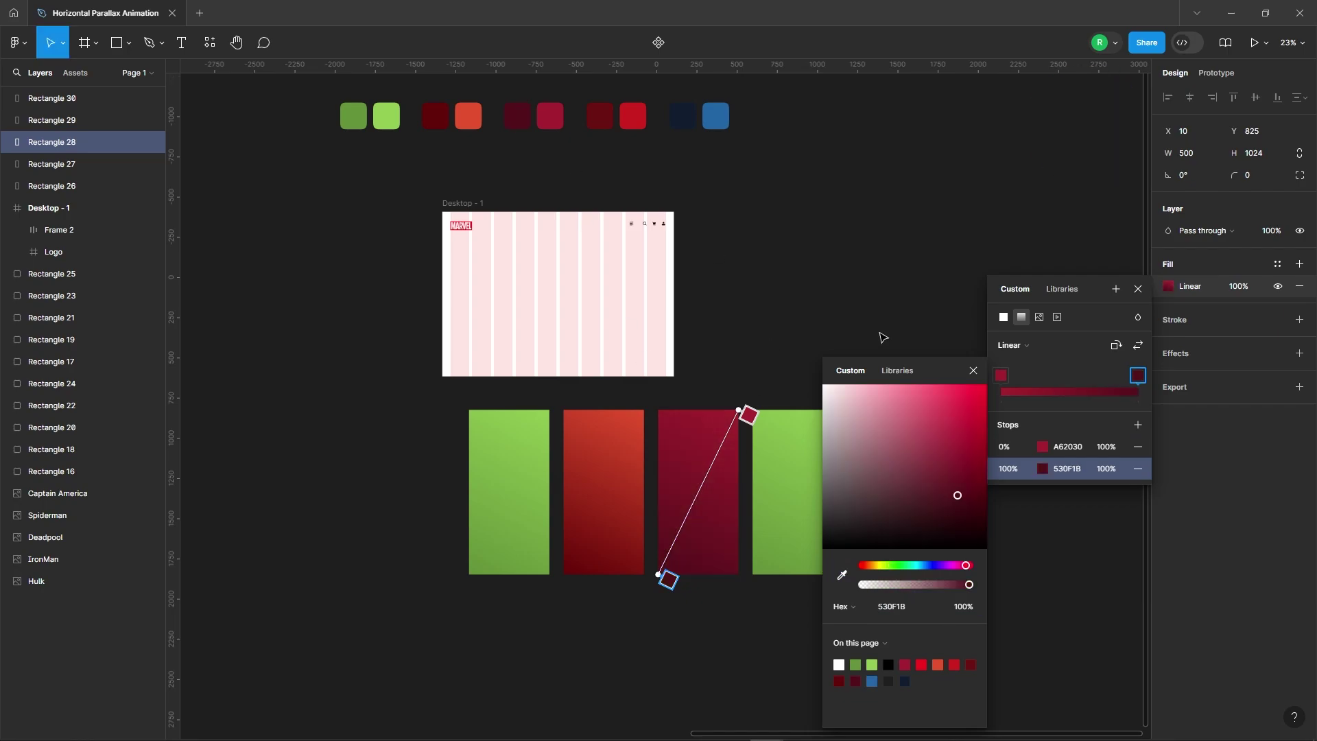
pyautogui.click(971, 371)
pyautogui.click(1138, 288)
# - Give the fourth rectangle a bright-red-to-dark-red gradient sampled from the canvas swatches
pyautogui.click(818, 458)
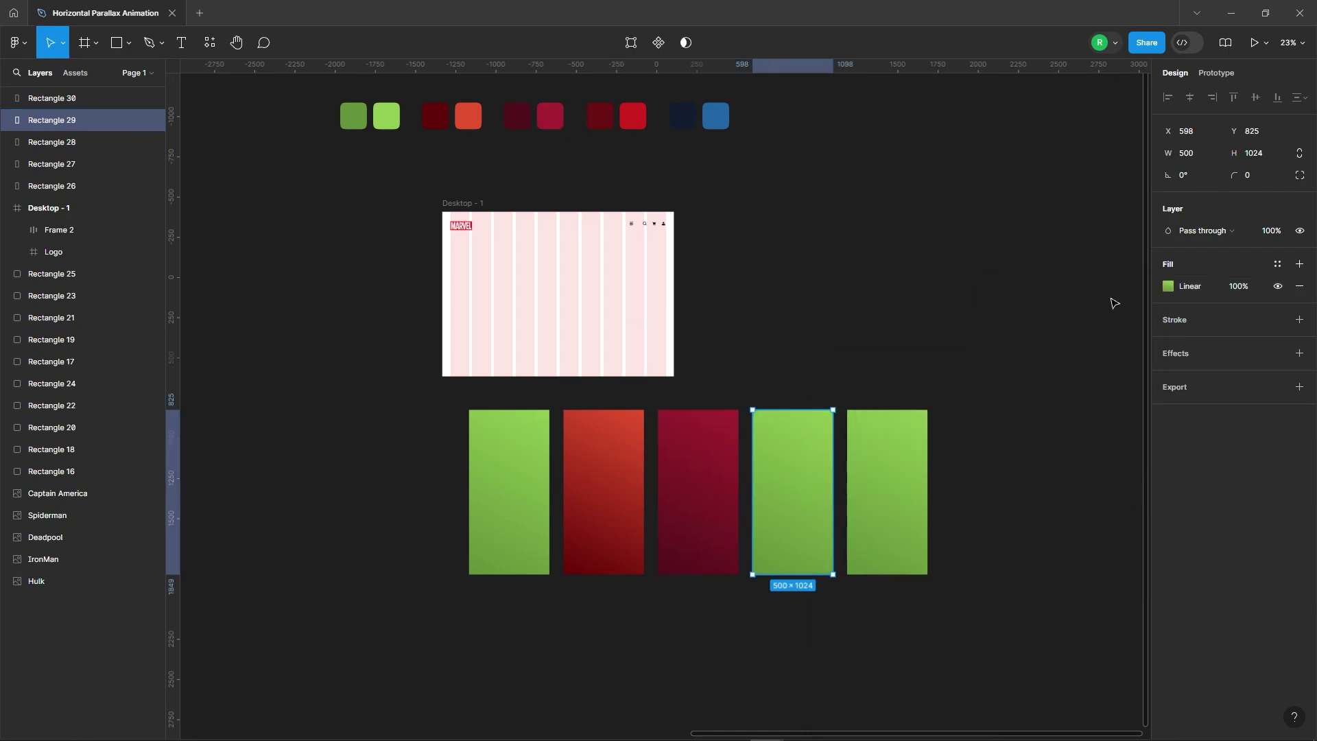
pyautogui.click(1169, 286)
pyautogui.click(1043, 447)
pyautogui.click(842, 575)
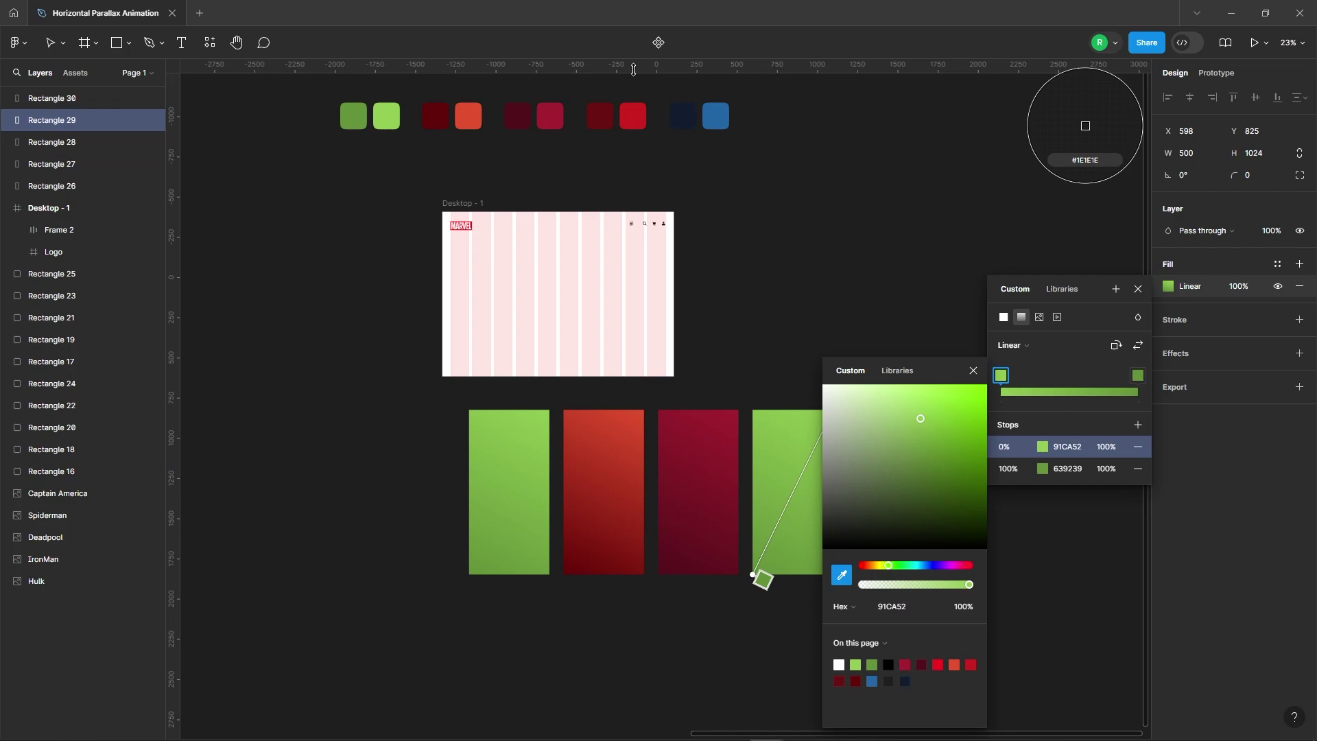
pyautogui.click(632, 116)
pyautogui.click(1050, 470)
pyautogui.click(840, 573)
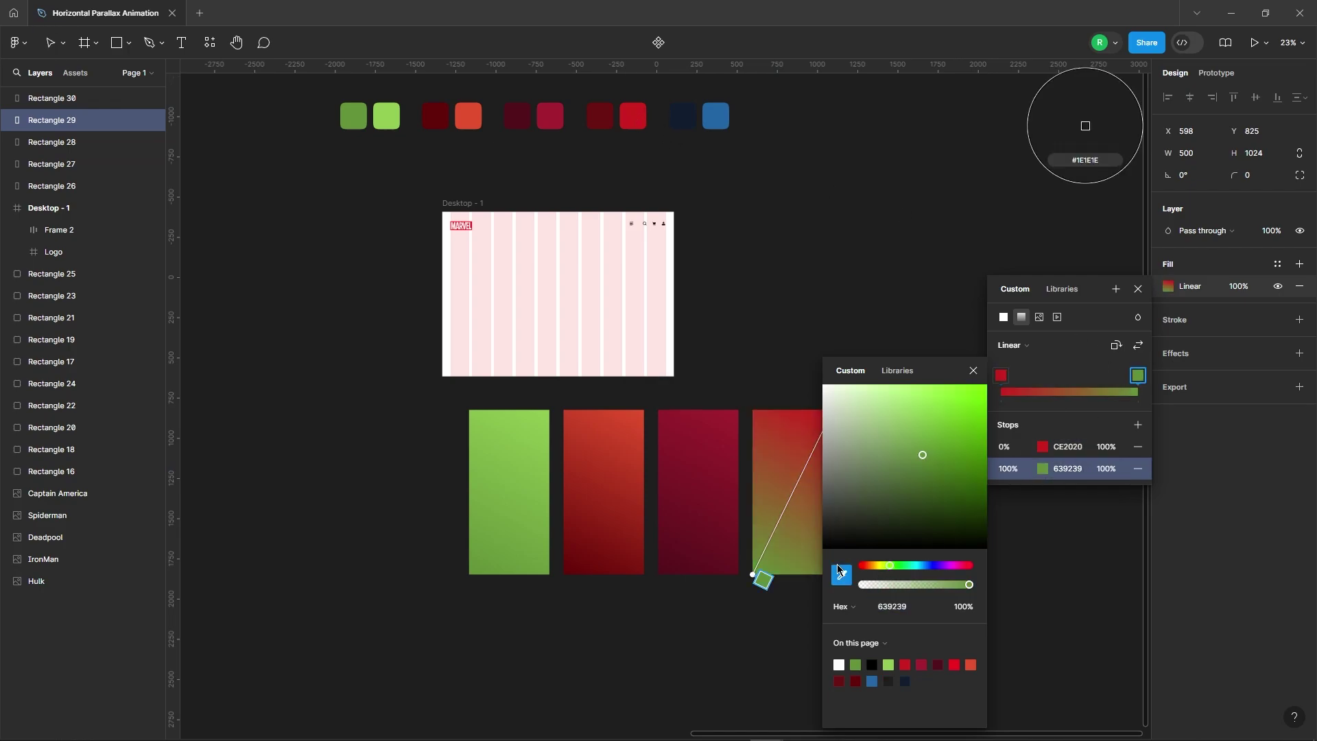
pyautogui.click(599, 113)
pyautogui.press('Escape')
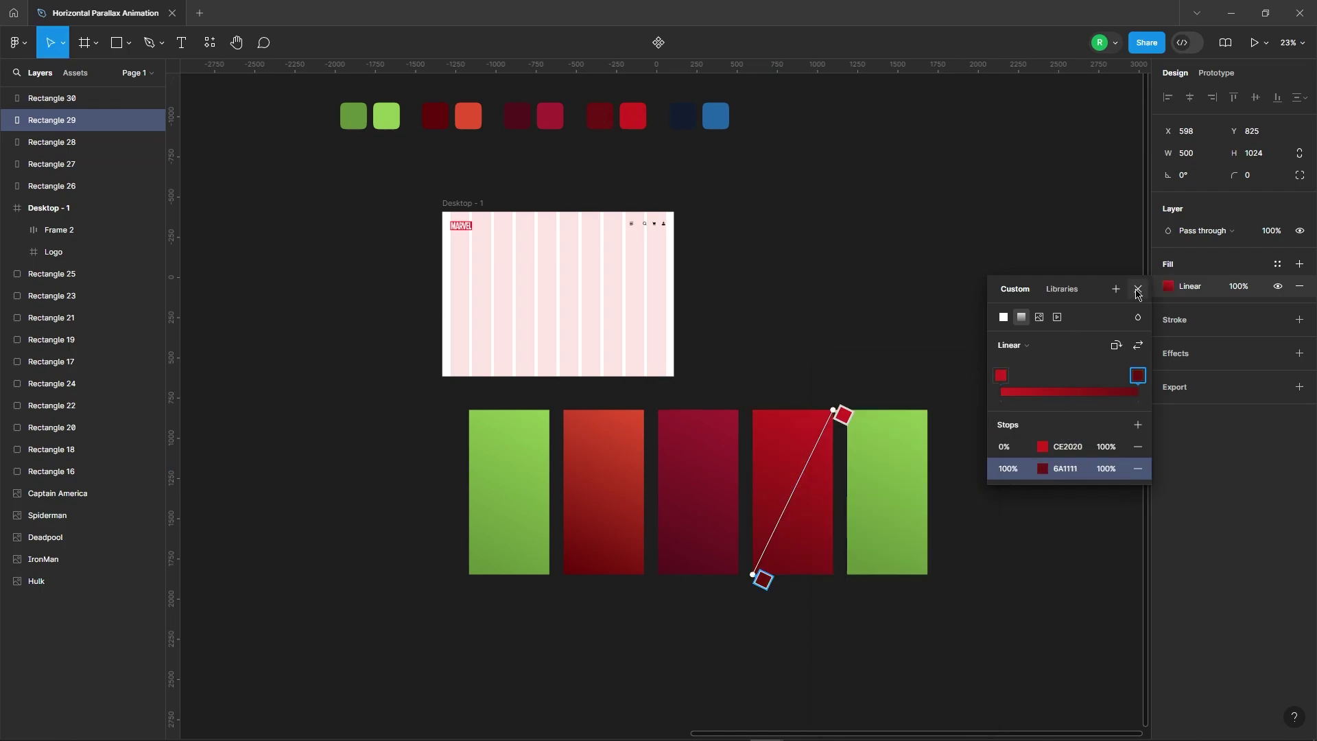
pyautogui.click(1137, 293)
# - Set the fifth rectangle's gradient to run from blue 2265A6 to navy 121D2E
pyautogui.click(921, 501)
pyautogui.click(1169, 286)
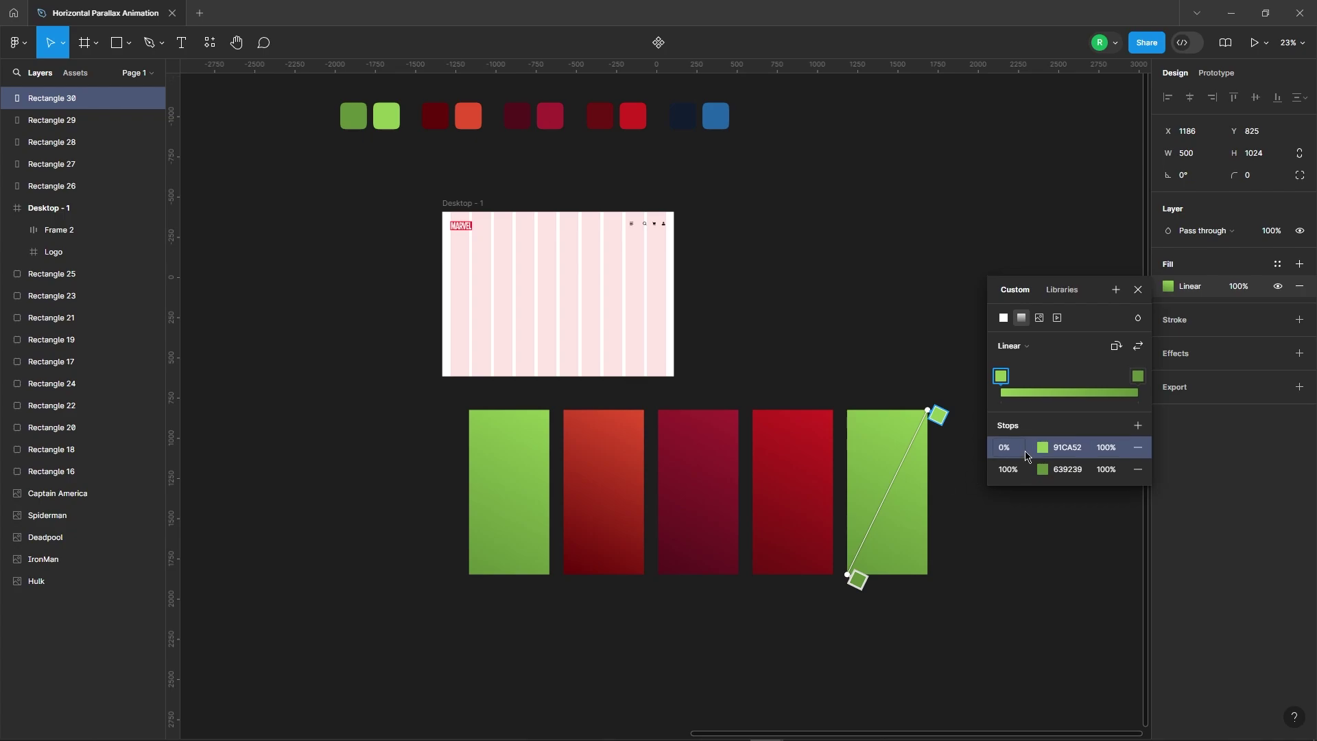
pyautogui.click(1042, 448)
pyautogui.click(841, 574)
pyautogui.click(718, 106)
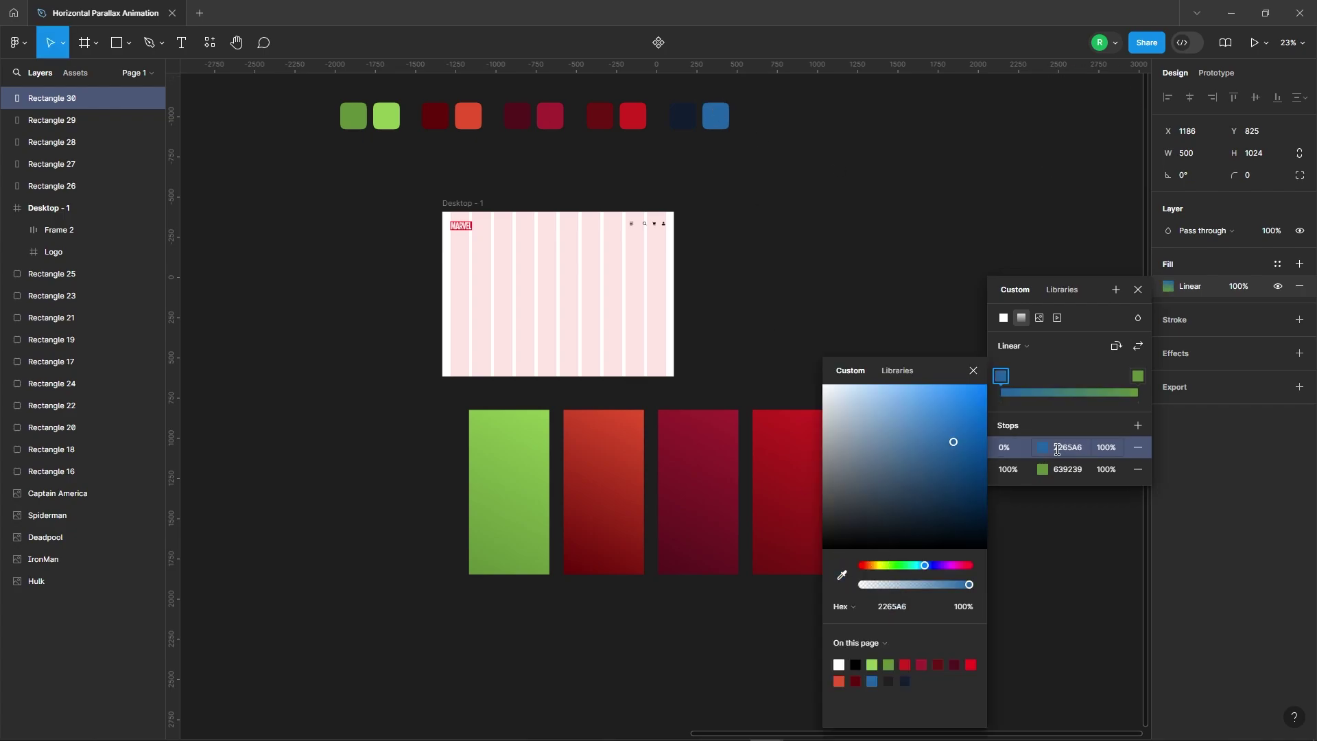
pyautogui.click(1015, 469)
pyautogui.click(842, 575)
pyautogui.click(690, 105)
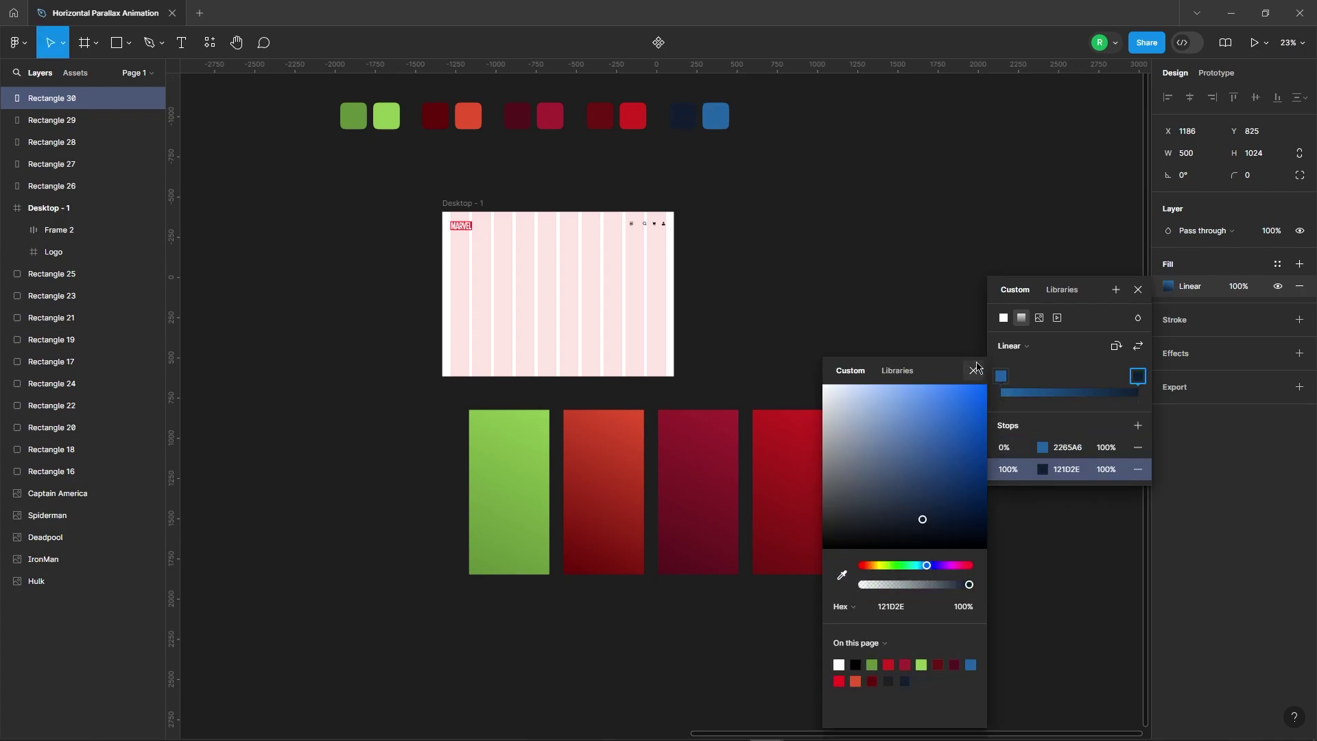
pyautogui.press('Escape')
pyautogui.press('Escape')
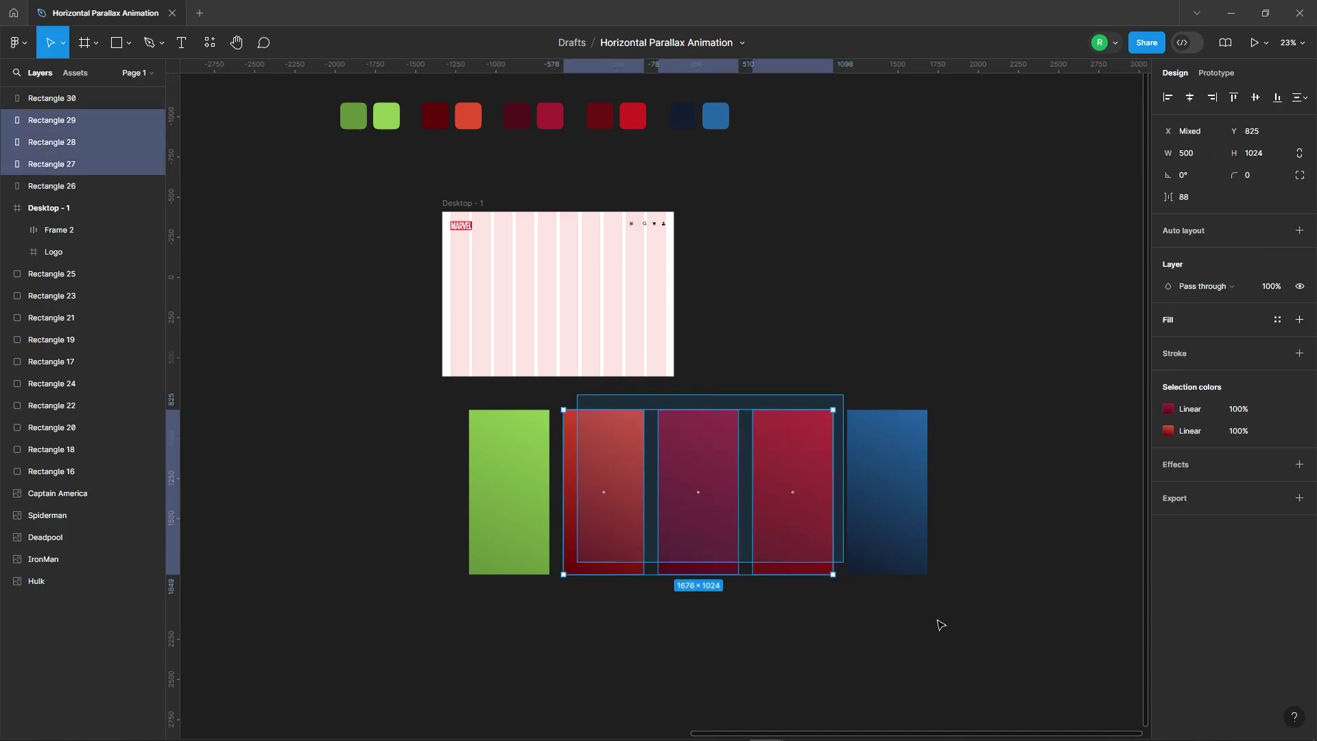
# - Center-align the four gradient rectangles and move the stack against the green rectangle's right edge
pyautogui.moveTo(588, 401); pyautogui.dragTo(906, 448)
pyautogui.click(1190, 97)
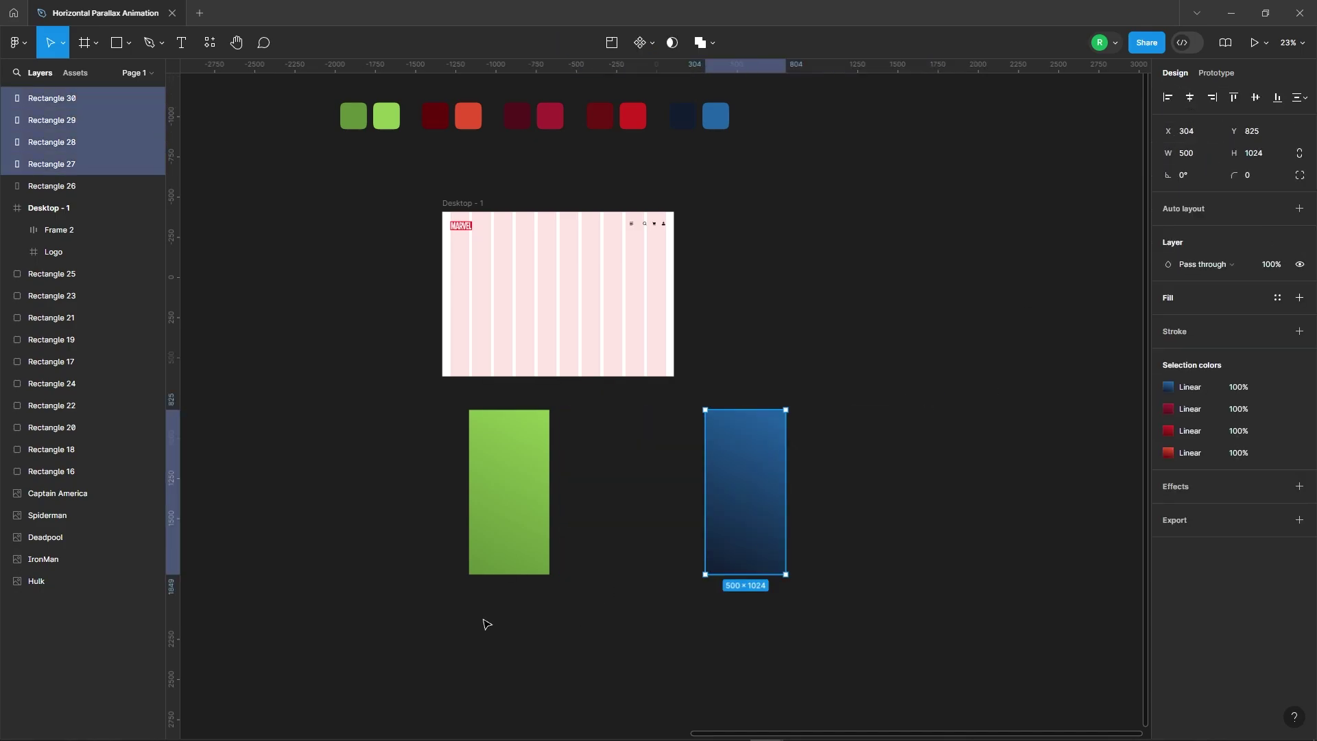
pyautogui.keyDown('ctrl'); pyautogui.scroll(3, 487, 597); pyautogui.keyUp('ctrl')
pyautogui.moveTo(788, 447); pyautogui.dragTo(644, 453)
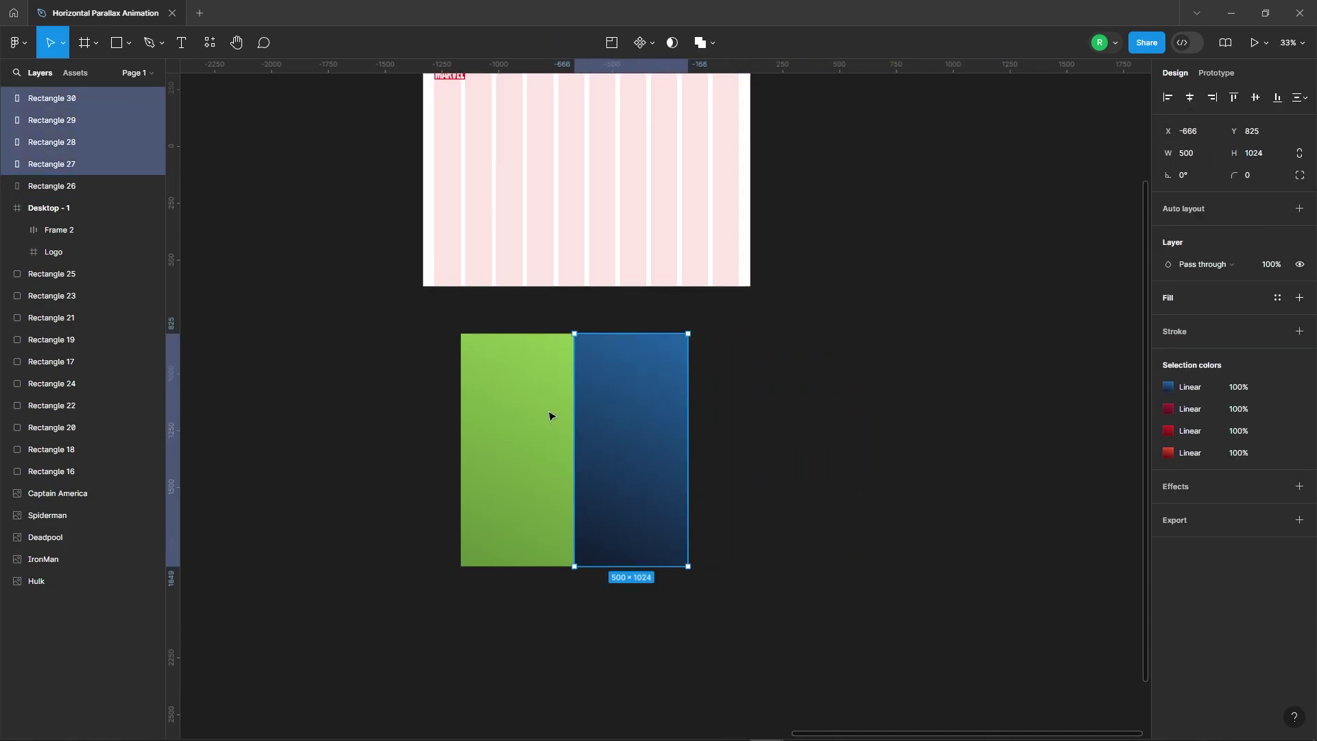
pyautogui.keyDown('ctrl'); pyautogui.scroll(3, 530, 605); pyautogui.keyUp('ctrl')
pyautogui.moveTo(389, 215); pyautogui.dragTo(844, 659)
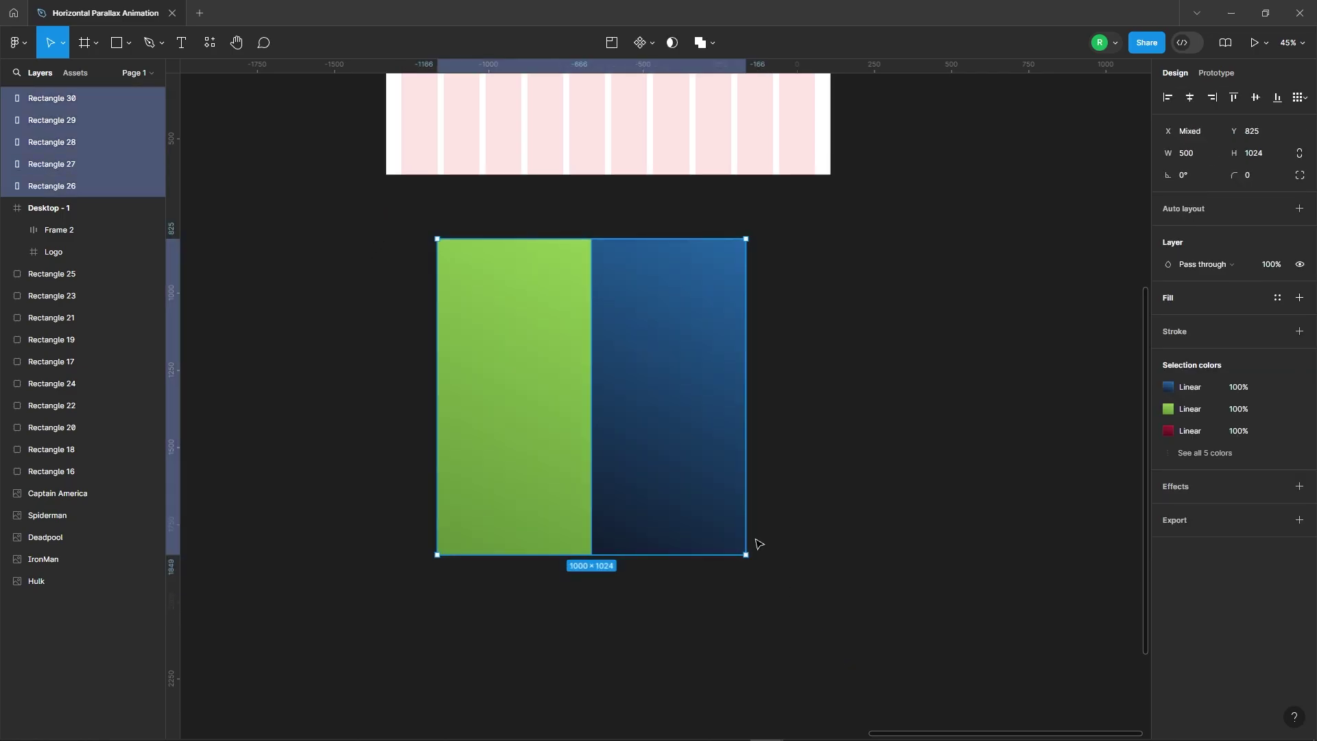
# - Wrap the selected rectangles in a 500-wide frame with Clip content turned on
pyautogui.rightClick(684, 263)
pyautogui.click(720, 427)
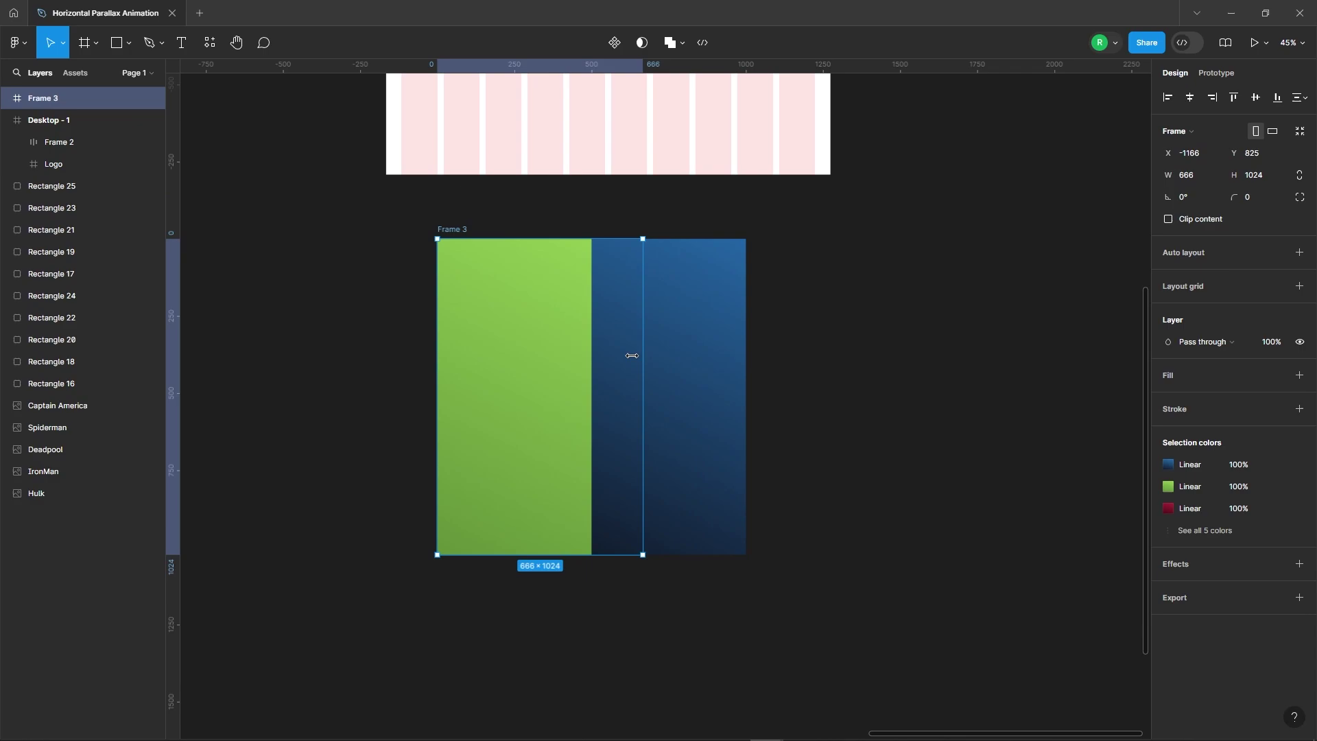
pyautogui.moveTo(745, 339); pyautogui.dragTo(591, 339)
pyautogui.keyDown('ctrl'); pyautogui.scroll(2, 589, 244); pyautogui.keyUp('ctrl')
pyautogui.keyDown('ctrl'); pyautogui.scroll(5, 588, 244); pyautogui.keyUp('ctrl')
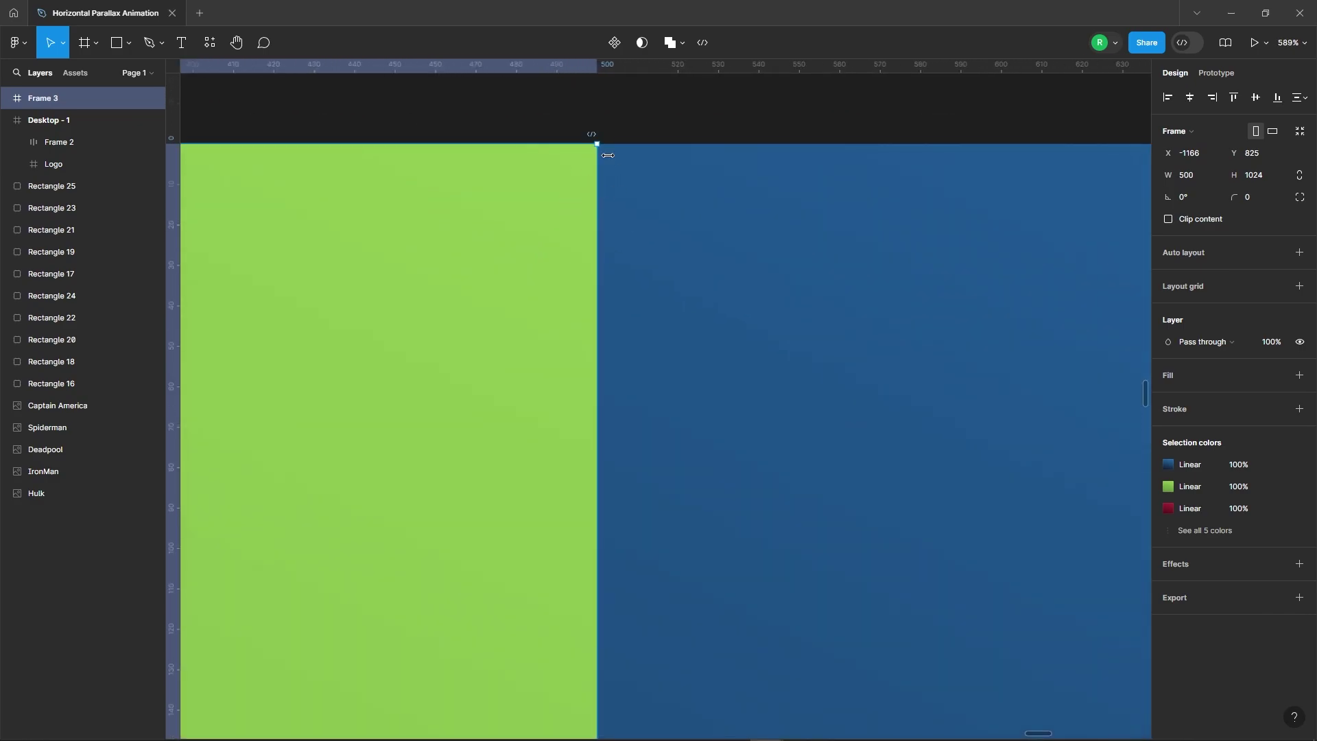
pyautogui.keyDown('ctrl'); pyautogui.scroll(-5, 576, 199); pyautogui.keyUp('ctrl')
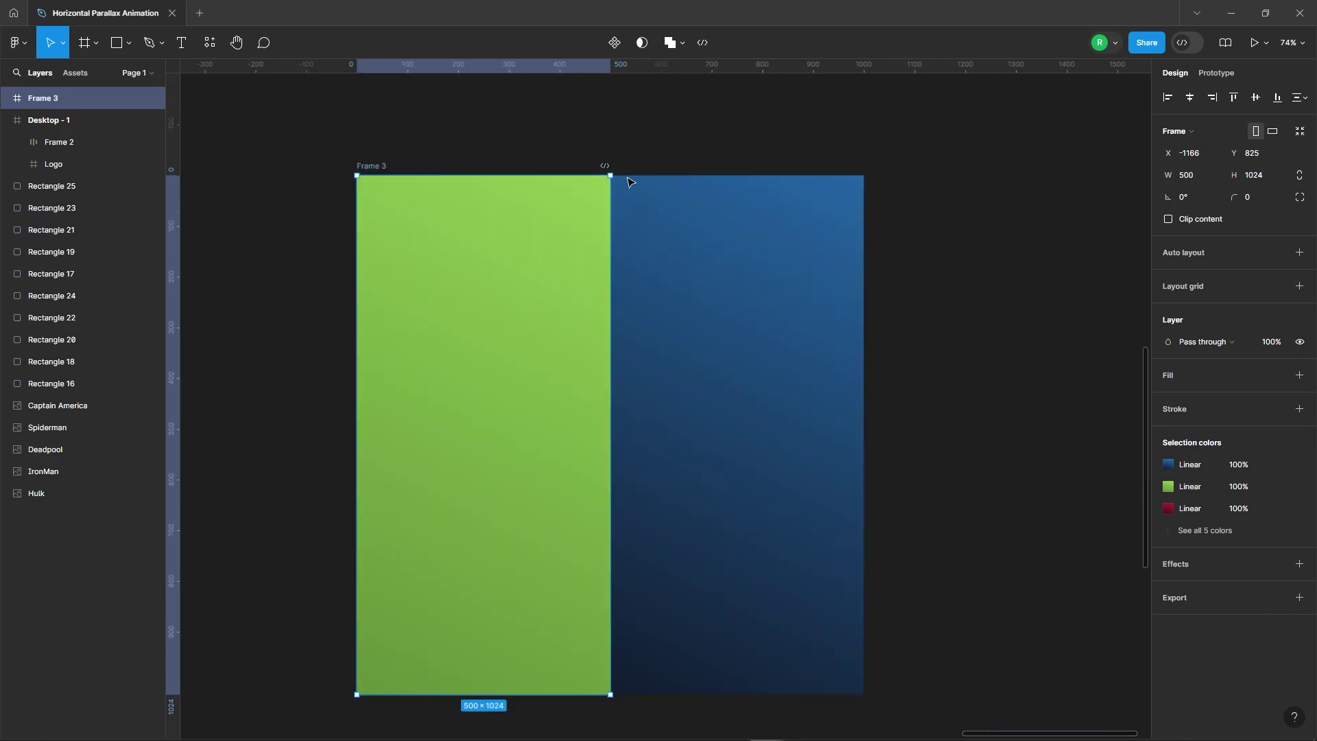
pyautogui.click(1192, 221)
# - Place the frame at the top of Desktop - 1 at X 306
pyautogui.click(811, 368)
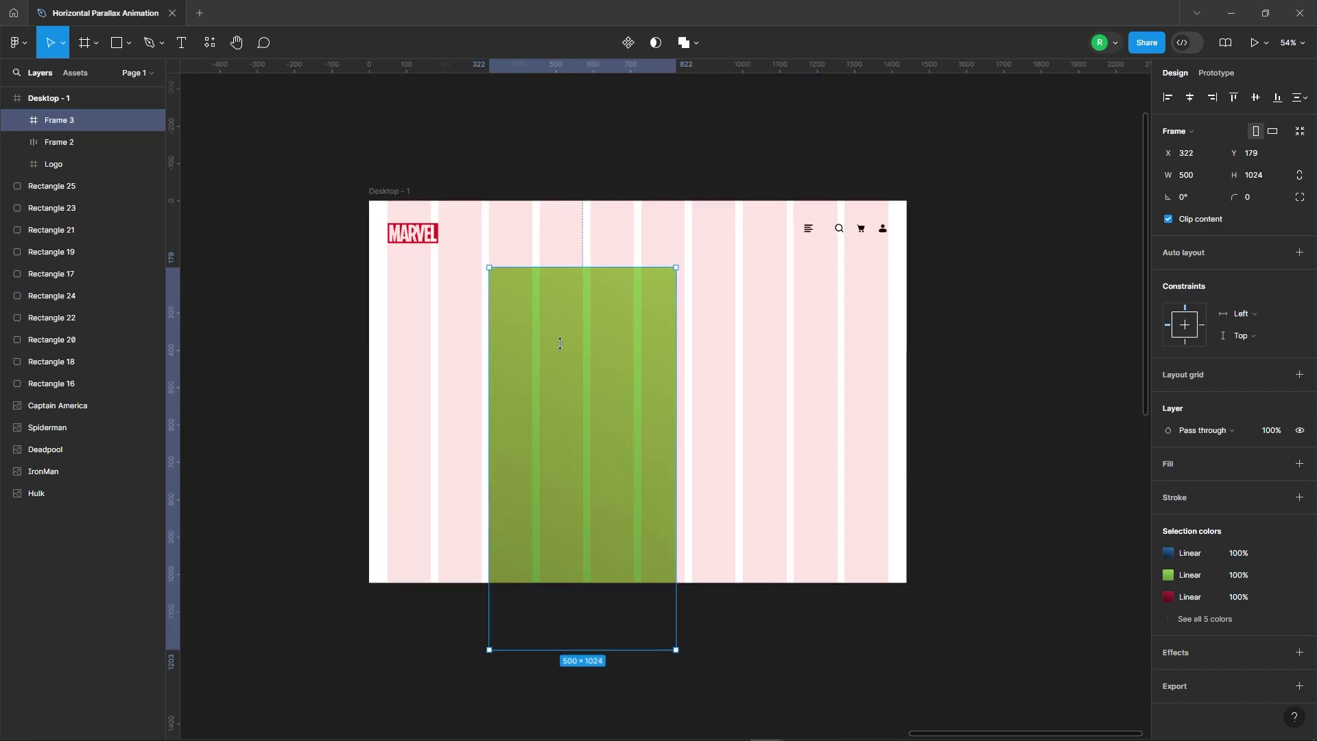
pyautogui.moveTo(559, 343)
pyautogui.mouseDown()
pyautogui.moveTo(635, 315)
pyautogui.moveTo(571, 317)
pyautogui.mouseUp()
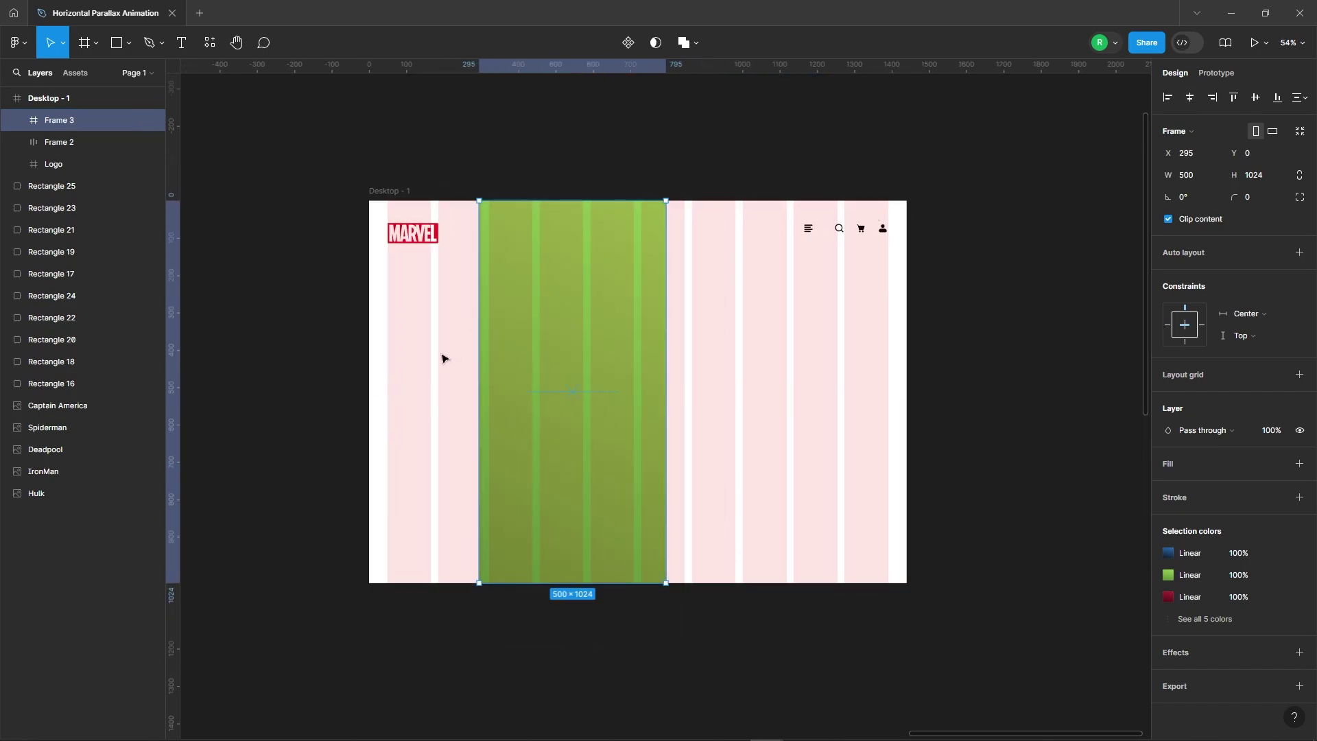
pyautogui.hotkey('shift', 'Right')
pyautogui.press('Right')
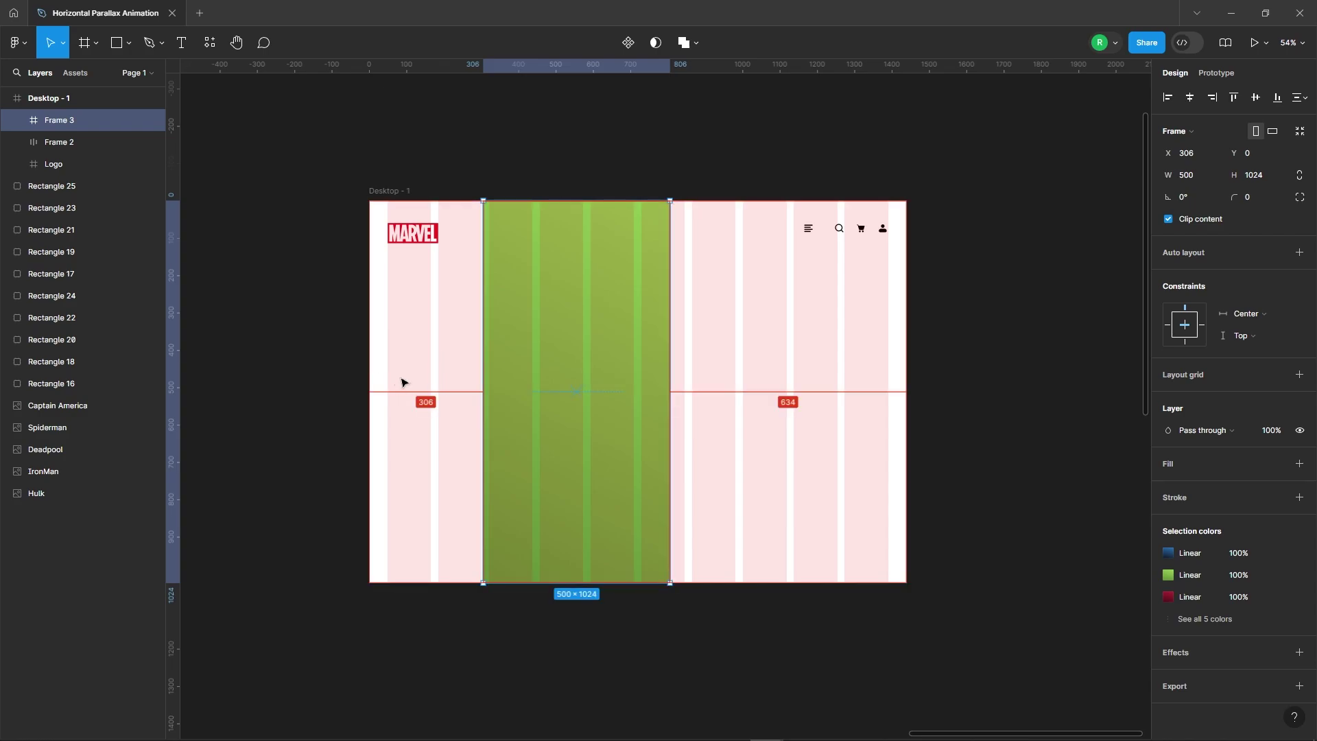
# - Hide the Desktop - 1 frame's column layout grid
pyautogui.click(281, 359)
pyautogui.click(821, 346)
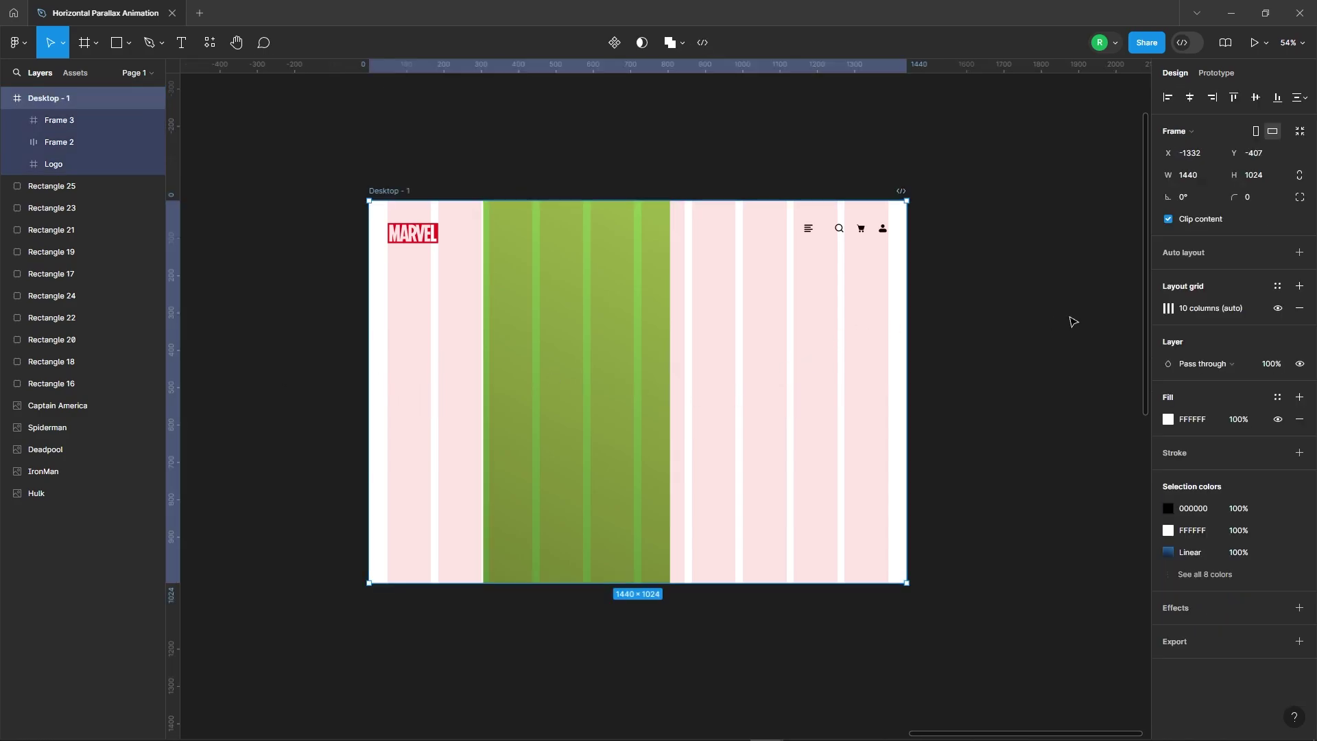
pyautogui.click(1280, 311)
pyautogui.press('Escape')
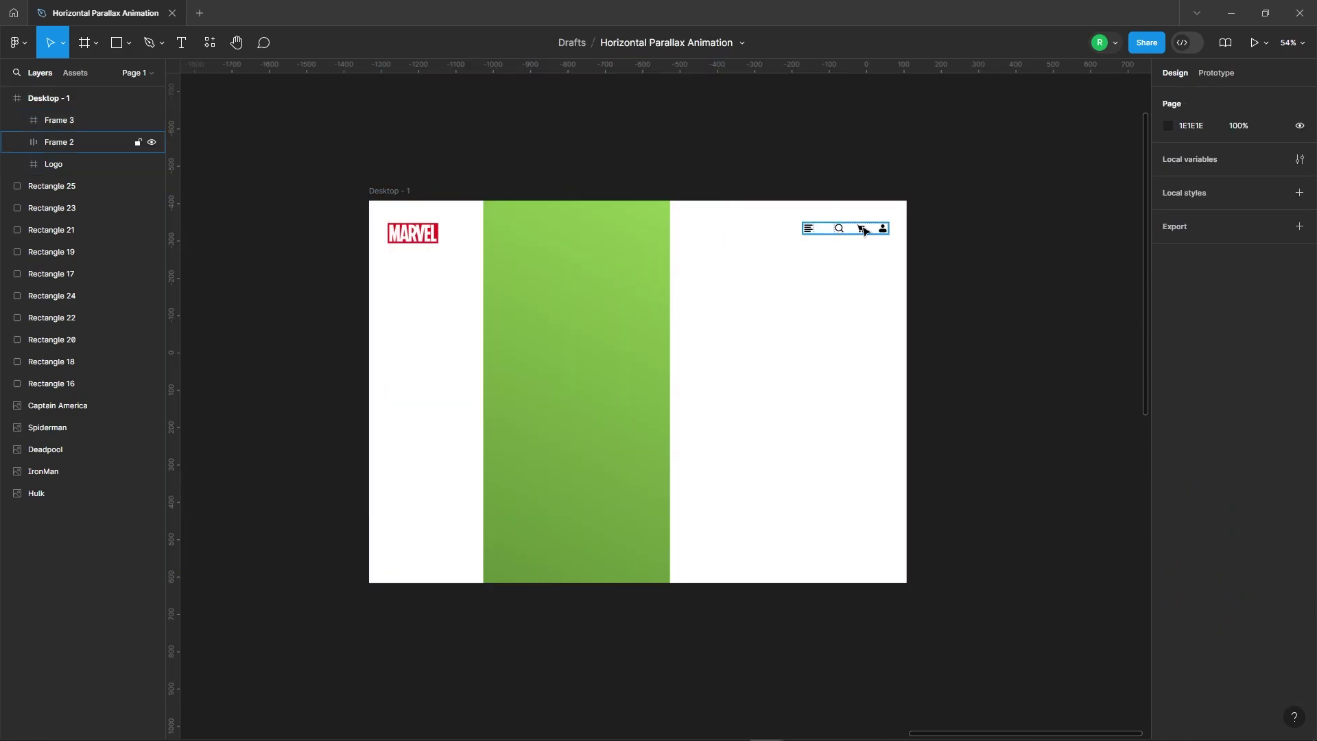
# - Widen the nav icons group leftward to 534 wide
pyautogui.click(865, 232)
pyautogui.scroll(3, 794, 212)
pyautogui.scroll(3, 793, 212)
pyautogui.moveTo(809, 277)
pyautogui.mouseDown()
pyautogui.moveTo(440, 282)
pyautogui.moveTo(495, 275)
pyautogui.moveTo(456, 284)
pyautogui.mouseUp()
pyautogui.scroll(2, 442, 288)
pyautogui.scroll(3, 485, 286)
pyautogui.scroll(3, 485, 284)
pyautogui.scroll(-2, 845, 250)
pyautogui.scroll(-2, 845, 249)
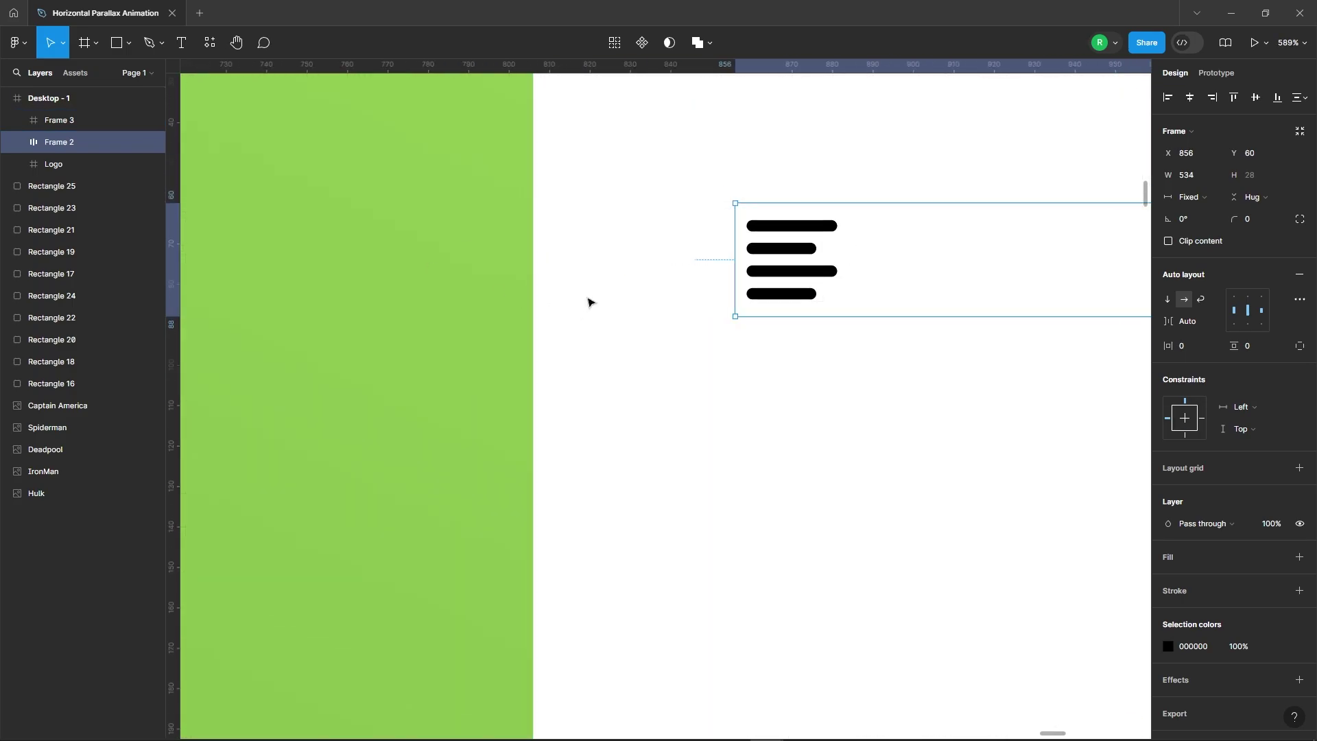
pyautogui.scroll(-3, 590, 302)
pyautogui.scroll(-4, 741, 282)
# - Group the MARVEL logo and nav icons into a vertically centred auto-layout header
pyautogui.keyDown('shift'); pyautogui.click(281, 254); pyautogui.keyUp('shift')
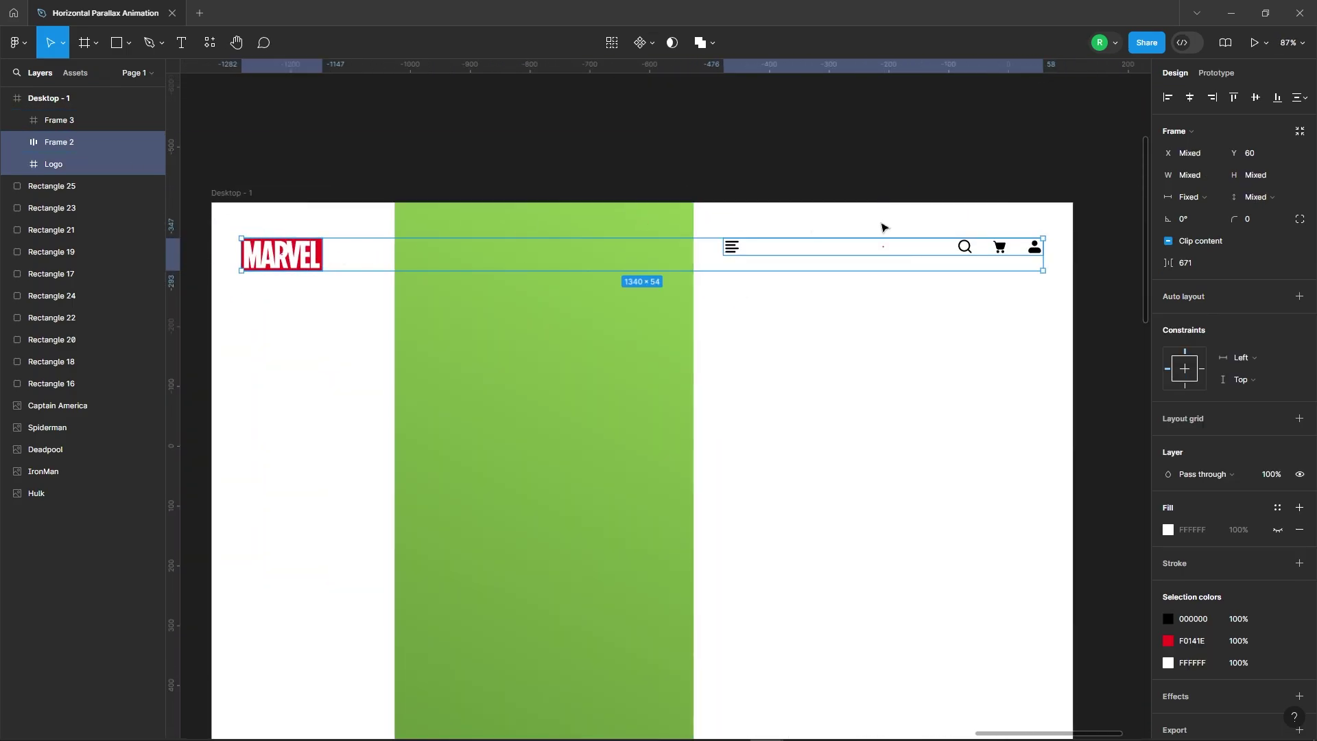
pyautogui.rightClick(818, 255)
pyautogui.click(844, 507)
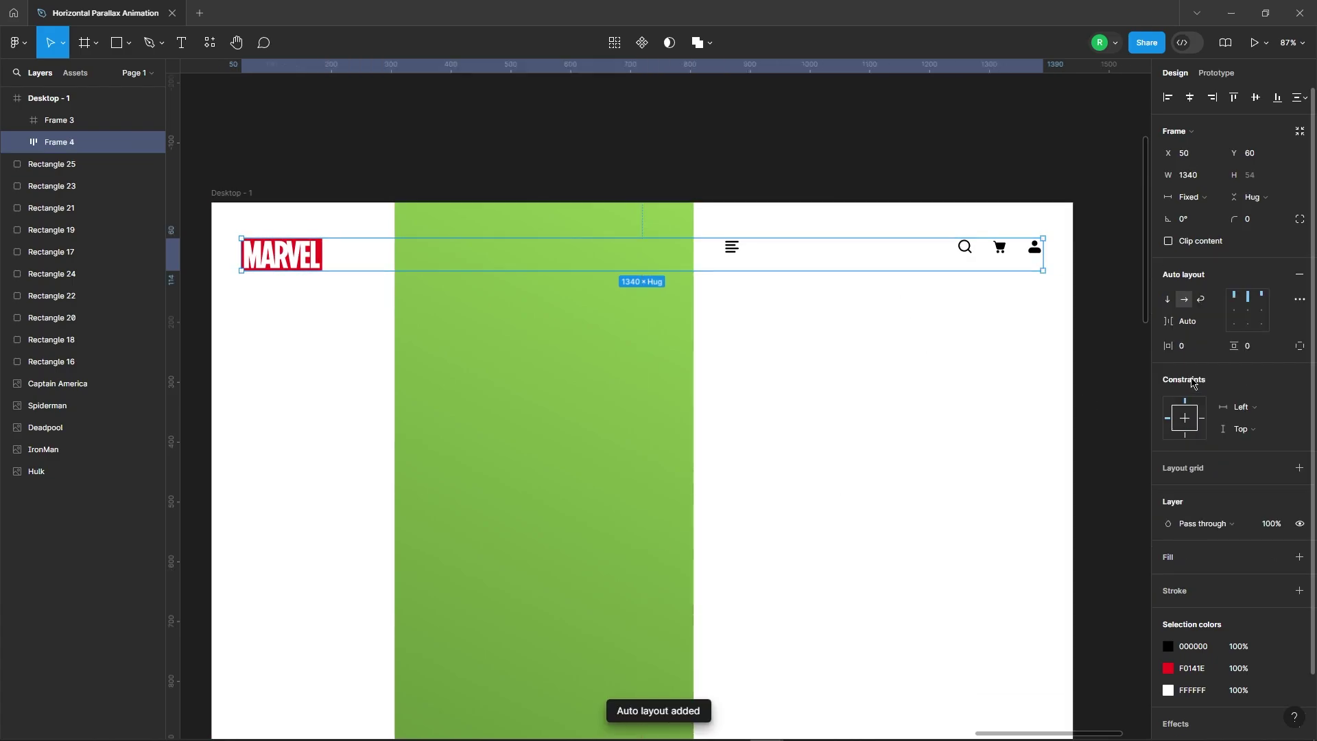
pyautogui.click(1256, 318)
pyautogui.click(878, 357)
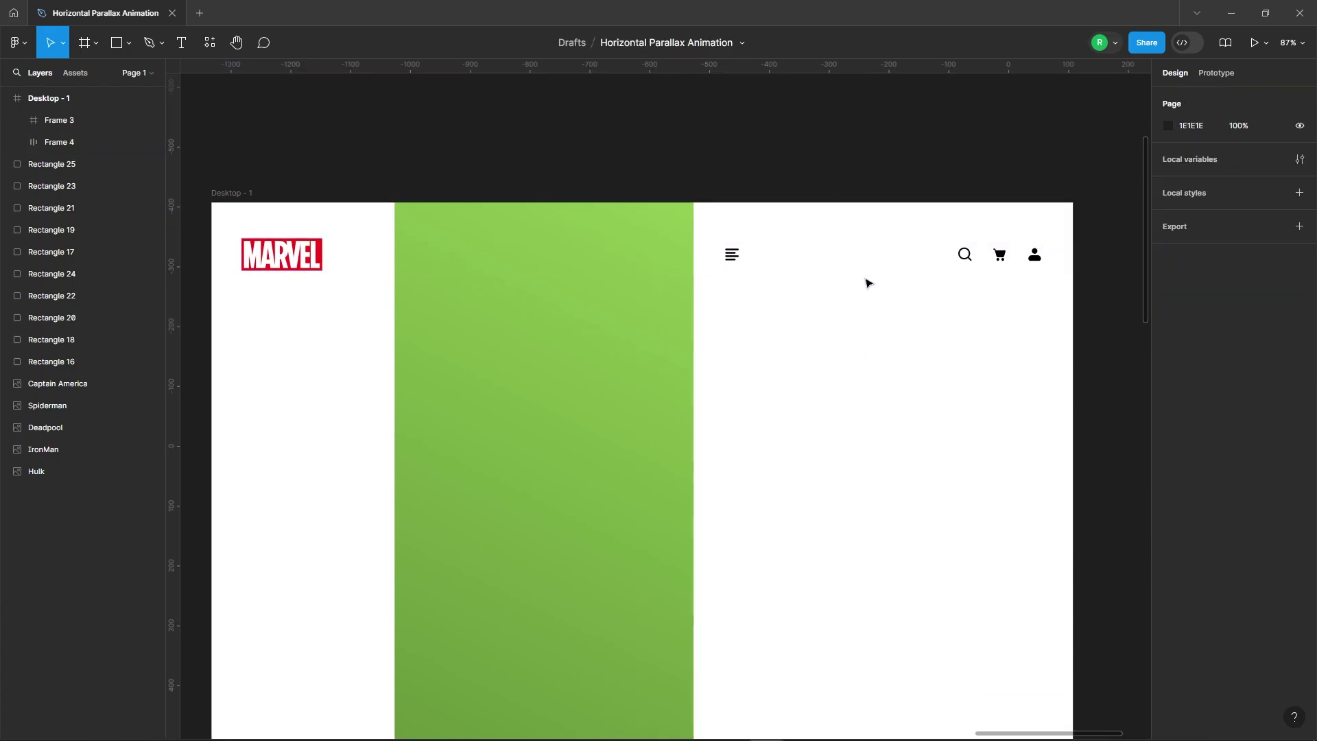
# - Recolour the header's nav icons to dark grey 232323
pyautogui.scroll(5, 881, 256)
pyautogui.doubleClick(603, 264)
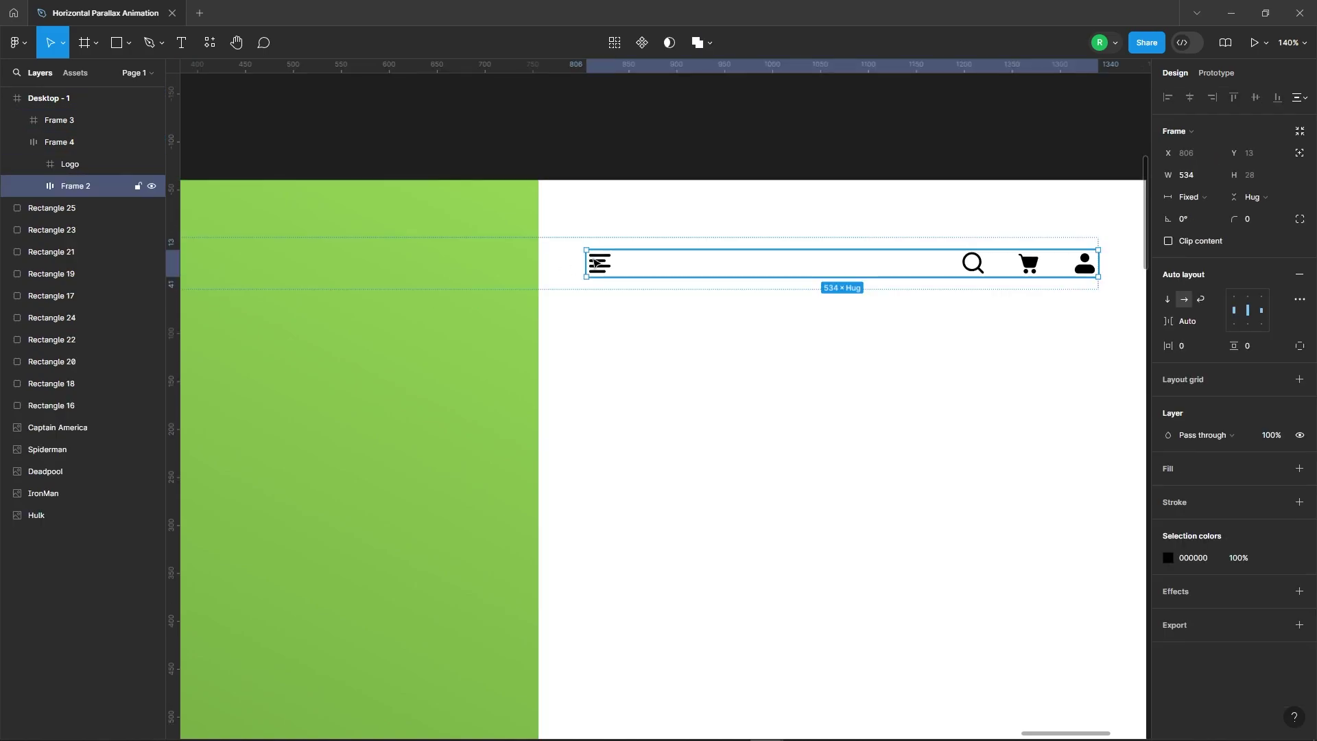
pyautogui.click(1168, 559)
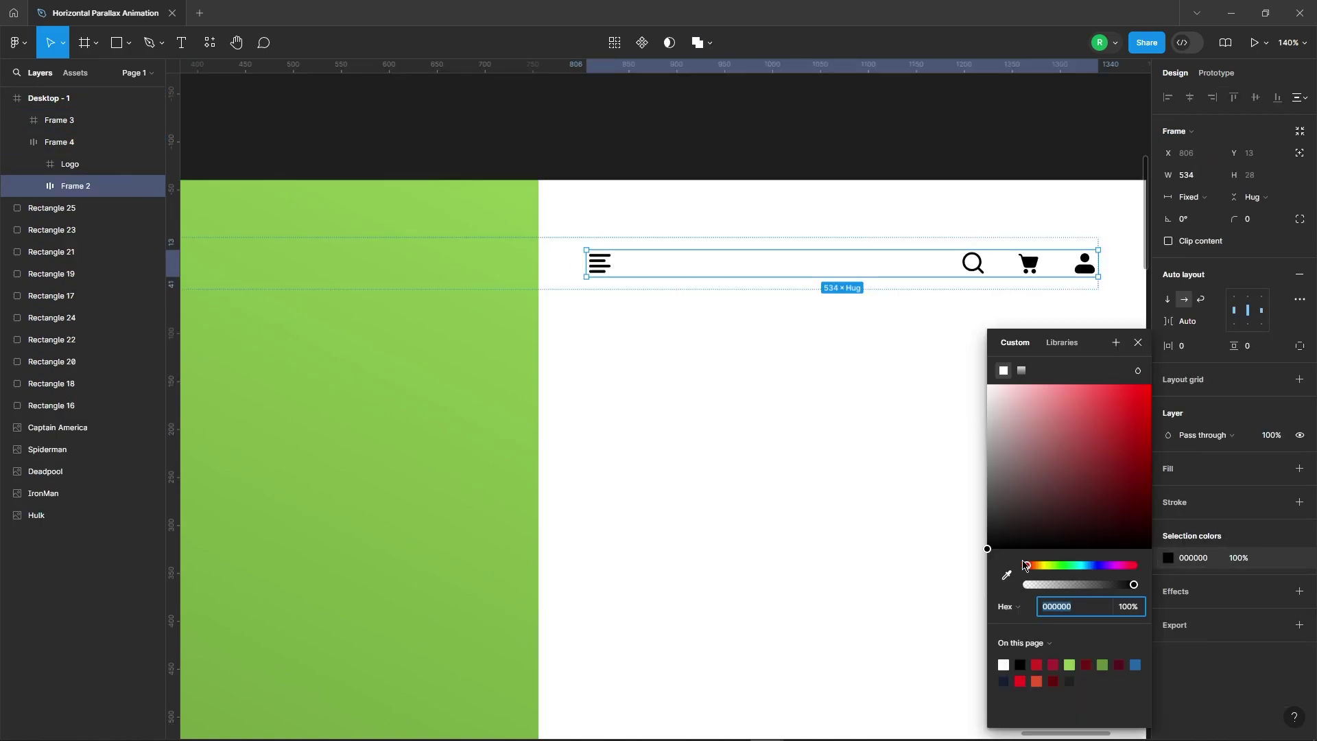
pyautogui.click(1006, 534)
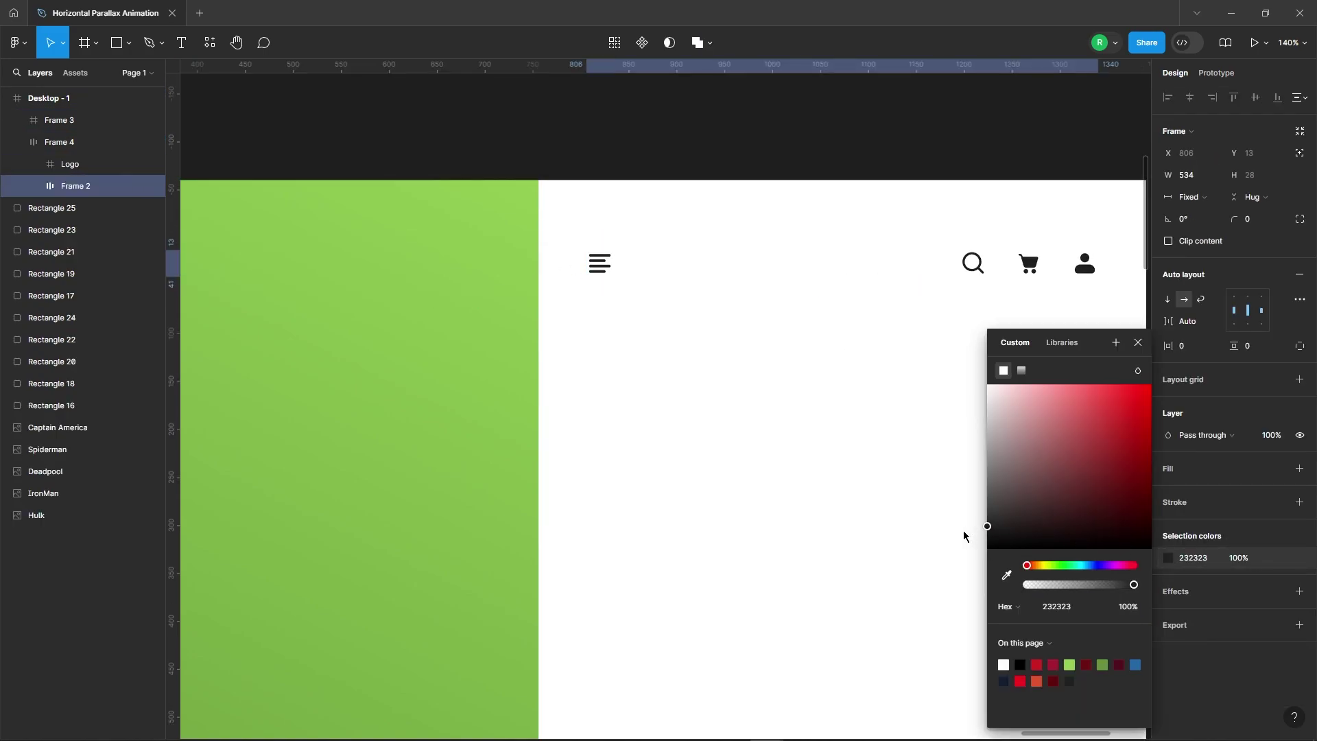
pyautogui.scroll(5, 911, 295)
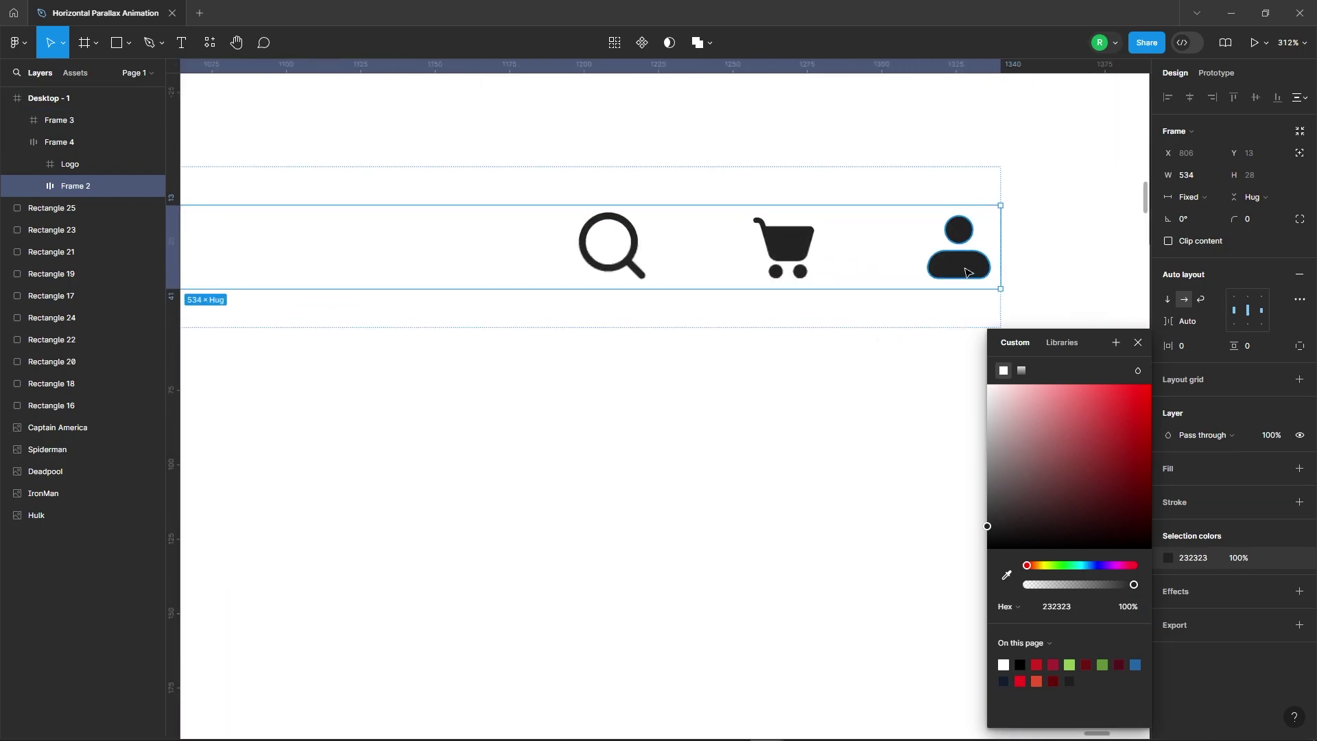
pyautogui.scroll(-5, 970, 173)
pyautogui.click(991, 168)
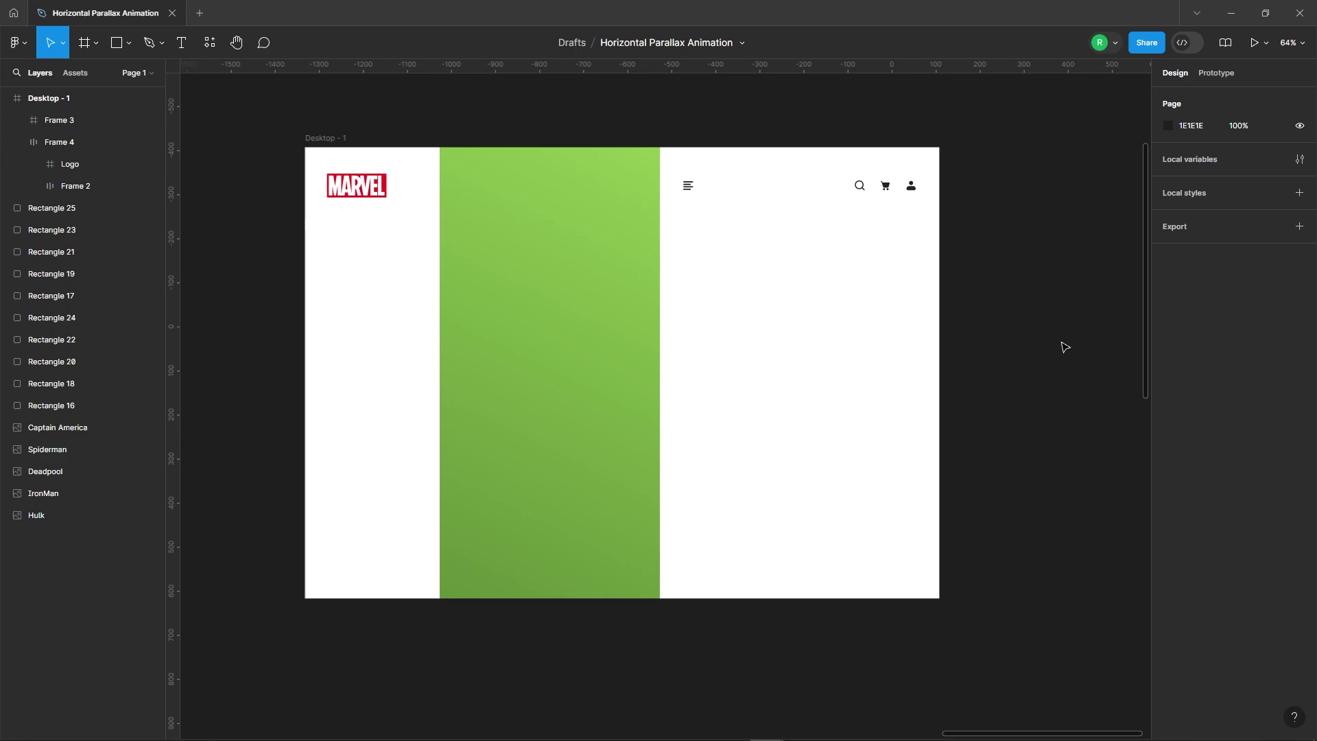
pyautogui.click(614, 282)
# - Move the Hulk image into the Desktop - 1 frame
pyautogui.click(280, 92)
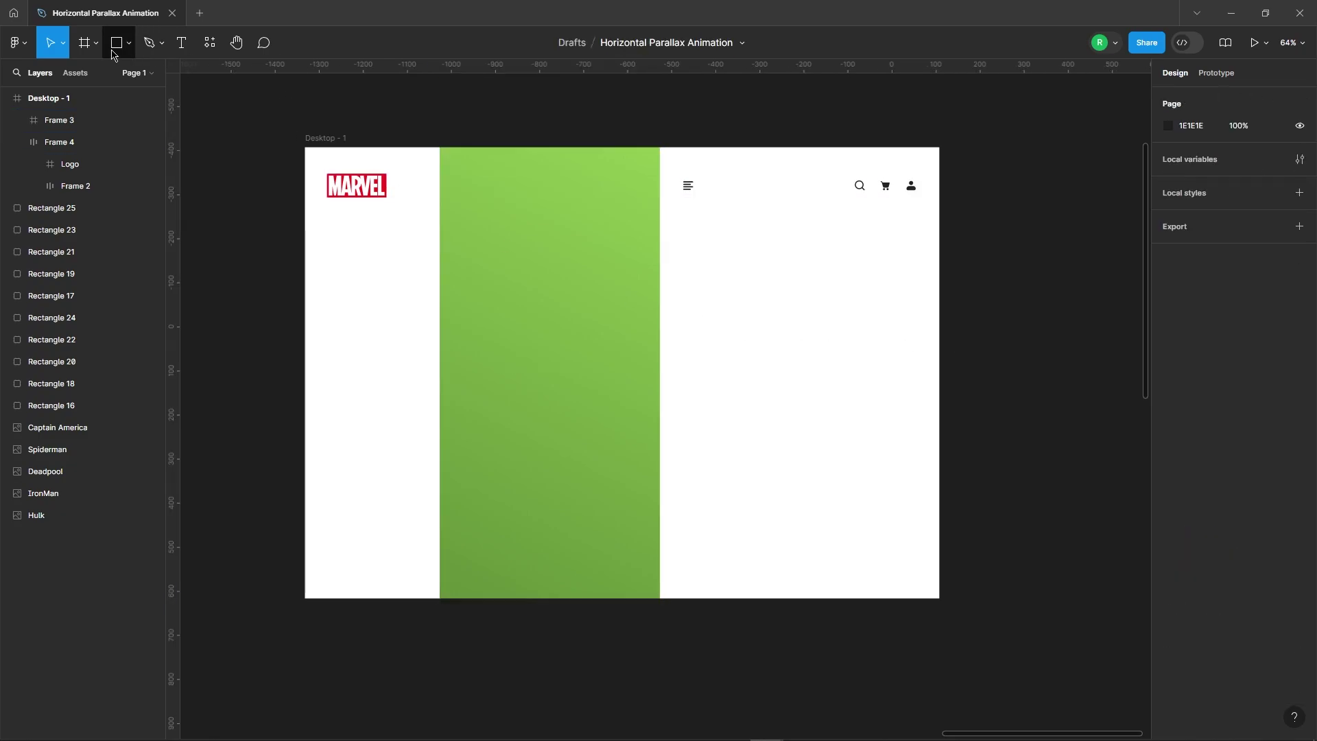
pyautogui.scroll(-2, 638, 320)
pyautogui.scroll(-5, 751, 316)
pyautogui.scroll(-3, 795, 283)
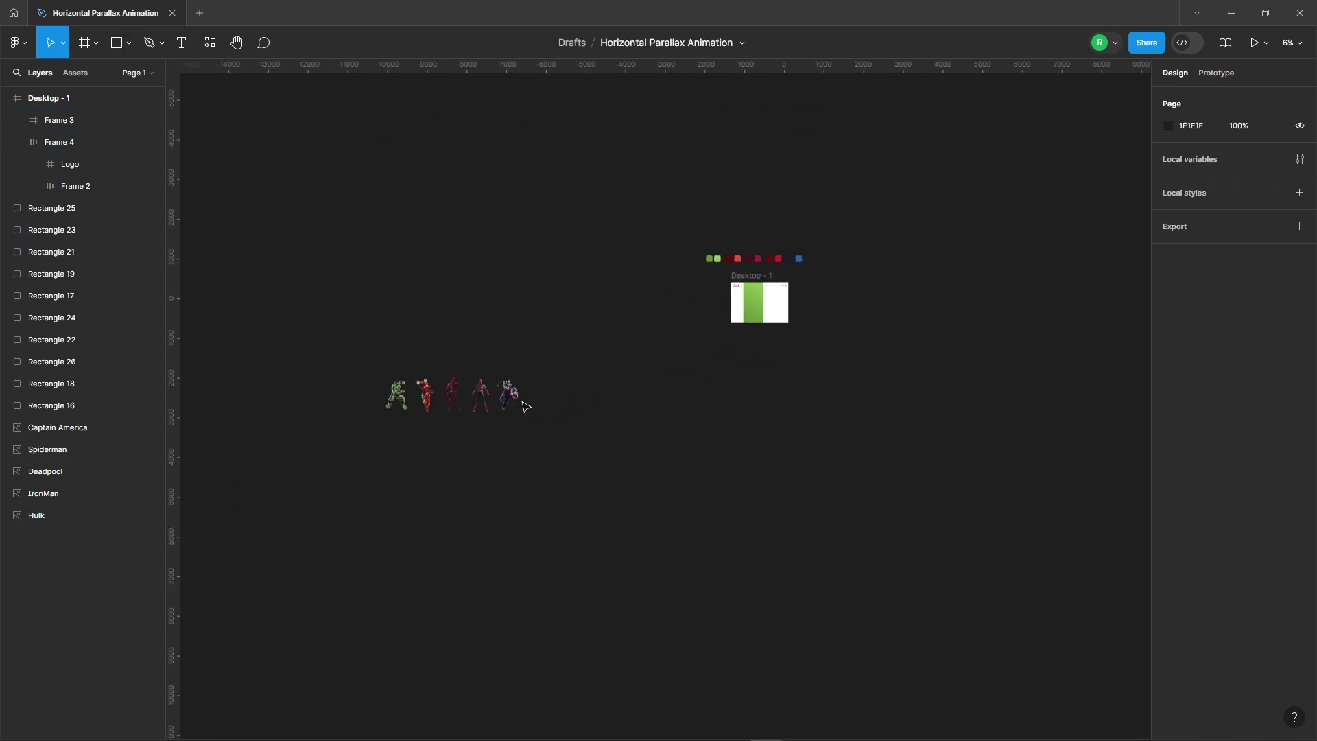
pyautogui.moveTo(397, 401); pyautogui.dragTo(800, 343)
pyautogui.scroll(5, 800, 295)
pyautogui.scroll(2, 794, 295)
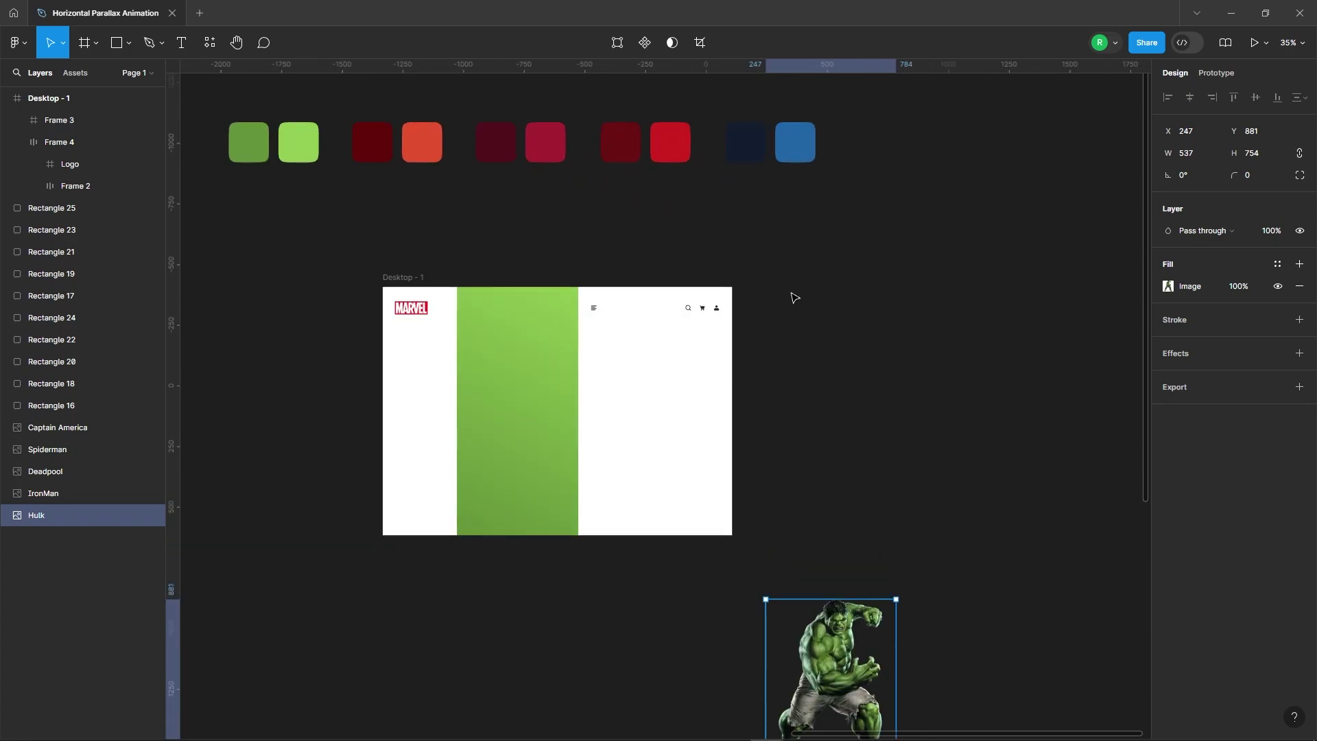
pyautogui.moveTo(825, 643)
pyautogui.mouseDown()
pyautogui.moveTo(658, 486)
pyautogui.moveTo(643, 352)
pyautogui.mouseUp()
pyautogui.scroll(2, 473, 396)
# - Position the Hulk on the green panel and raise him slightly to Y 158
pyautogui.click(564, 415)
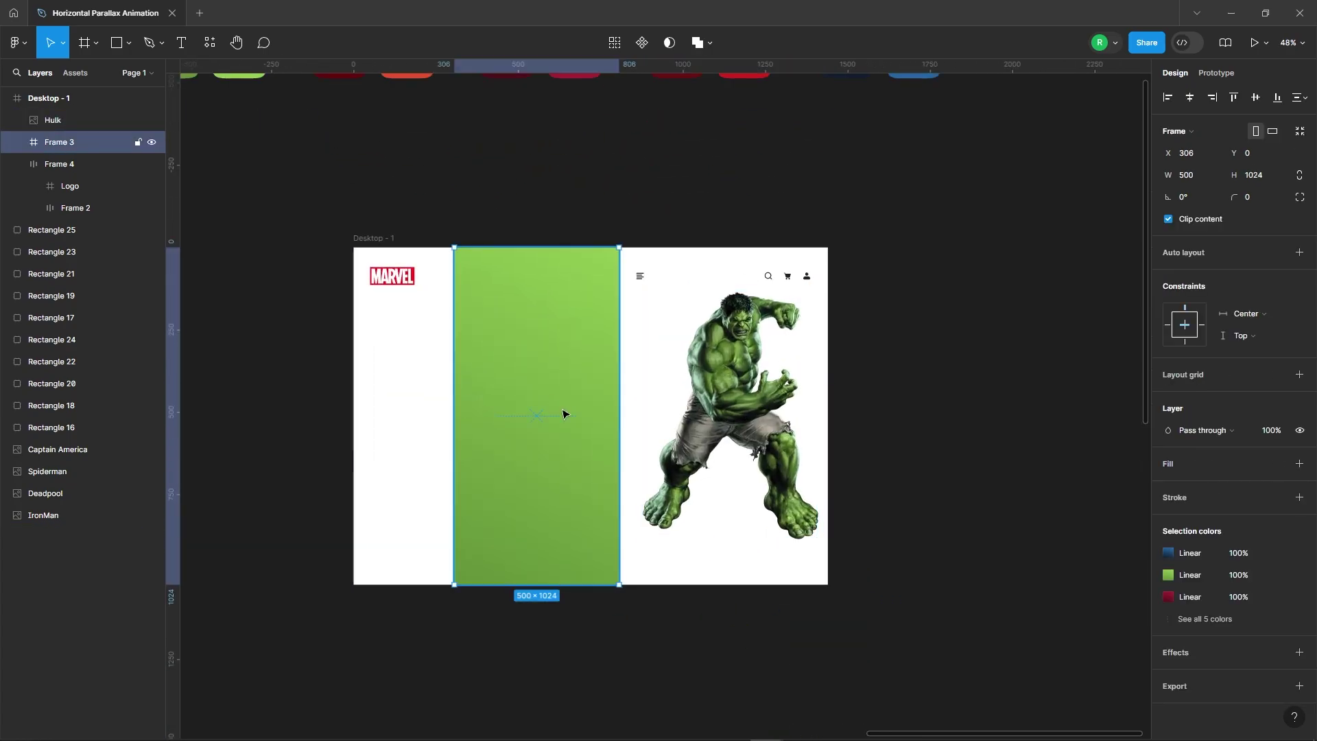
pyautogui.click(305, 162)
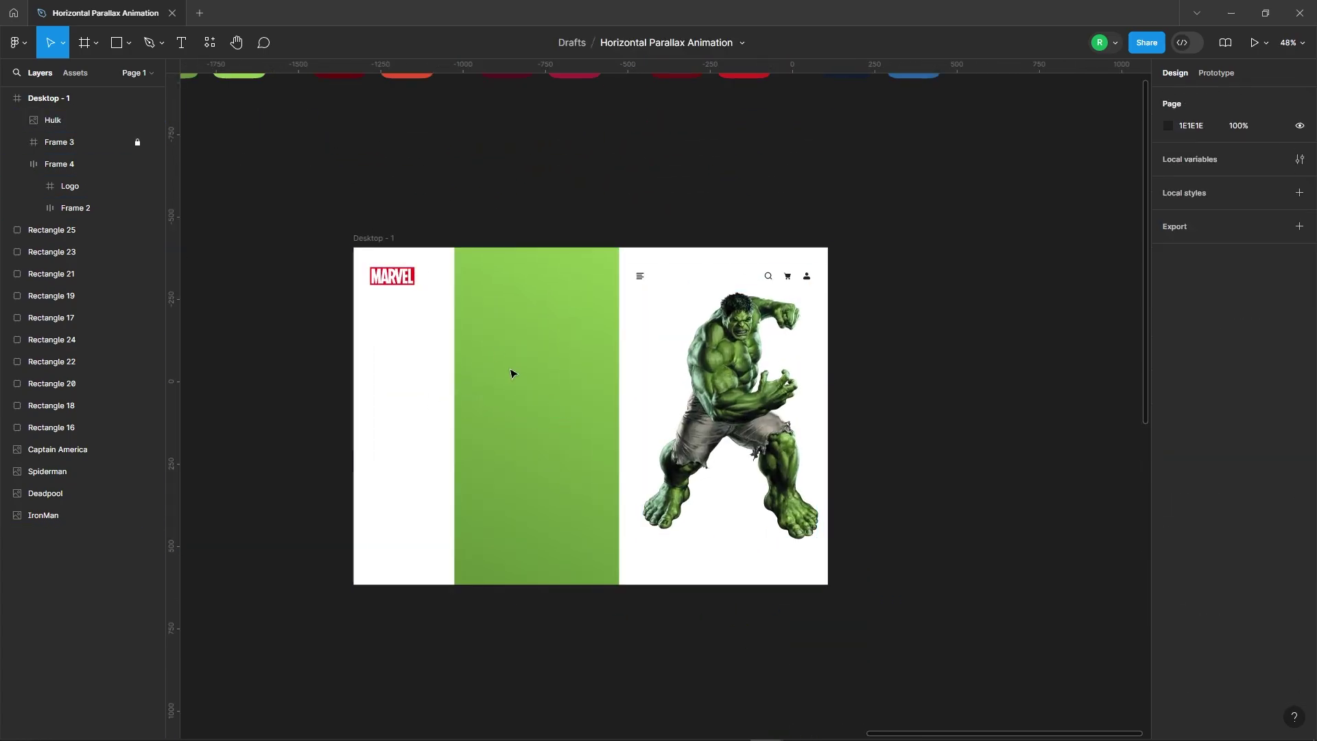
pyautogui.scroll(2, 541, 464)
pyautogui.moveTo(811, 396)
pyautogui.mouseDown()
pyautogui.moveTo(512, 396)
pyautogui.moveTo(542, 406)
pyautogui.mouseUp()
pyautogui.scroll(2, 460, 430)
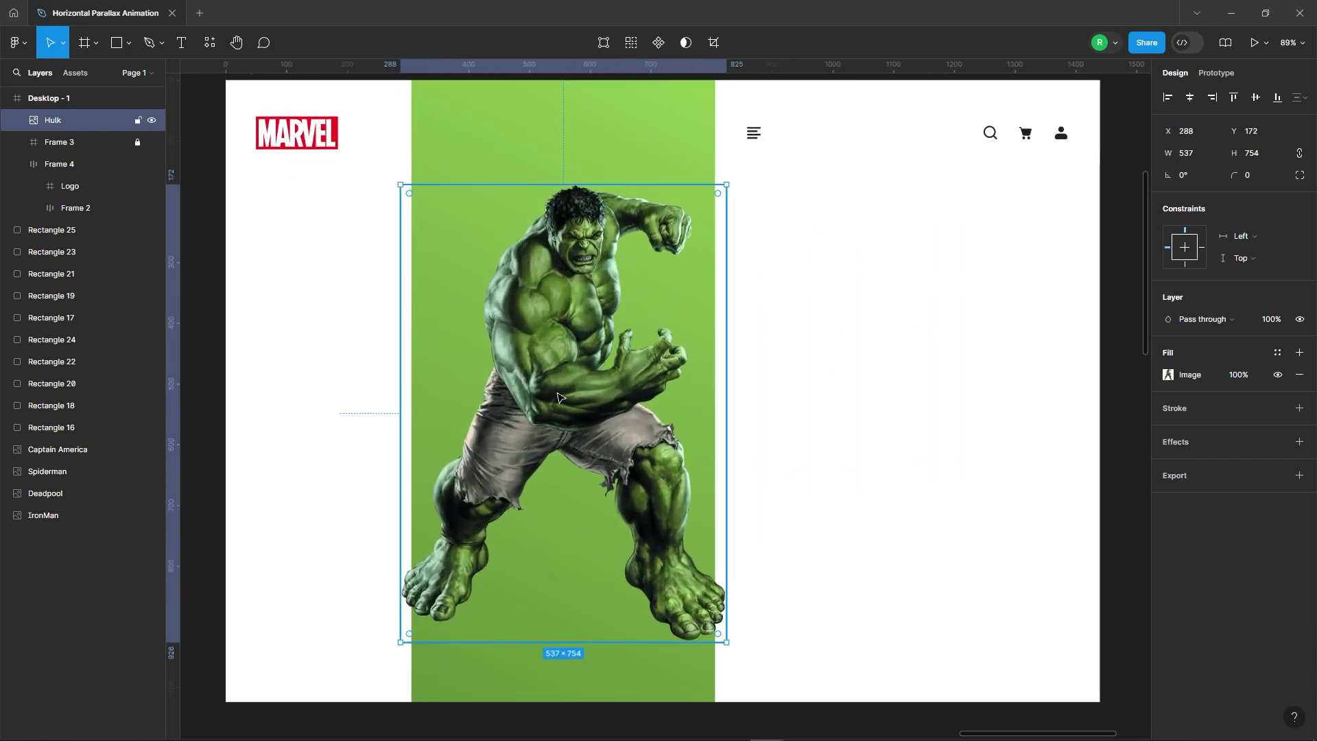
pyautogui.moveTo(459, 430); pyautogui.dragTo(473, 420)
pyautogui.scroll(-2, 553, 382)
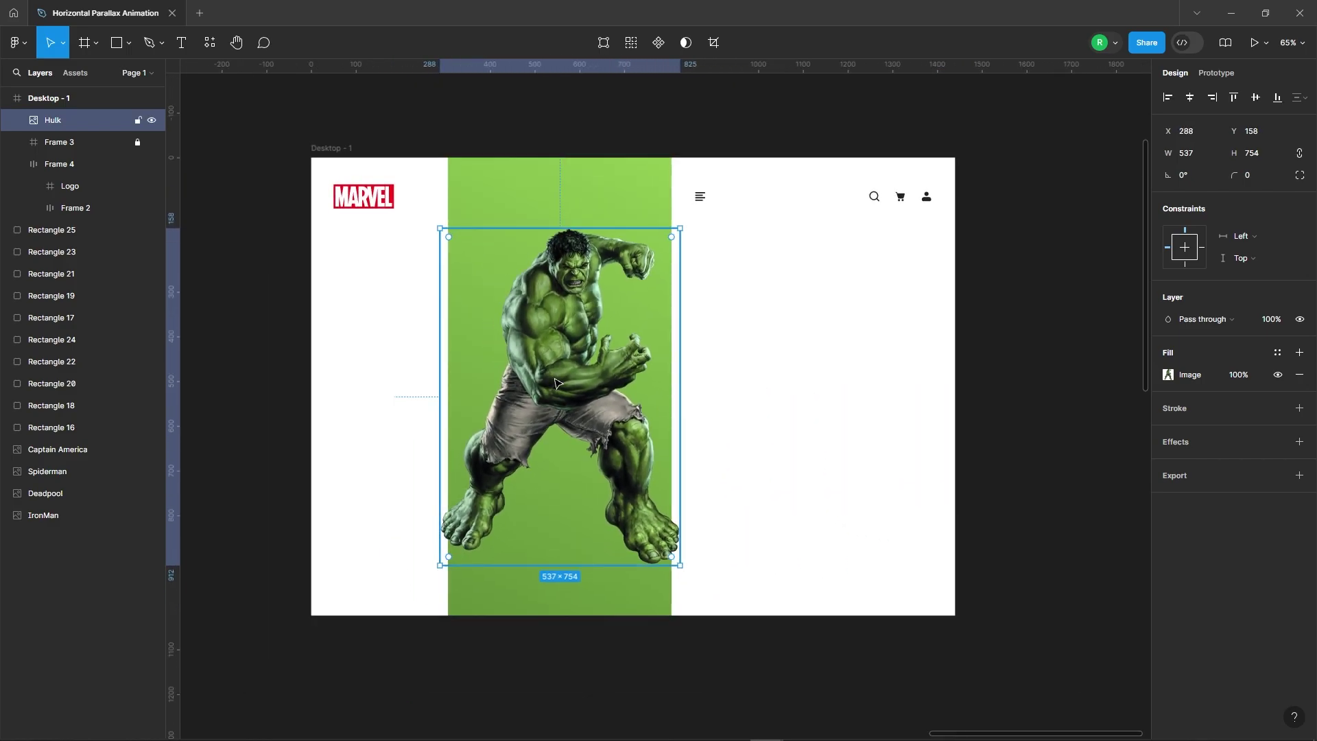
pyautogui.click(912, 367)
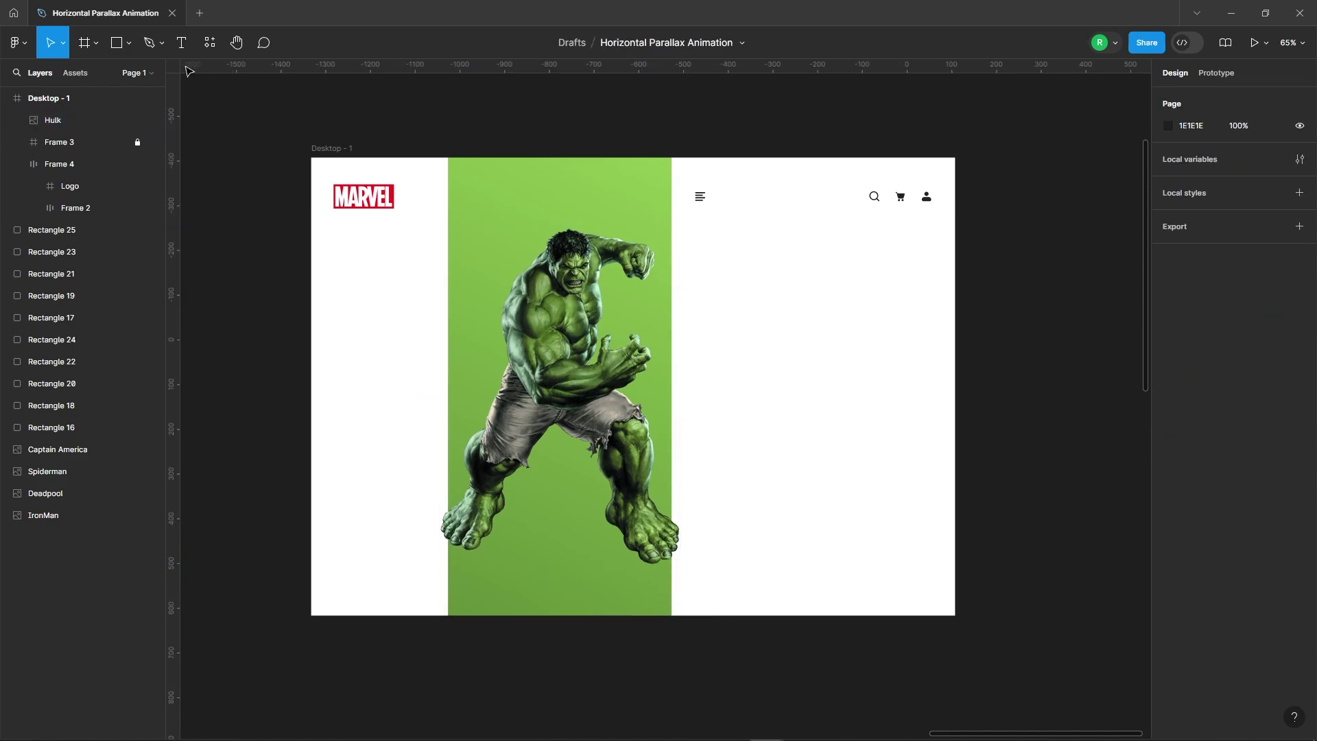
# - Draw a tall ellipse over the Hulk image
pyautogui.click(128, 46)
pyautogui.click(75, 124)
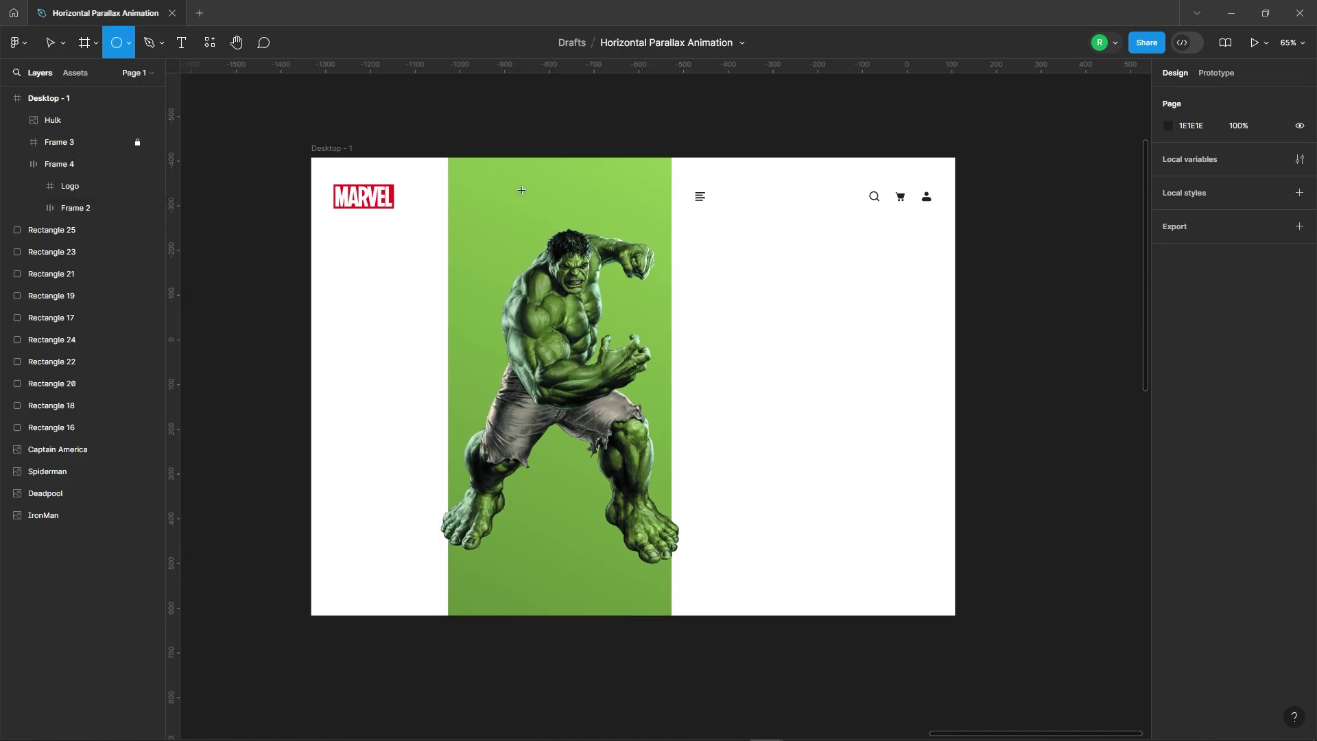
pyautogui.moveTo(498, 185); pyautogui.dragTo(622, 583)
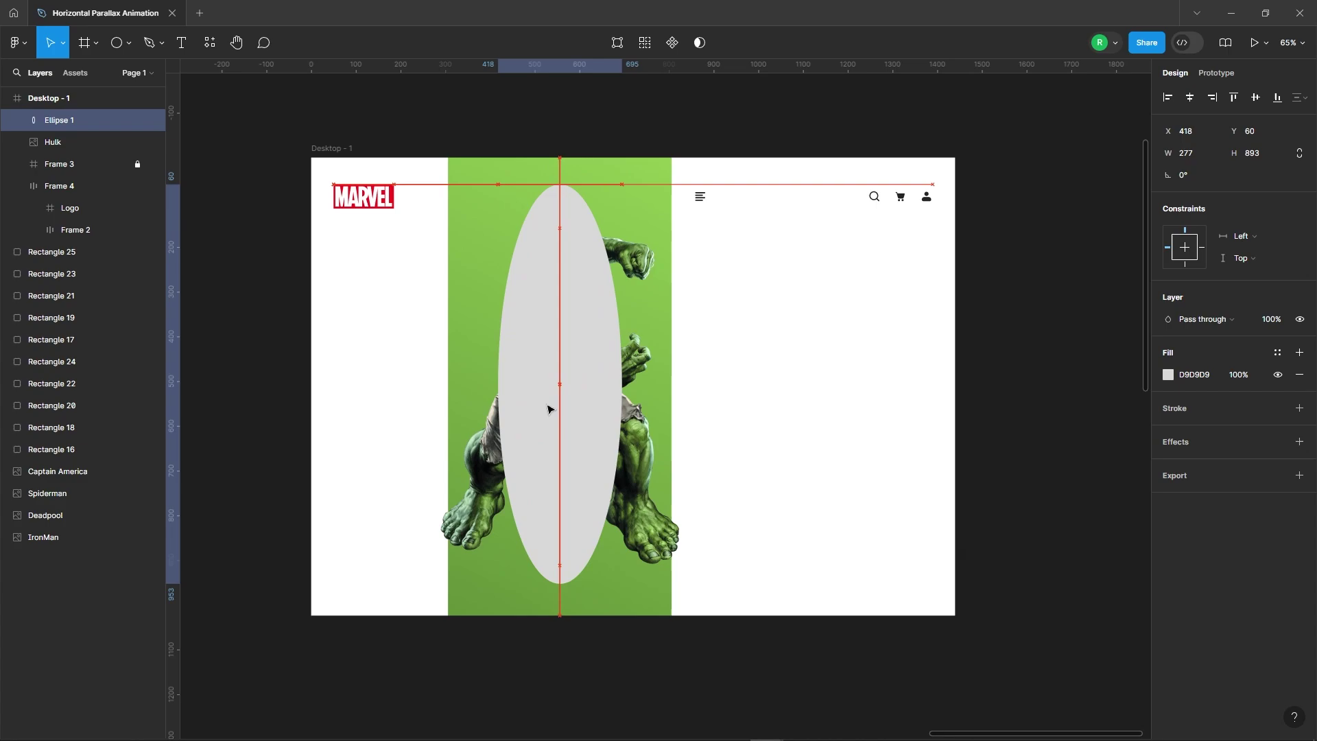
pyautogui.moveTo(565, 184); pyautogui.dragTo(570, 215)
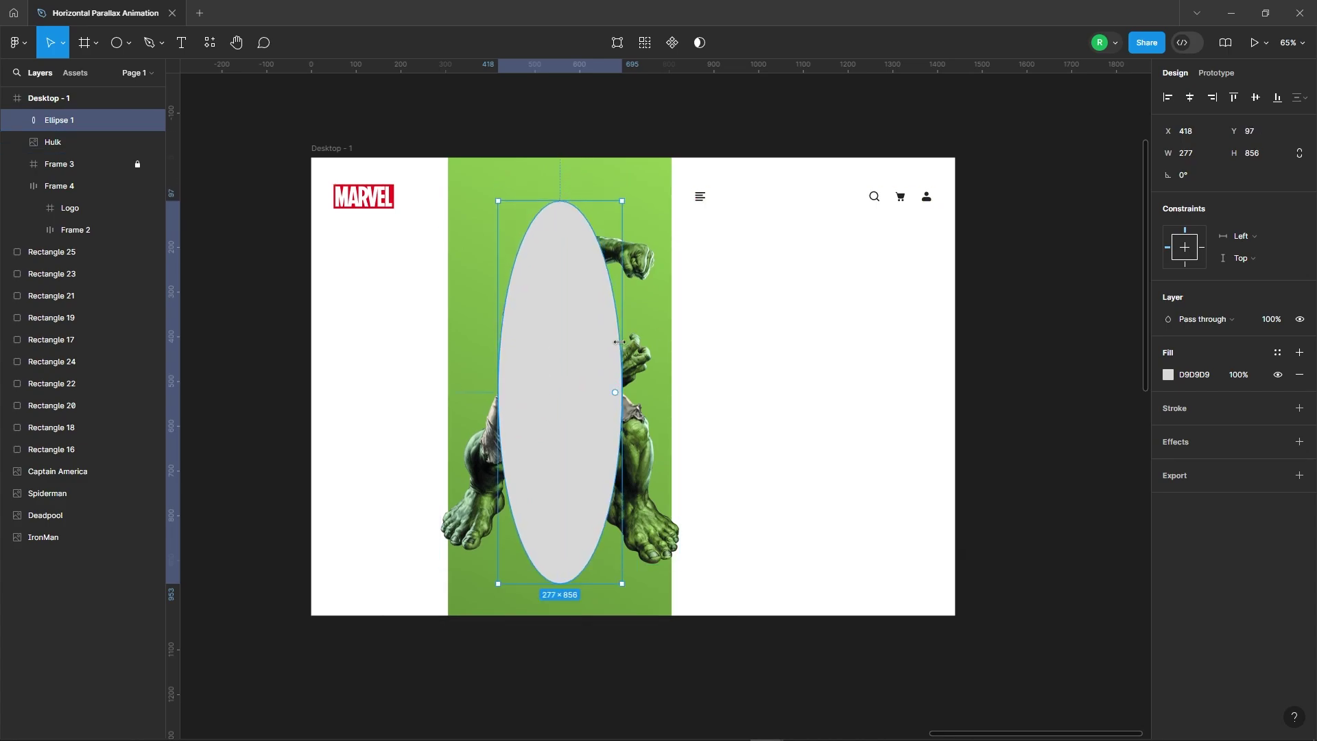
pyautogui.moveTo(619, 342); pyautogui.dragTo(642, 342)
# - Fill the ellipse FFFFFF and give it a Layer blur of 175
pyautogui.click(1168, 374)
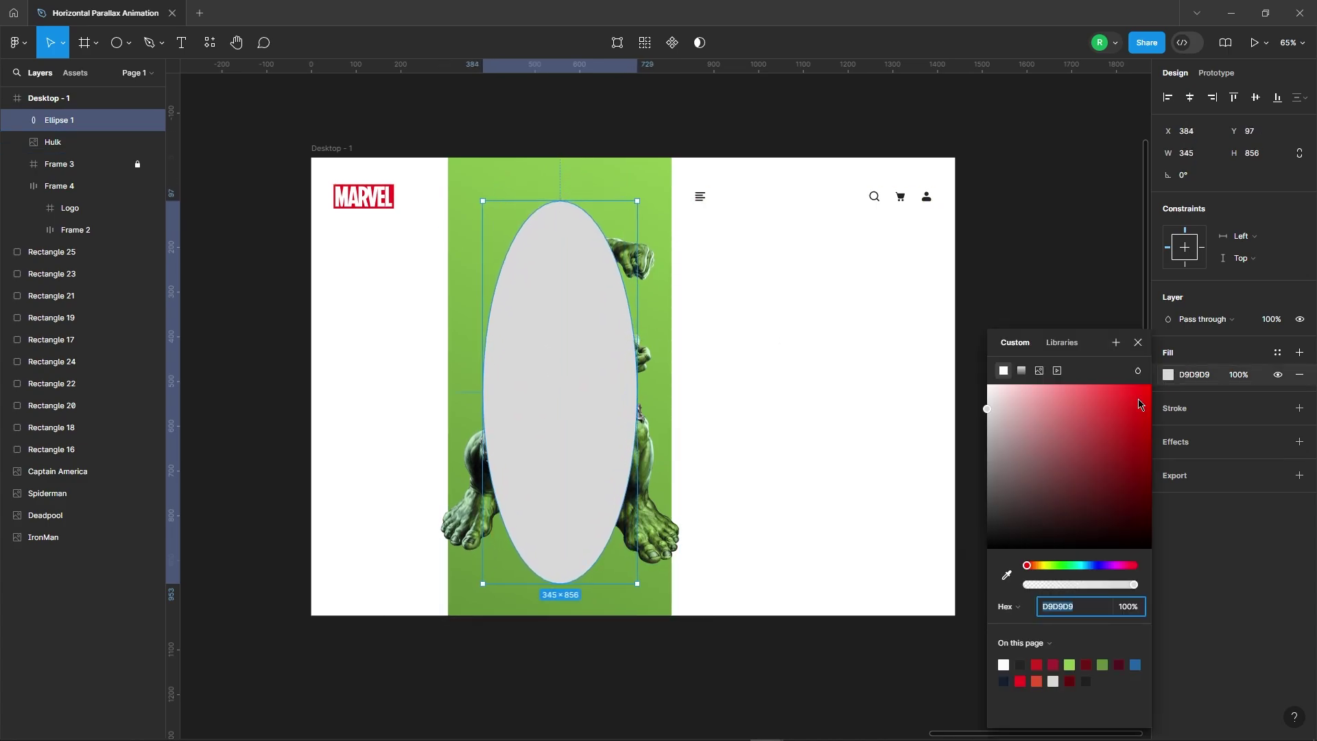
pyautogui.moveTo(1139, 404); pyautogui.dragTo(988, 386)
pyautogui.click(1138, 342)
pyautogui.click(1299, 442)
pyautogui.click(1214, 464)
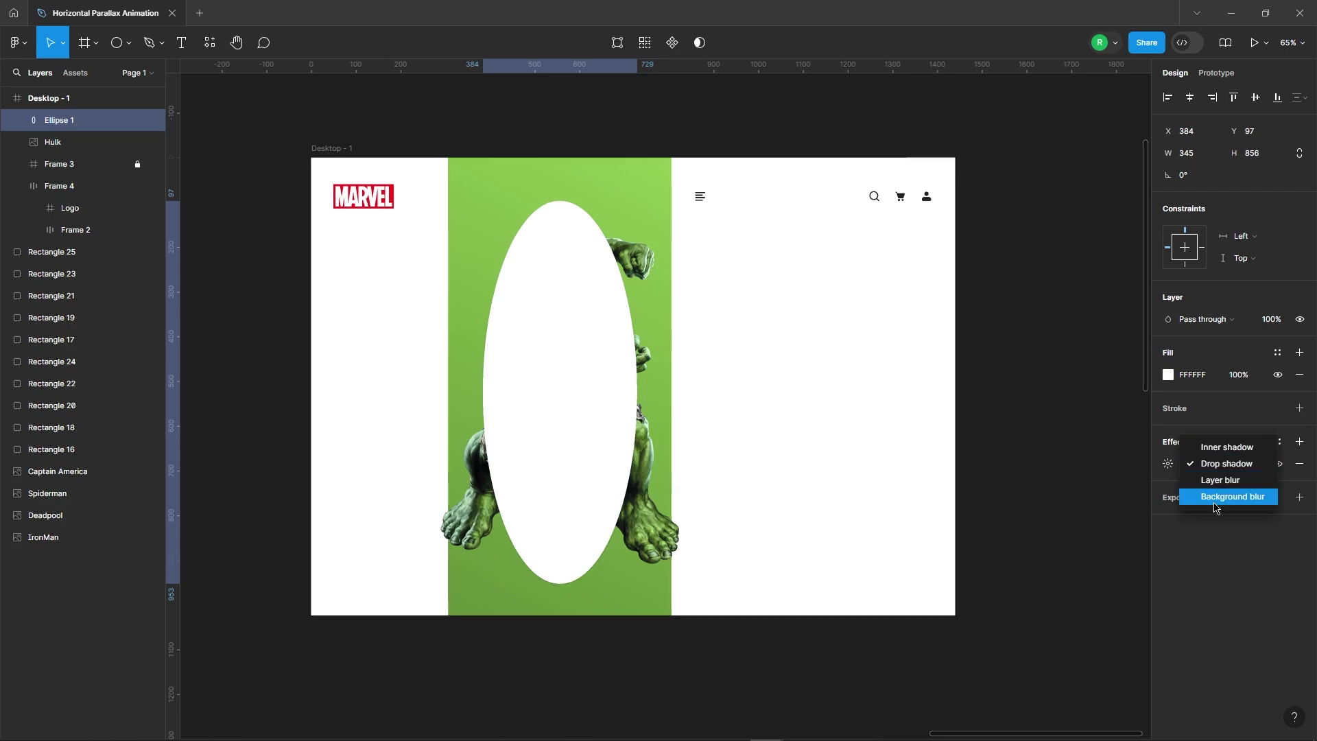
pyautogui.click(1168, 464)
pyautogui.write('75')
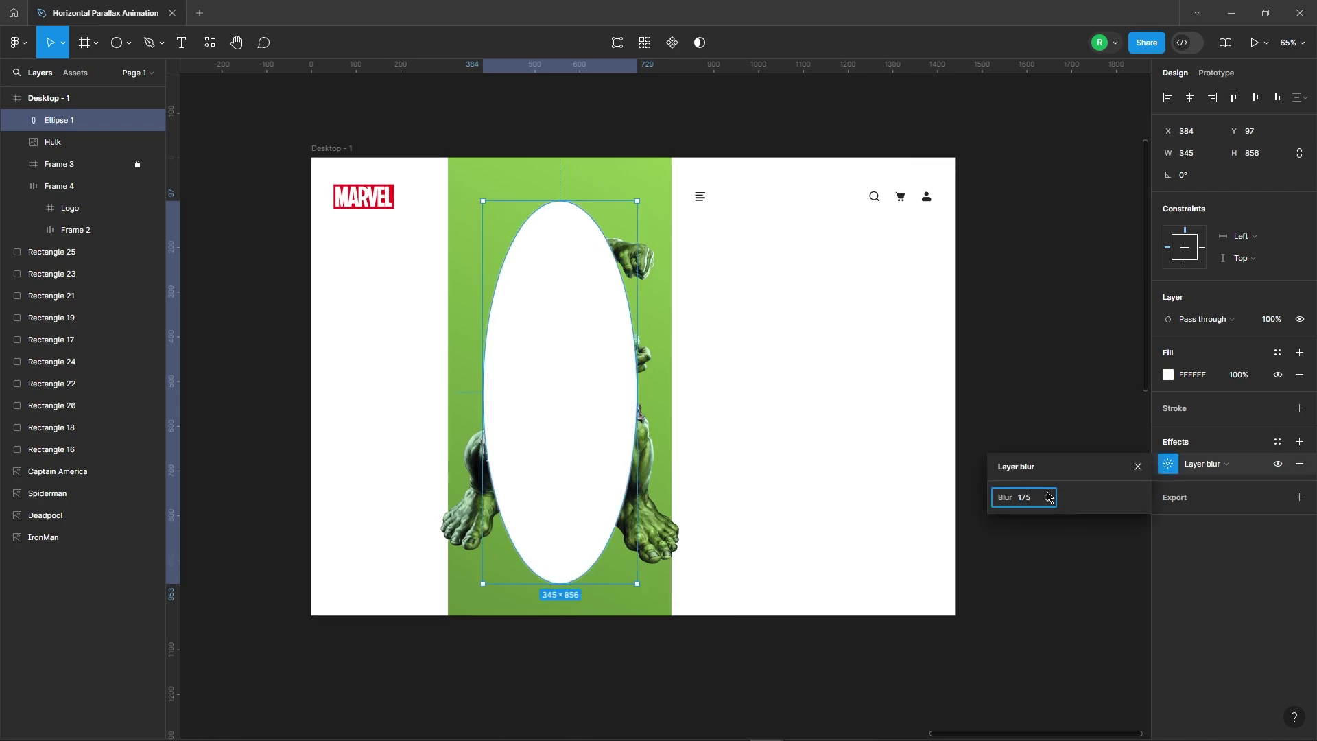
pyautogui.press('Return')
pyautogui.click(1133, 472)
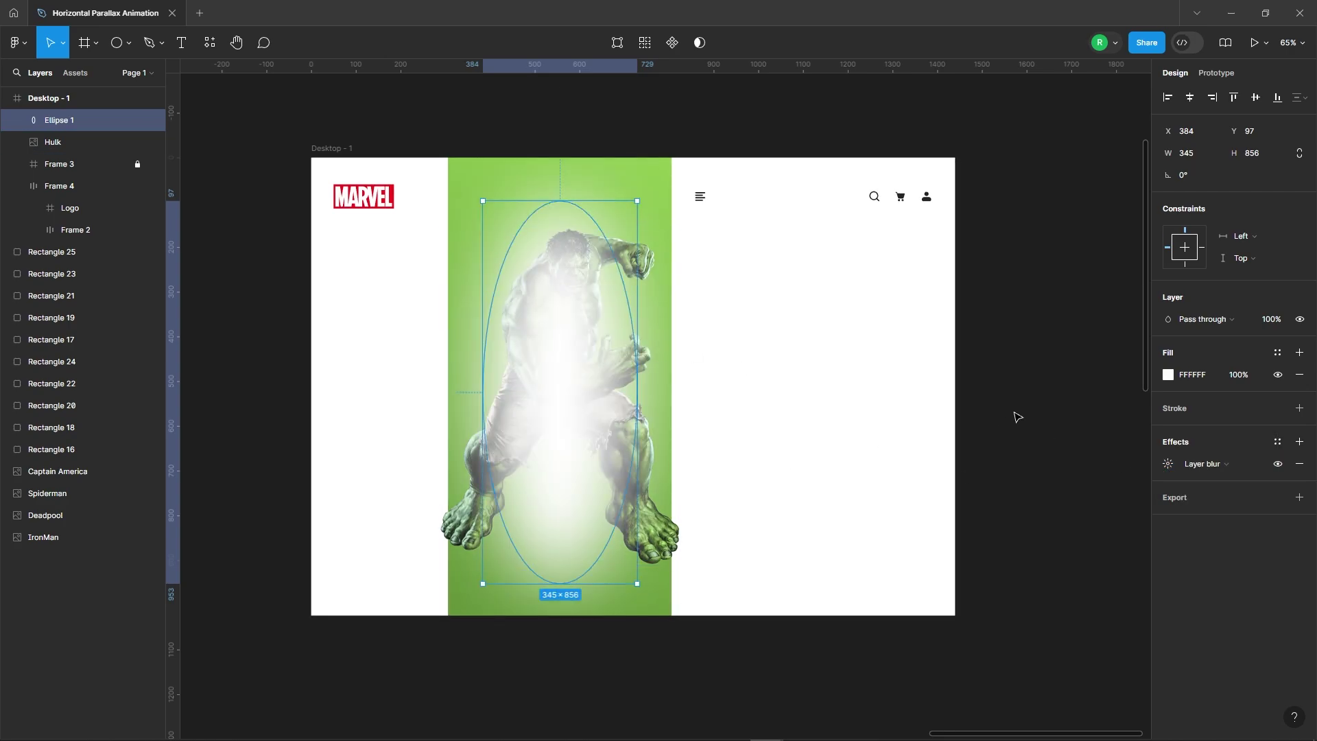
# - Bring the Hulk image in front of the ellipse and lock it
pyautogui.click(1014, 414)
pyautogui.click(608, 344)
pyautogui.click(82, 142)
pyautogui.rightClick(82, 142)
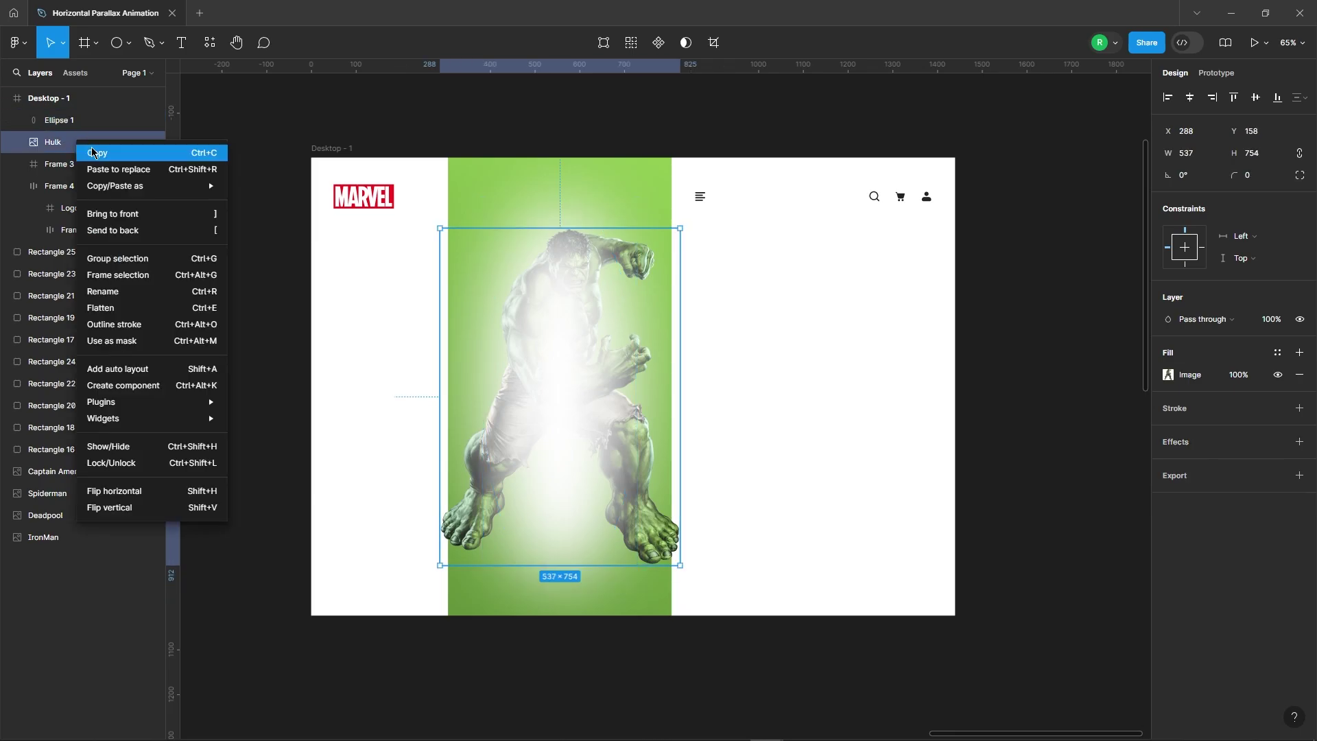
pyautogui.click(137, 209)
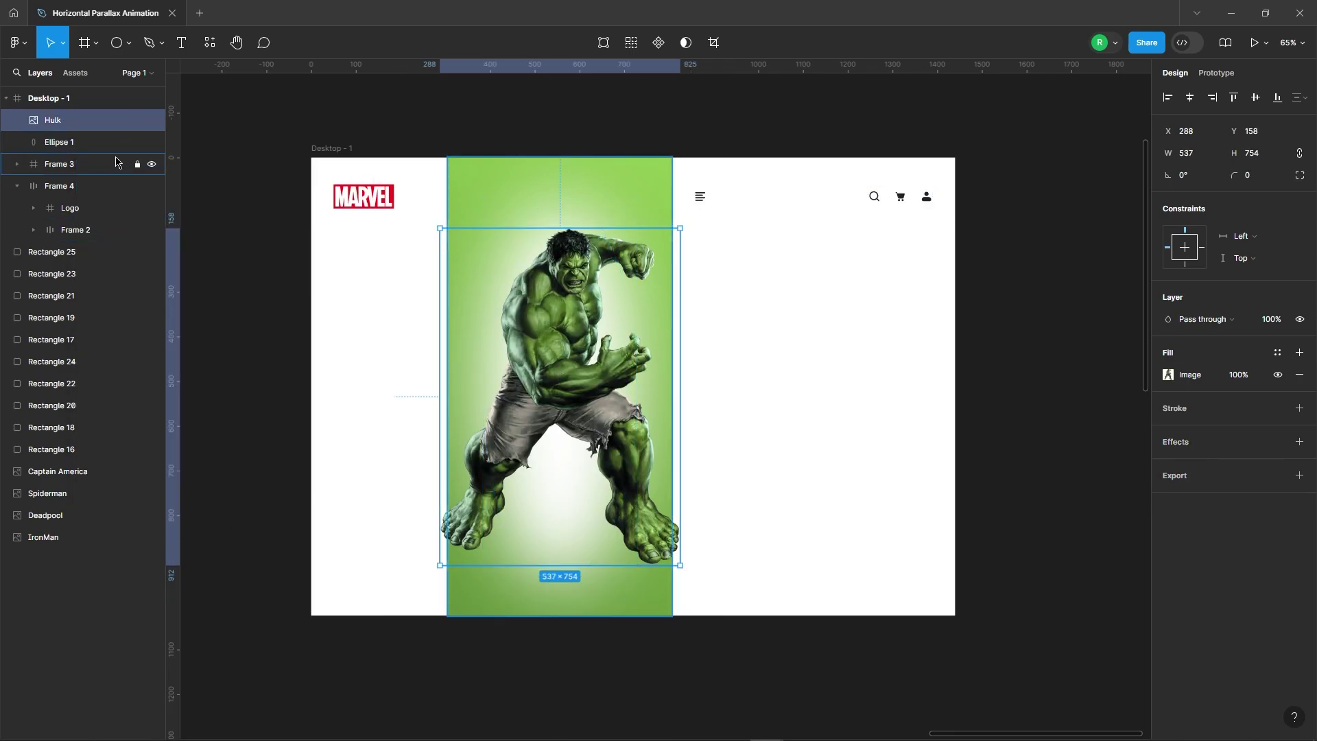
pyautogui.click(137, 120)
# - Nudge Ellipse 1 up and set its blend mode to Soft light
pyautogui.click(53, 149)
pyautogui.moveTo(581, 412); pyautogui.dragTo(580, 407)
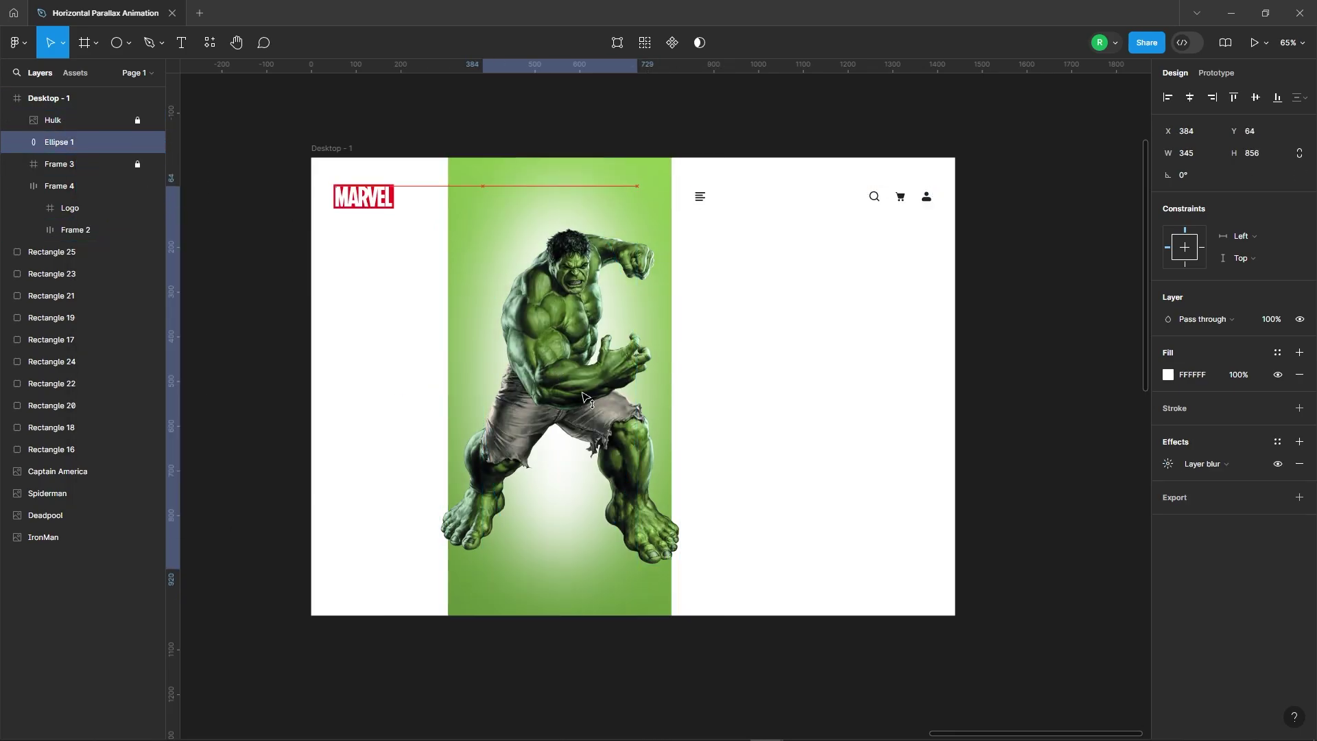
pyautogui.click(1197, 319)
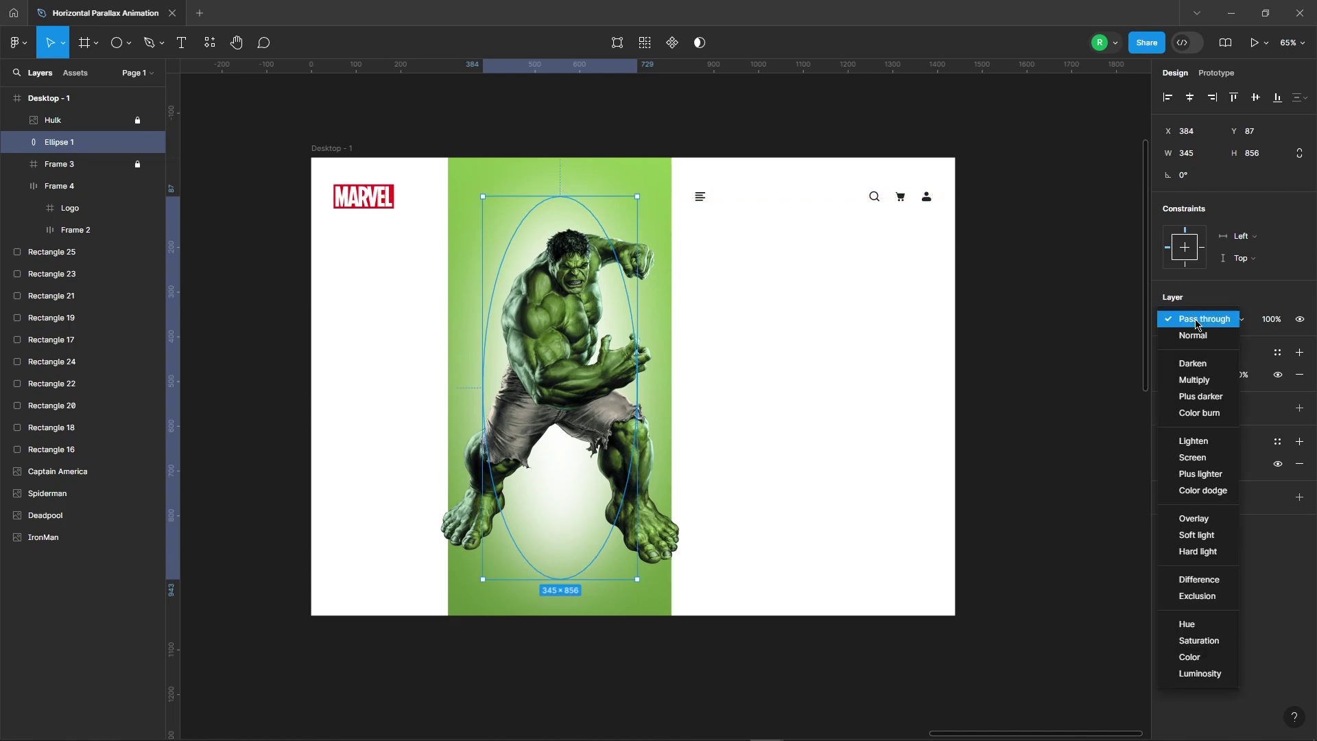
pyautogui.click(1128, 532)
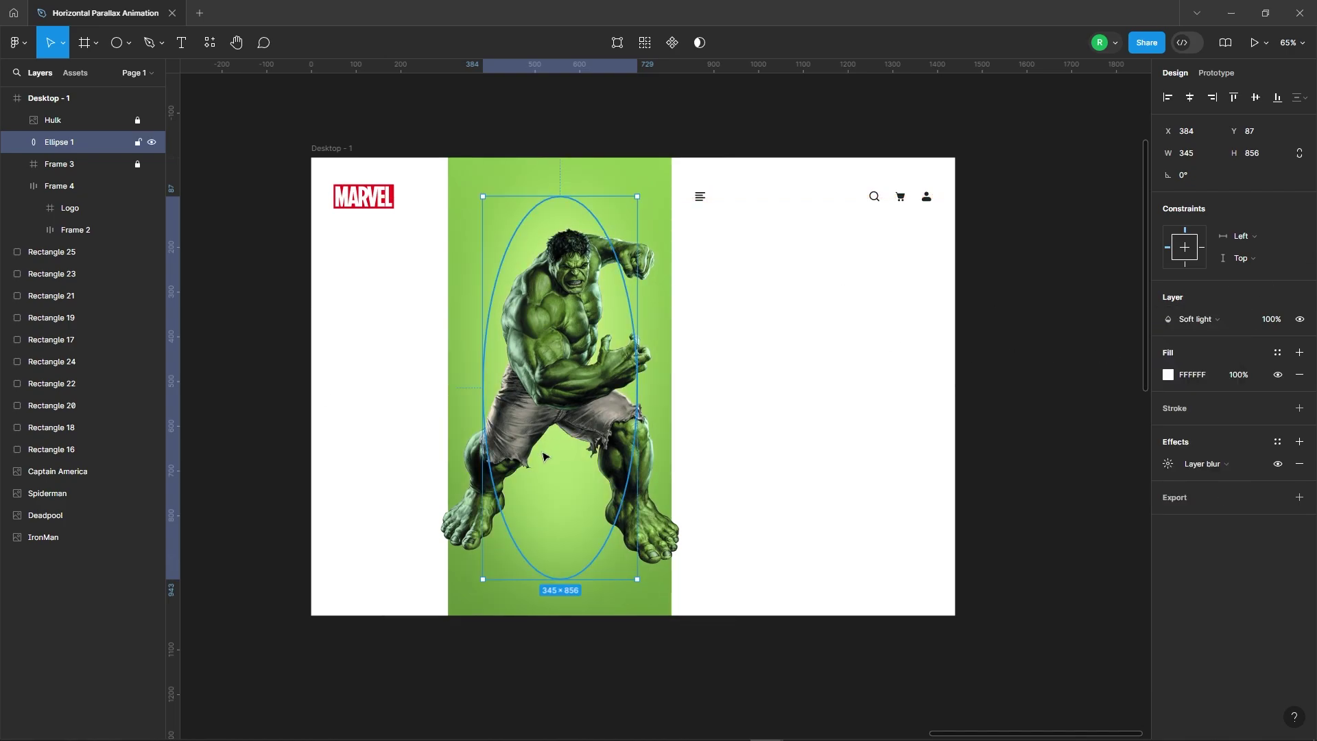
# - Resize and recentre the glow ellipse behind the Hulk to 385×872
pyautogui.moveTo(570, 407); pyautogui.dragTo(572, 401)
pyautogui.moveTo(556, 570); pyautogui.dragTo(554, 587)
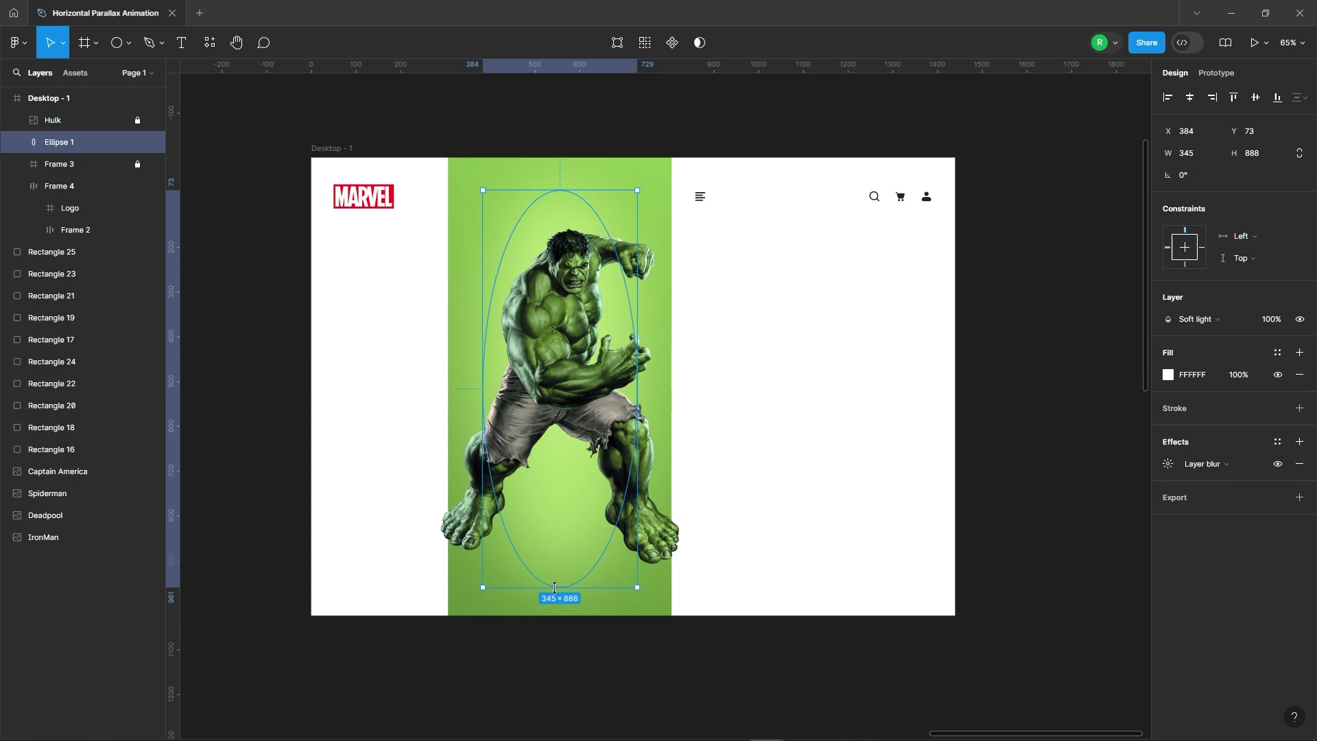
pyautogui.moveTo(557, 418); pyautogui.dragTo(553, 417)
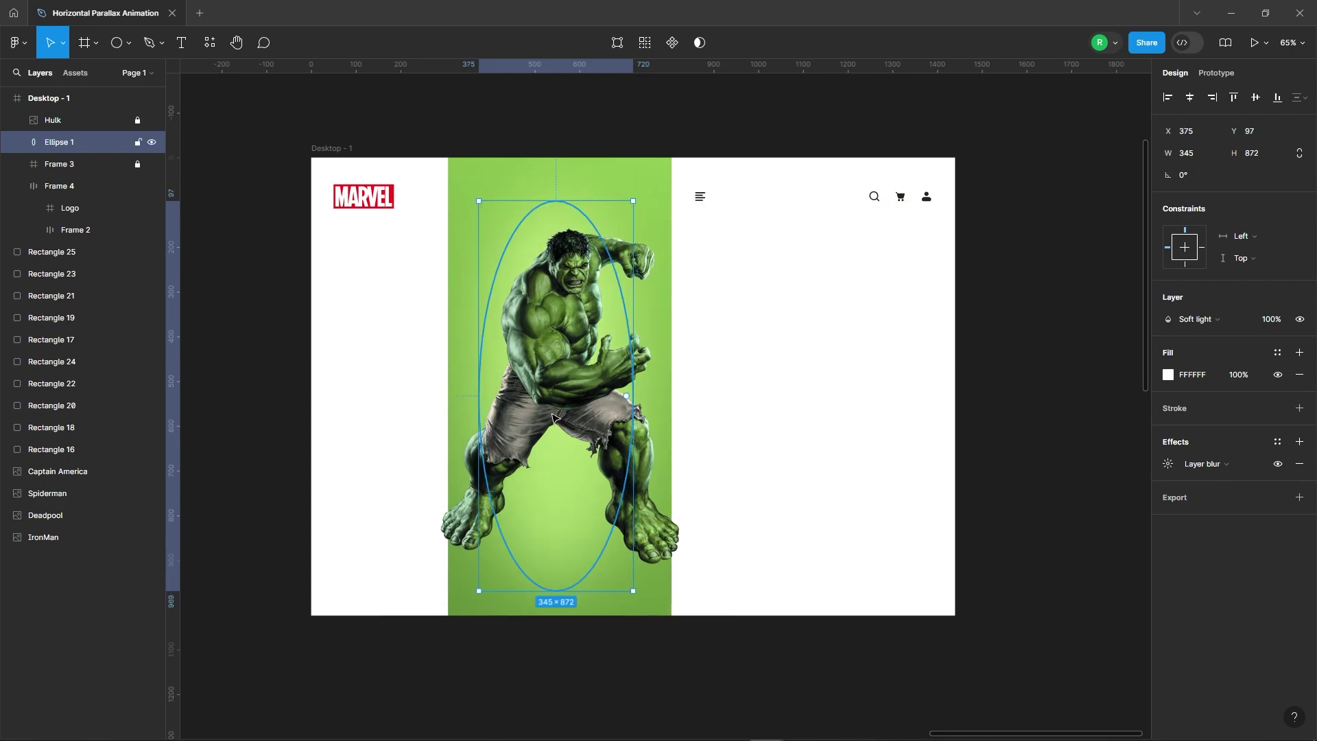
pyautogui.moveTo(632, 384); pyautogui.dragTo(644, 366)
pyautogui.scroll(1, 574, 418)
pyautogui.click(876, 380)
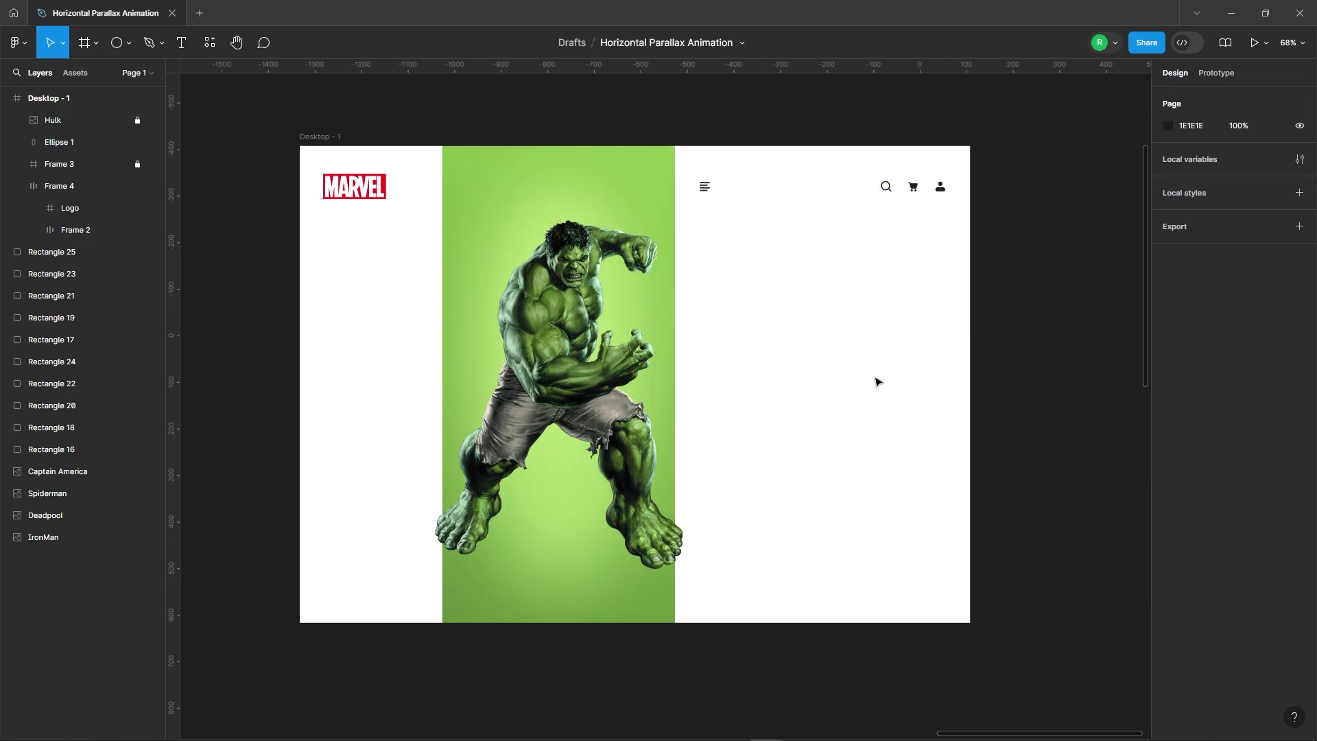
pyautogui.click(557, 323)
pyautogui.click(377, 278)
# - Generate a full-strength noise texture layer with the Noise & Texture plugin
pyautogui.click(209, 42)
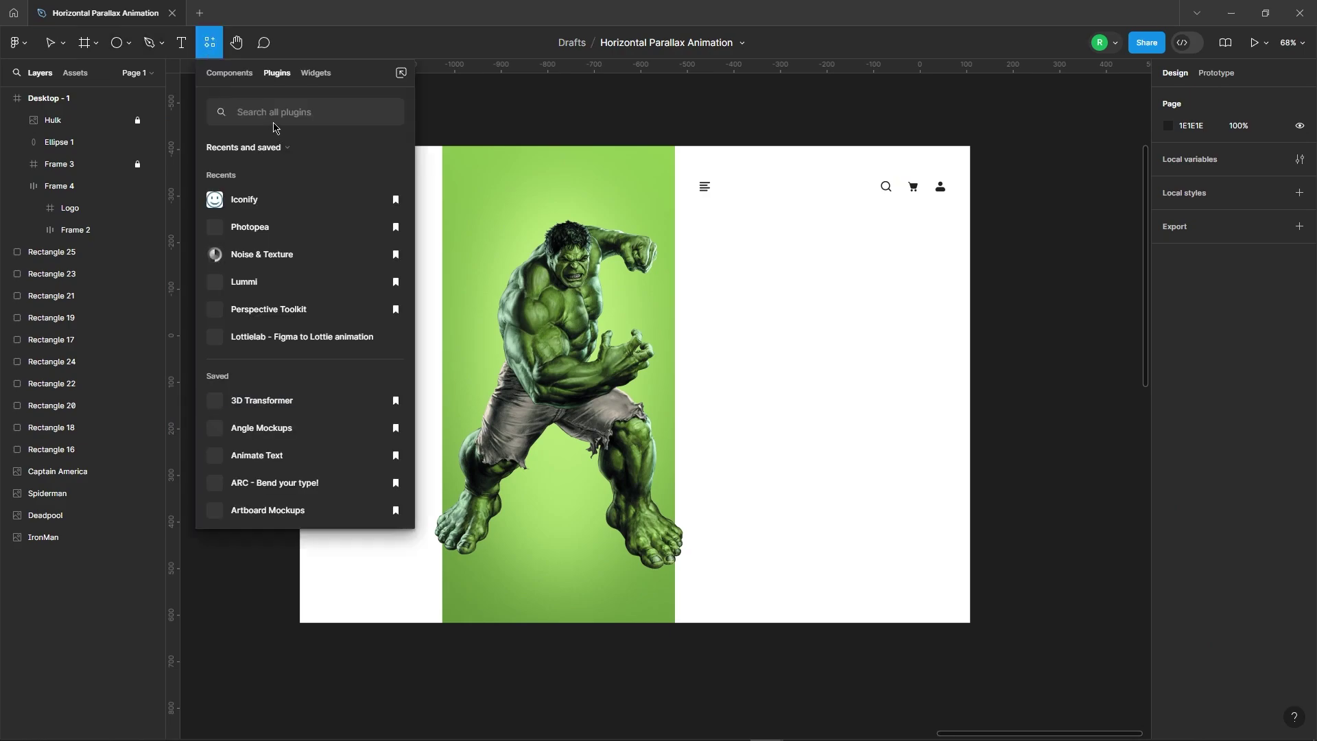
pyautogui.click(285, 255)
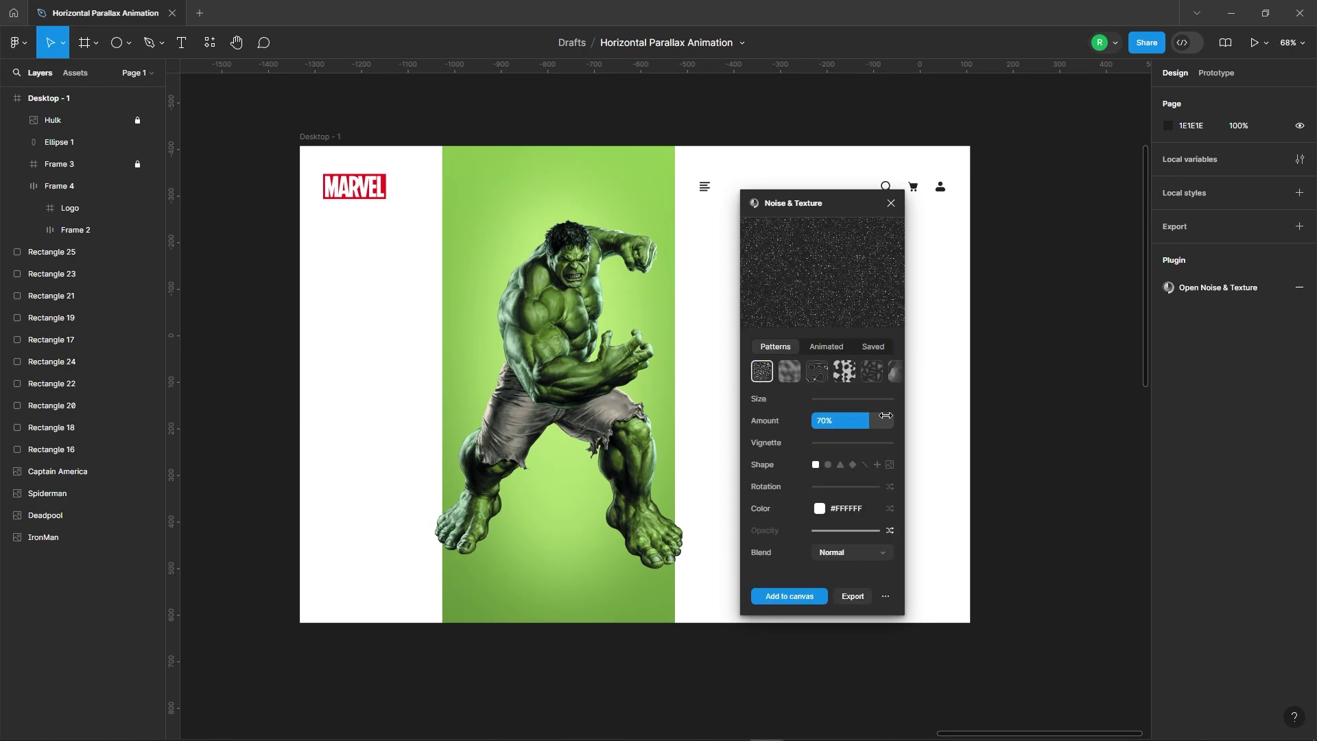
pyautogui.moveTo(885, 415); pyautogui.dragTo(899, 415)
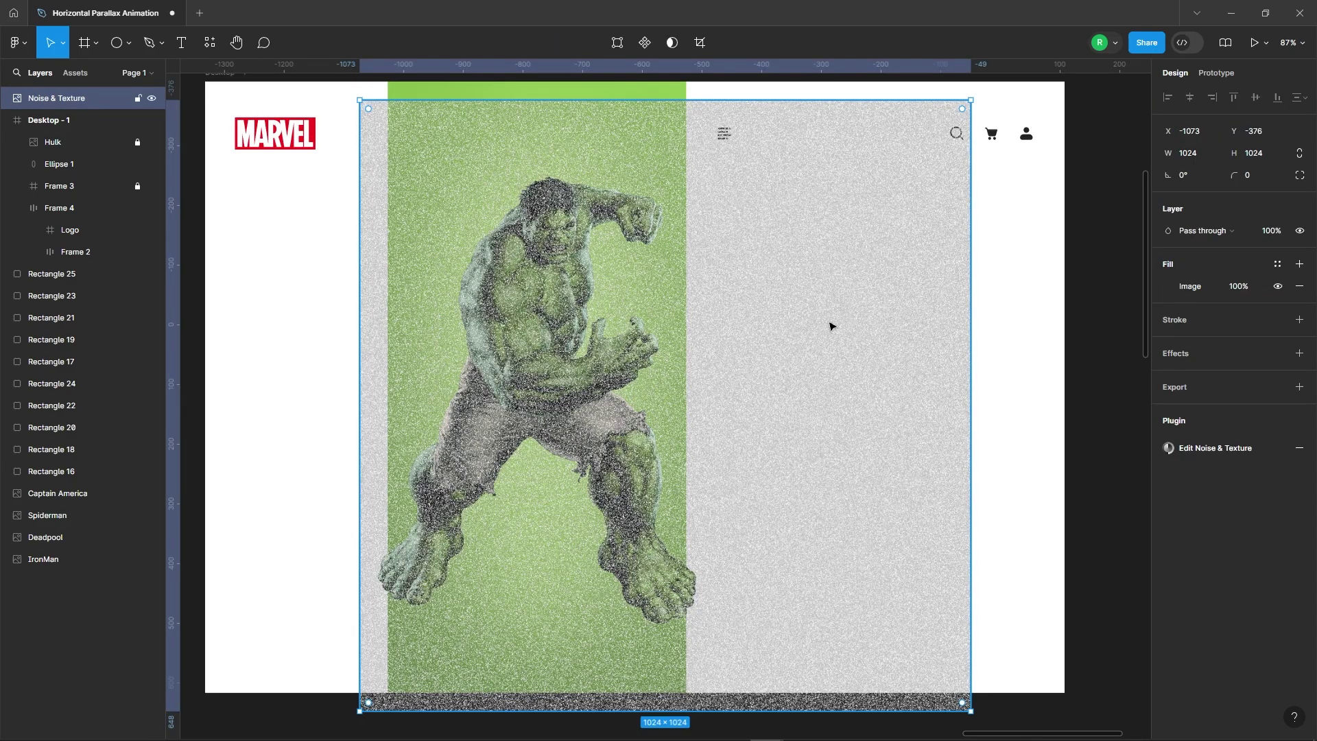
pyautogui.moveTo(534, 300); pyautogui.dragTo(564, 291)
# - Position the noise layer on the green panel's corner and narrow it to the panel's width
pyautogui.scroll(10, 411, 96)
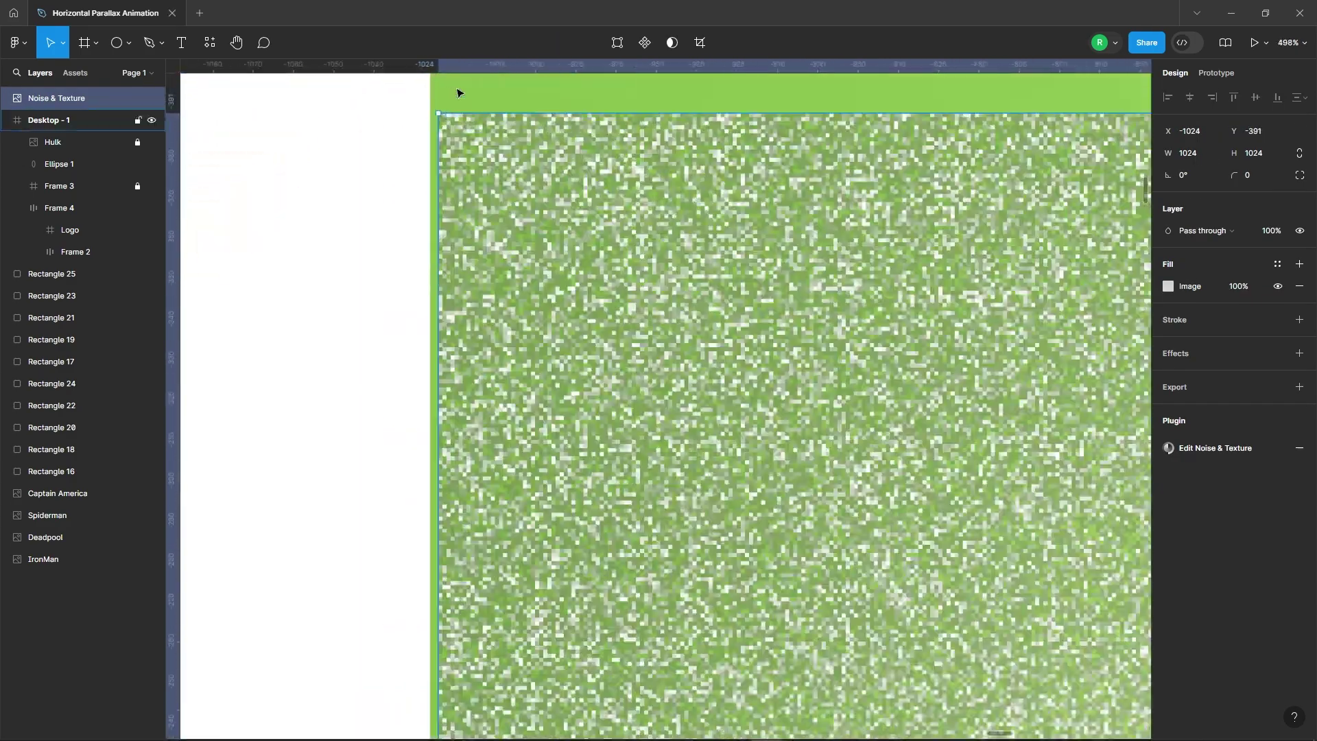
pyautogui.moveTo(505, 420); pyautogui.dragTo(494, 330)
pyautogui.scroll(-8, 271, 278)
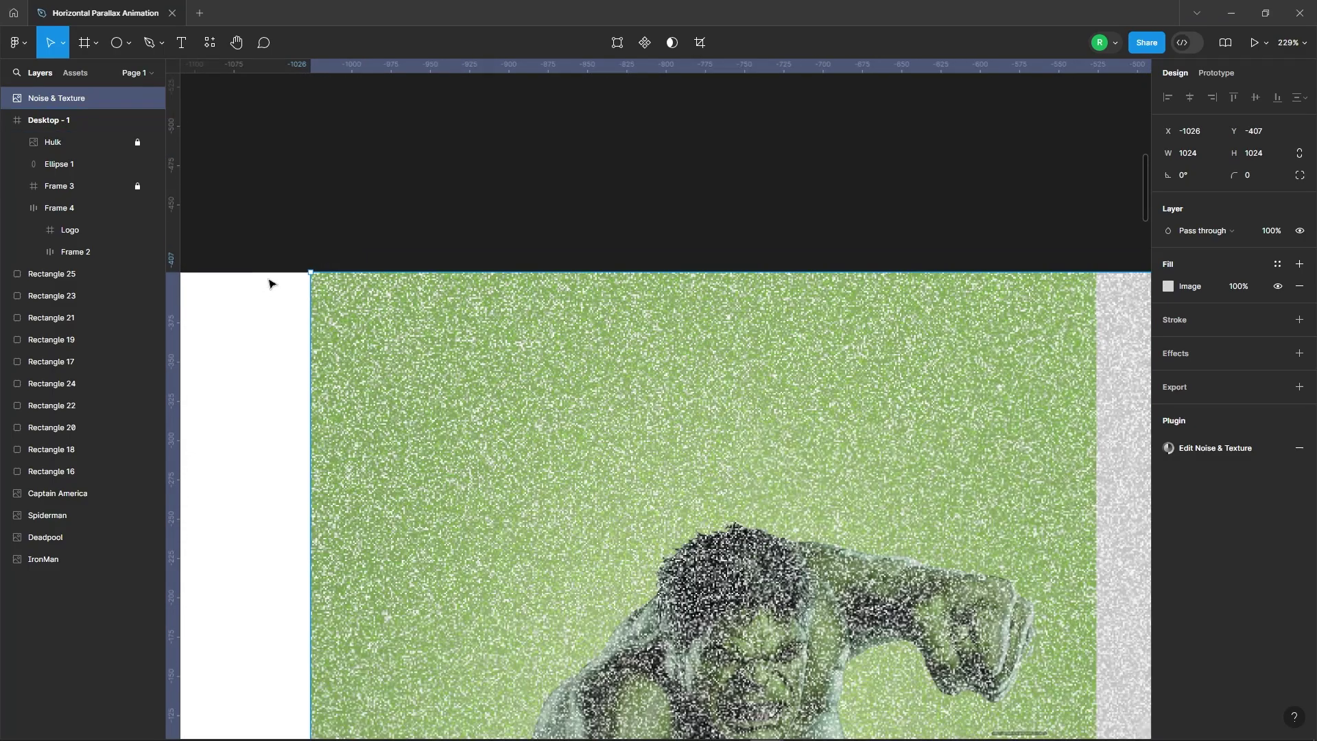
pyautogui.scroll(-5, 606, 341)
pyautogui.moveTo(795, 366)
pyautogui.mouseDown()
pyautogui.moveTo(600, 363)
pyautogui.moveTo(610, 288)
pyautogui.mouseUp()
pyautogui.scroll(5, 609, 350)
pyautogui.scroll(10, 609, 350)
pyautogui.scroll(-10, 723, 192)
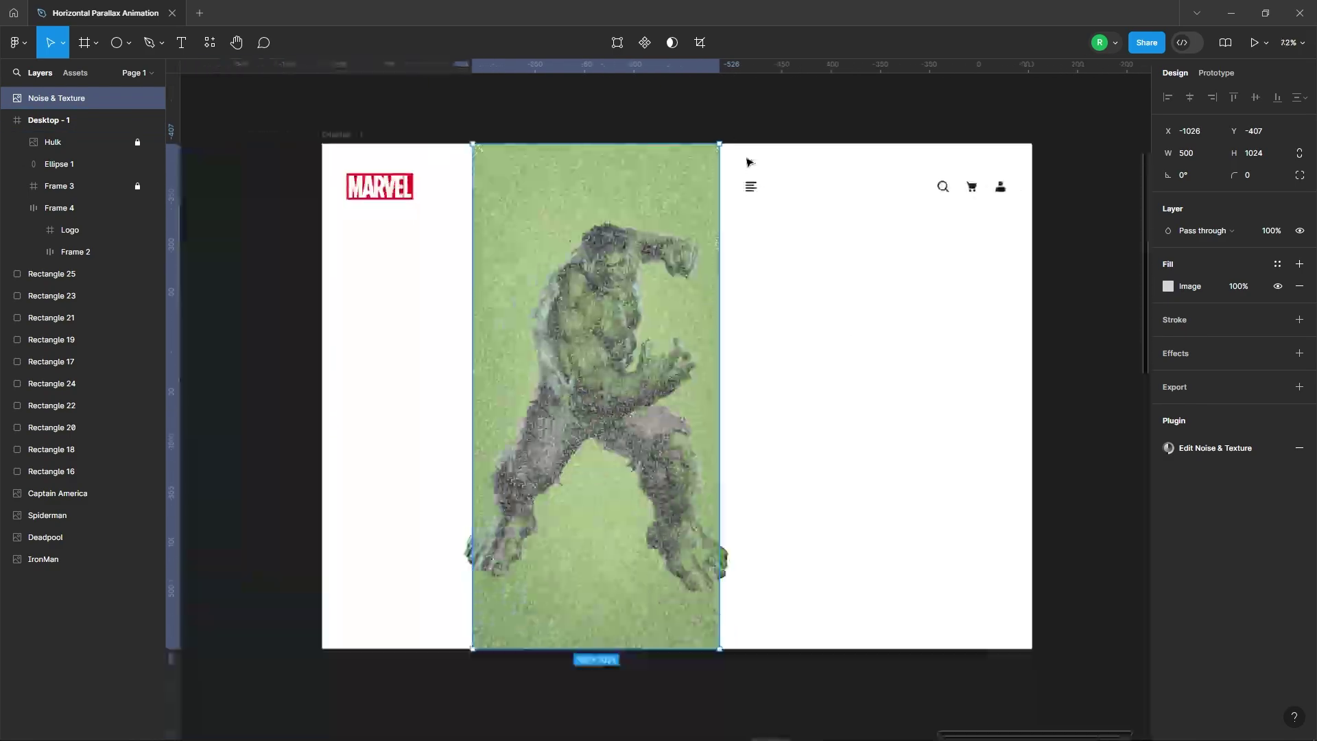
pyautogui.scroll(5, 681, 382)
pyautogui.scroll(4, 747, 452)
pyautogui.scroll(-8, 746, 452)
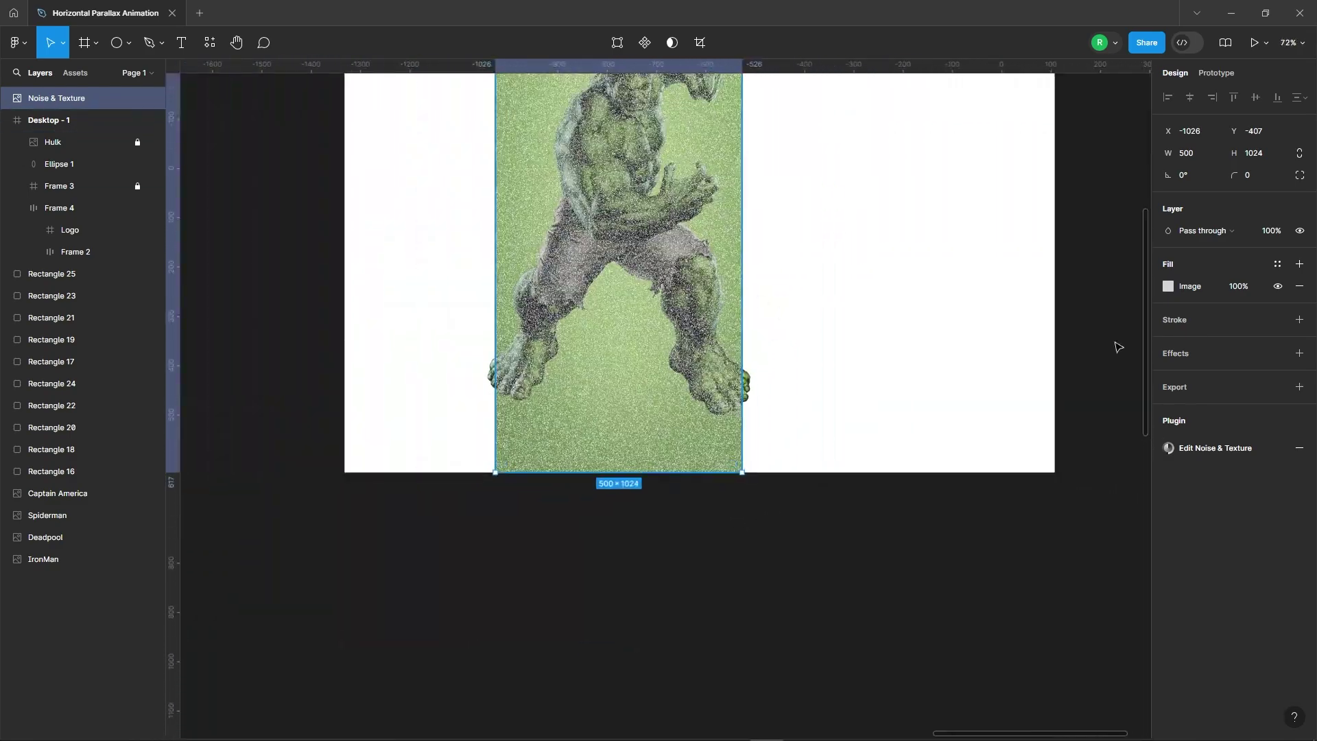
# - Set the noise layer's blend mode to Soft light
pyautogui.click(1206, 233)
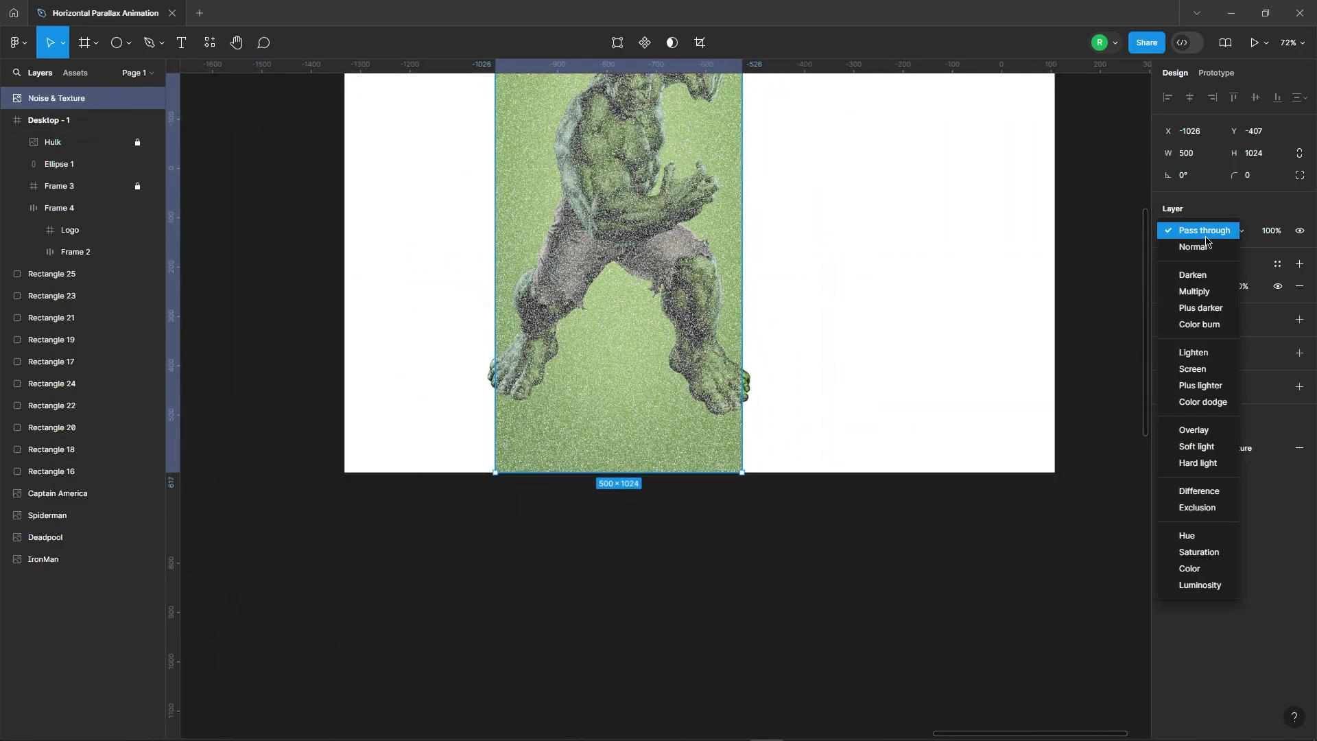
pyautogui.click(1197, 449)
pyautogui.scroll(3, 854, 367)
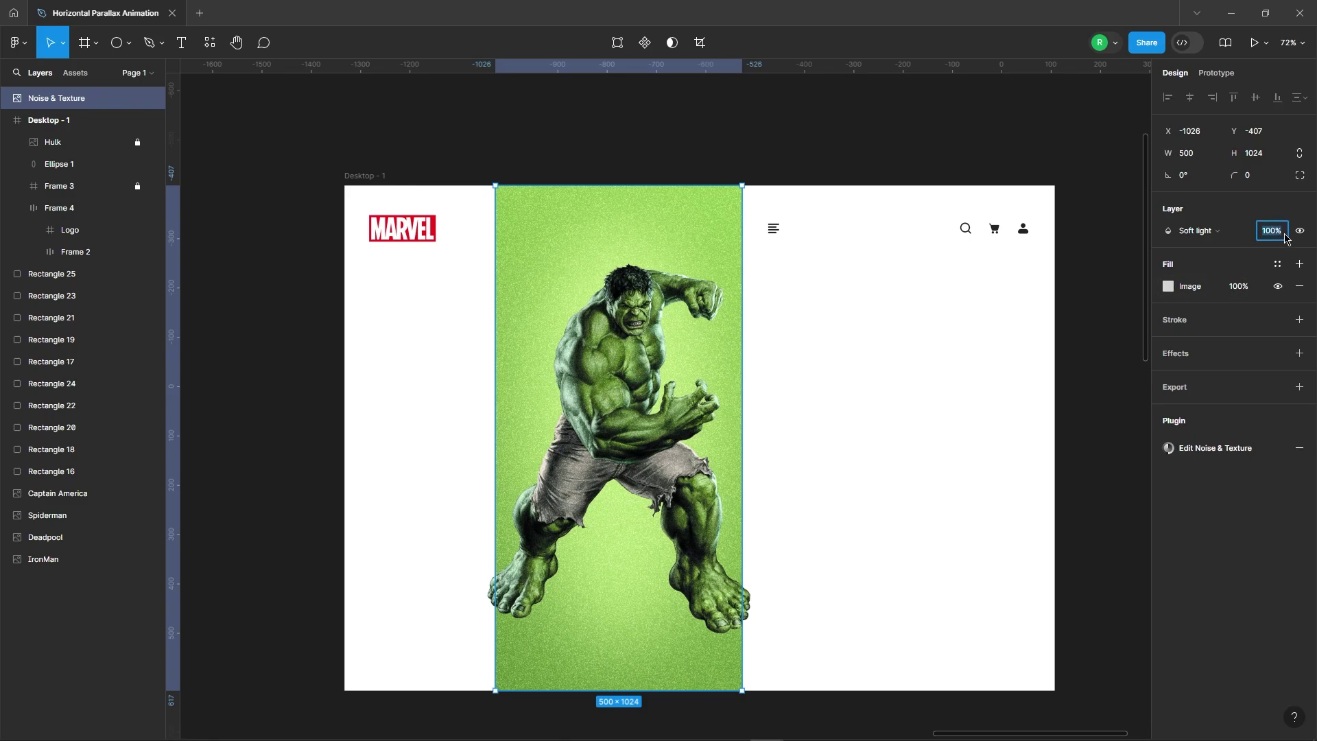
pyautogui.scroll(-1, 759, 417)
pyautogui.click(839, 420)
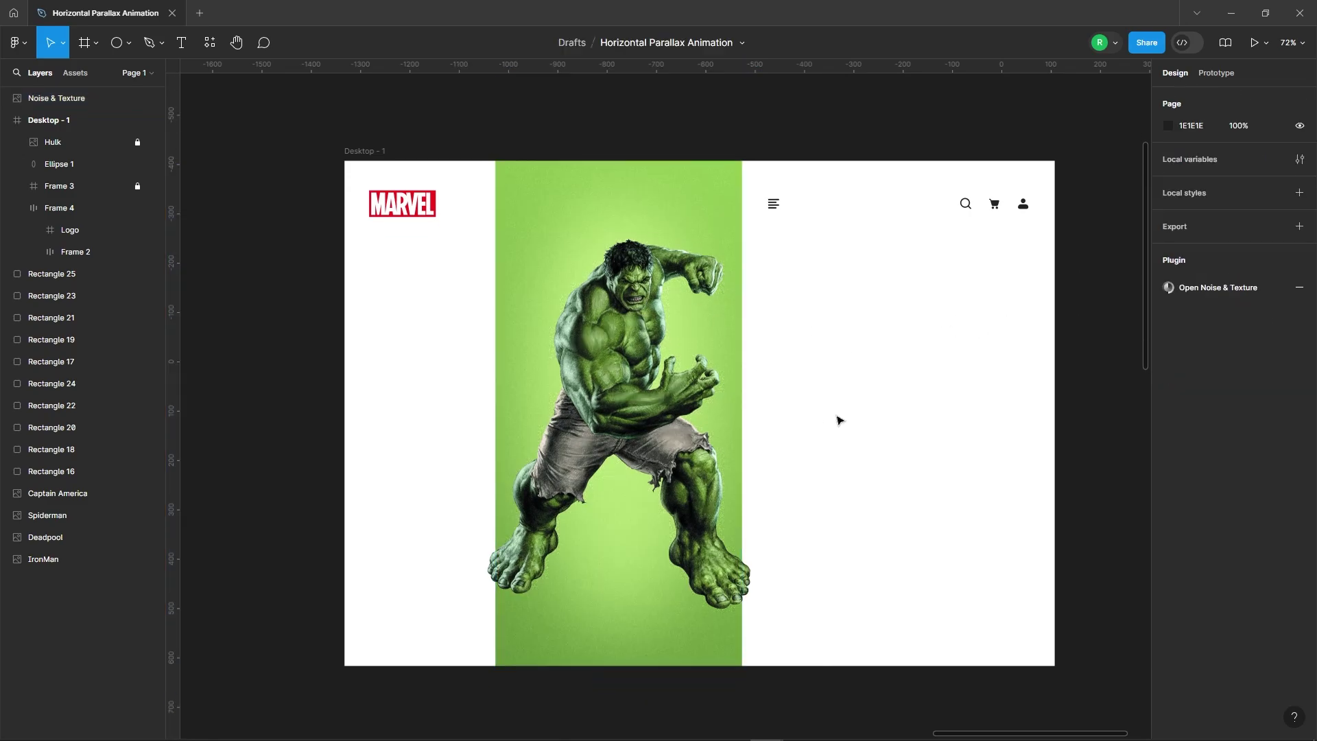
# - Move Noise & Texture into Desktop - 1 below Hulk and group it with Ellipse 1
pyautogui.click(601, 233)
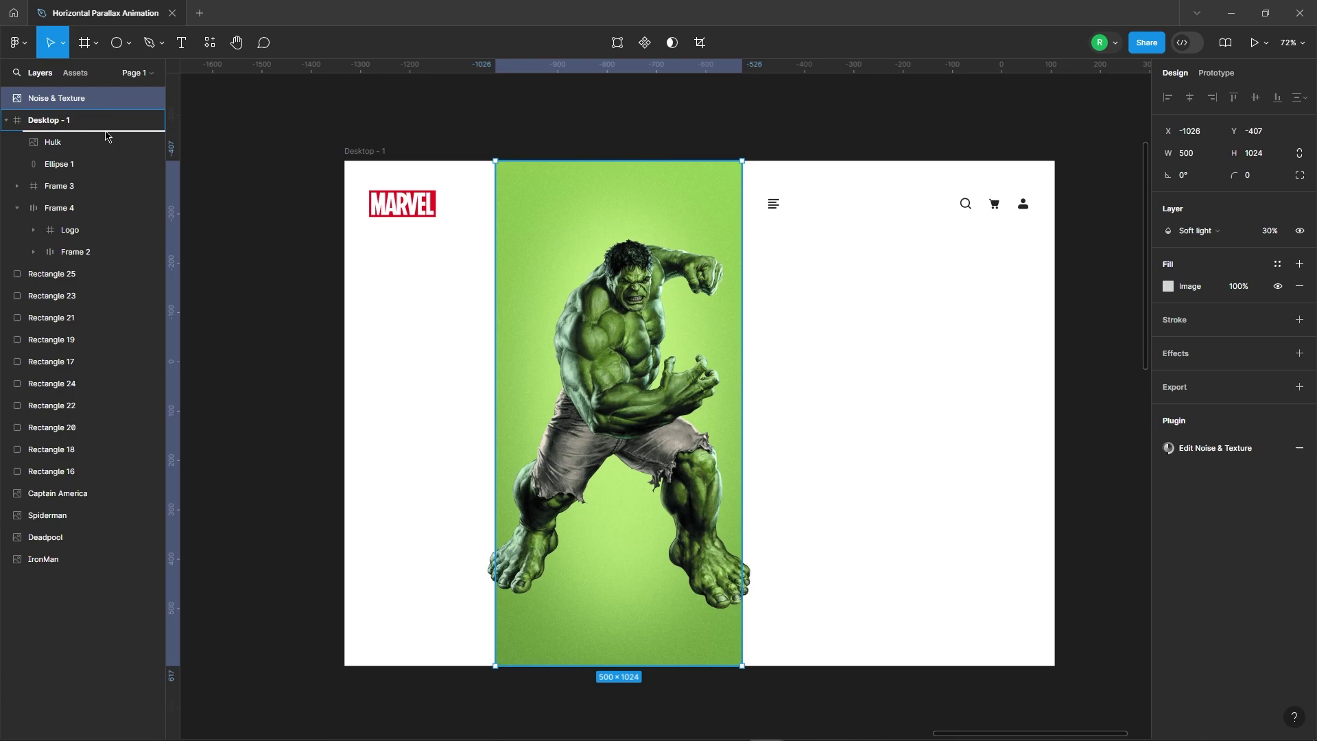
pyautogui.moveTo(107, 135); pyautogui.dragTo(103, 152)
pyautogui.keyDown('shift'); pyautogui.click(80, 165); pyautogui.keyUp('shift')
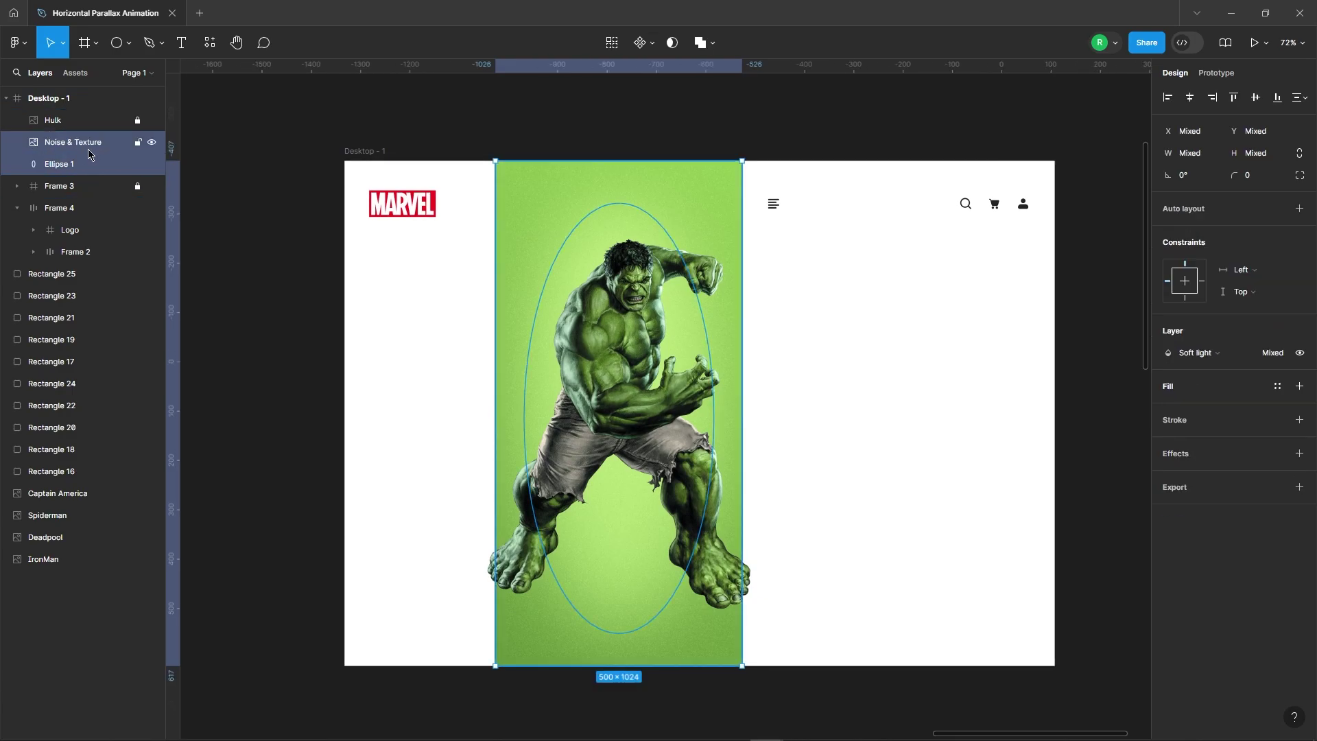
pyautogui.rightClick(97, 151)
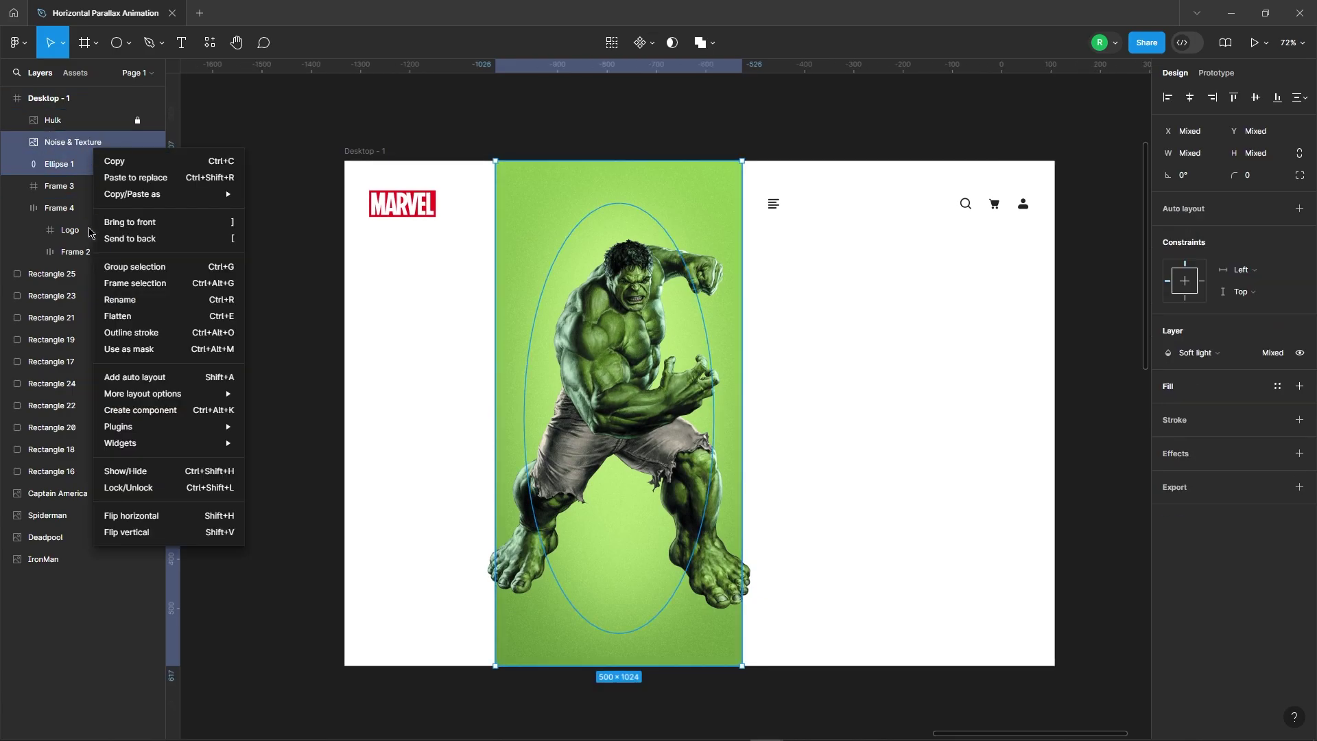
pyautogui.click(134, 266)
# - Unlock the Hulk image layer, then deselect it
pyautogui.click(137, 120)
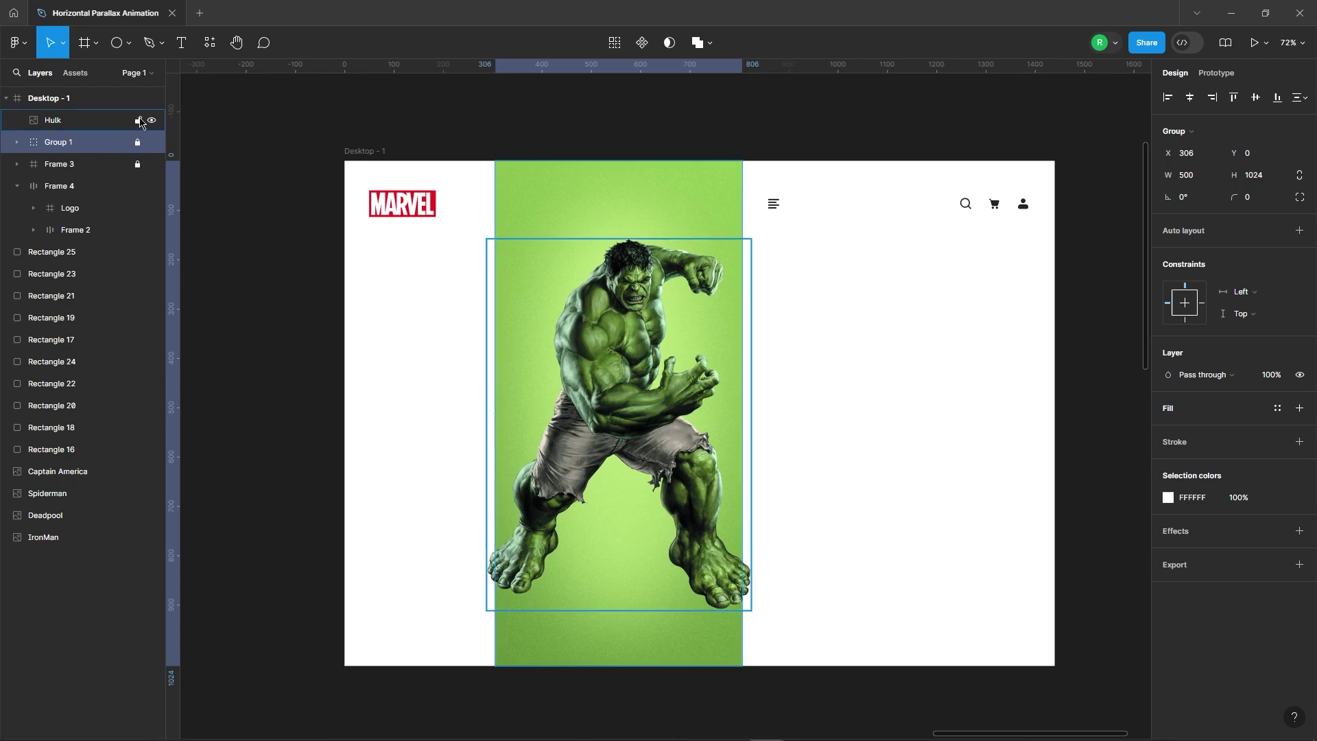
pyautogui.click(437, 323)
pyautogui.click(549, 376)
pyautogui.click(937, 465)
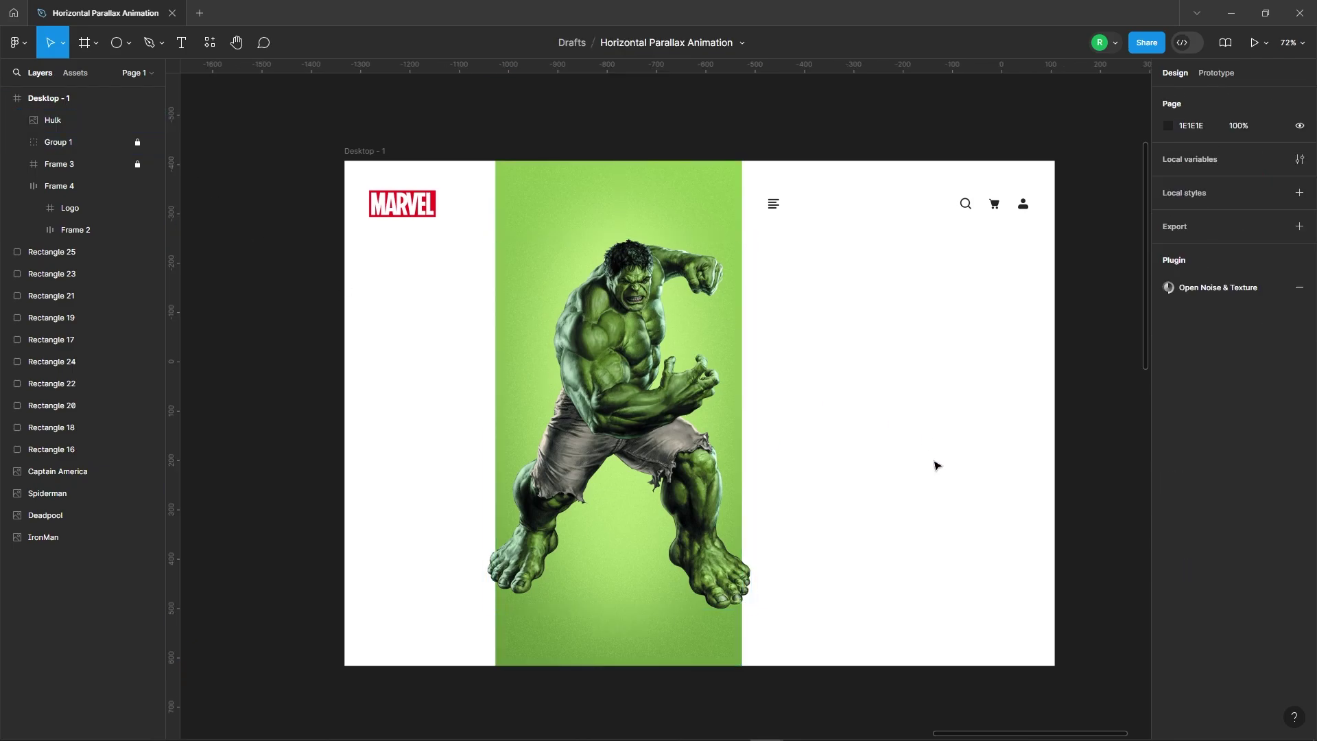
# - Add an uppercase HULK heading in Akira Expanded at size 64 beside the Hulk image
pyautogui.click(816, 275)
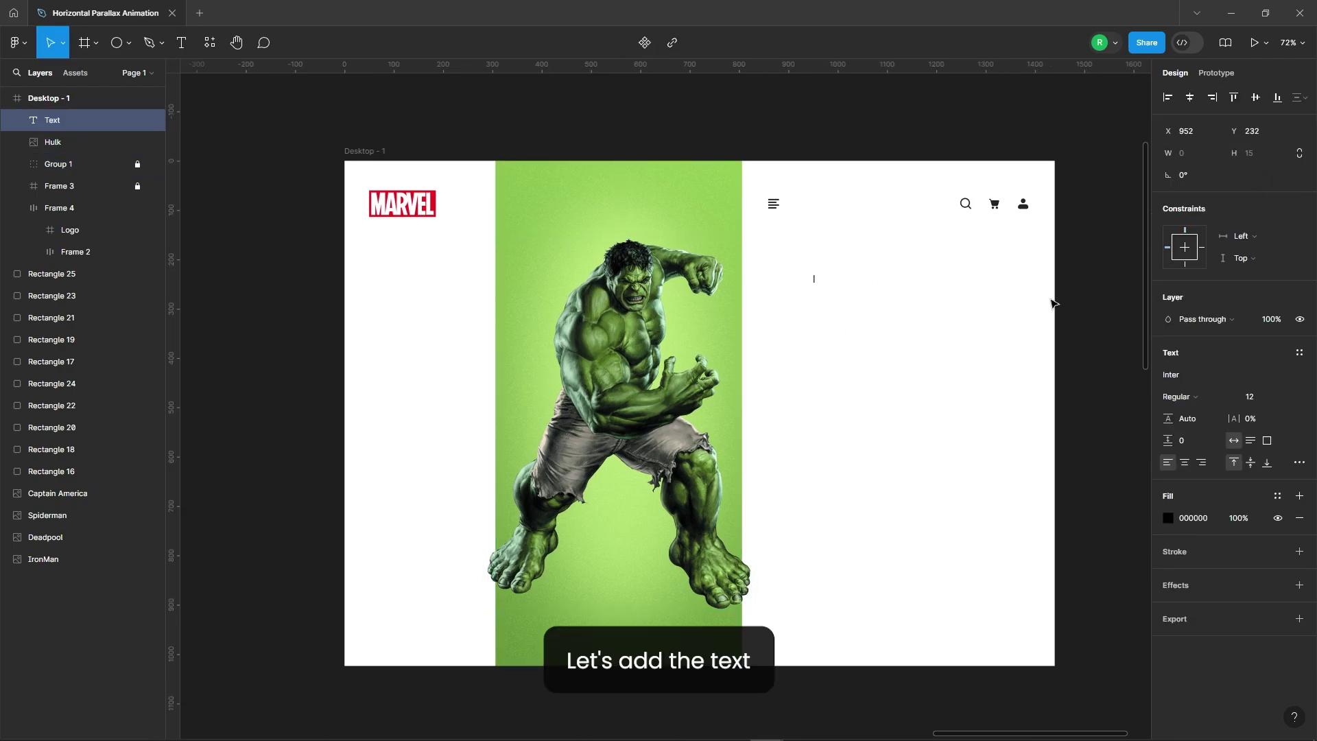
pyautogui.scroll(5, 1056, 301)
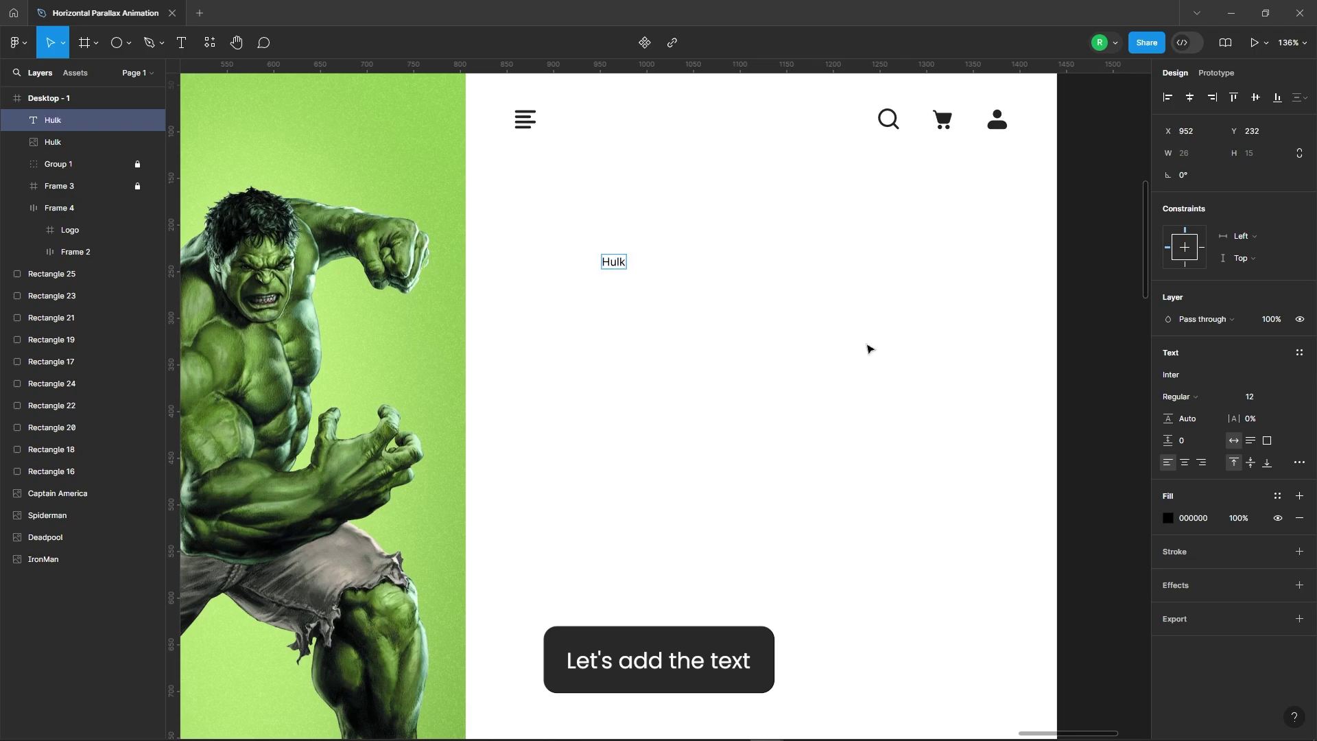
pyautogui.press('Escape')
pyautogui.click(1303, 463)
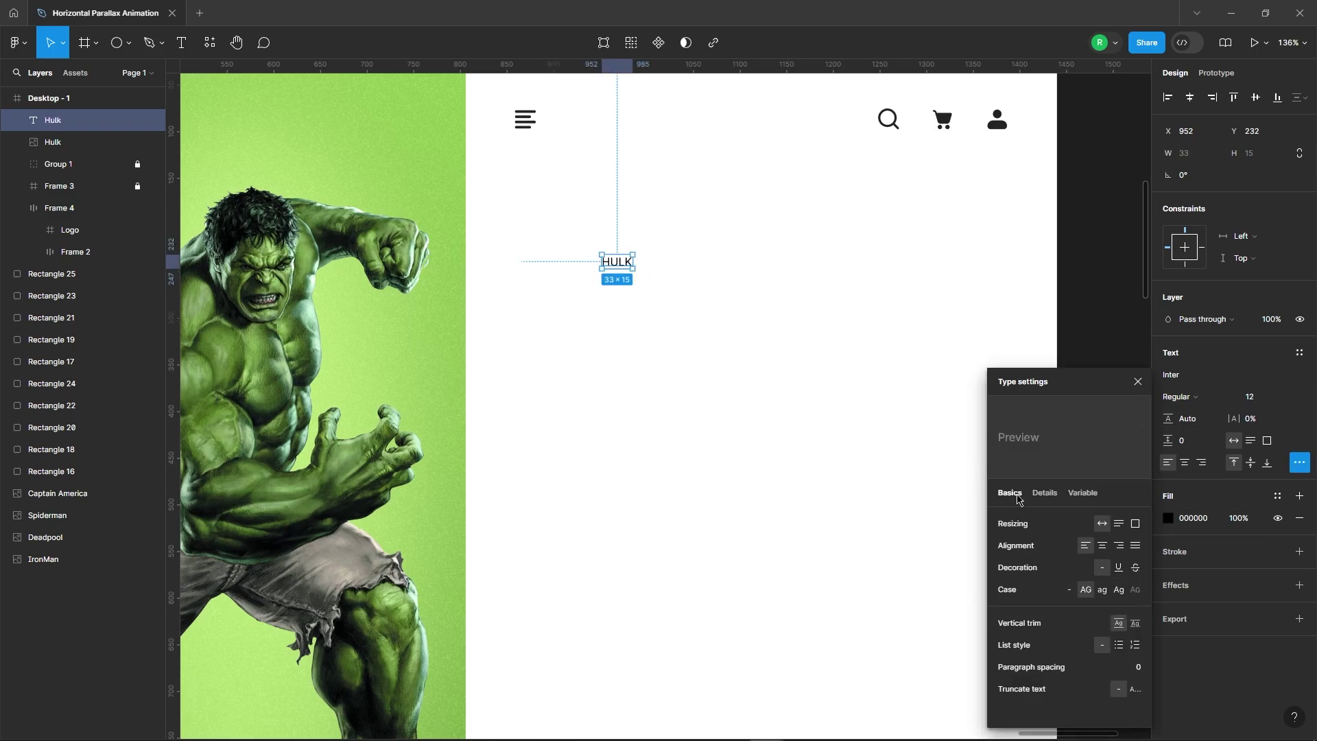
pyautogui.click(1137, 381)
pyautogui.write('ak')
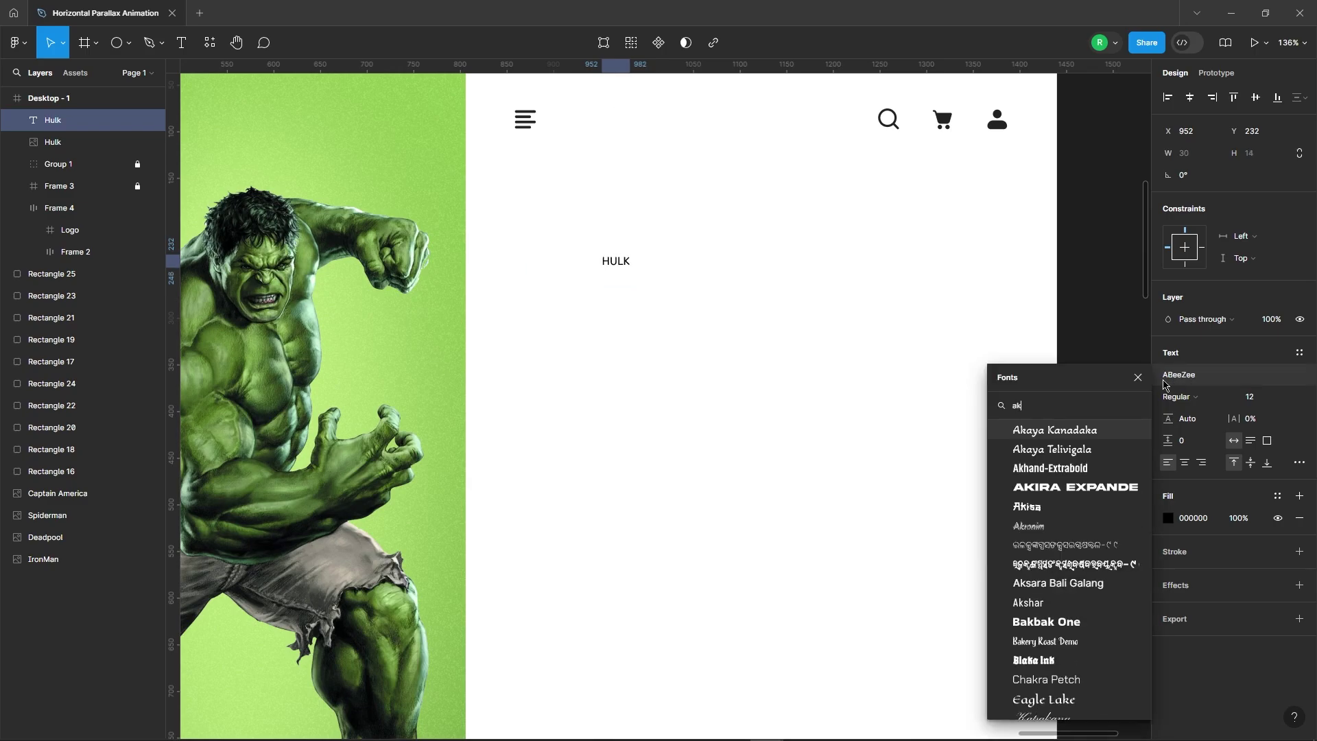
pyautogui.write('ira')
pyautogui.click(1099, 437)
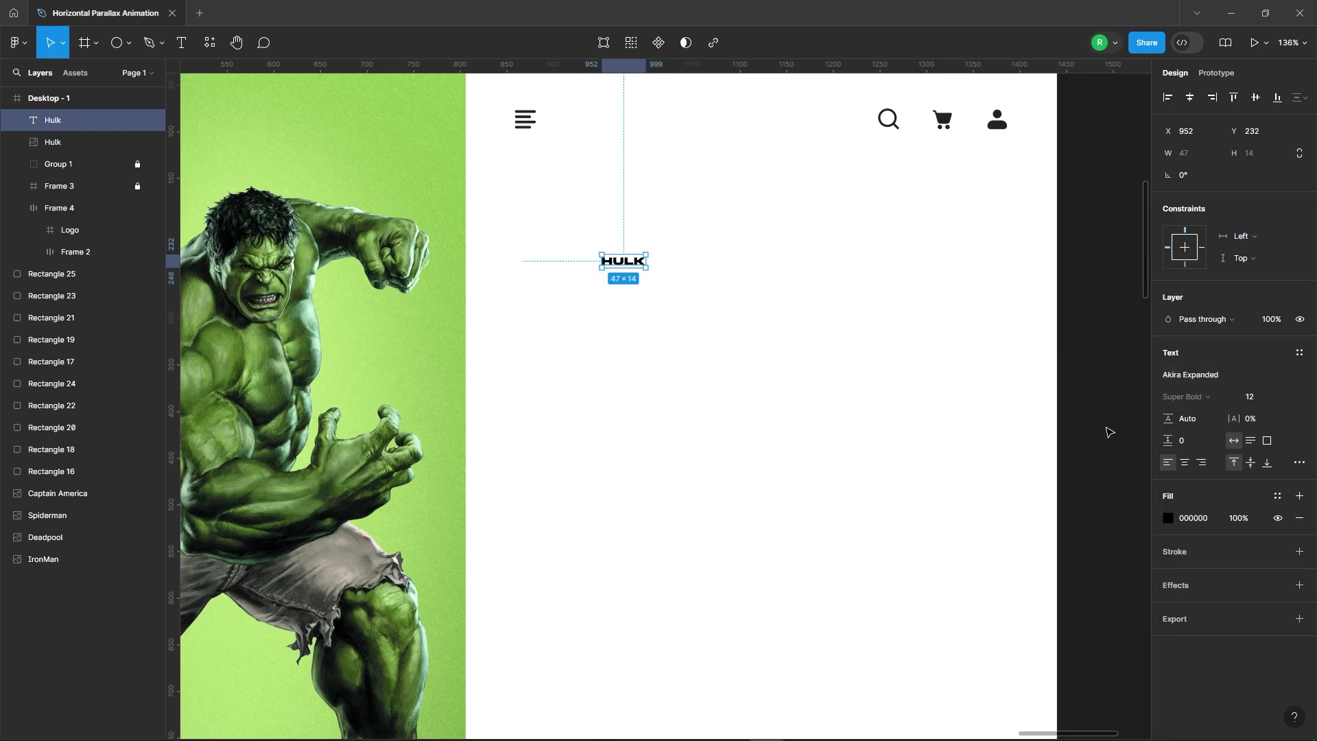
pyautogui.press('Tab')
pyautogui.write('64')
pyautogui.press('Return')
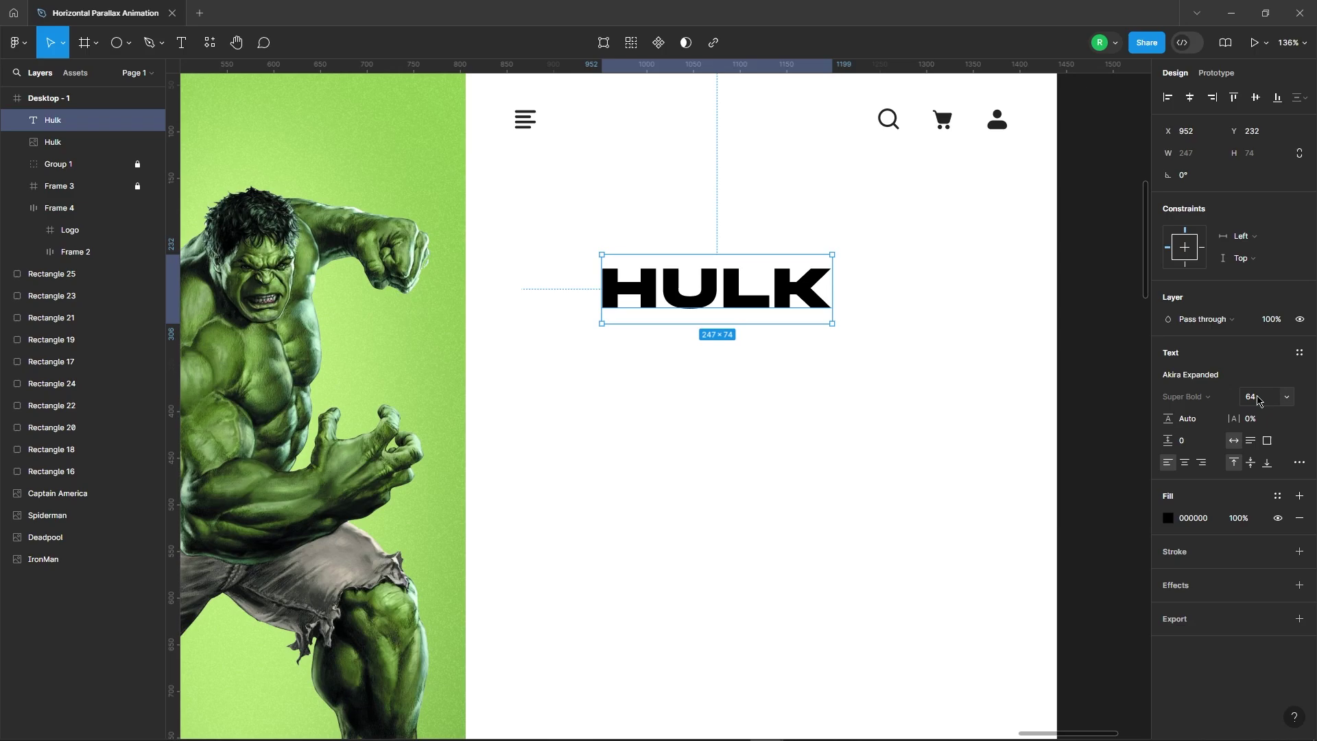
pyautogui.hotkey('shift', '0')
# - Align the HULK heading with the menu icon and paste the Hulk description text
pyautogui.click(697, 350)
pyautogui.click(724, 312)
pyautogui.moveTo(724, 312); pyautogui.dragTo(658, 312)
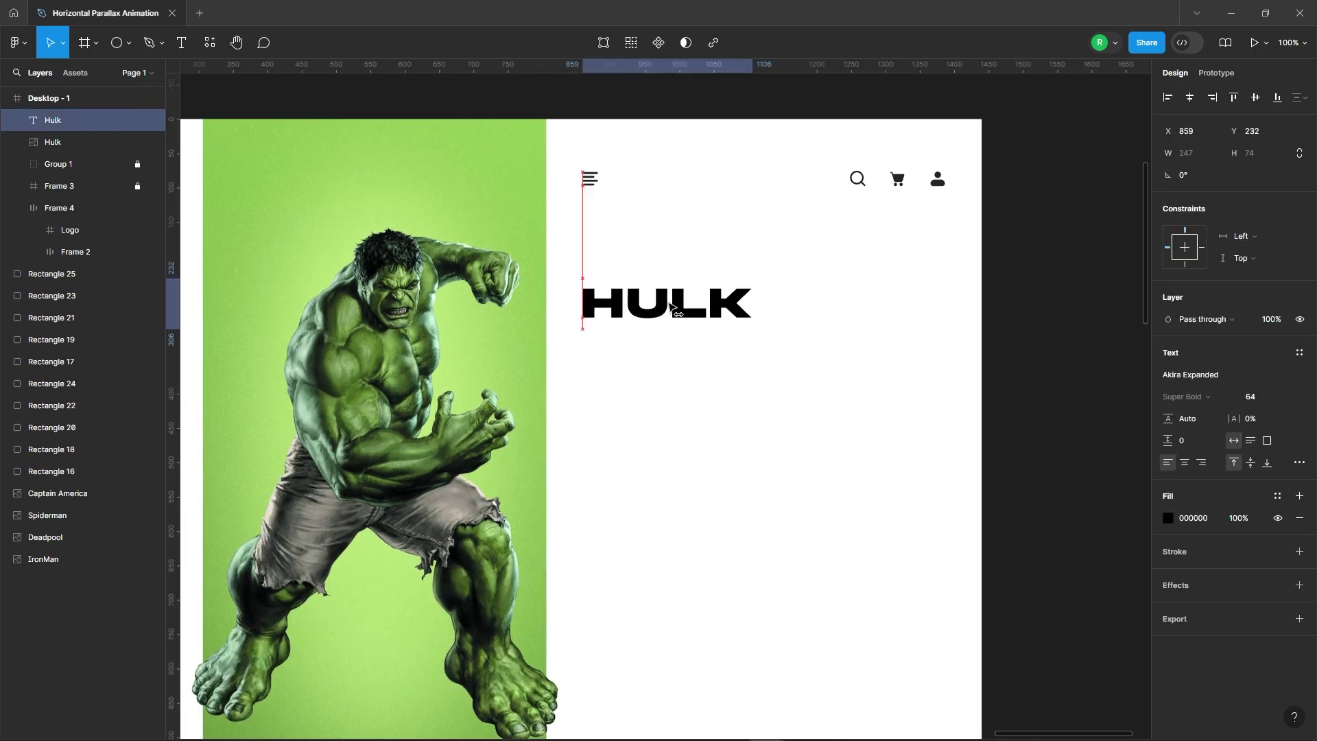
pyautogui.click(693, 399)
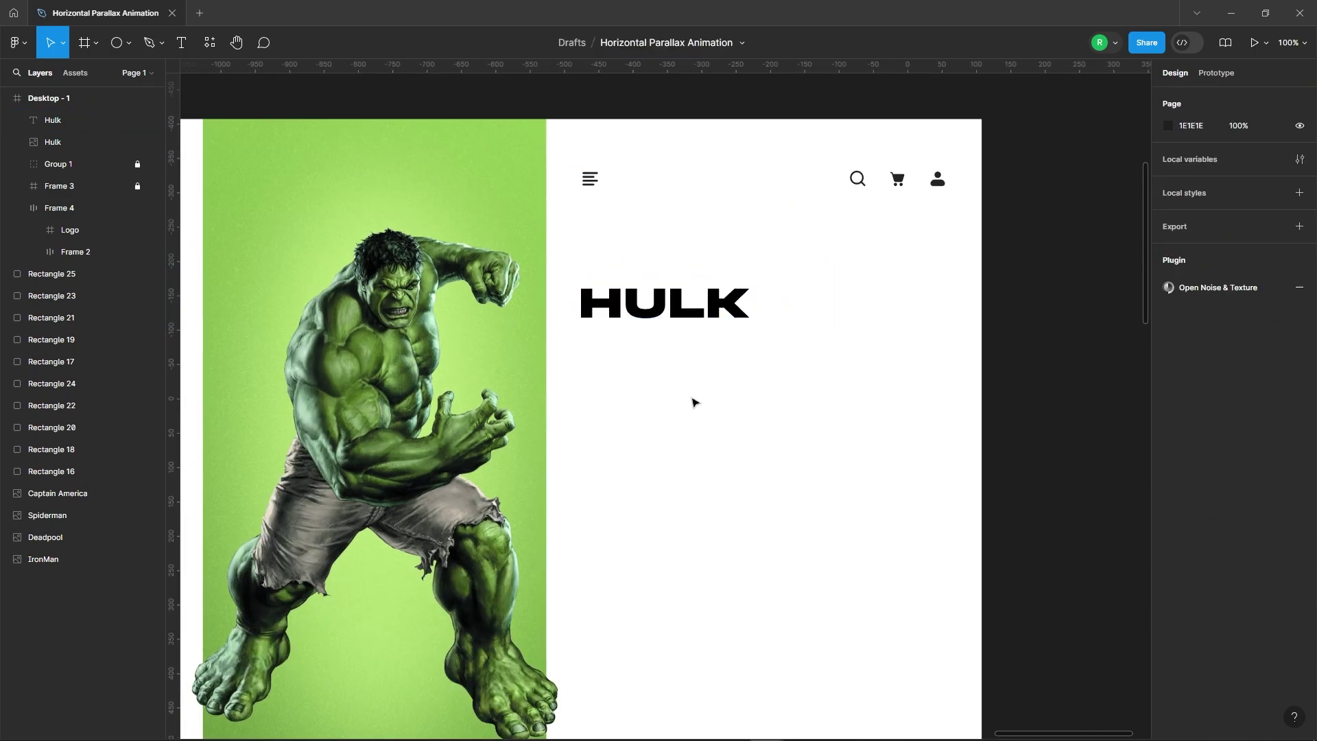
pyautogui.scroll(-1, 706, 394)
pyautogui.hotkey('shift', '1')
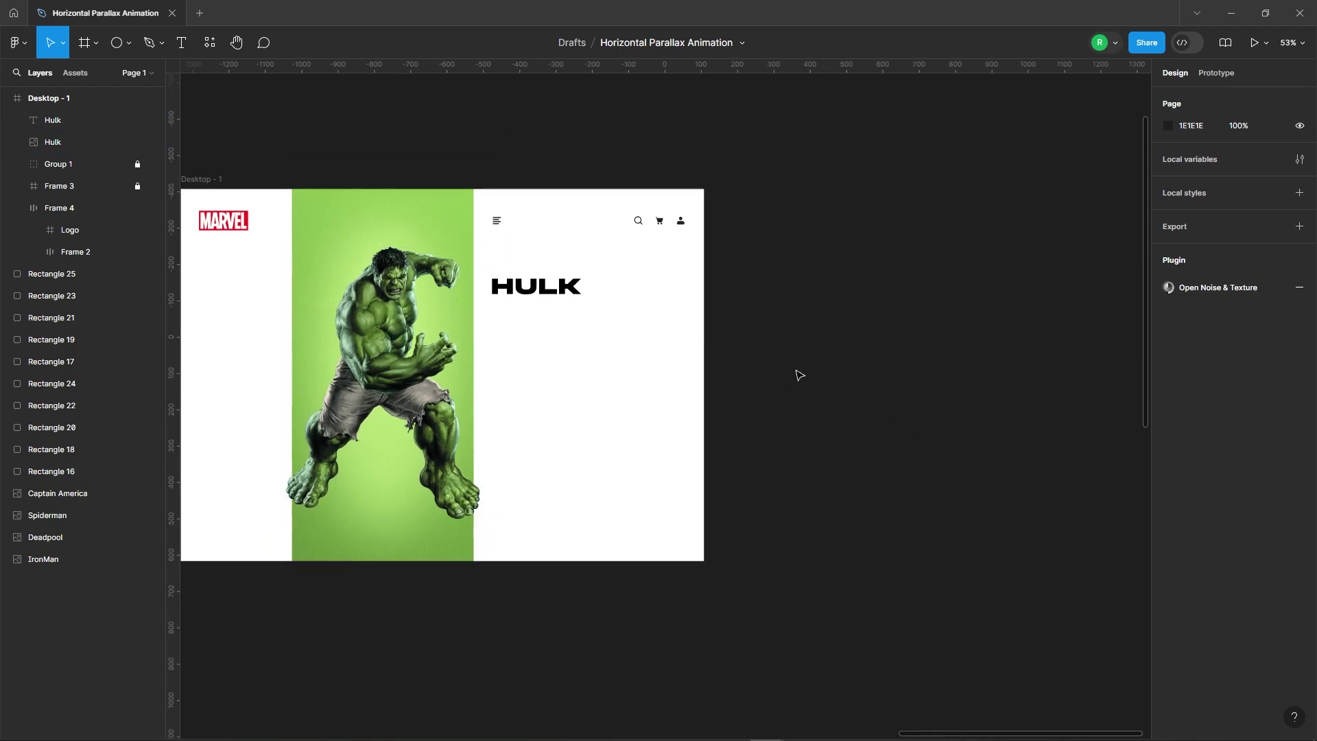
pyautogui.hotkey('ctrl', 'v')
# - Make the description text fill black (000000)
pyautogui.click(1168, 429)
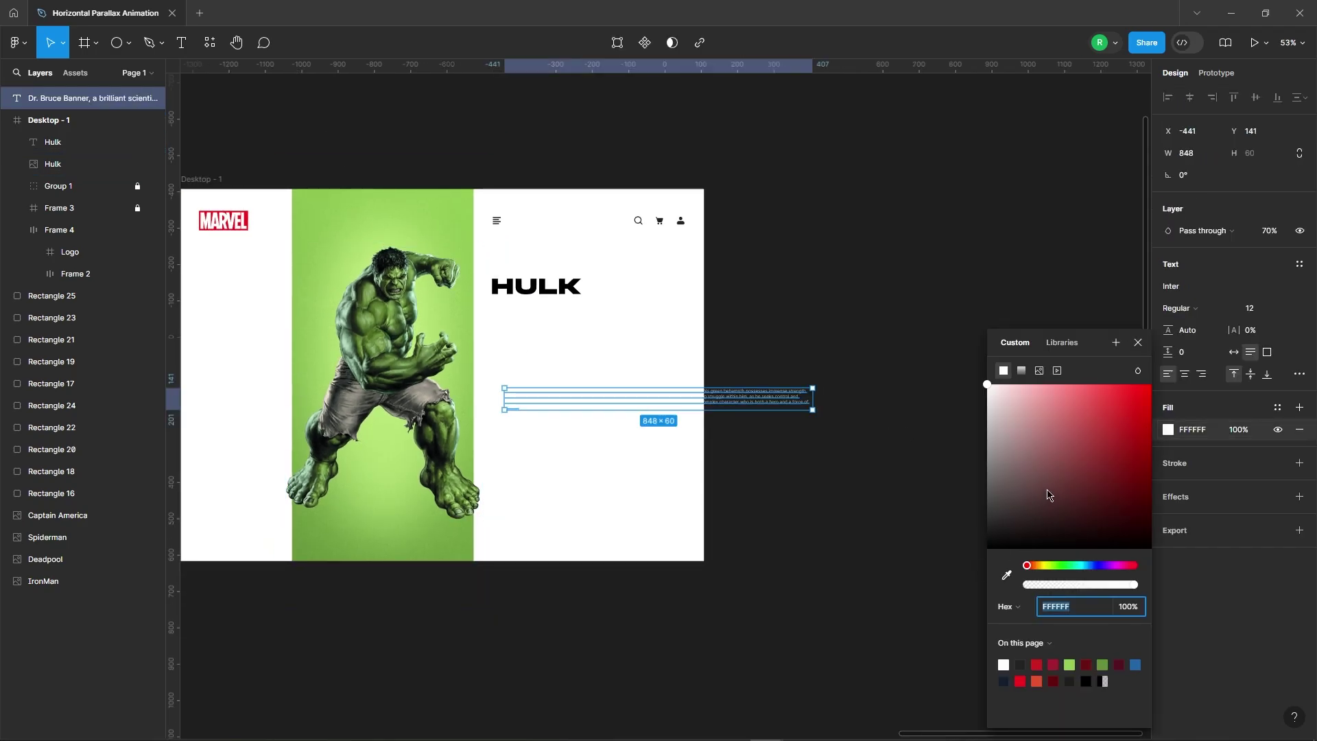
pyautogui.moveTo(1049, 494); pyautogui.dragTo(986, 549)
pyautogui.click(1138, 343)
pyautogui.click(917, 420)
# - Place the description under the HULK heading, 480 wide, inside the Desktop - 1 frame
pyautogui.click(634, 406)
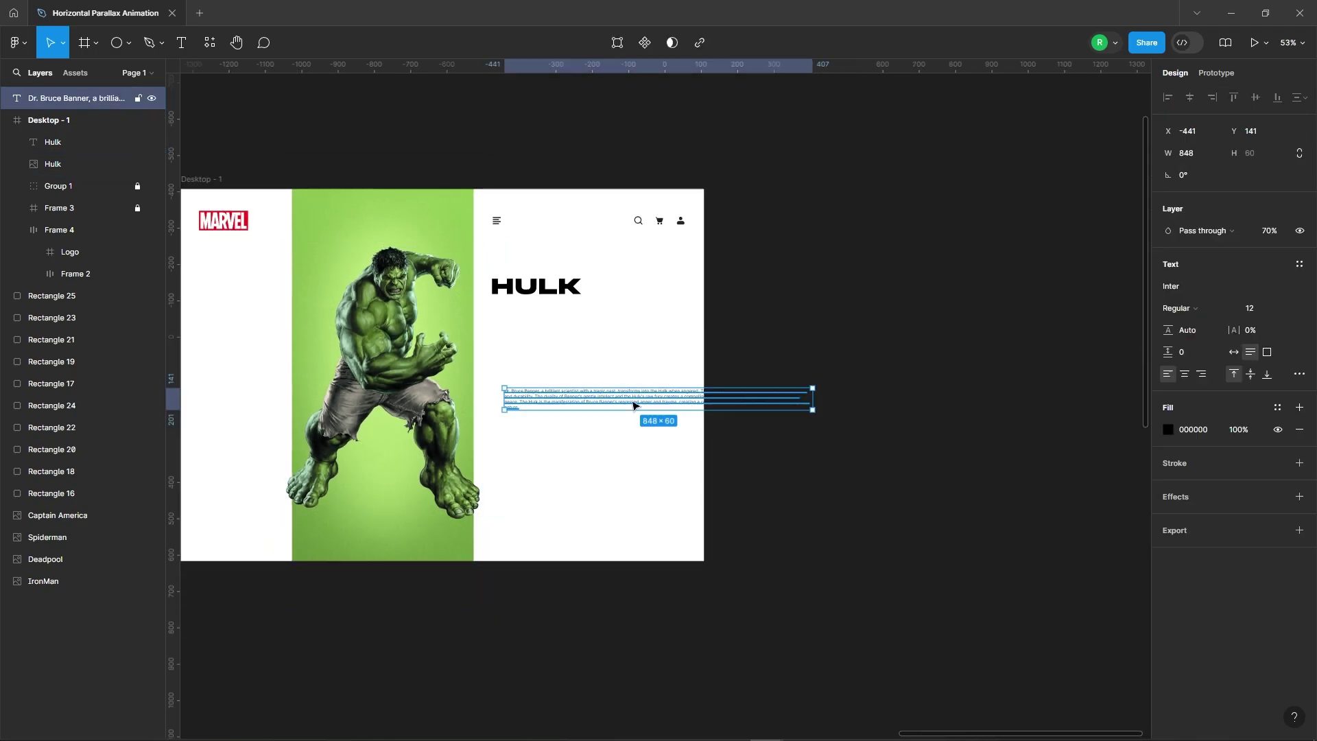
pyautogui.moveTo(599, 395); pyautogui.dragTo(595, 319)
pyautogui.keyDown('ctrl'); pyautogui.scroll(5, 672, 322); pyautogui.keyUp('ctrl')
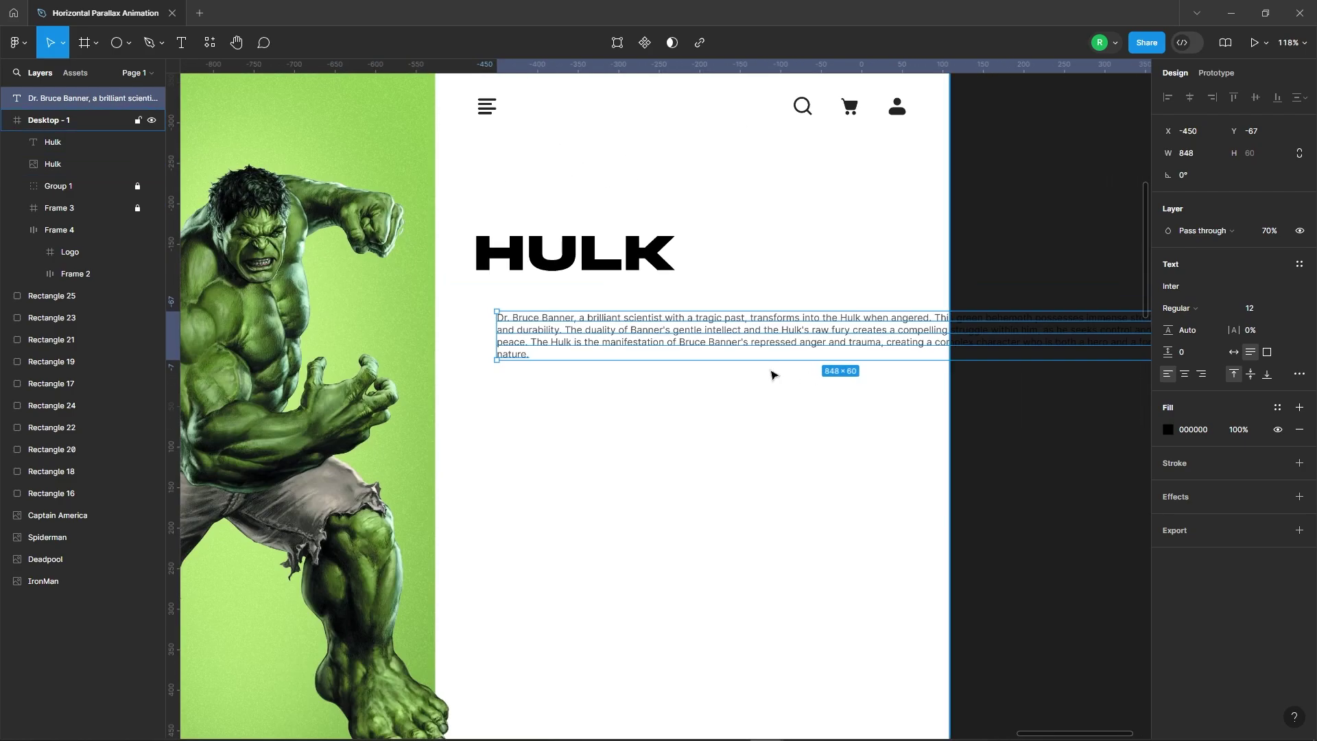
pyautogui.keyDown('ctrl'); pyautogui.scroll(-3, 621, 371); pyautogui.keyUp('ctrl')
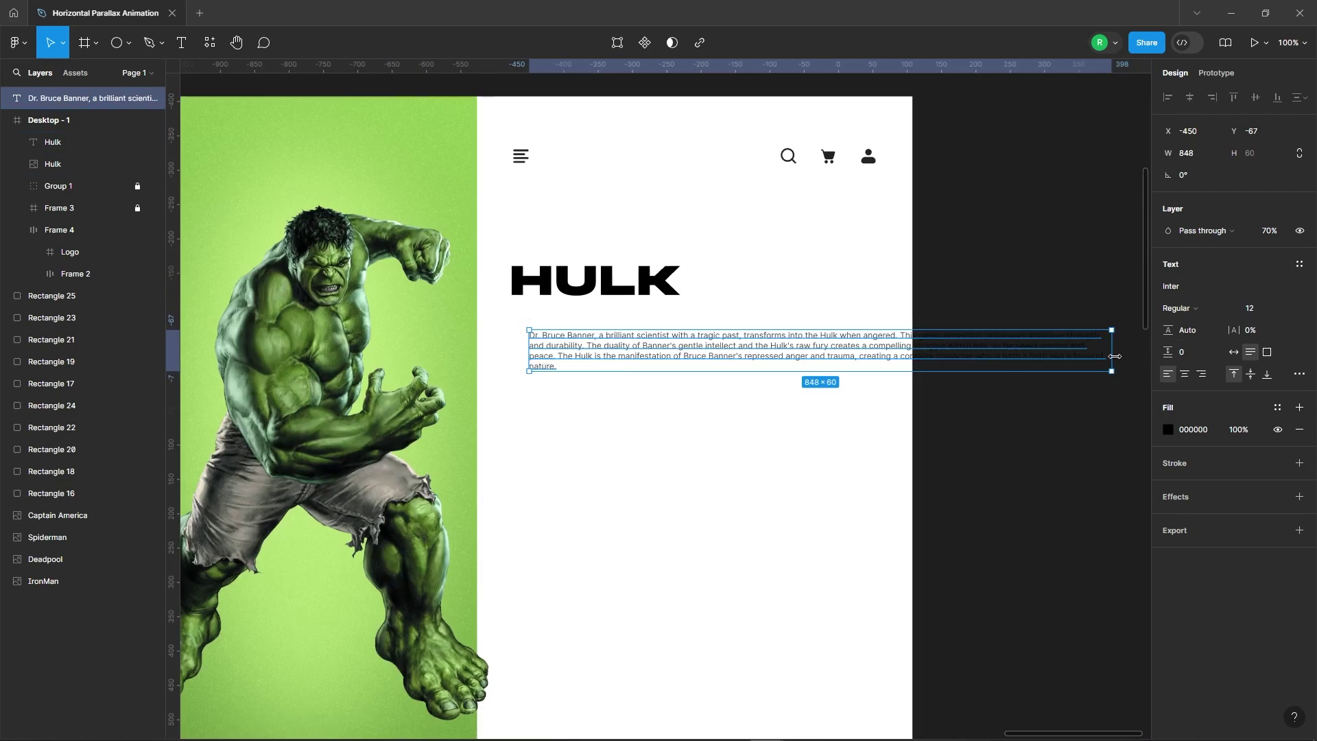
pyautogui.moveTo(1115, 356); pyautogui.dragTo(858, 356)
pyautogui.keyDown('ctrl'); pyautogui.scroll(3, 589, 303); pyautogui.keyUp('ctrl')
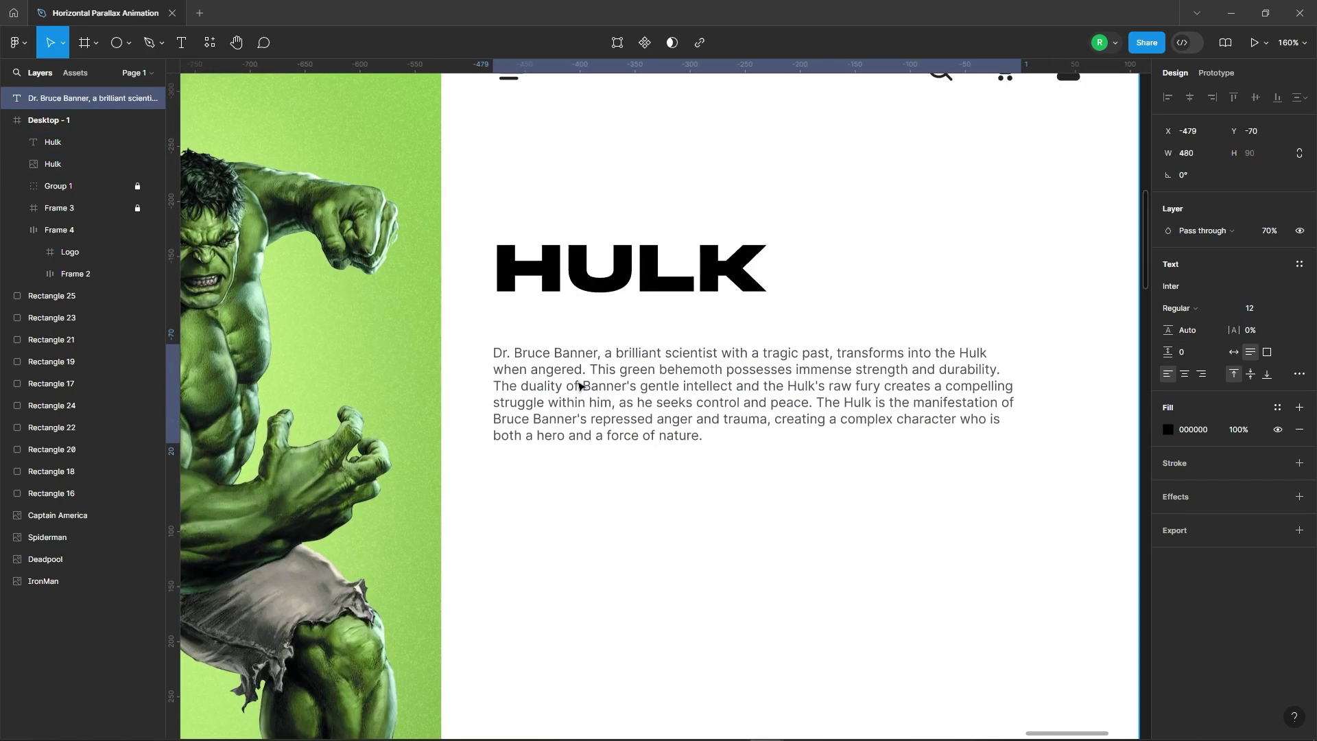
pyautogui.moveTo(580, 386); pyautogui.dragTo(586, 360)
pyautogui.scroll(1, 532, 417)
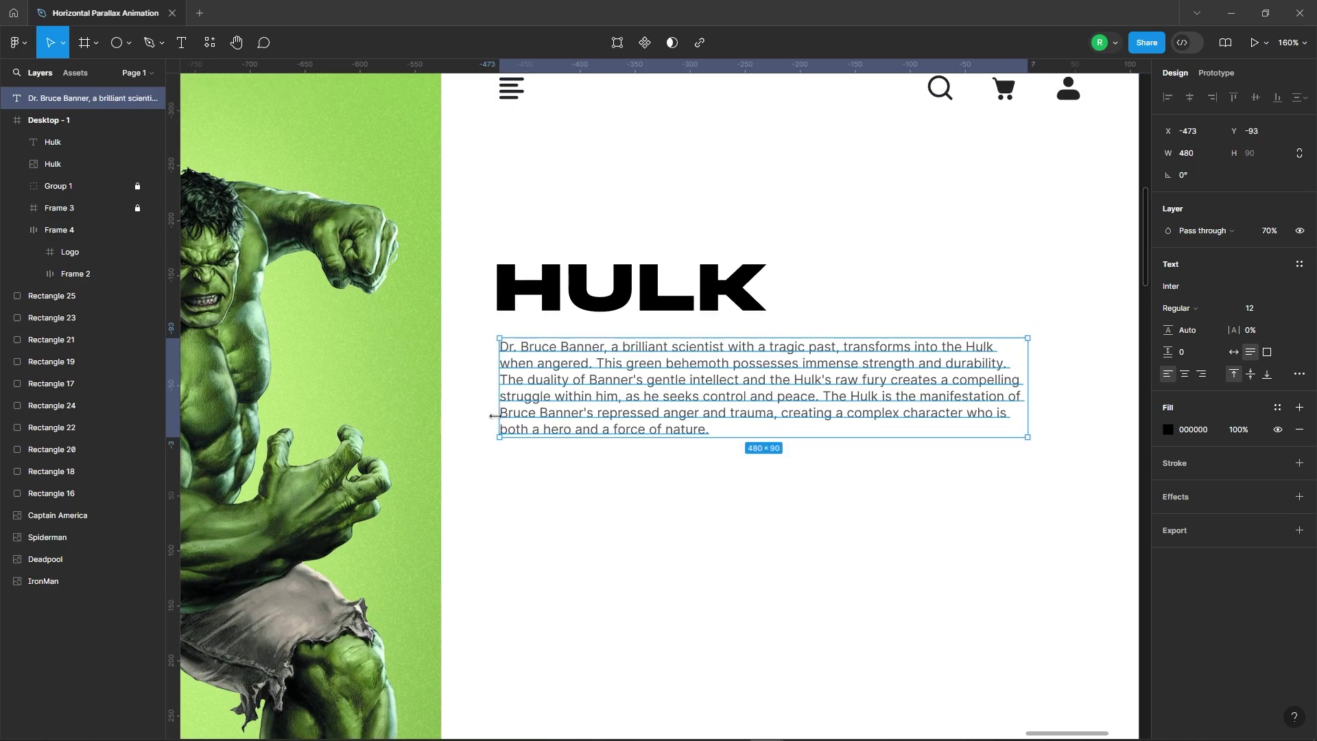
pyautogui.moveTo(635, 426); pyautogui.dragTo(634, 436)
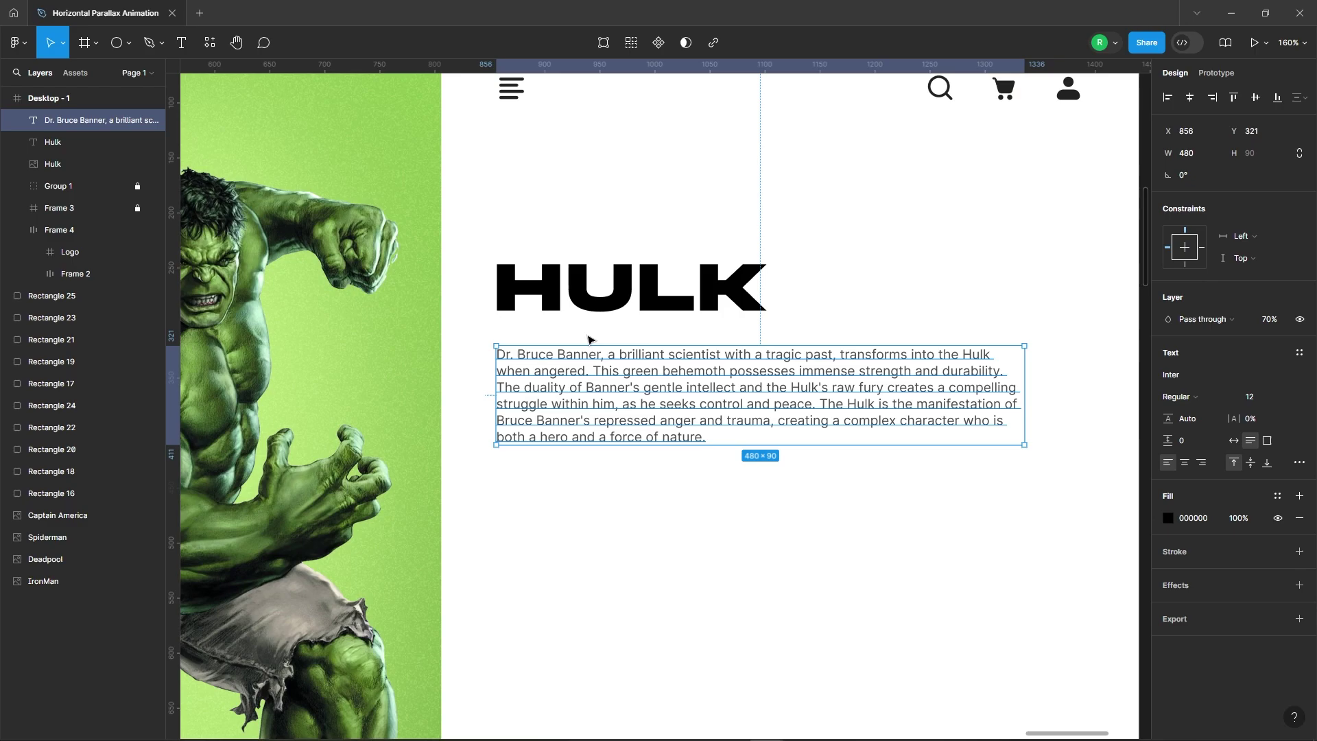
# - Style the description as Manrope 20 with 35 line height and 3% letter spacing
pyautogui.click(1177, 376)
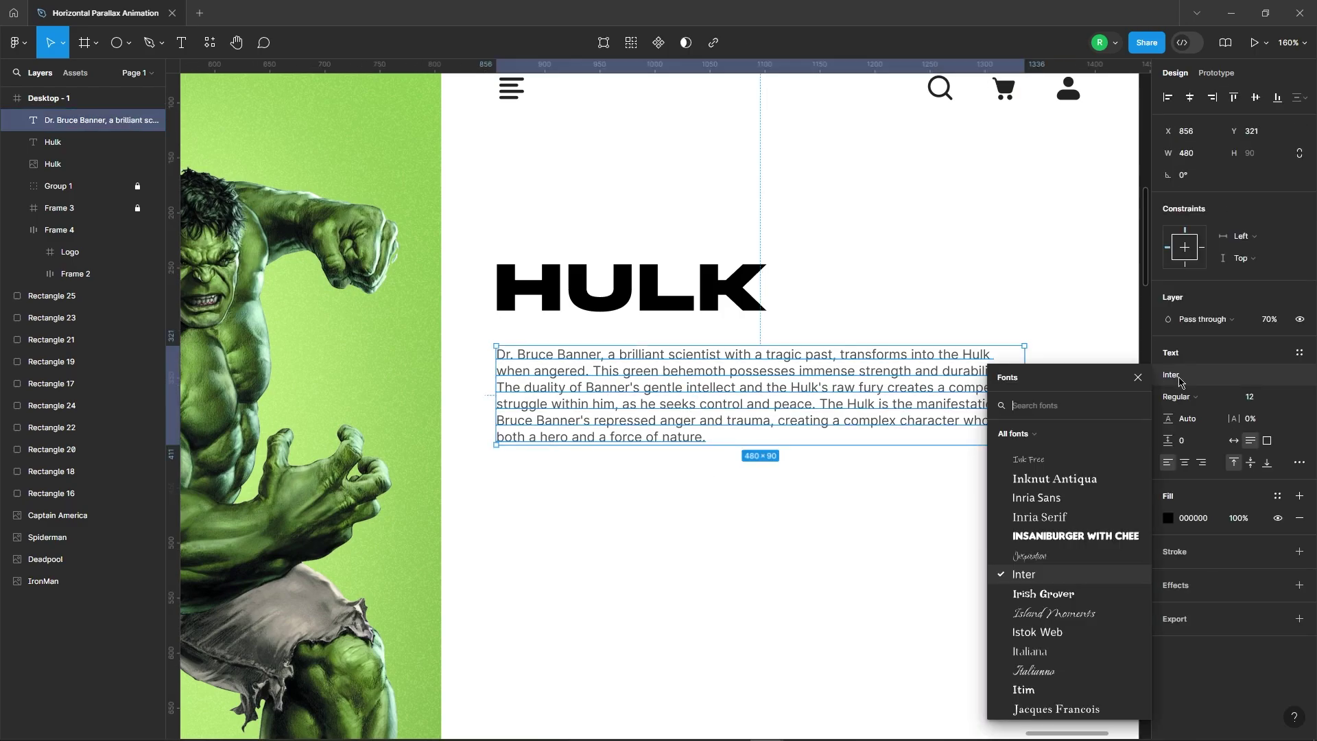
pyautogui.write('manrope')
pyautogui.press('Return')
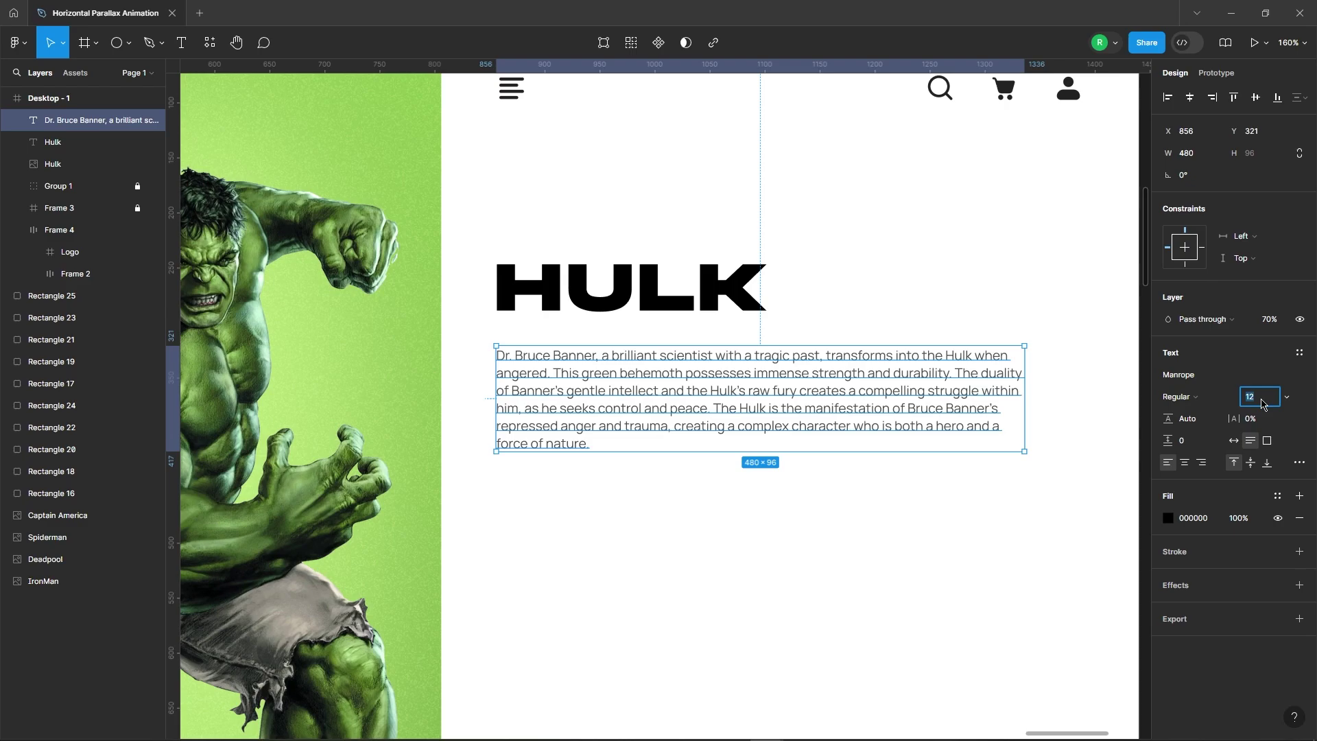
pyautogui.write('20')
pyautogui.press('Return')
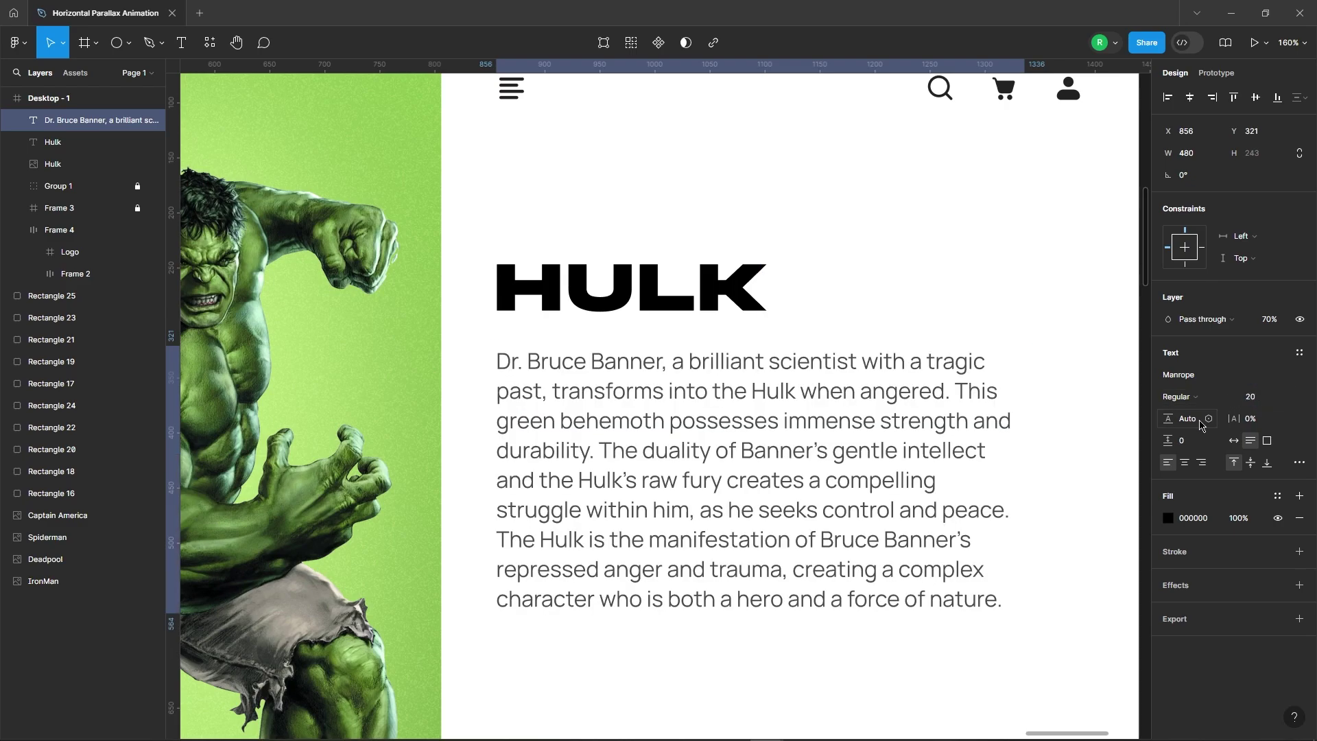
pyautogui.click(1200, 421)
pyautogui.write('35')
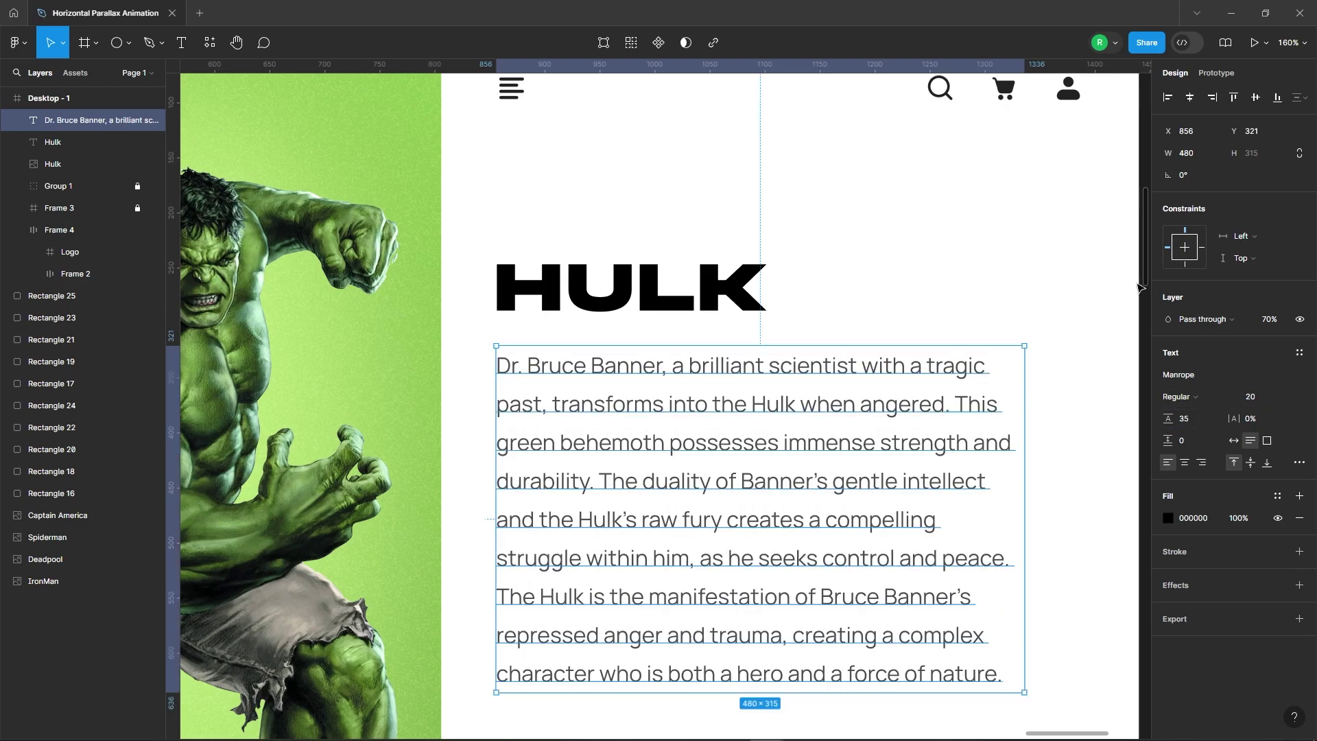
pyautogui.press('Up')
pyautogui.press('Up')
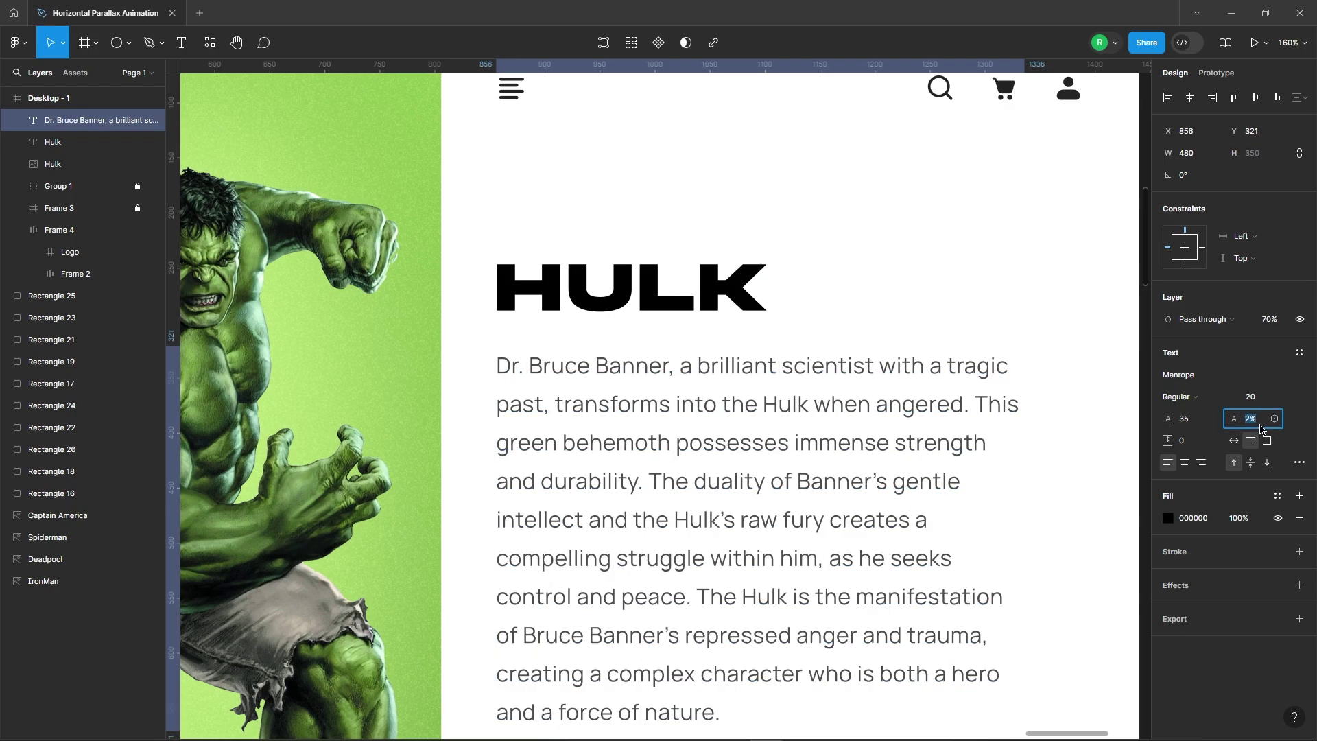
pyautogui.press('Up')
pyautogui.scroll(-3, 649, 304)
# - Widen the description paragraph box across more columns
pyautogui.click(773, 244)
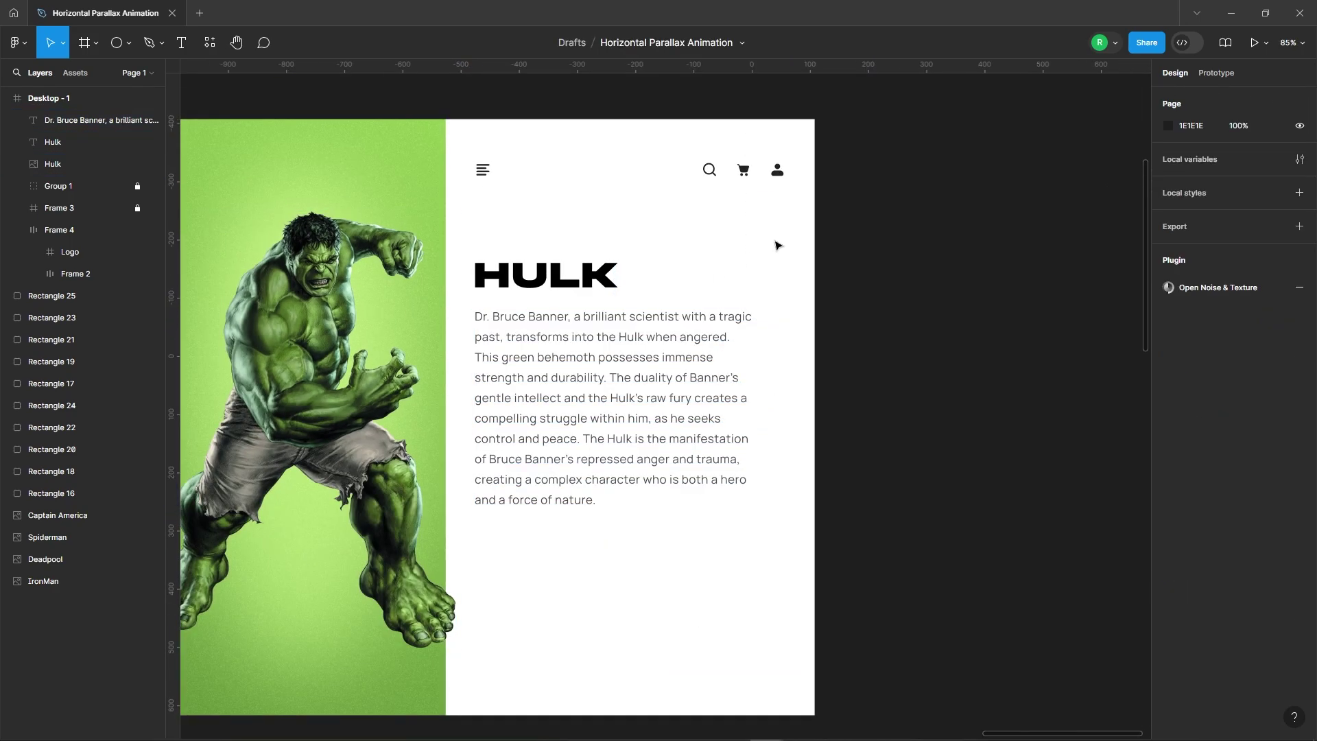
pyautogui.click(604, 391)
pyautogui.moveTo(824, 393); pyautogui.dragTo(863, 392)
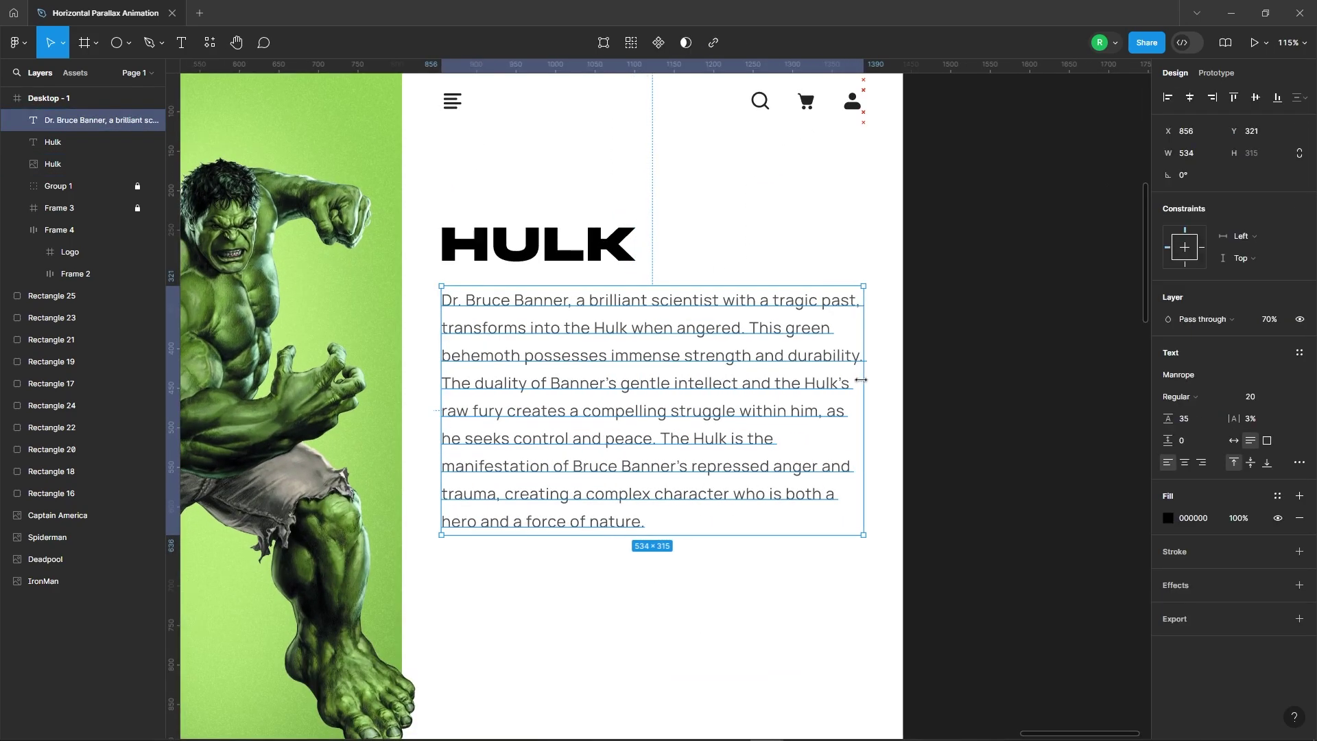
pyautogui.click(830, 253)
# - Add a column layout grid to the frame and snap the paragraph's right edge to a column
pyautogui.click(1298, 289)
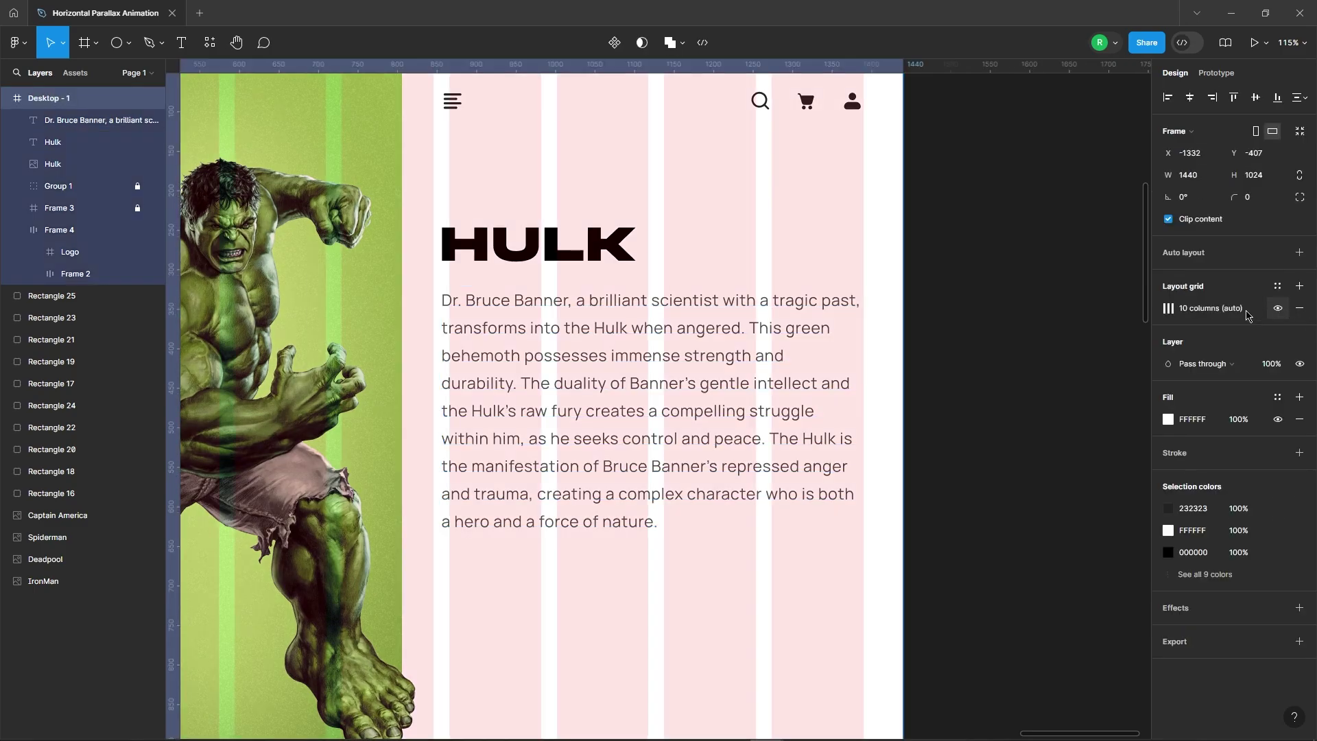
pyautogui.click(758, 345)
pyautogui.scroll(3, 861, 303)
pyautogui.scroll(4, 860, 309)
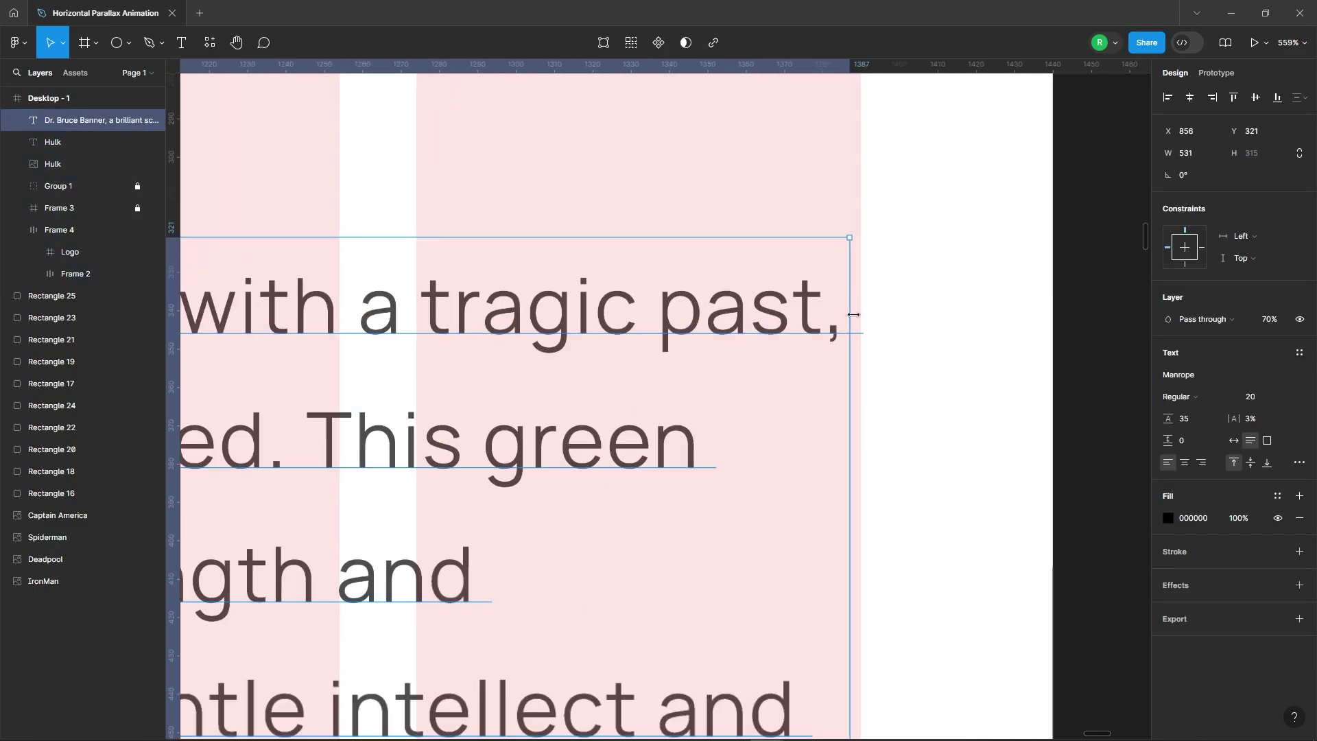
pyautogui.moveTo(849, 313); pyautogui.dragTo(861, 313)
pyautogui.scroll(-5, 906, 280)
pyautogui.scroll(-1, 956, 197)
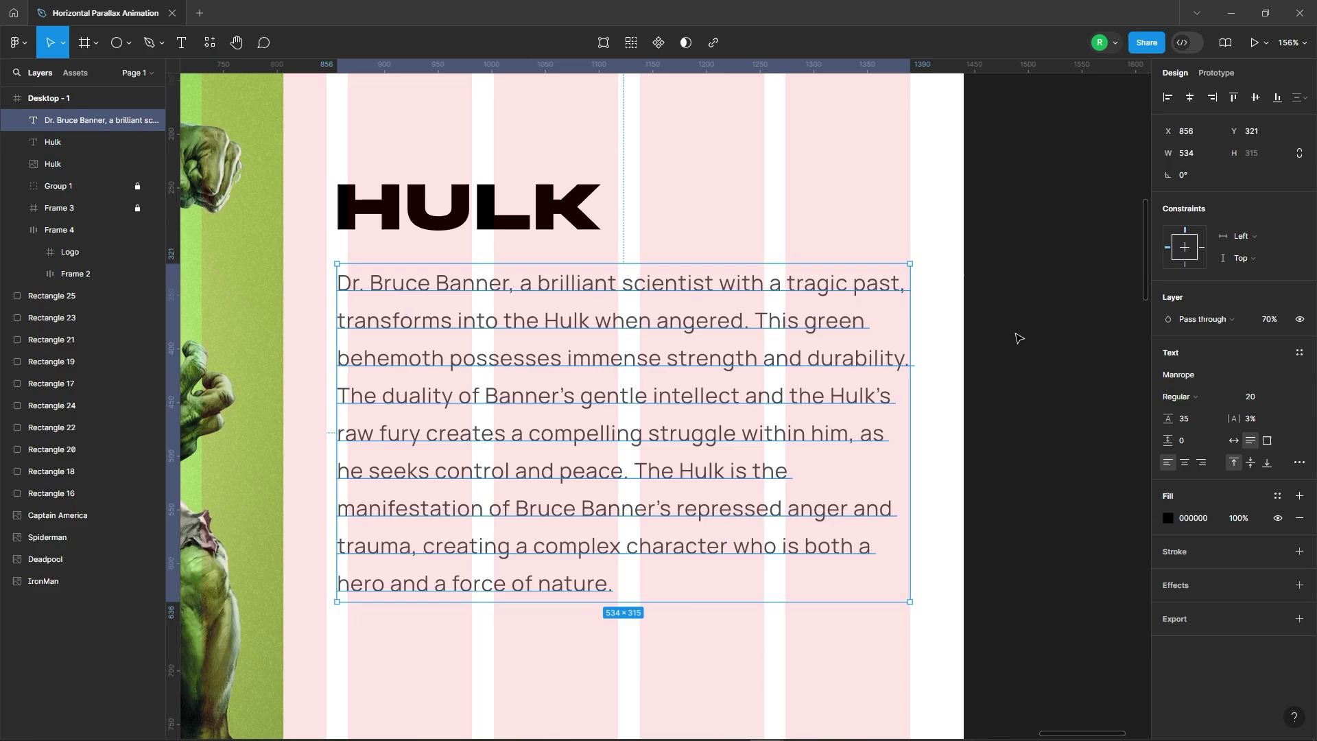
pyautogui.scroll(-2, 1017, 335)
pyautogui.scroll(2, 652, 309)
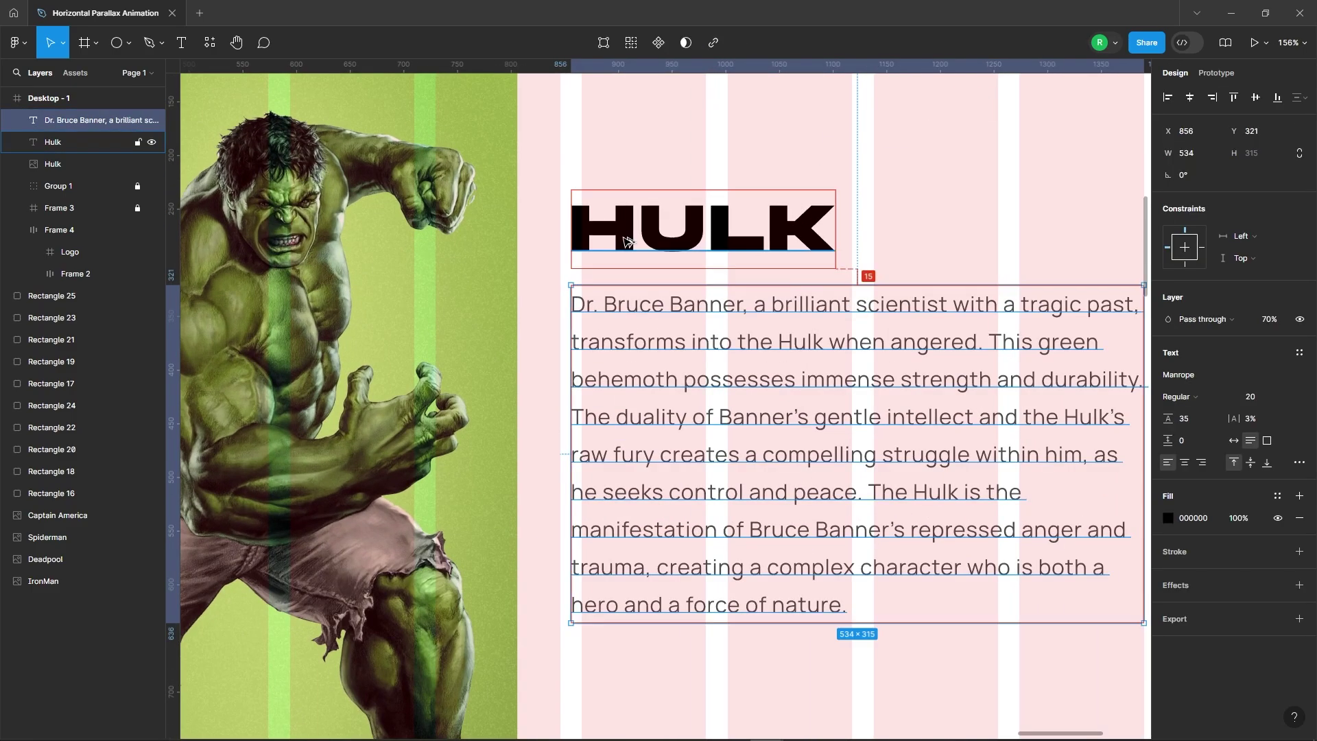
pyautogui.scroll(-2, 617, 248)
# - Check the header icon row's position and width against the paragraph
pyautogui.press('Escape')
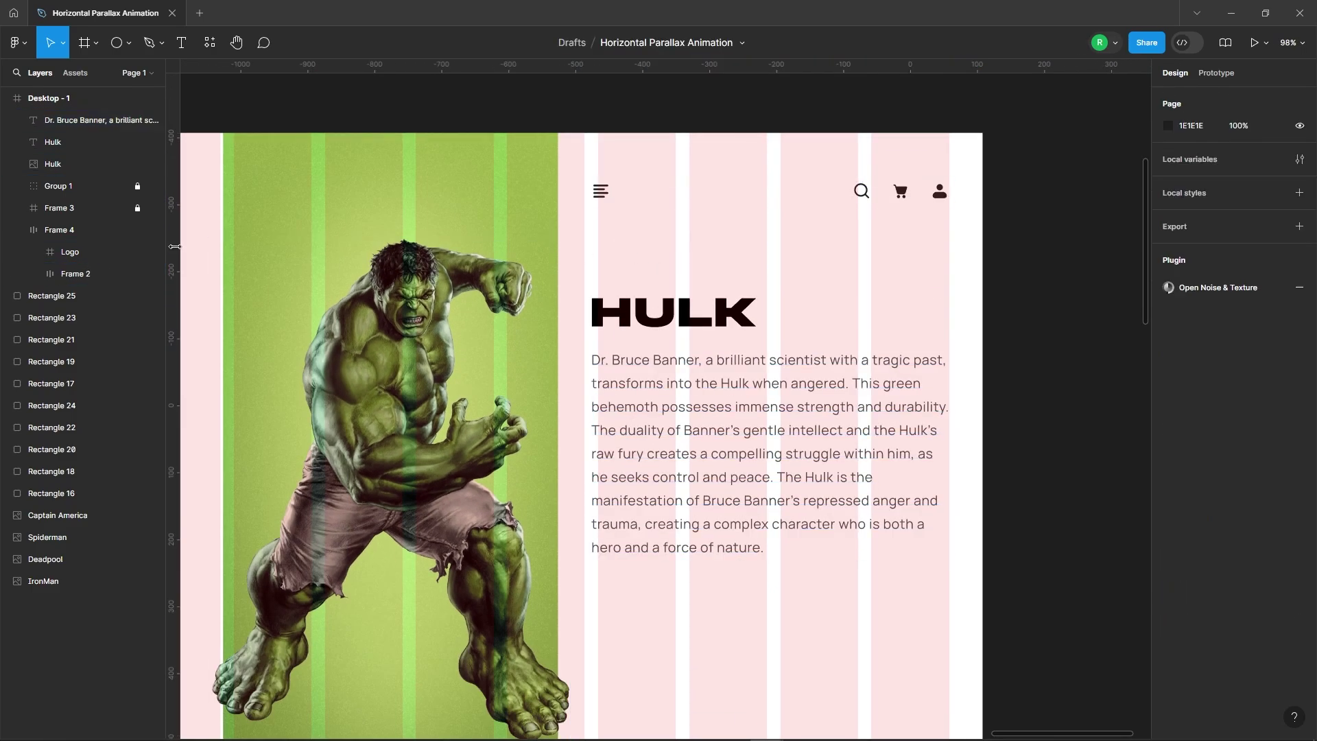
pyautogui.scroll(3, 617, 206)
pyautogui.scroll(3, 585, 220)
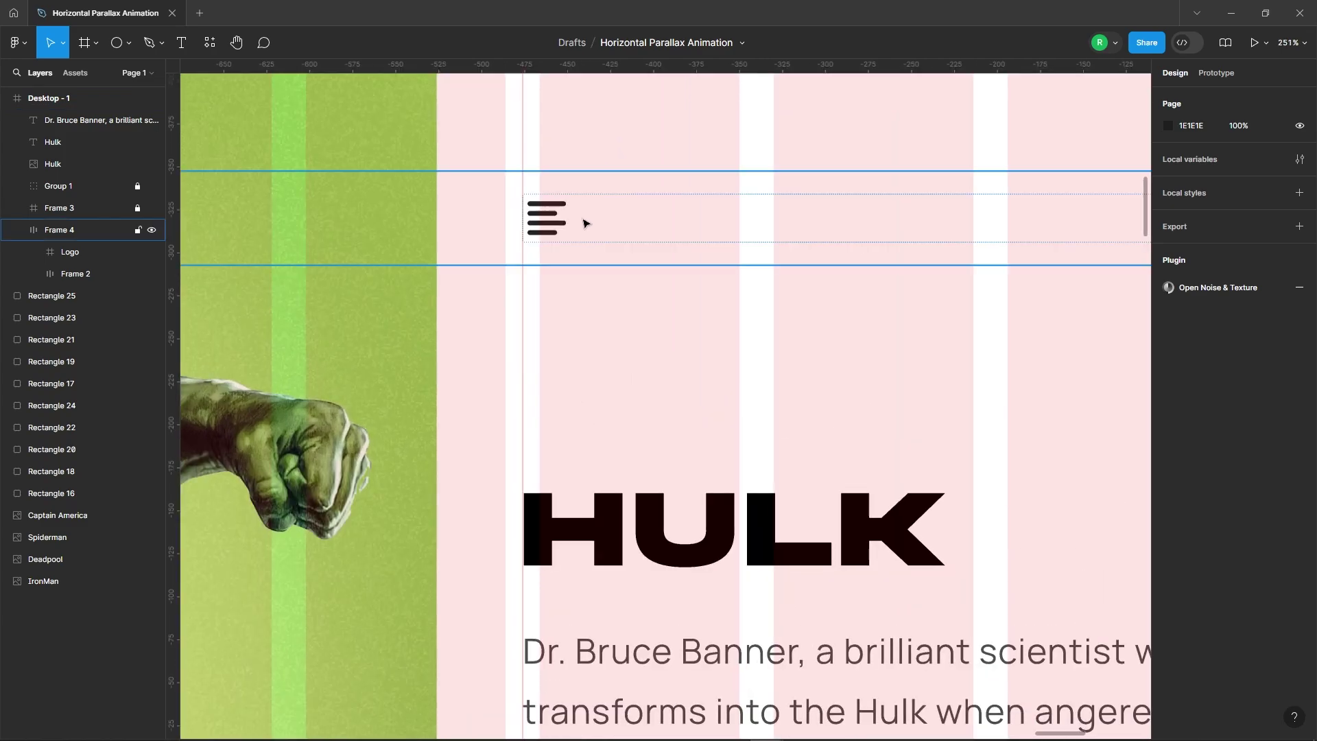
pyautogui.click(585, 220)
pyautogui.scroll(1, 511, 356)
pyautogui.keyDown('ctrl'); pyautogui.scroll(-3, 574, 347); pyautogui.keyUp('ctrl')
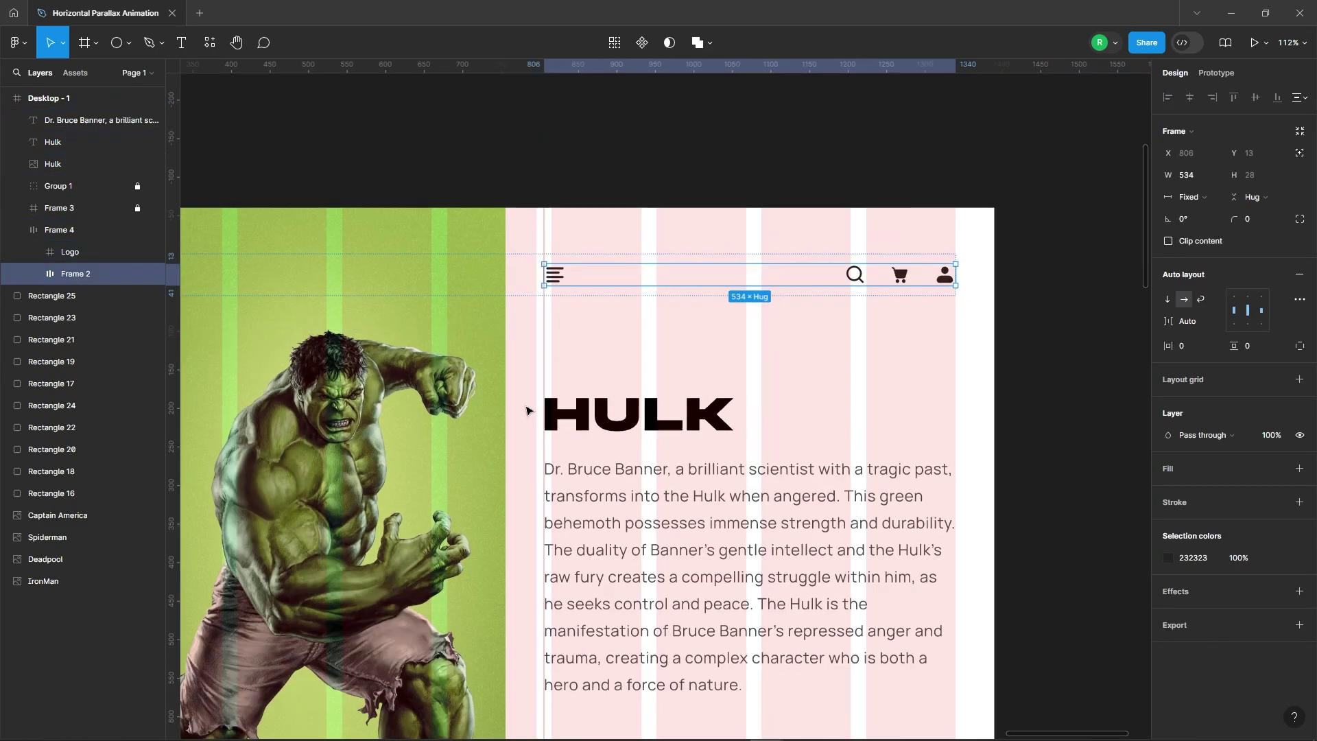
pyautogui.press('Escape')
pyautogui.scroll(-1, 823, 350)
pyautogui.scroll(-1, 617, 370)
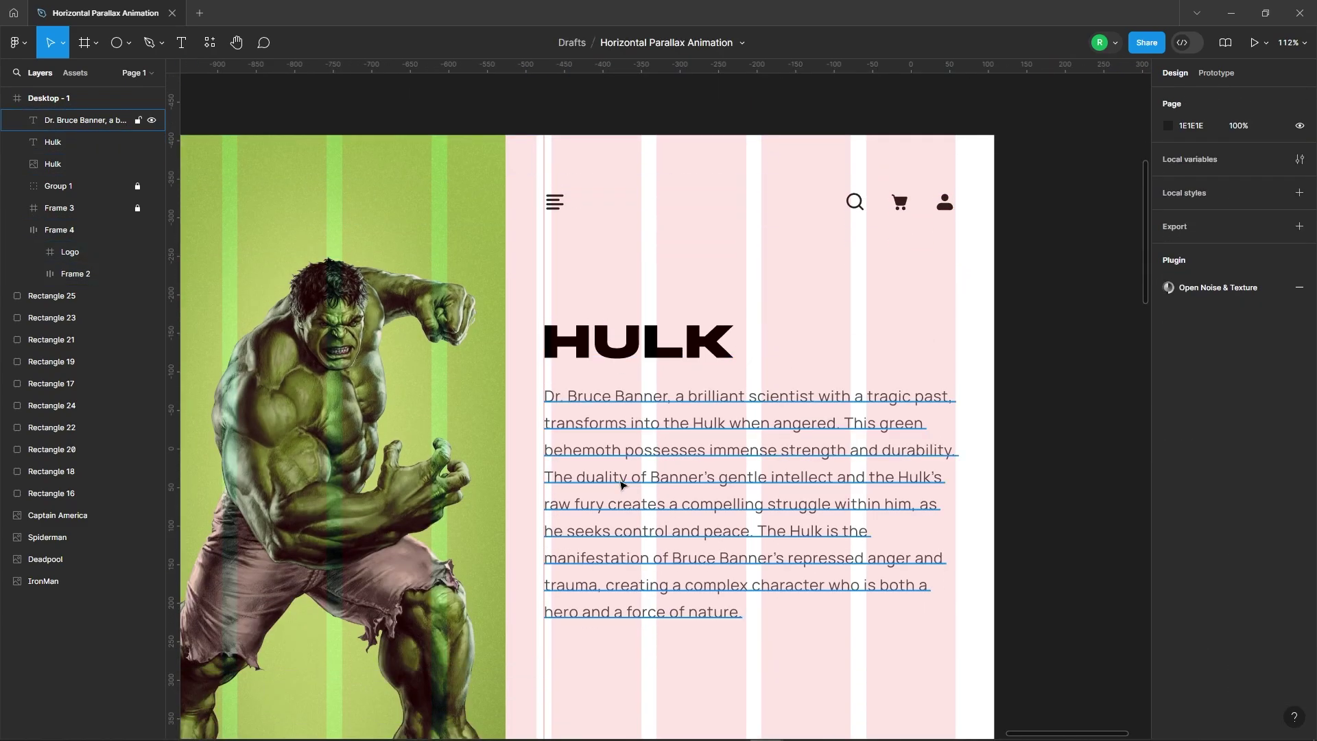
# - Nudge the paragraph 10 px down (Y 321 to 331), then select the HULK heading
pyautogui.click(607, 405)
pyautogui.hotkey('shift', 'Down')
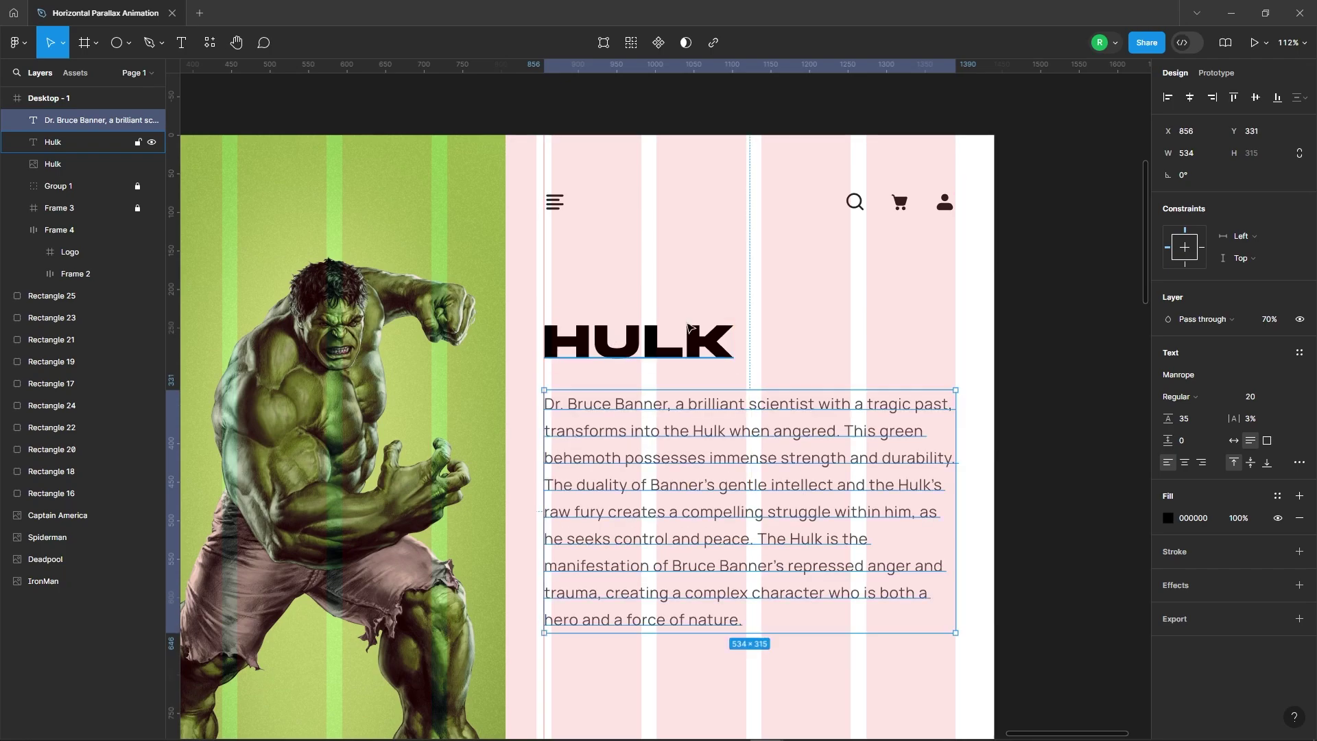
pyautogui.press('Escape')
pyautogui.click(793, 489)
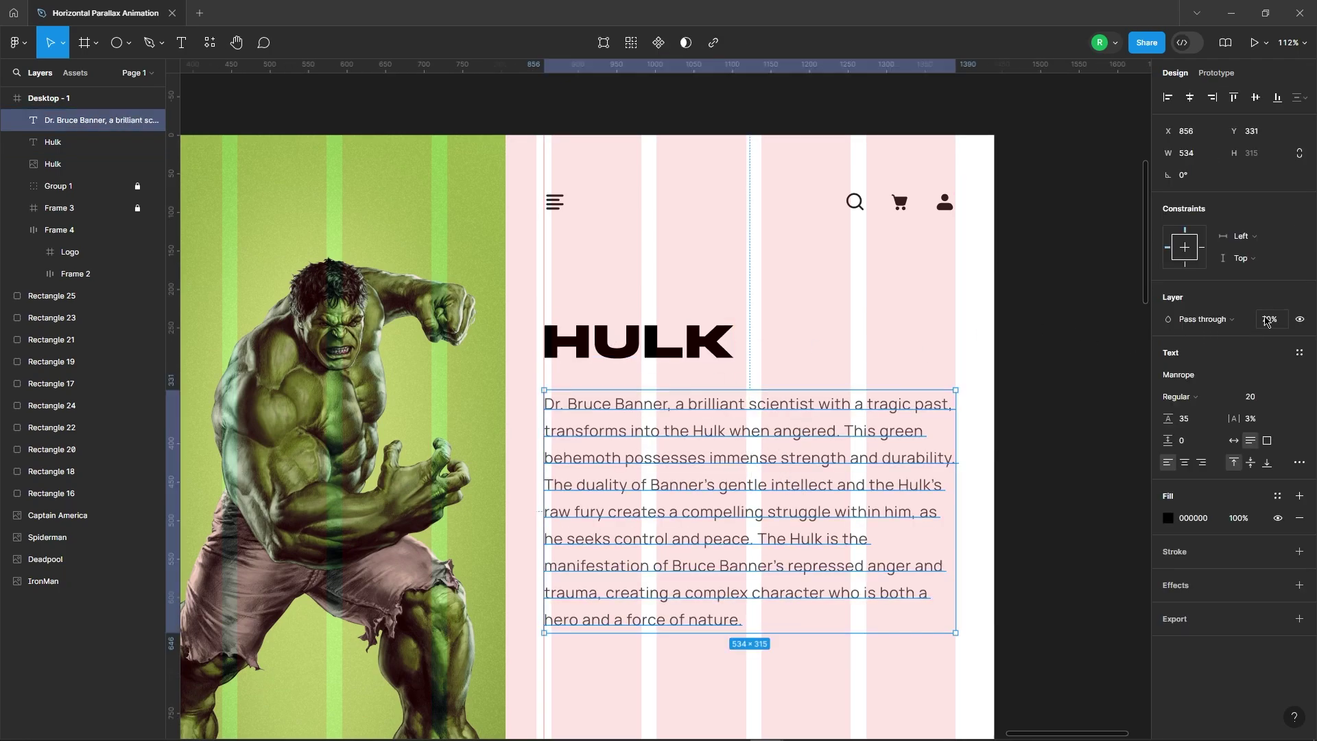
pyautogui.click(759, 376)
pyautogui.scroll(-3, 759, 376)
pyautogui.click(662, 432)
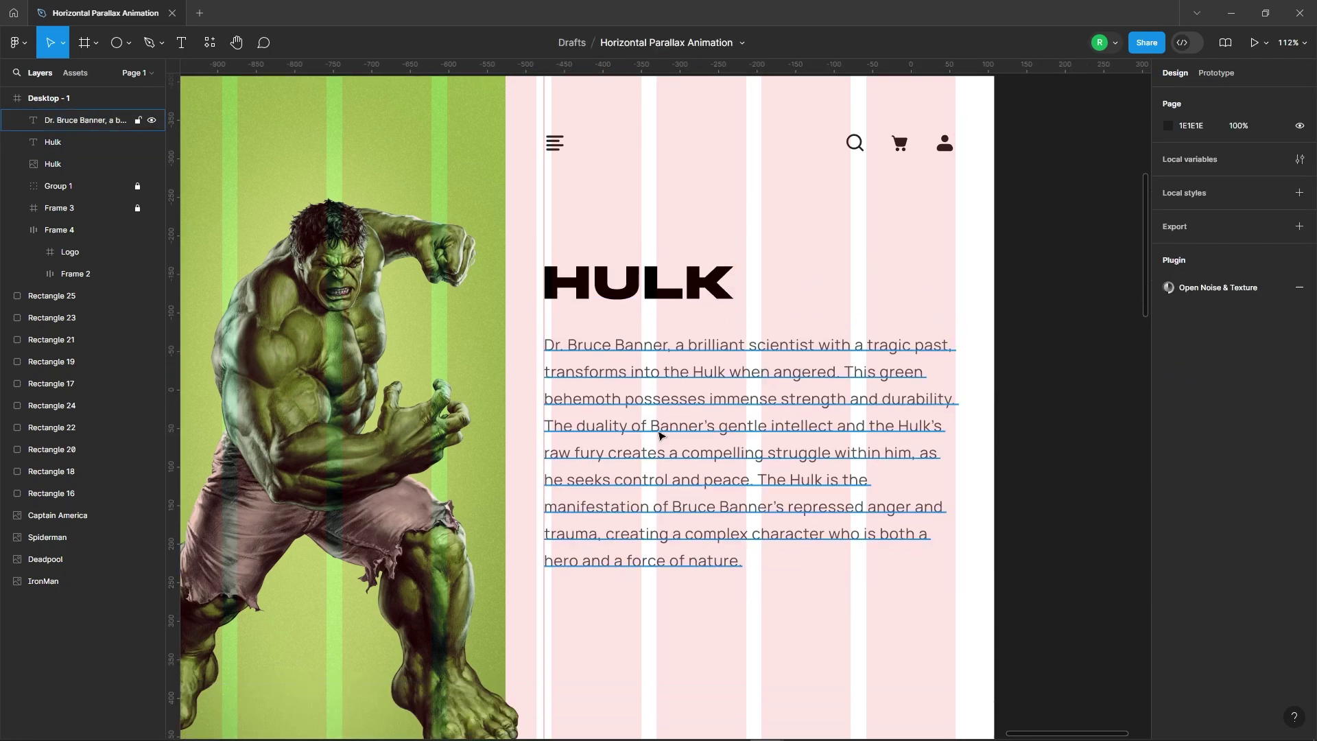
pyautogui.click(770, 284)
pyautogui.click(644, 283)
# - Colour the HULK heading with the sampled dark green swatch and hide the layout grid
pyautogui.scroll(-5, 780, 427)
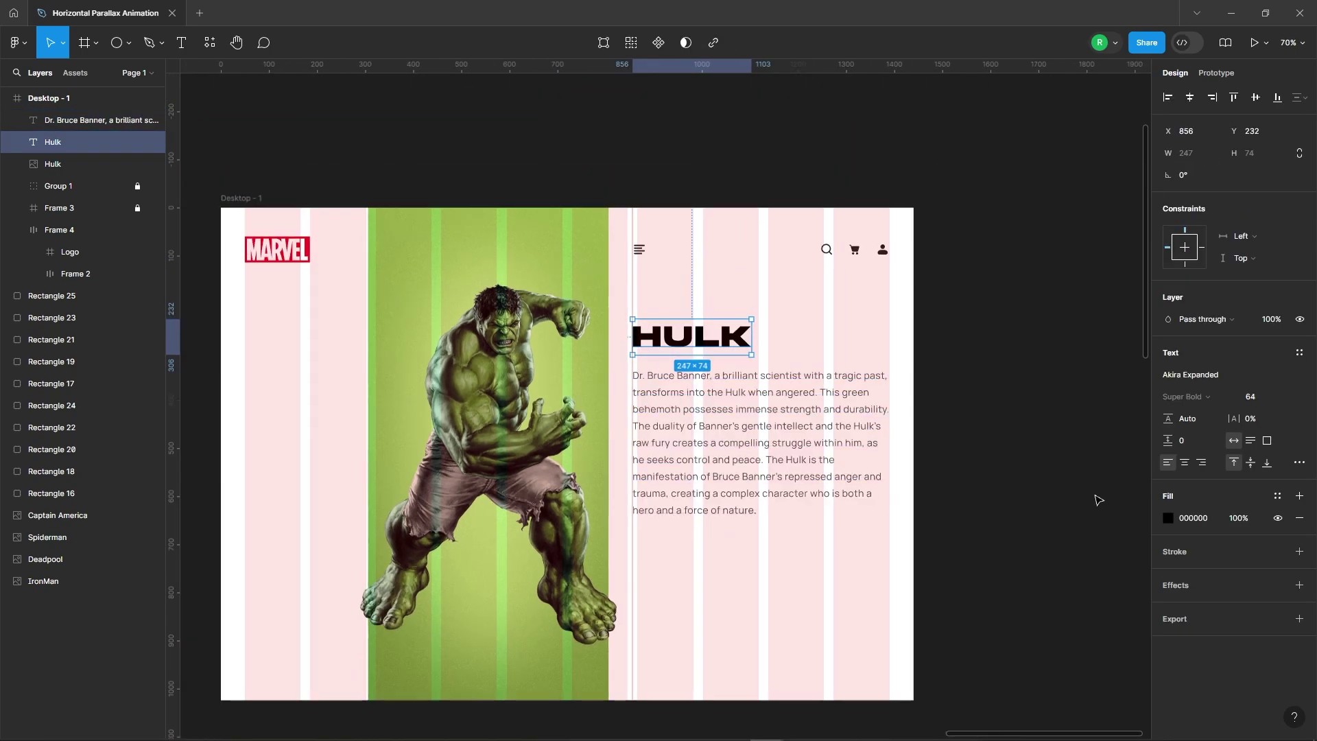
pyautogui.click(1169, 518)
pyautogui.click(1006, 575)
pyautogui.scroll(-3, 838, 479)
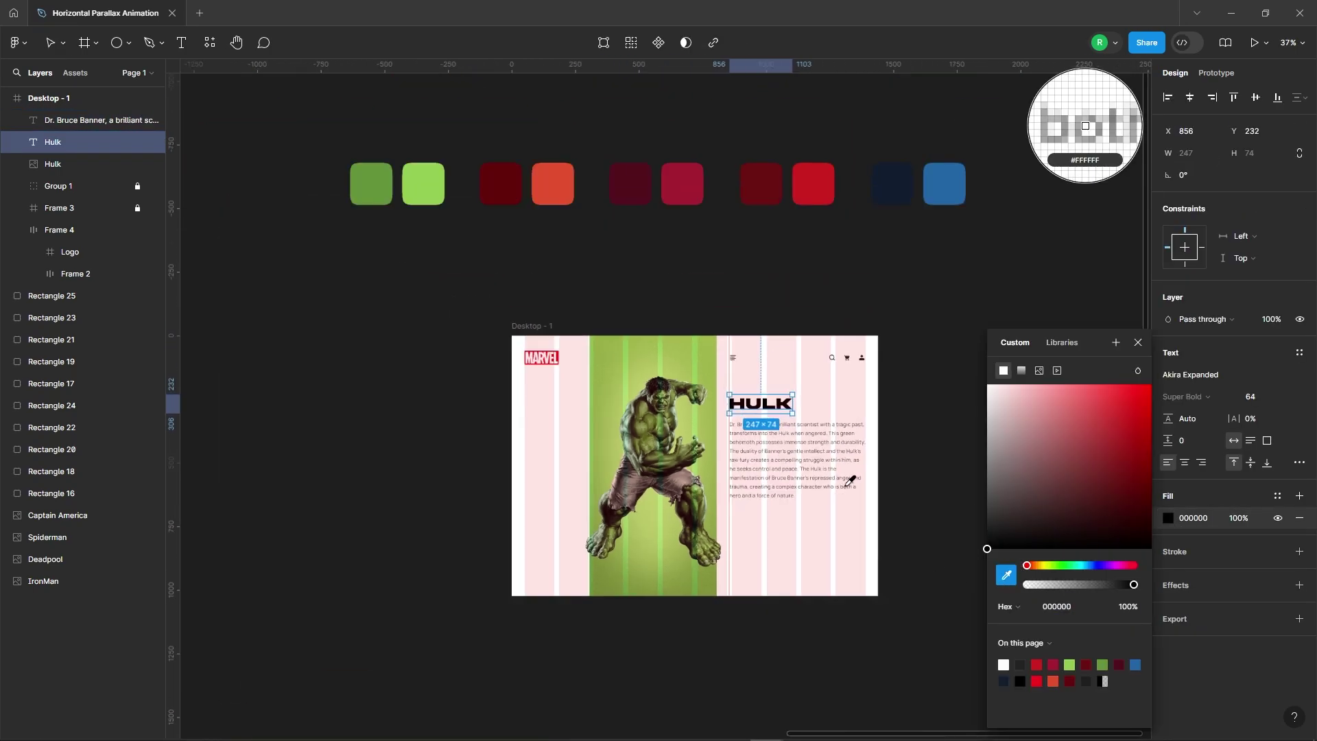
pyautogui.click(371, 184)
pyautogui.press('Escape')
pyautogui.scroll(3, 844, 464)
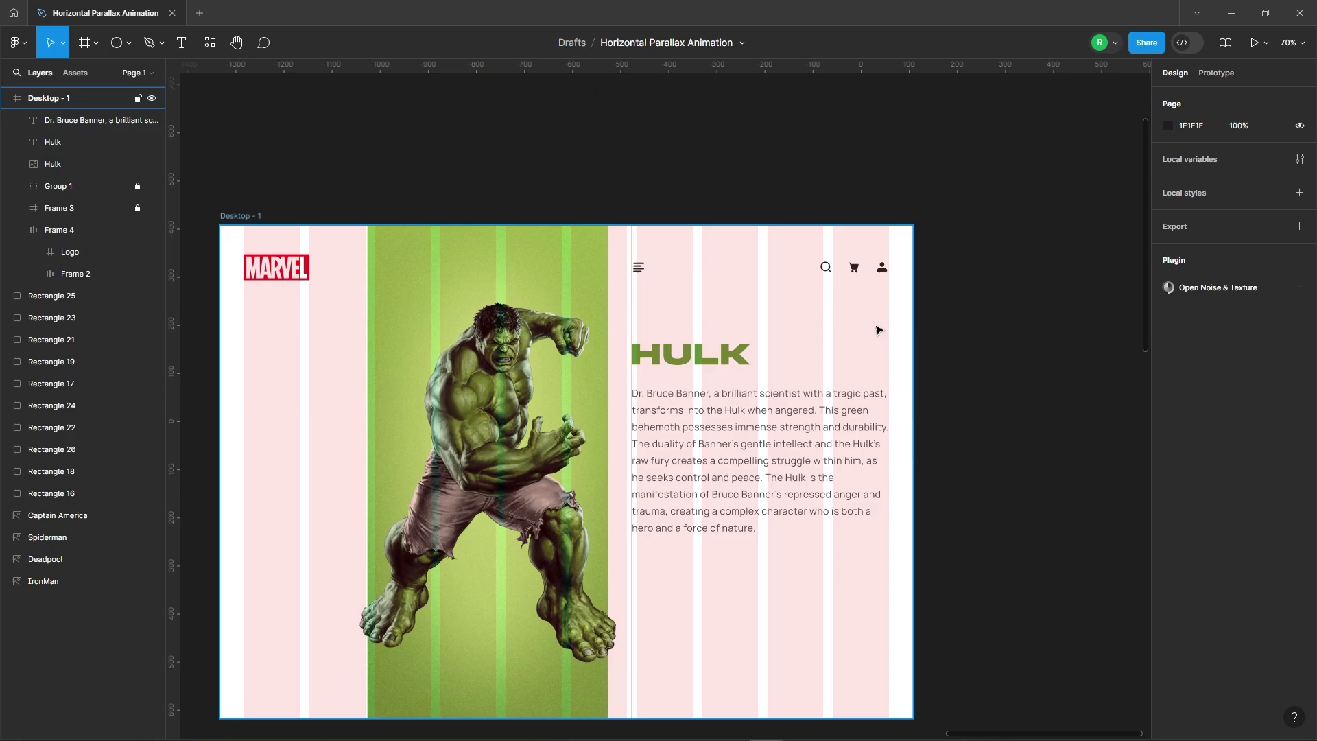
pyautogui.click(1277, 308)
pyautogui.click(986, 393)
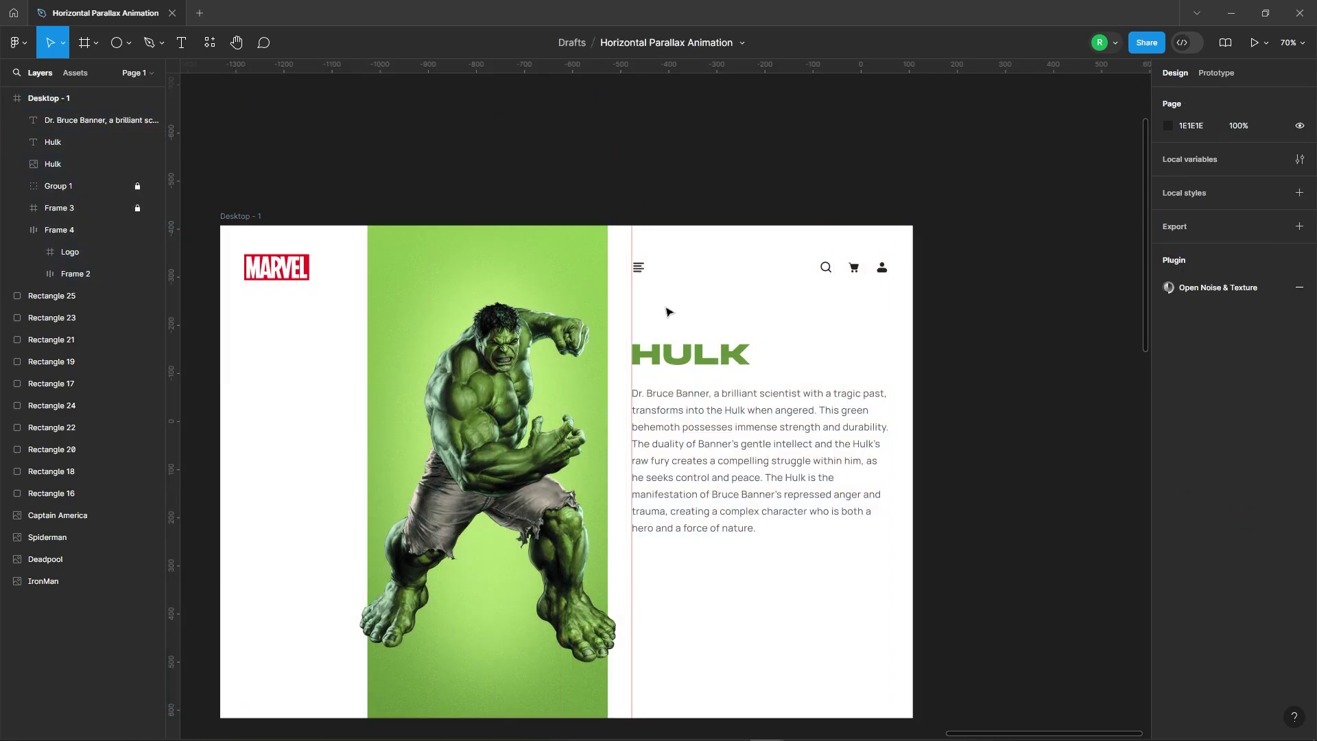
# - Wrap heading and paragraph in an auto-layout stack placed just below the header icons
pyautogui.moveTo(666, 309); pyautogui.dragTo(787, 578)
pyautogui.rightClick(747, 404)
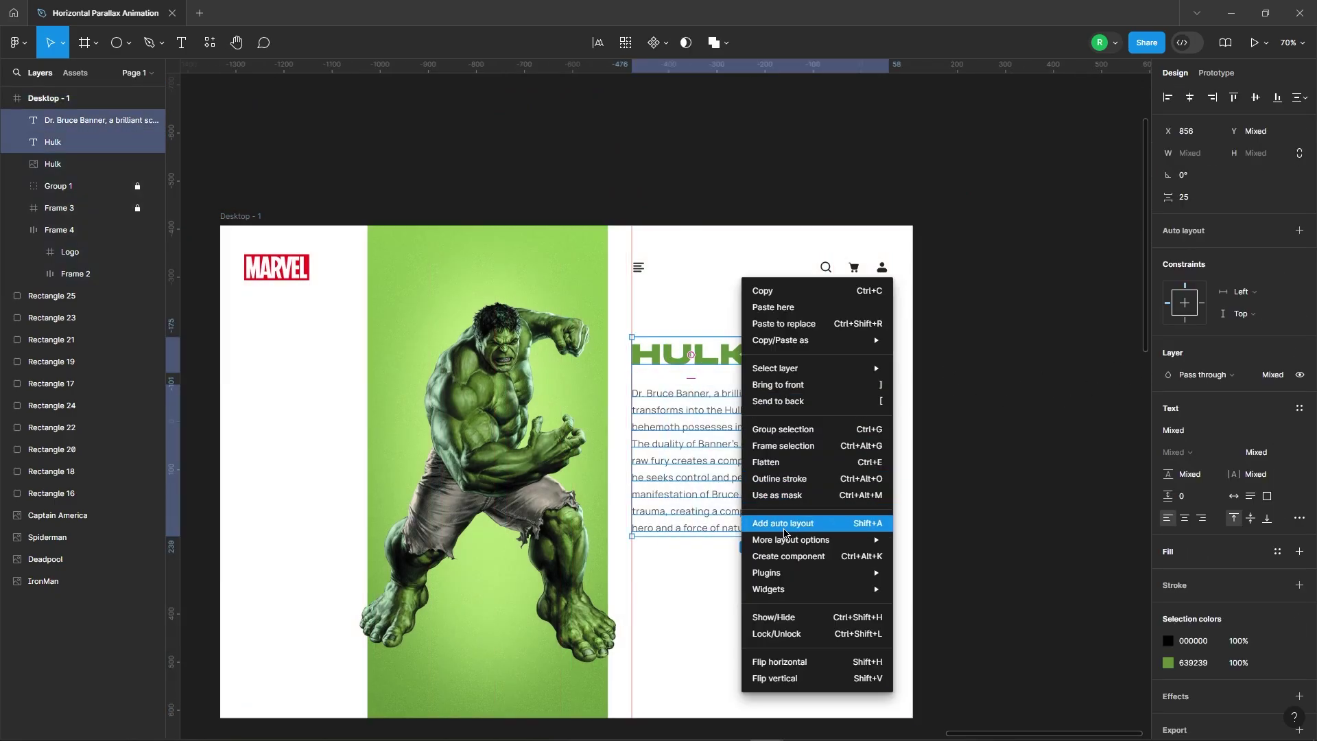
pyautogui.click(775, 524)
pyautogui.moveTo(768, 446); pyautogui.dragTo(781, 282)
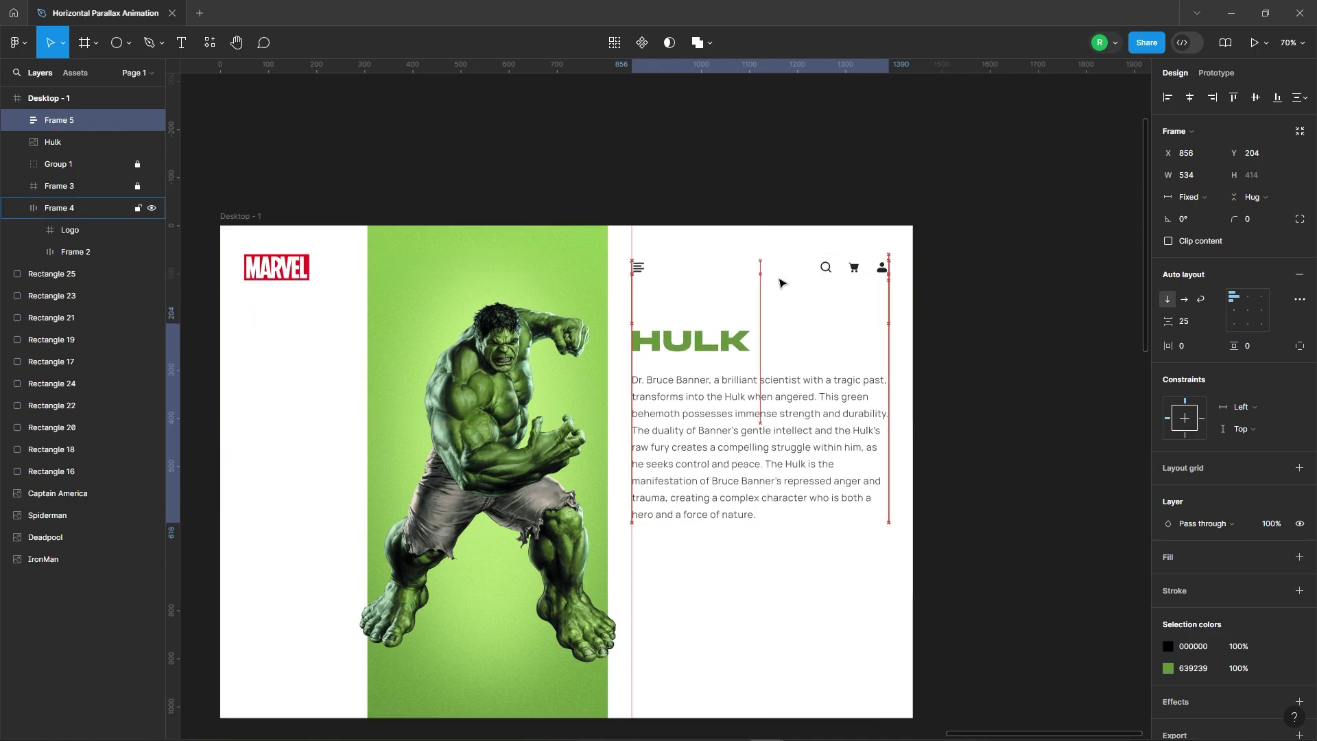
pyautogui.moveTo(780, 283); pyautogui.dragTo(782, 287)
pyautogui.click(980, 326)
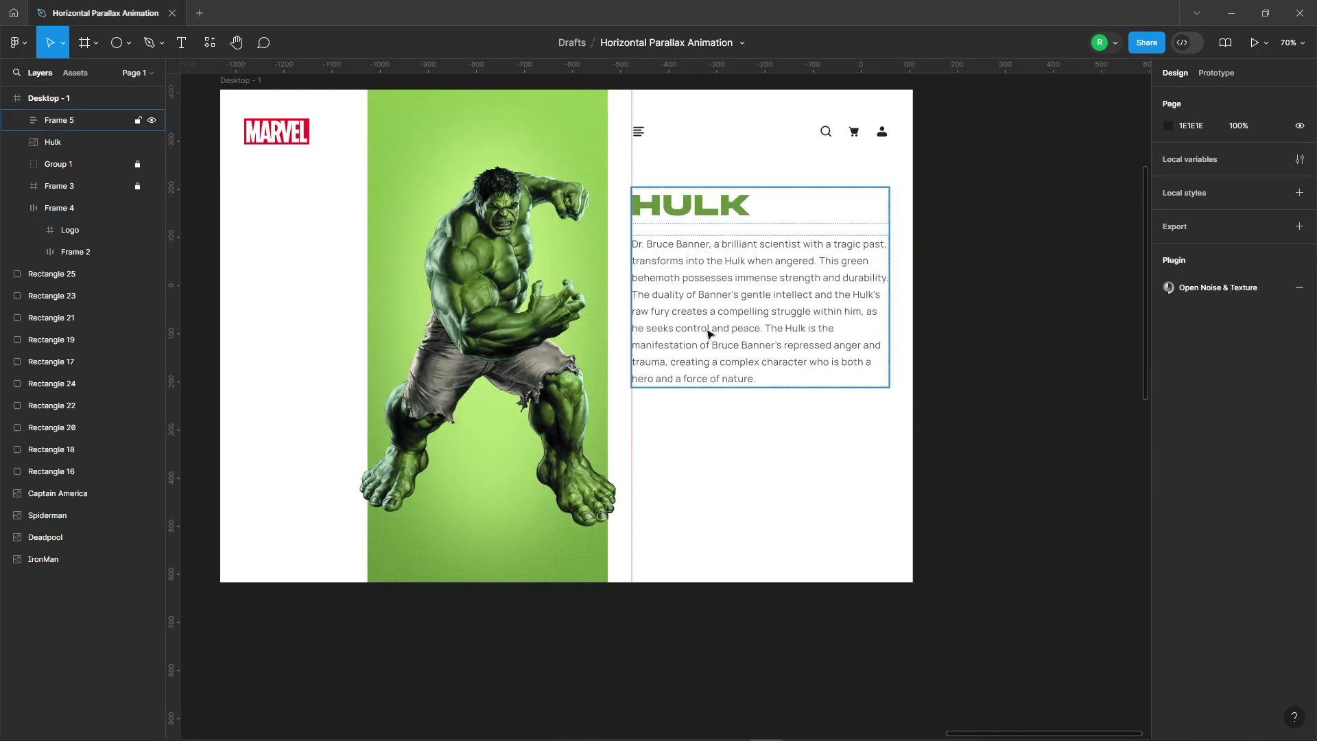
pyautogui.scroll(3, 729, 446)
pyautogui.scroll(3, 728, 446)
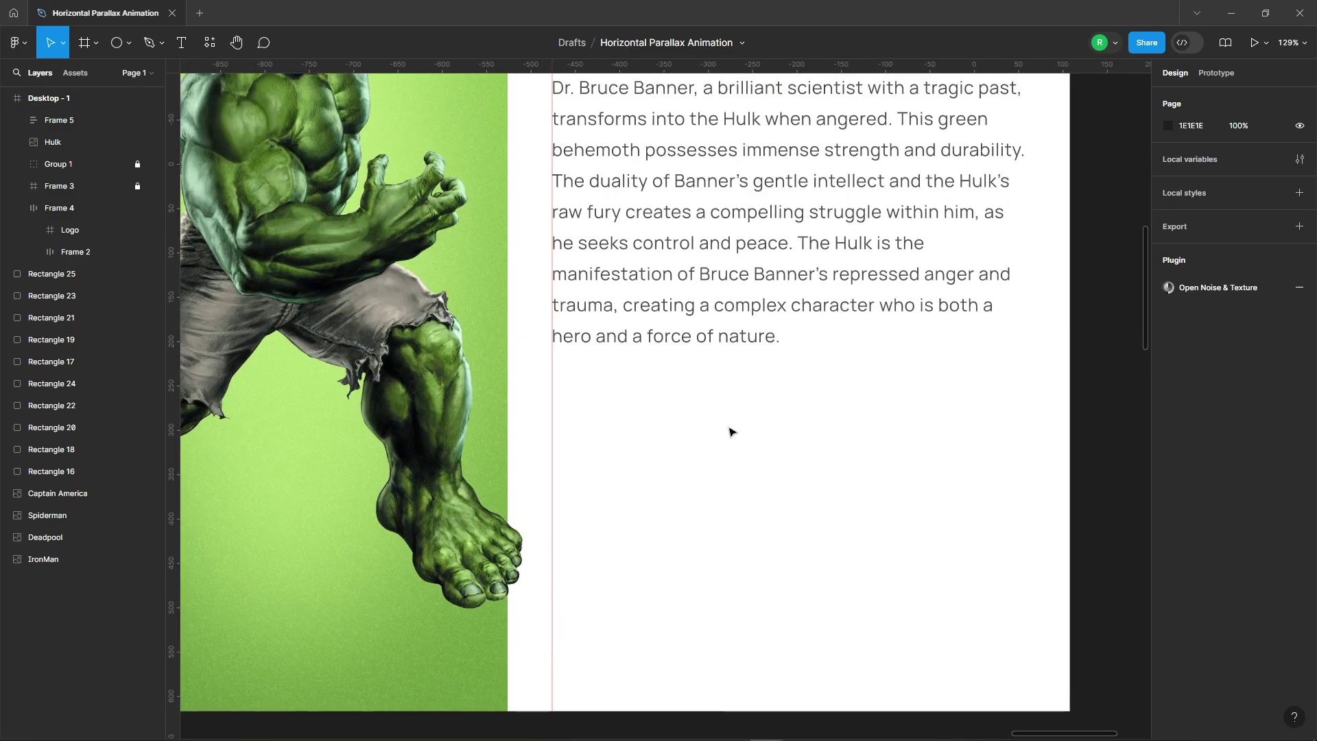
# - Add a 'Buy Posters' text box below the Hulk description
pyautogui.click(181, 43)
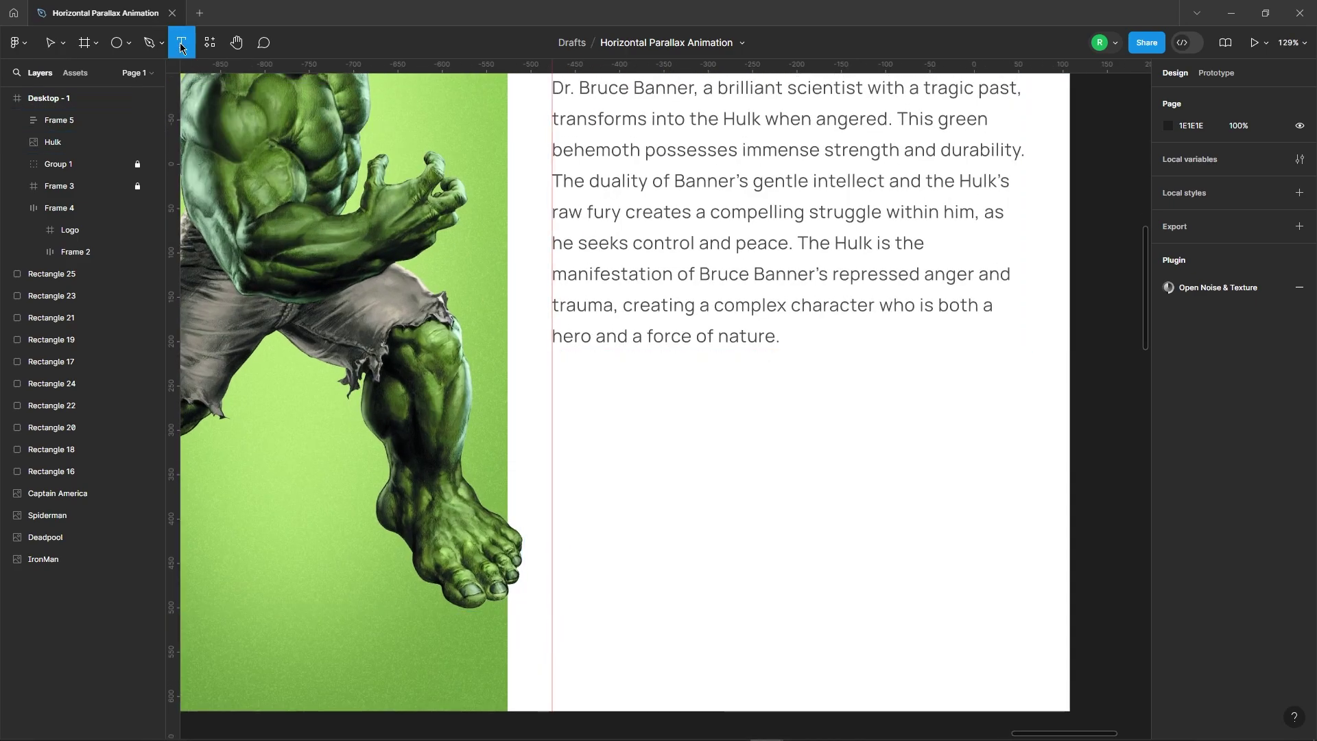
pyautogui.click(612, 397)
pyautogui.write('Buy')
pyautogui.press('Escape')
pyautogui.write('Posters')
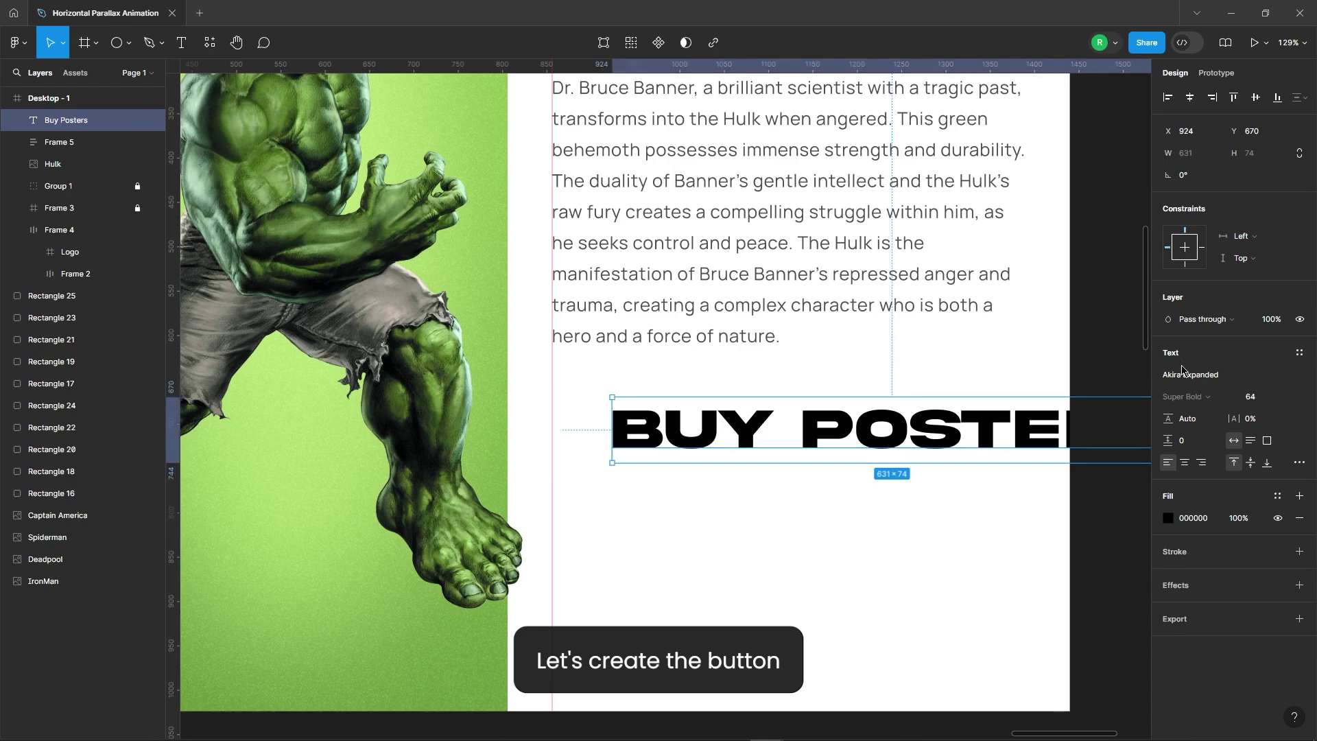
# - Style the Buy Posters text as Manrope 18 Bold in title case
pyautogui.click(1180, 375)
pyautogui.write('m')
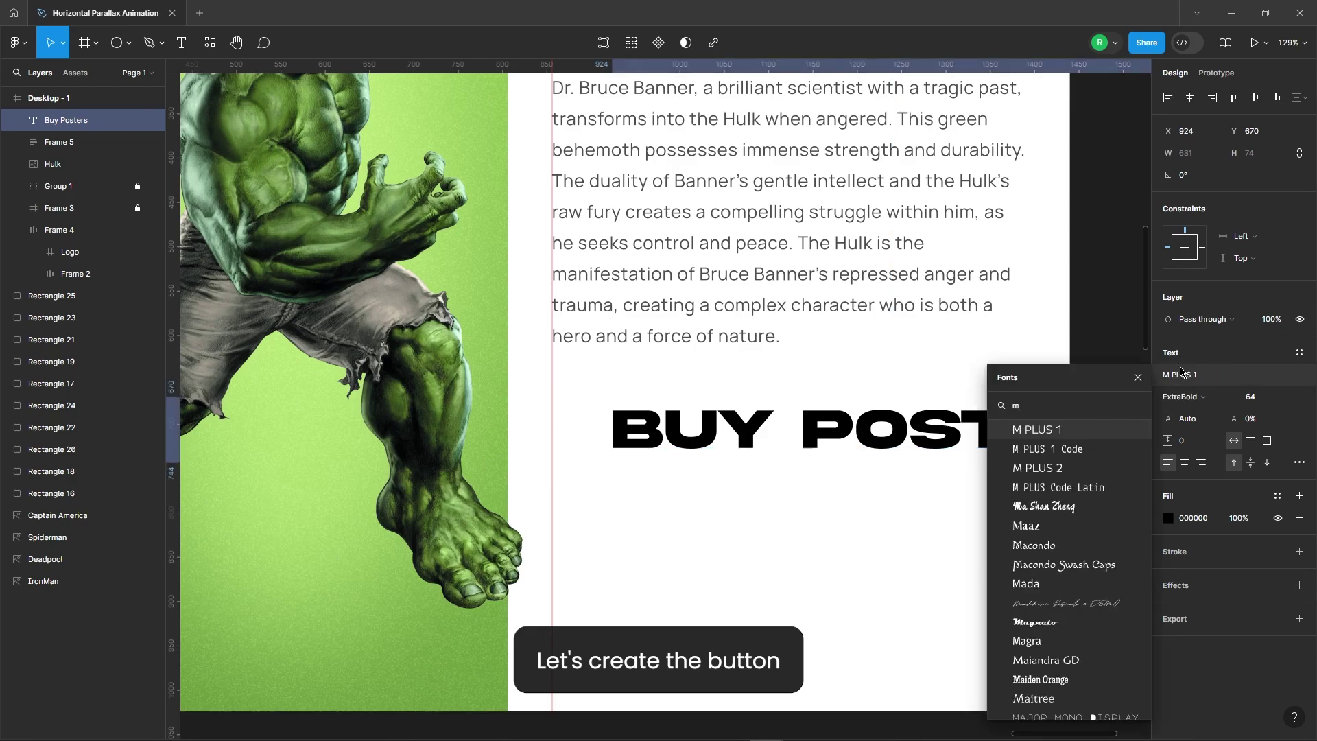
pyautogui.write('anrop')
pyautogui.press('Return')
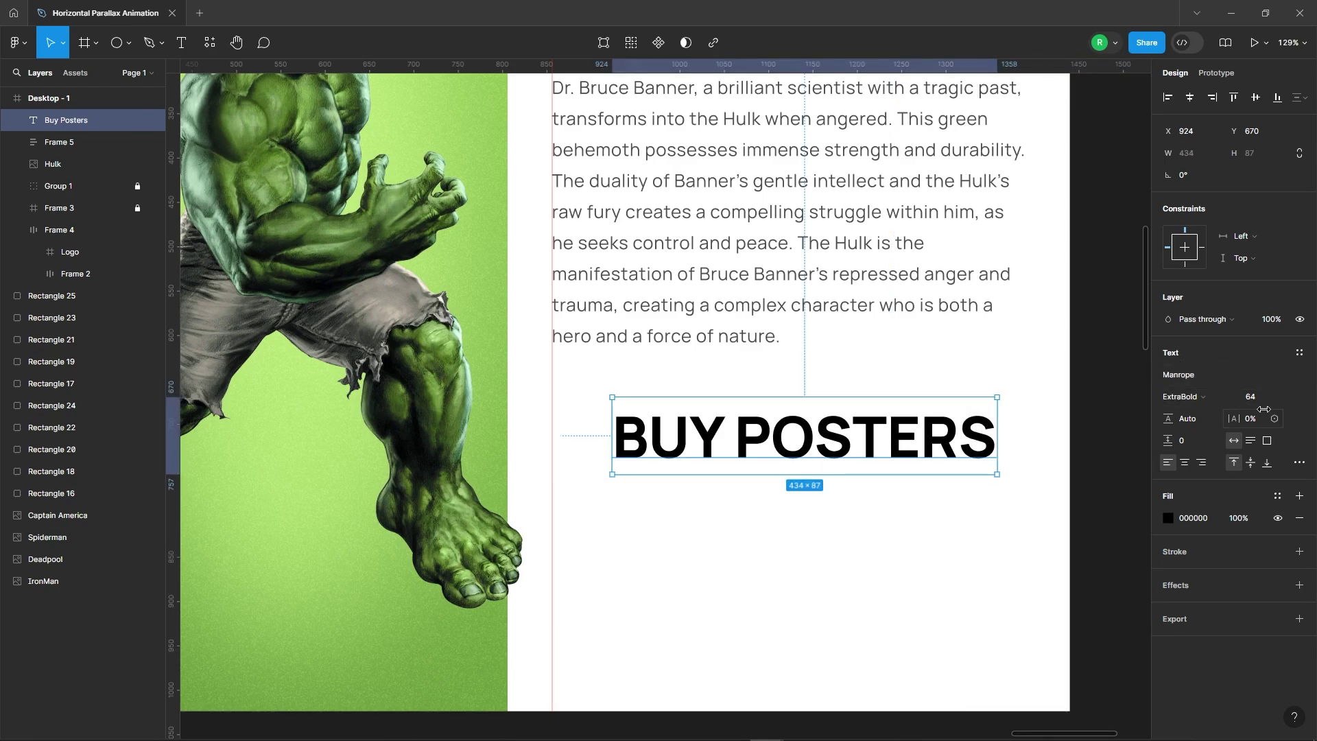
pyautogui.write('18')
pyautogui.press('Return')
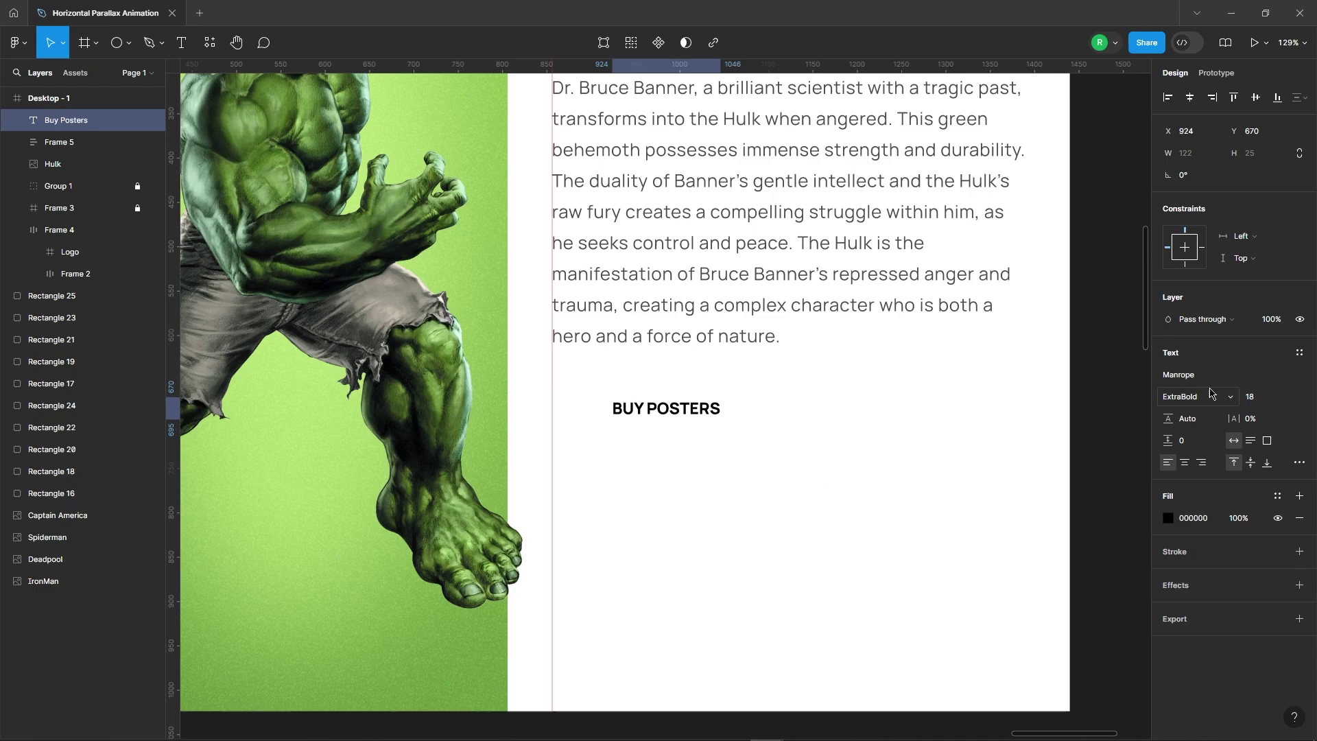
pyautogui.click(1211, 393)
pyautogui.click(1182, 458)
pyautogui.scroll(5, 679, 418)
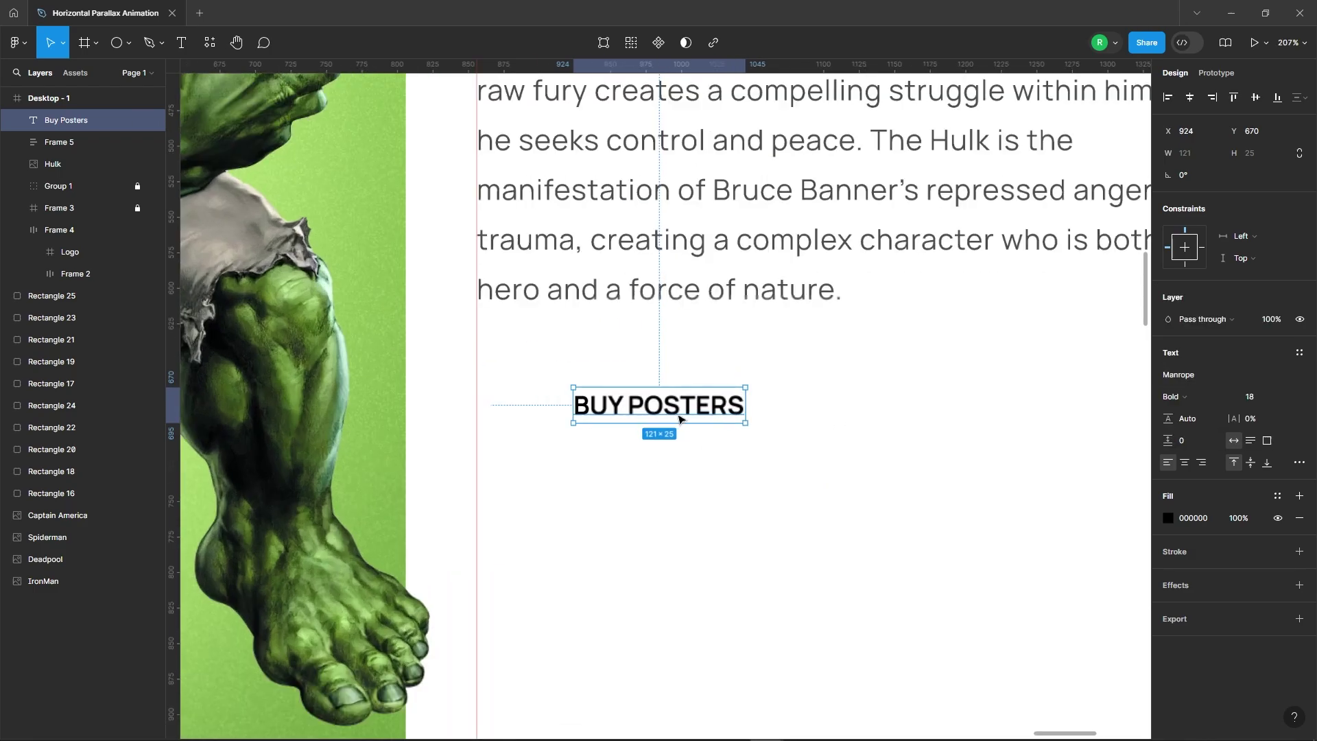
pyautogui.click(1299, 464)
pyautogui.click(1119, 592)
pyautogui.click(731, 471)
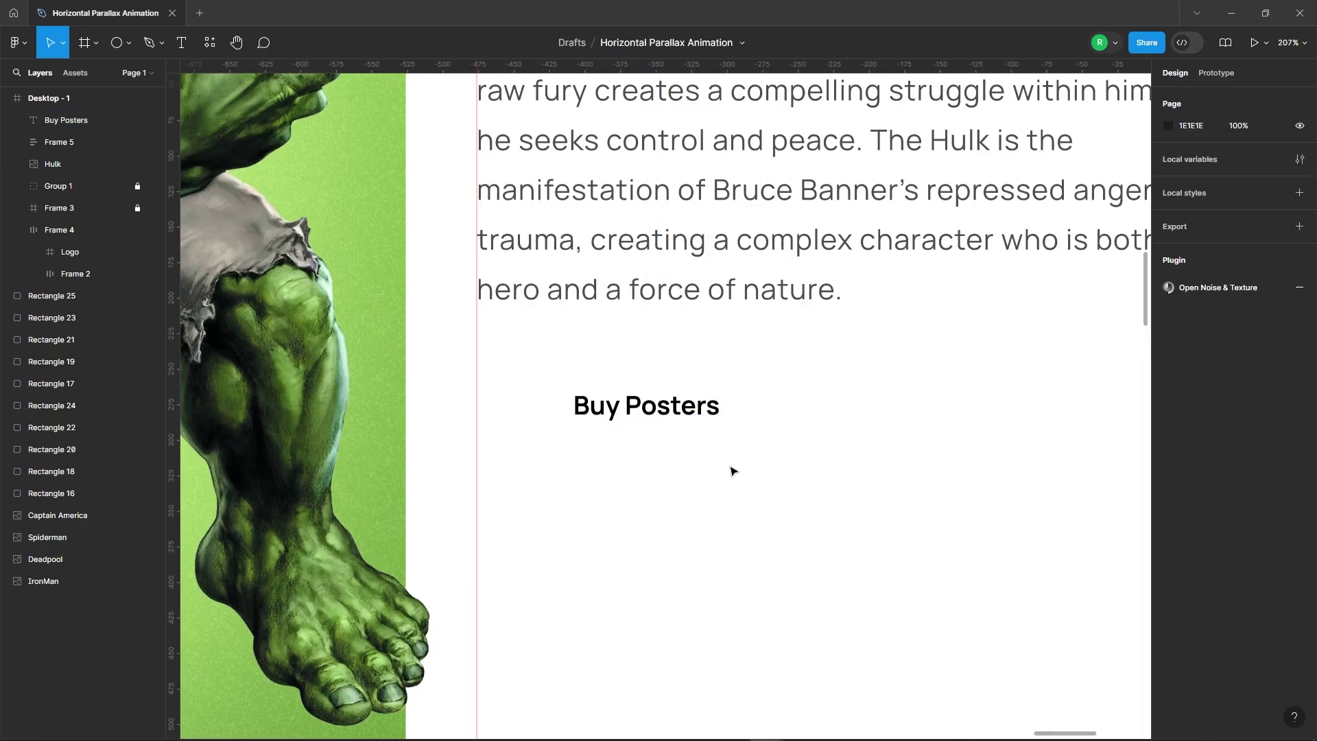
# - Wrap the text in an auto-layout frame filled with the sampled dark green 639239
pyautogui.click(666, 412)
pyautogui.rightClick(666, 411)
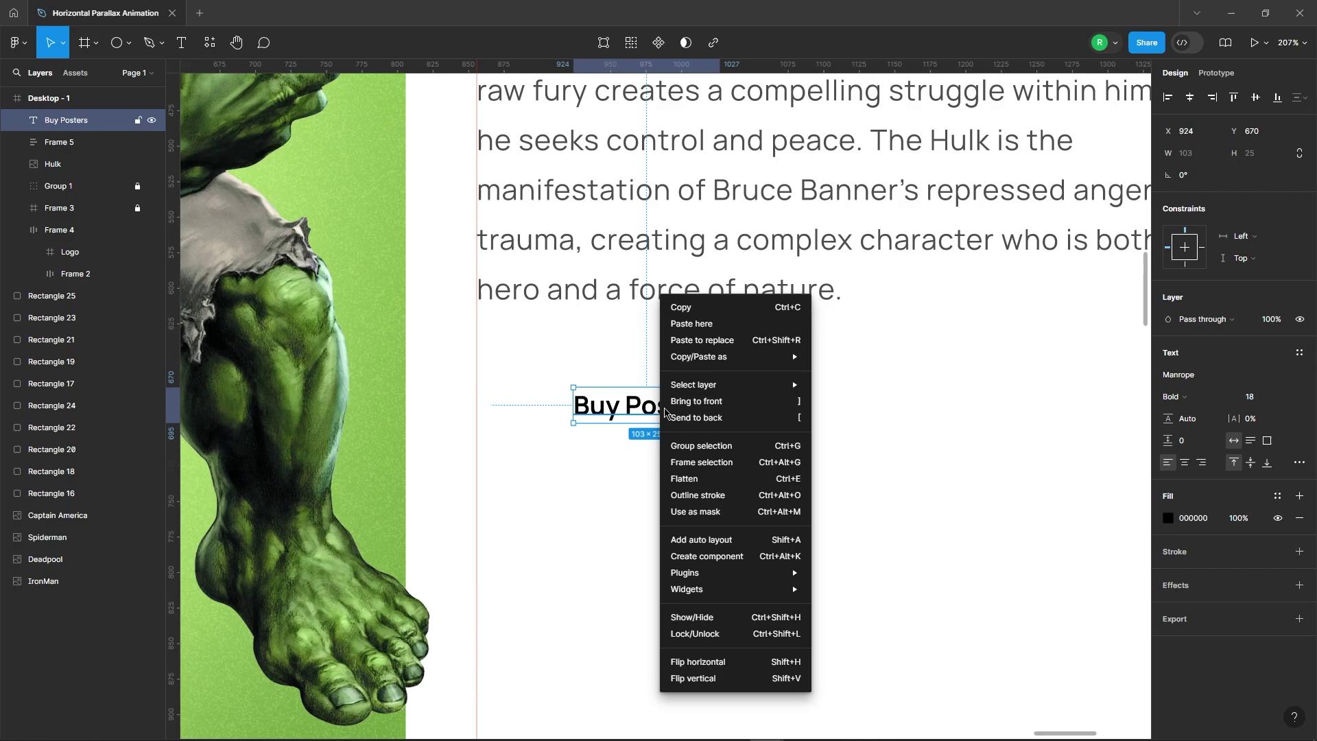
pyautogui.click(712, 541)
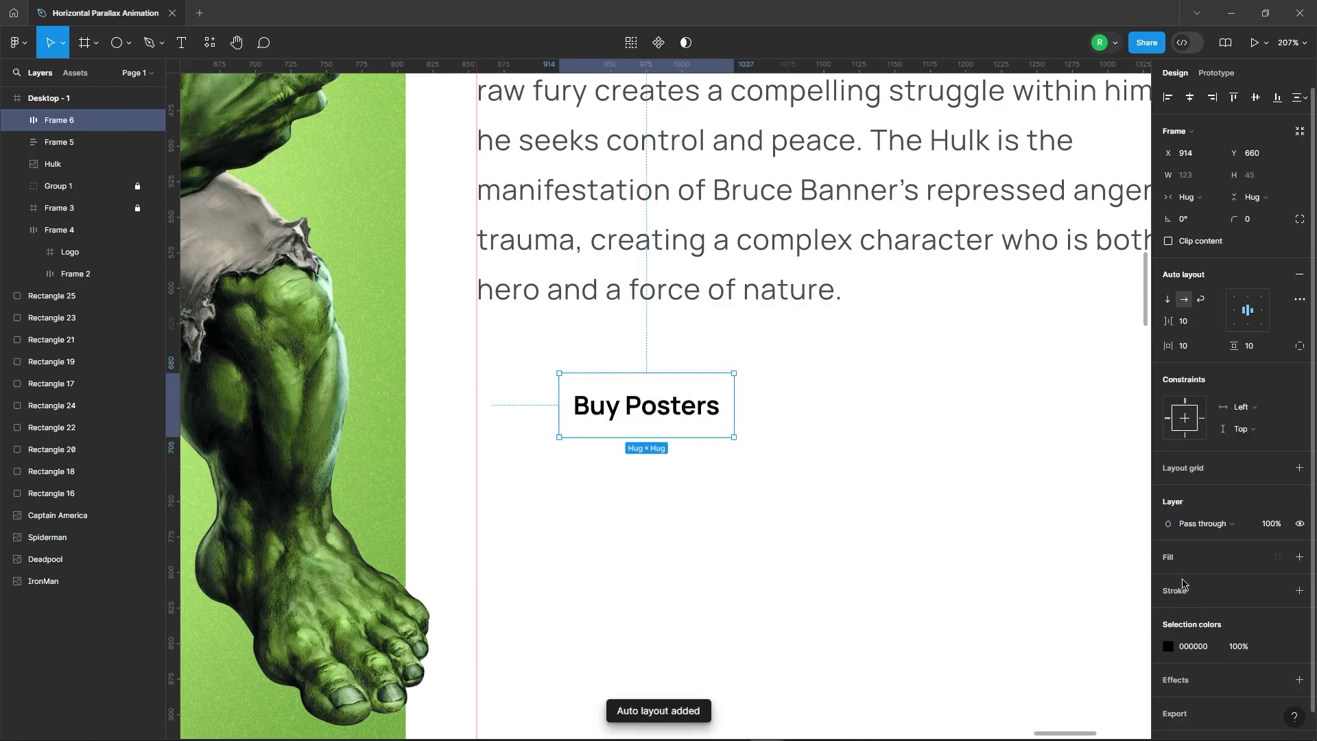
pyautogui.click(1299, 556)
pyautogui.click(1168, 579)
pyautogui.click(1006, 575)
pyautogui.scroll(-3, 780, 547)
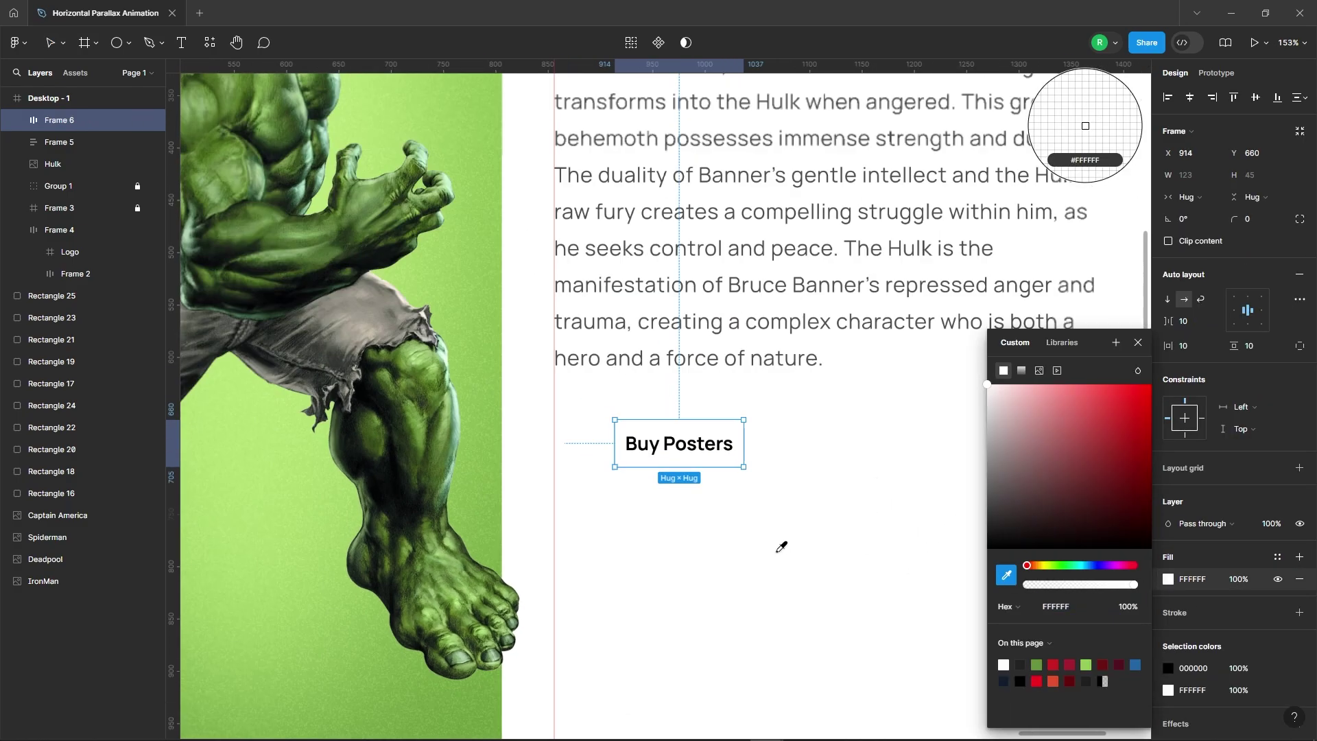
pyautogui.scroll(-3, 780, 547)
pyautogui.click(250, 106)
pyautogui.scroll(2, 721, 509)
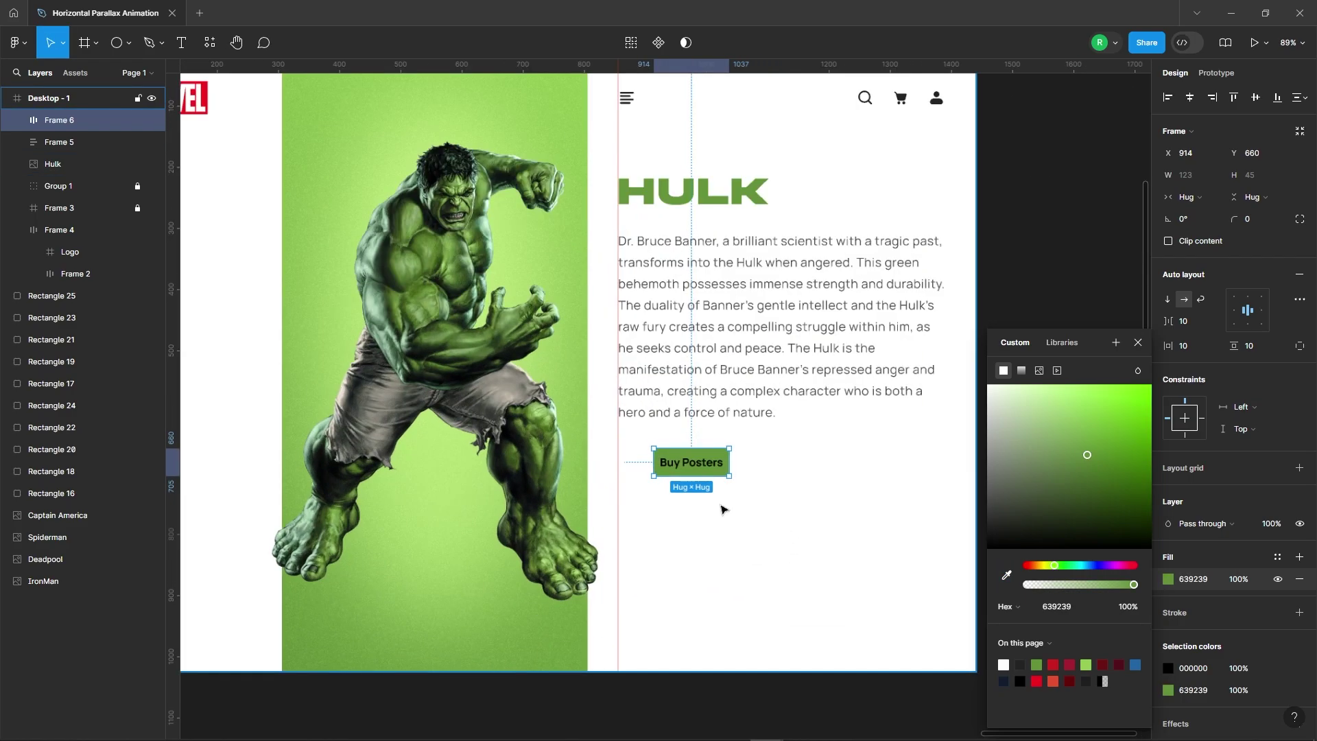
pyautogui.scroll(3, 722, 509)
pyautogui.click(823, 514)
# - Make the Buy Posters label white (FFFFFF)
pyautogui.doubleClick(697, 450)
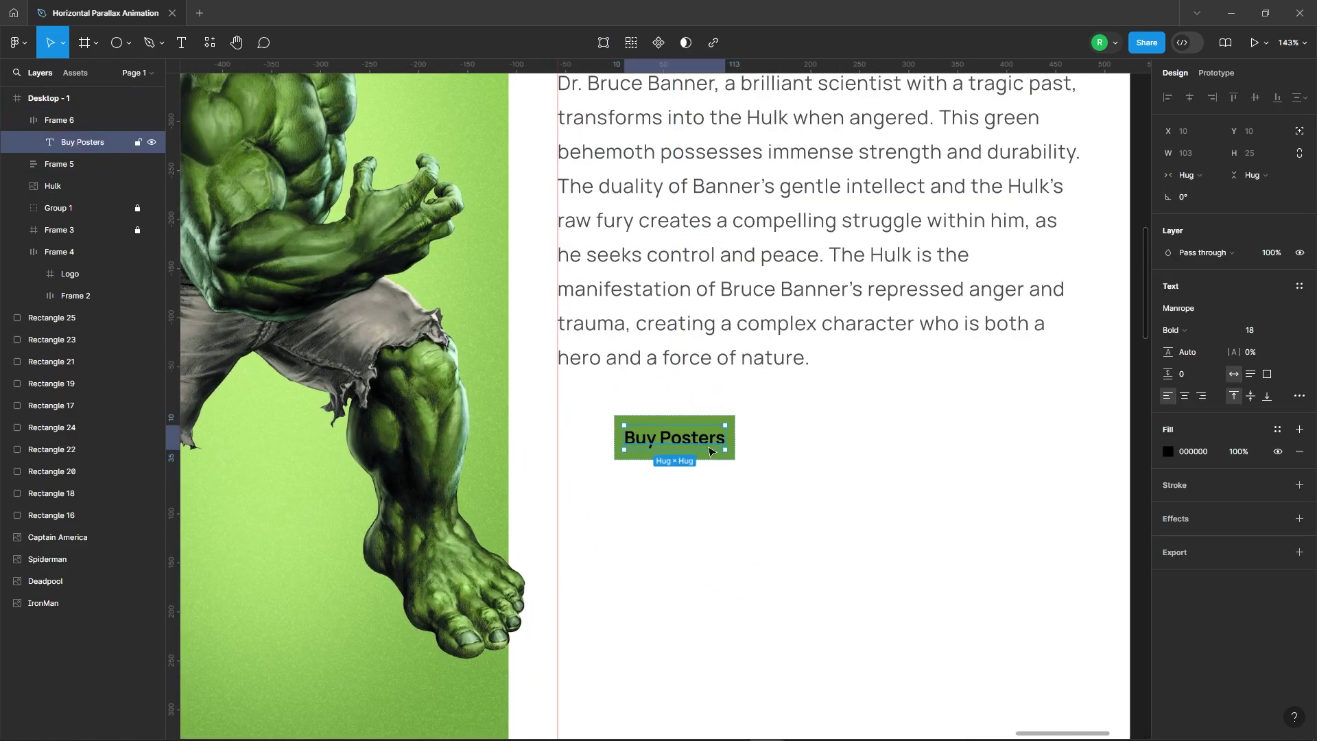
pyautogui.click(1167, 451)
pyautogui.write('FFFFFF')
pyautogui.press('Return')
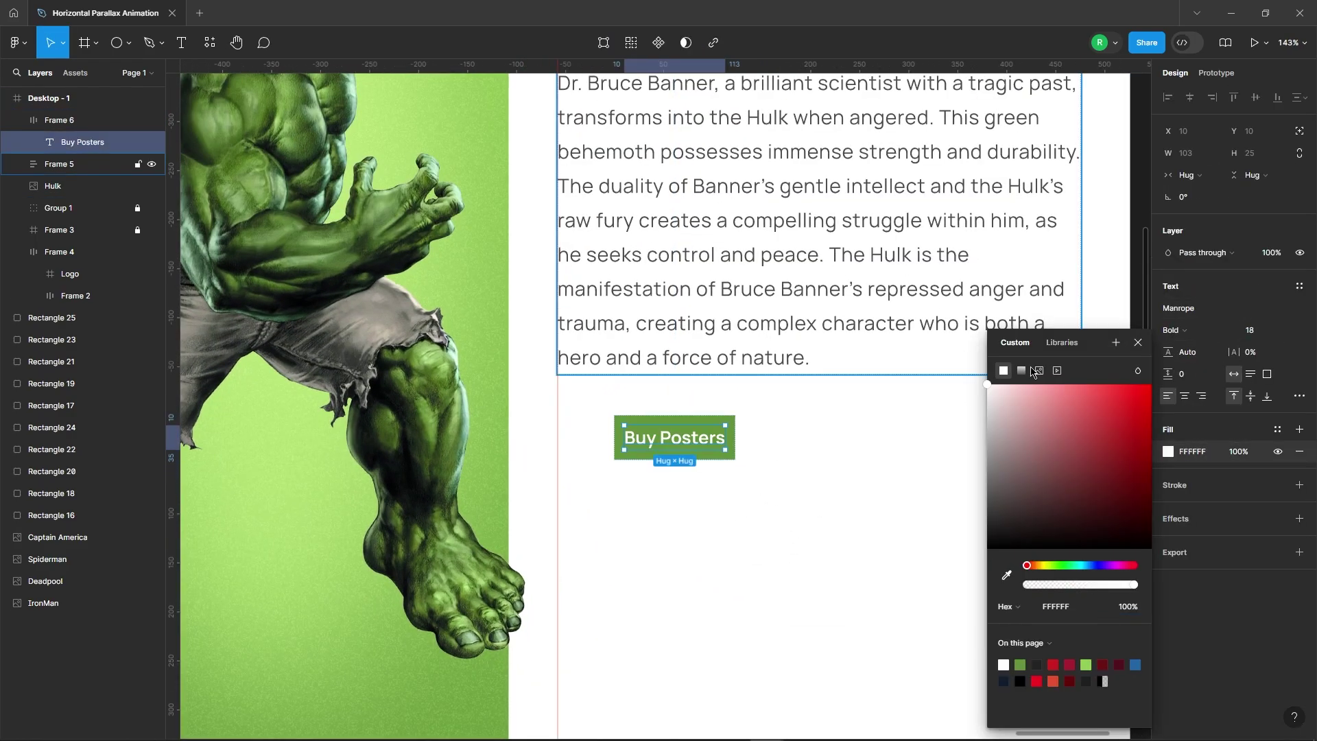
pyautogui.click(1140, 345)
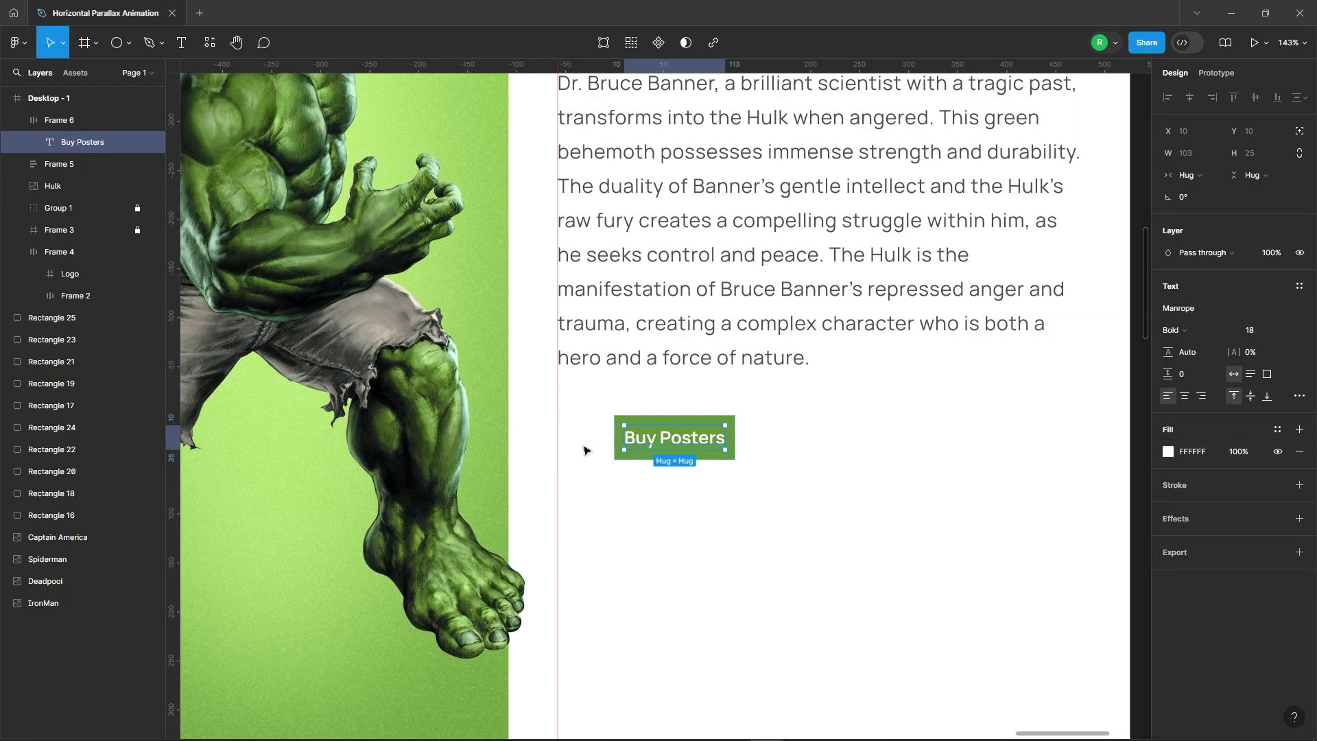
# - Give the button padding of 34 horizontal, 16 vertical and corner radius 12
pyautogui.press('Escape')
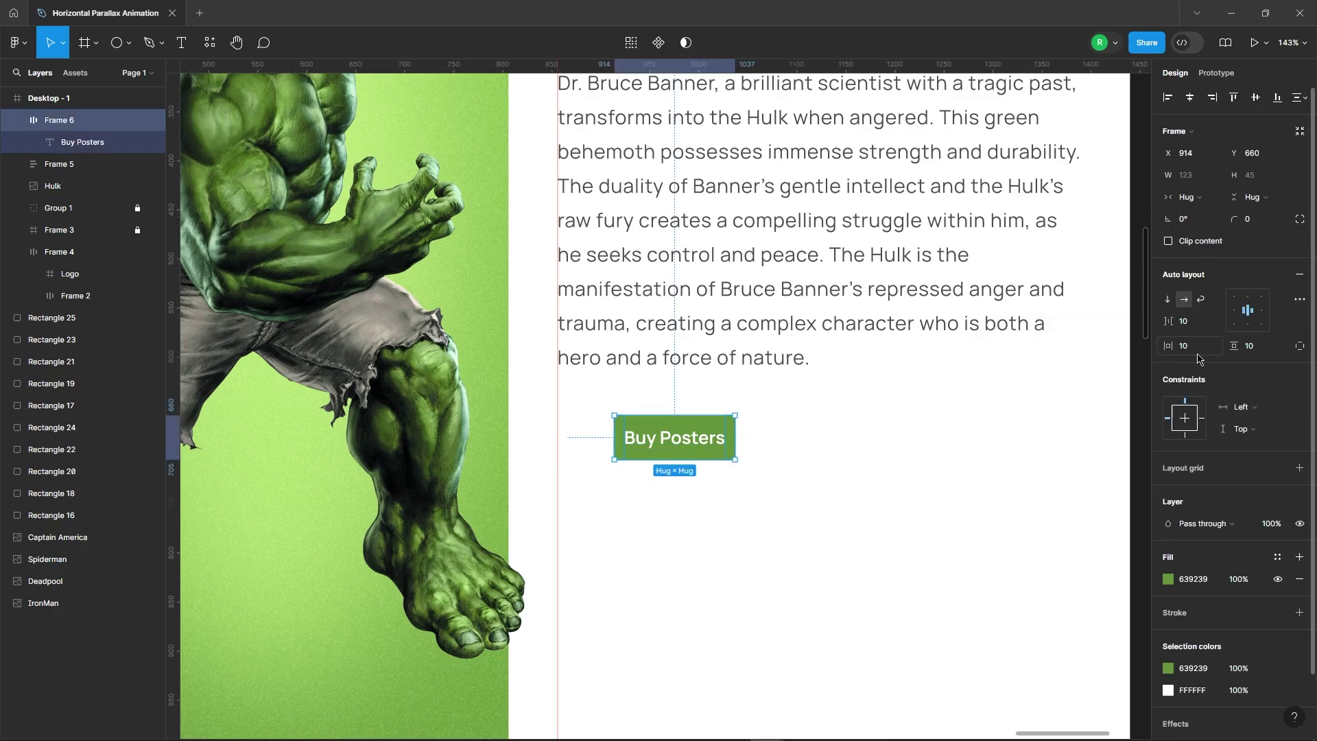
pyautogui.write('4')
pyautogui.press('Return')
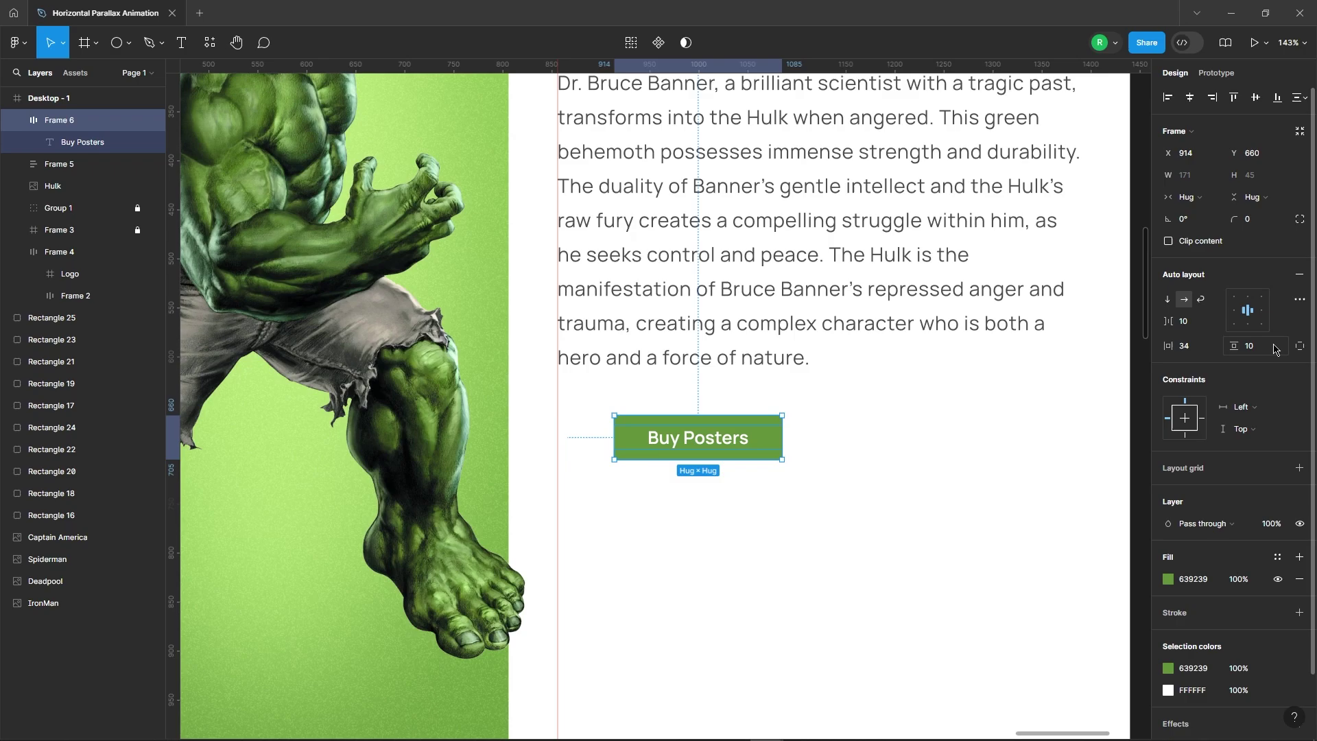
pyautogui.write('12')
pyautogui.press('Return')
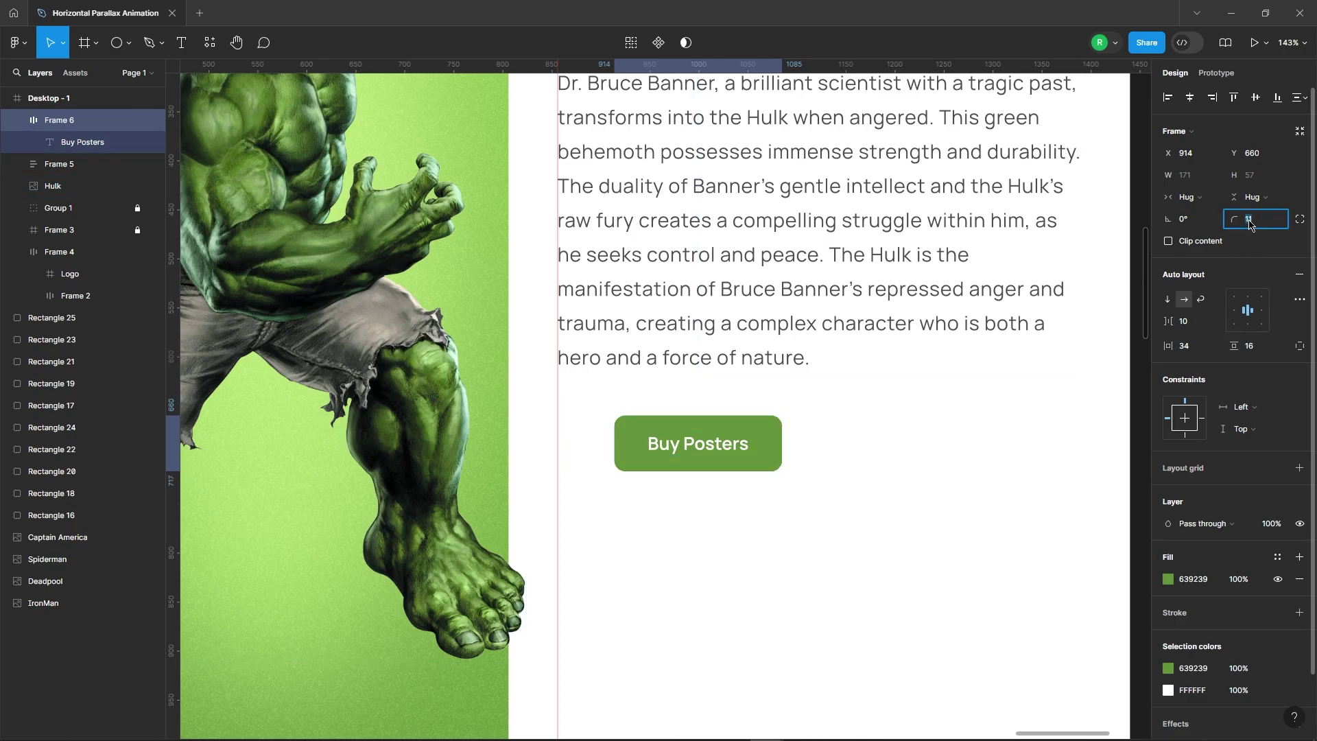
pyautogui.click(1301, 220)
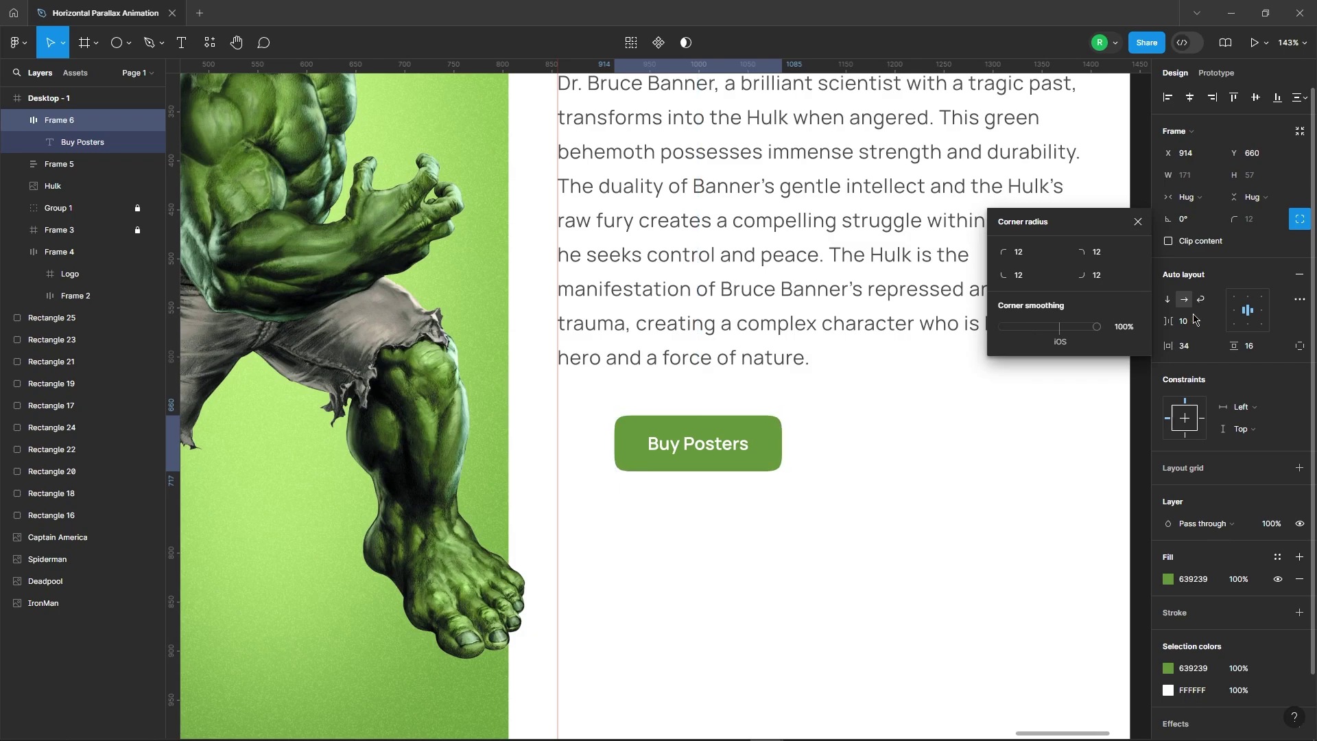
pyautogui.click(1138, 224)
# - Align the button with the description's left edge, 50 px below it
pyautogui.moveTo(707, 446); pyautogui.dragTo(643, 450)
pyautogui.scroll(5, 585, 412)
pyautogui.moveTo(556, 461); pyautogui.dragTo(588, 465)
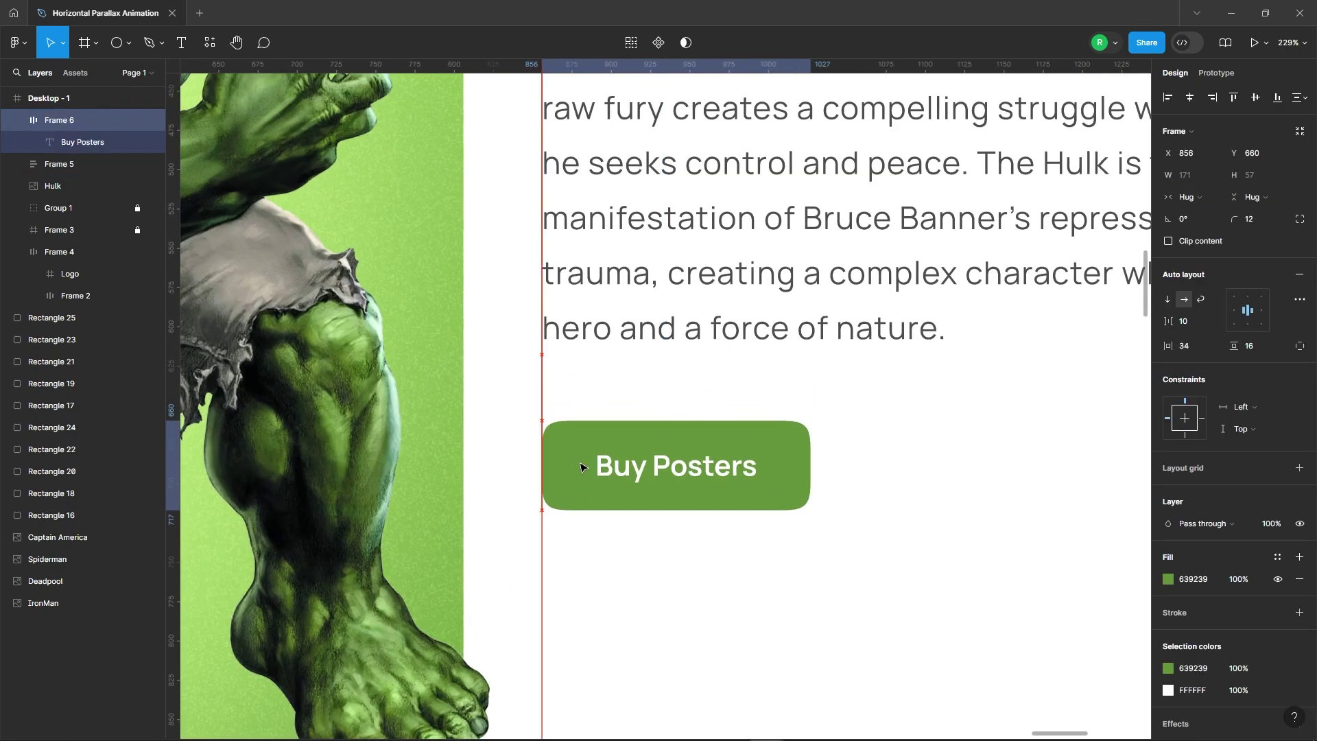
pyautogui.press('Down')
pyautogui.press('Down')
pyautogui.press('Down')
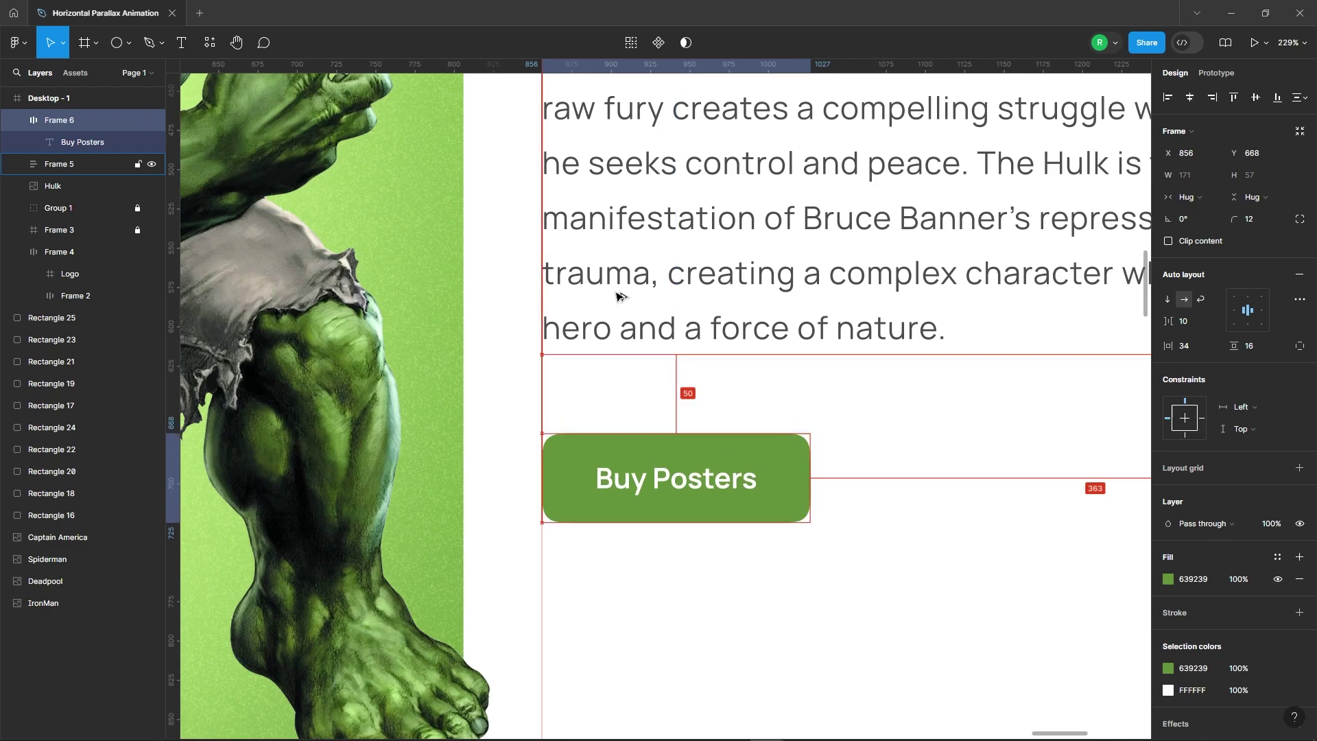
pyautogui.hotkey('shift', '1')
# - Copy the Buy Posters text into the left column as black uppercase text
pyautogui.press('Escape')
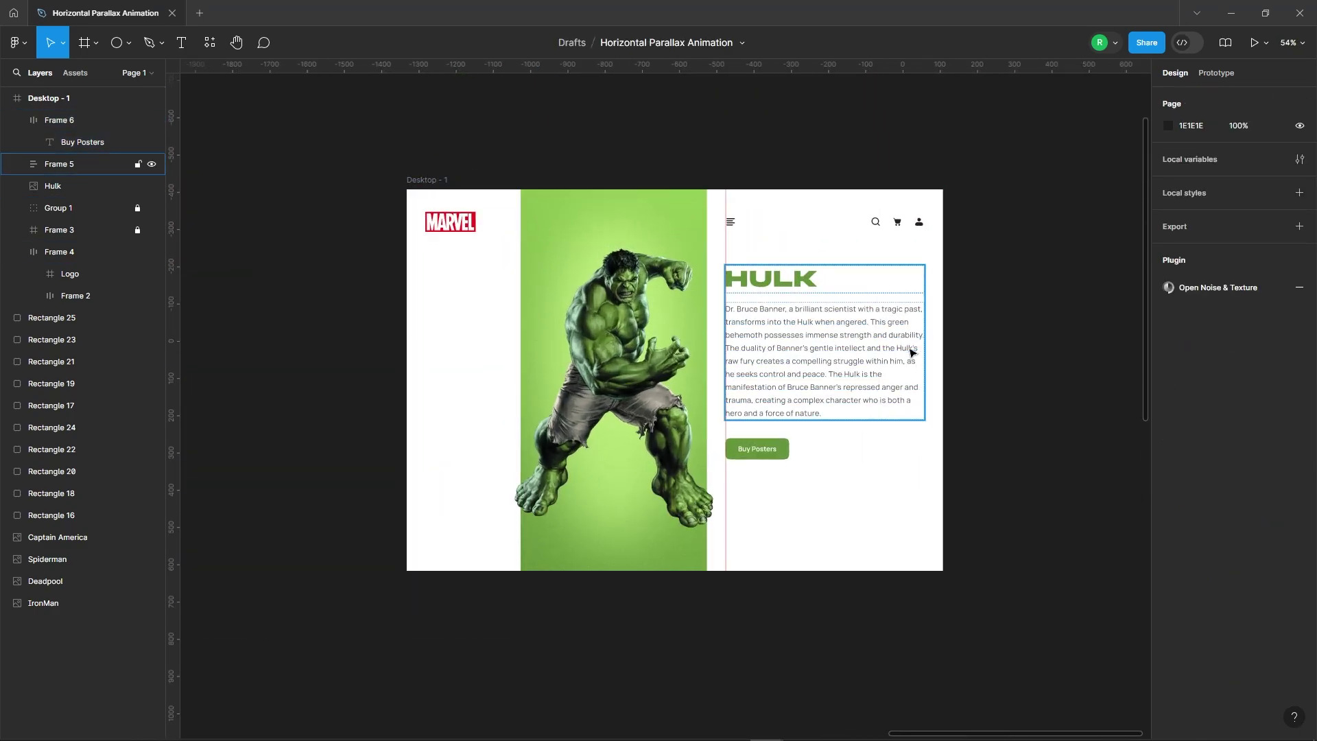
pyautogui.click(770, 451)
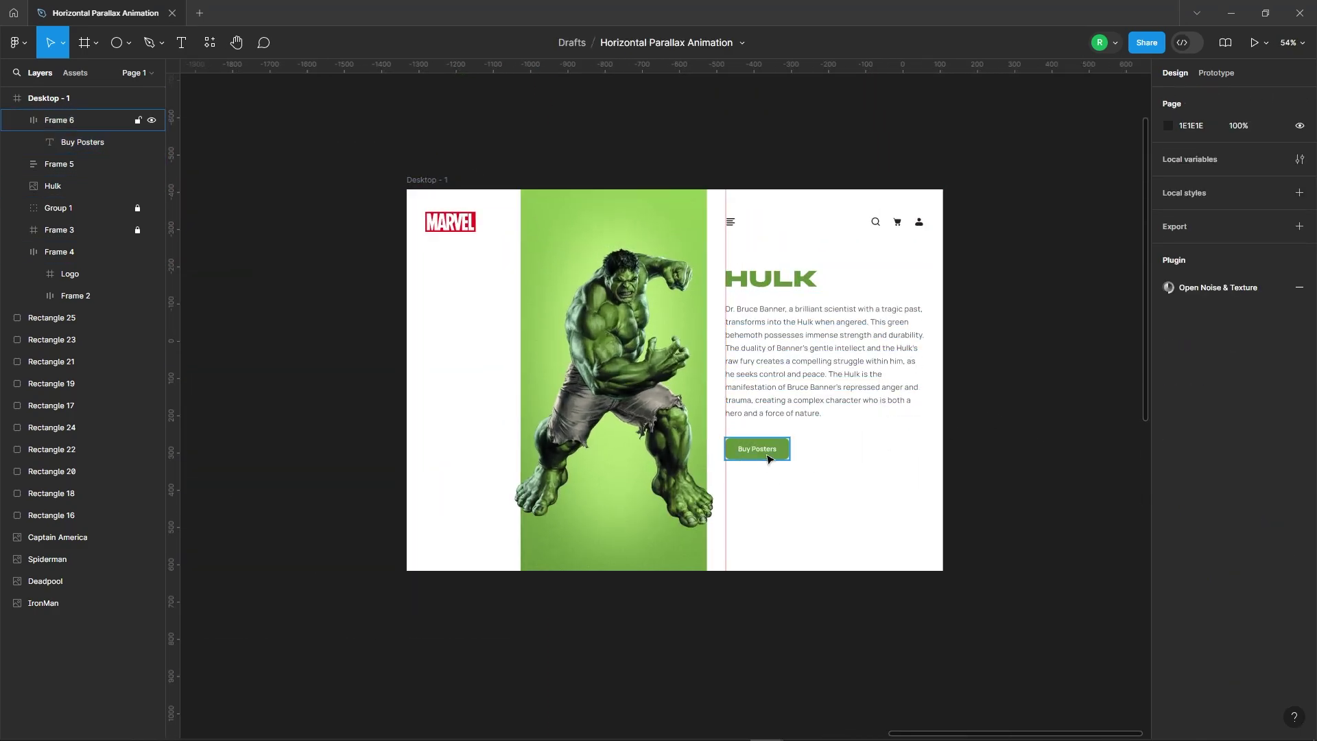
pyautogui.moveTo(757, 448); pyautogui.dragTo(444, 351)
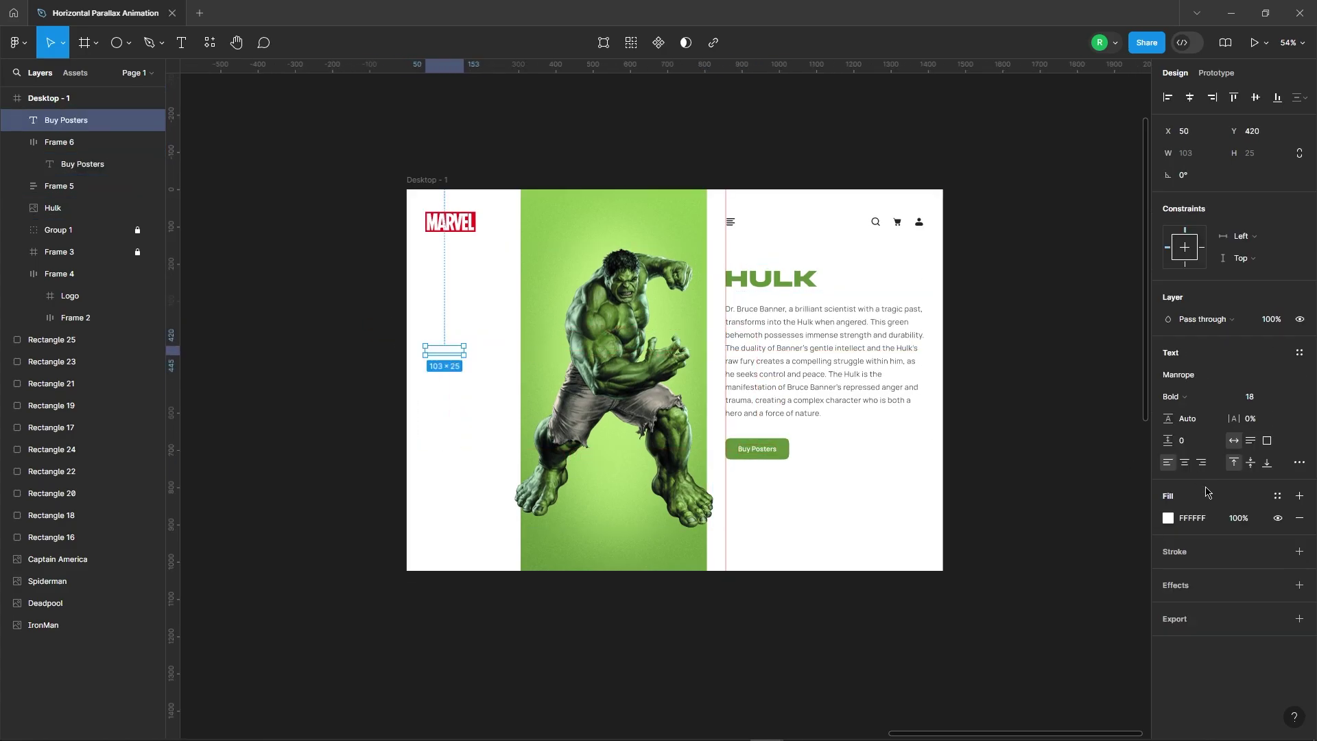
pyautogui.click(1160, 521)
pyautogui.click(1136, 346)
pyautogui.scroll(5, 432, 349)
pyautogui.click(1299, 463)
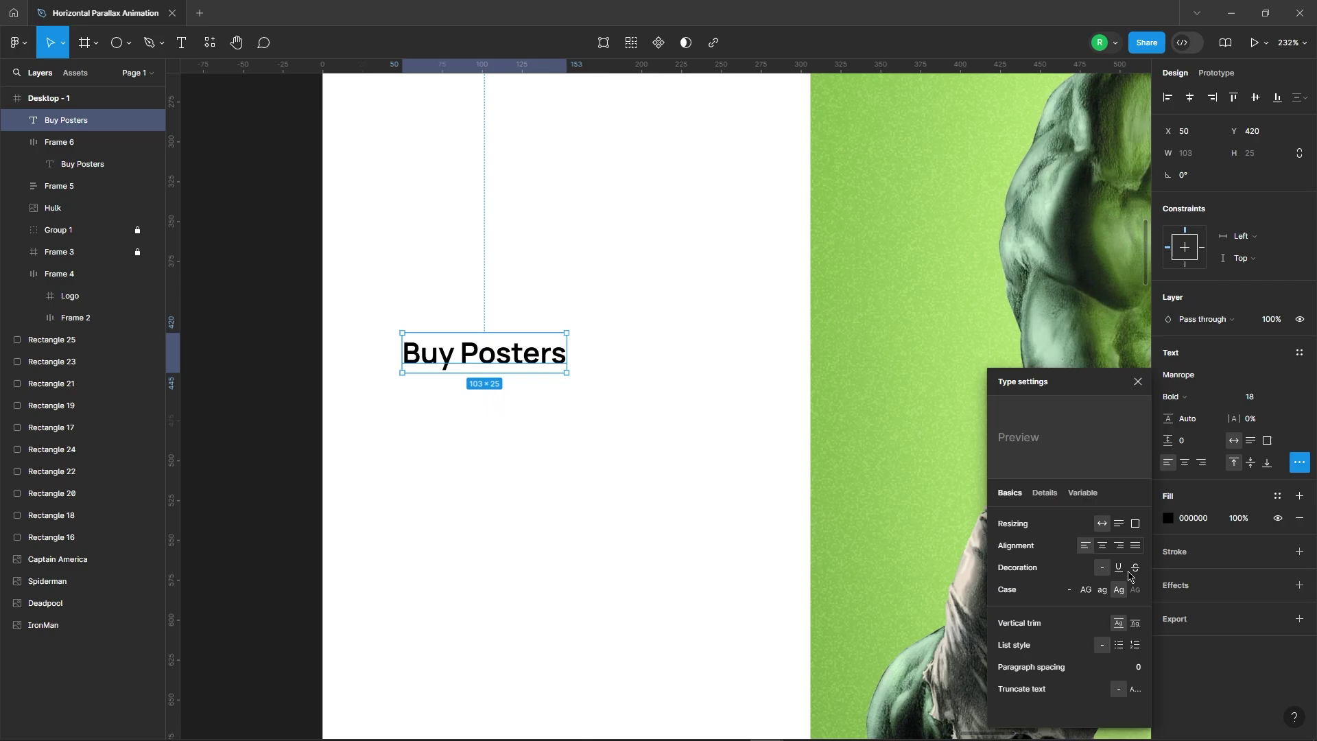
pyautogui.click(1084, 590)
pyautogui.click(1137, 381)
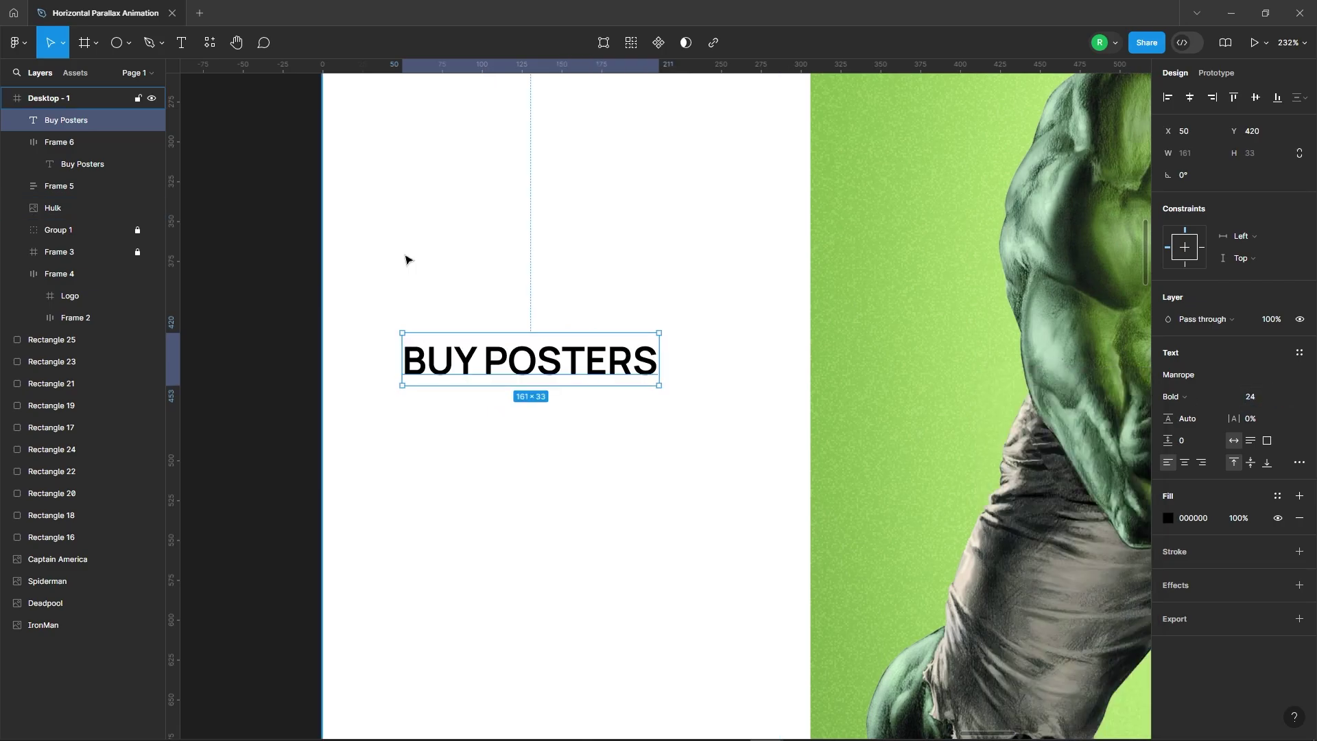
pyautogui.scroll(-5, 405, 258)
pyautogui.click(382, 328)
pyautogui.click(472, 333)
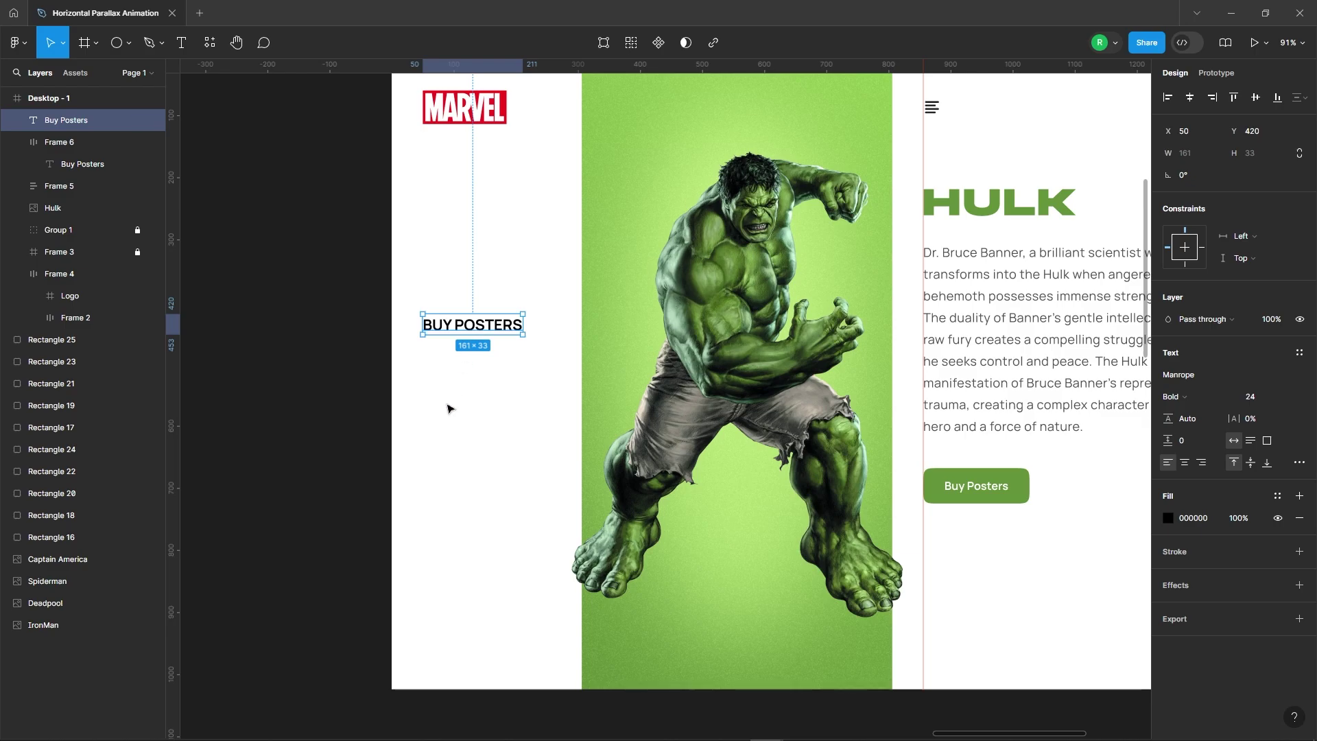
# - Move the four hero images out beside the page frame
pyautogui.scroll(-10, 448, 409)
pyautogui.scroll(-5, 514, 405)
pyautogui.scroll(-3, 576, 402)
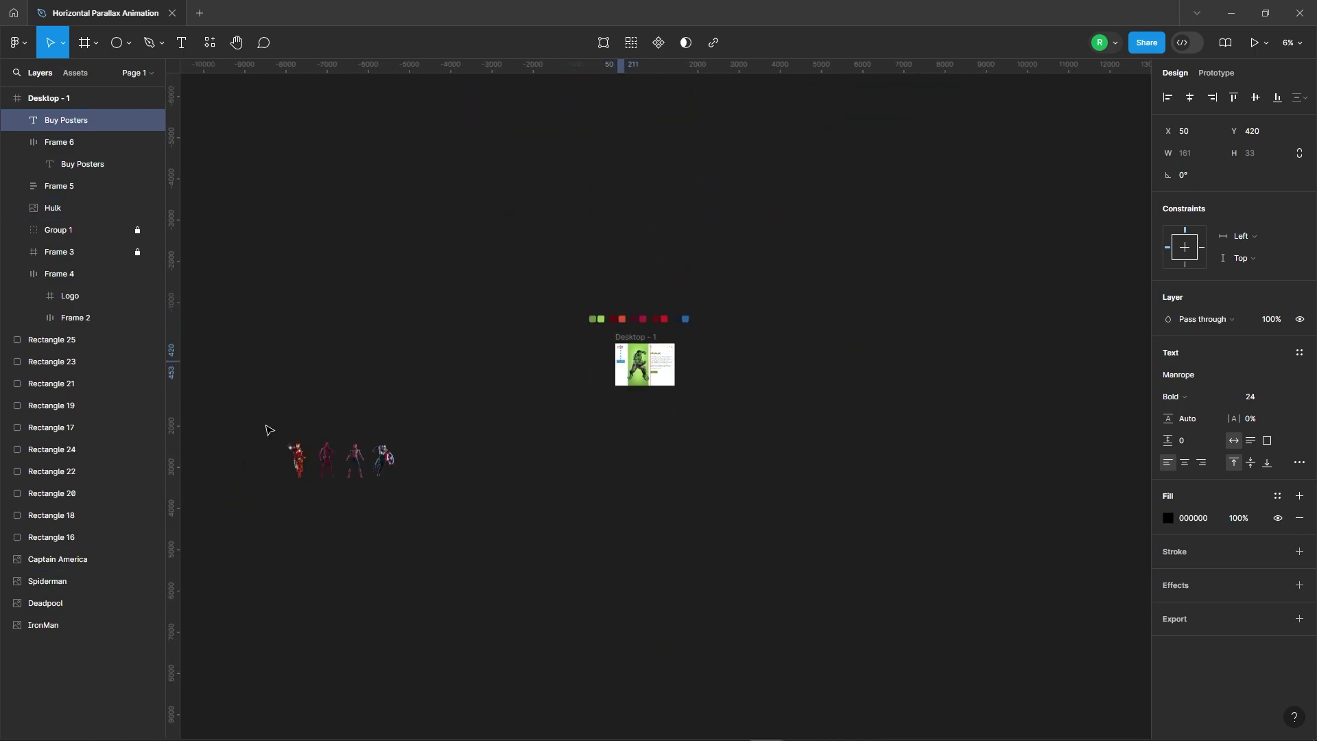
pyautogui.moveTo(267, 430)
pyautogui.mouseDown()
pyautogui.moveTo(398, 484)
pyautogui.moveTo(552, 374)
pyautogui.mouseUp()
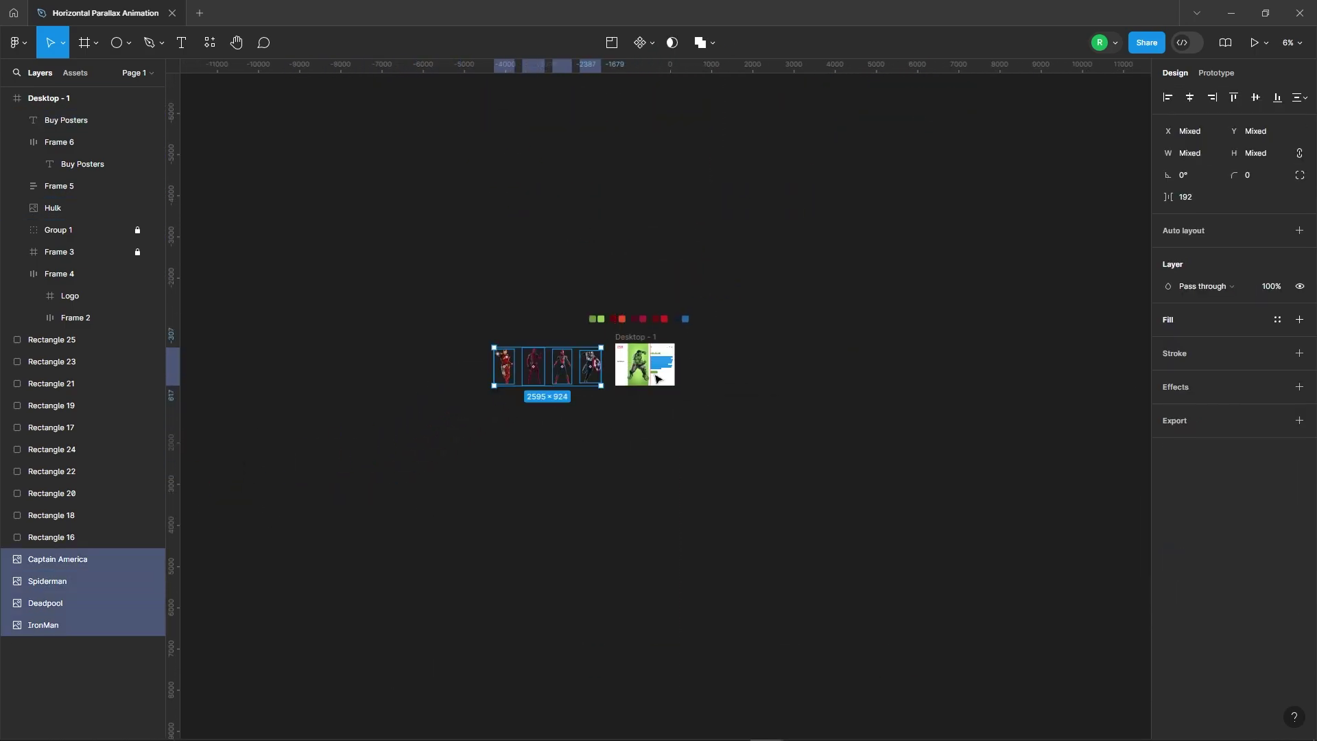
pyautogui.scroll(5, 657, 378)
pyautogui.press('Escape')
pyautogui.scroll(5, 617, 382)
# - Retype the left-column text as HULK and duplicate it below as IRON MAN
pyautogui.scroll(5, 611, 347)
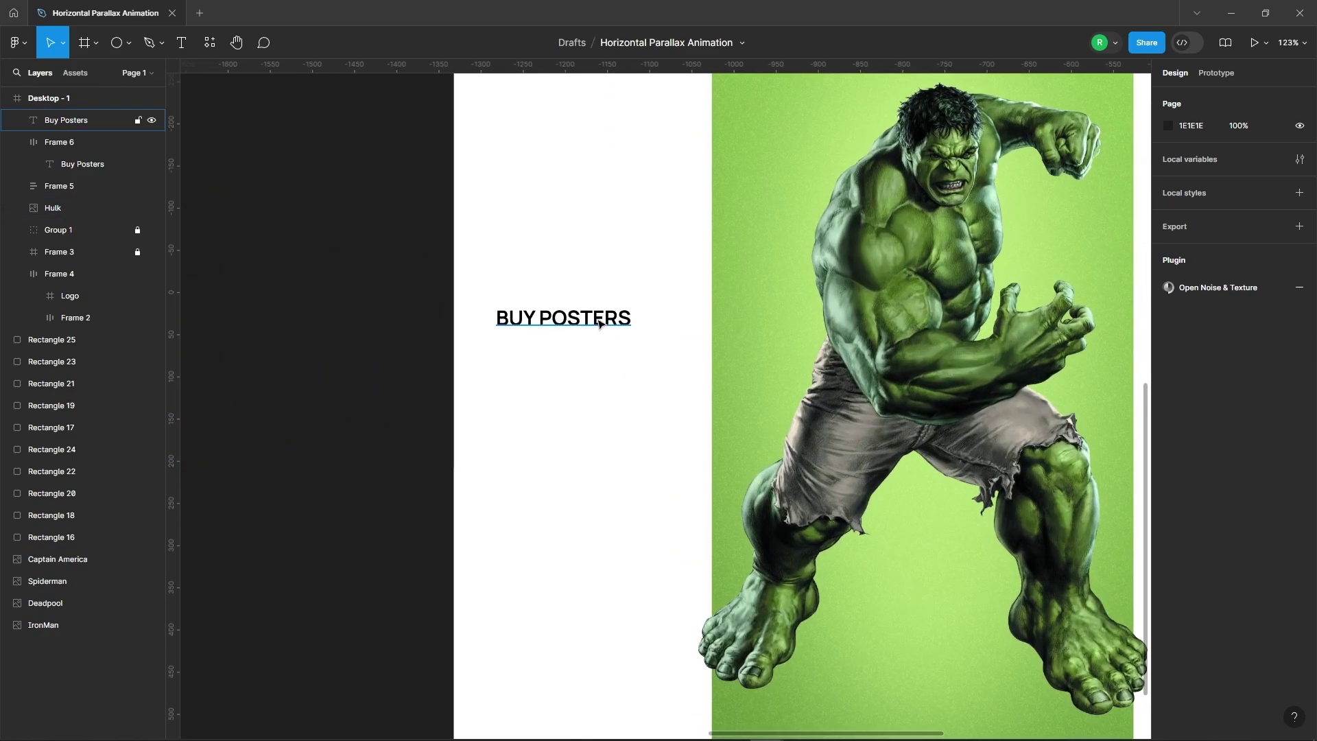
pyautogui.click(599, 324)
pyautogui.press('Return')
pyautogui.write('hul')
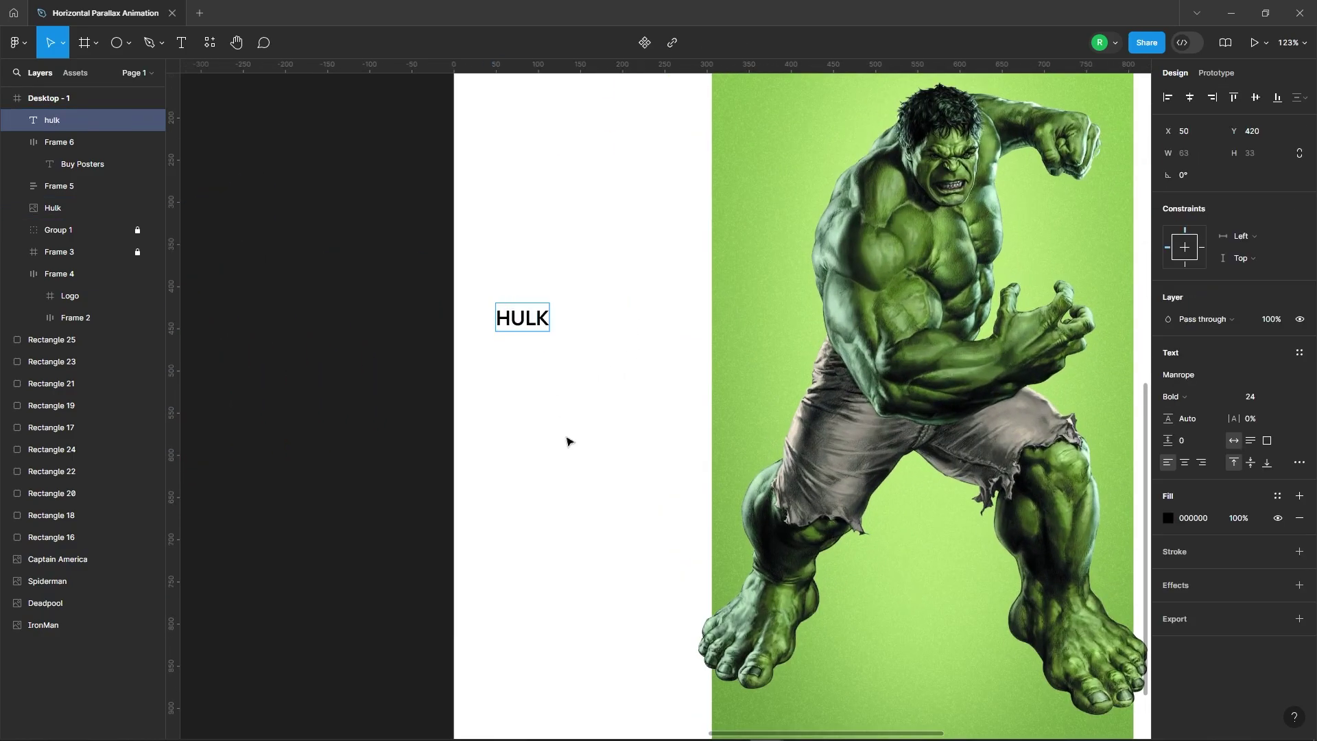
pyautogui.moveTo(522, 318); pyautogui.dragTo(521, 373)
pyautogui.doubleClick(513, 380)
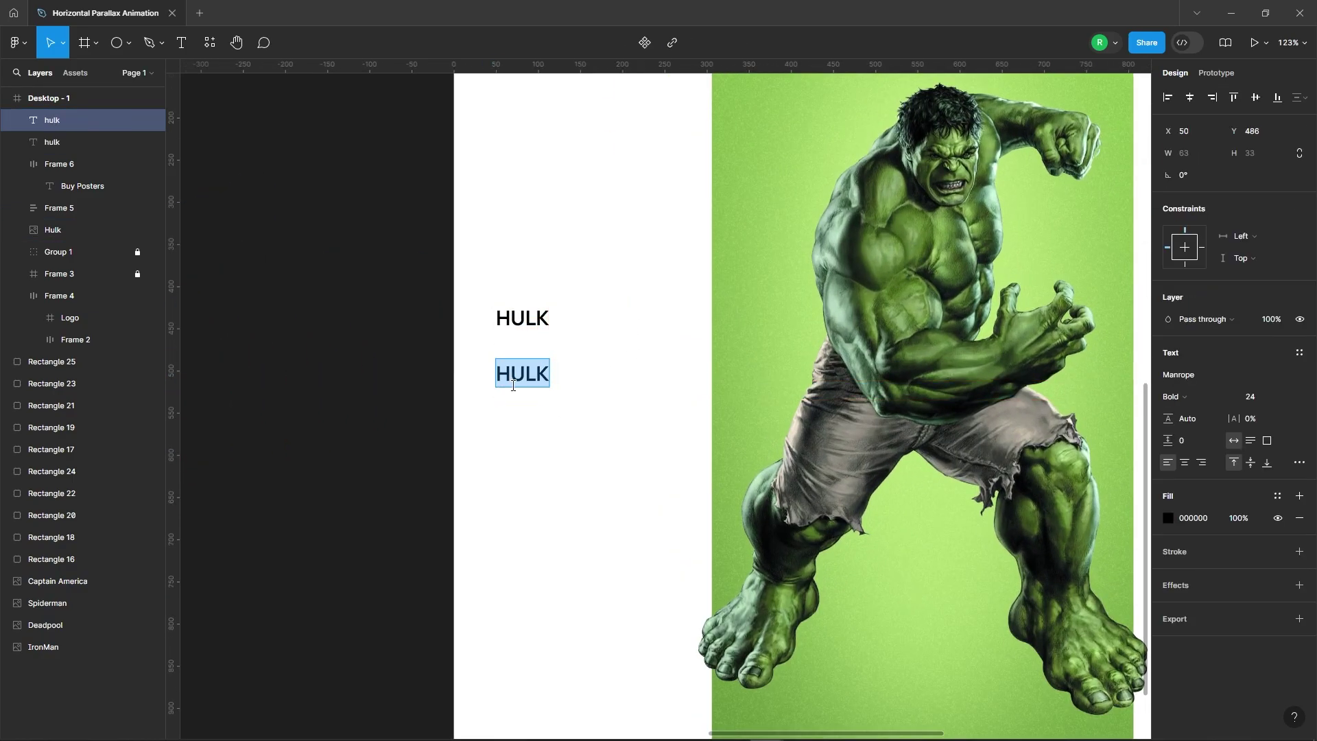
pyautogui.press('Escape')
pyautogui.scroll(-5, 590, 426)
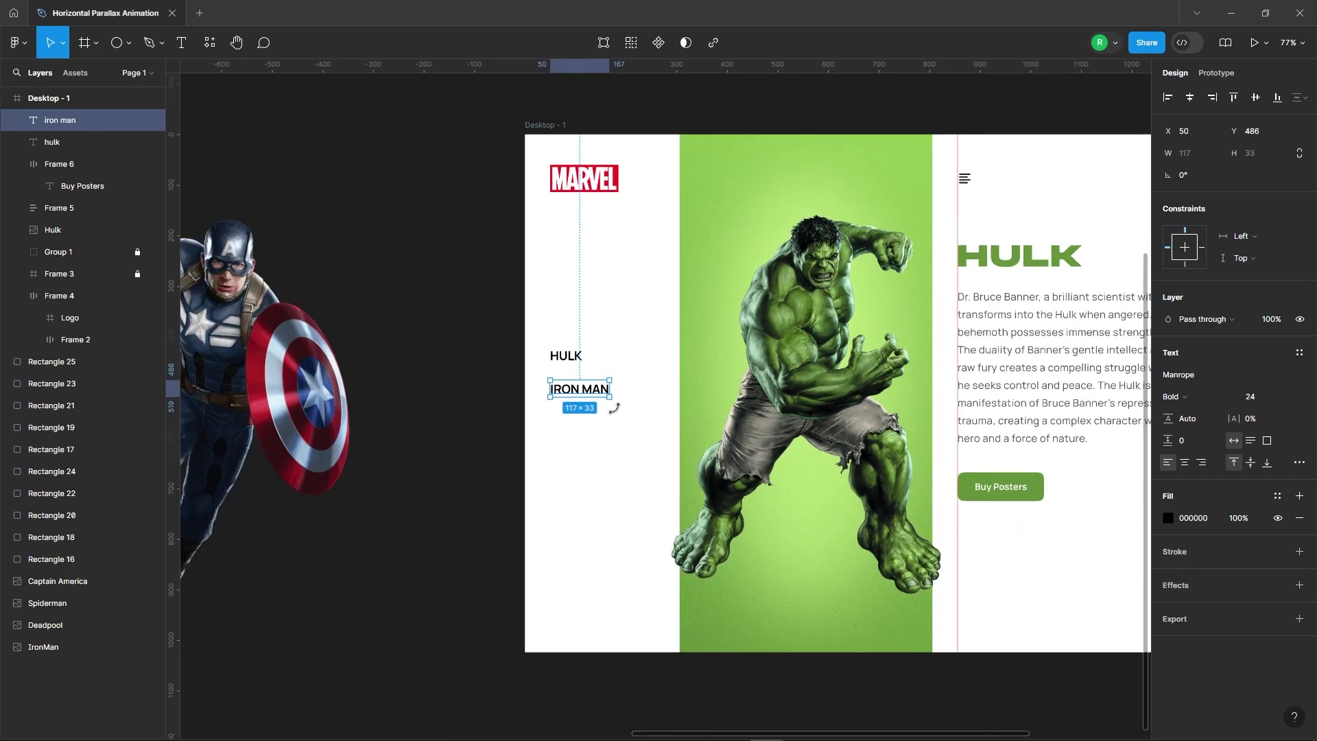
pyautogui.scroll(-5, 604, 412)
pyautogui.scroll(3, 616, 402)
pyautogui.scroll(3, 617, 403)
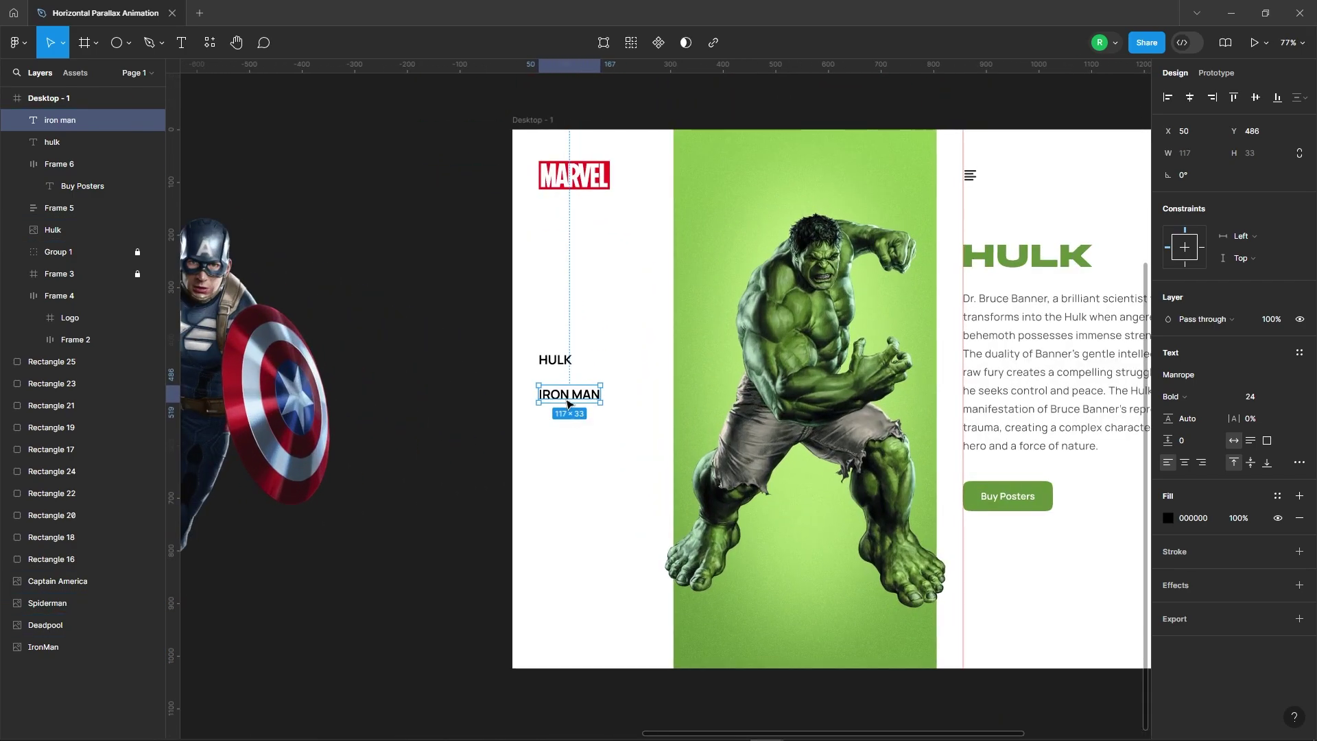
# - Add copies below renamed DEADPOOL, SPIDERMAN and CAPTAIN AMERICA
pyautogui.moveTo(573, 396); pyautogui.dragTo(576, 521)
pyautogui.doubleClick(573, 451)
pyautogui.doubleClick(569, 487)
pyautogui.press('Escape')
pyautogui.doubleClick(576, 520)
pyautogui.write('c')
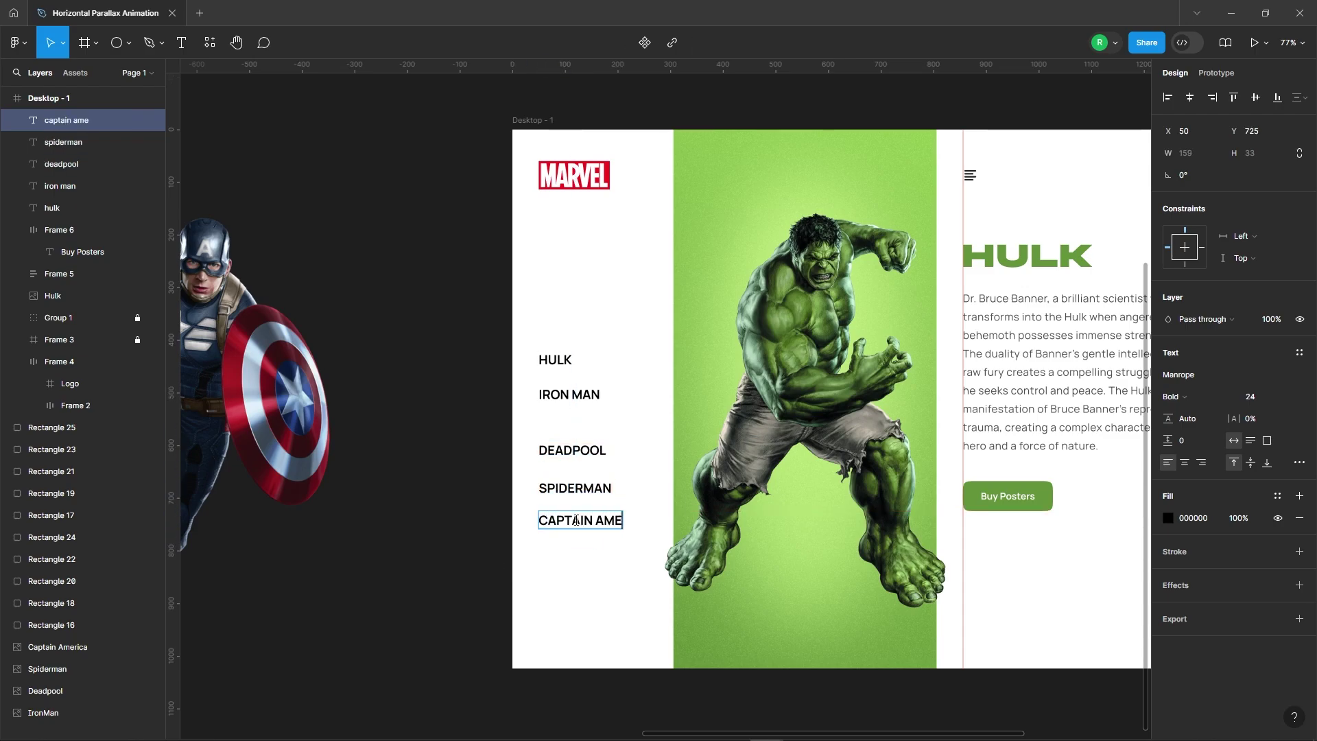
pyautogui.click(590, 542)
pyautogui.scroll(3, 618, 576)
pyautogui.scroll(5, 596, 549)
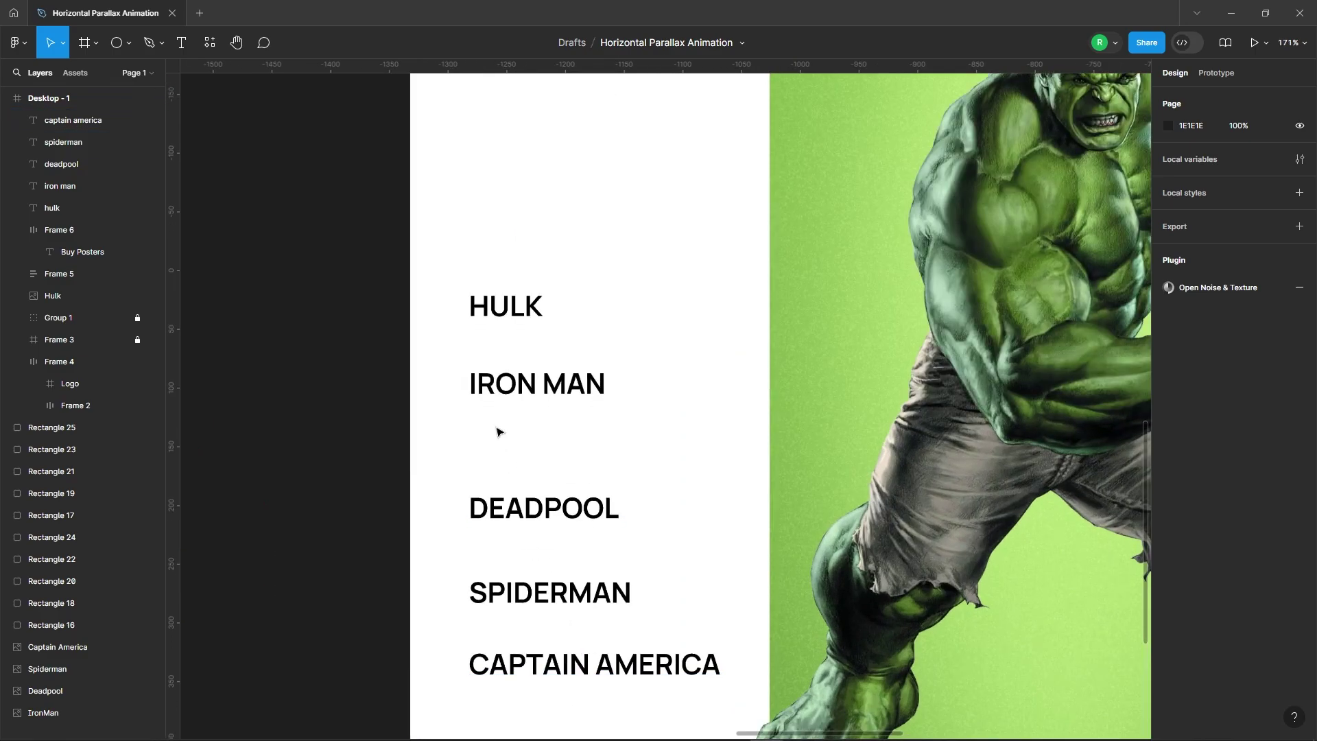
pyautogui.scroll(2, 498, 430)
# - Set all five hero names to ExtraBold and tidy their spacing evenly
pyautogui.scroll(2, 471, 257)
pyautogui.moveTo(461, 115); pyautogui.dragTo(743, 585)
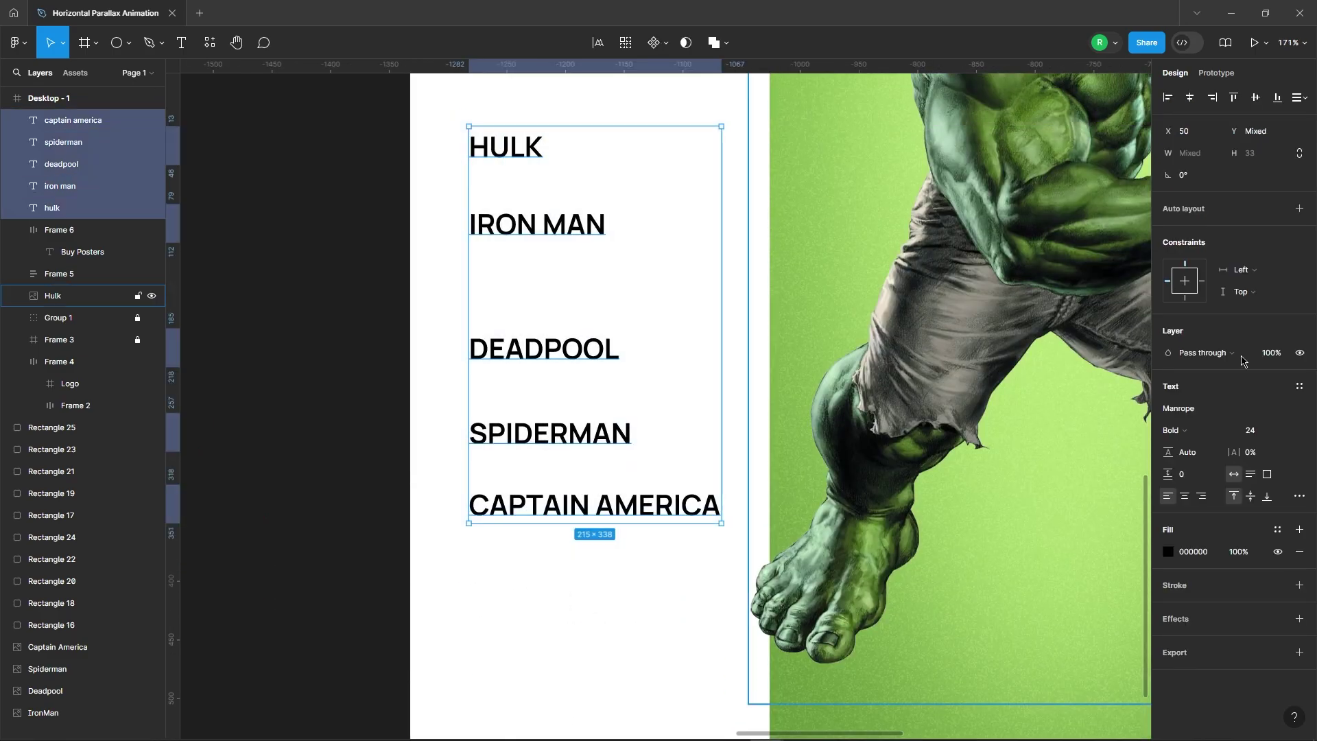
pyautogui.click(1181, 437)
pyautogui.click(1197, 449)
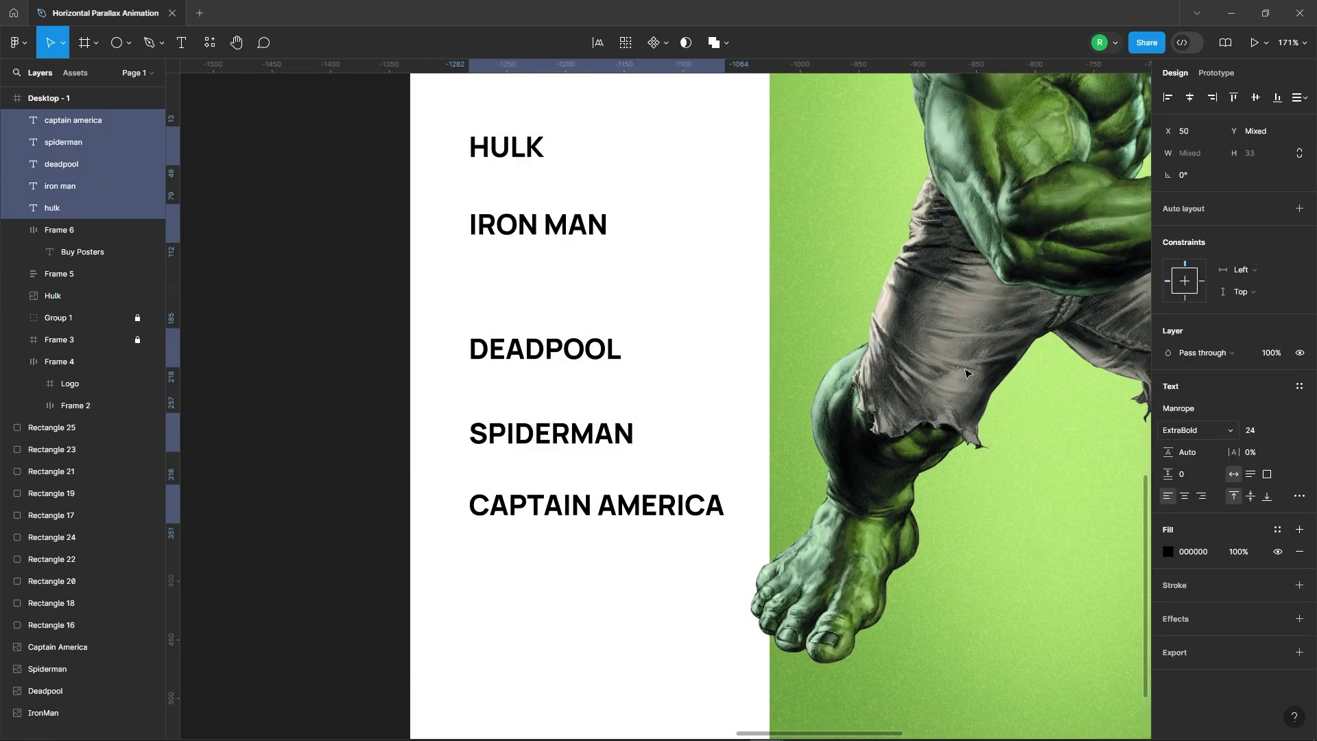
pyautogui.click(713, 516)
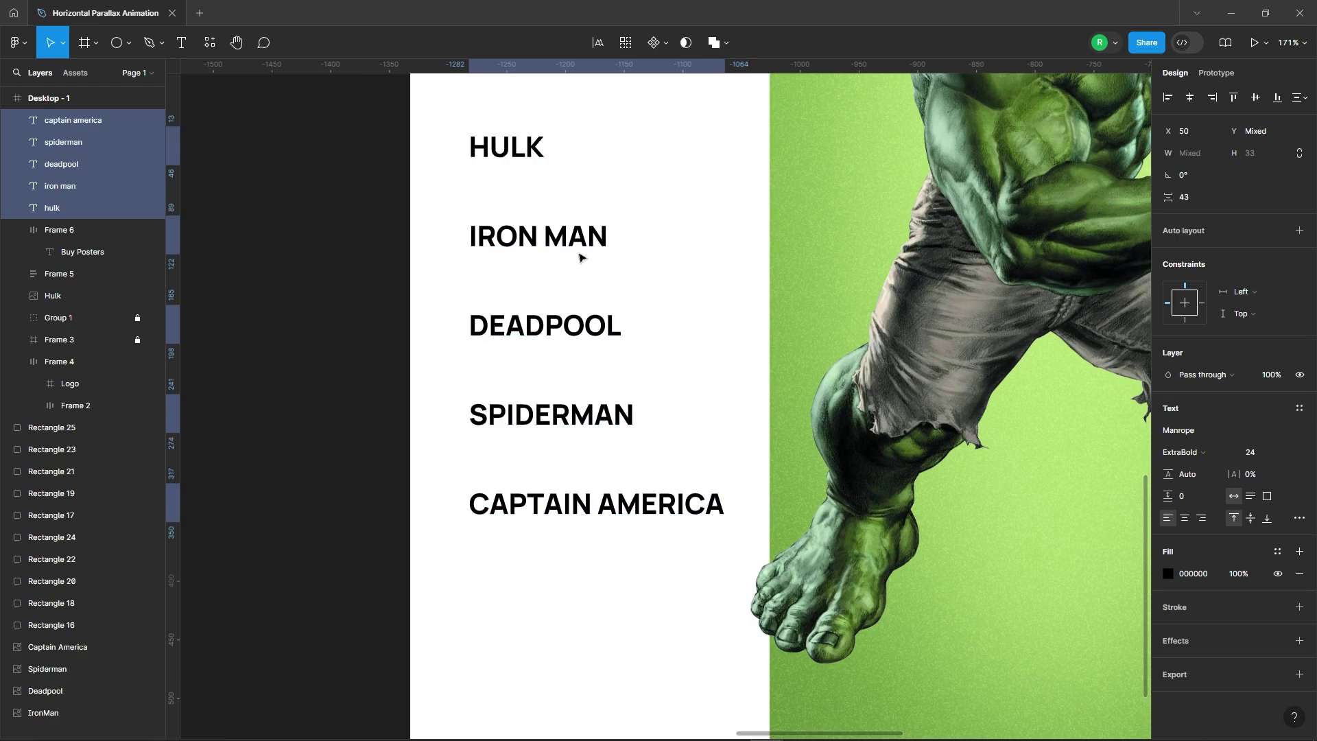
# - Stack the names in an auto-layout frame with a 20 px gap
pyautogui.rightClick(579, 253)
pyautogui.click(659, 489)
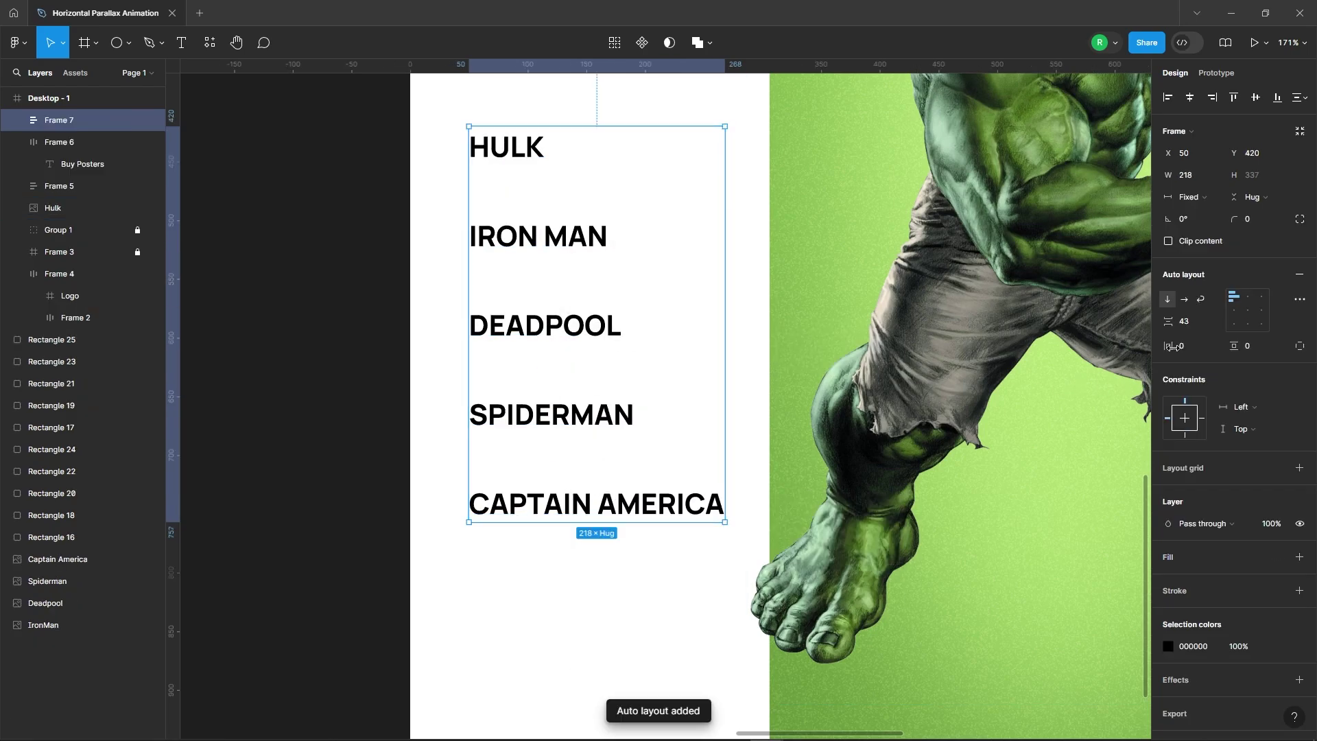
pyautogui.click(1200, 320)
pyautogui.write('0')
pyautogui.press('Return')
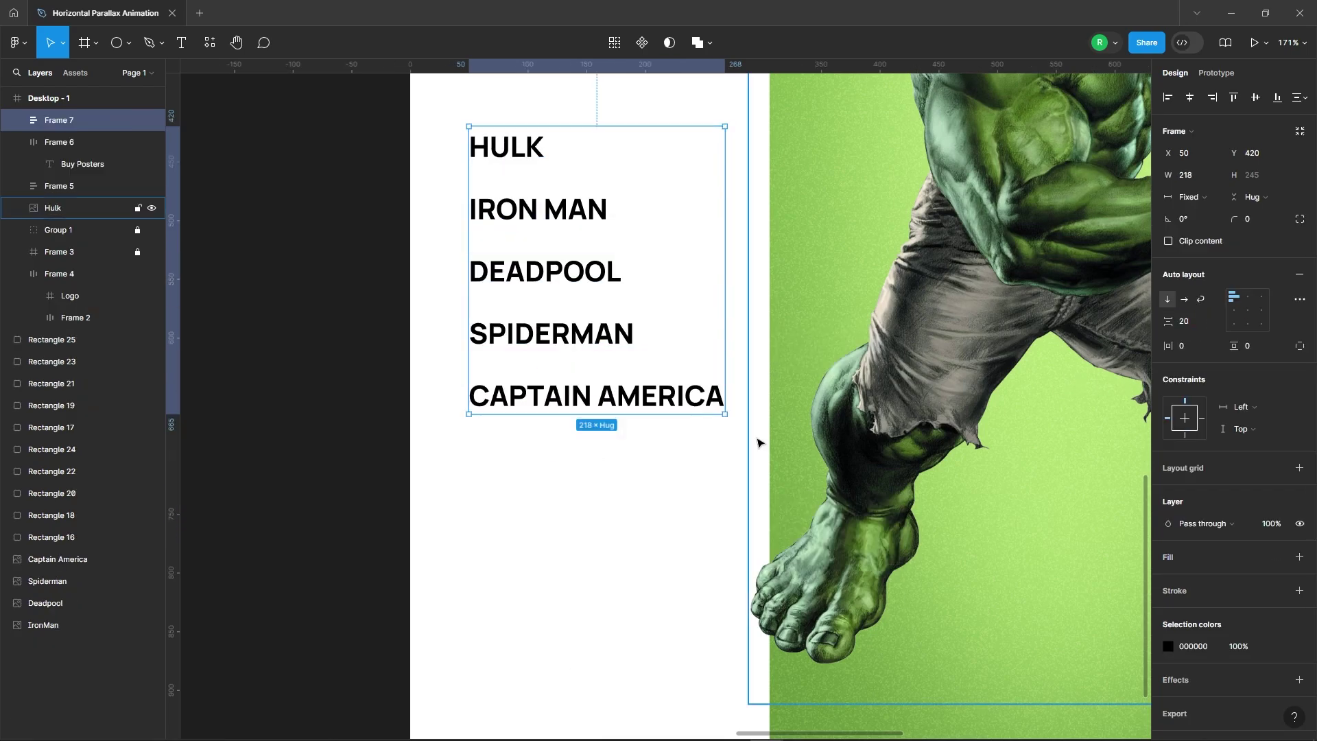
pyautogui.scroll(-5, 514, 348)
pyautogui.click(538, 249)
pyautogui.moveTo(540, 250); pyautogui.dragTo(575, 425)
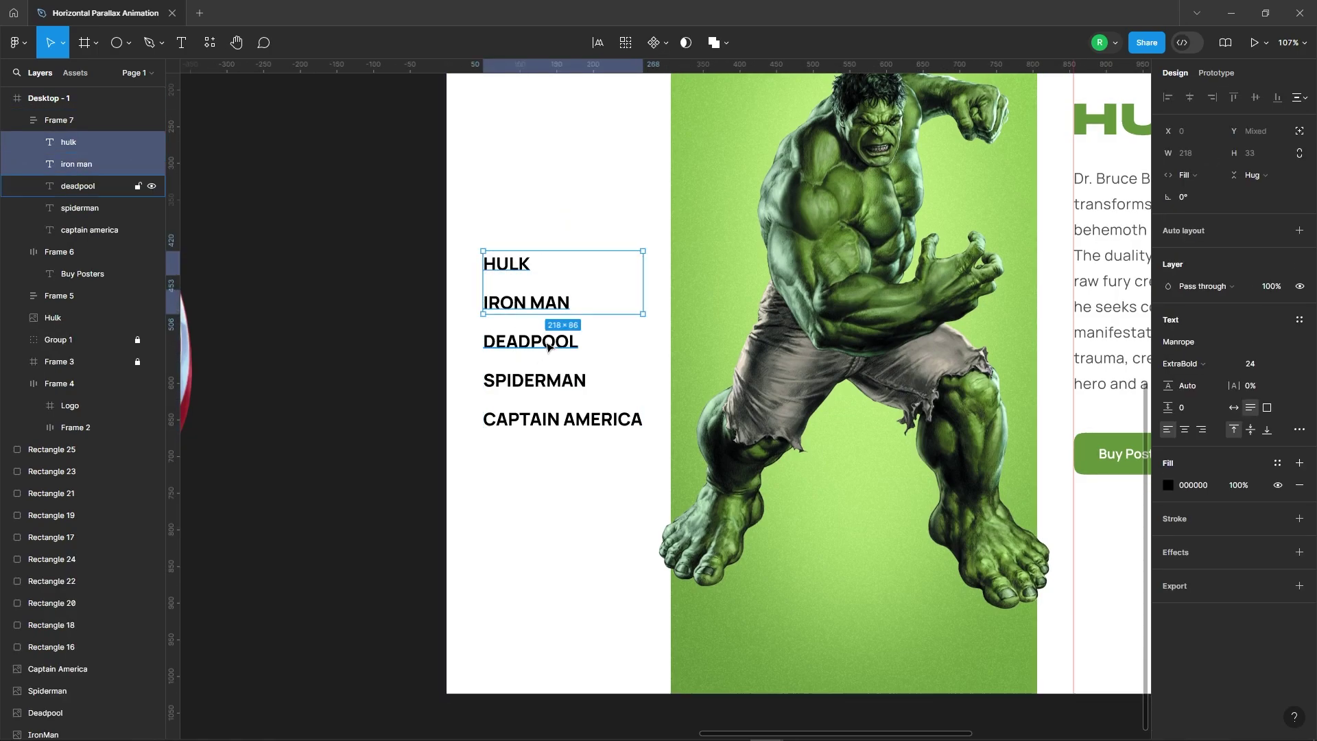
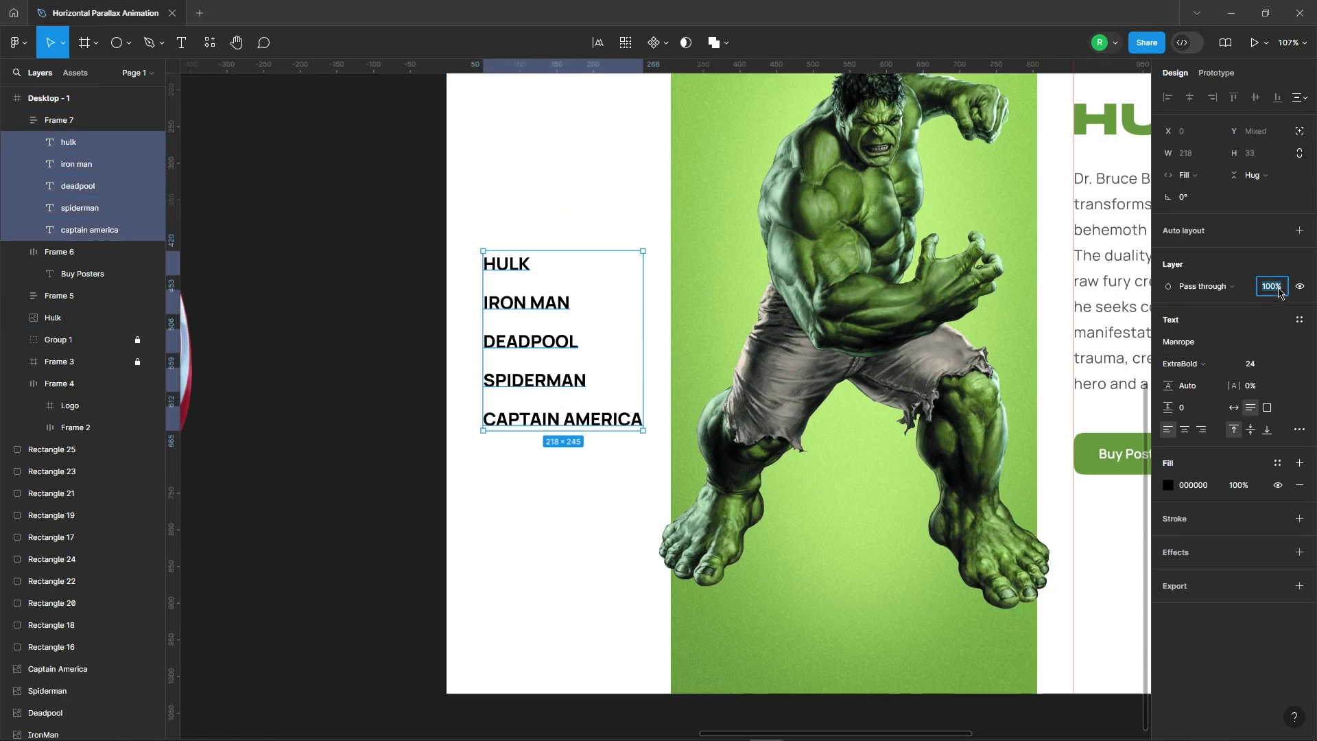
# - Apply opacity to the menu names and centre Frame 7 vertically on the page
pyautogui.press('Return')
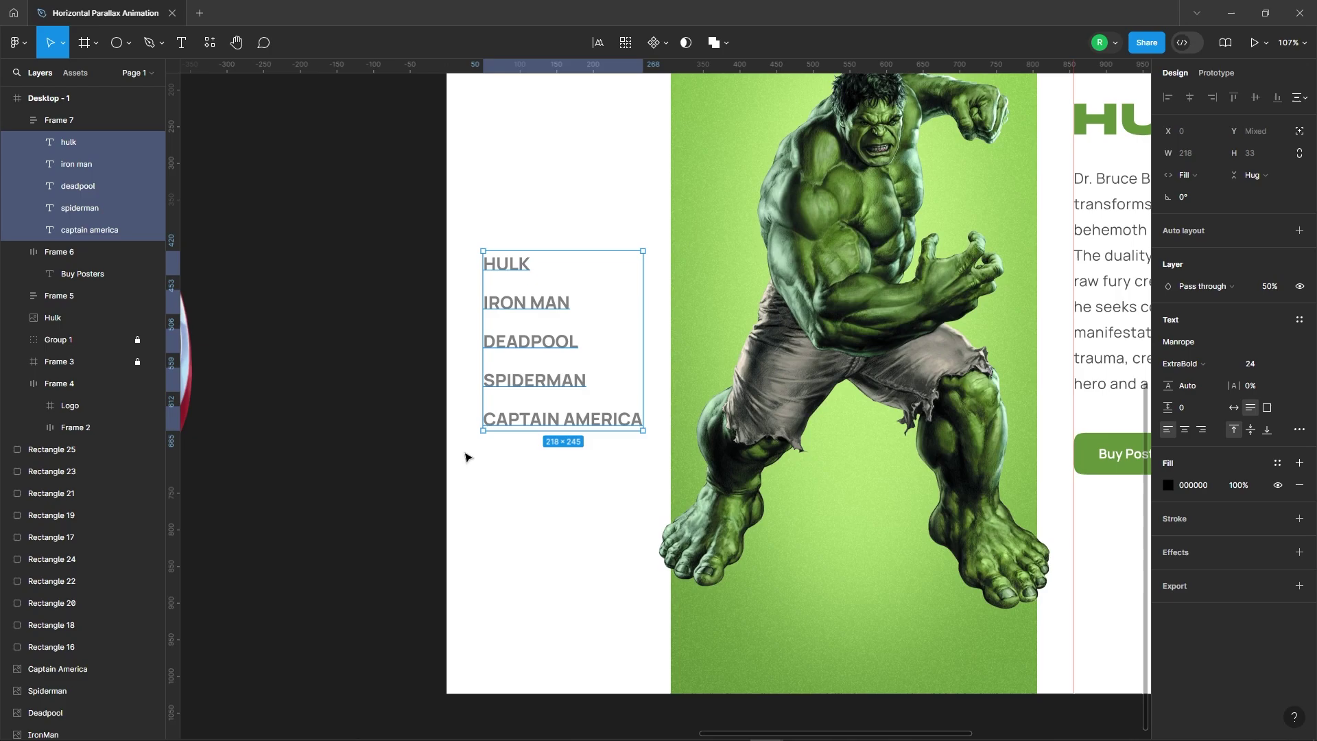
pyautogui.scroll(5, 494, 524)
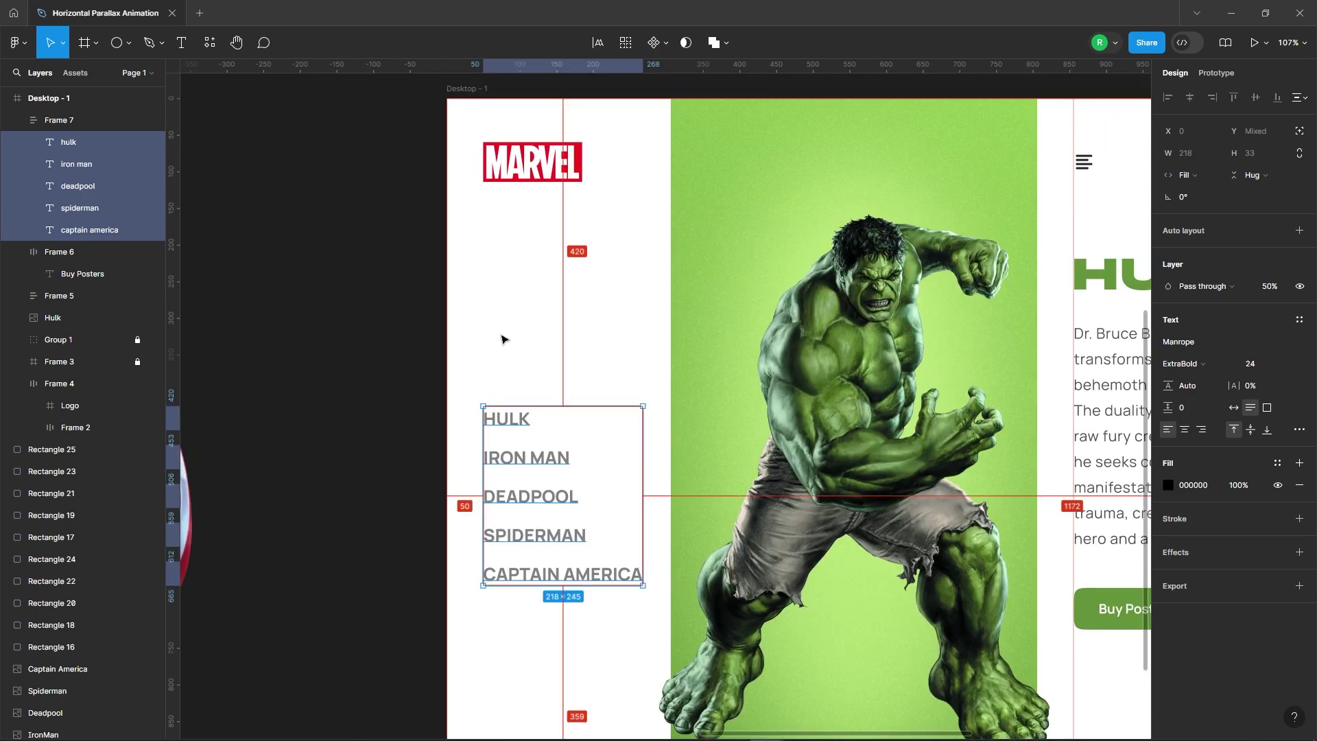
pyautogui.click(609, 294)
pyautogui.click(584, 447)
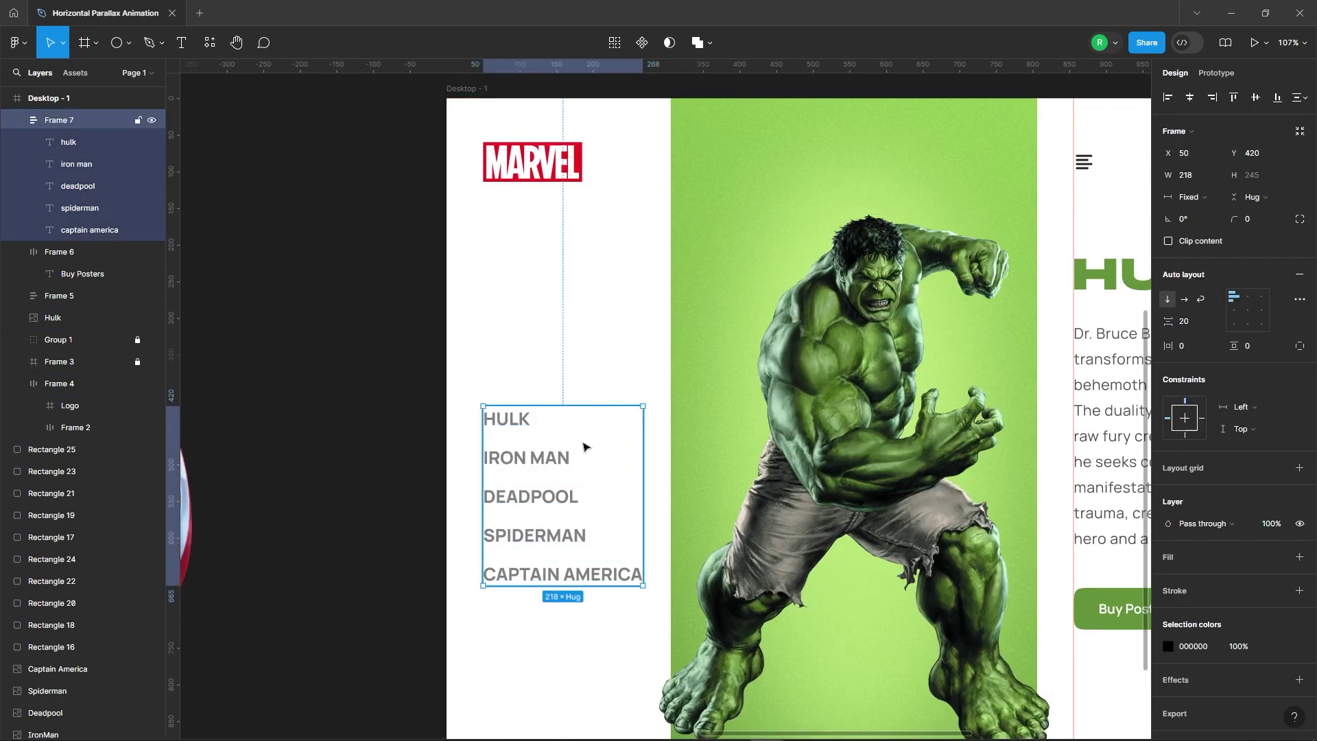
pyautogui.click(1255, 97)
# - Dim the five hero names, HULK through CAPTAIN AMERICA, to 35% opacity
pyautogui.scroll(-3, 480, 247)
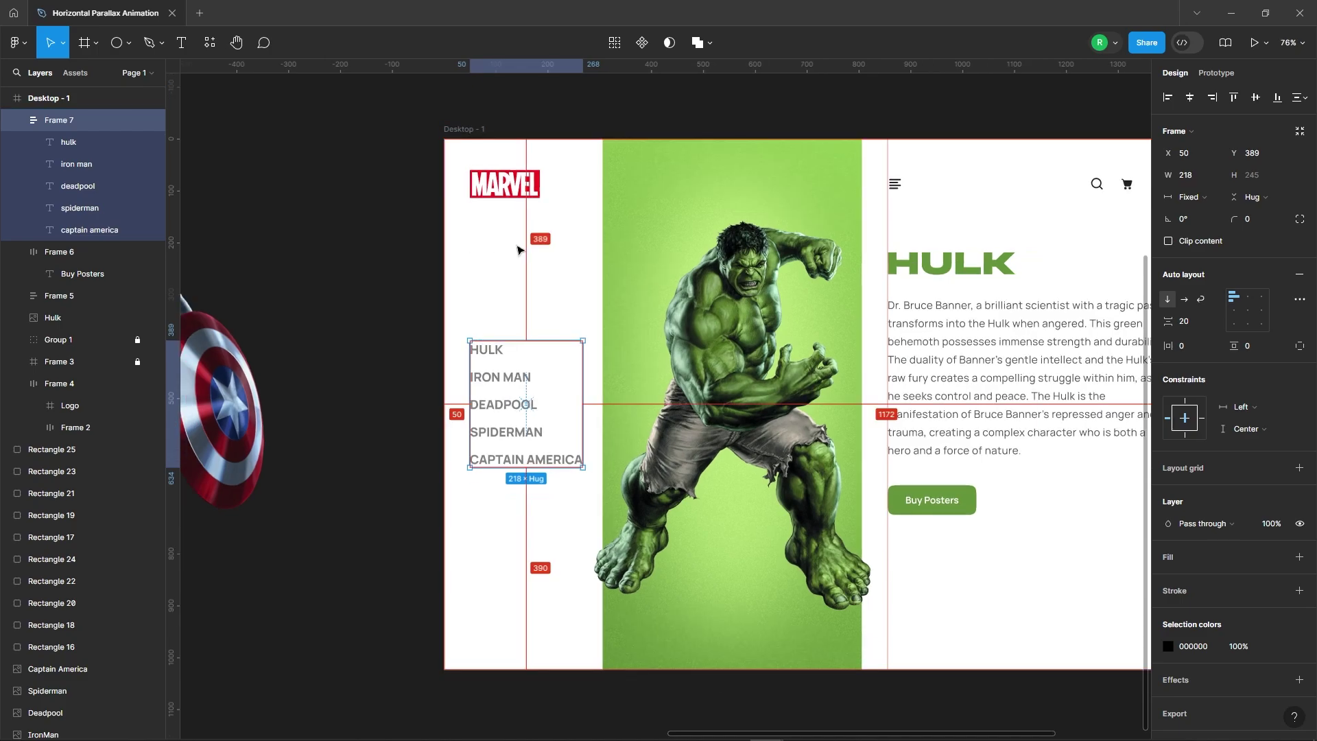
pyautogui.click(400, 402)
pyautogui.click(488, 352)
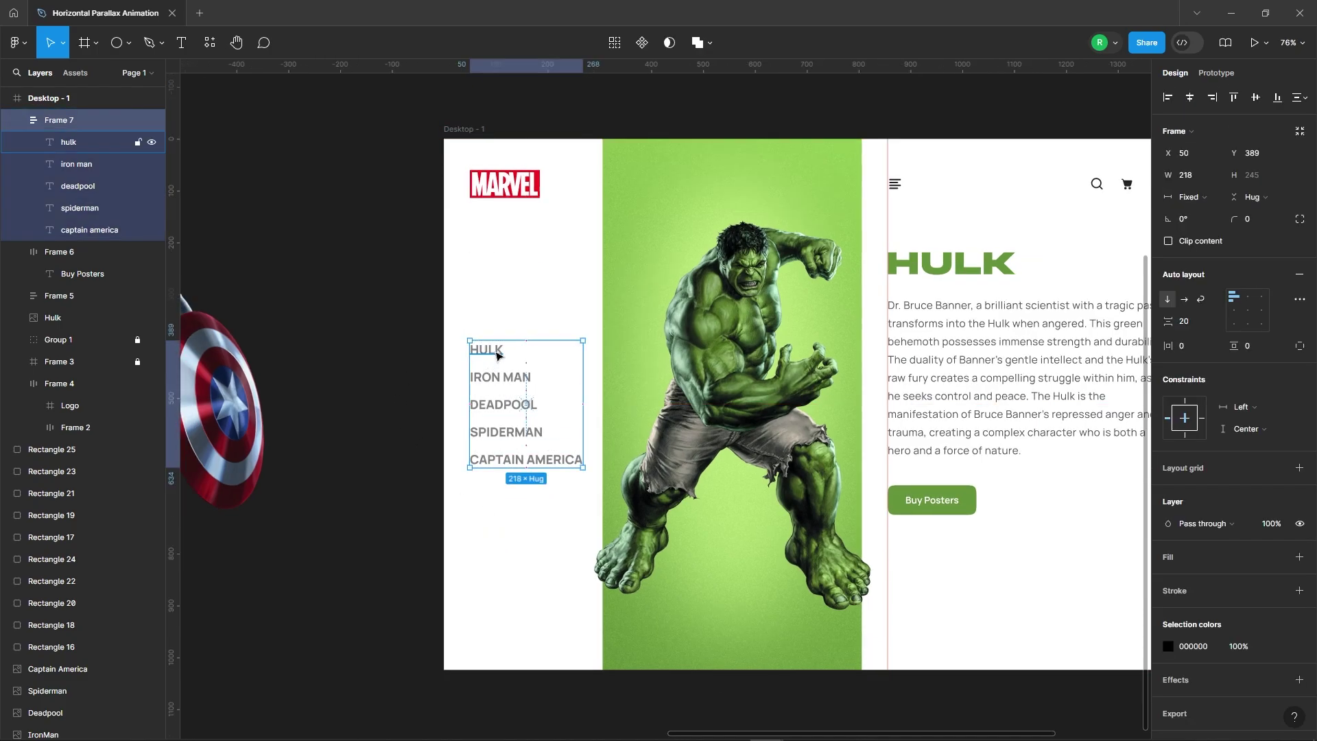
pyautogui.keyDown('shift'); pyautogui.click(506, 379); pyautogui.keyUp('shift')
pyautogui.keyDown('shift'); pyautogui.click(505, 405); pyautogui.keyUp('shift')
pyautogui.keyDown('shift'); pyautogui.click(508, 432); pyautogui.keyUp('shift')
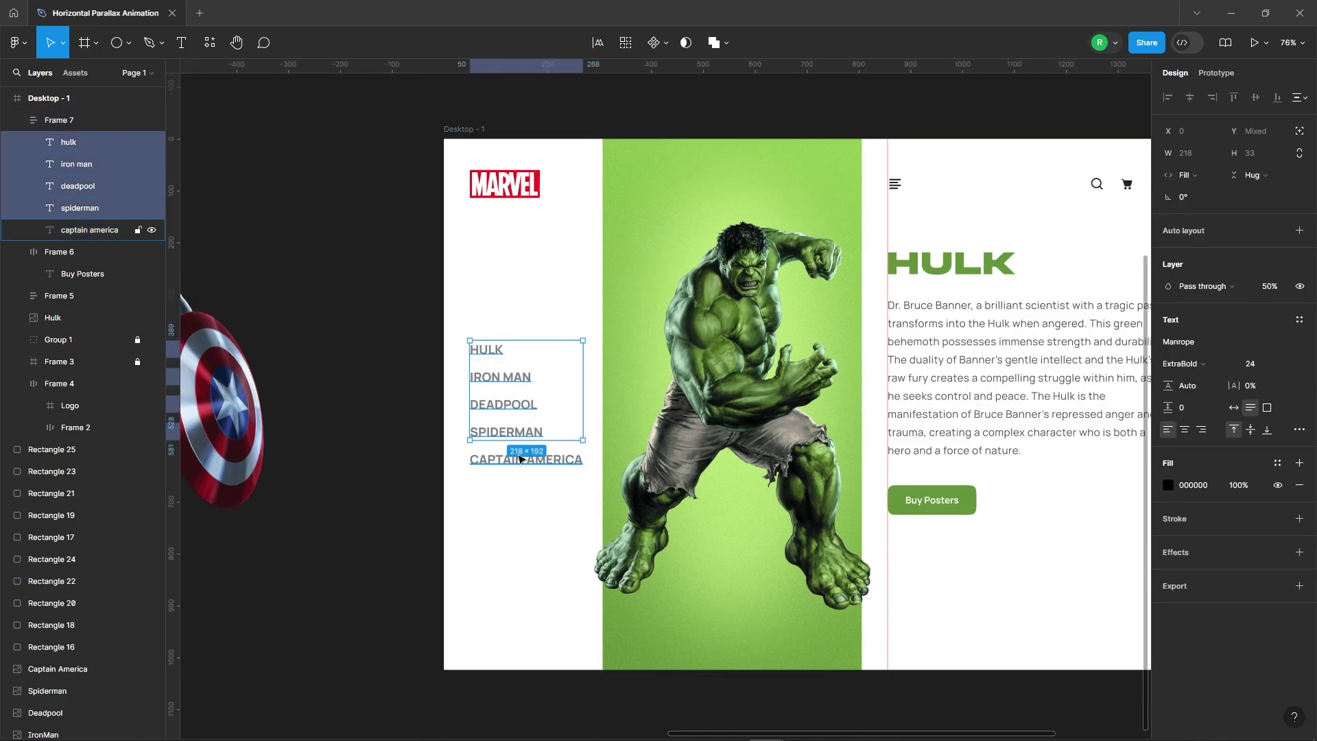
pyautogui.keyDown('shift'); pyautogui.click(521, 459); pyautogui.keyUp('shift')
pyautogui.write('35')
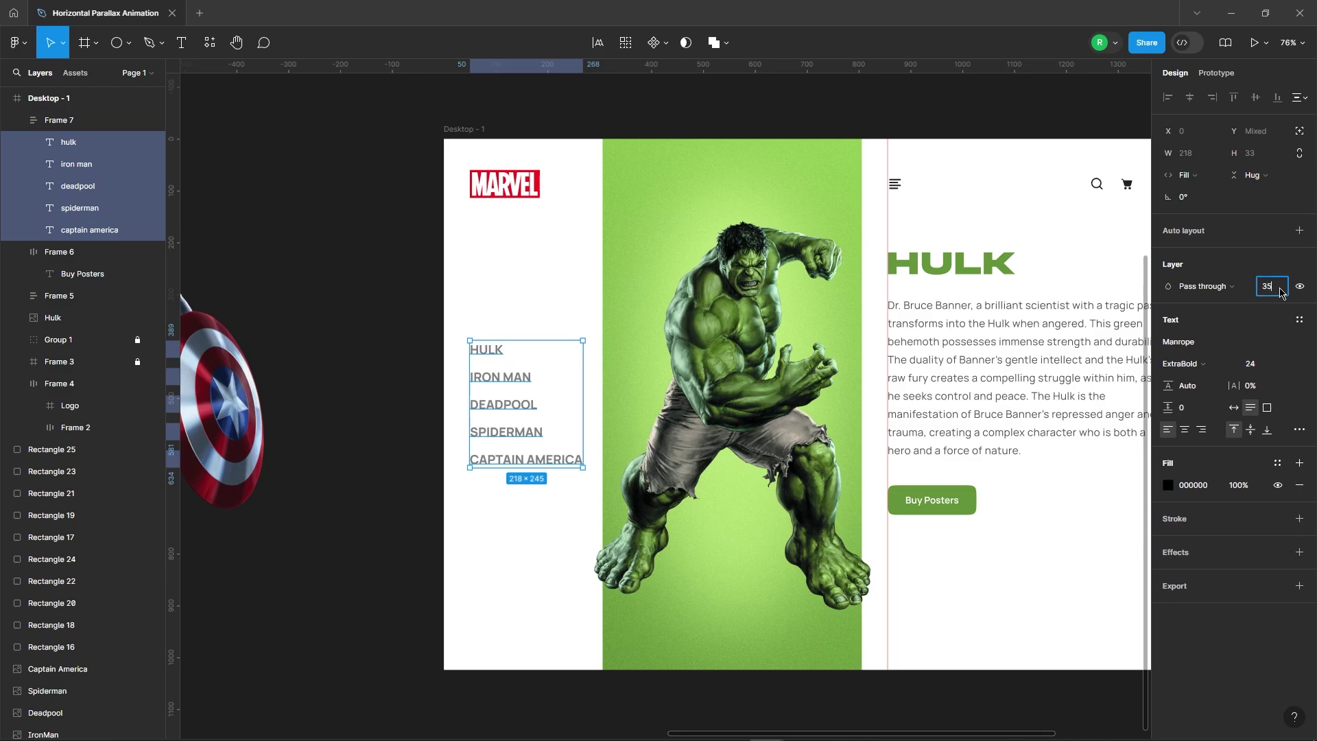
pyautogui.press('Return')
# - Make HULK fully opaque with green fill 639239 sampled from the canvas
pyautogui.click(414, 269)
pyautogui.click(528, 350)
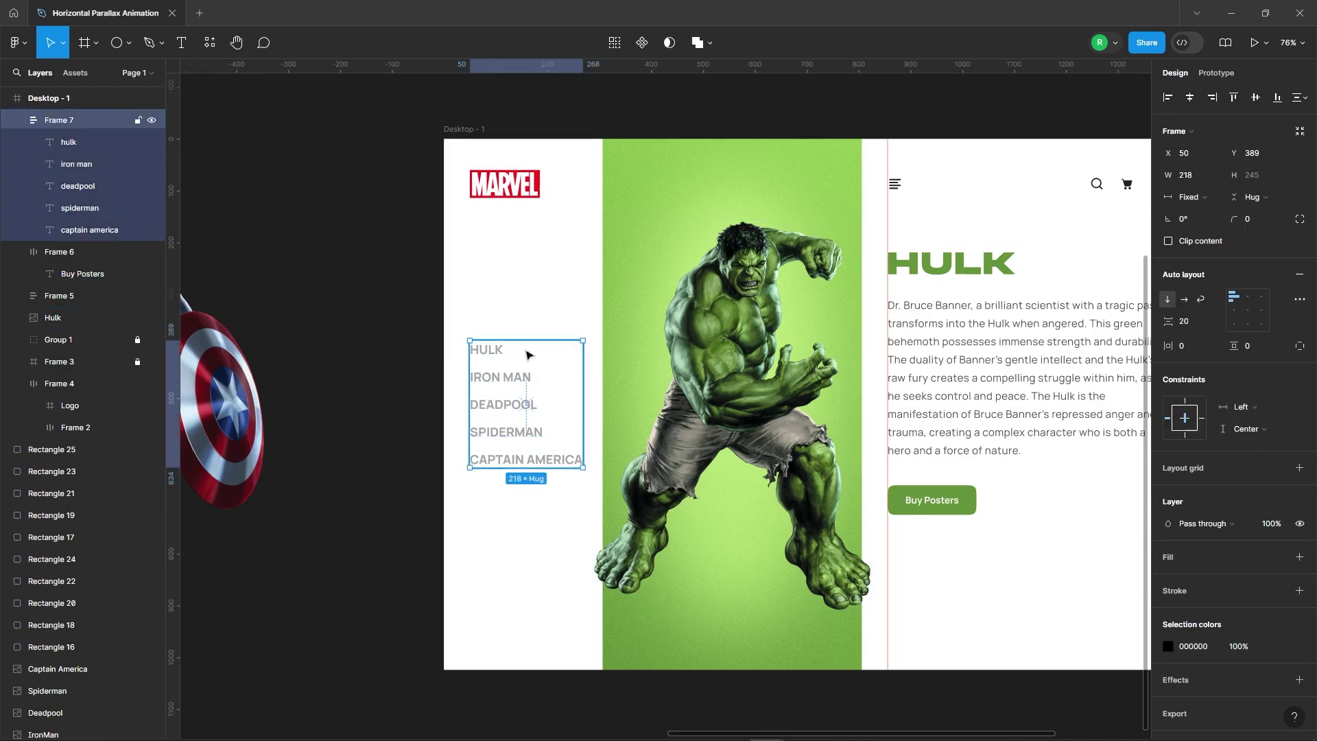
pyautogui.doubleClick(521, 350)
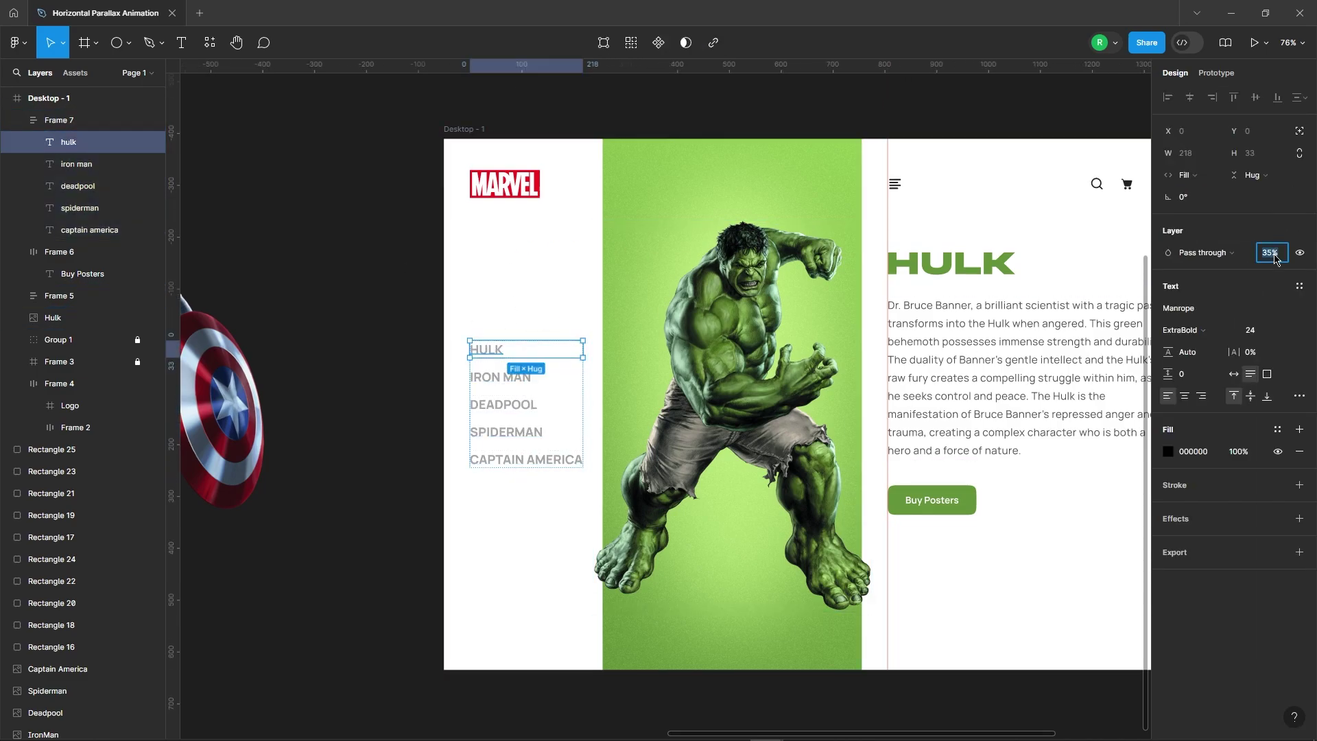
pyautogui.click(1168, 452)
pyautogui.click(1006, 575)
pyautogui.click(971, 497)
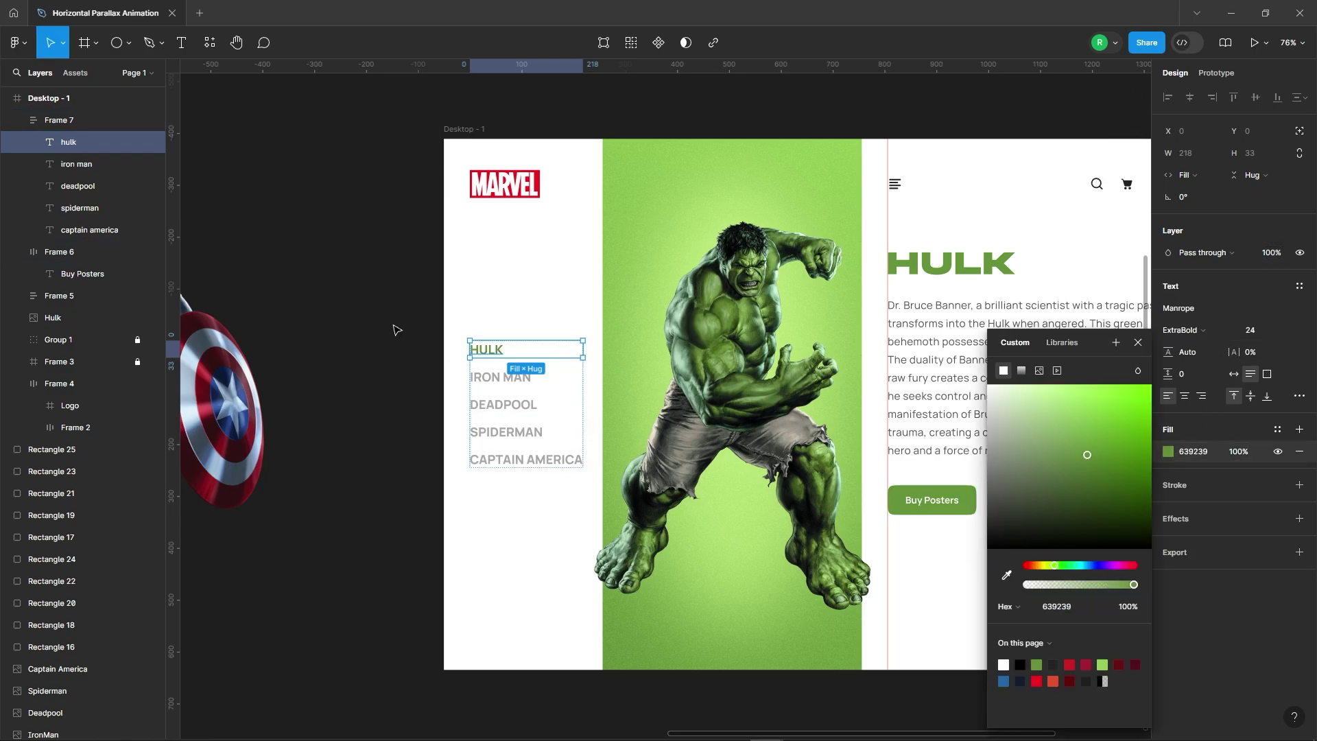
pyautogui.click(396, 330)
# - Move the Iron Man image into Desktop-1 and align it over the Hulk image
pyautogui.keyDown('ctrl'); pyautogui.scroll(-5, 285, 259); pyautogui.keyUp('ctrl')
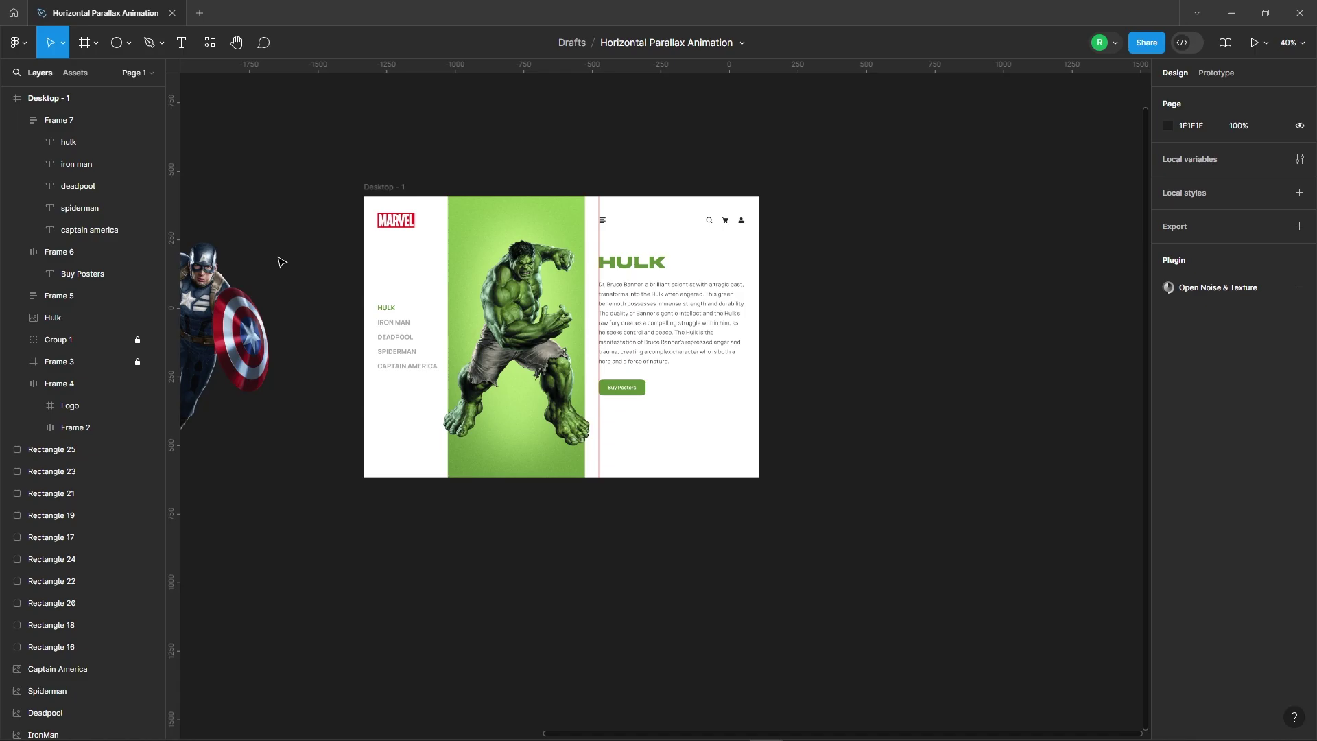
pyautogui.scroll(3, 465, 269)
pyautogui.click(557, 300)
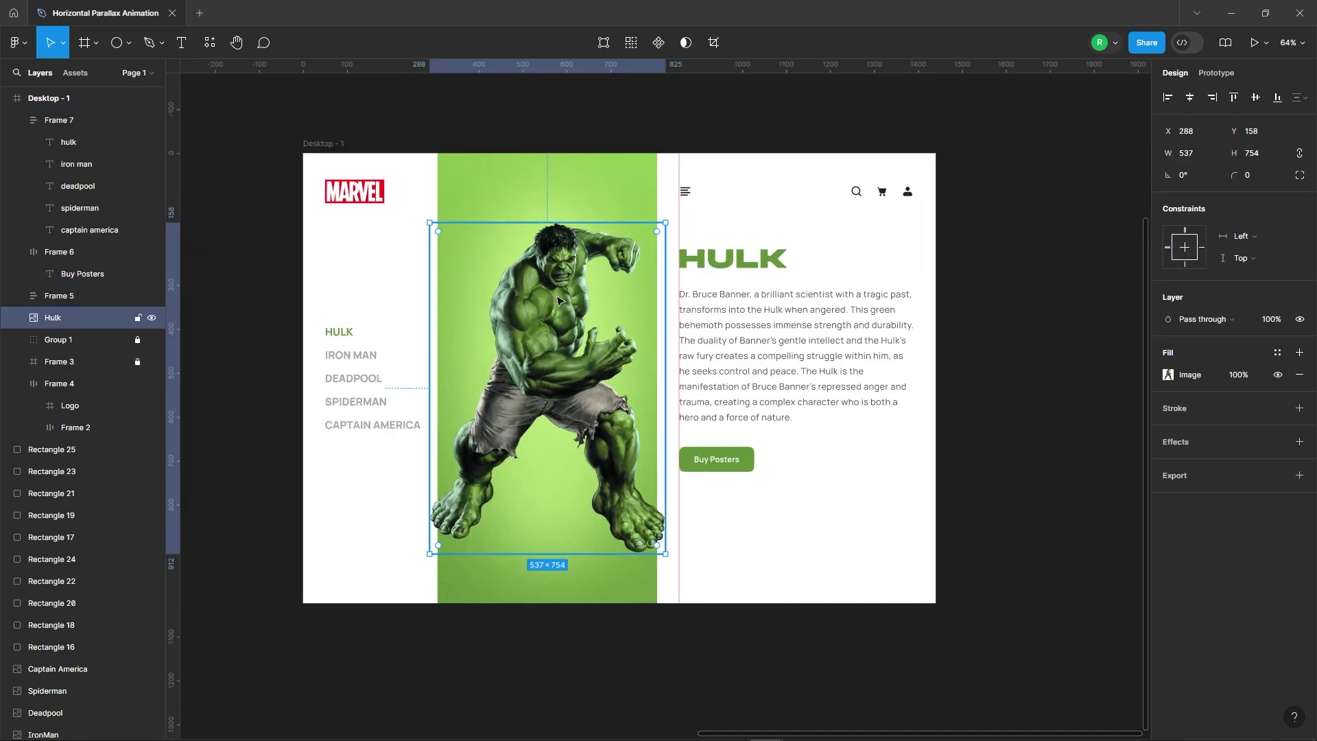
pyautogui.keyDown('ctrl'); pyautogui.scroll(-6, 967, 323); pyautogui.keyUp('ctrl')
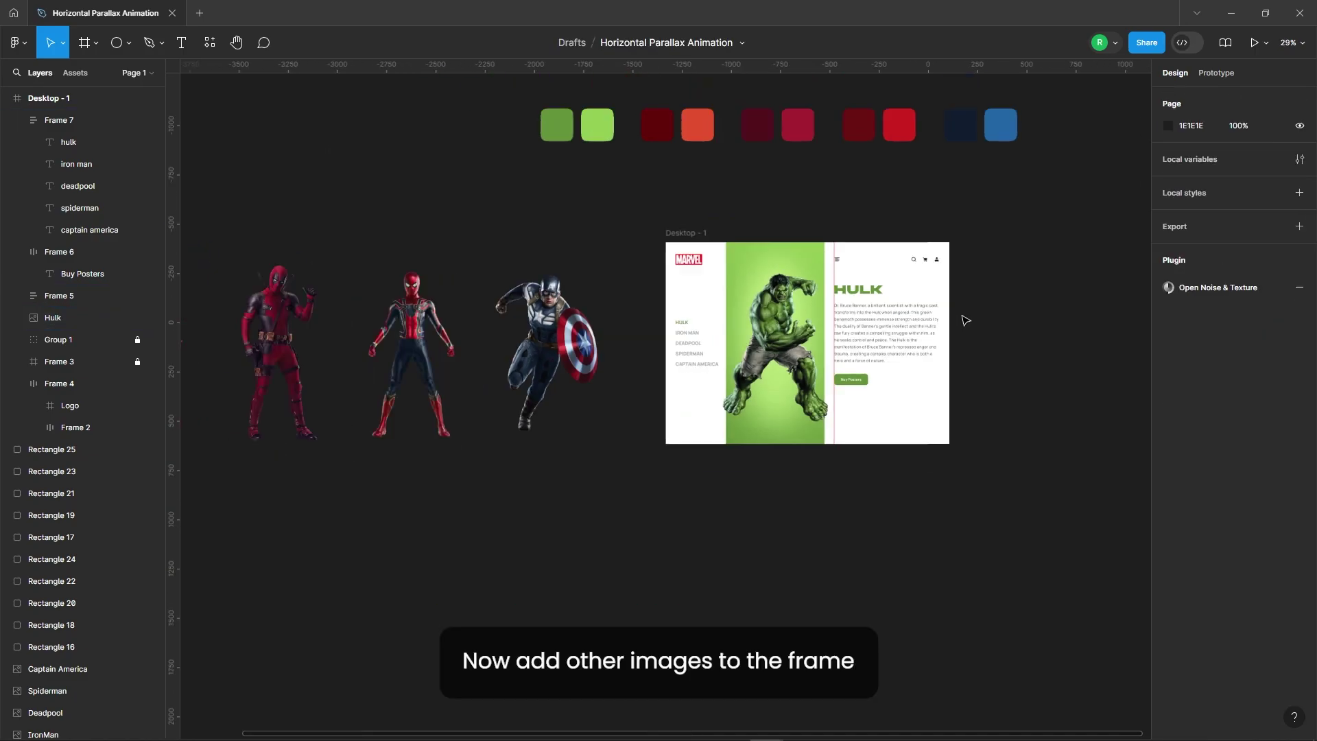
pyautogui.moveTo(226, 305); pyautogui.dragTo(792, 319)
pyautogui.keyDown('ctrl'); pyautogui.scroll(6, 792, 319); pyautogui.keyUp('ctrl')
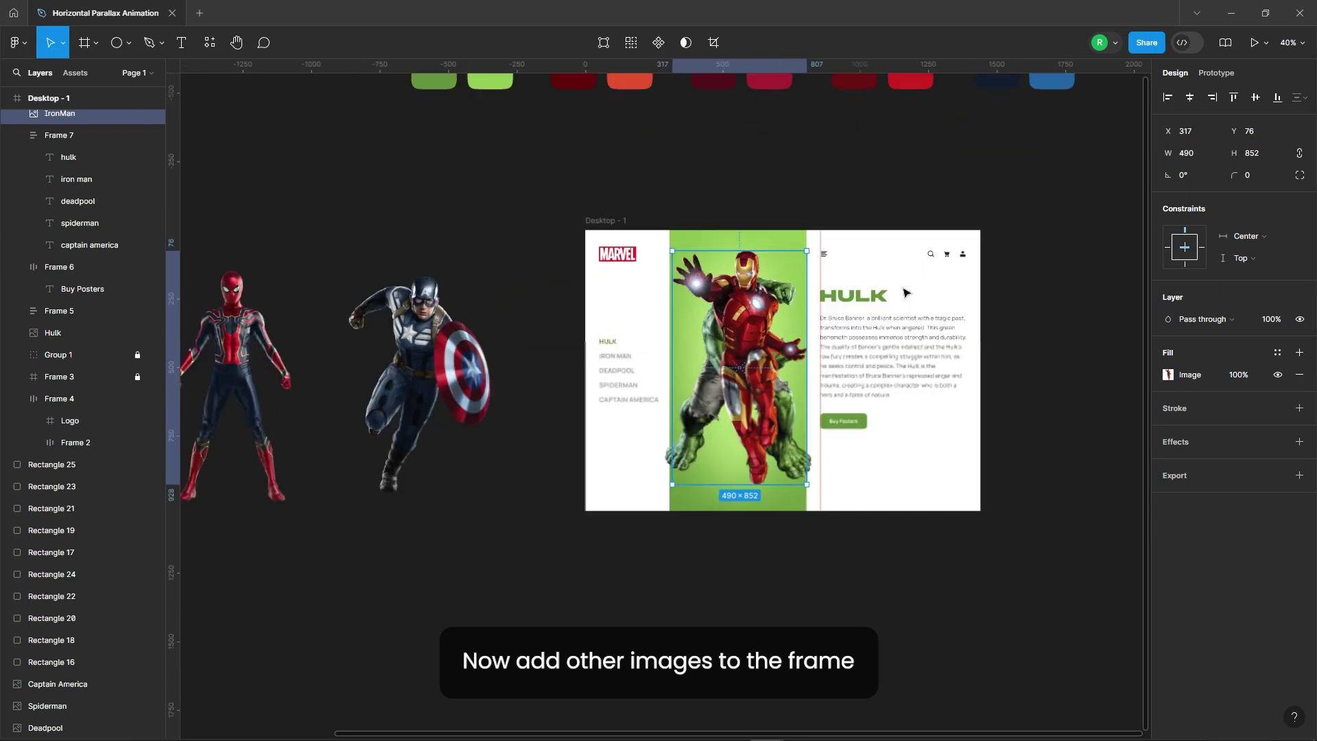
pyautogui.moveTo(681, 350); pyautogui.dragTo(674, 339)
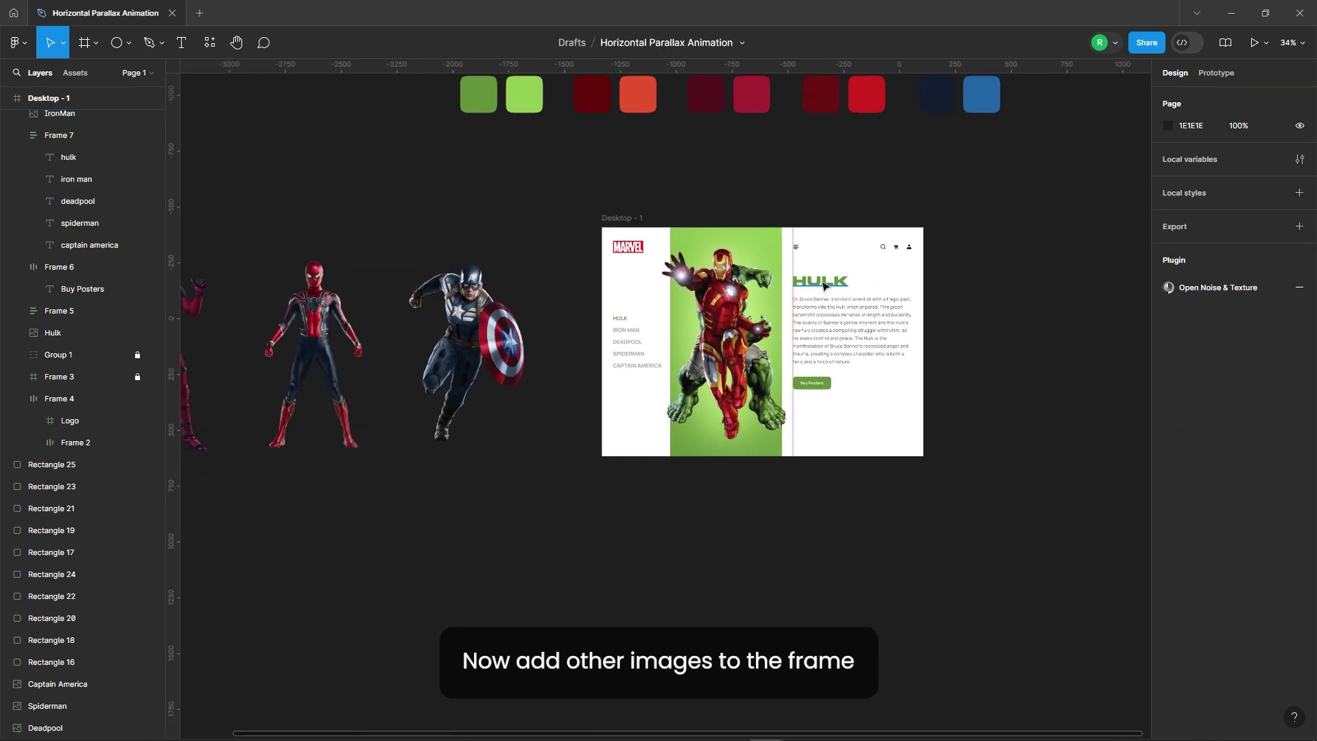
# - Move the Deadpool, Spiderman and Captain America images into the frame, stacked over Hulk
pyautogui.moveTo(391, 329); pyautogui.dragTo(751, 326)
pyautogui.moveTo(669, 390); pyautogui.dragTo(673, 379)
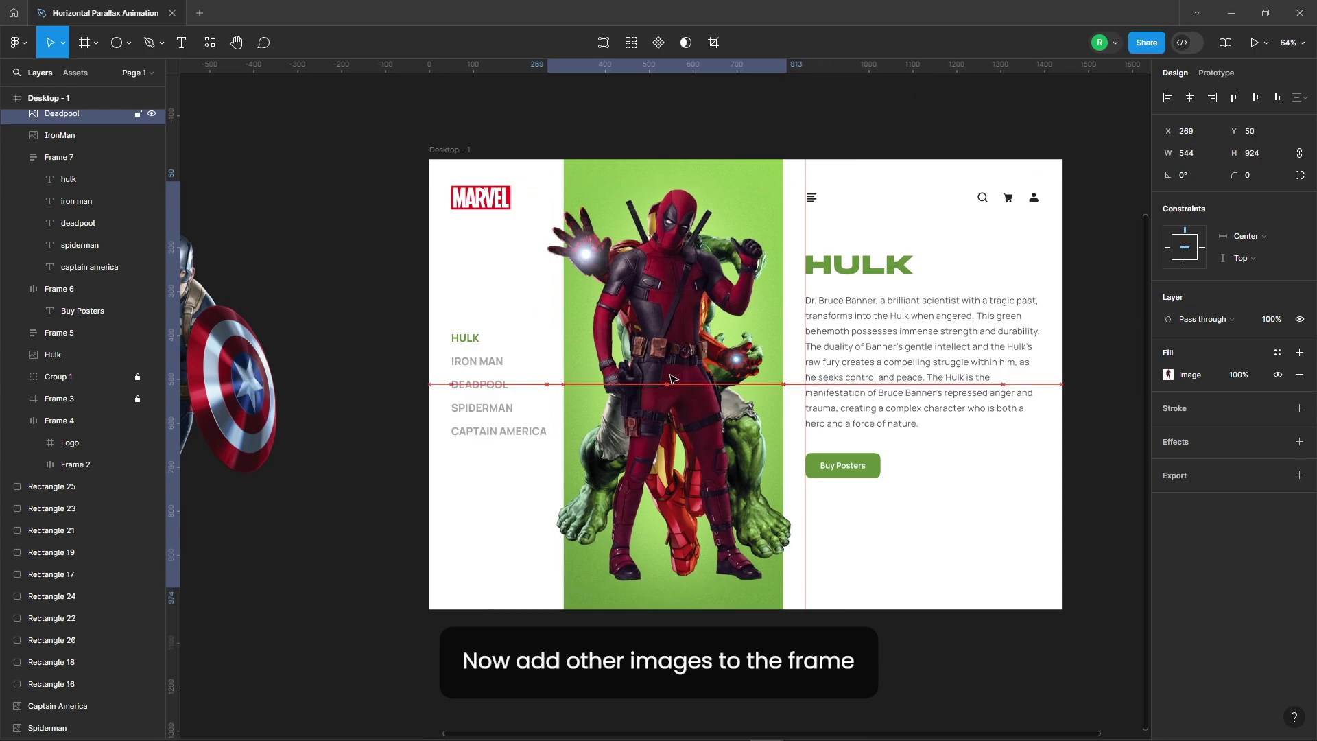
pyautogui.scroll(-5, 673, 379)
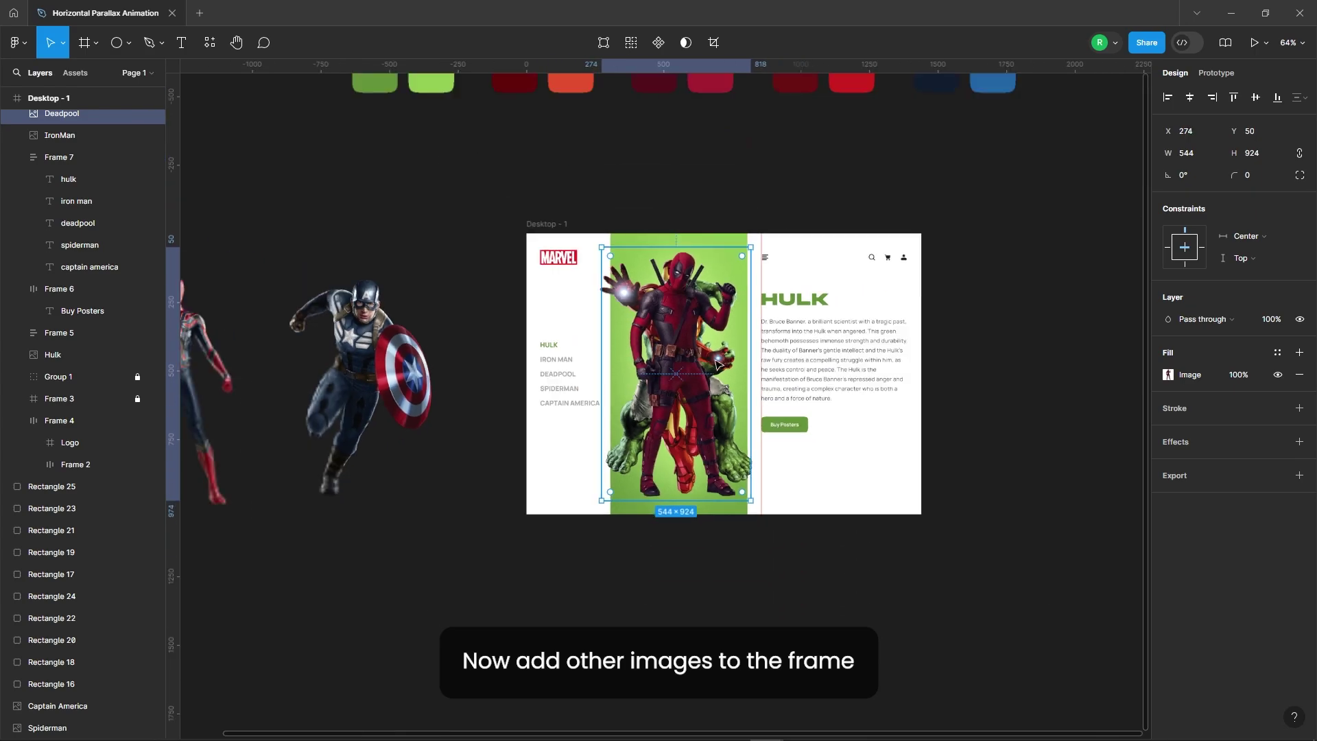
pyautogui.moveTo(456, 380); pyautogui.dragTo(727, 360)
pyautogui.scroll(5, 712, 364)
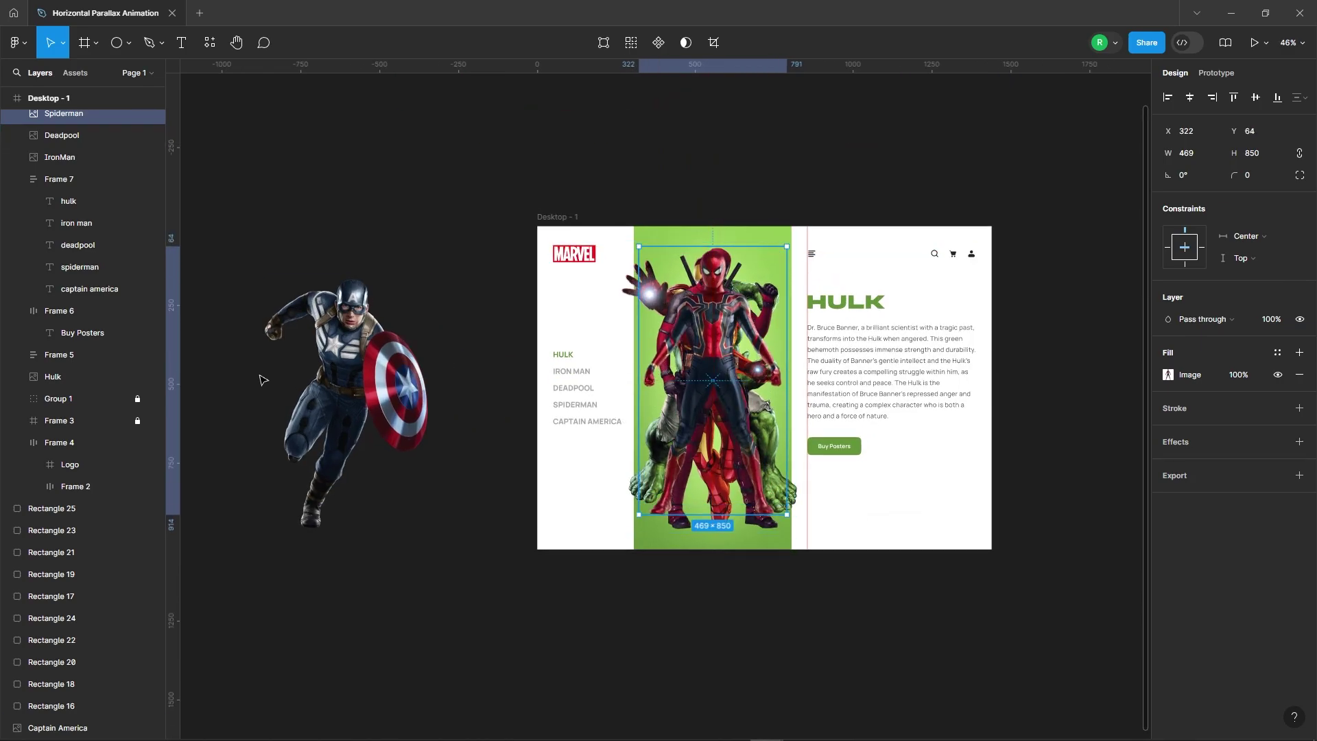
pyautogui.moveTo(263, 380); pyautogui.dragTo(693, 366)
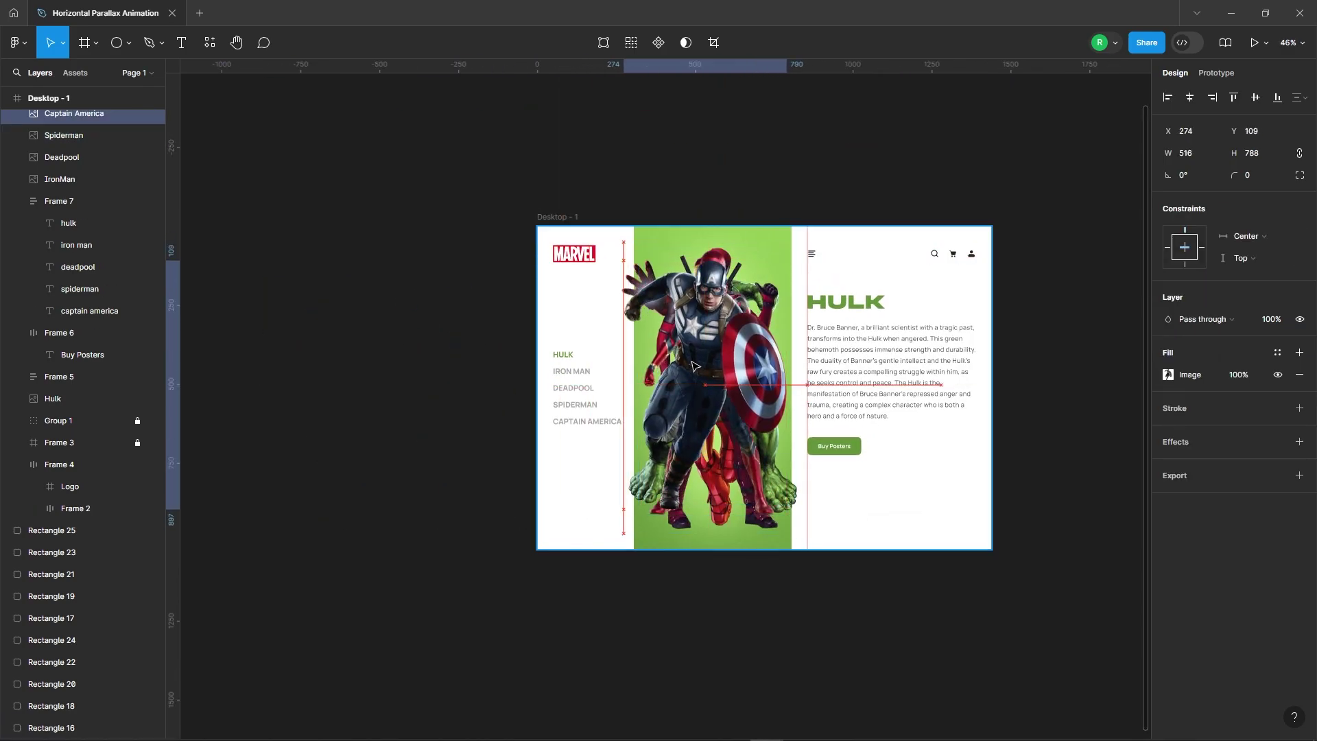
# - Select all five hero image layers and bring them to the front
pyautogui.click(450, 302)
pyautogui.click(74, 118)
pyautogui.click(60, 186)
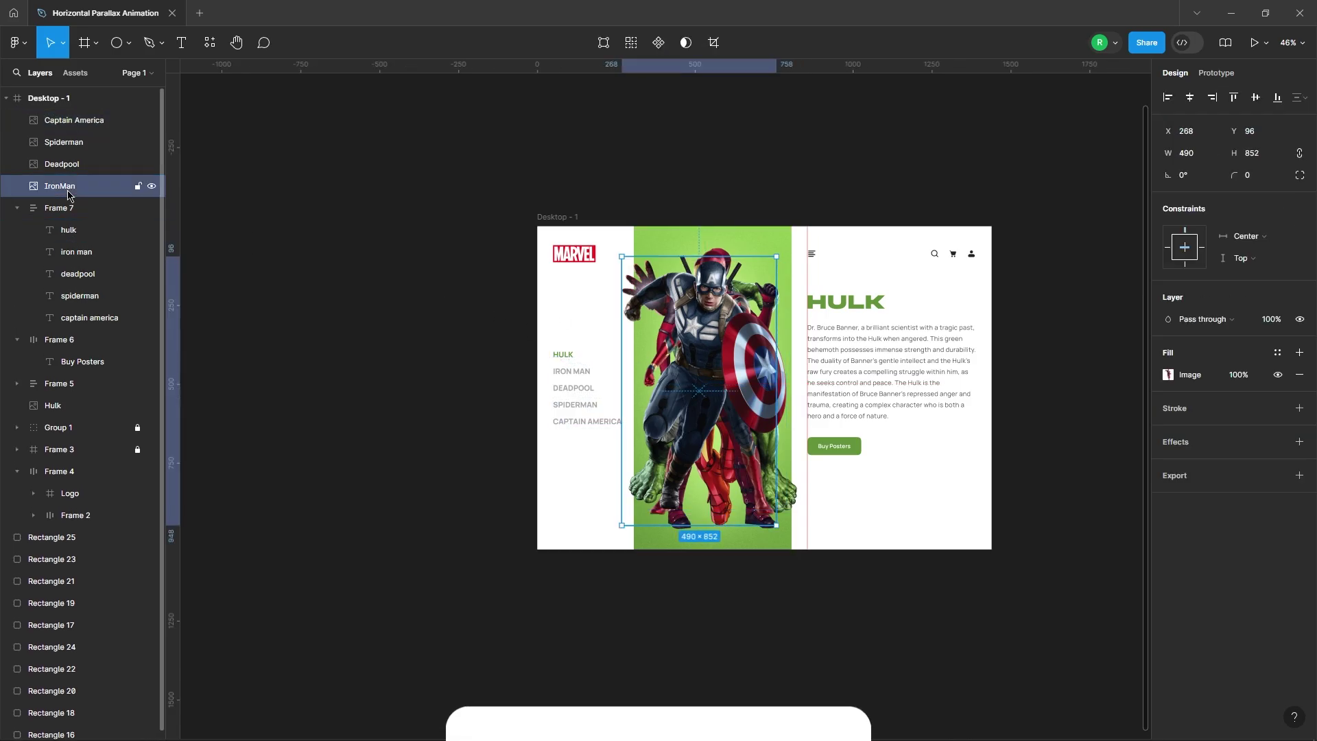
pyautogui.click(69, 408)
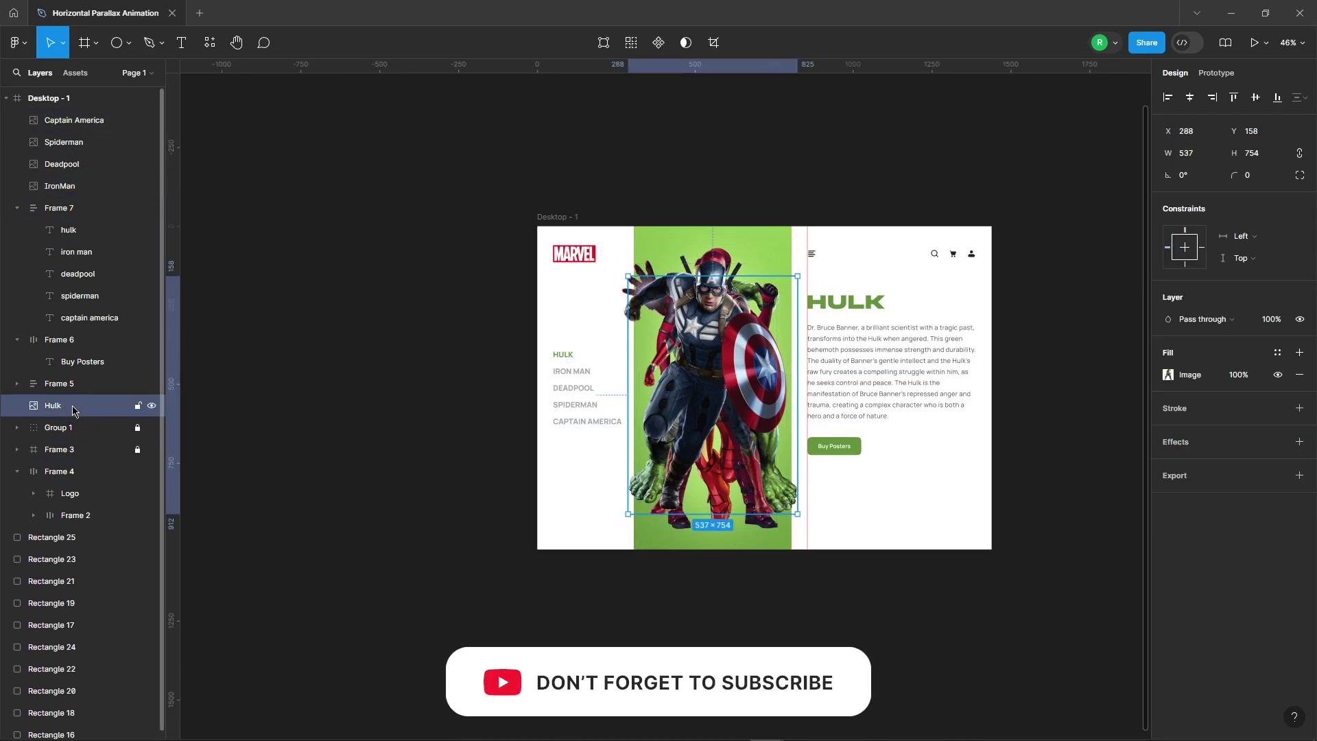
pyautogui.keyDown('shift'); pyautogui.click(74, 166); pyautogui.keyUp('shift')
pyautogui.keyDown('shift'); pyautogui.click(68, 142); pyautogui.keyUp('shift')
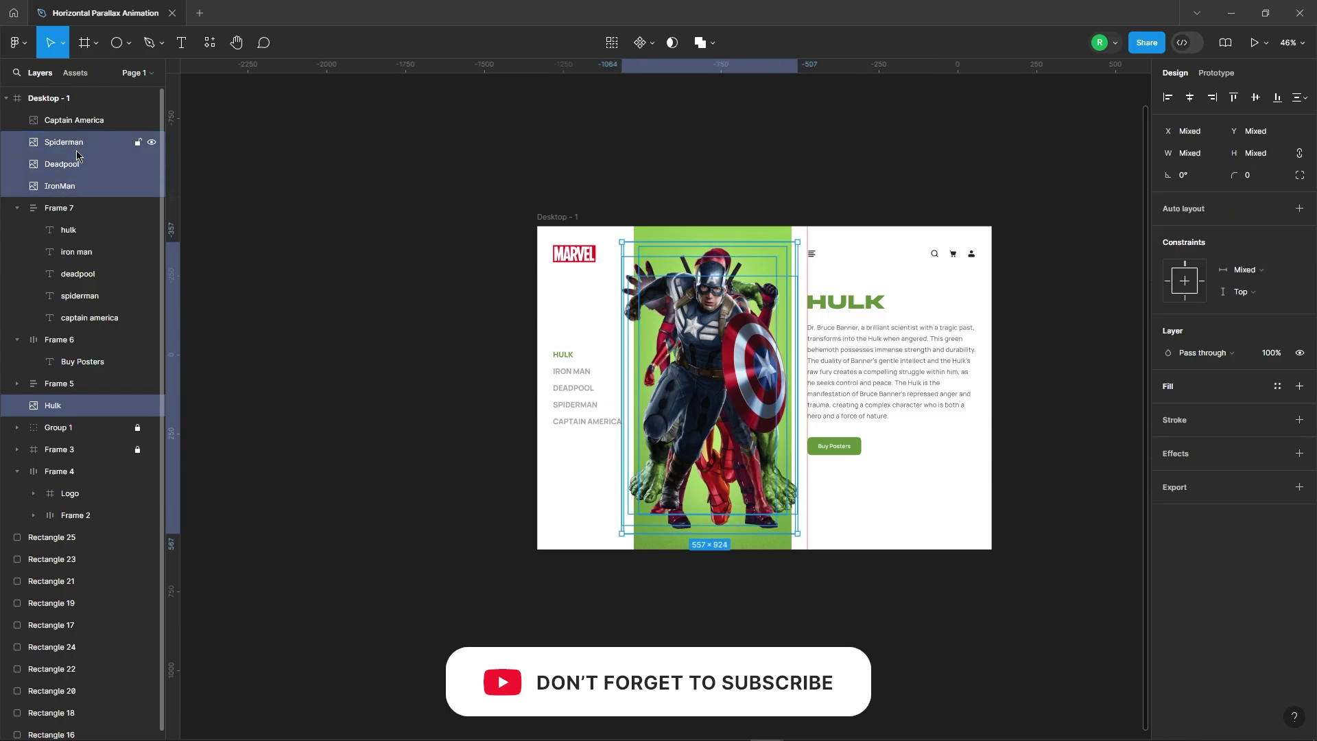
pyautogui.rightClick(79, 137)
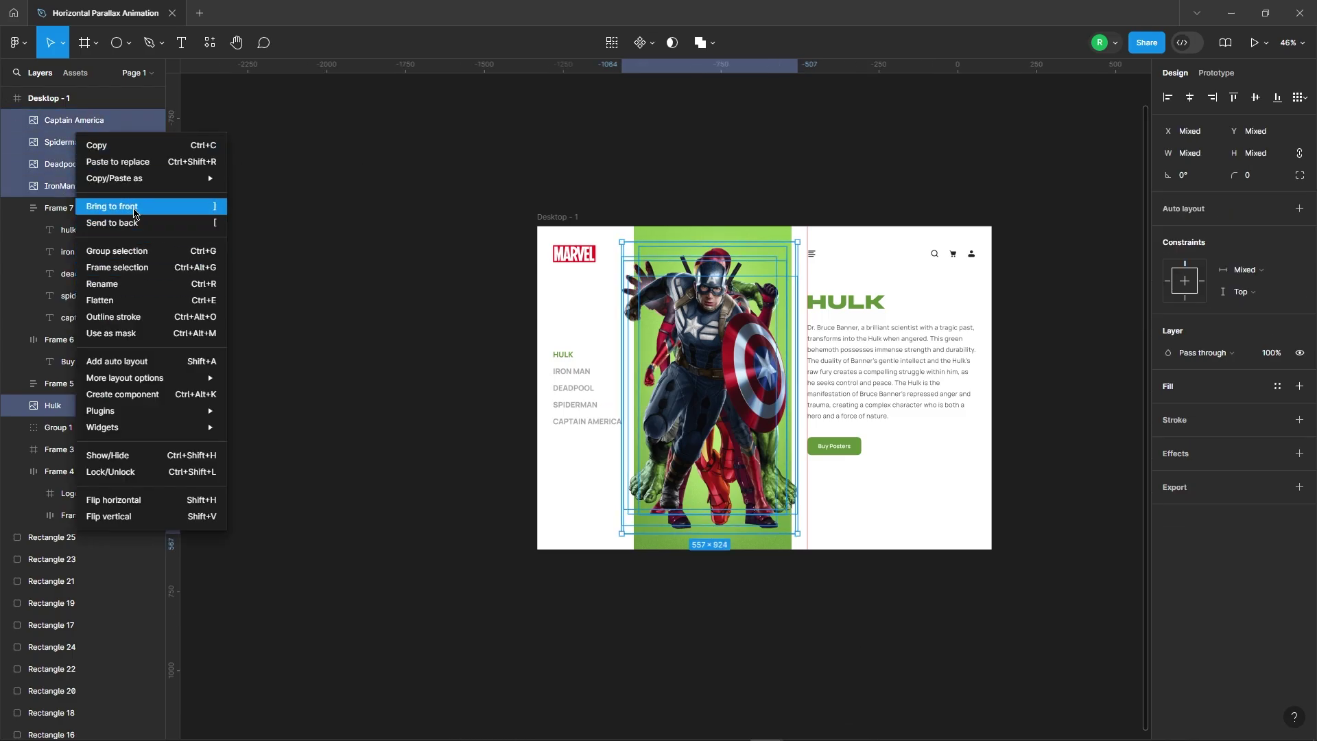
pyautogui.click(113, 206)
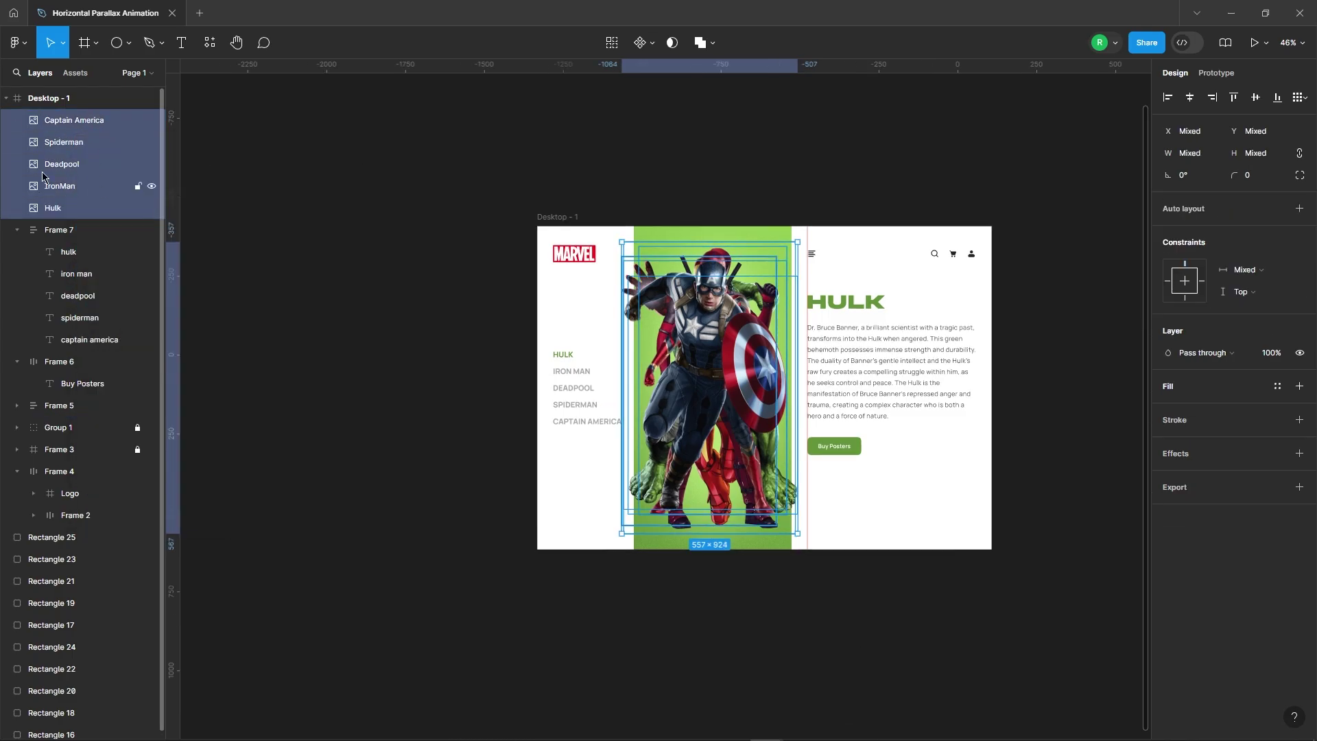
# - Shift Iron Man, Deadpool, Spiderman and Captain America right, outside the frame
pyautogui.keyDown('shift'); pyautogui.click(82, 208); pyautogui.keyUp('shift')
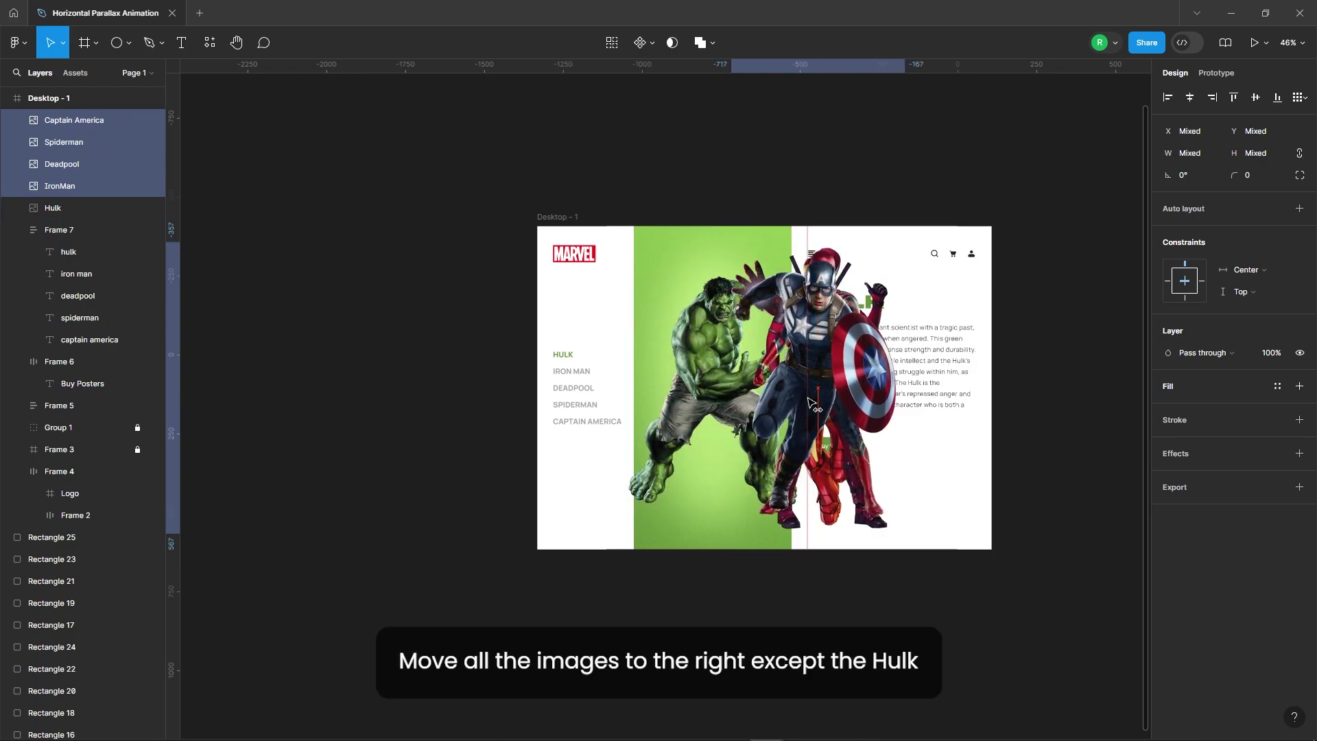
pyautogui.moveTo(697, 407); pyautogui.dragTo(946, 407)
pyautogui.scroll(2, 816, 396)
pyautogui.scroll(4, 816, 396)
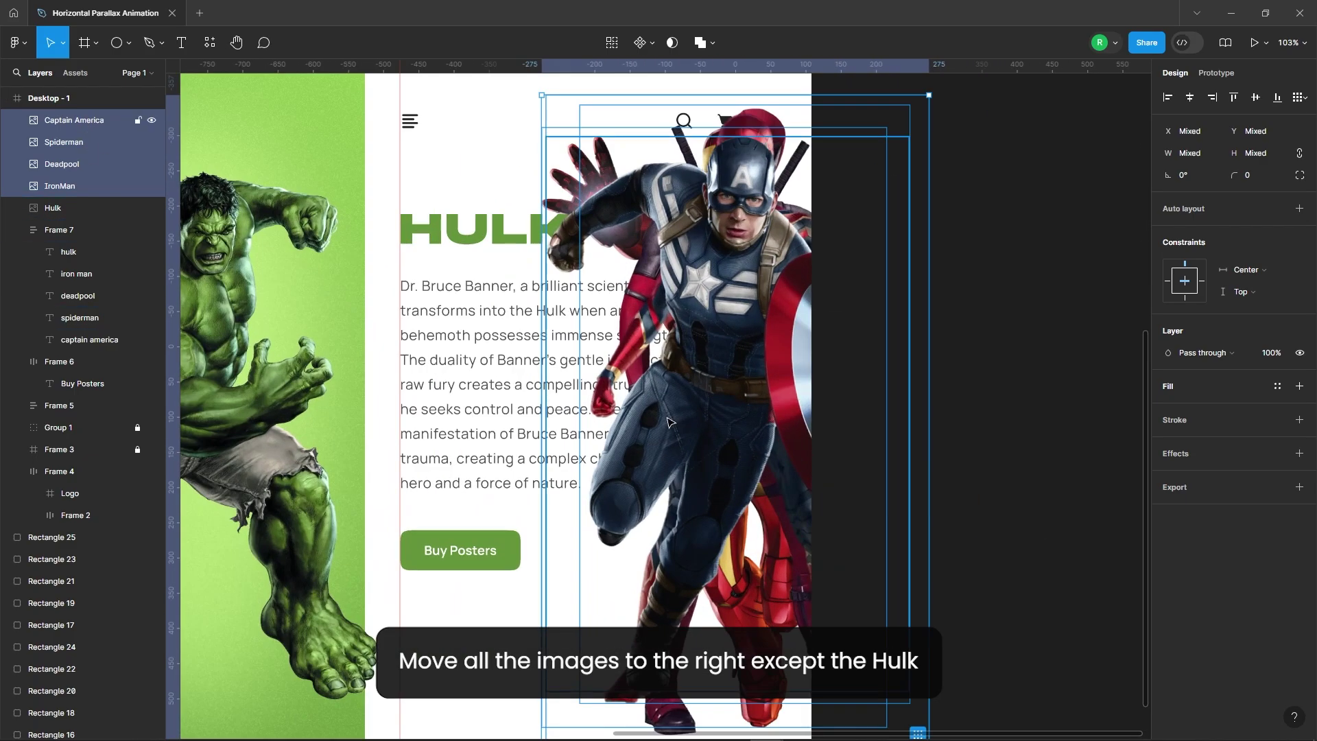
pyautogui.moveTo(816, 397); pyautogui.dragTo(667, 458)
pyautogui.scroll(-3, 667, 458)
pyautogui.hotkey('shift', 'Right')
pyautogui.hotkey('shift', 'Right')
pyautogui.hotkey('shift', 'Right')
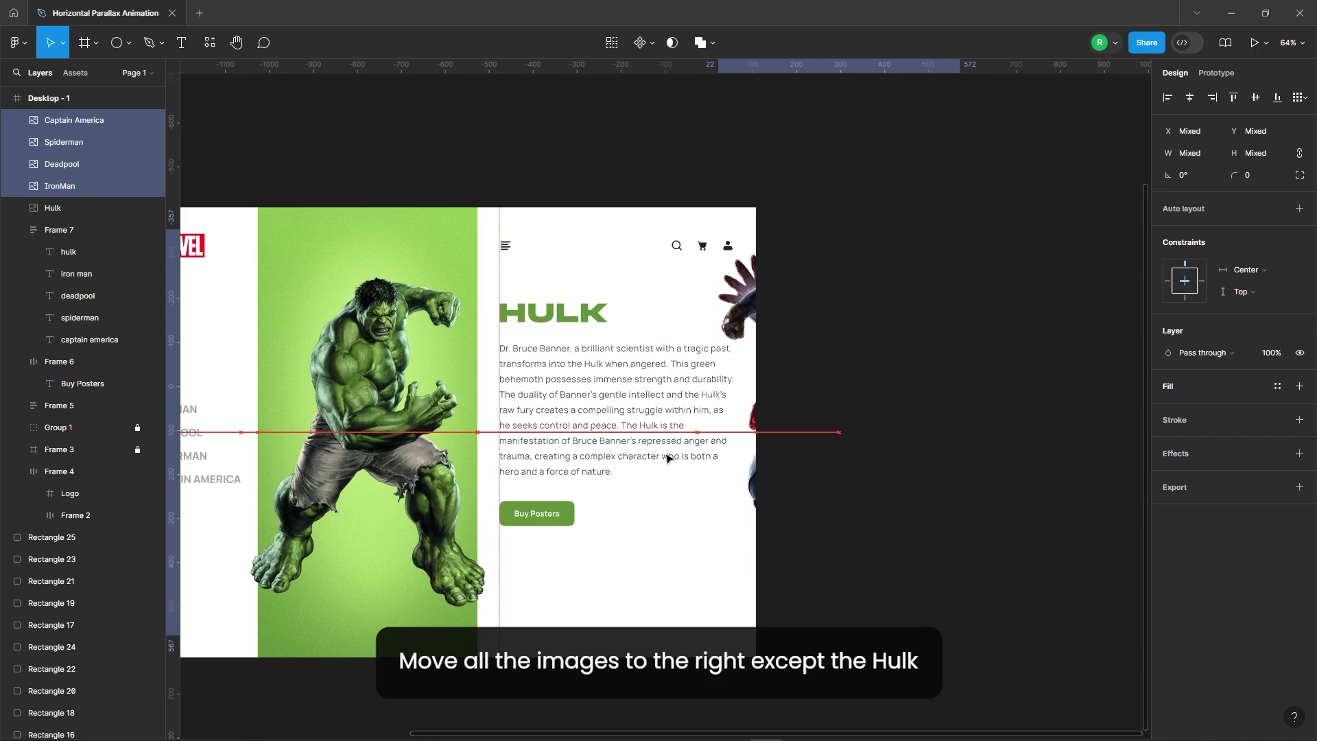
pyautogui.hotkey('shift', 'Right')
pyautogui.hotkey('shift', 'Right')
pyautogui.hotkey('shift', 'Right')
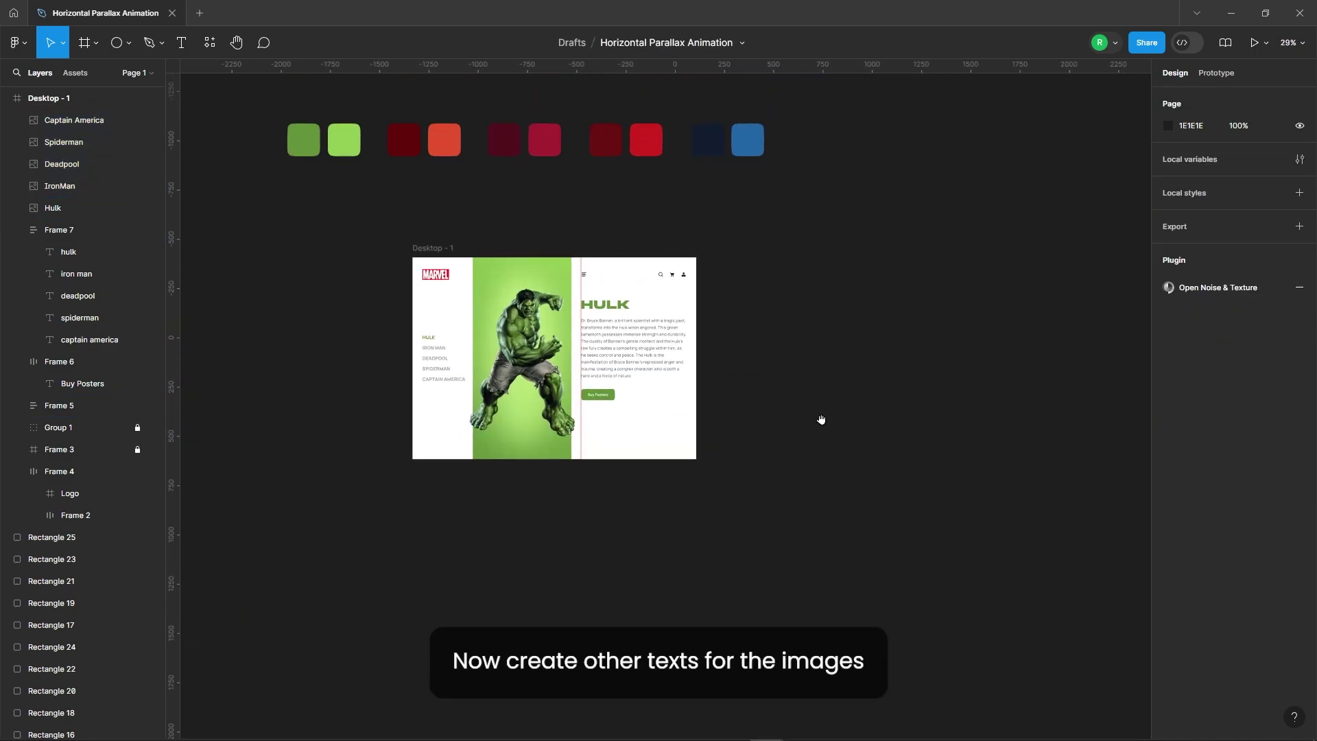
# - Paste the other four heroes' text blocks and place the HULK panel beside Frame 12
pyautogui.moveTo(821, 419); pyautogui.dragTo(762, 441)
pyautogui.hotkey('ctrl', 'v')
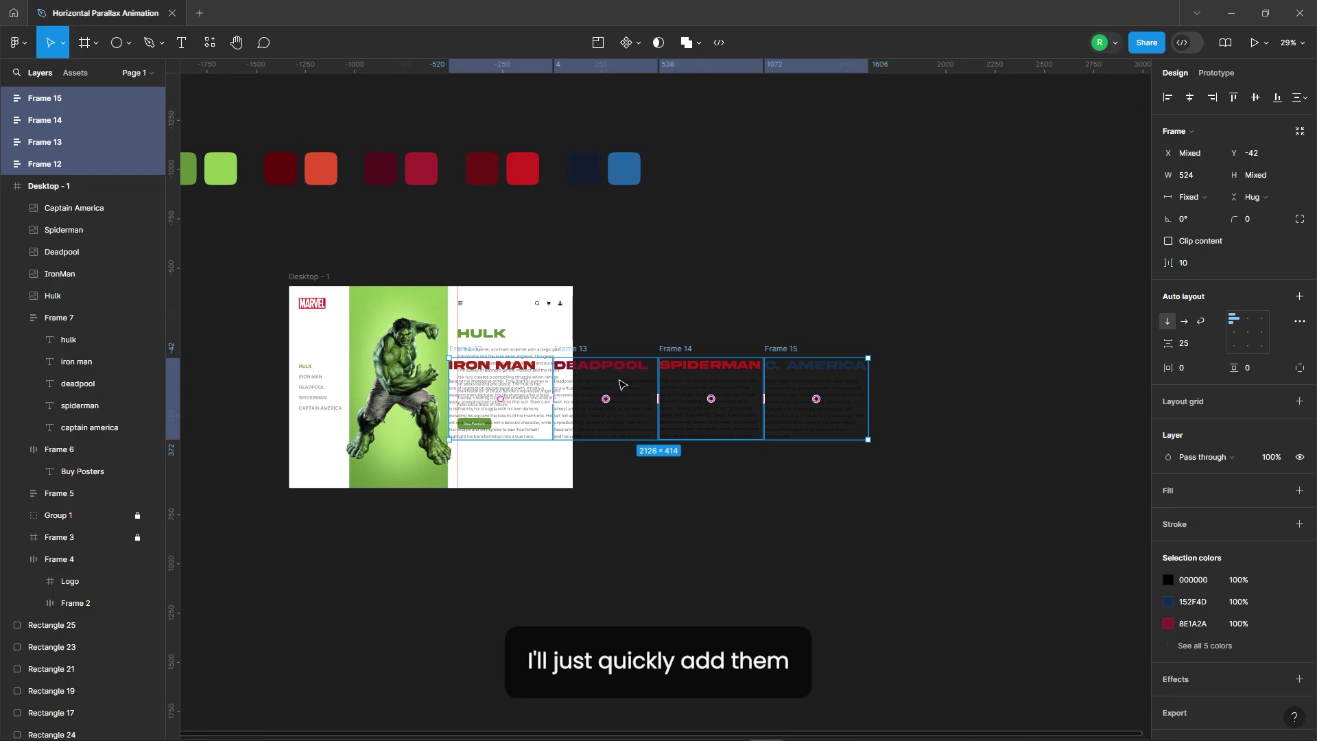
pyautogui.moveTo(622, 385); pyautogui.dragTo(916, 377)
pyautogui.click(788, 294)
pyautogui.keyDown('ctrl'); pyautogui.scroll(-3, 608, 373); pyautogui.keyUp('ctrl')
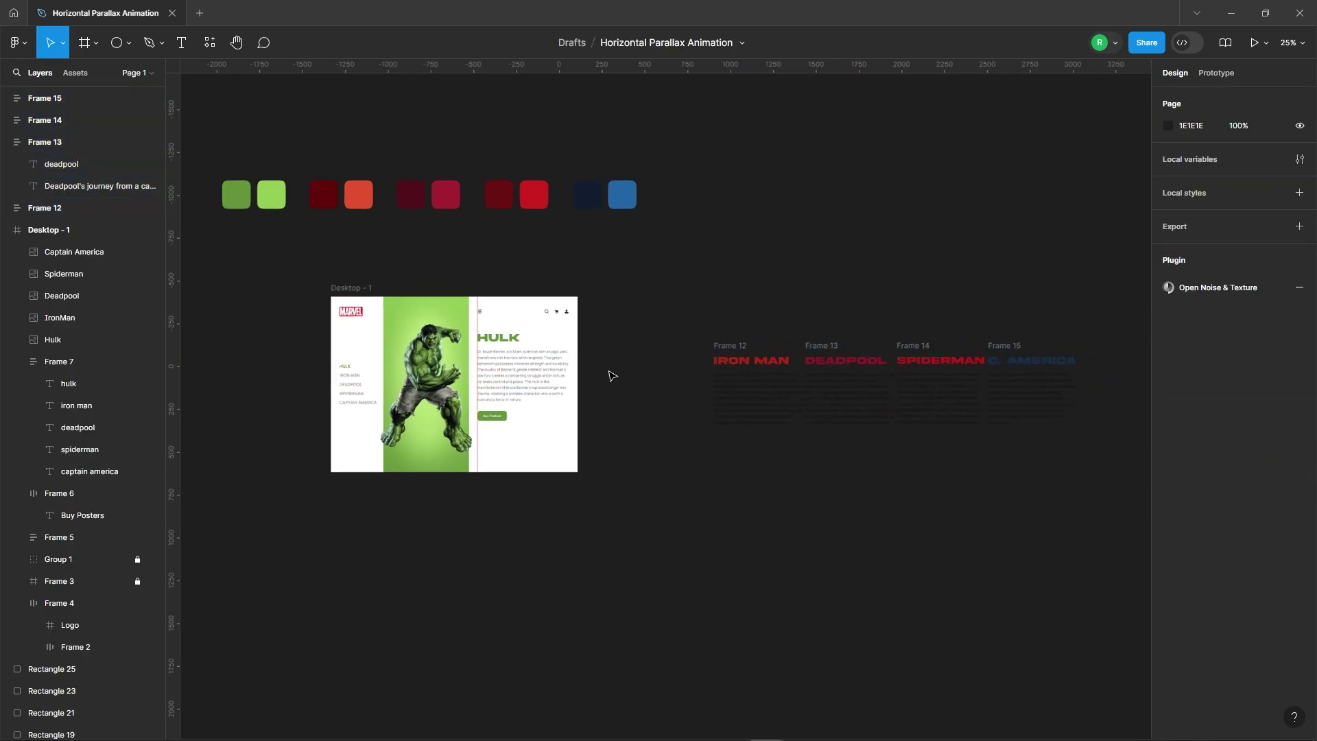
pyautogui.click(509, 344)
pyautogui.moveTo(574, 362); pyautogui.dragTo(622, 364)
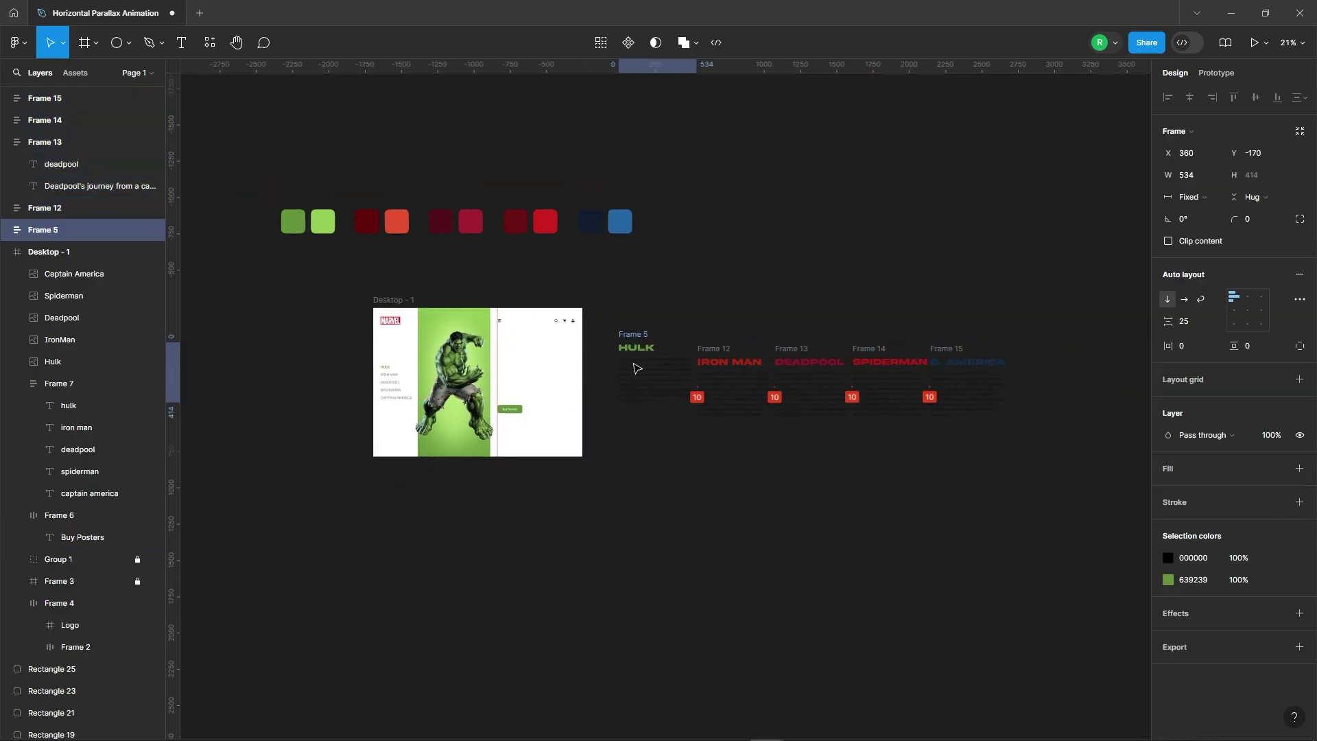
pyautogui.click(903, 420)
pyautogui.scroll(3, 903, 420)
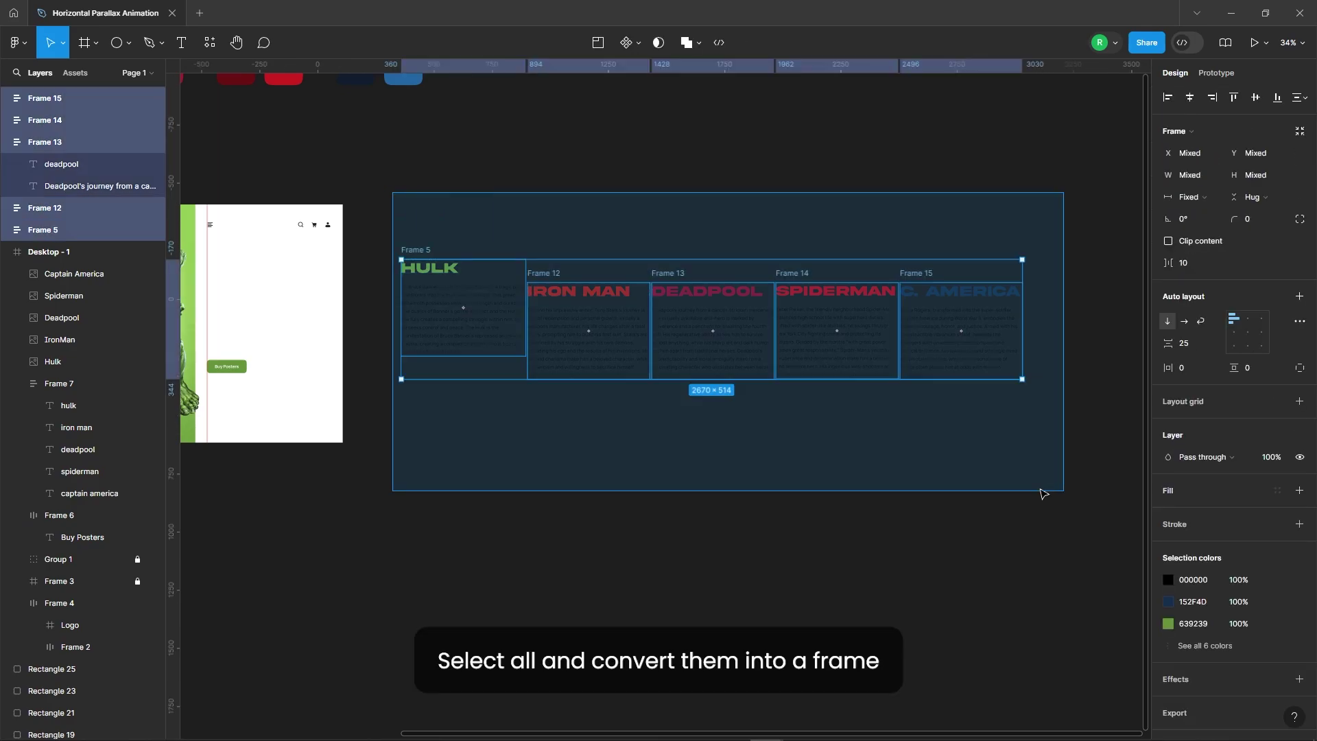
# - Top-align all five hero text panels and wrap them in a new frame, Frame 16
pyautogui.moveTo(391, 192); pyautogui.dragTo(1014, 484)
pyautogui.click(1233, 98)
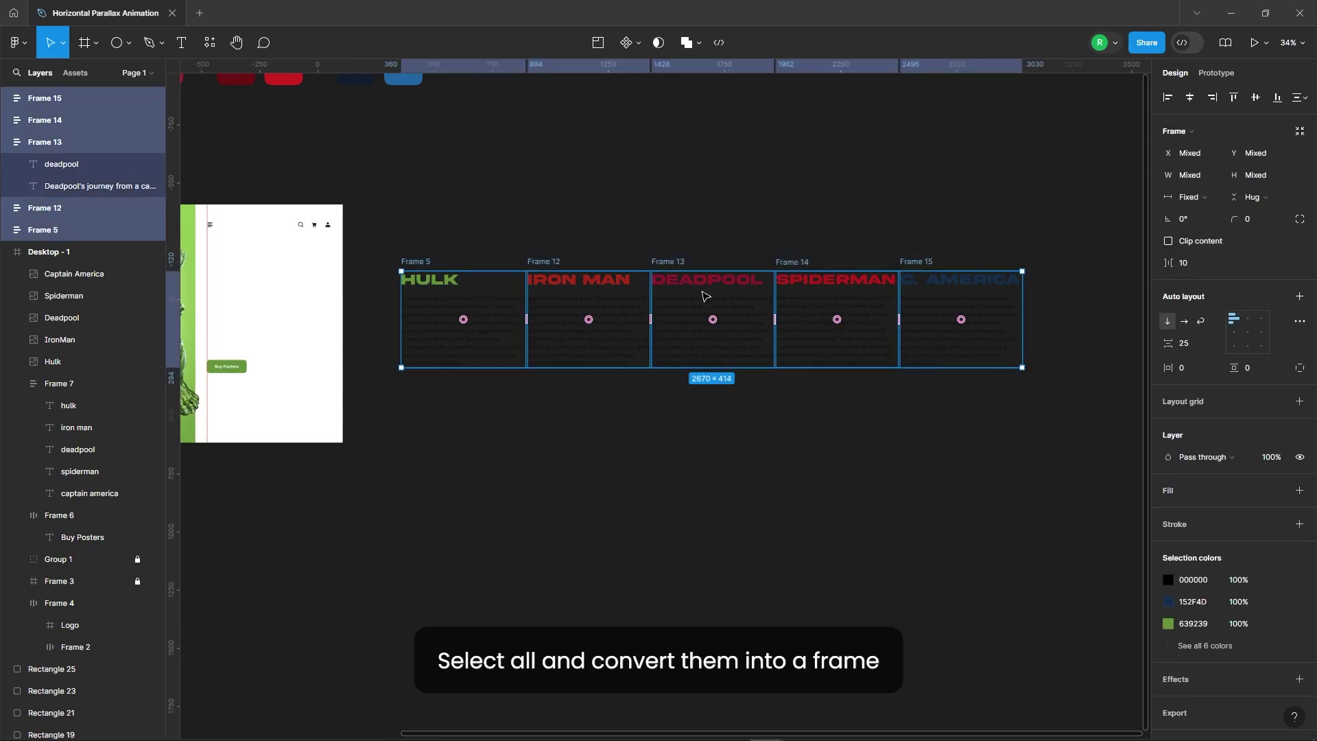
pyautogui.rightClick(694, 271)
pyautogui.click(740, 416)
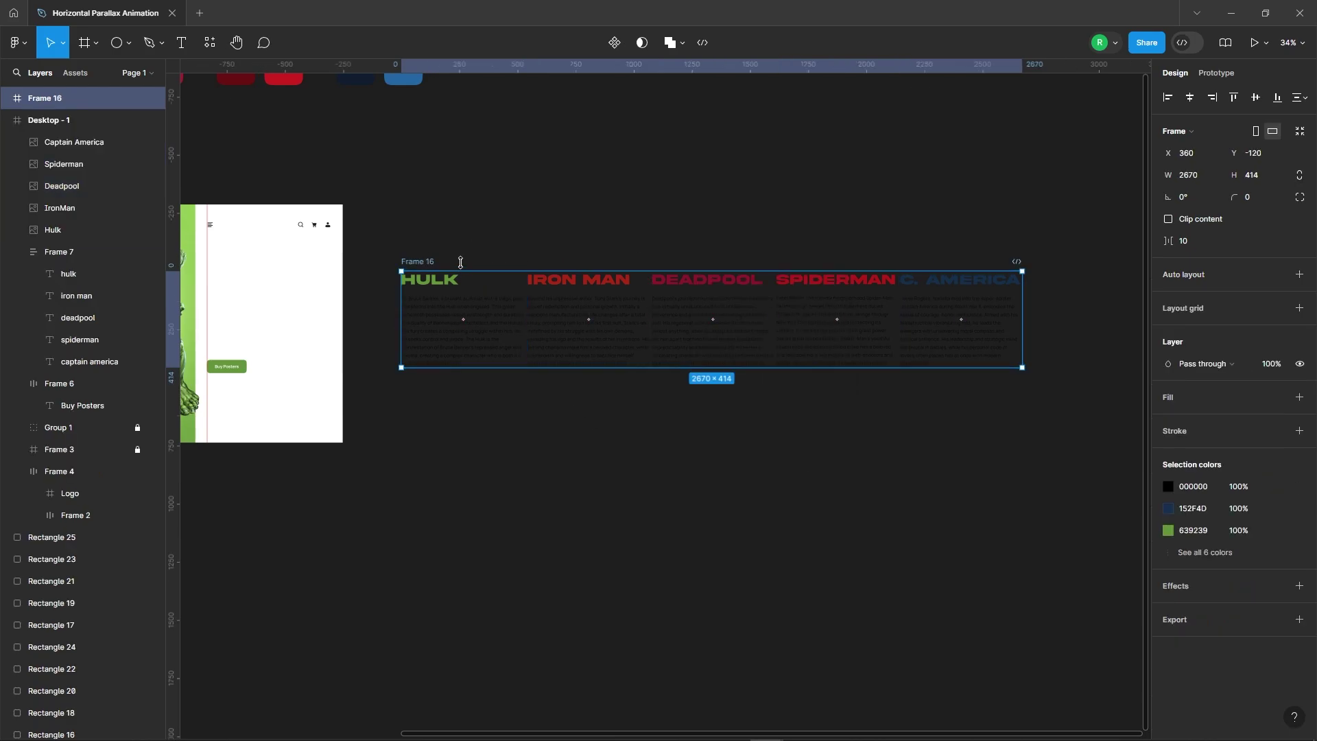
# - Narrow Frame 16 to 534 wide and enable Clip content
pyautogui.hscroll(-1, 1074, 298)
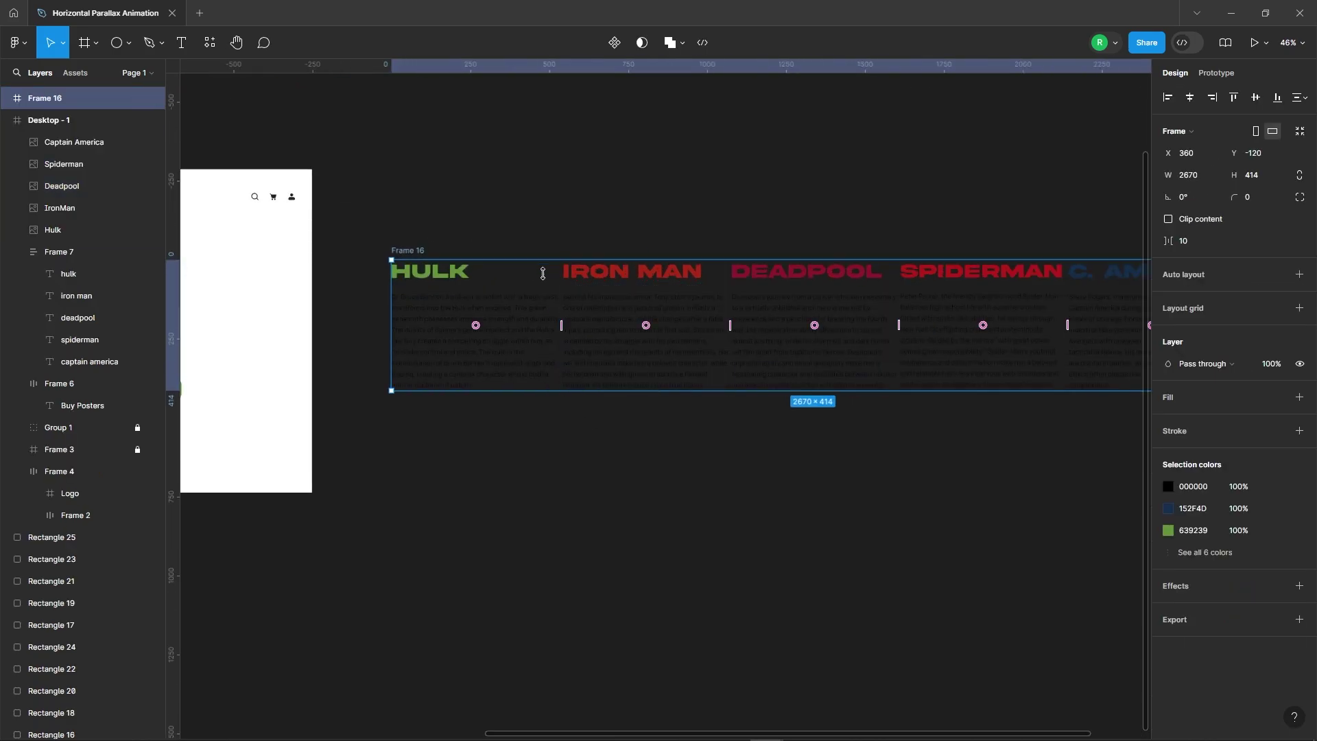
pyautogui.moveTo(1050, 295); pyautogui.dragTo(530, 295)
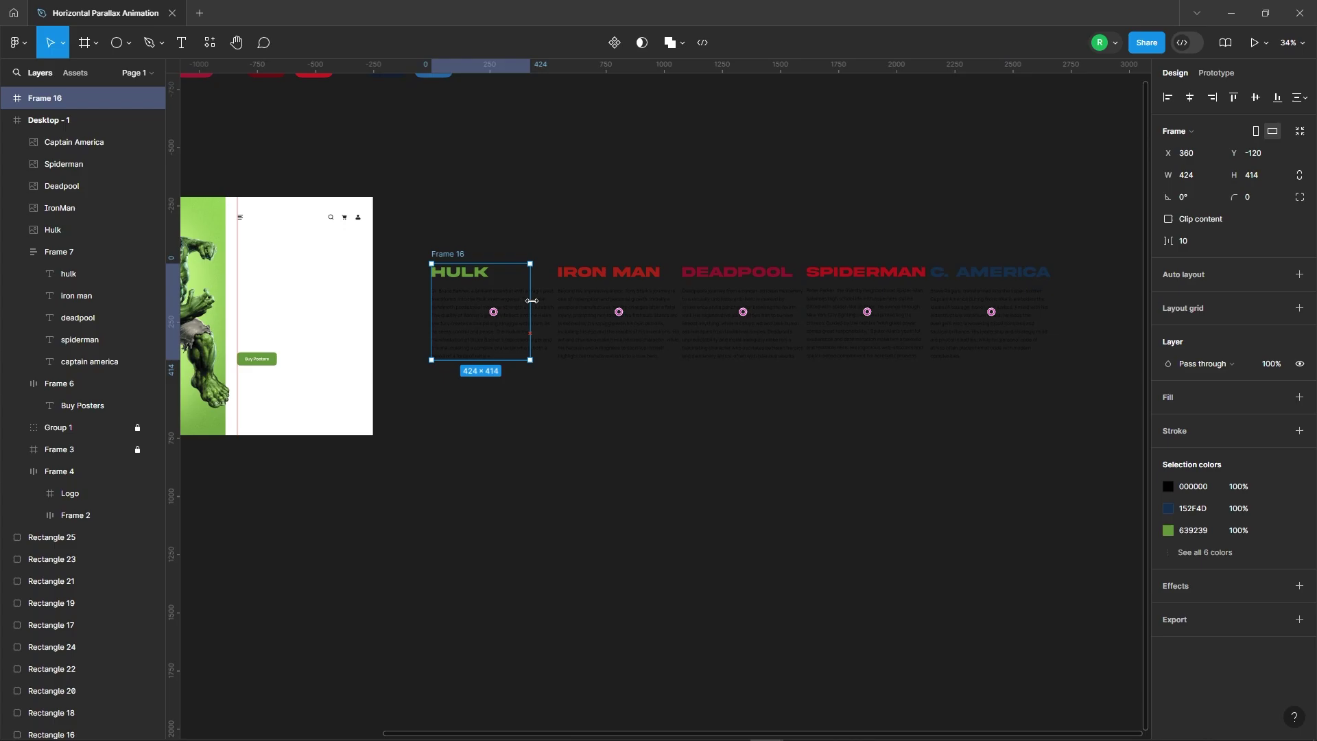
pyautogui.keyDown('ctrl'); pyautogui.scroll(5, 530, 288); pyautogui.keyUp('ctrl')
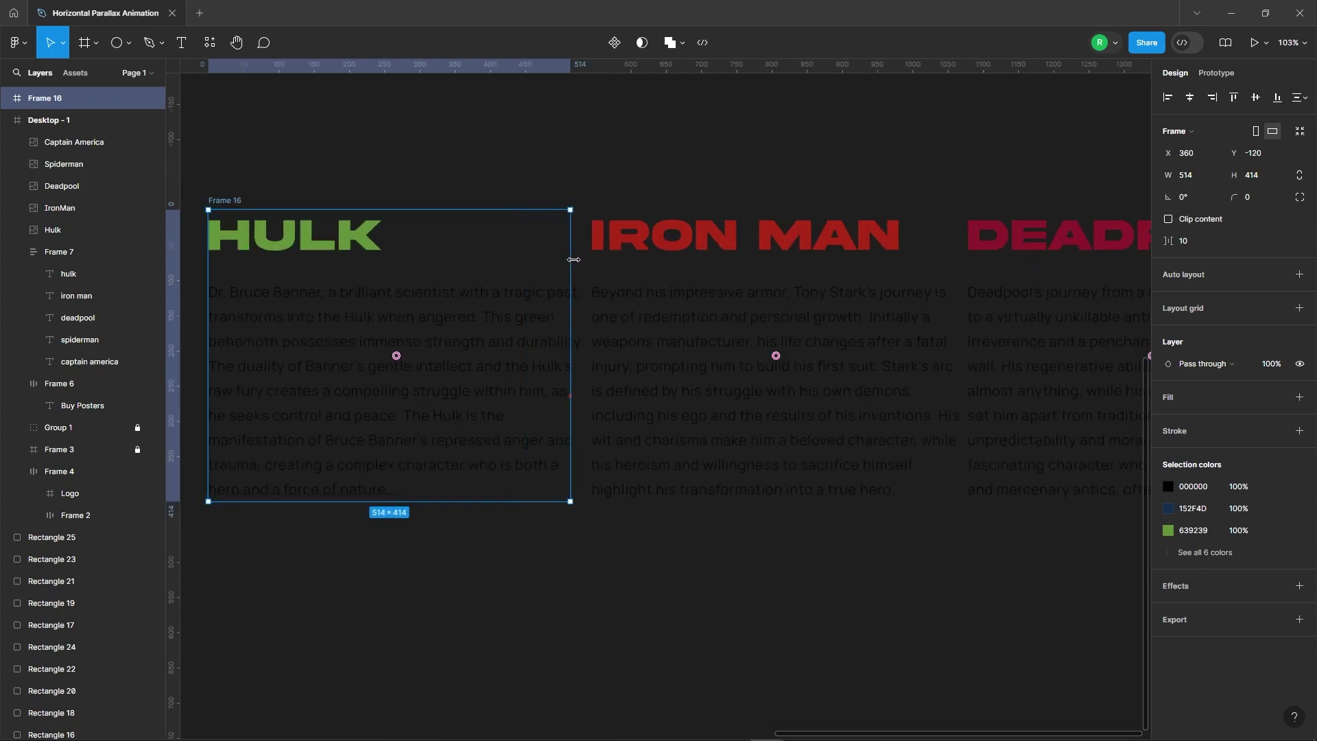
pyautogui.click(450, 173)
pyautogui.click(535, 226)
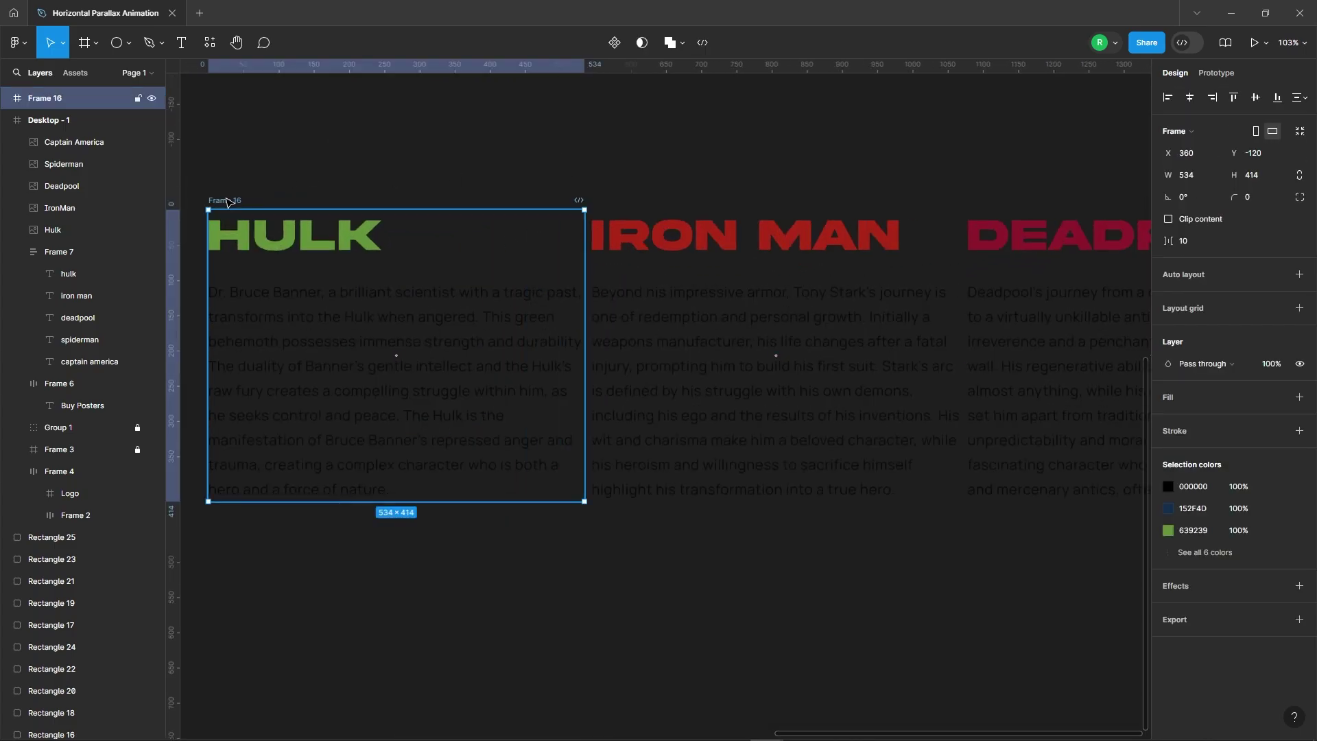
pyautogui.click(1168, 219)
# - Move Frame 16 into Desktop - 1 beside Hulk, at X 856, Y 204 under the nav
pyautogui.click(723, 145)
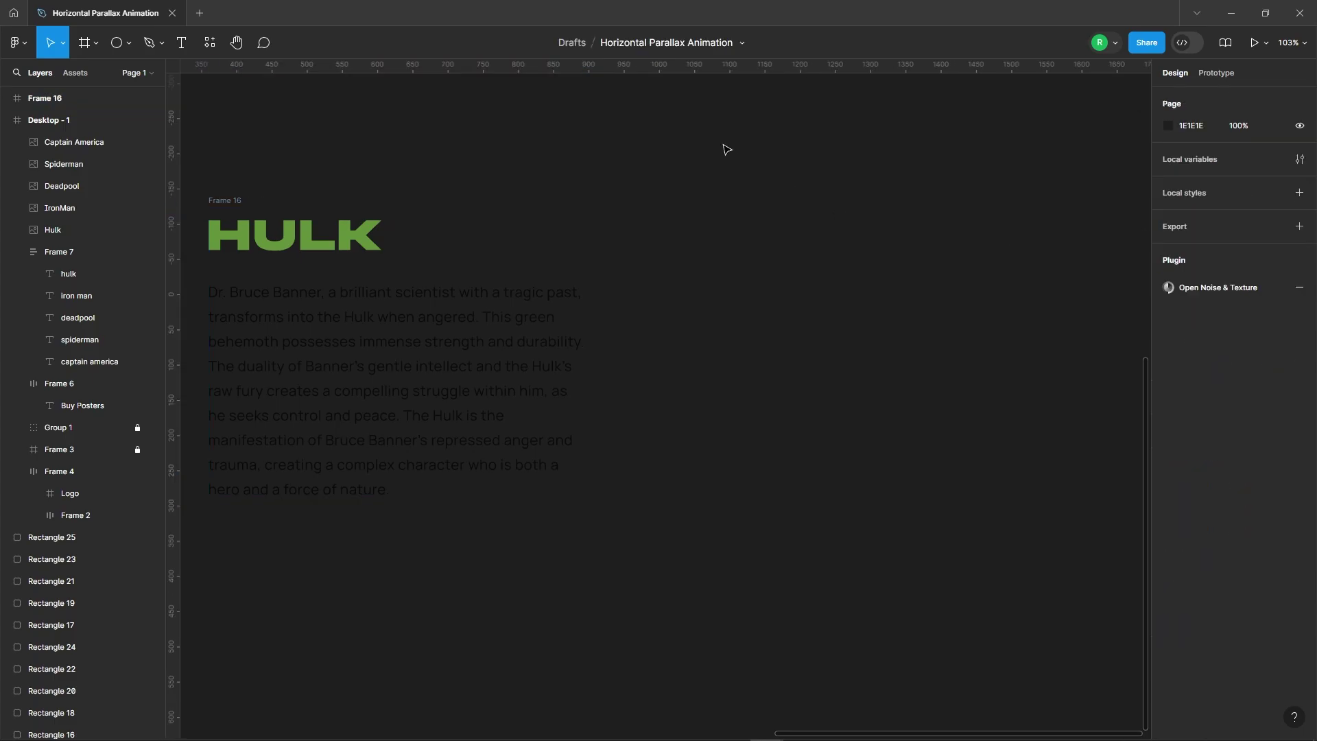
pyautogui.keyDown('ctrl'); pyautogui.scroll(-5, 886, 382); pyautogui.keyUp('ctrl')
pyautogui.keyDown('ctrl'); pyautogui.scroll(-2, 886, 383); pyautogui.keyUp('ctrl')
pyautogui.moveTo(749, 336)
pyautogui.mouseDown()
pyautogui.moveTo(609, 391)
pyautogui.moveTo(632, 425)
pyautogui.mouseUp()
pyautogui.hotkey('shift', '0')
pyautogui.keyDown('ctrl'); pyautogui.scroll(3, 633, 425); pyautogui.keyUp('ctrl')
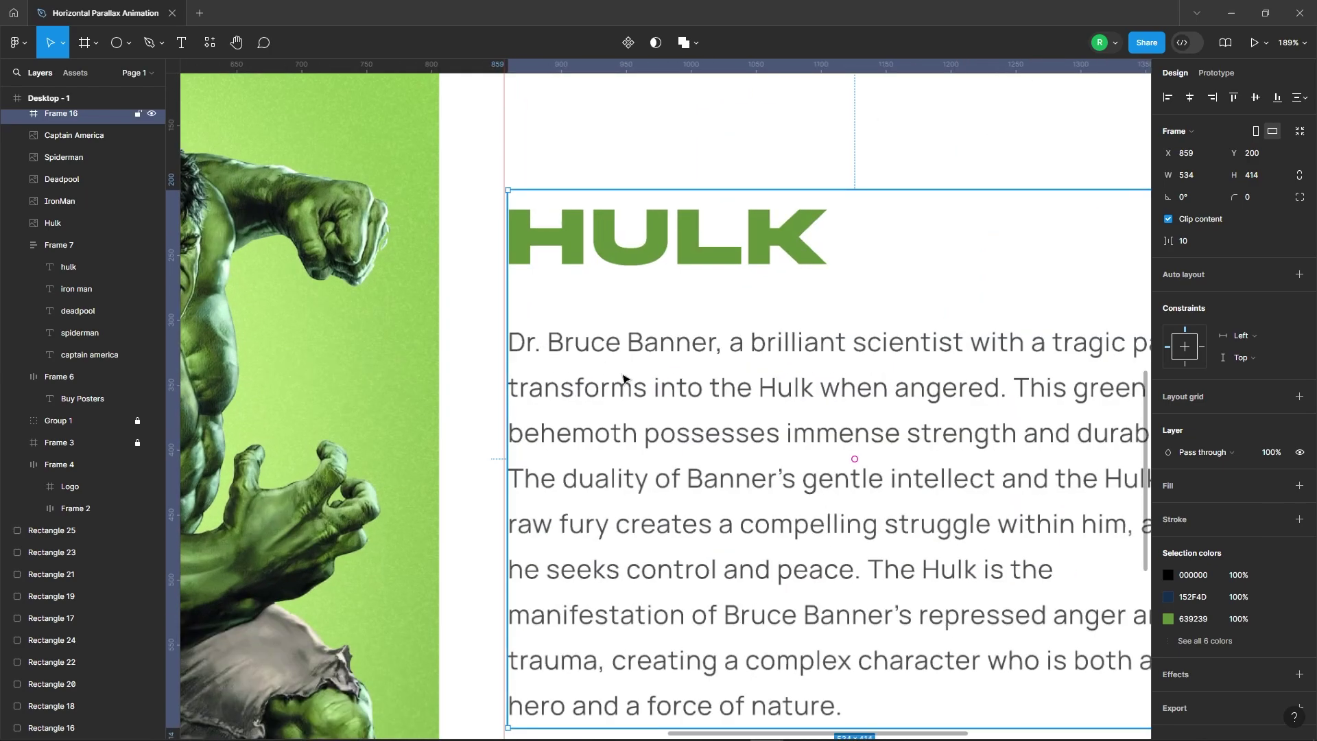
pyautogui.keyDown('ctrl'); pyautogui.scroll(-4, 504, 364); pyautogui.keyUp('ctrl')
pyautogui.press('Down')
pyautogui.press('Down')
pyautogui.press('Down')
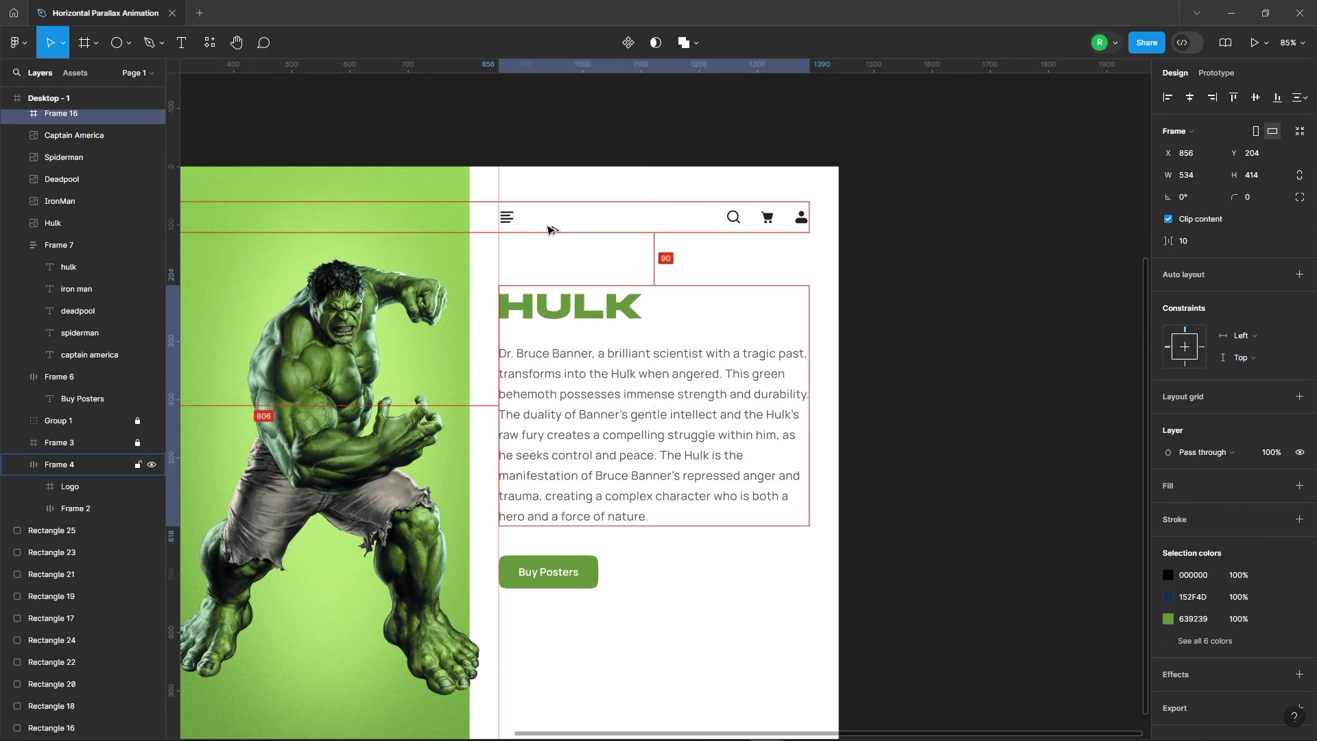
pyautogui.click(878, 327)
pyautogui.keyDown('ctrl'); pyautogui.scroll(-3, 900, 290); pyautogui.keyUp('ctrl')
pyautogui.keyDown('ctrl'); pyautogui.scroll(3, 794, 485); pyautogui.keyUp('ctrl')
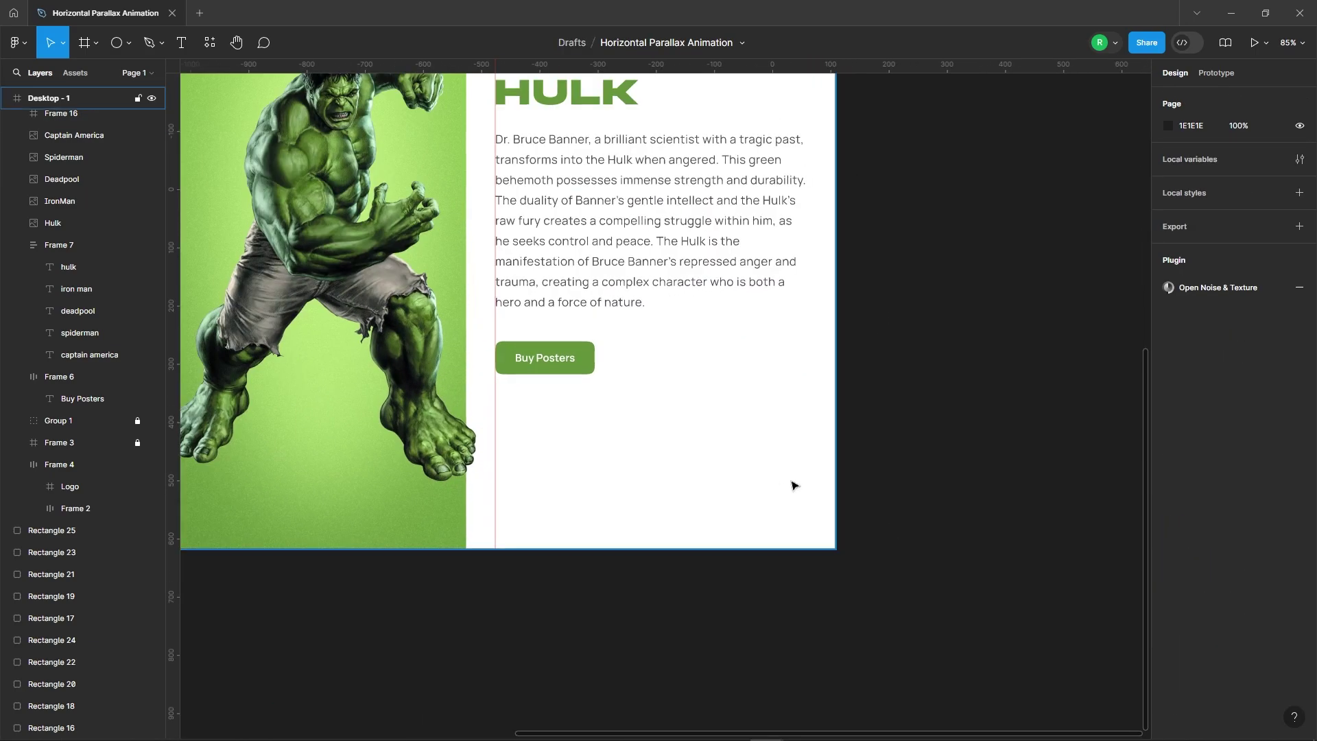
pyautogui.keyDown('ctrl'); pyautogui.scroll(3, 794, 486); pyautogui.keyUp('ctrl')
# - Draw a thin 5px-high rectangle bar beneath the Buy Posters button
pyautogui.click(128, 43)
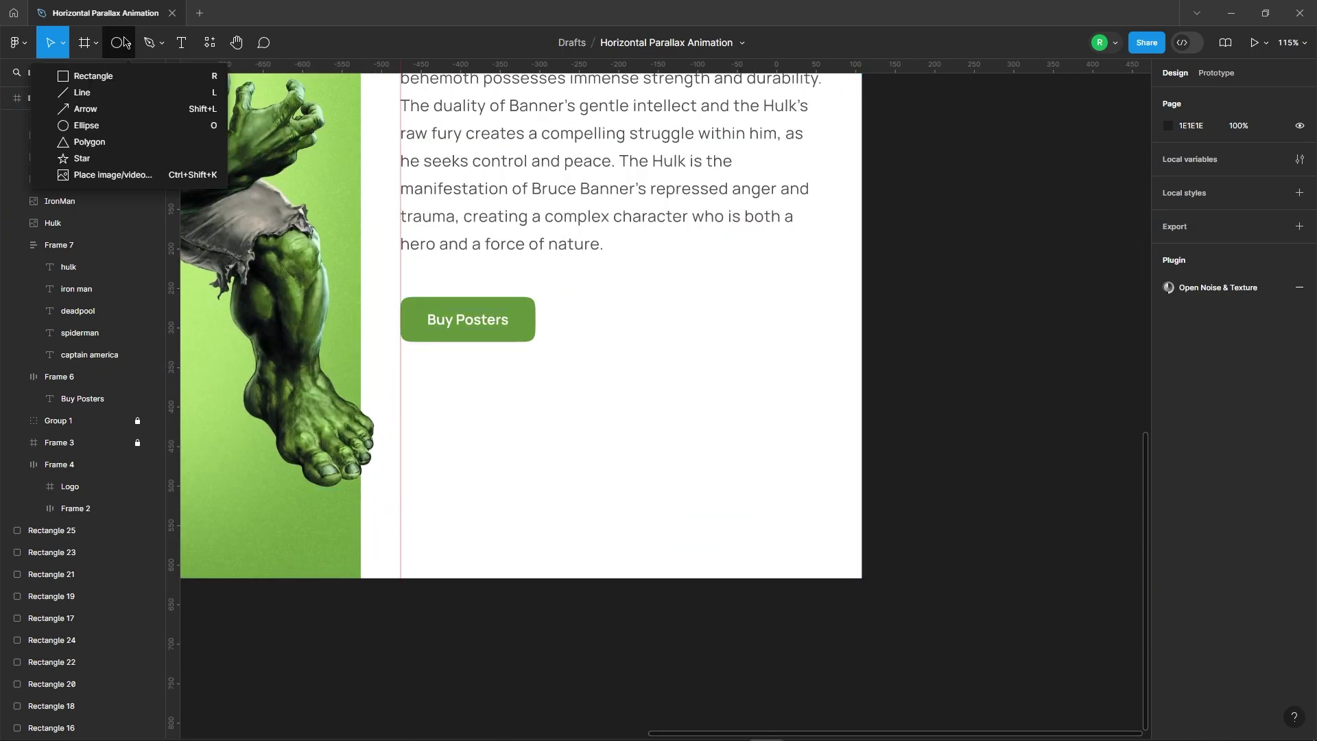
pyautogui.click(121, 76)
pyautogui.keyDown('ctrl'); pyautogui.scroll(2, 523, 505); pyautogui.keyUp('ctrl')
pyautogui.keyDown('ctrl'); pyautogui.scroll(2, 524, 505); pyautogui.keyUp('ctrl')
pyautogui.moveTo(356, 449); pyautogui.dragTo(788, 454)
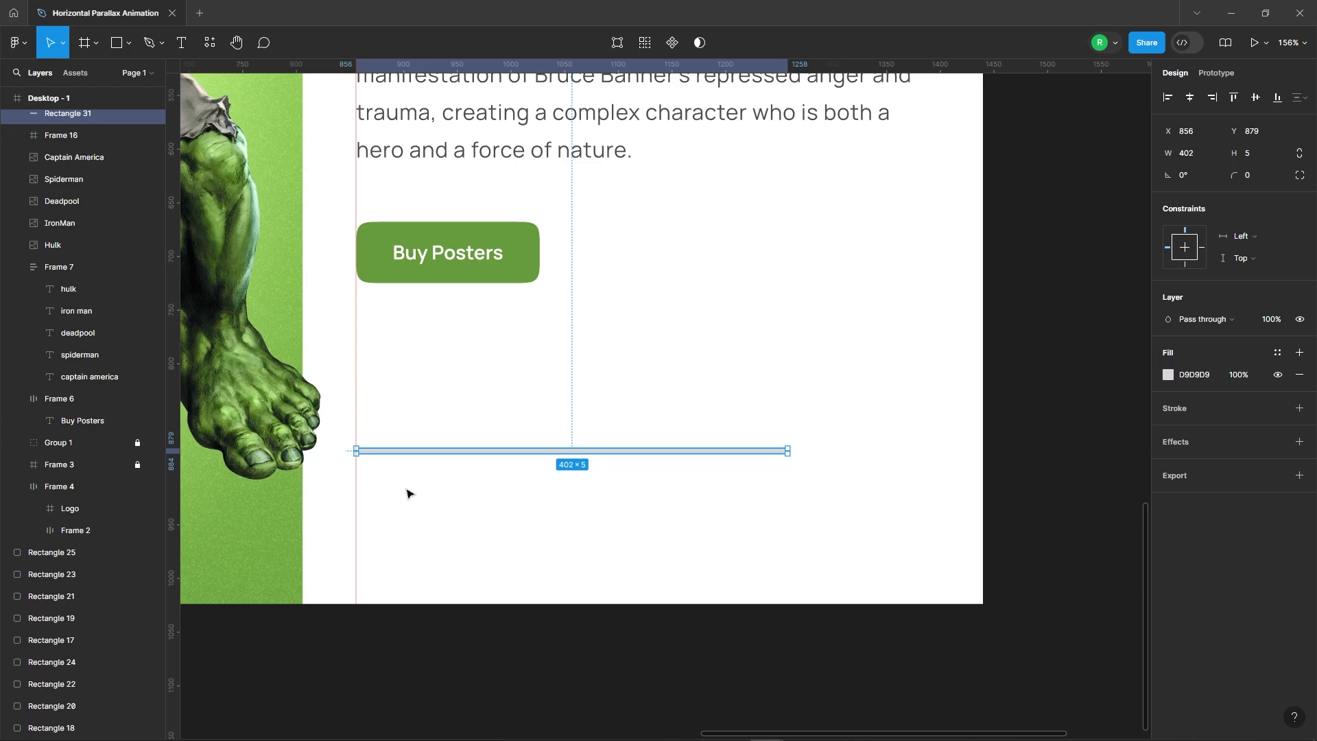
pyautogui.moveTo(421, 454); pyautogui.dragTo(421, 503)
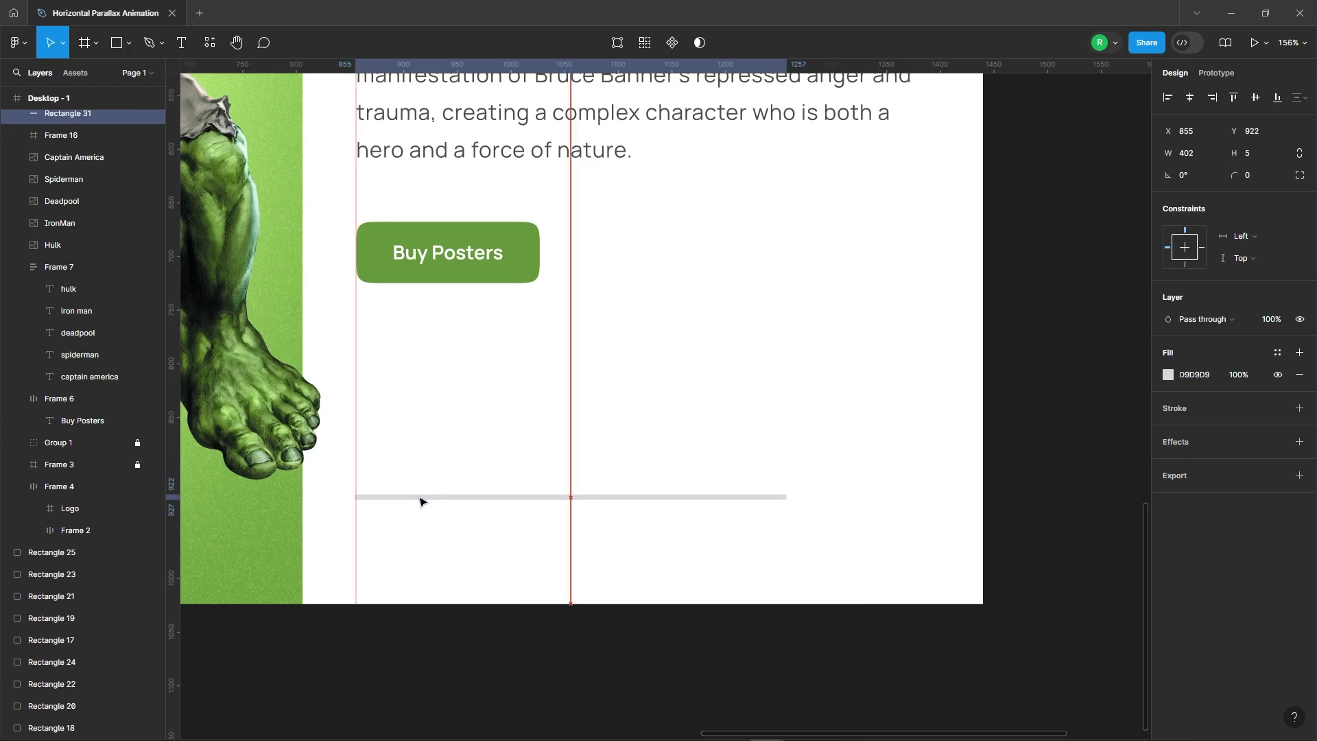
pyautogui.keyDown('ctrl'); pyautogui.scroll(8, 420, 508); pyautogui.keyUp('ctrl')
pyautogui.keyDown('ctrl'); pyautogui.scroll(8, 309, 500); pyautogui.keyUp('ctrl')
pyautogui.keyDown('ctrl'); pyautogui.scroll(7, 382, 471); pyautogui.keyUp('ctrl')
pyautogui.press('Escape')
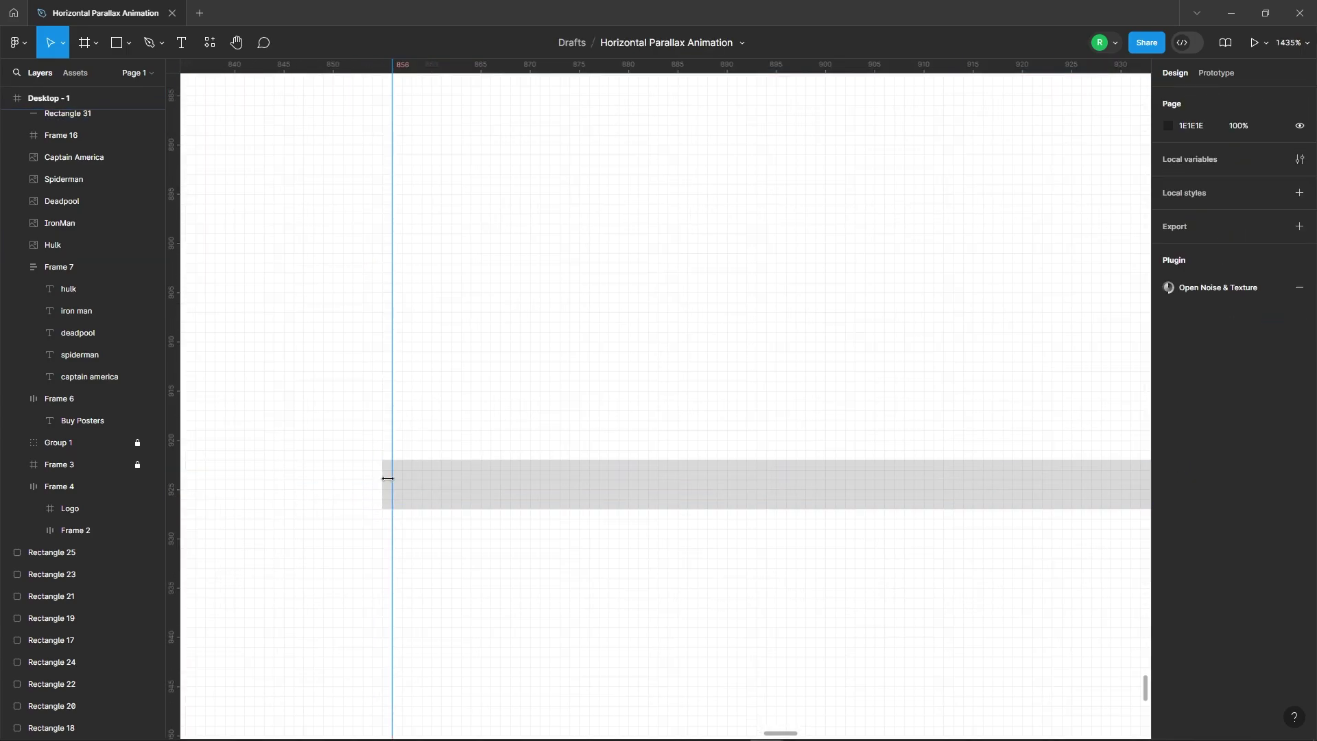
# - Widen the bar to 450 and fill it black 000000 at 10% opacity
pyautogui.click(387, 478)
pyautogui.keyDown('ctrl'); pyautogui.scroll(-15, 392, 479); pyautogui.keyUp('ctrl')
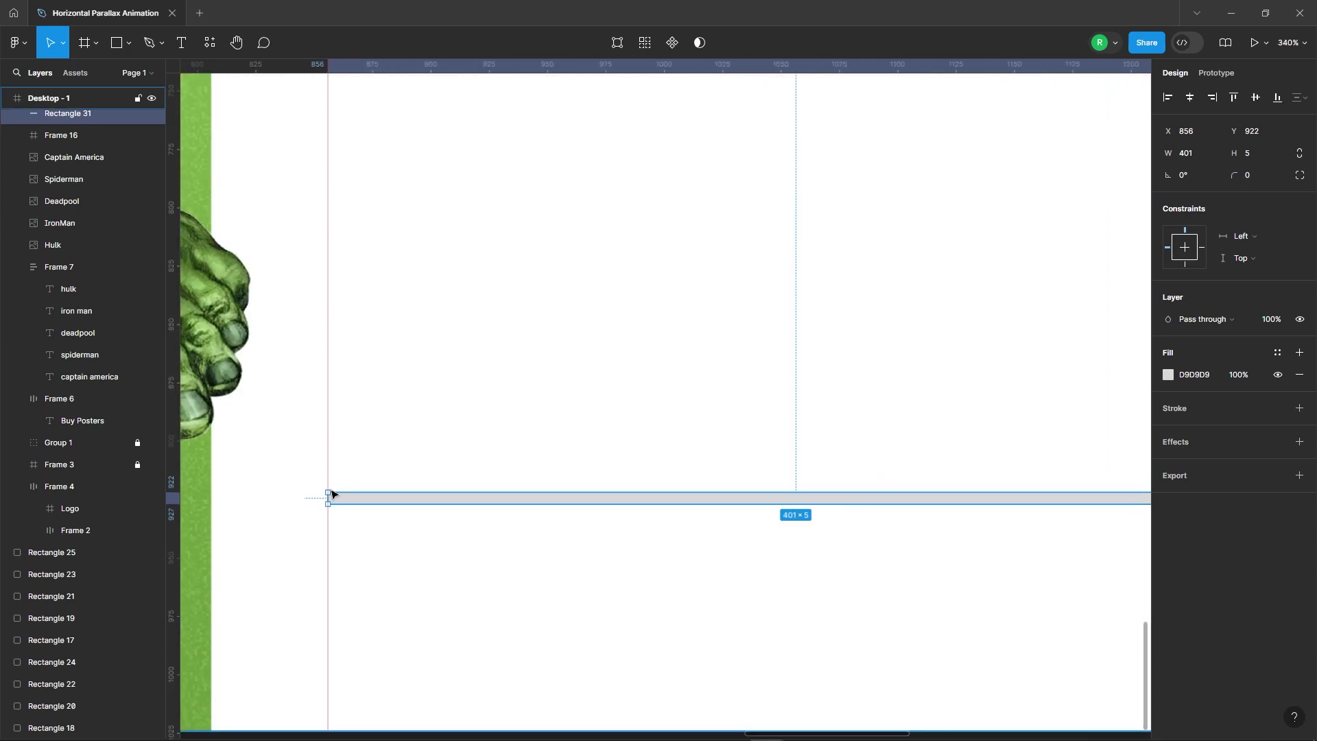
pyautogui.keyDown('ctrl'); pyautogui.scroll(-8, 332, 494); pyautogui.keyUp('ctrl')
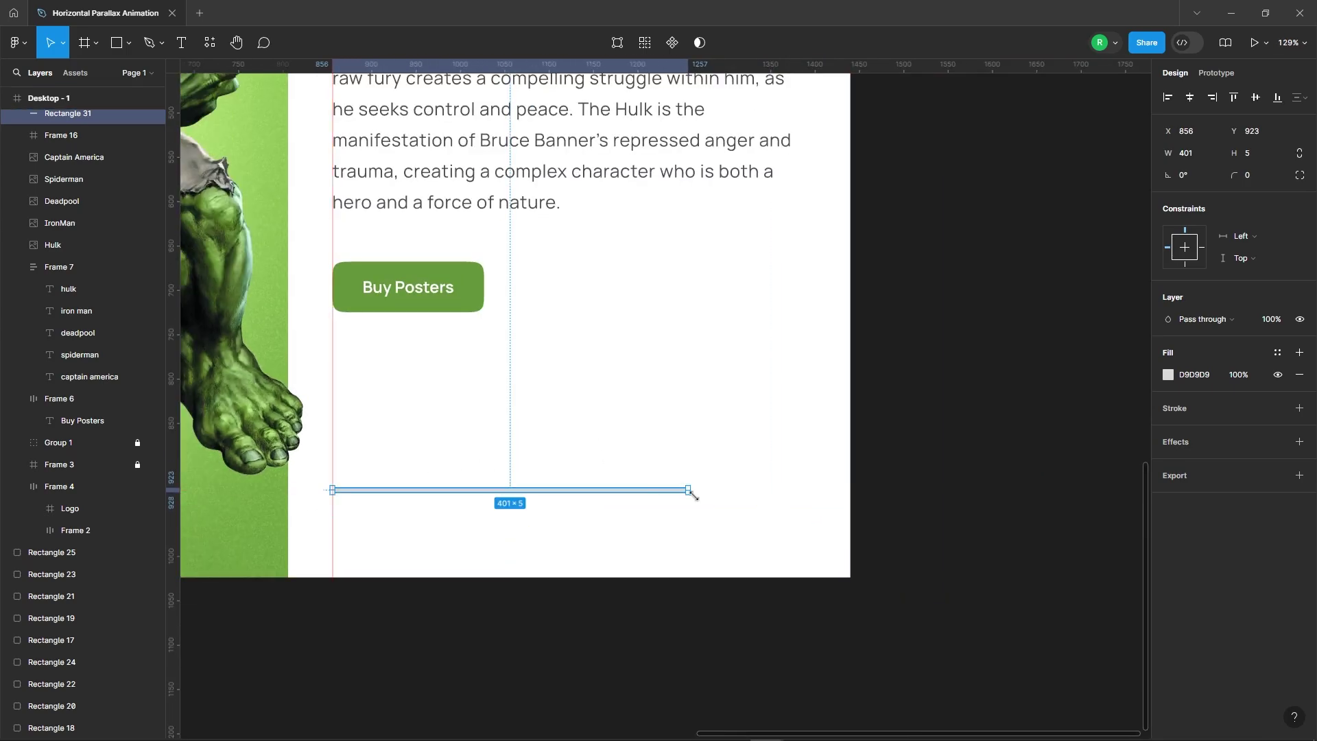
pyautogui.moveTo(690, 491); pyautogui.dragTo(738, 491)
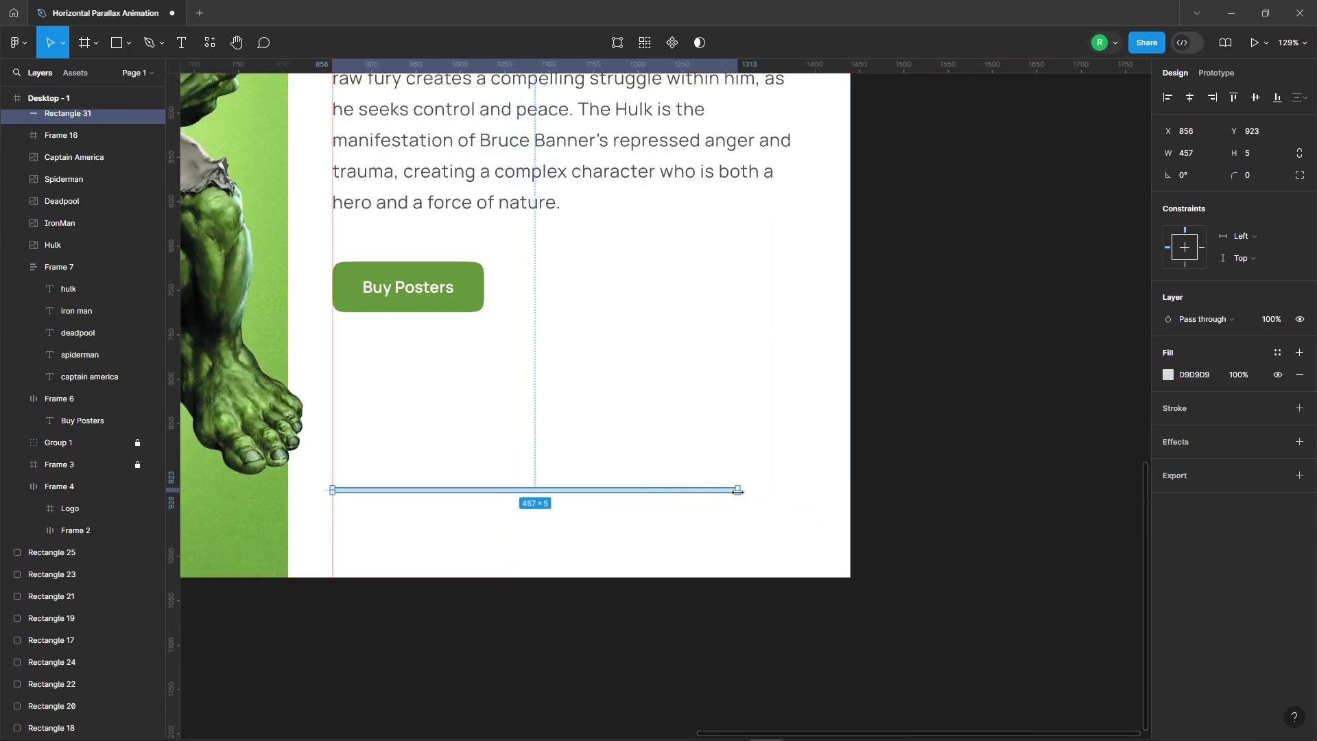
pyautogui.click(751, 521)
pyautogui.click(613, 489)
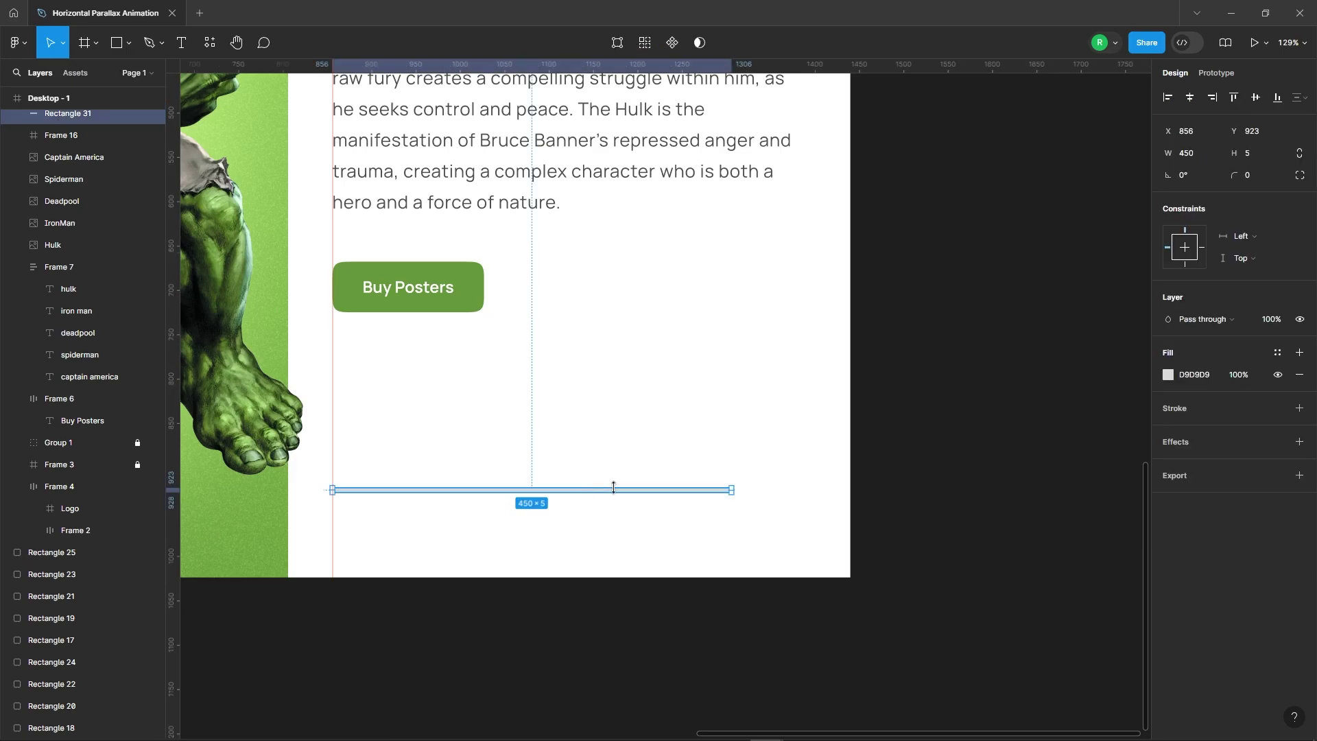
pyautogui.click(1169, 375)
pyautogui.moveTo(1094, 441); pyautogui.dragTo(910, 549)
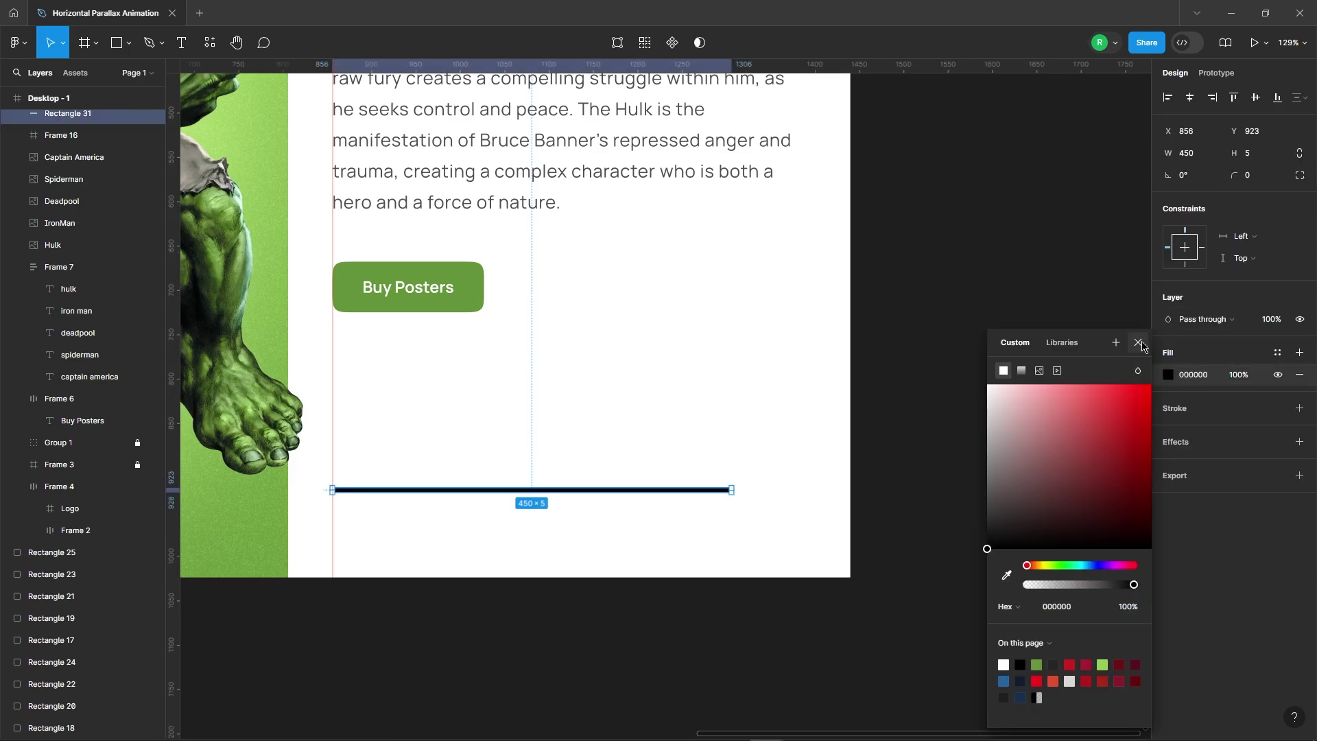
pyautogui.click(1280, 321)
pyautogui.write('10')
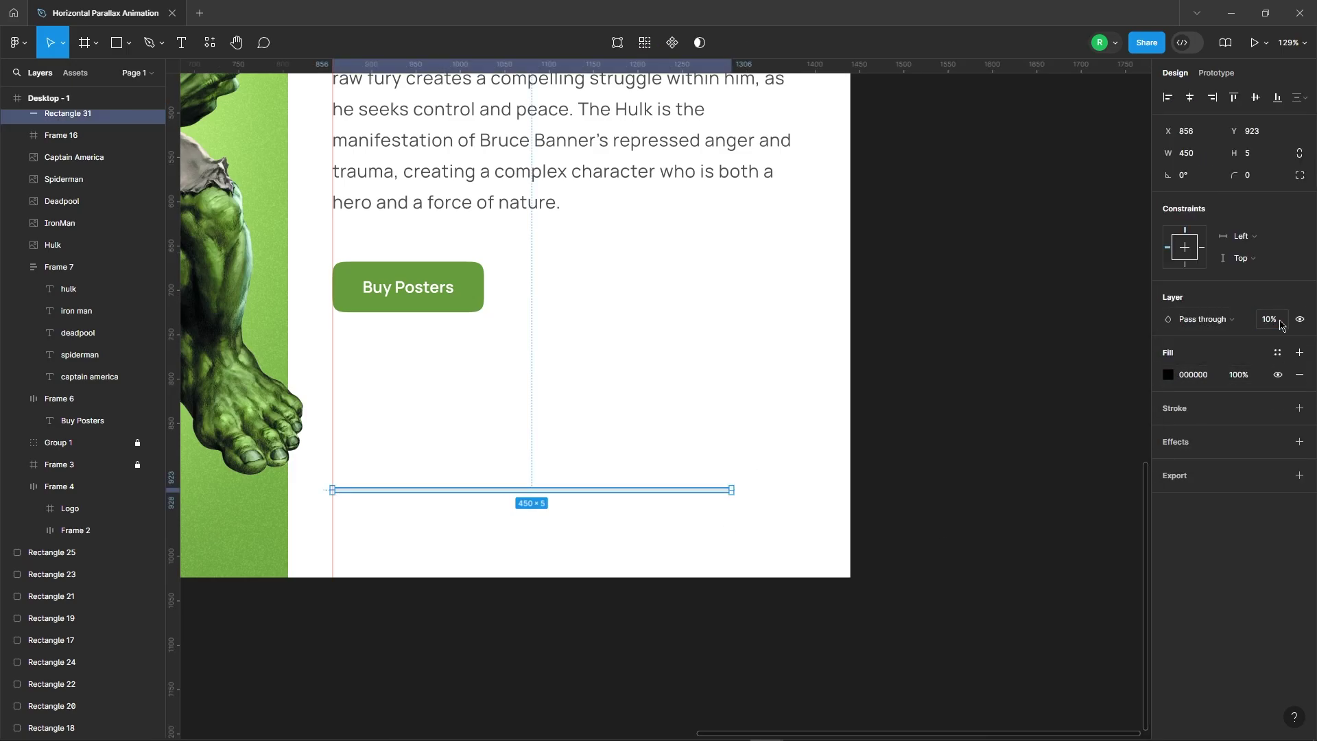
pyautogui.press('Escape')
# - Create a '01' text label in Manrope ExtraBold, size 80
pyautogui.scroll(1, 746, 452)
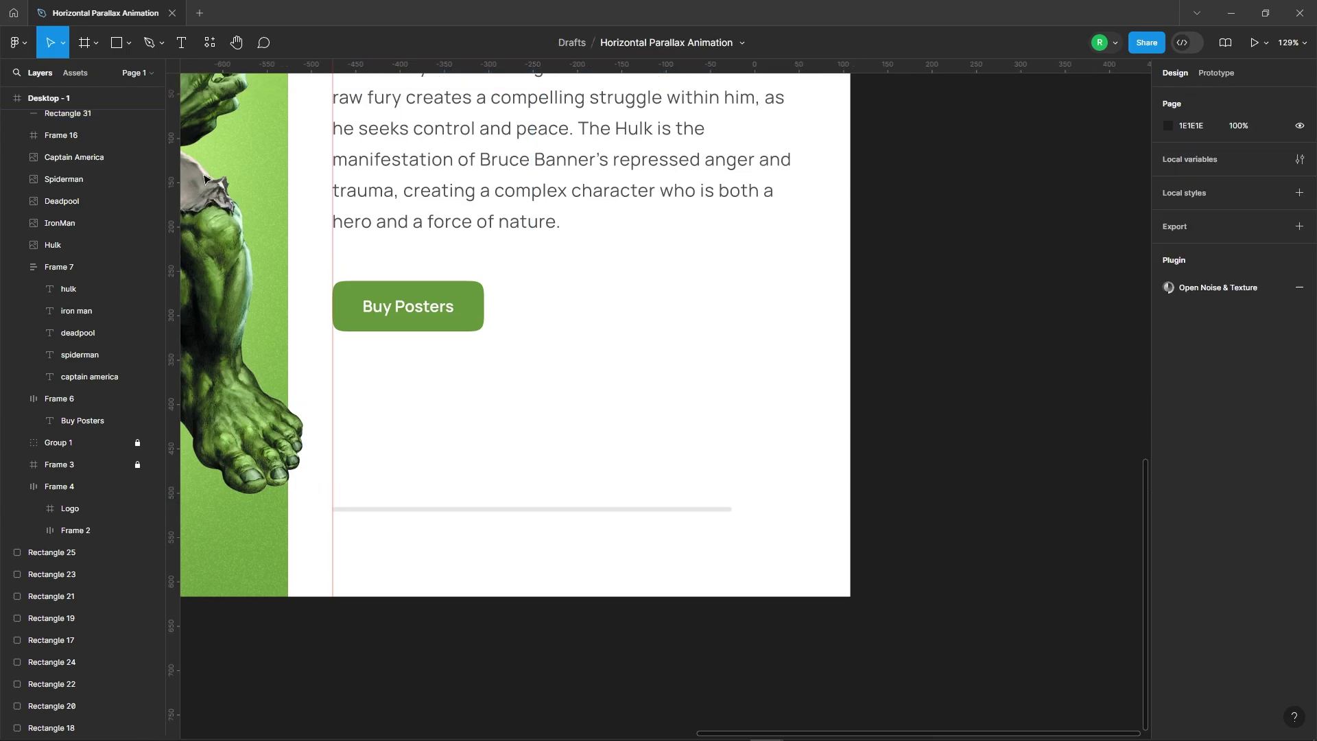
pyautogui.press('t')
pyautogui.scroll(3, 746, 452)
pyautogui.click(632, 415)
pyautogui.write('0')
pyautogui.press('Escape')
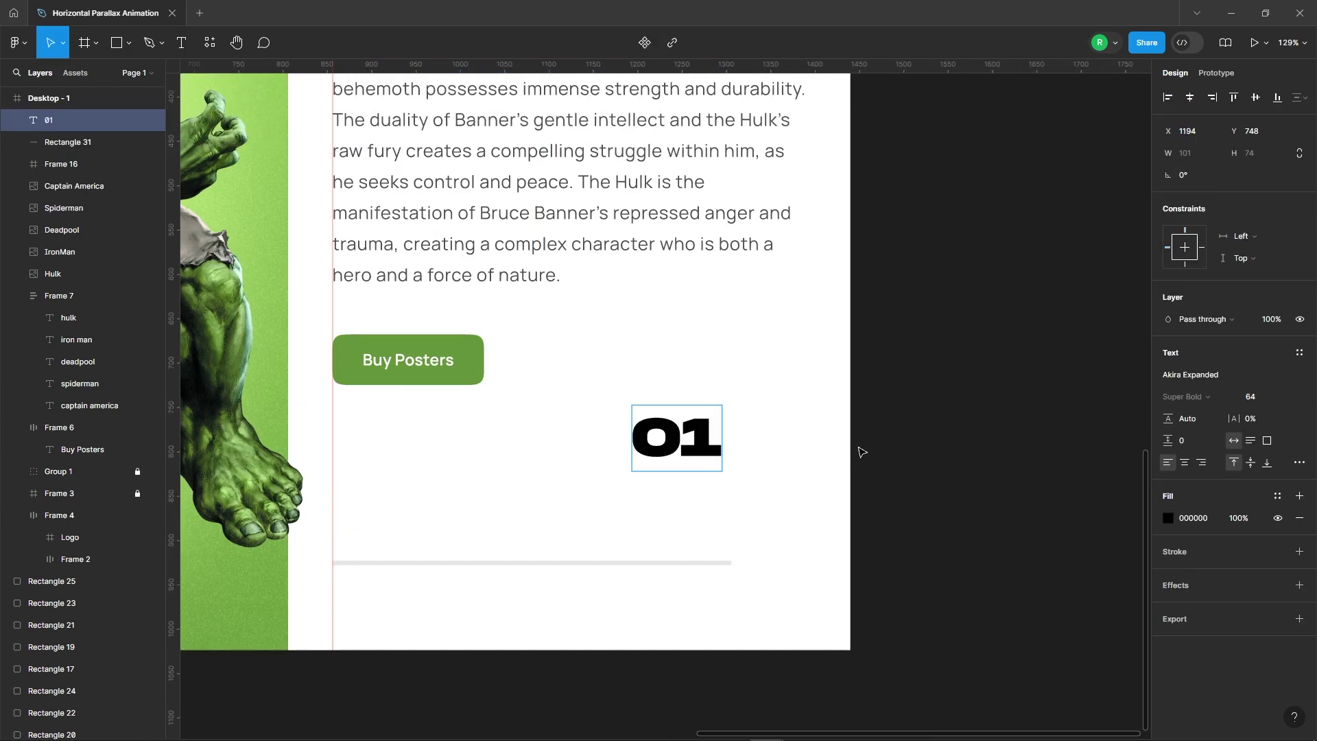
pyautogui.click(1207, 375)
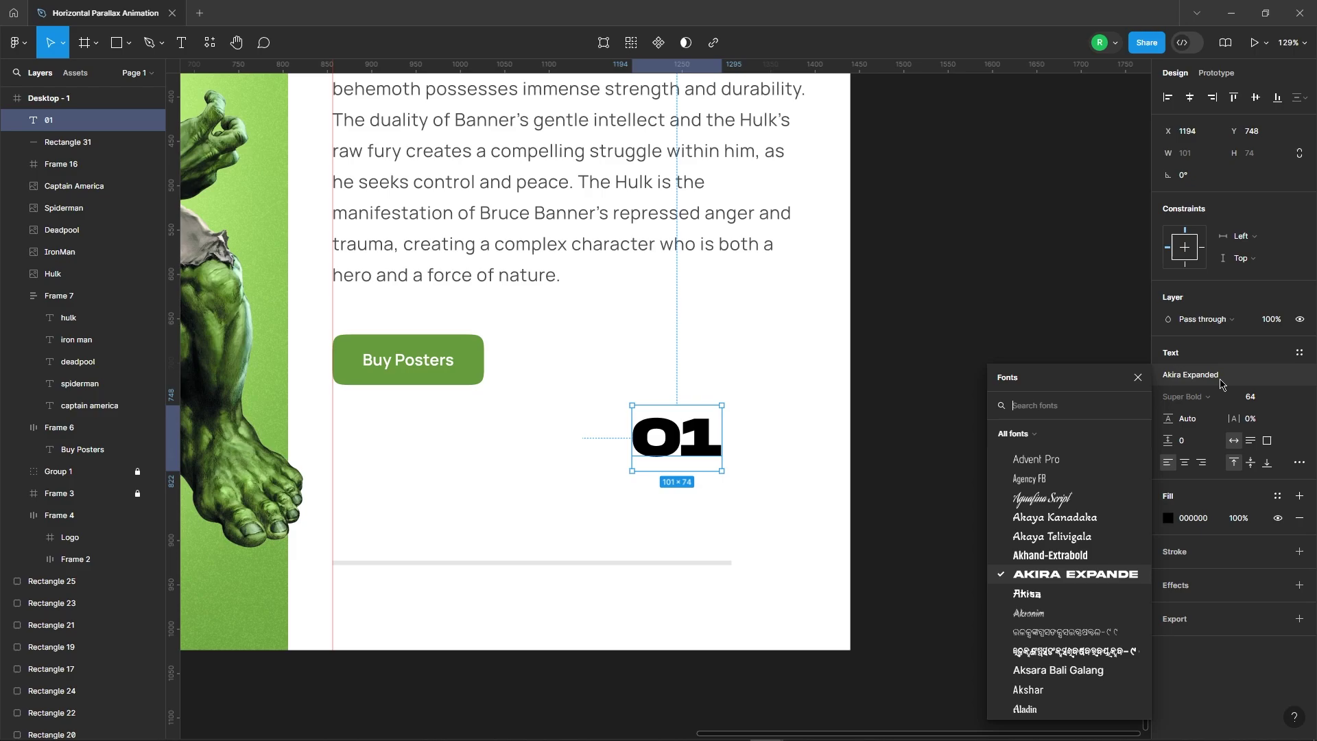
pyautogui.write('manr')
pyautogui.press('Return')
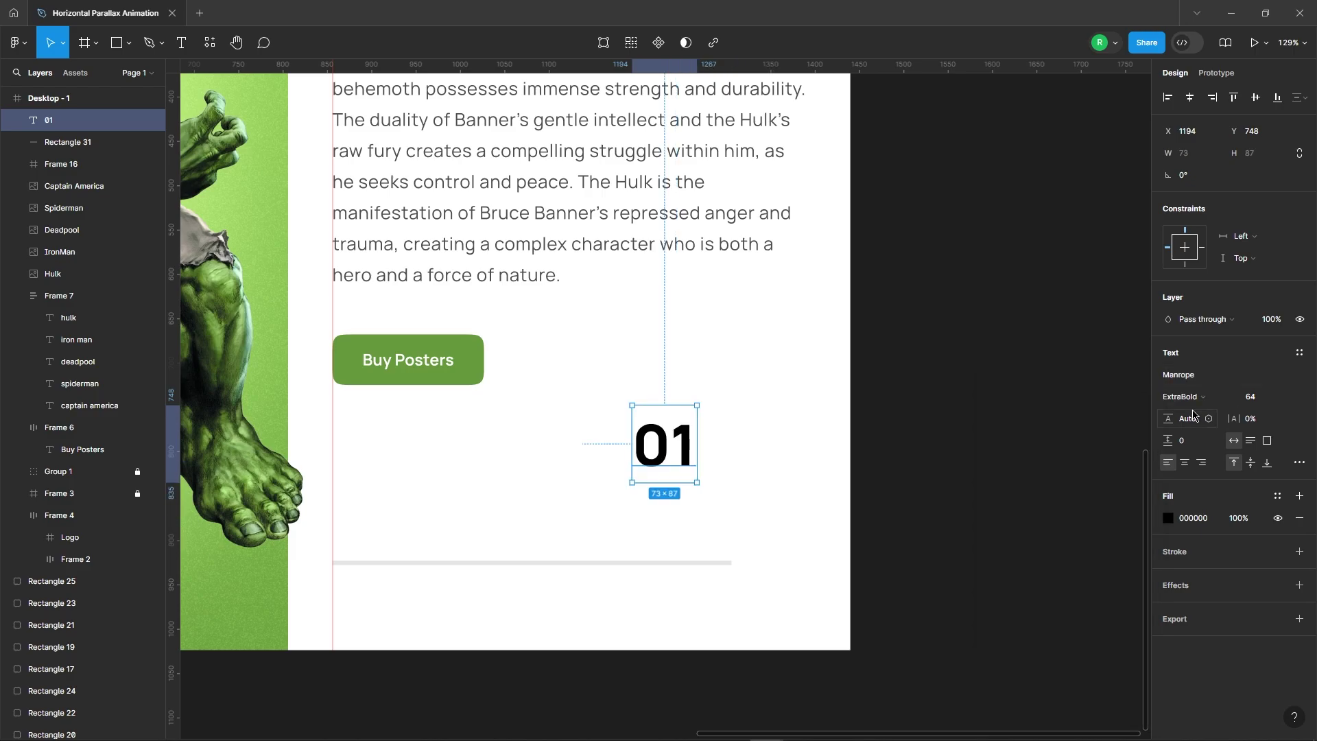
pyautogui.click(1193, 398)
pyautogui.click(1268, 400)
pyautogui.write('0')
pyautogui.press('Return')
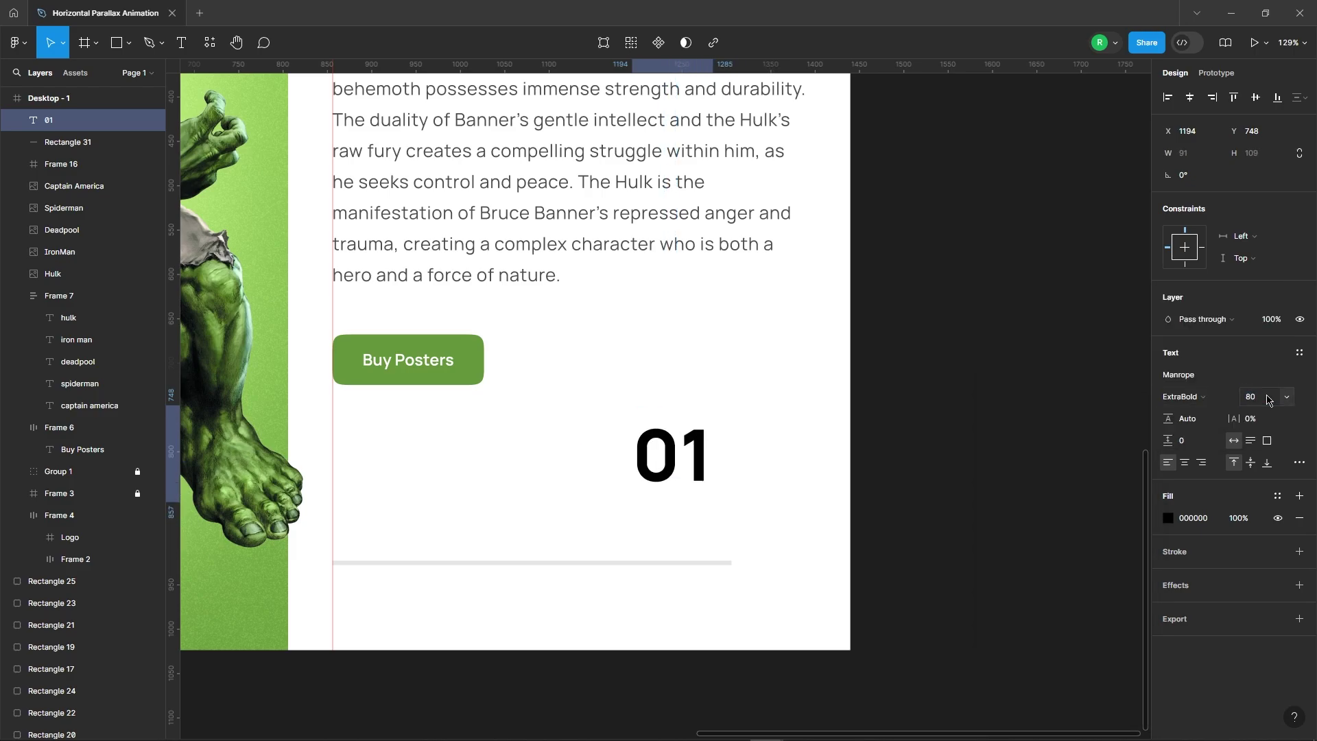
# - Move the 01 label beside the page and duplicate it directly below
pyautogui.click(854, 435)
pyautogui.moveTo(673, 456); pyautogui.dragTo(954, 439)
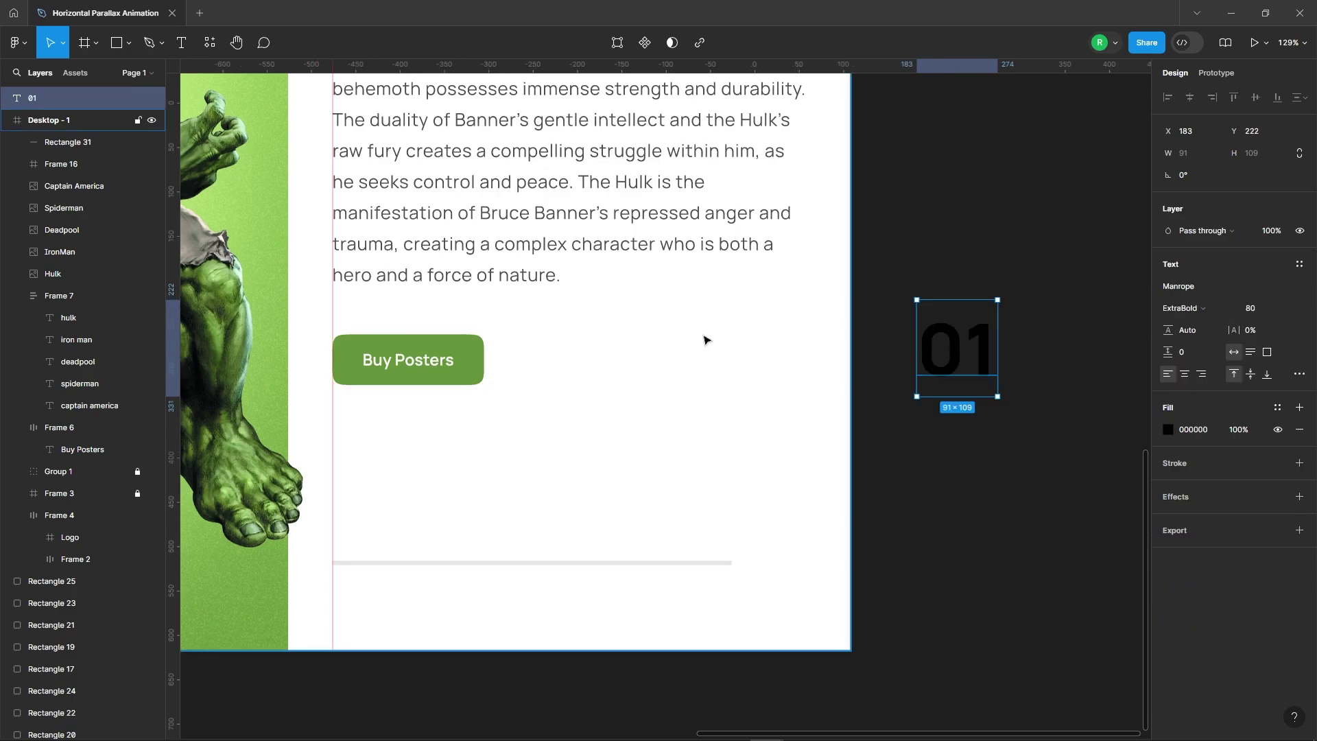
pyautogui.scroll(2, 988, 410)
pyautogui.moveTo(815, 291); pyautogui.dragTo(821, 405)
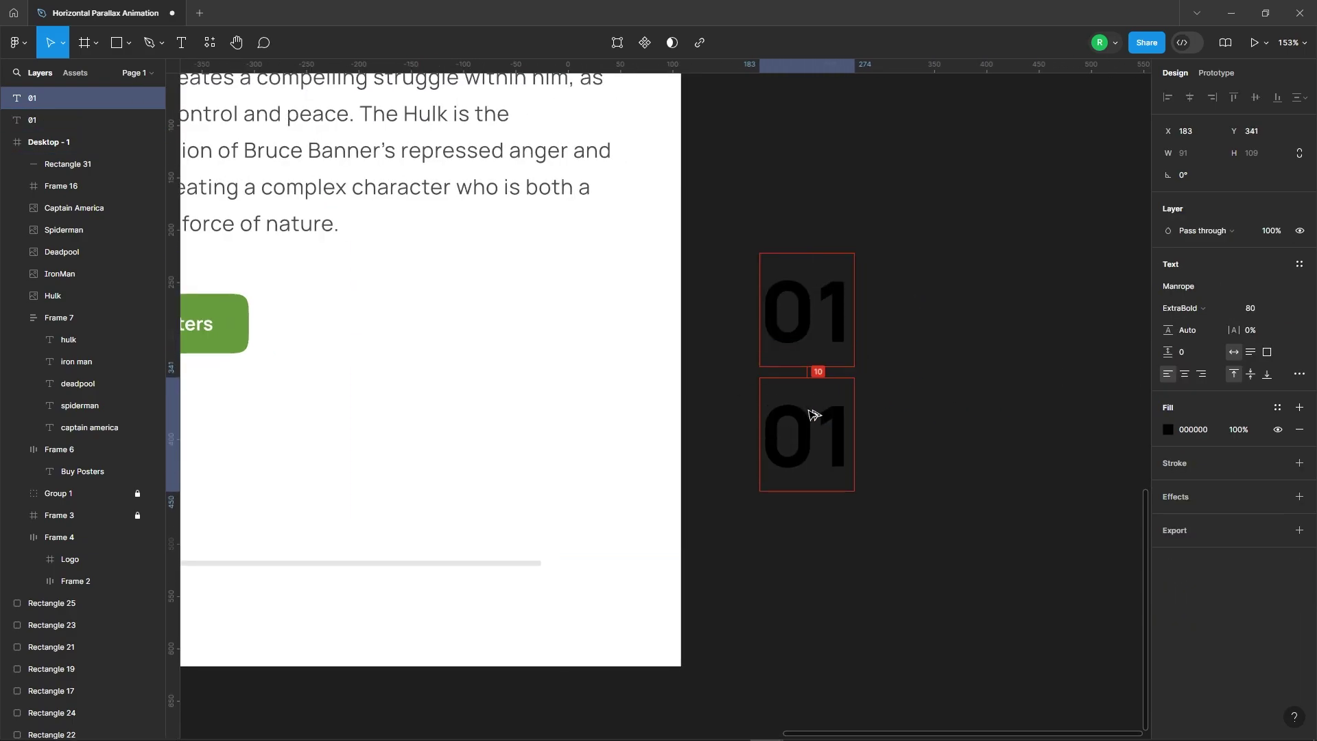
pyautogui.click(726, 176)
pyautogui.moveTo(753, 188); pyautogui.dragTo(922, 594)
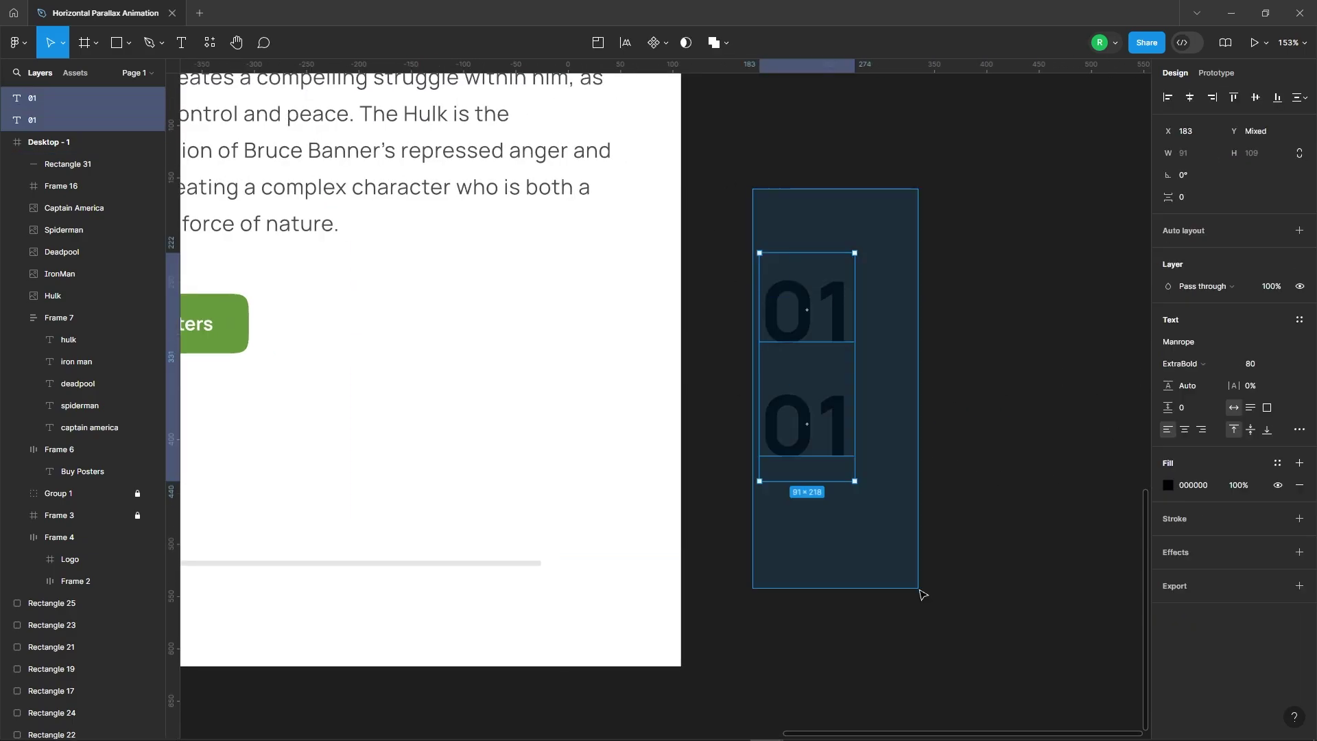
pyautogui.click(1008, 399)
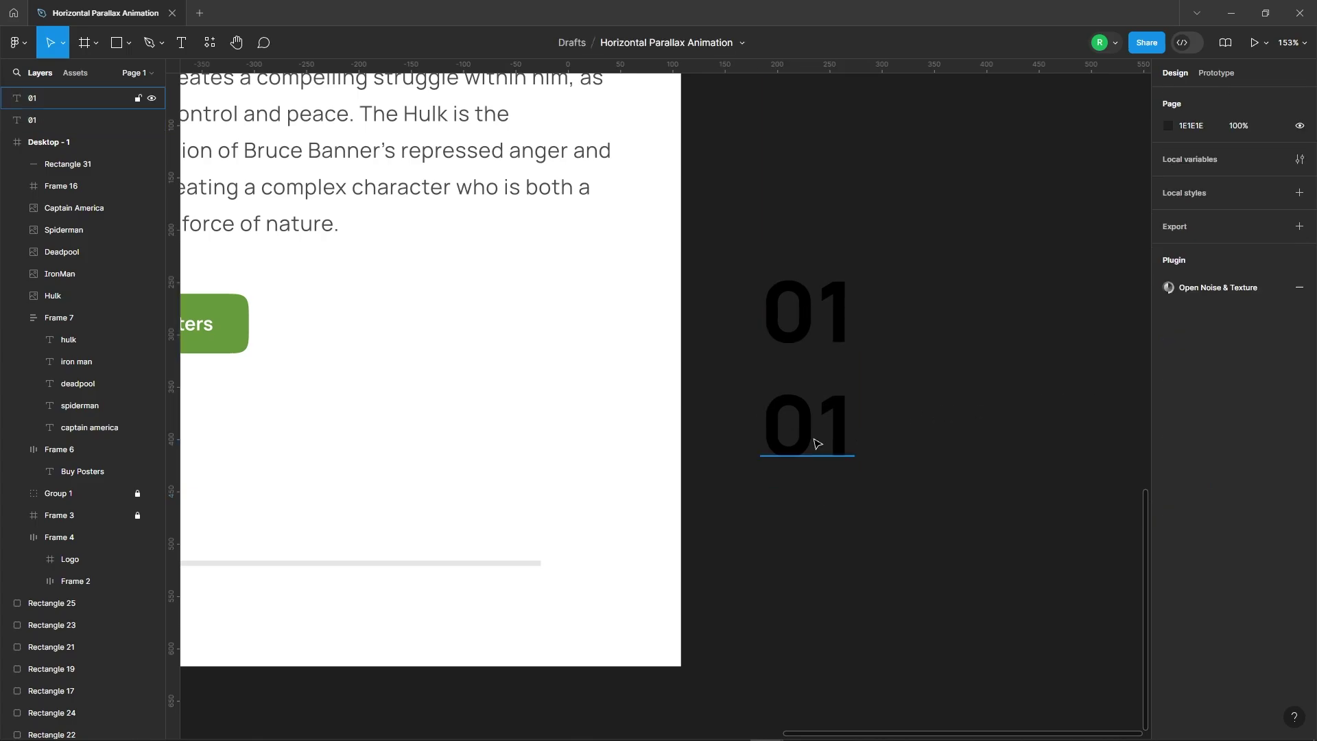
# - Change the lower copy's text from 01 to 02
pyautogui.click(826, 435)
pyautogui.doubleClick(825, 434)
pyautogui.moveTo(818, 425); pyautogui.dragTo(869, 403)
pyautogui.write('2')
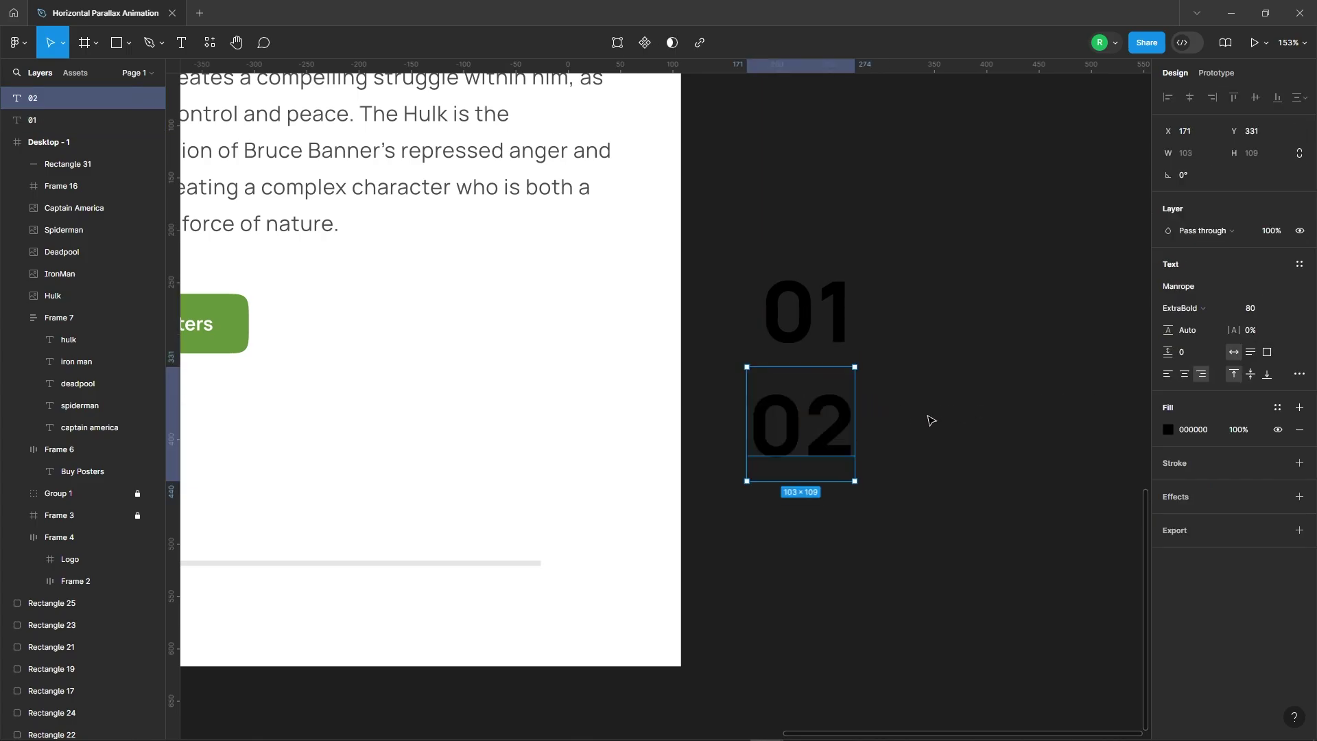
pyautogui.click(926, 419)
pyautogui.moveTo(769, 192); pyautogui.dragTo(869, 540)
pyautogui.click(771, 249)
pyautogui.scroll(-3, 772, 249)
pyautogui.click(788, 356)
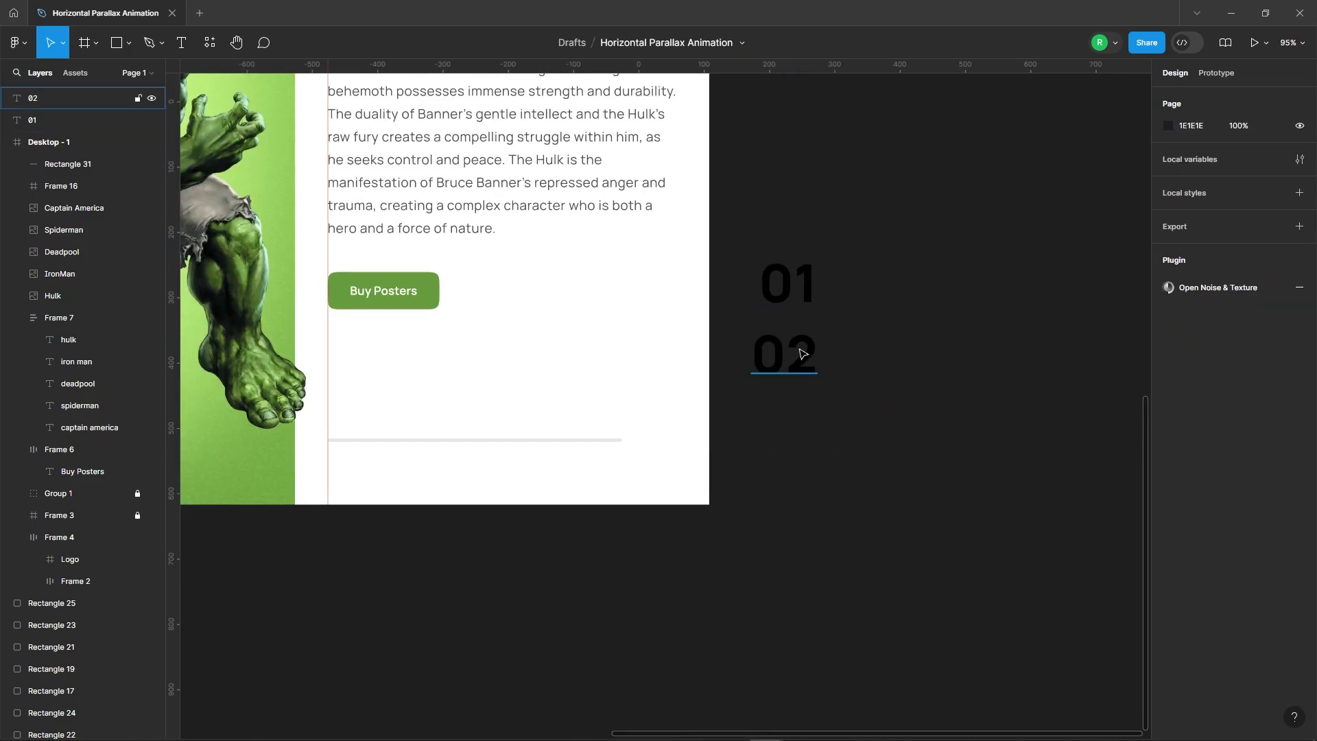
# - Duplicate 02 into stacked copies, relabel them 03 through 05, and select all five
pyautogui.hotkey('ctrl', 'd')
pyautogui.hotkey('ctrl', 'd')
pyautogui.hotkey('ctrl', 'd')
pyautogui.doubleClick(793, 425)
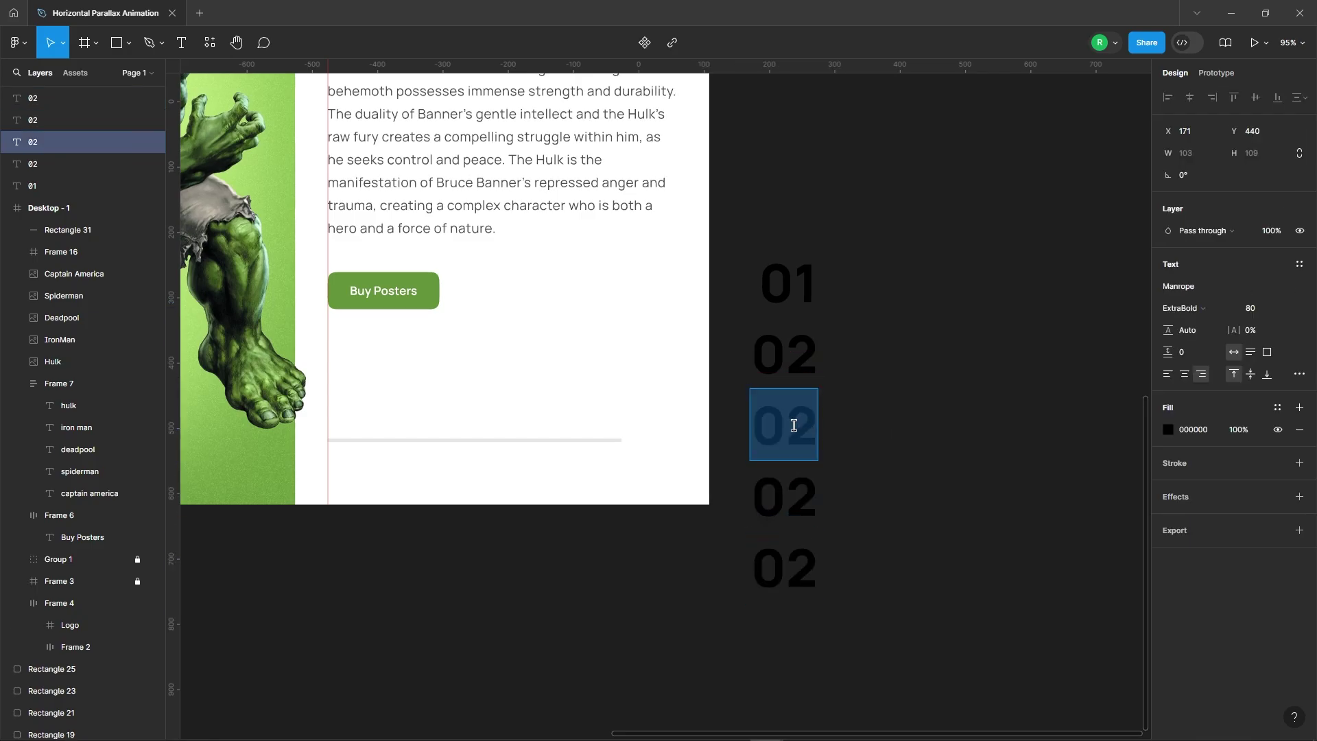
pyautogui.moveTo(818, 492); pyautogui.dragTo(786, 493)
pyautogui.moveTo(791, 570); pyautogui.dragTo(818, 570)
pyautogui.write('5')
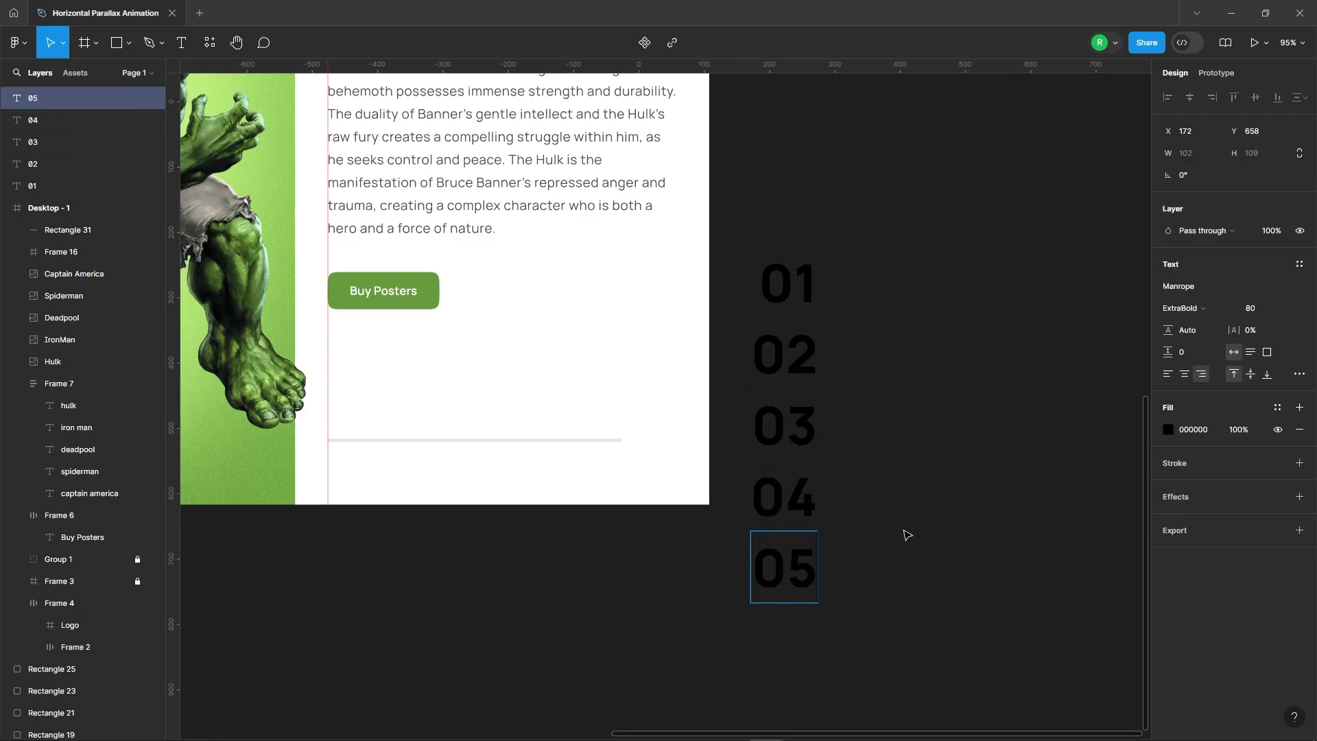
pyautogui.click(905, 532)
pyautogui.moveTo(837, 195); pyautogui.dragTo(727, 638)
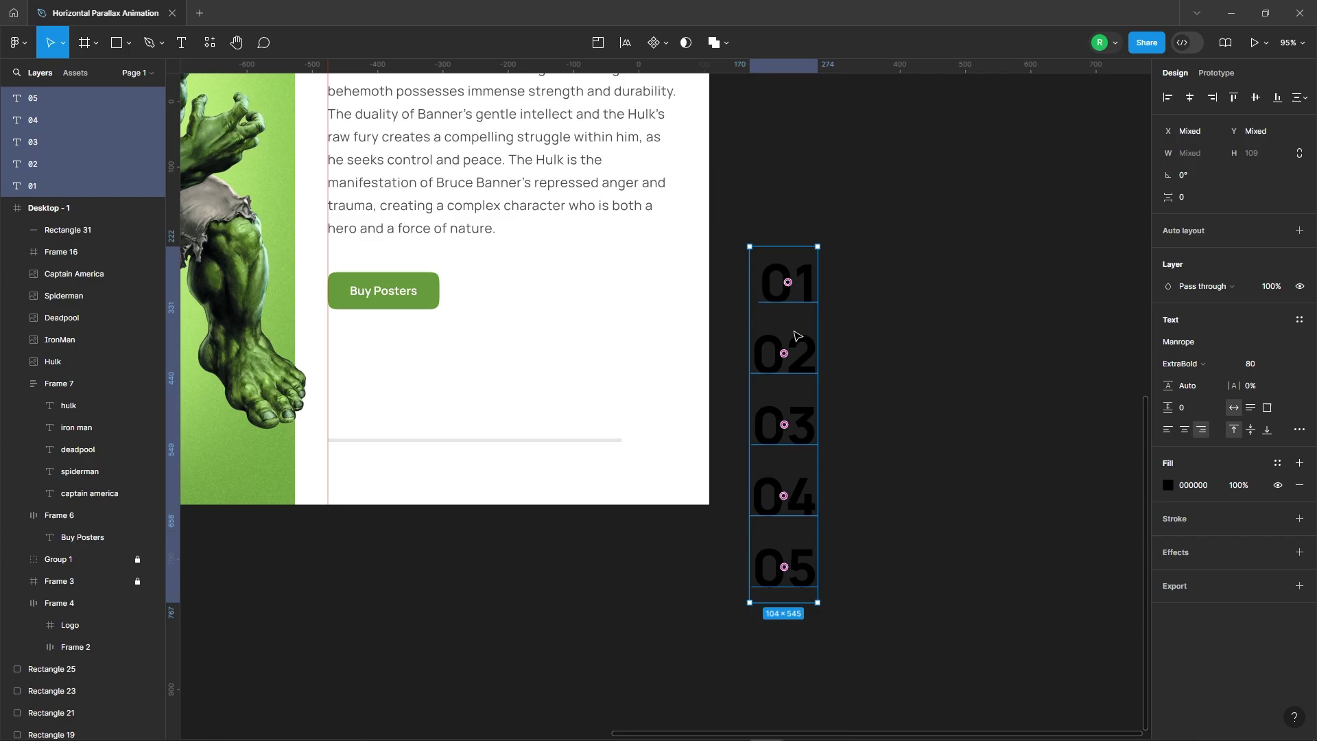
# - Wrap the 01–05 numbers in a clipped frame sized to show only 01
pyautogui.rightClick(782, 276)
pyautogui.click(823, 429)
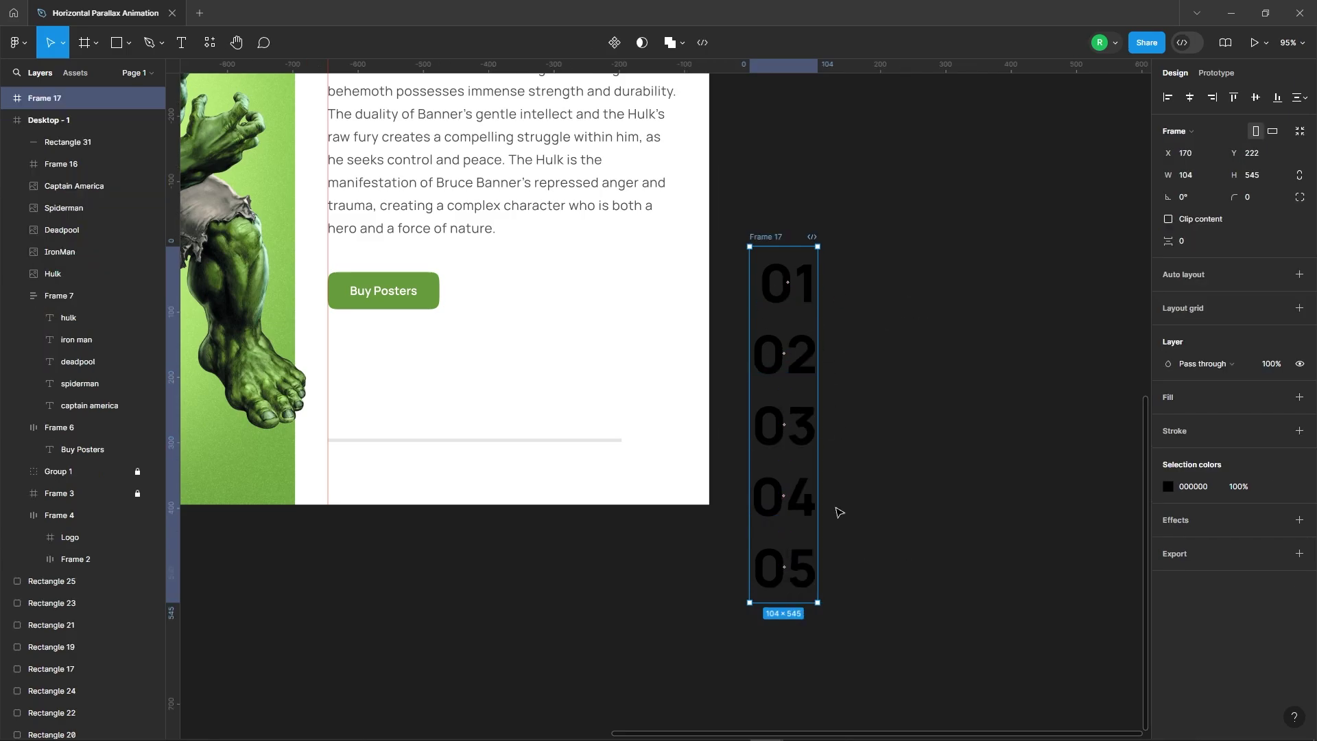
pyautogui.moveTo(805, 604); pyautogui.dragTo(823, 334)
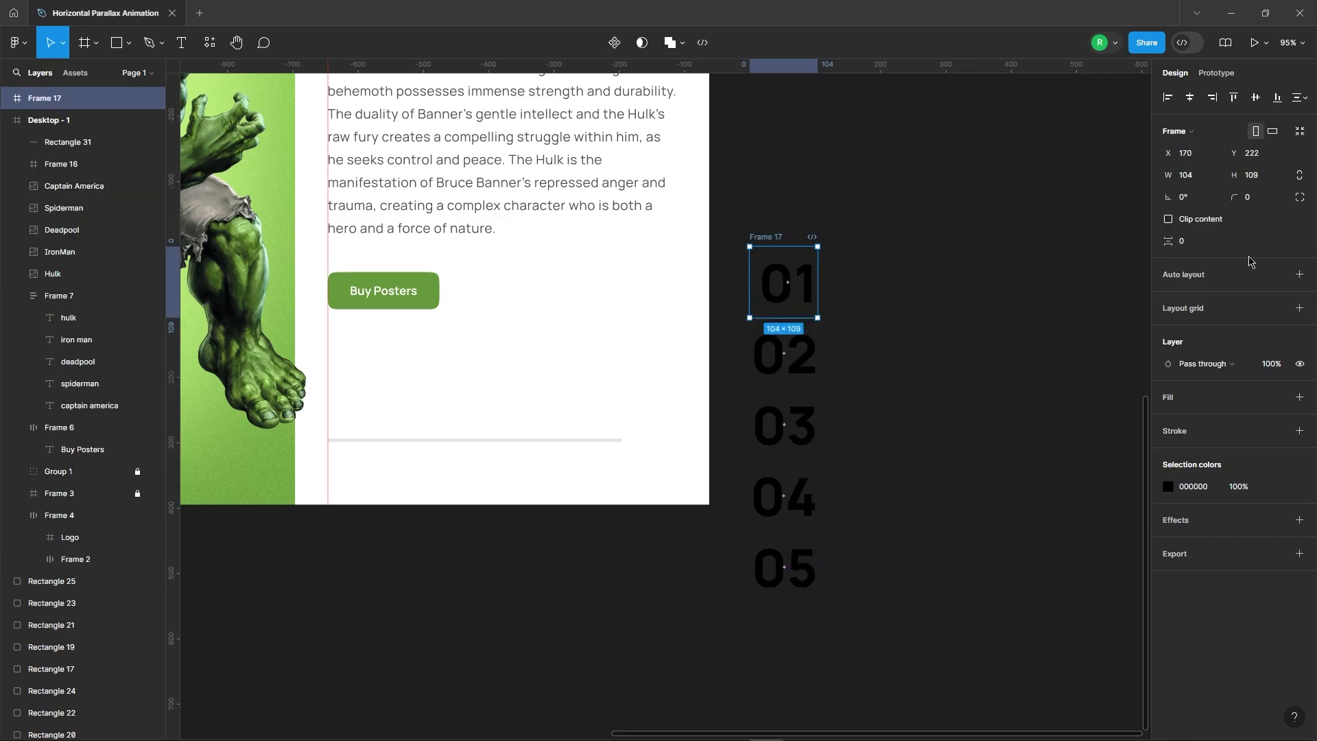
pyautogui.click(1192, 219)
pyautogui.click(978, 359)
pyautogui.click(771, 236)
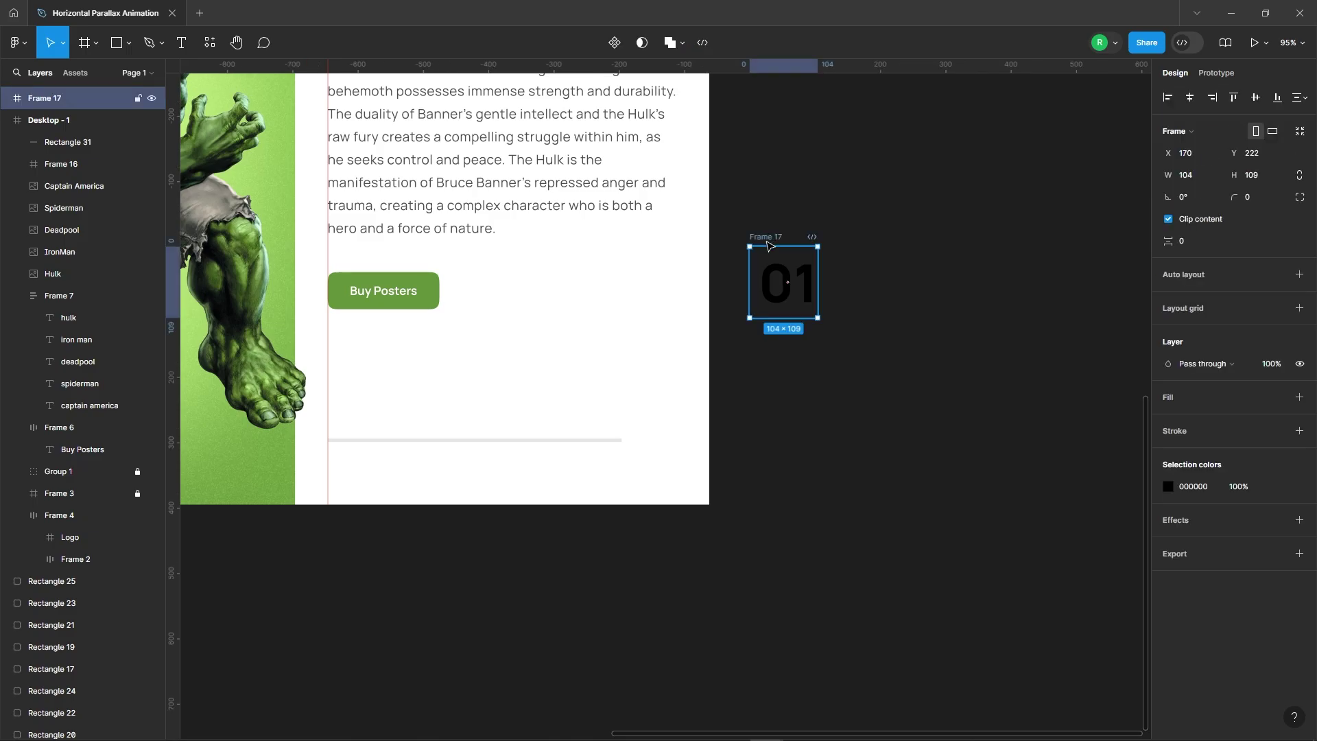
# - Recolour the numbers #232323 using the eyedropper
pyautogui.click(1167, 486)
pyautogui.click(1006, 575)
pyautogui.scroll(5, 681, 172)
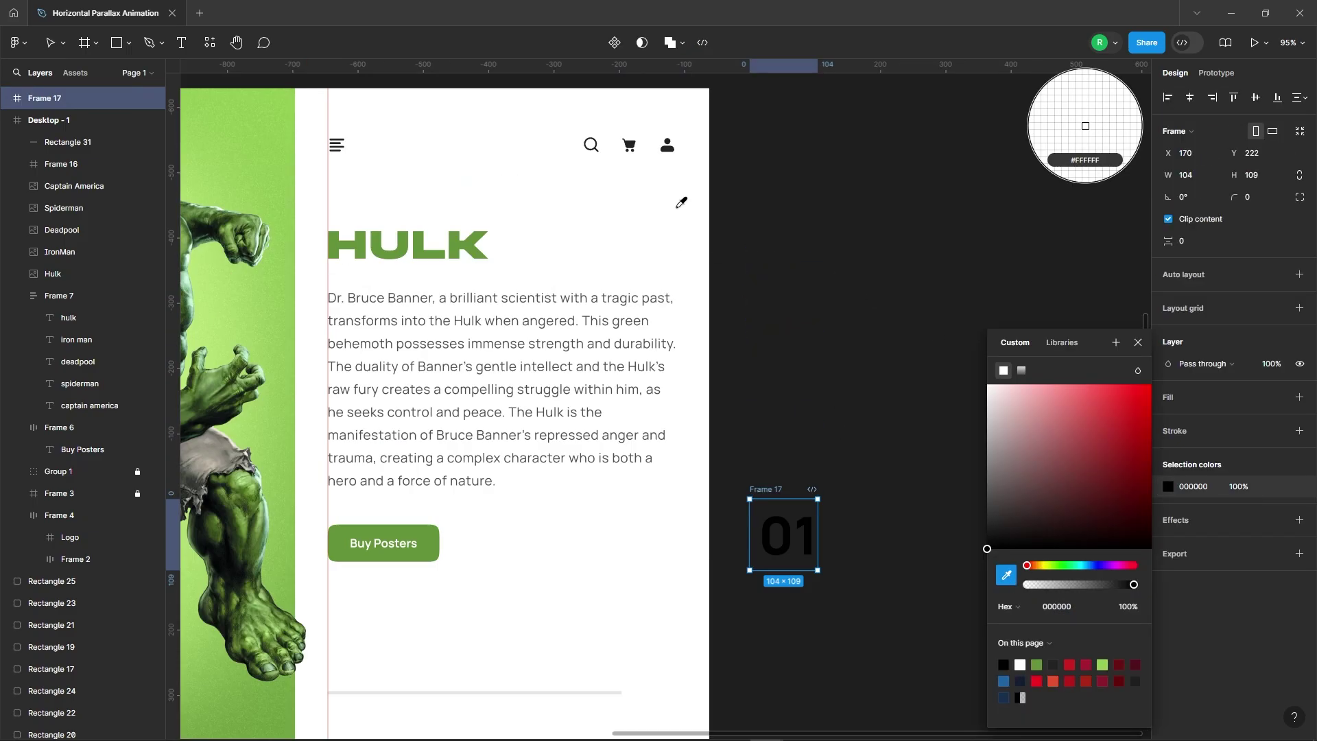
pyautogui.scroll(10, 681, 143)
pyautogui.press('Escape')
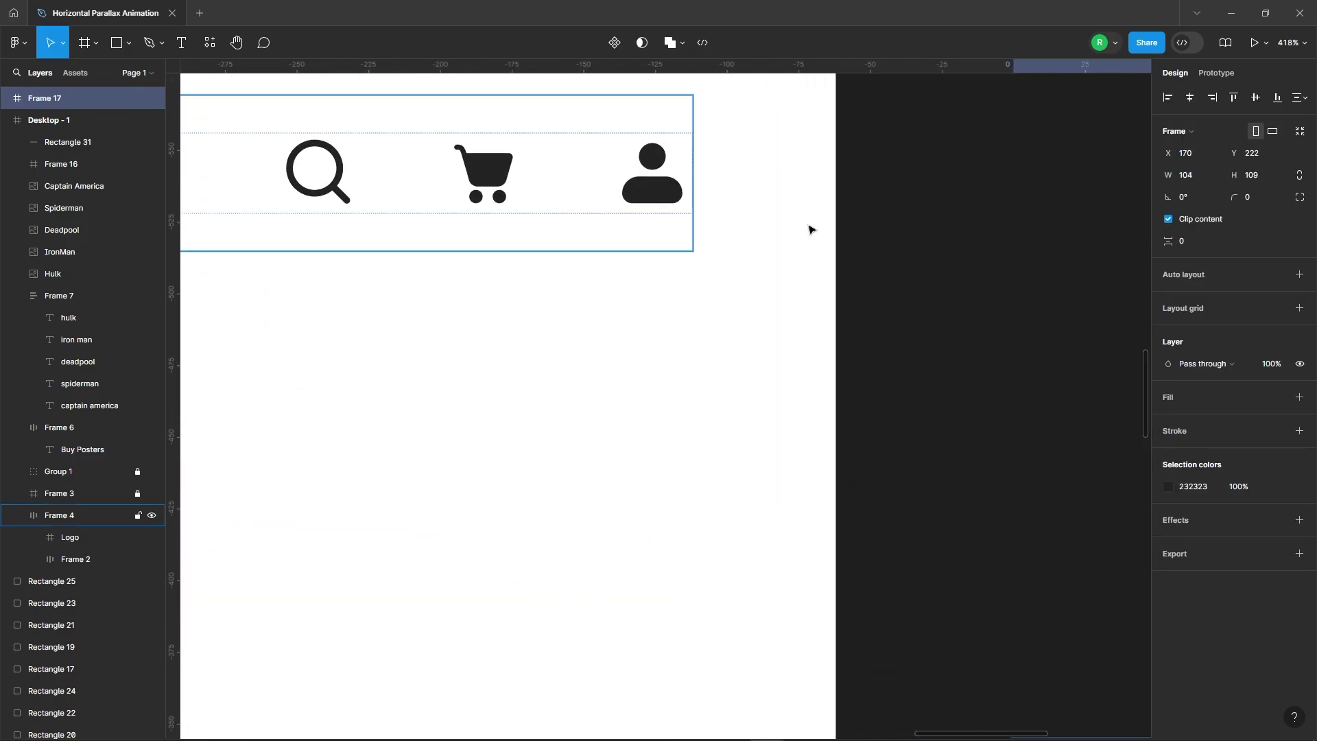
pyautogui.press('Escape')
pyautogui.scroll(-5, 714, 214)
pyautogui.scroll(-5, 631, 347)
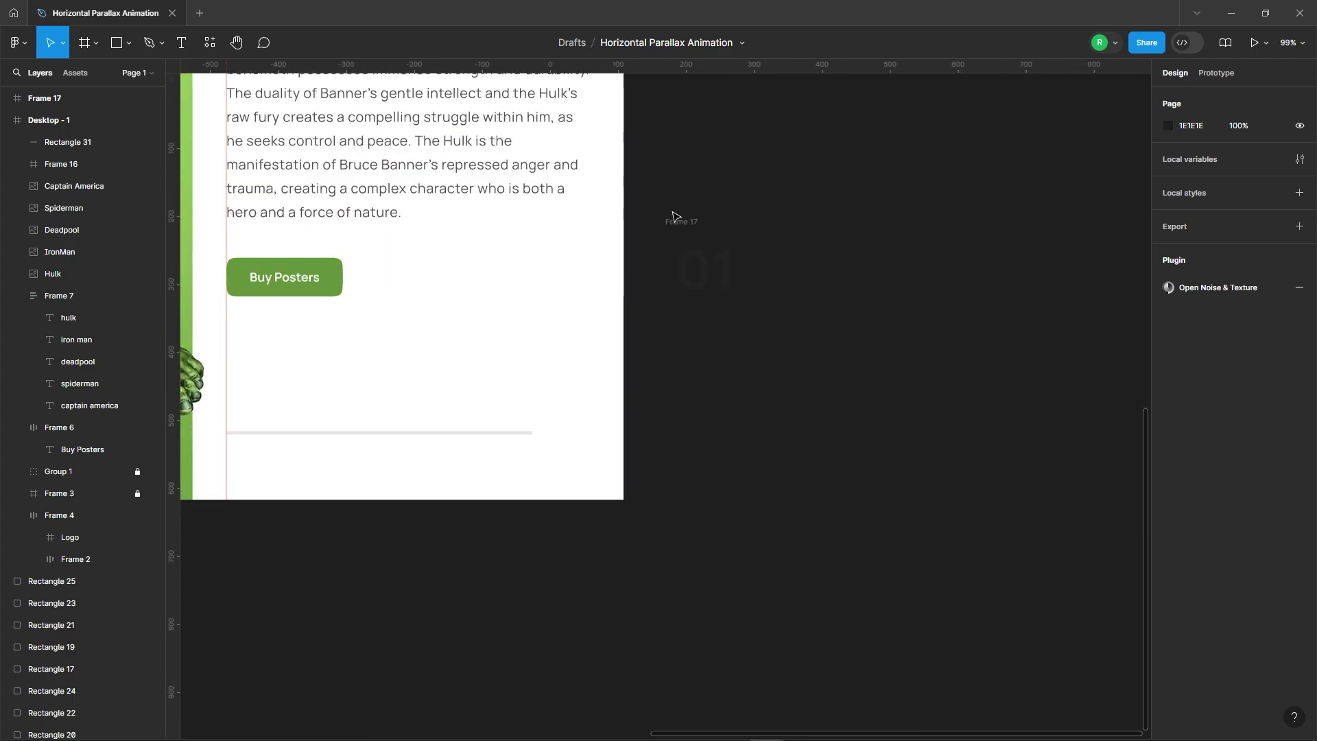
# - Move the number frame into the Hulk page, nudged to the grey bar's right end
pyautogui.moveTo(678, 225); pyautogui.dragTo(542, 356)
pyautogui.scroll(-3, 542, 357)
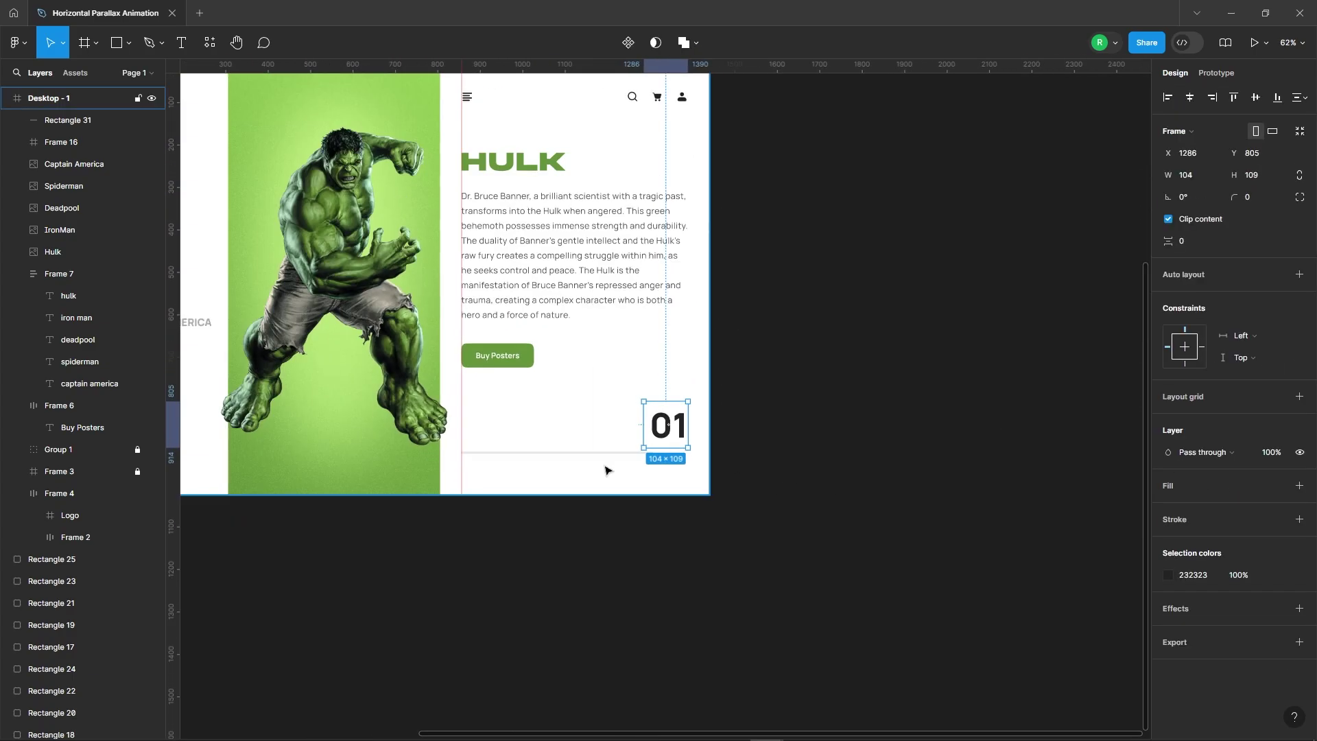
pyautogui.scroll(8, 744, 364)
pyautogui.moveTo(767, 344); pyautogui.dragTo(796, 402)
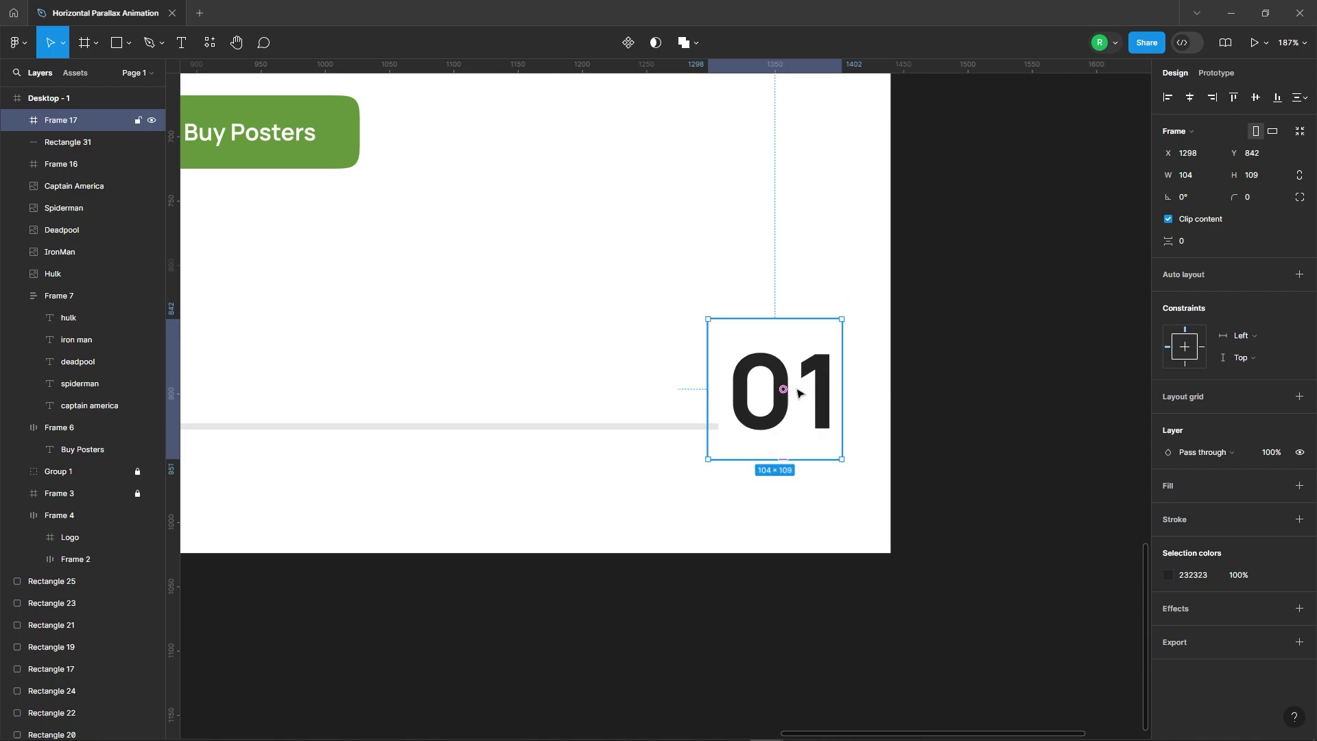
pyautogui.hotkey('shift', 'Left')
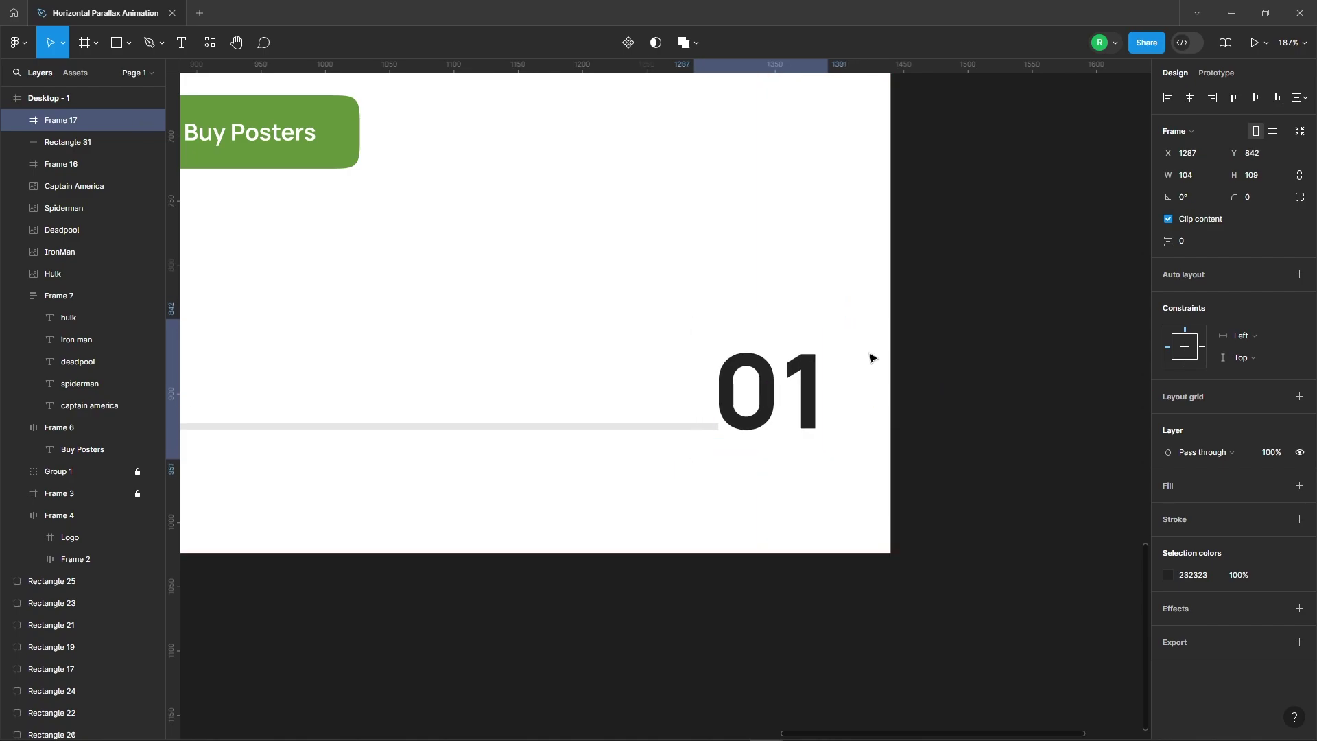
pyautogui.press('Left')
pyautogui.press('Left')
pyautogui.press('Right')
# - Shorten the grey progress bar to 422 wide so it clears 01
pyautogui.click(594, 428)
pyautogui.scroll(3, 710, 428)
pyautogui.moveTo(721, 428); pyautogui.dragTo(671, 428)
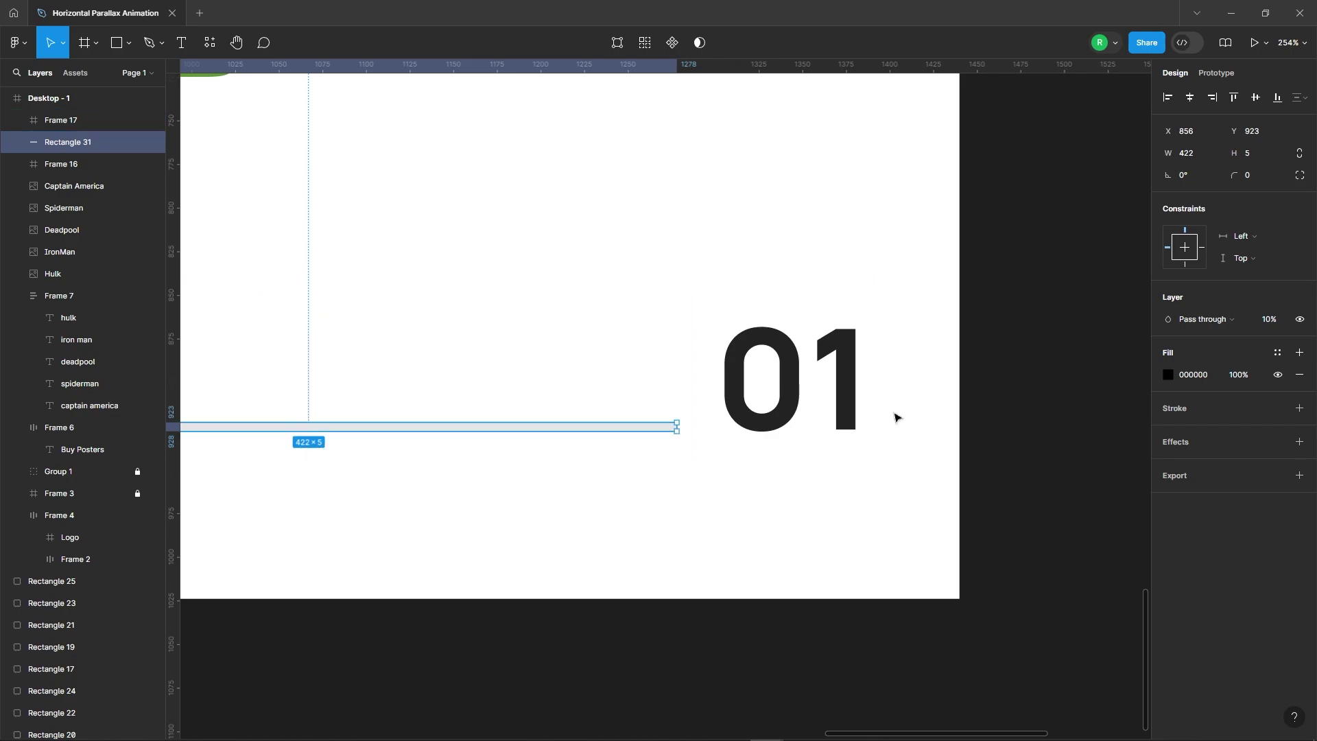
pyautogui.scroll(-3, 949, 410)
pyautogui.click(1020, 471)
pyautogui.scroll(2, 1026, 512)
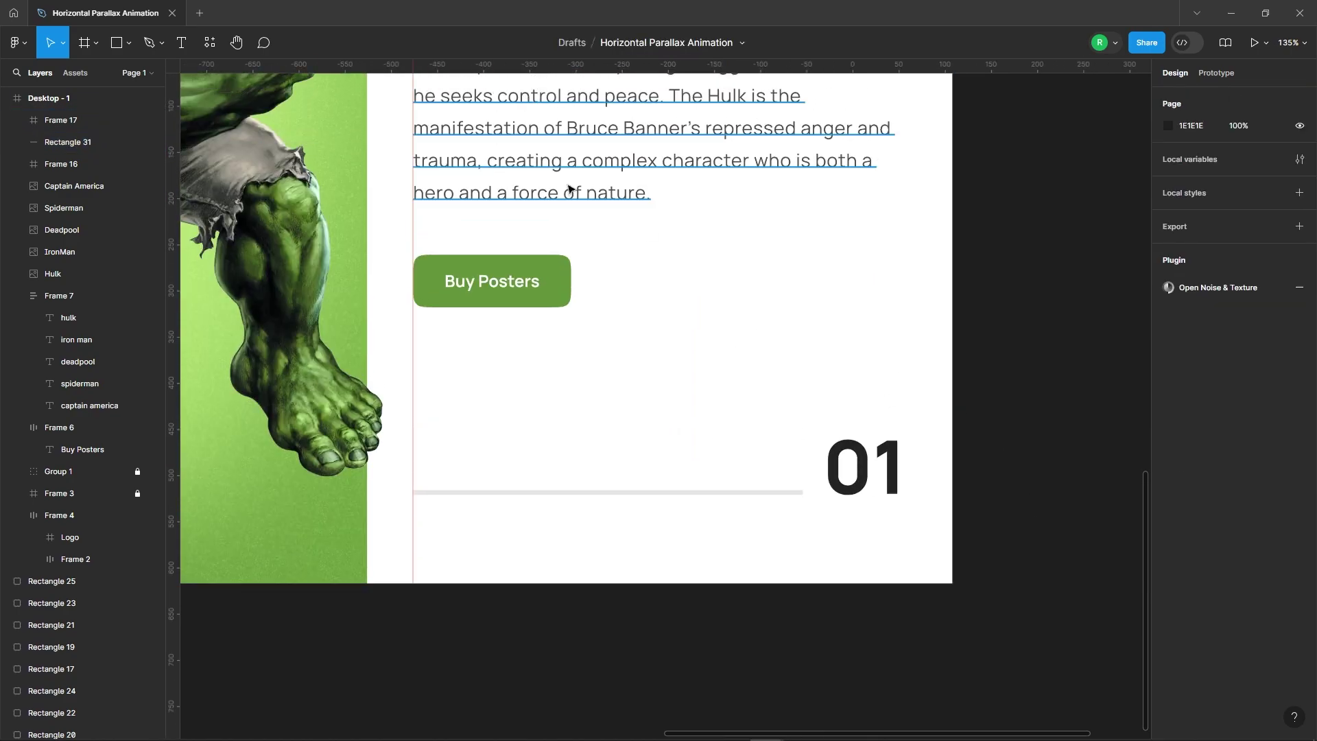
# - Add a 'swipe' text label near the bar in Title case, SemiBold, size 18
pyautogui.scroll(1, 505, 416)
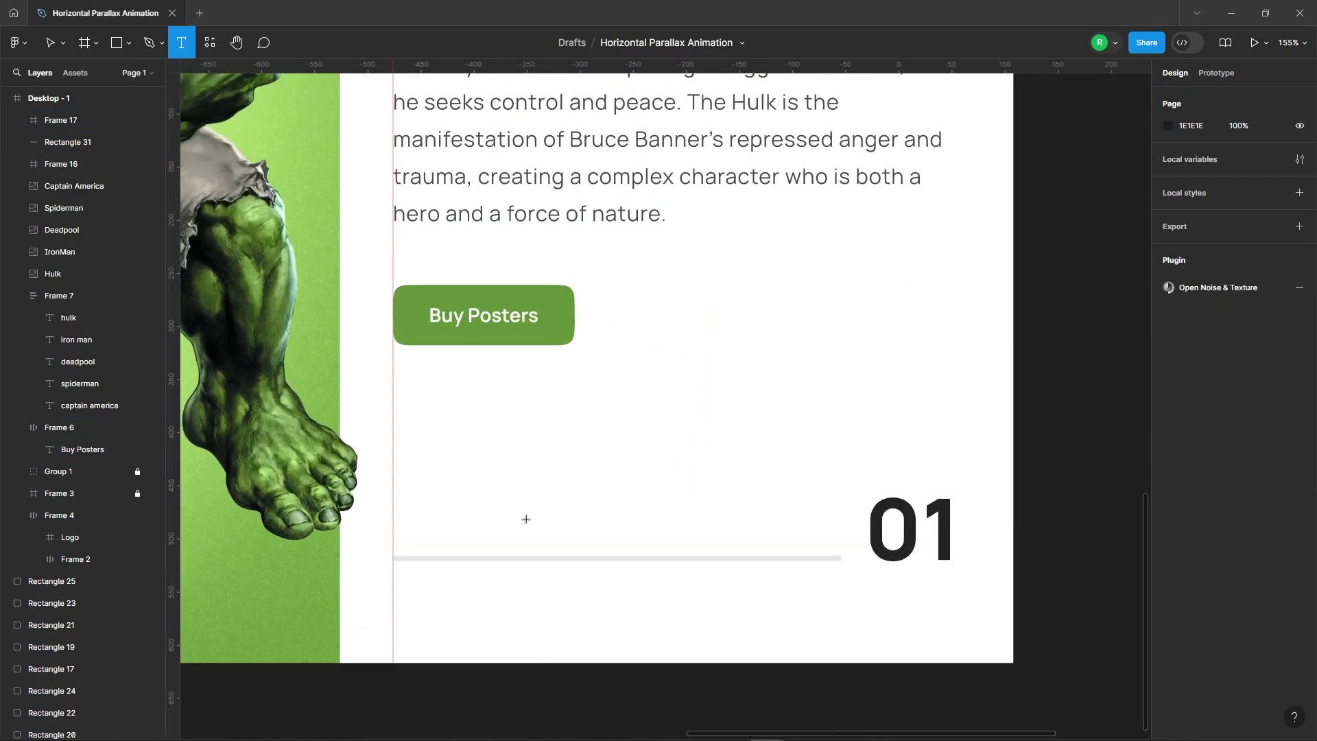
pyautogui.click(526, 517)
pyautogui.write('swipe')
pyautogui.press('Escape')
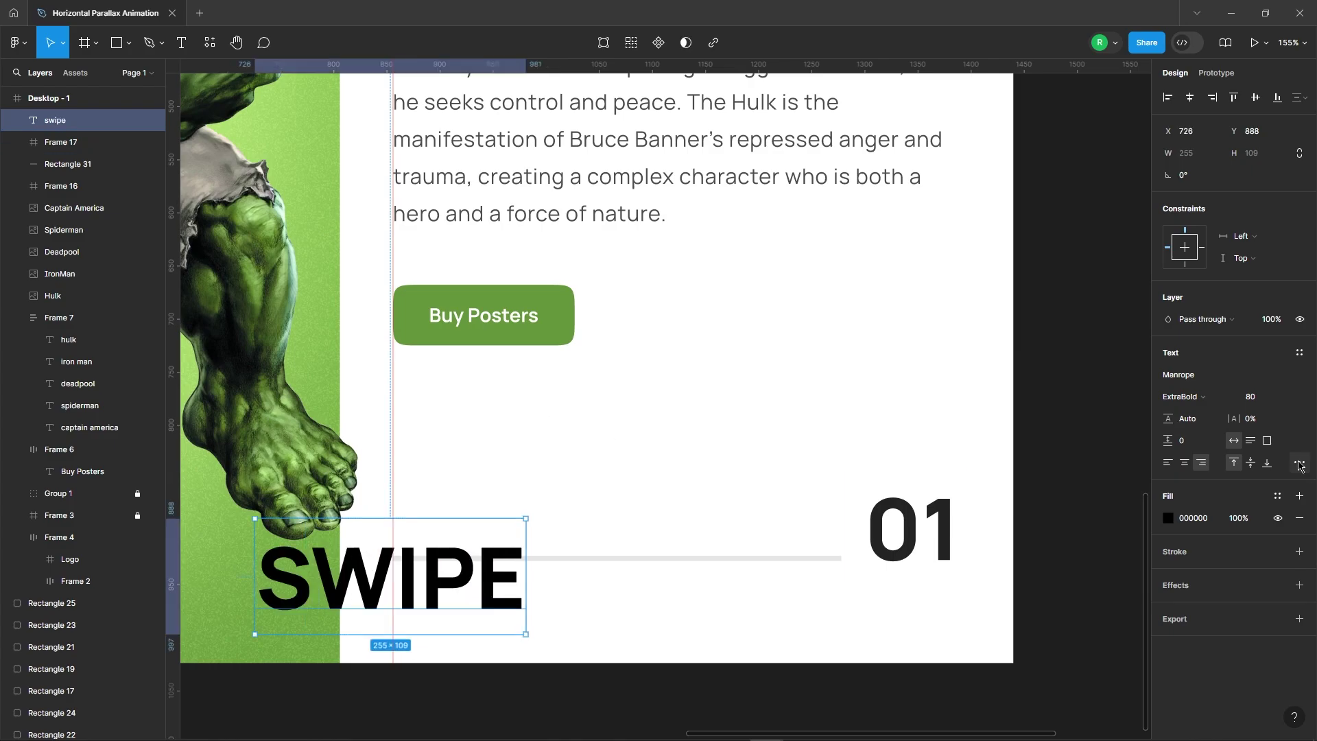
pyautogui.click(1299, 462)
pyautogui.click(1117, 591)
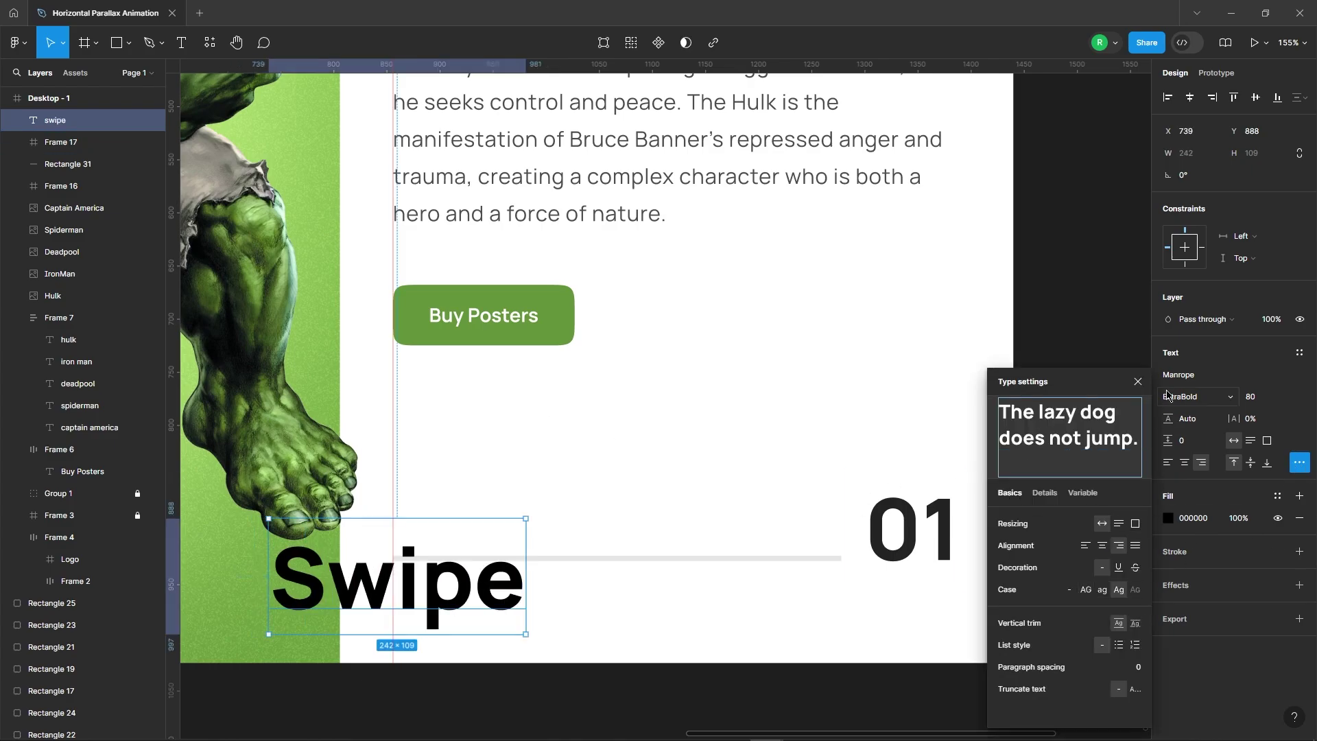
pyautogui.click(1137, 381)
pyautogui.click(1194, 397)
pyautogui.click(1197, 364)
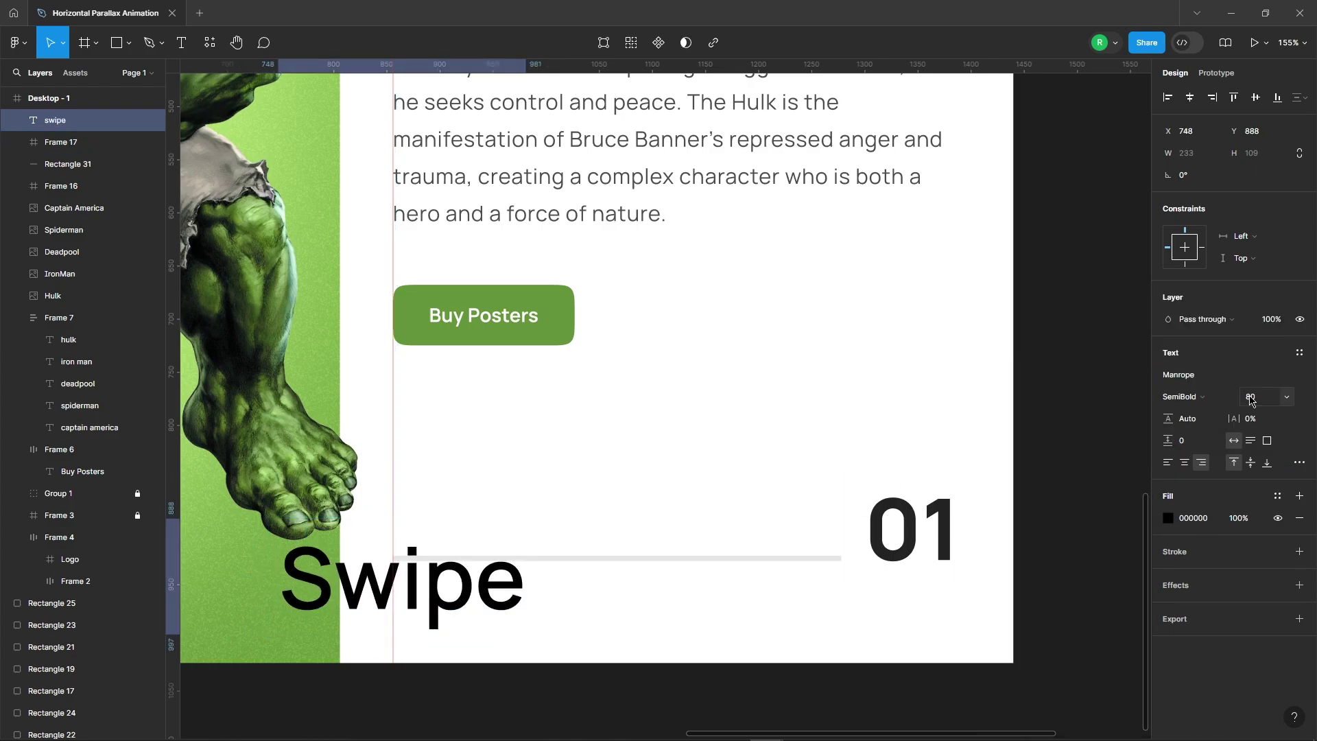
pyautogui.write('14')
pyautogui.write('18')
pyautogui.press('Return')
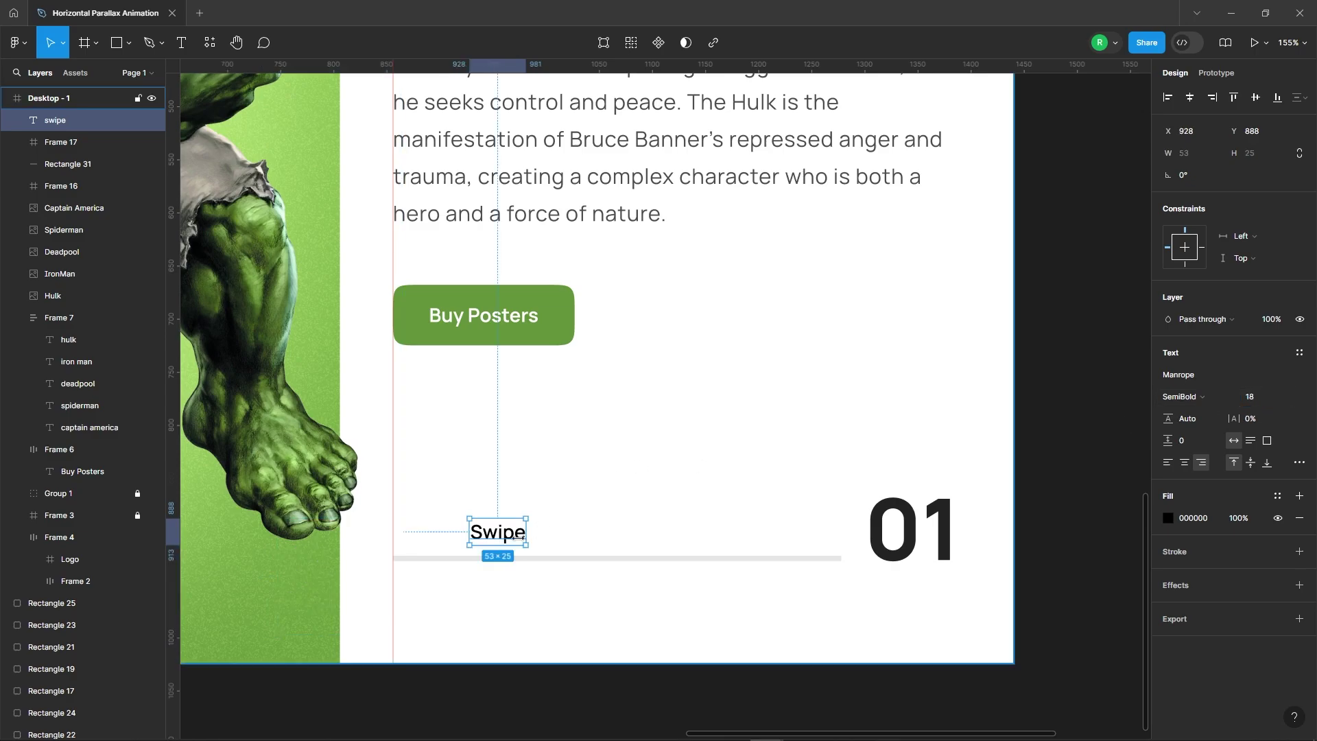
# - Complete the text as 'Swipe To Slide' and centre it above the grey bar
pyautogui.keyDown('ctrl'); pyautogui.scroll(3, 523, 531); pyautogui.keyUp('ctrl')
pyautogui.write(' To S')
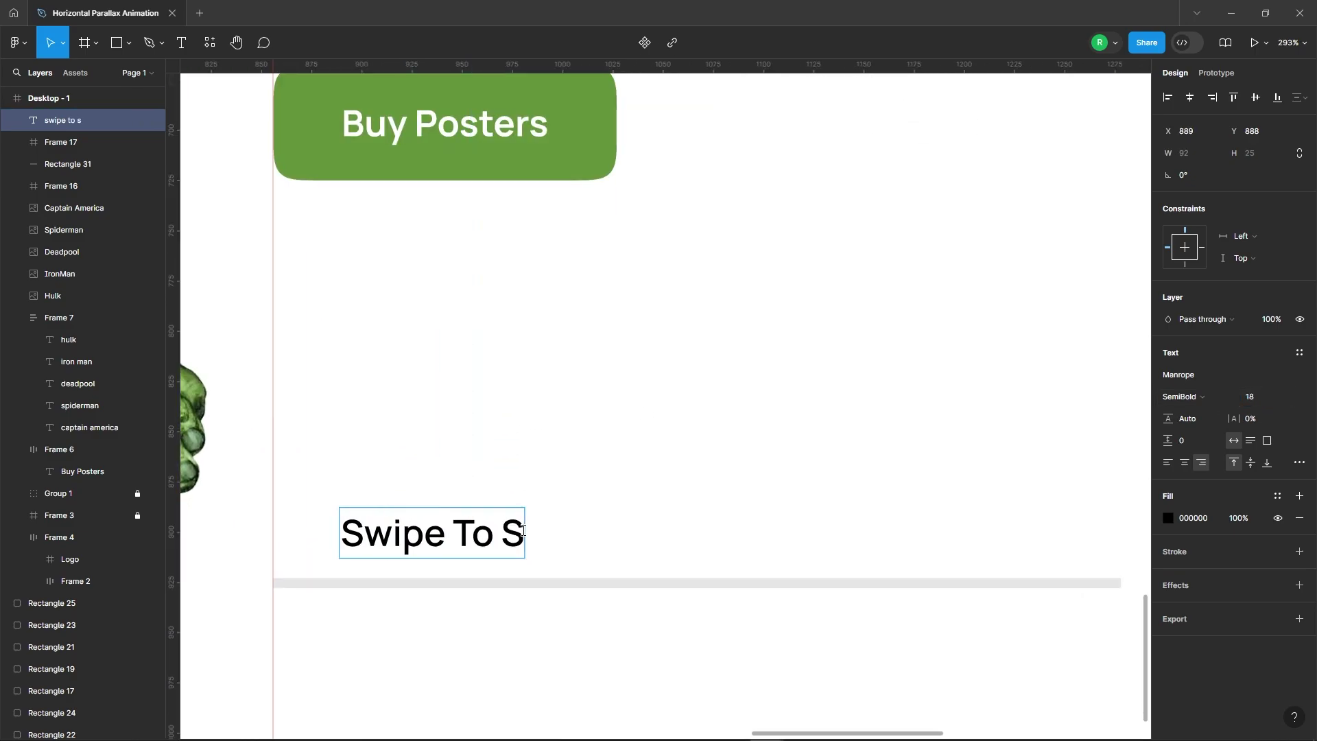
pyautogui.write('lide')
pyautogui.press('Escape')
pyautogui.moveTo(521, 539); pyautogui.dragTo(698, 550)
pyautogui.moveTo(605, 546); pyautogui.dragTo(730, 541)
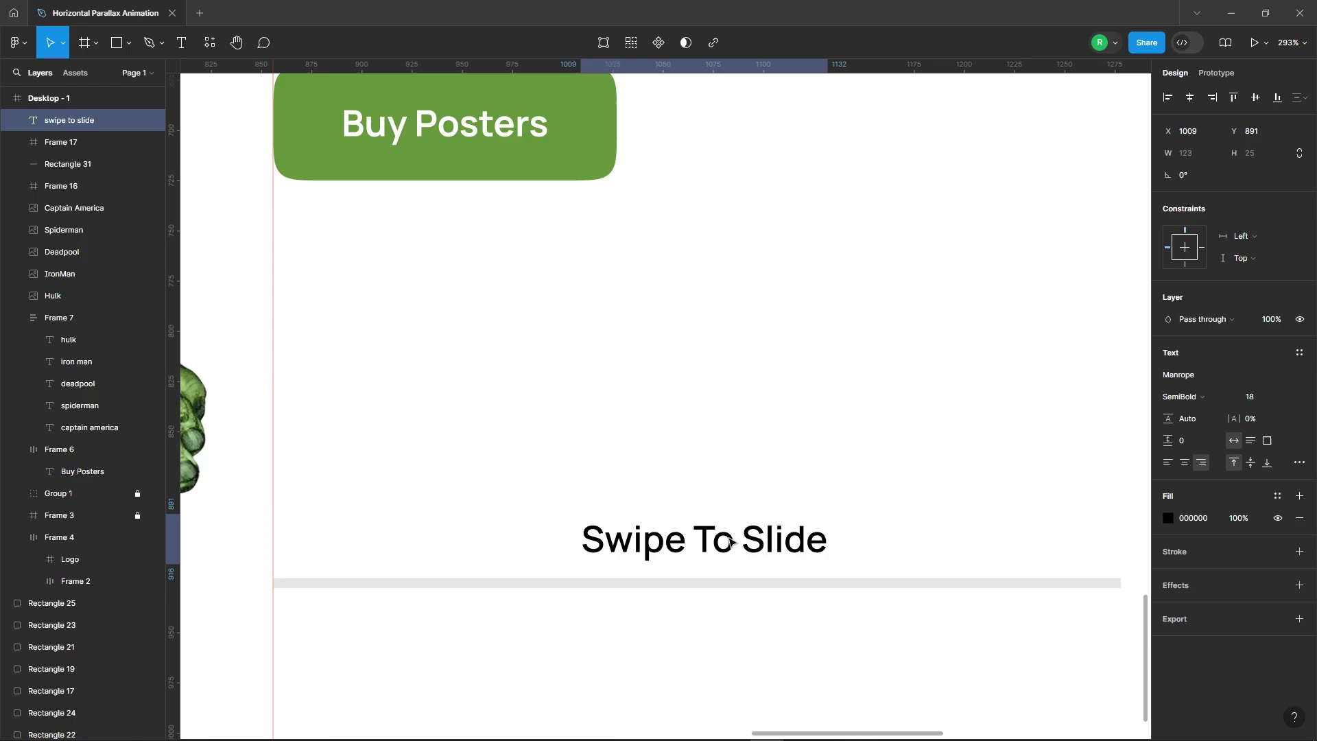
pyautogui.keyDown('ctrl'); pyautogui.scroll(-1, 436, 483); pyautogui.keyUp('ctrl')
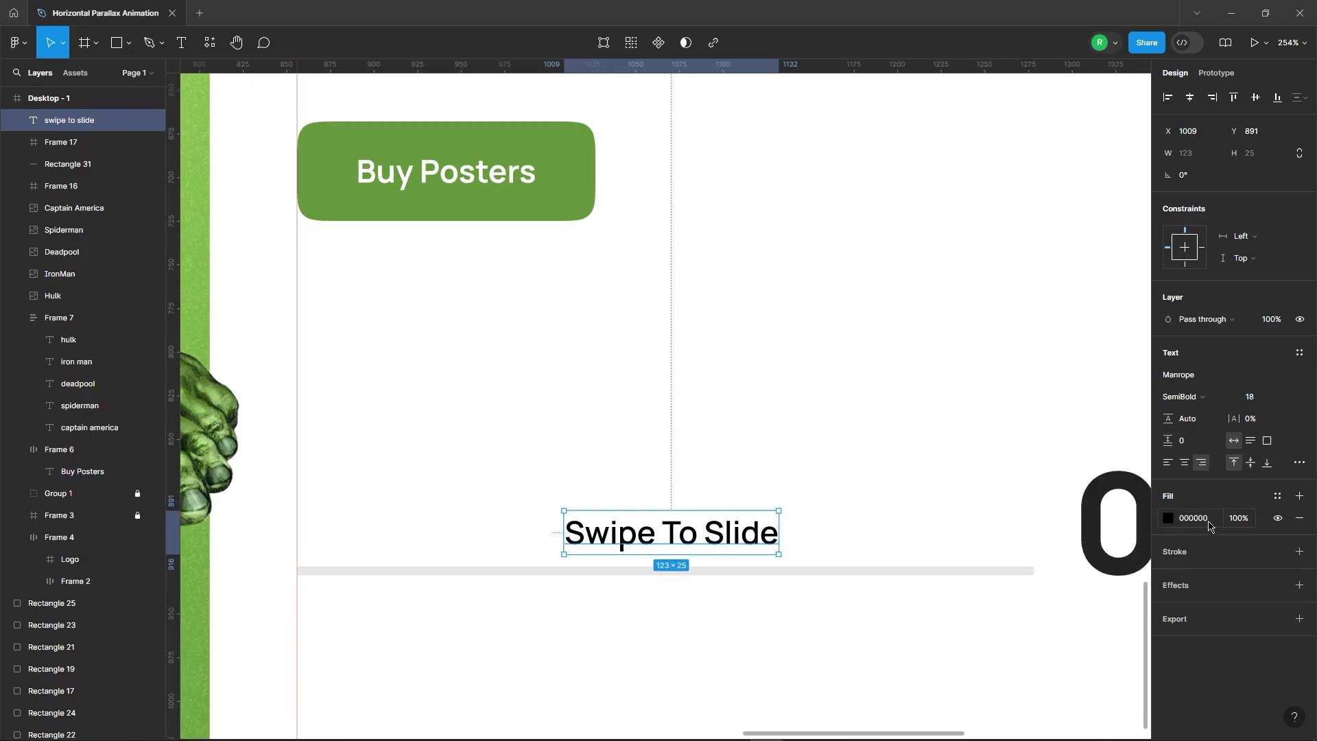
# - Colour the label #232323 by sampling the 01 number
pyautogui.click(1168, 518)
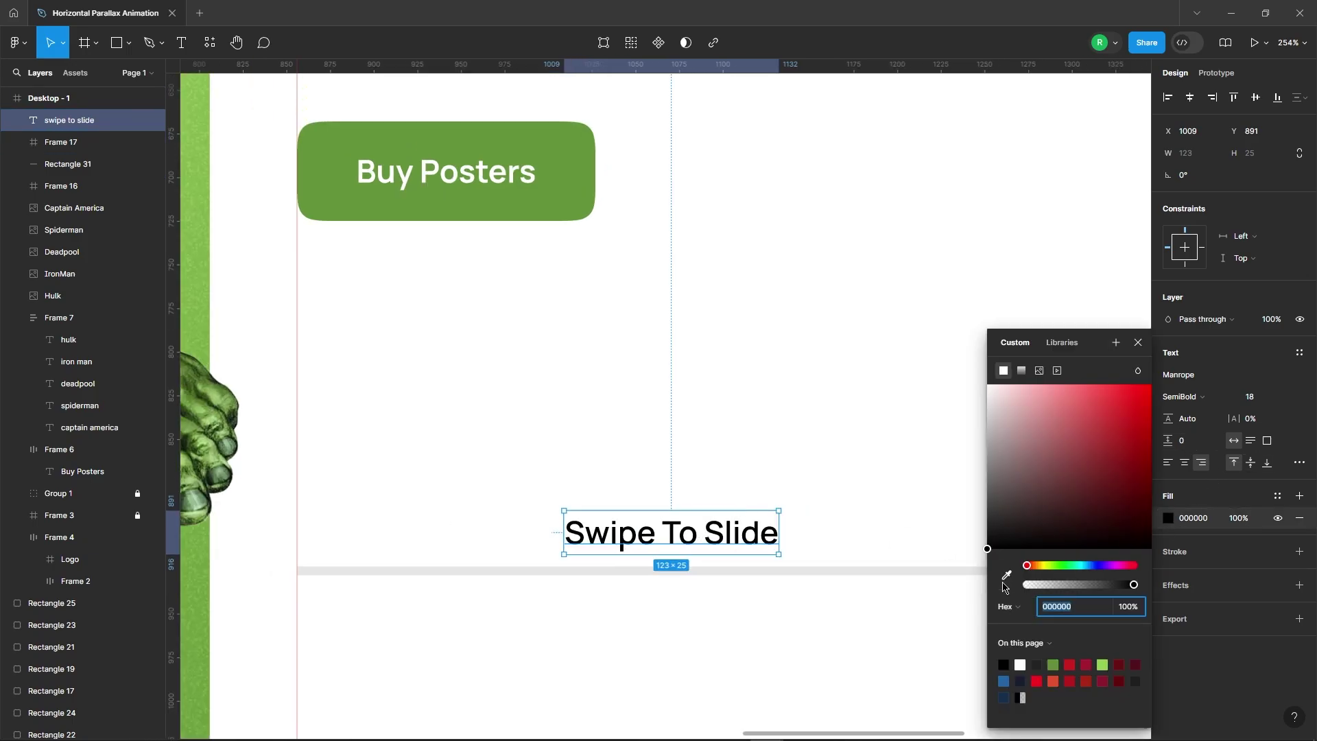
pyautogui.click(1006, 575)
pyautogui.keyDown('ctrl'); pyautogui.scroll(-3, 571, 470); pyautogui.keyUp('ctrl')
pyautogui.keyDown('ctrl'); pyautogui.scroll(-1, 922, 506); pyautogui.keyUp('ctrl')
pyautogui.click(882, 508)
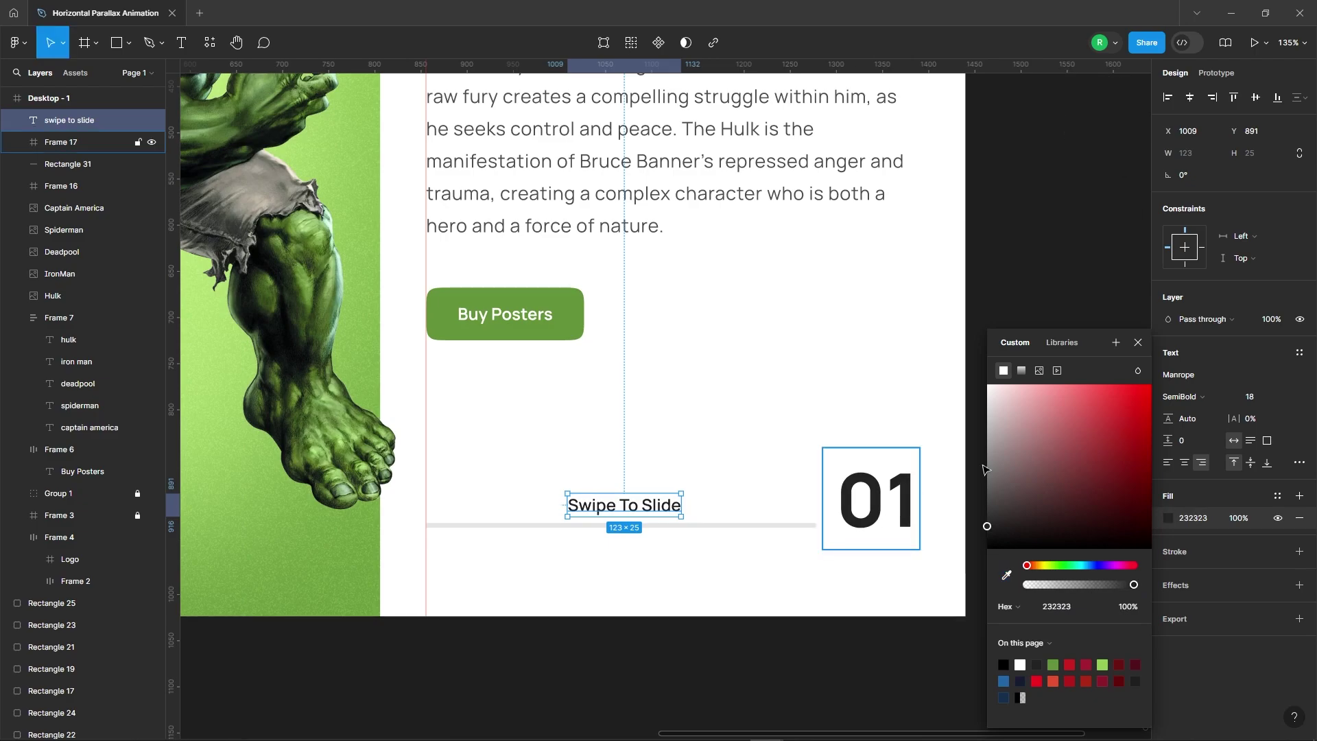
pyautogui.click(1138, 343)
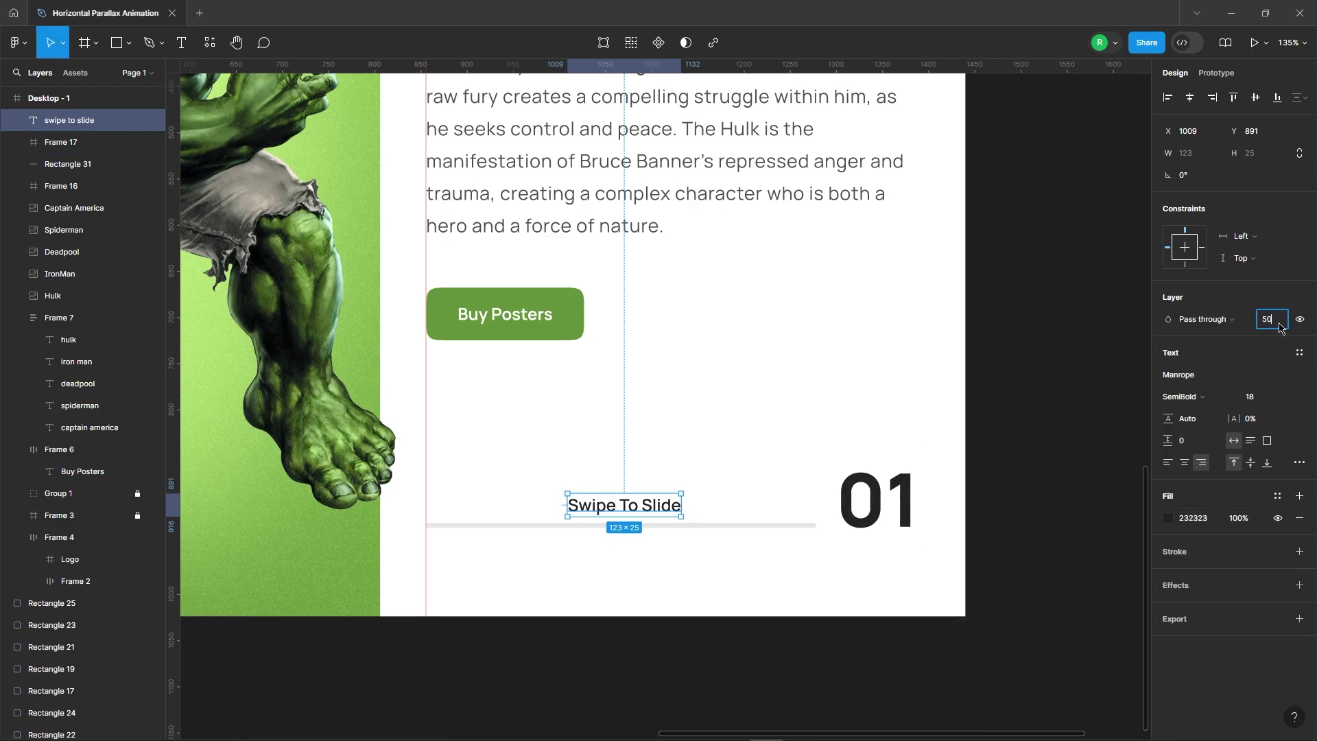
pyautogui.keyDown('ctrl'); pyautogui.scroll(3, 650, 550); pyautogui.keyUp('ctrl')
pyautogui.keyDown('ctrl'); pyautogui.scroll(2, 651, 459); pyautogui.keyUp('ctrl')
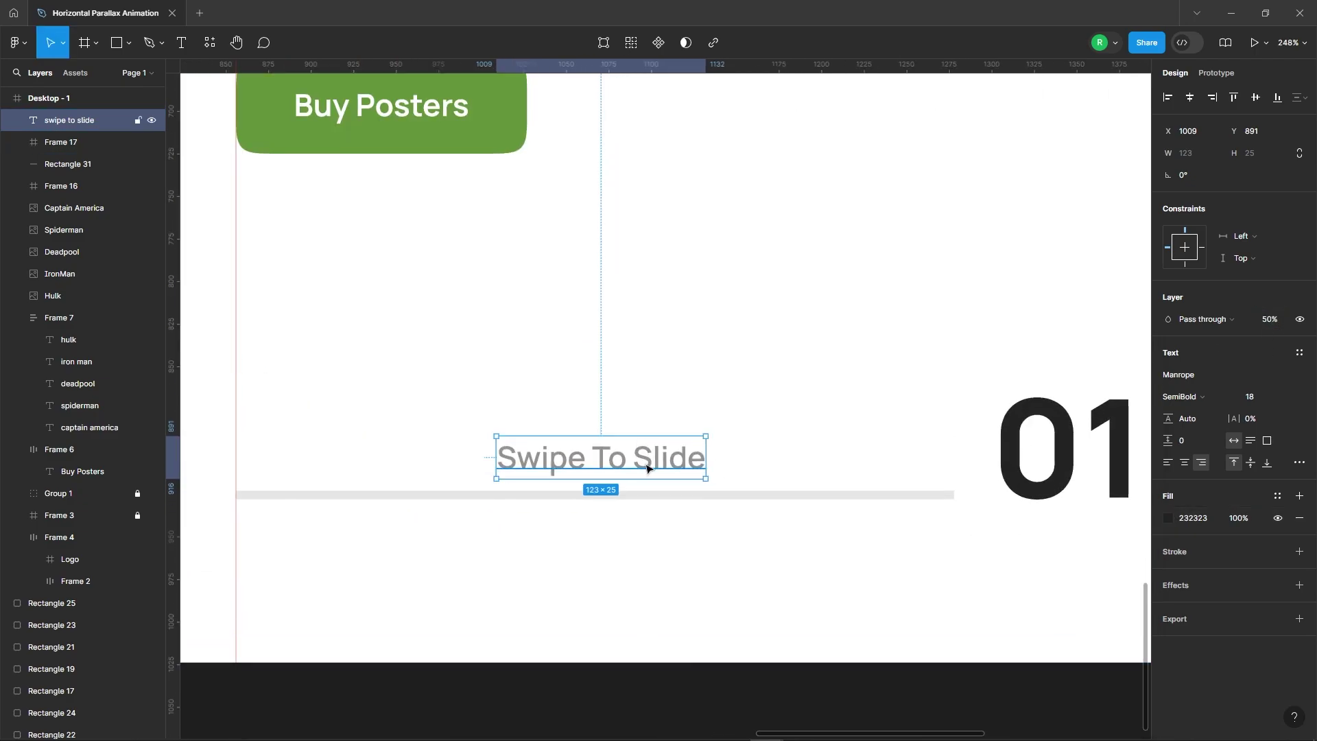
pyautogui.press('Escape')
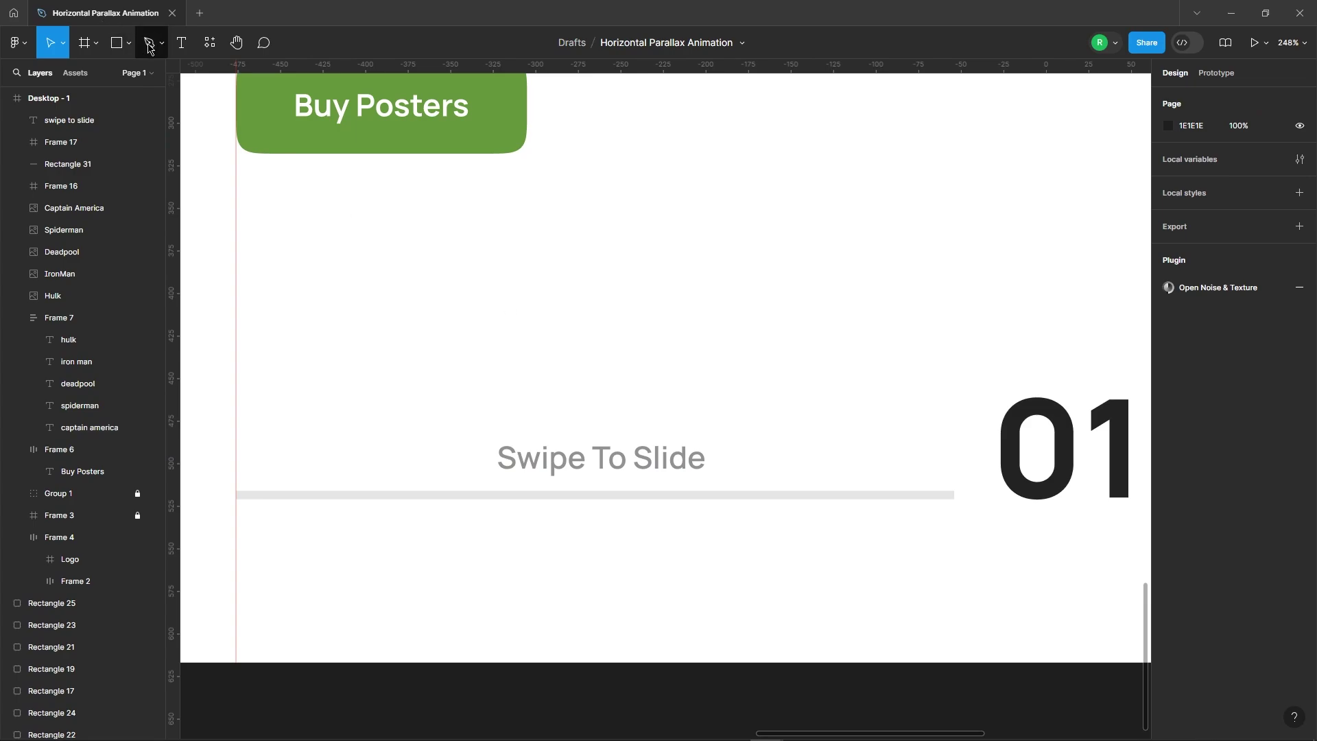
pyautogui.keyDown('ctrl'); pyautogui.scroll(1, 784, 453); pyautogui.keyUp('ctrl')
# - Draw a short line after the Swipe To Slide label
pyautogui.click(706, 460)
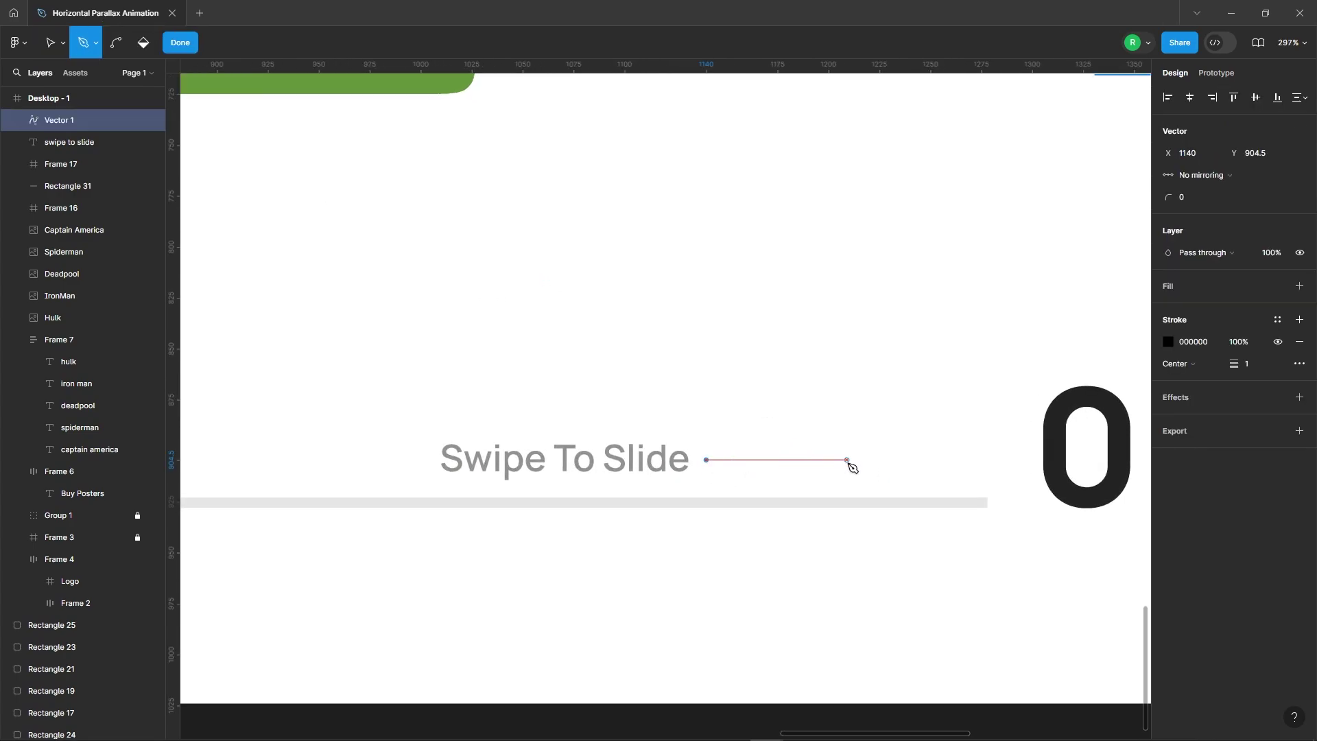
pyautogui.click(169, 41)
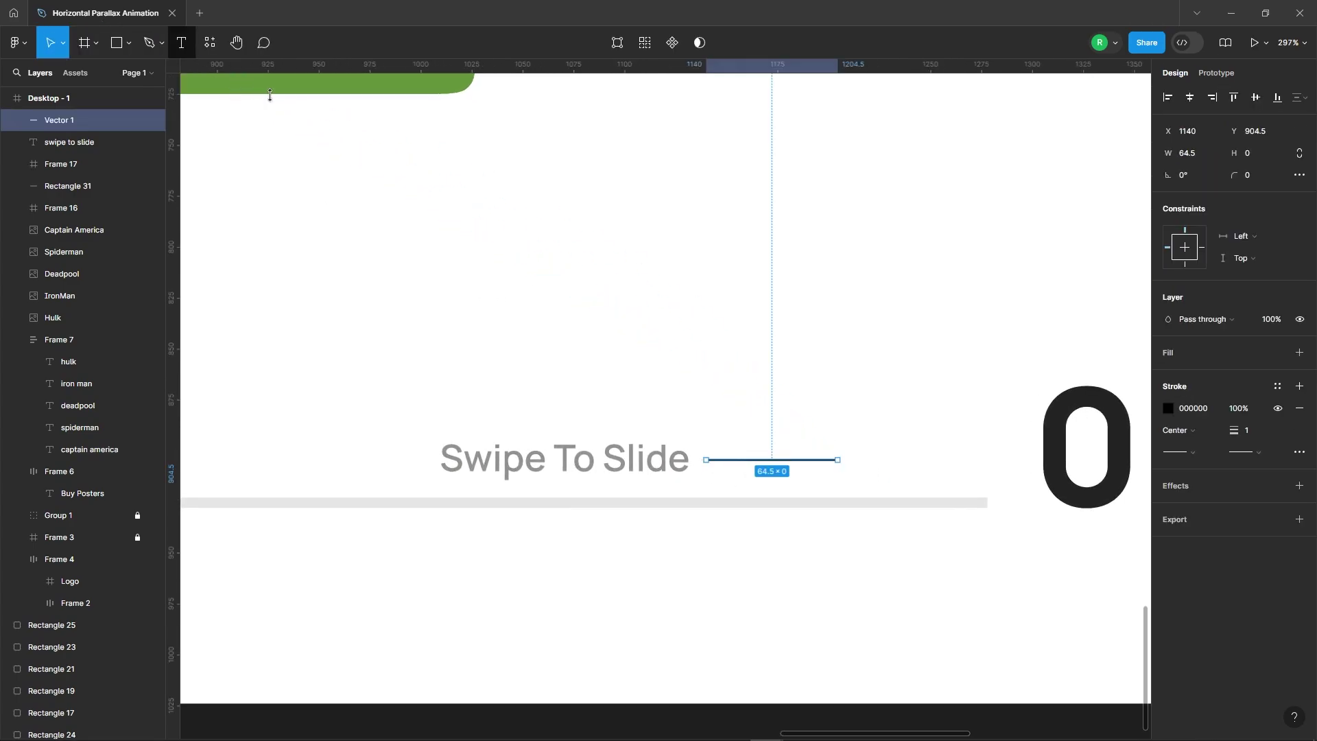
pyautogui.keyDown('ctrl'); pyautogui.scroll(3, 864, 463); pyautogui.keyUp('ctrl')
pyautogui.keyDown('ctrl'); pyautogui.scroll(4, 853, 464); pyautogui.keyUp('ctrl')
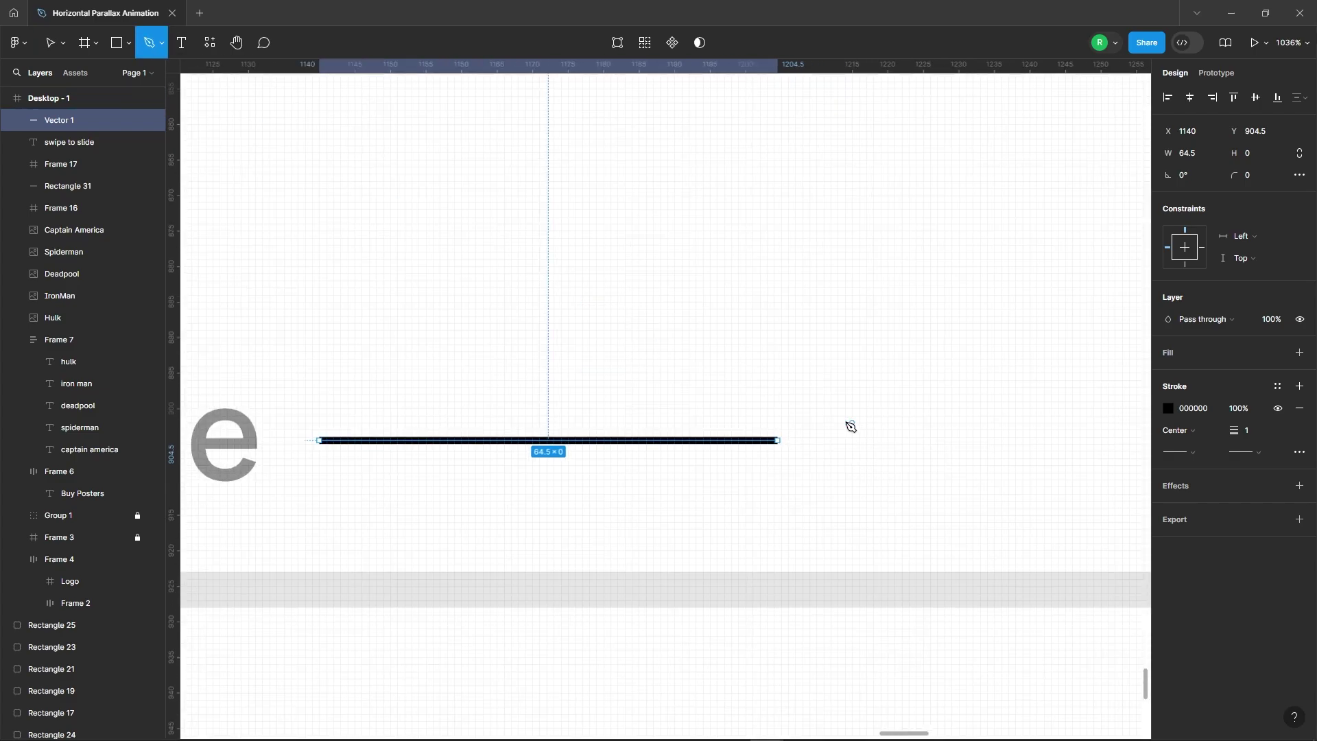
pyautogui.keyDown('ctrl'); pyautogui.scroll(3, 782, 430); pyautogui.keyUp('ctrl')
# - Draw a chevron arrowhead at the line's right end
pyautogui.click(751, 428)
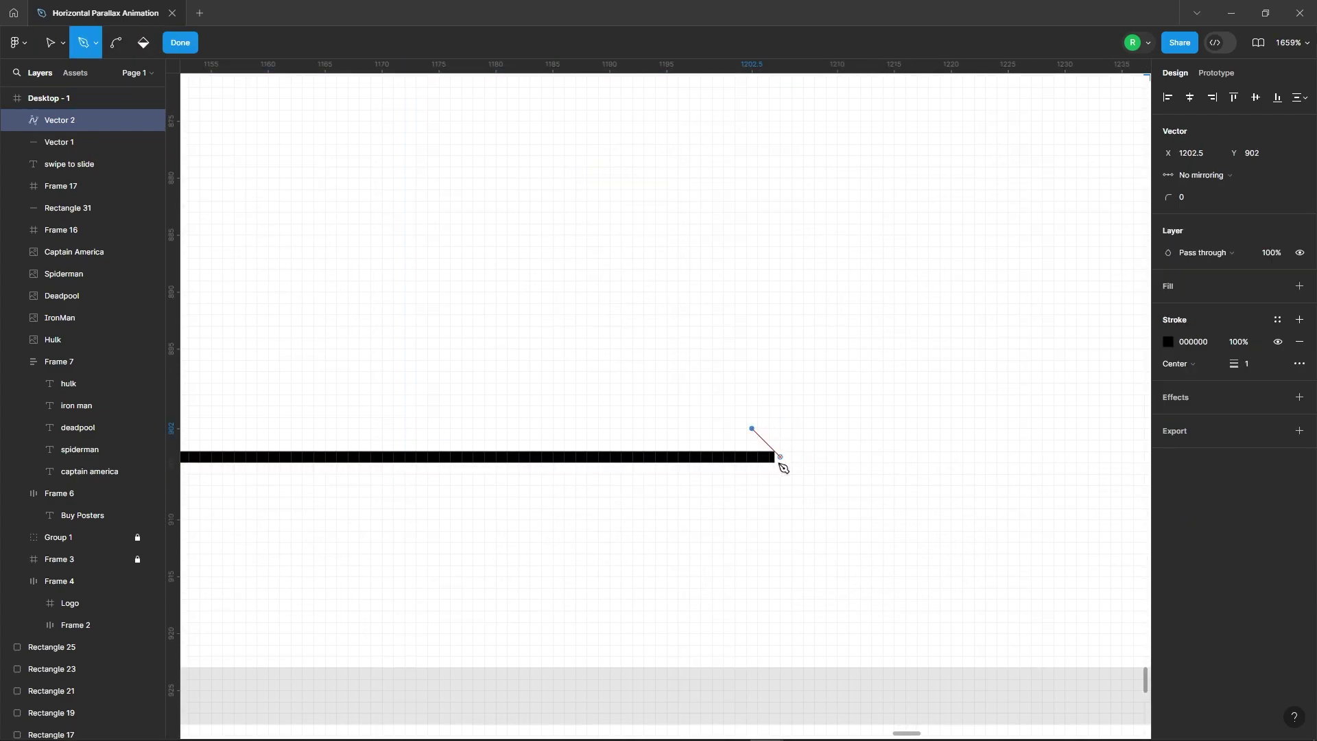
pyautogui.click(779, 456)
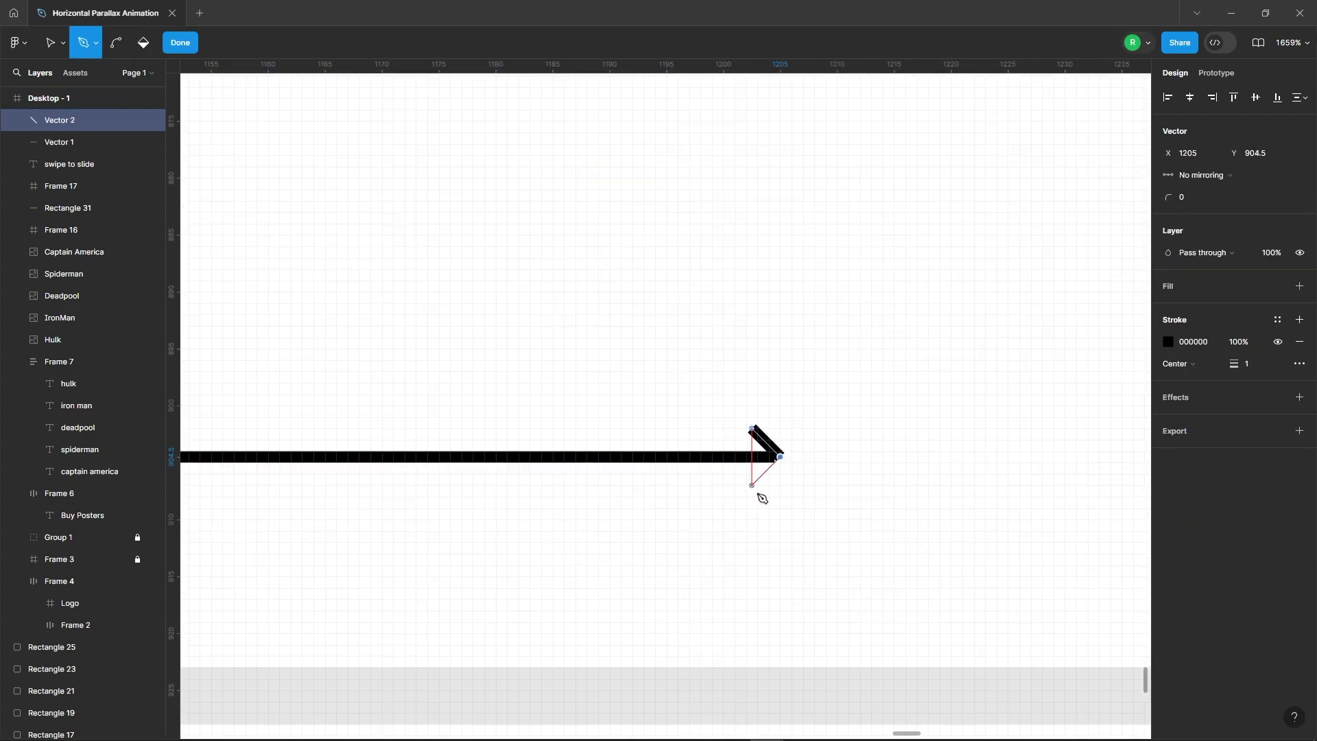
pyautogui.click(168, 47)
pyautogui.press('Escape')
pyautogui.keyDown('ctrl'); pyautogui.scroll(-3, 848, 386); pyautogui.keyUp('ctrl')
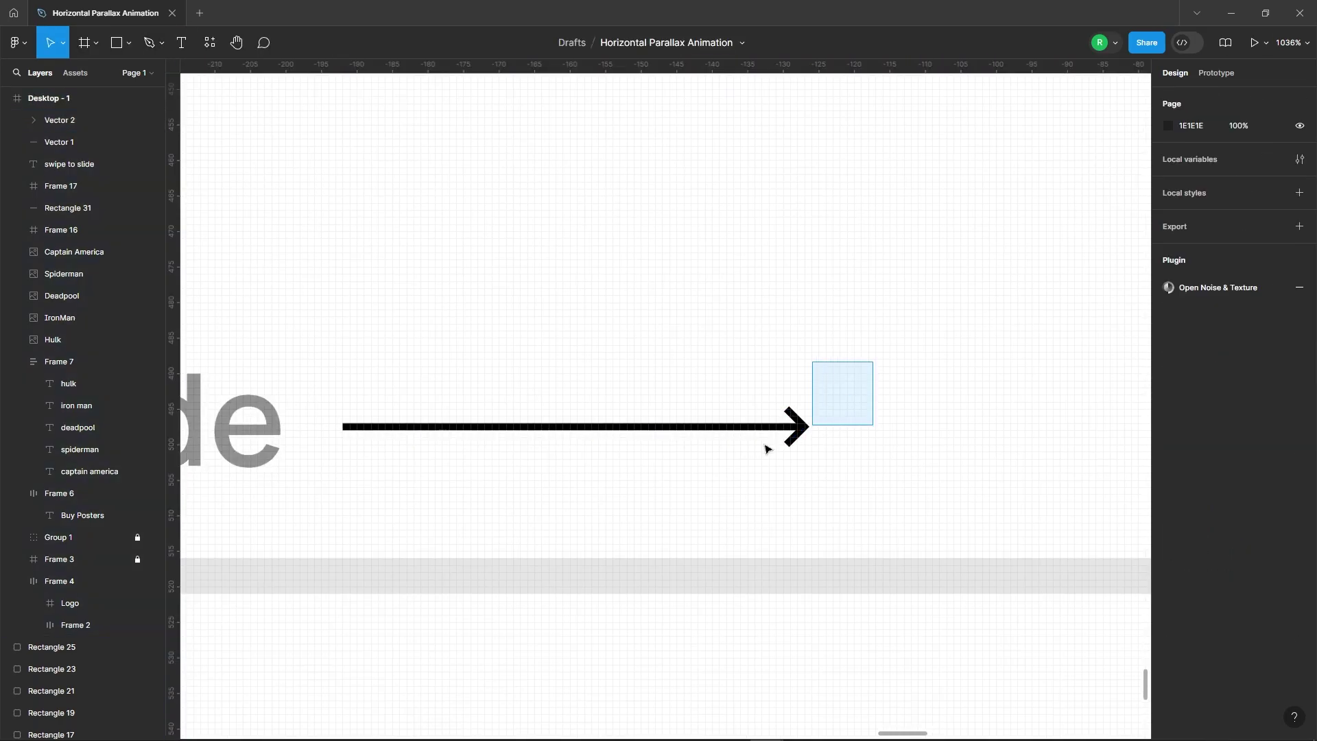
# - Enlarge the arrowhead to 5 by 9 and select both arrow parts
pyautogui.moveTo(874, 361); pyautogui.dragTo(339, 472)
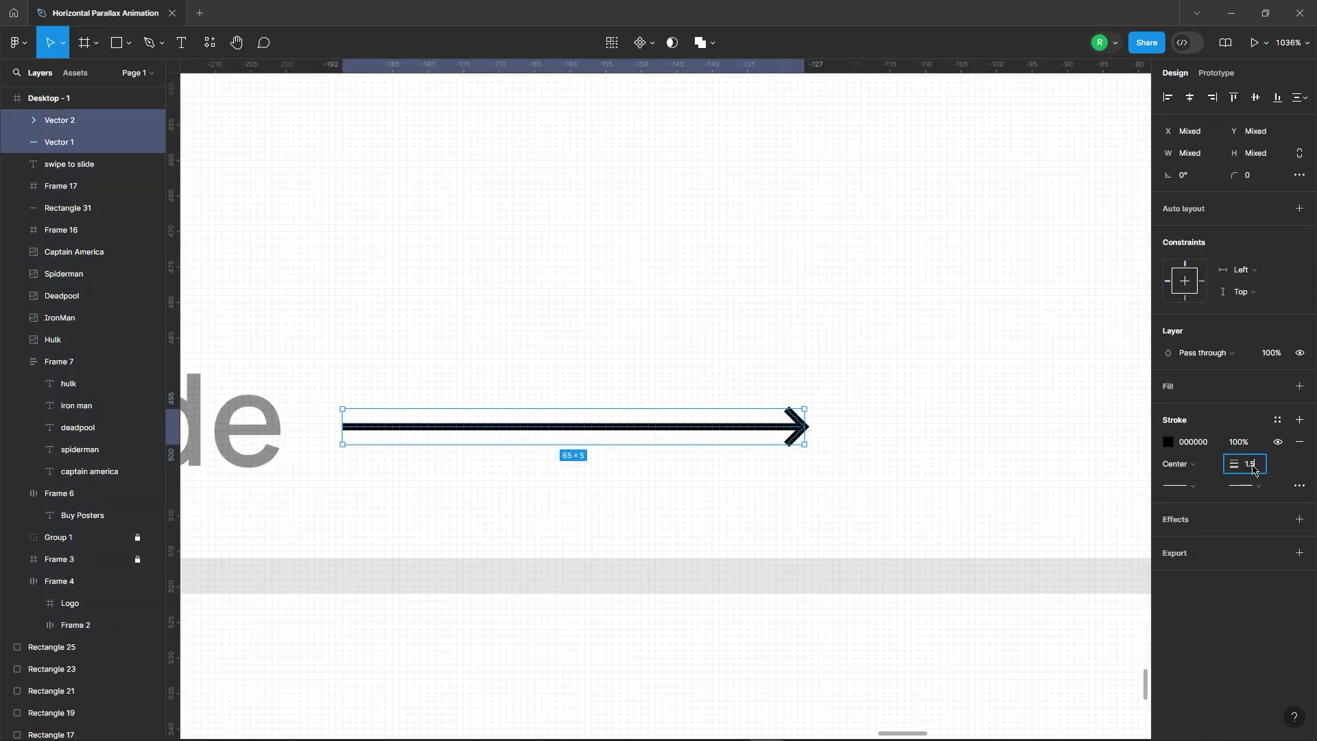
pyautogui.click(919, 401)
pyautogui.keyDown('ctrl'); pyautogui.scroll(3, 826, 427); pyautogui.keyUp('ctrl')
pyautogui.click(795, 426)
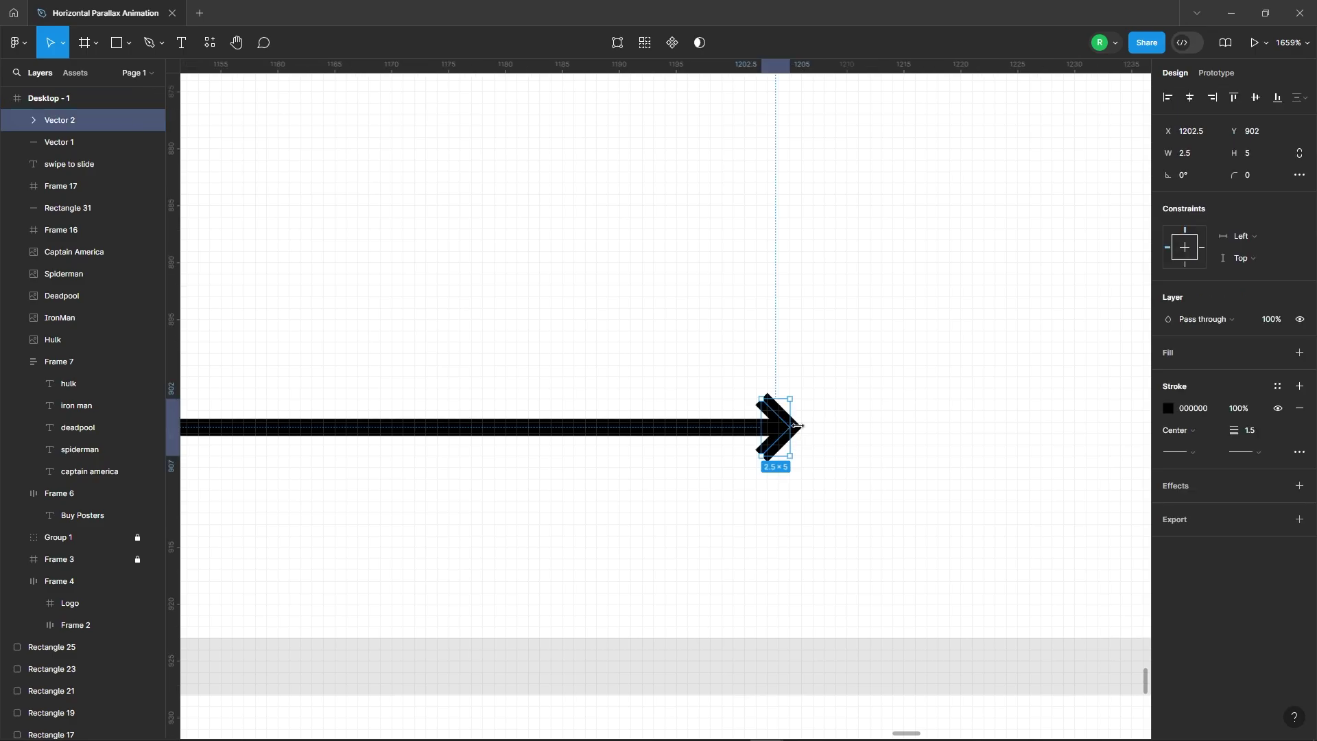
pyautogui.moveTo(792, 425); pyautogui.dragTo(754, 430)
pyautogui.keyDown('ctrl'); pyautogui.scroll(2, 796, 426); pyautogui.keyUp('ctrl')
pyautogui.keyDown('ctrl'); pyautogui.scroll(-3, 919, 373); pyautogui.keyUp('ctrl')
pyautogui.keyDown('ctrl'); pyautogui.scroll(-3, 934, 393); pyautogui.keyUp('ctrl')
pyautogui.click(934, 393)
pyautogui.rightClick(789, 391)
# - Group the arrow and place a horizontally flipped copy left of Swipe To Slide
pyautogui.click(831, 434)
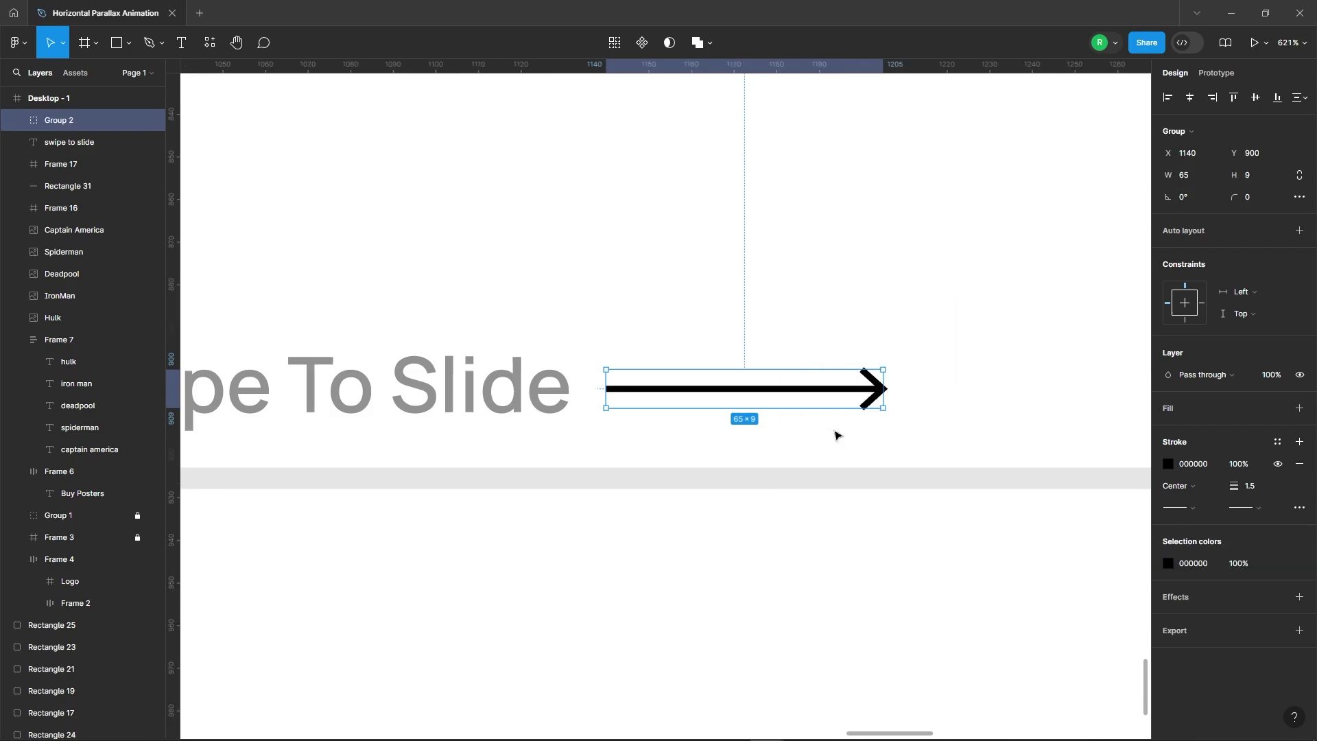
pyautogui.keyDown('ctrl'); pyautogui.scroll(-3, 836, 435); pyautogui.keyUp('ctrl')
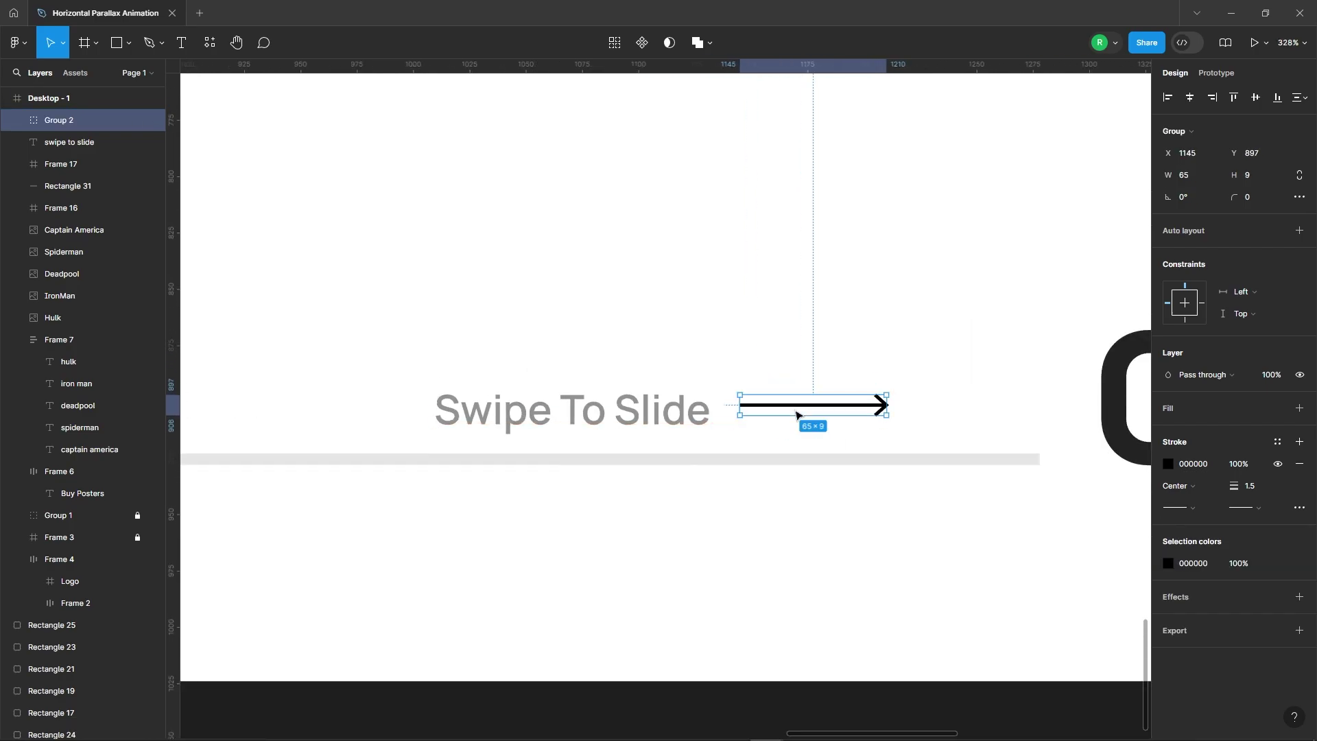
pyautogui.keyDown('alt'); pyautogui.moveTo(789, 418); pyautogui.dragTo(417, 340); pyautogui.keyUp('alt')
pyautogui.rightClick(416, 339)
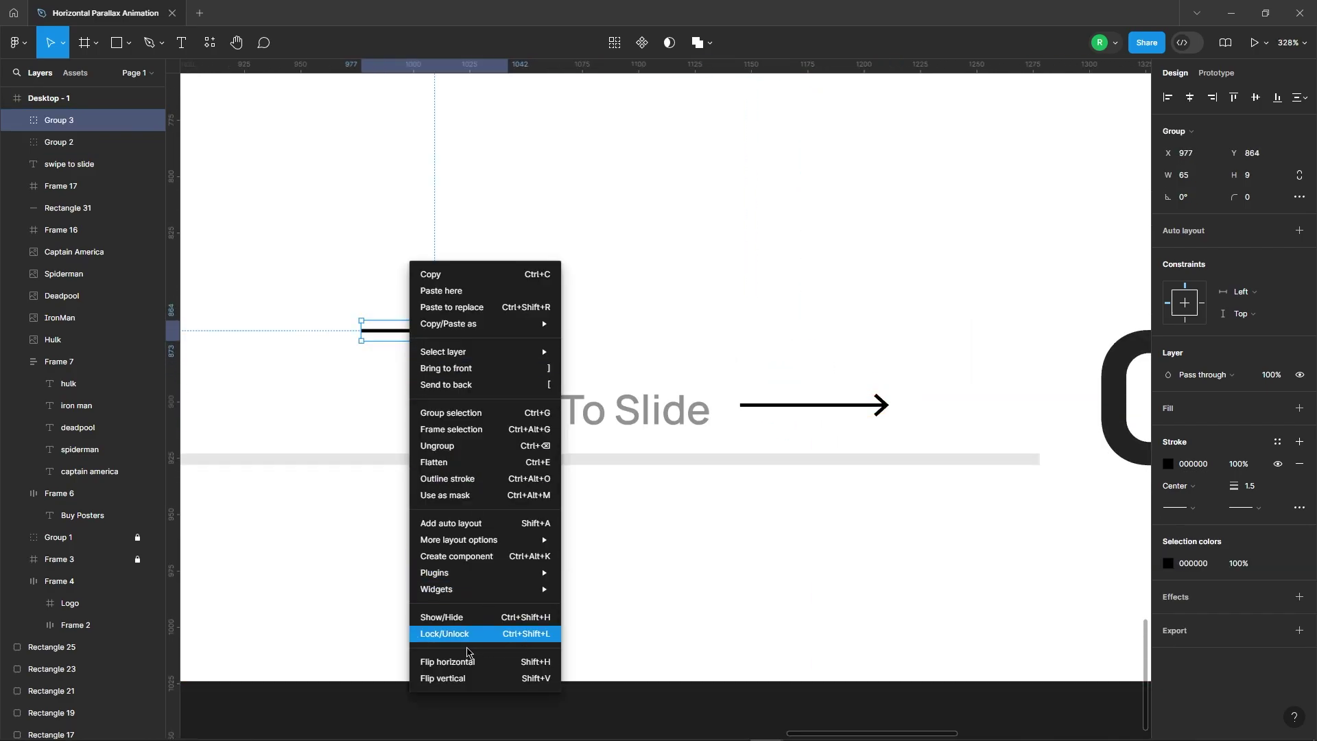
pyautogui.click(468, 666)
pyautogui.moveTo(466, 322); pyautogui.dragTo(375, 401)
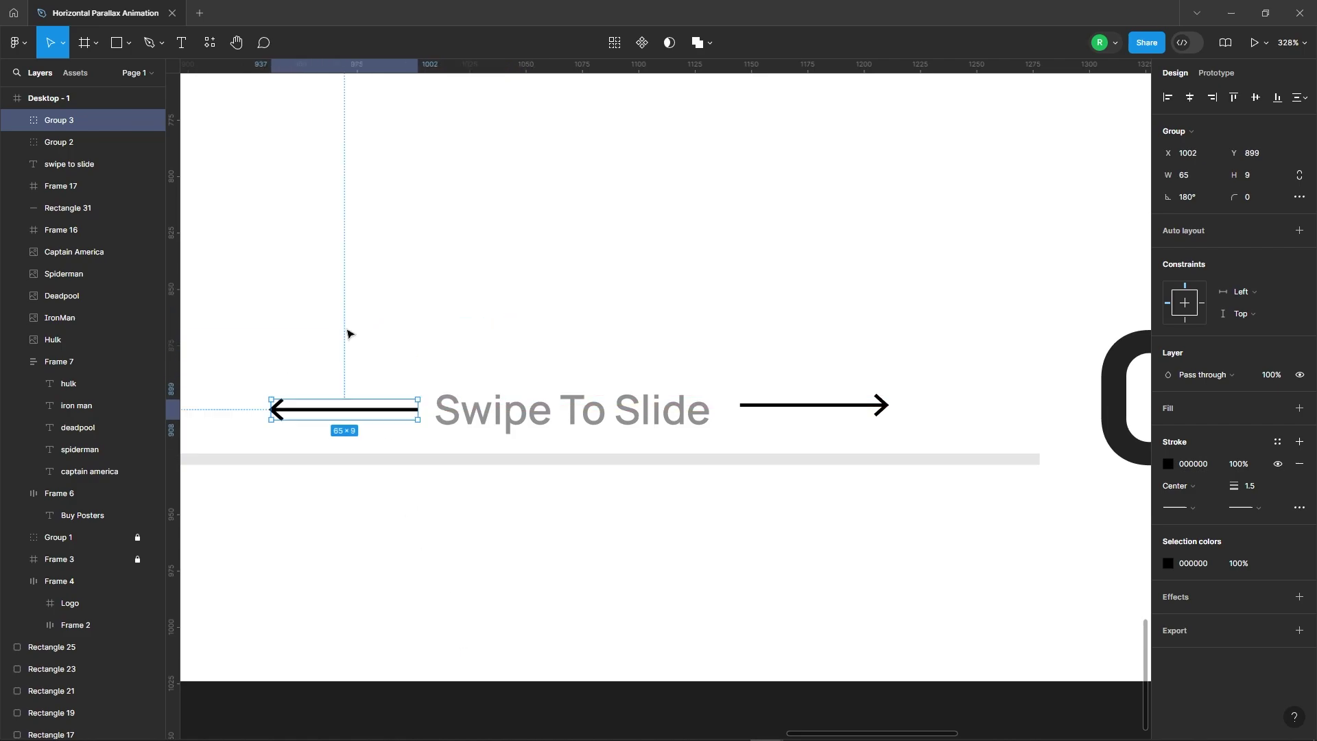
# - Tidy up and centre-align both arrows with the text, then wrap them in auto layout
pyautogui.moveTo(317, 305); pyautogui.dragTo(890, 434)
pyautogui.rightClick(758, 405)
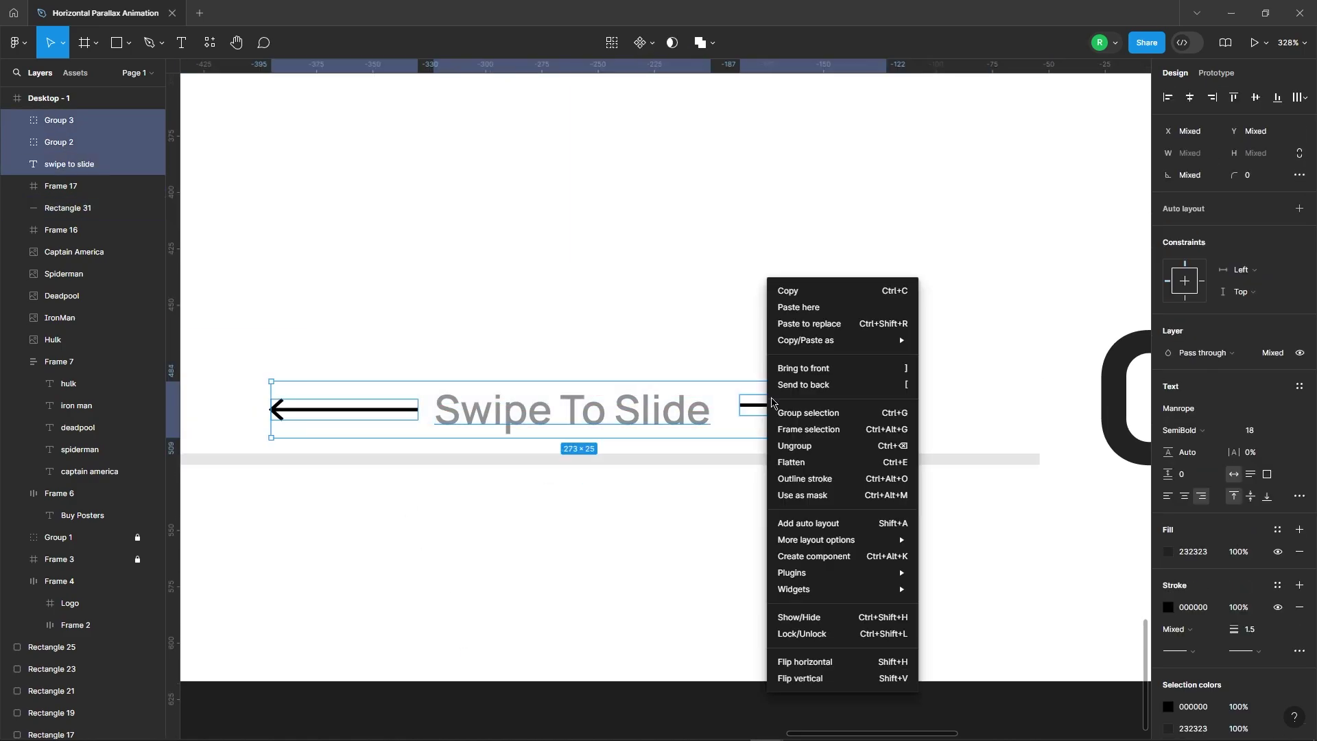
pyautogui.press('Escape')
pyautogui.click(873, 430)
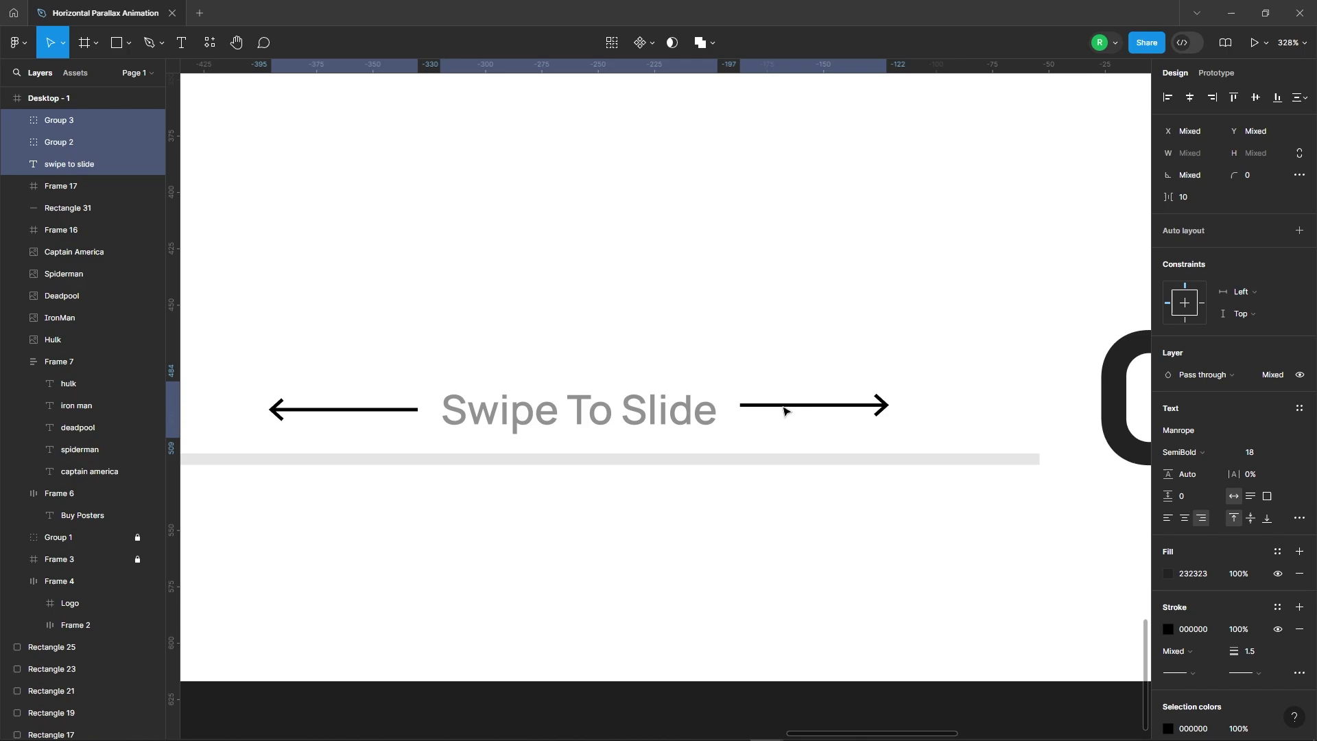
pyautogui.click(1255, 98)
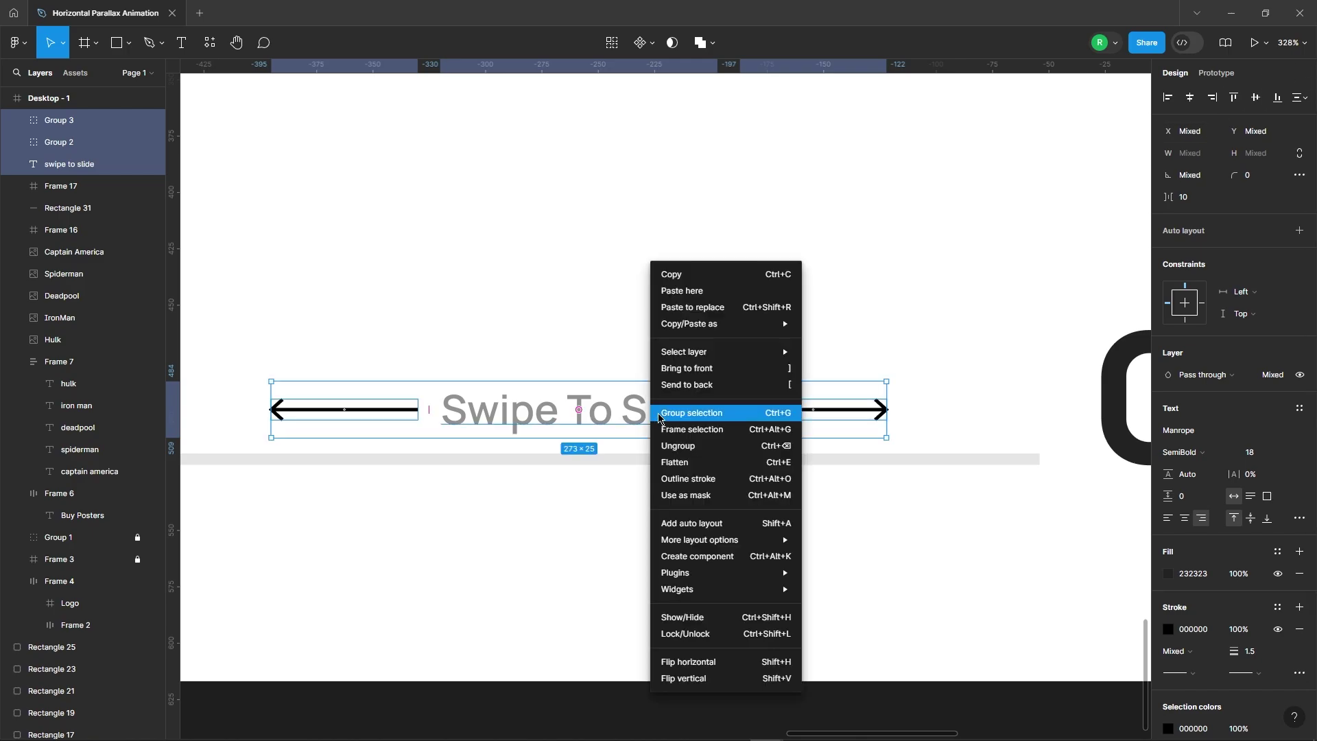
pyautogui.rightClick(655, 412)
pyautogui.click(684, 523)
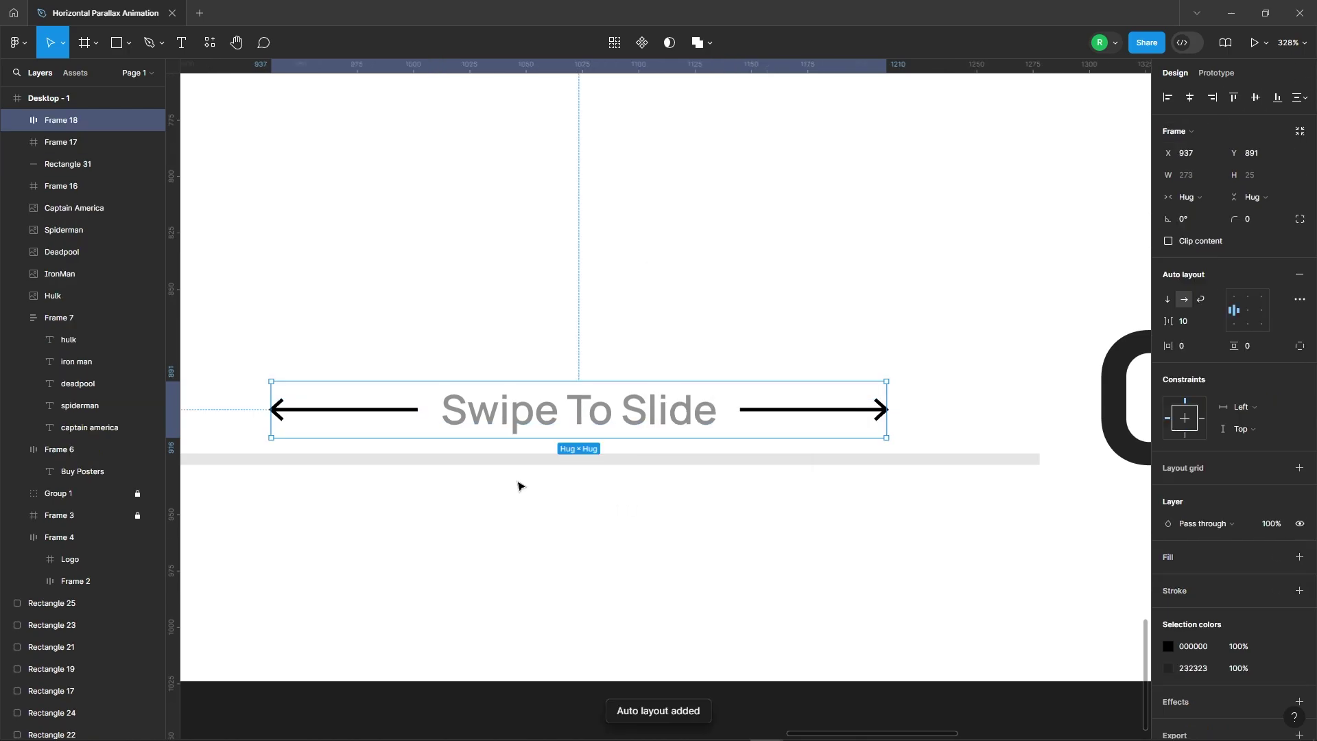
# - Select the lines and arrowheads of both arrows
pyautogui.doubleClick(392, 410)
pyautogui.click(854, 325)
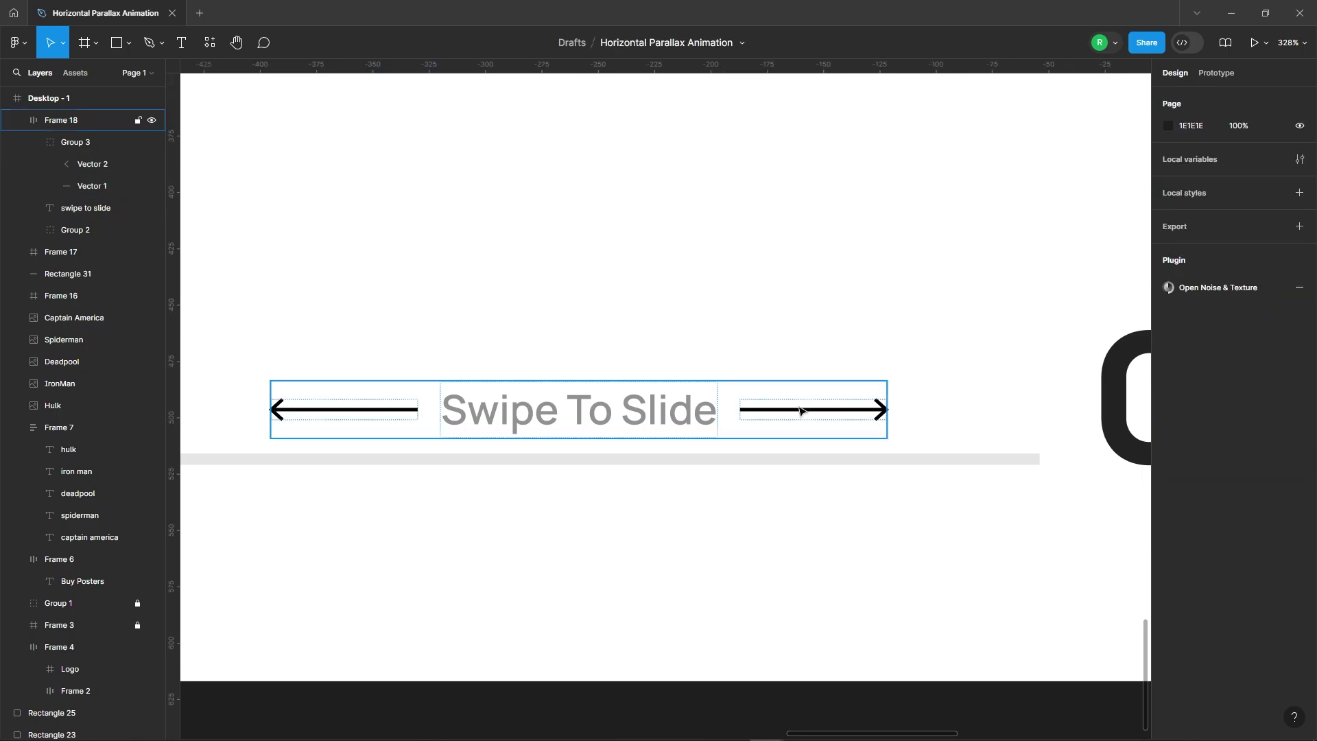
pyautogui.doubleClick(881, 409)
pyautogui.keyDown('ctrl'); pyautogui.scroll(3, 889, 407); pyautogui.keyUp('ctrl')
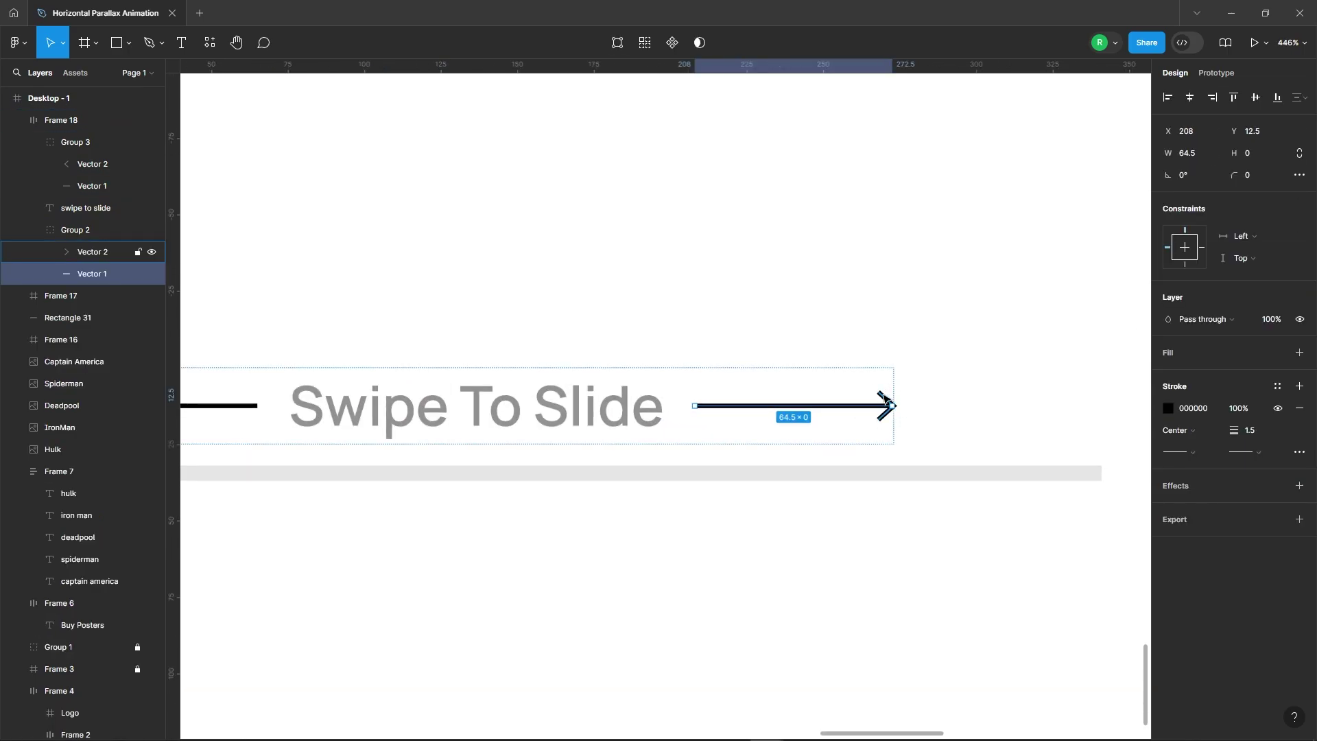
pyautogui.keyDown('shift'); pyautogui.click(885, 402); pyautogui.keyUp('shift')
pyautogui.keyDown('ctrl'); pyautogui.scroll(-3, 885, 401); pyautogui.keyUp('ctrl')
pyautogui.keyDown('ctrl'); pyautogui.scroll(4, 575, 398); pyautogui.keyUp('ctrl')
pyautogui.keyDown('shift'); pyautogui.click(589, 388); pyautogui.keyUp('shift')
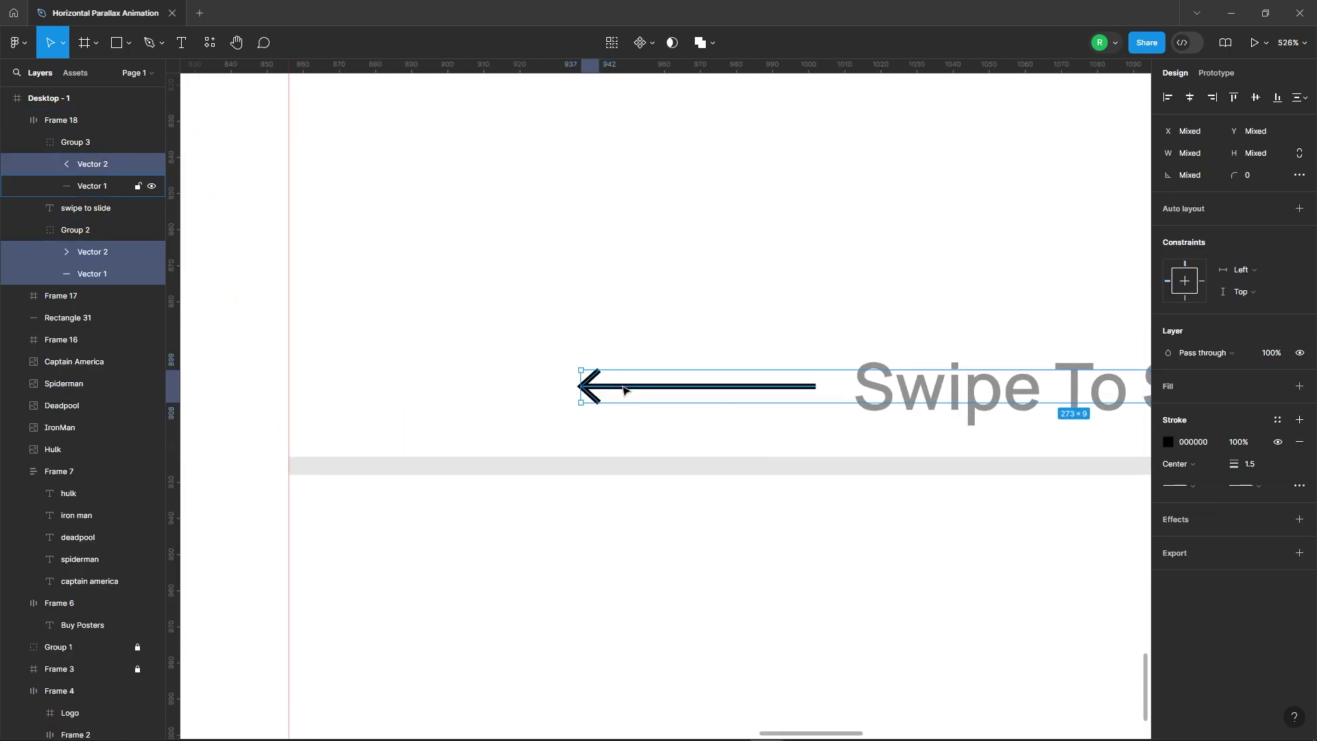
pyautogui.keyDown('ctrl'); pyautogui.scroll(-5, 373, 404); pyautogui.keyUp('ctrl')
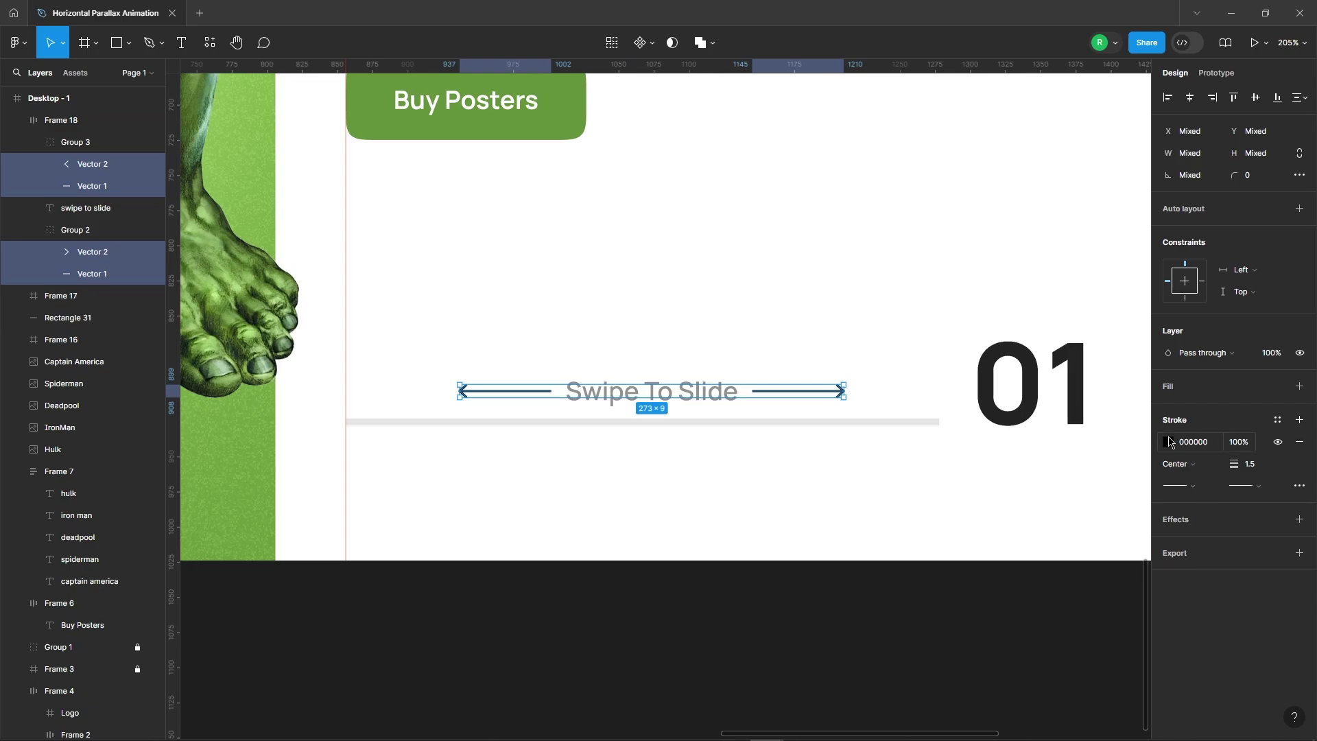
# - Set the arrows' stroke colour to #232323 with the eyedropper
pyautogui.click(1170, 441)
pyautogui.click(1006, 575)
pyautogui.scroll(3, 830, 373)
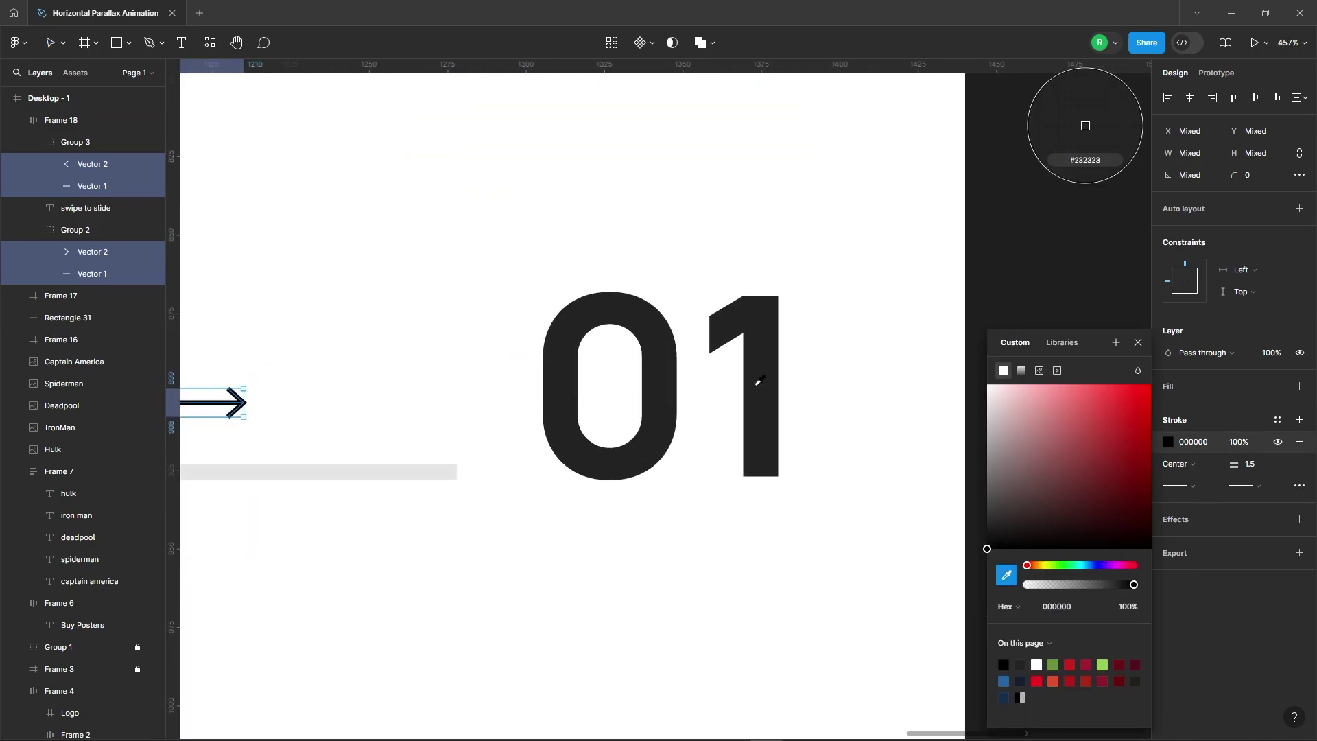
pyautogui.press('Escape')
pyautogui.scroll(-5, 867, 352)
pyautogui.press('Escape')
# - Set Frame 18's item spacing to 15 and centre it horizontally over the grey bar
pyautogui.click(403, 380)
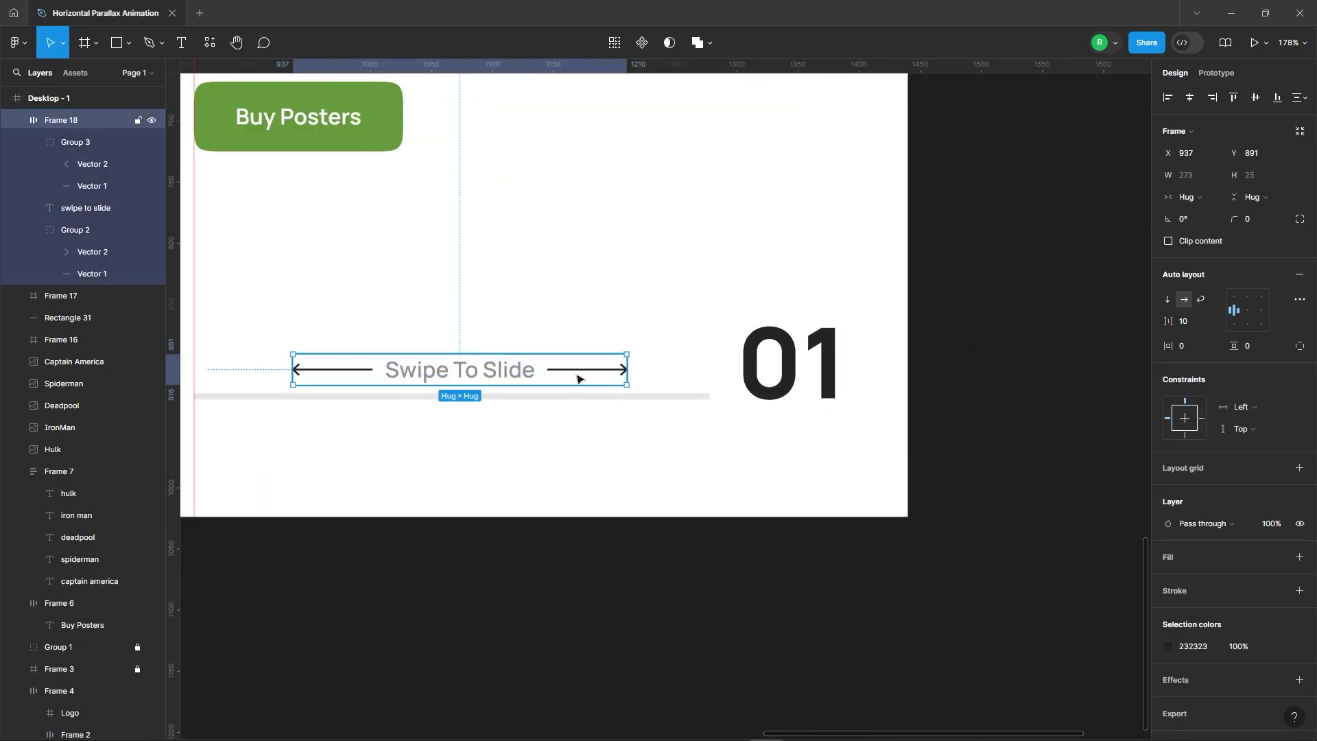
pyautogui.write('15')
pyautogui.press('Return')
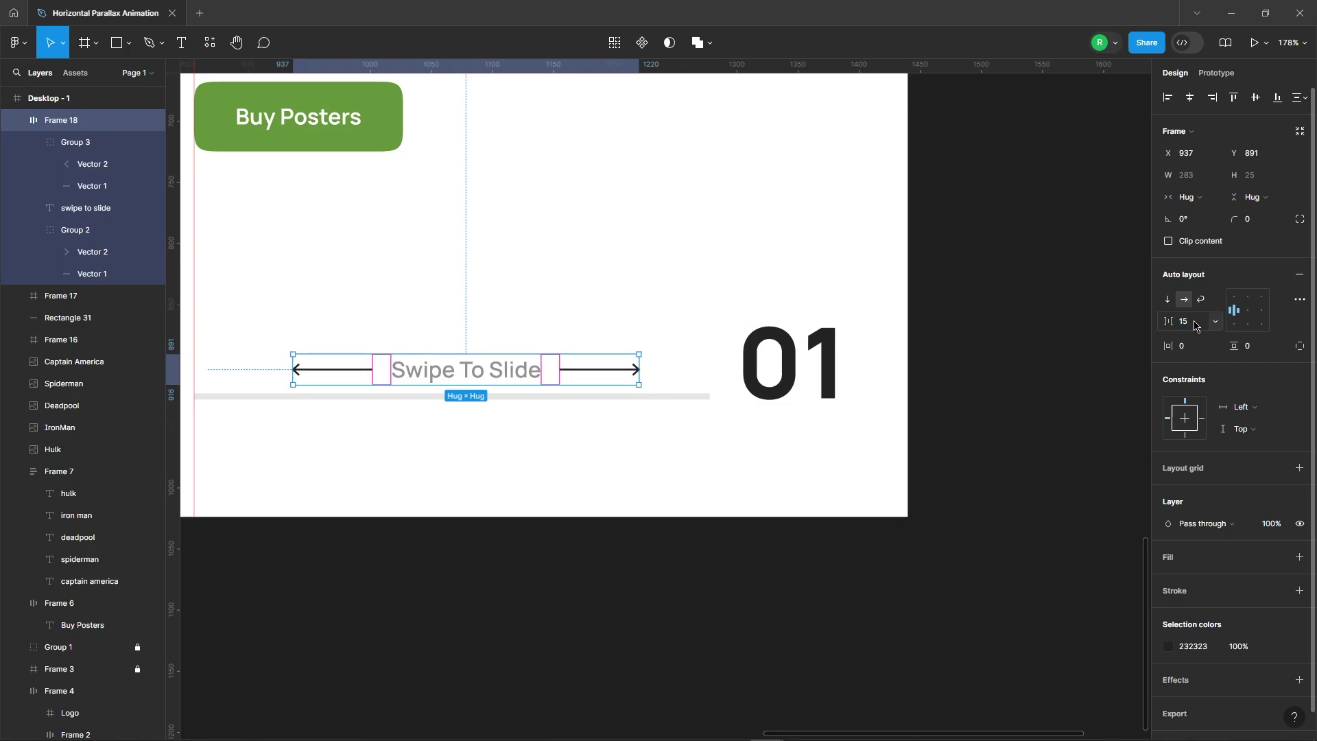
pyautogui.click(634, 254)
pyautogui.scroll(-3, 568, 409)
pyautogui.scroll(3, 577, 358)
pyautogui.click(576, 358)
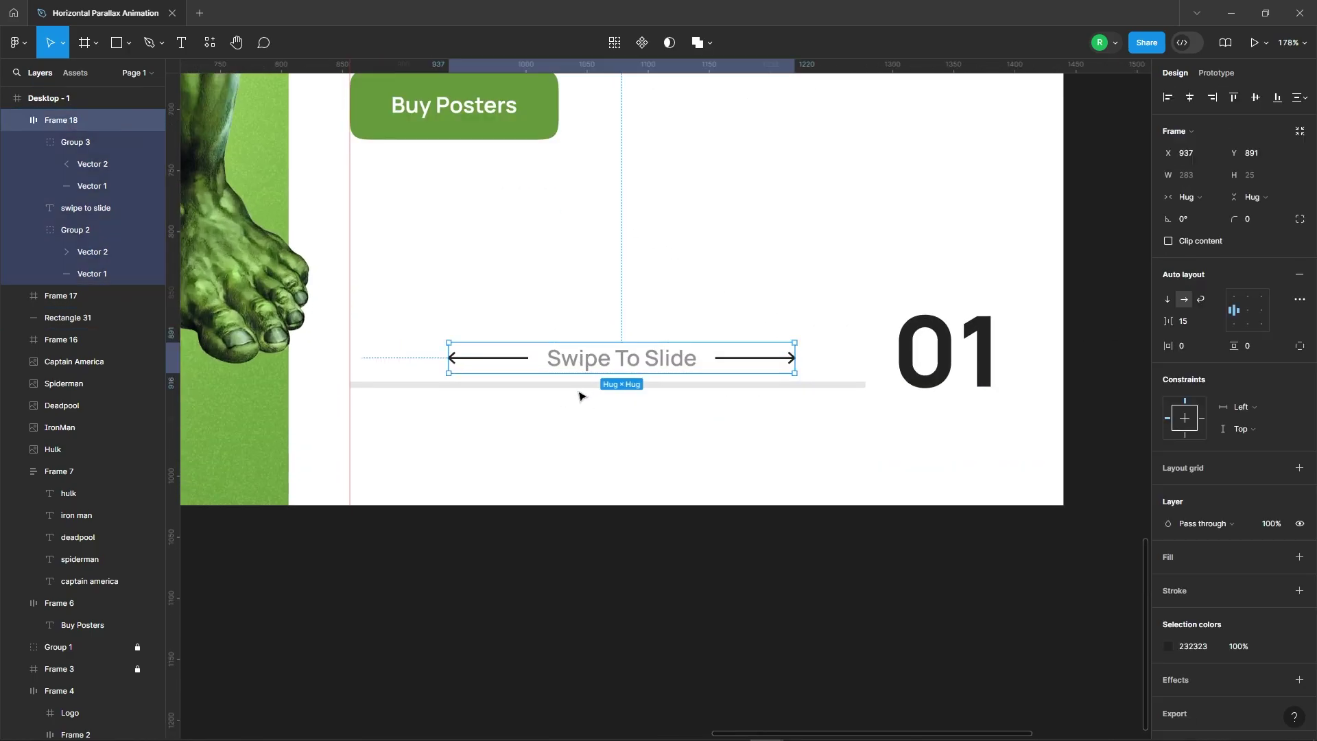
pyautogui.keyDown('shift'); pyautogui.click(576, 389); pyautogui.keyUp('shift')
pyautogui.click(1189, 100)
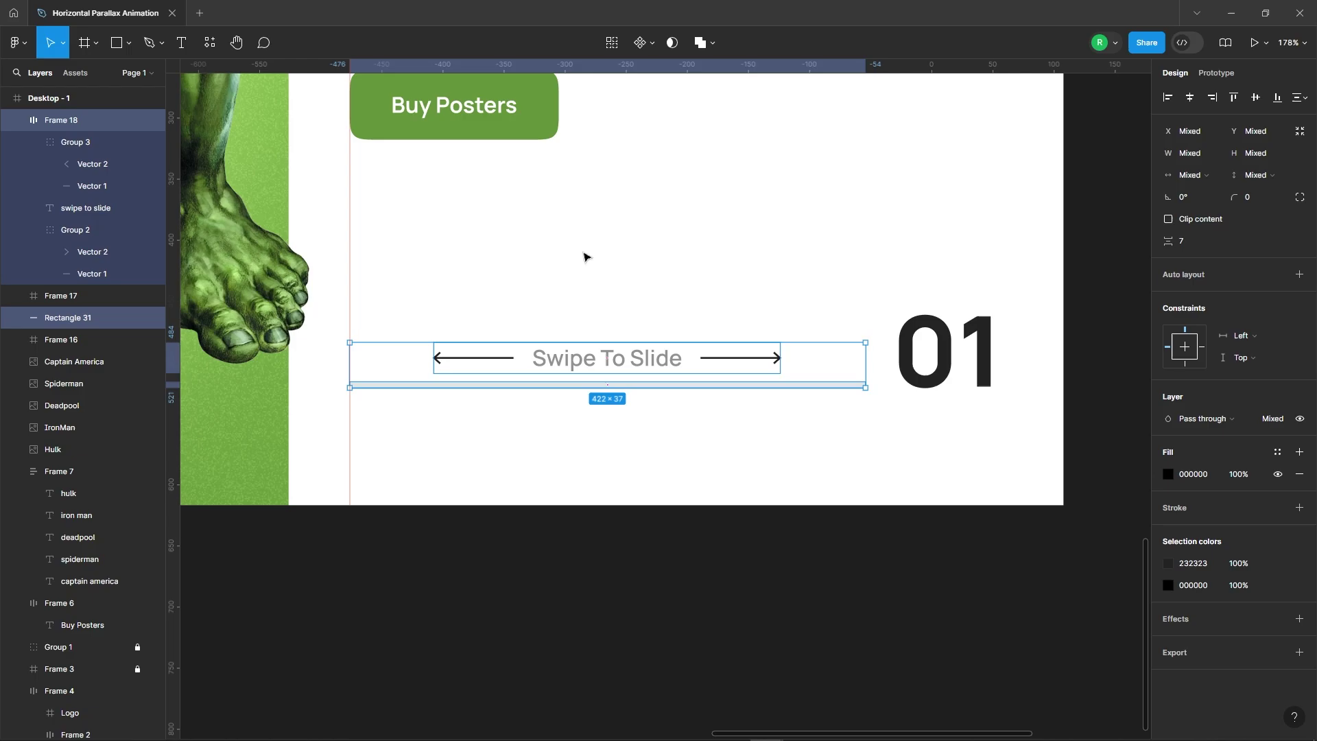
# - Inspect the grey bar and the 01 number frame, then clear the selection
pyautogui.click(672, 266)
pyautogui.click(842, 389)
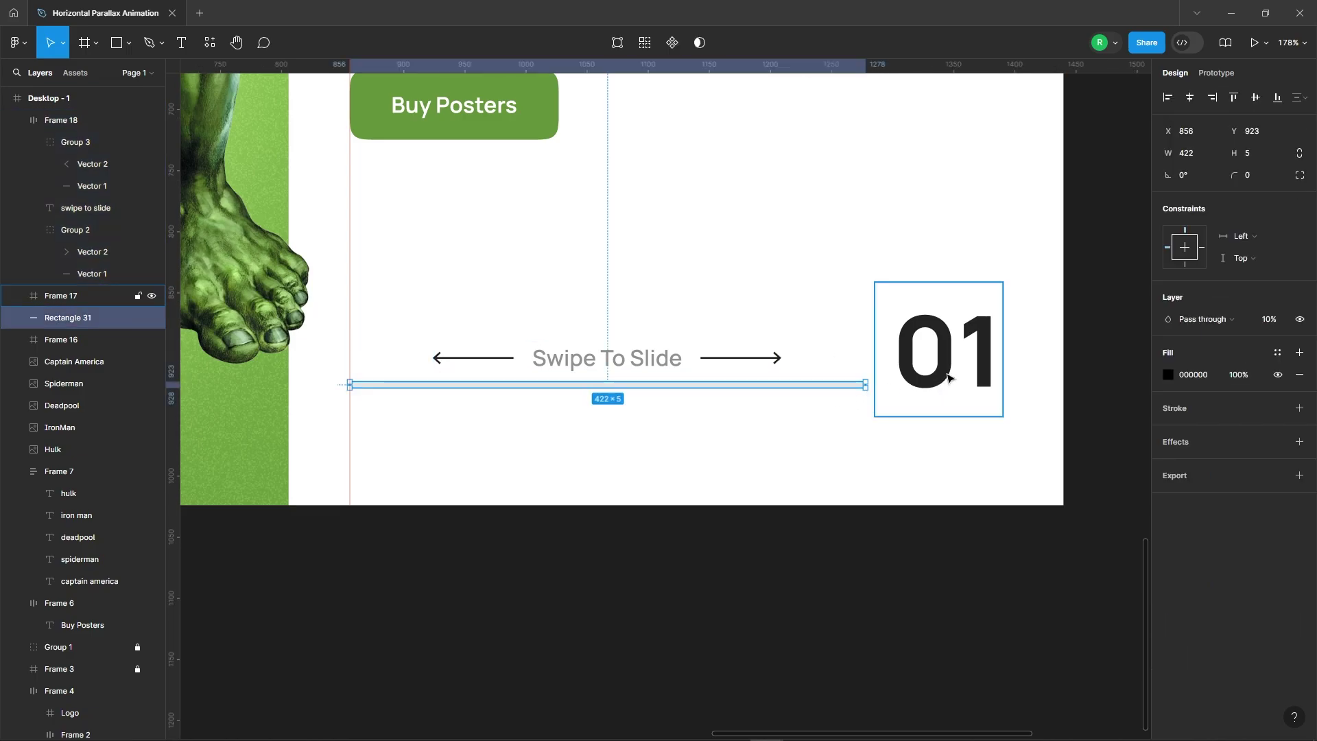
pyautogui.click(943, 350)
pyautogui.click(923, 487)
pyautogui.scroll(-5, 949, 537)
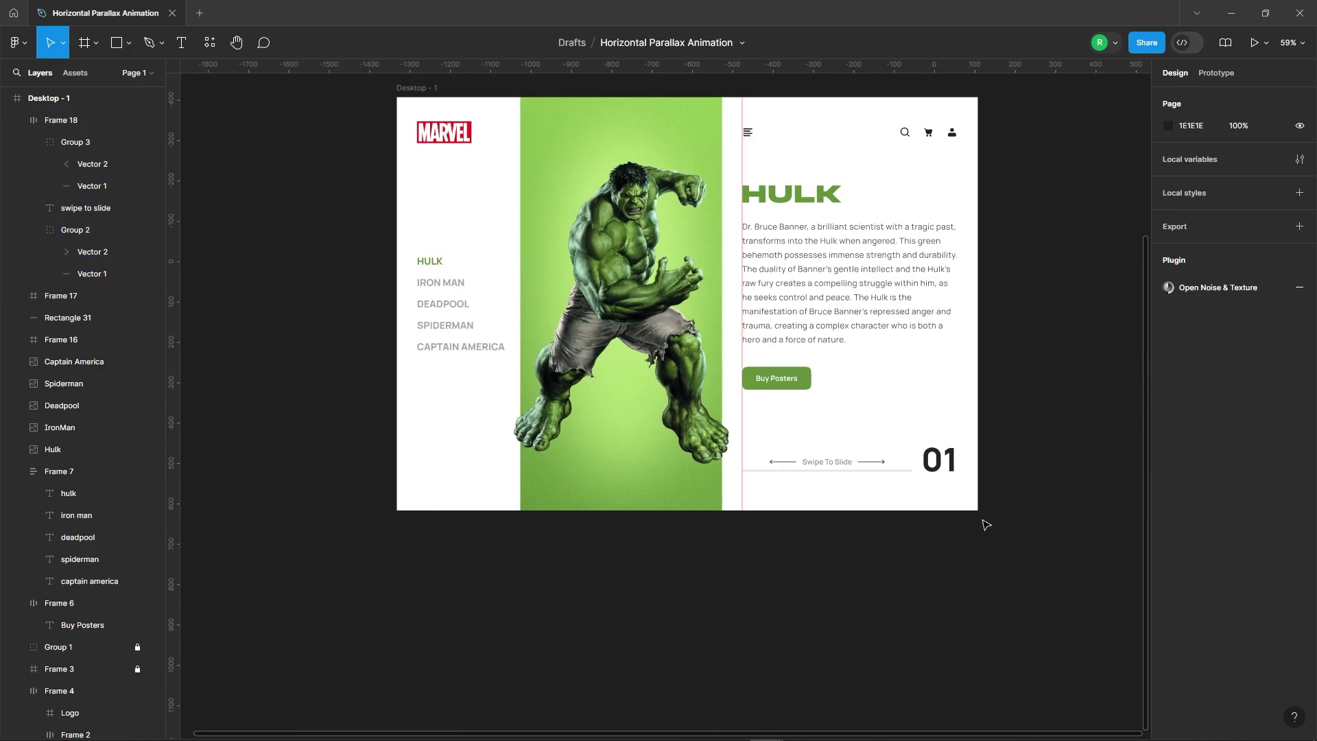
# - Bring all five hero images to the front of the layer stack
pyautogui.moveTo(986, 525); pyautogui.dragTo(823, 453)
pyautogui.scroll(5, 905, 477)
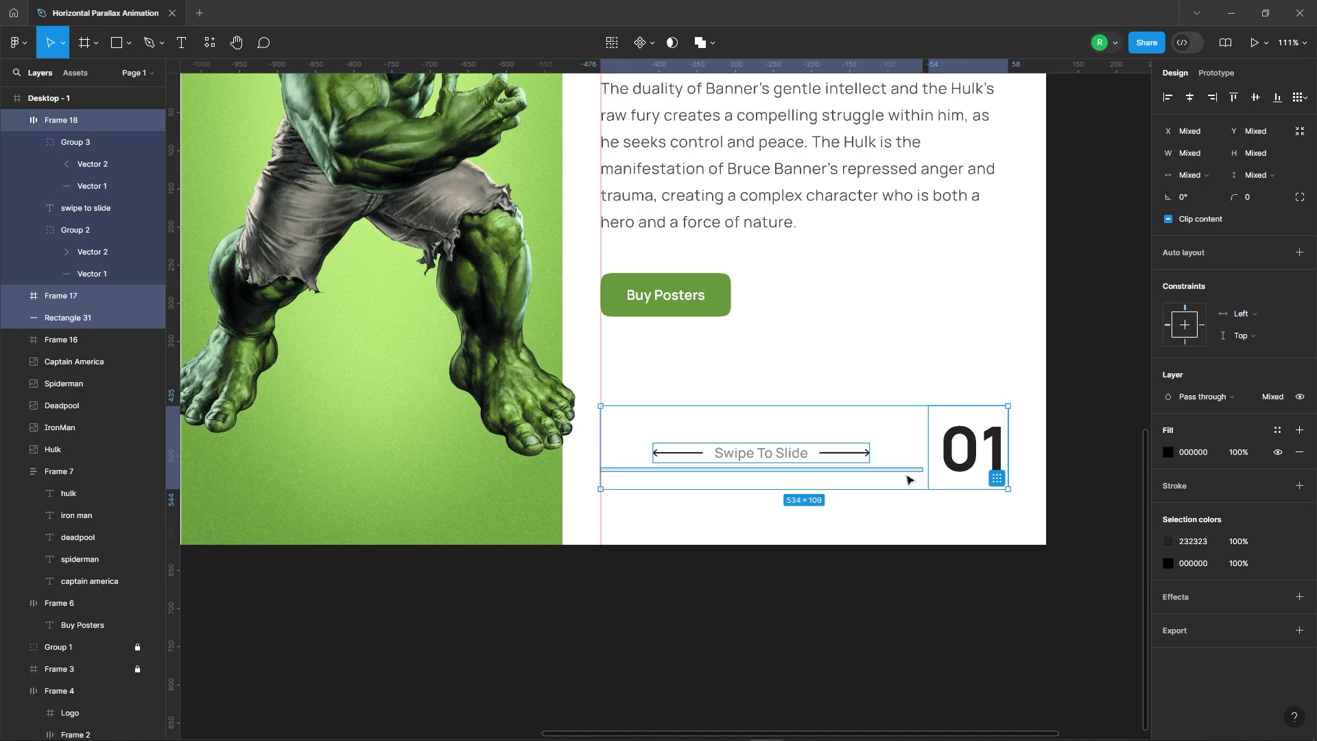
pyautogui.click(893, 379)
pyautogui.scroll(-5, 828, 511)
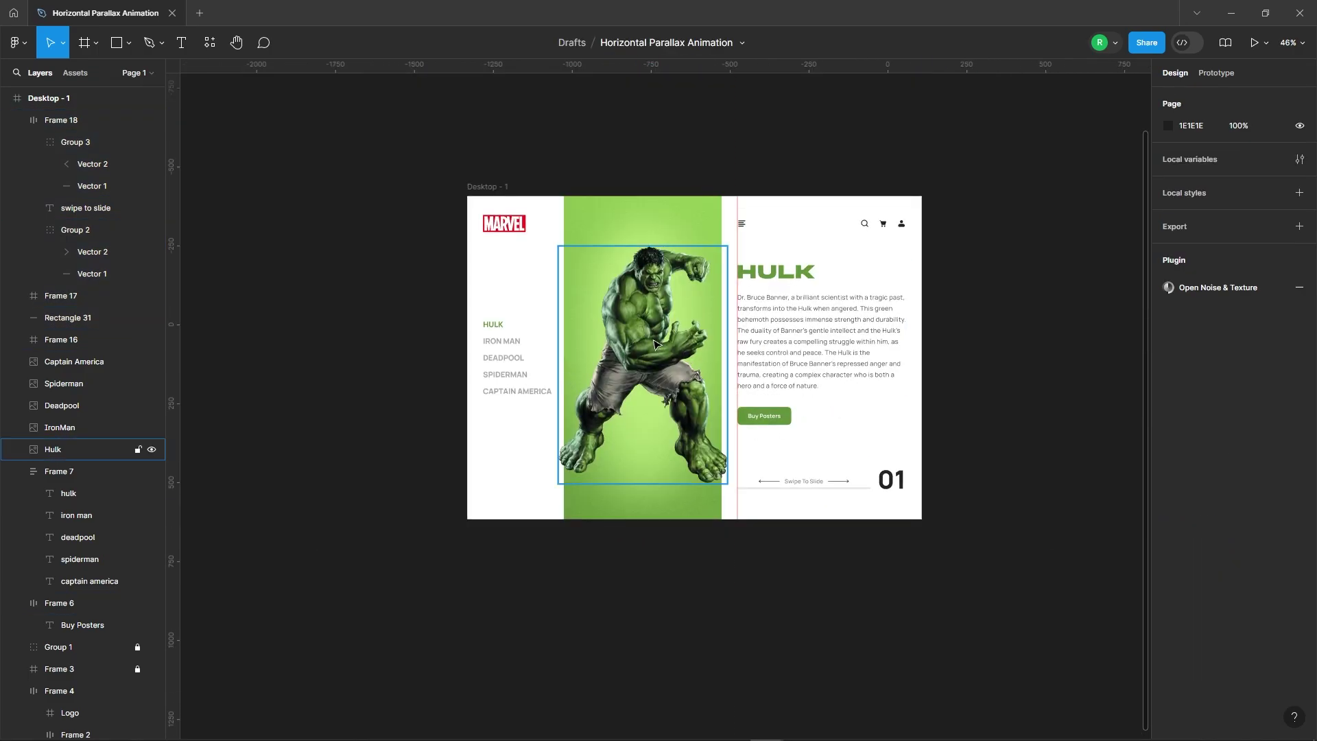
pyautogui.click(49, 449)
pyautogui.click(73, 362)
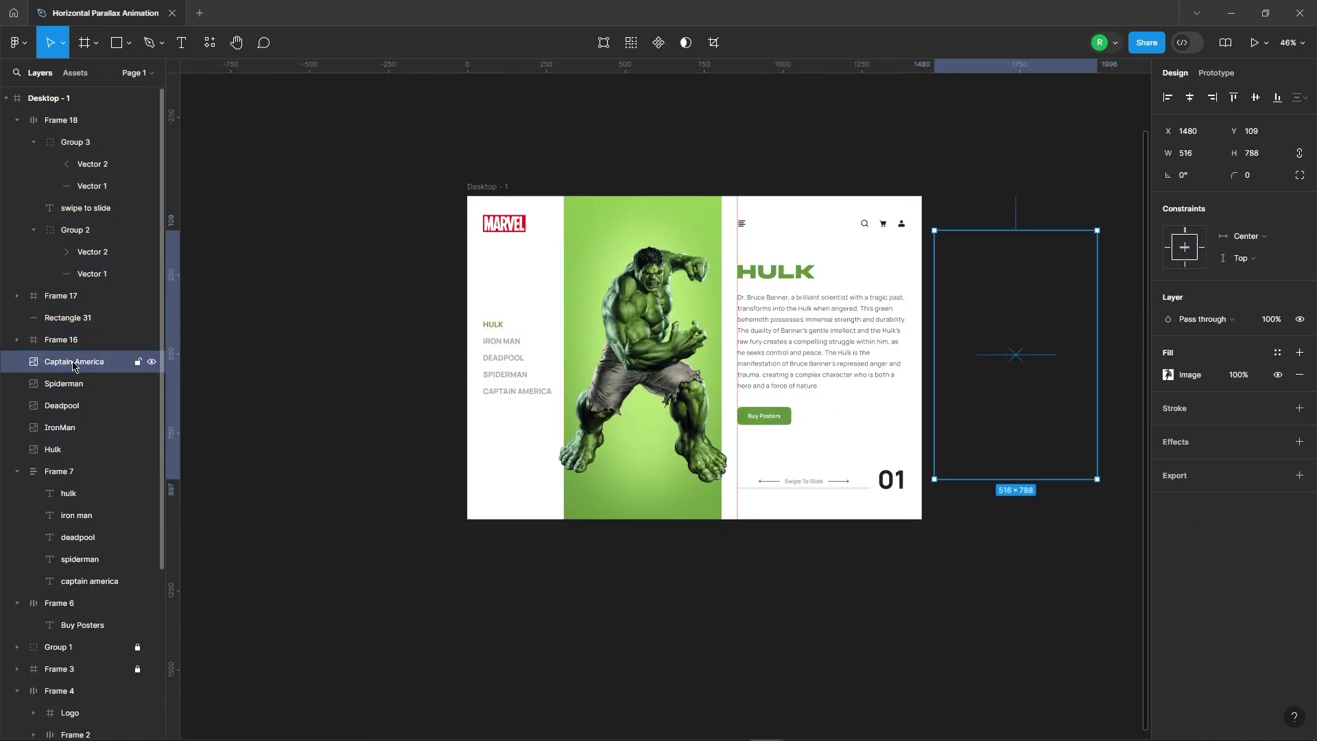
pyautogui.keyDown('shift'); pyautogui.click(82, 448); pyautogui.keyUp('shift')
pyautogui.rightClick(100, 395)
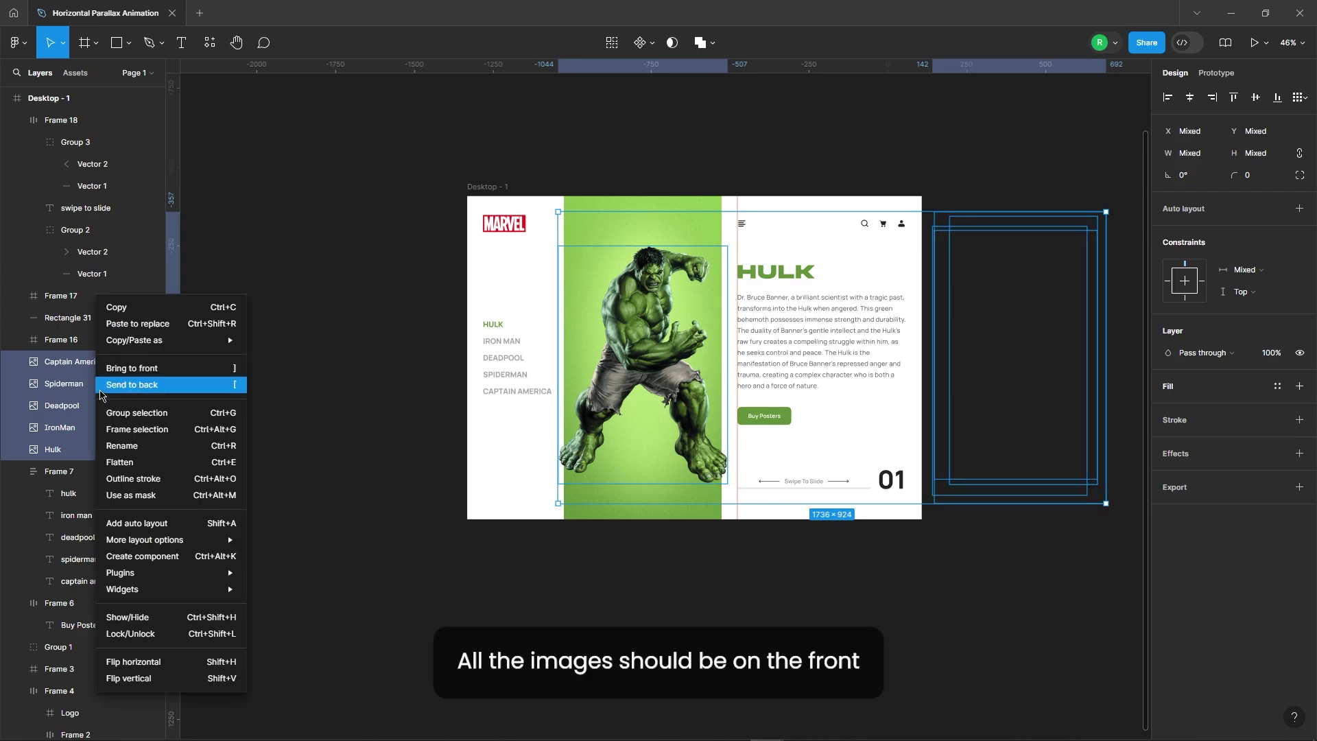
pyautogui.click(174, 369)
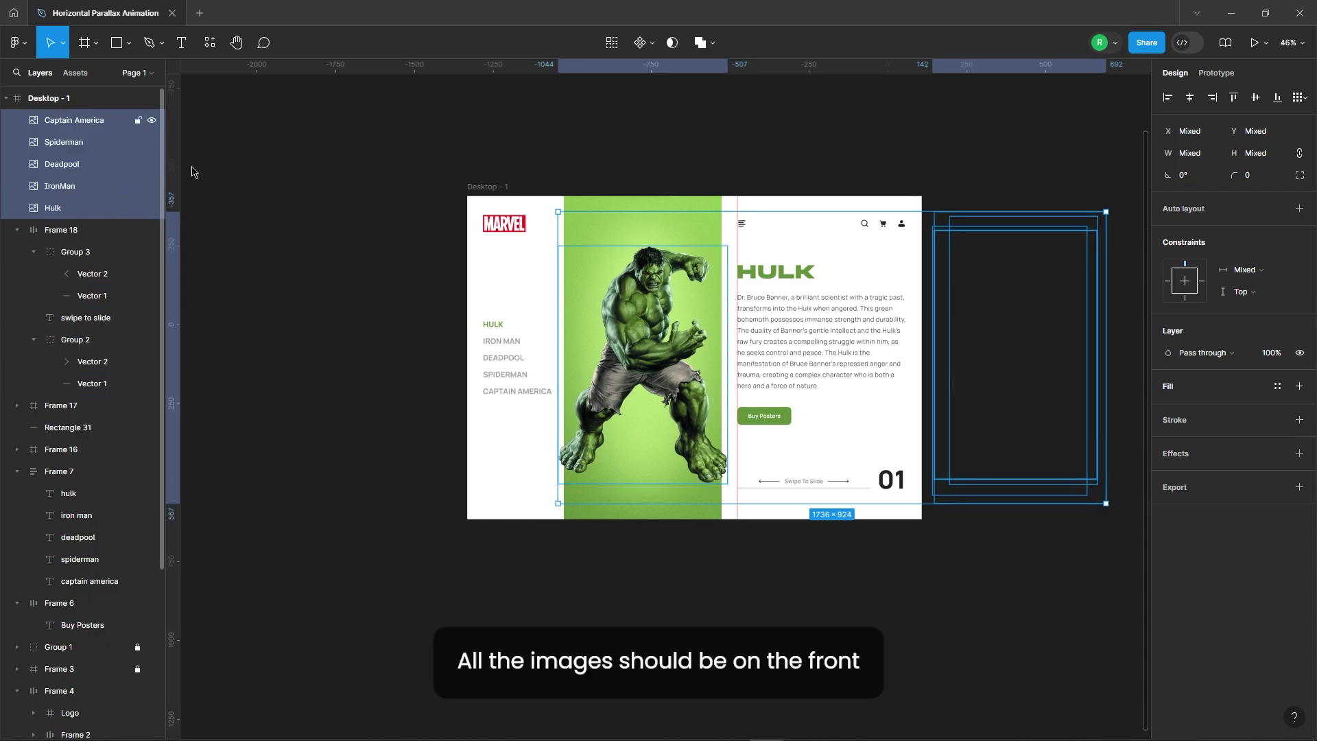
pyautogui.click(332, 323)
# - Zoom to 100% and pull a horizontal guide onto the Hulk slide
pyautogui.scroll(2, 972, 368)
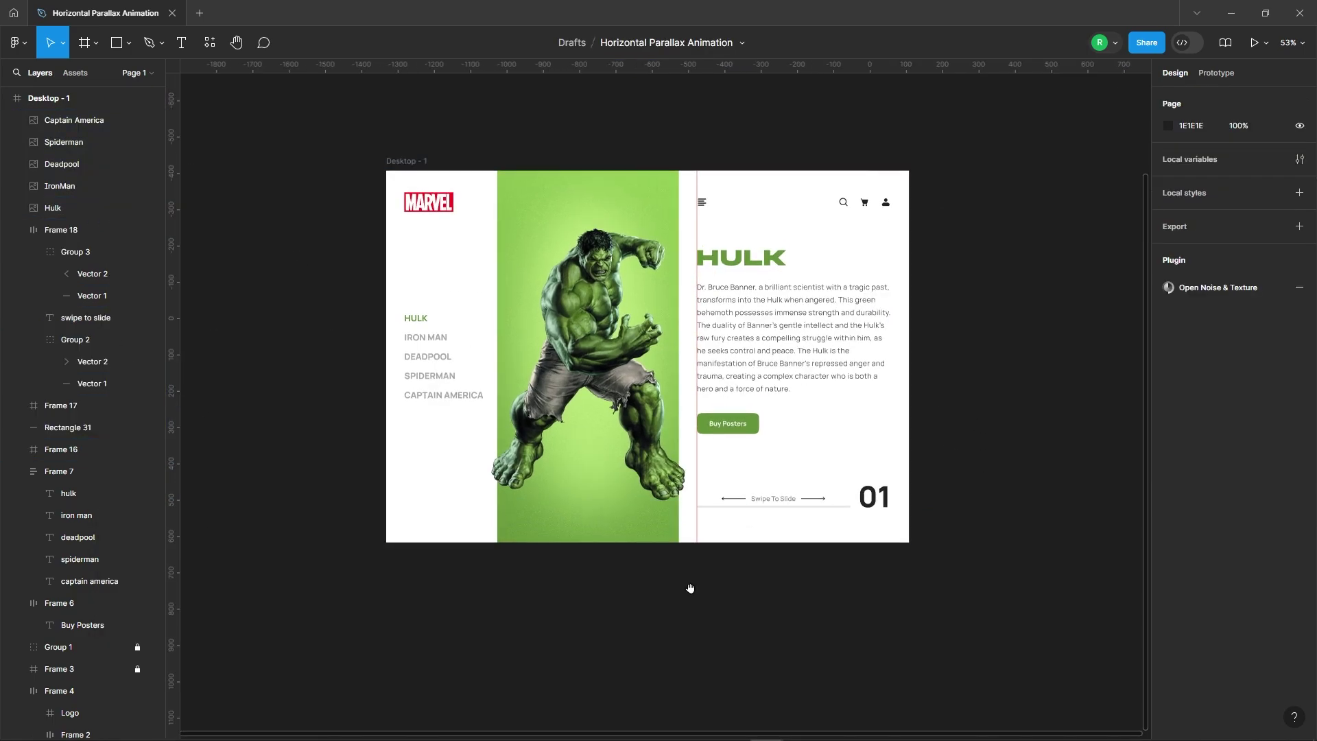
pyautogui.scroll(-1, 691, 588)
pyautogui.scroll(-5, 89, 446)
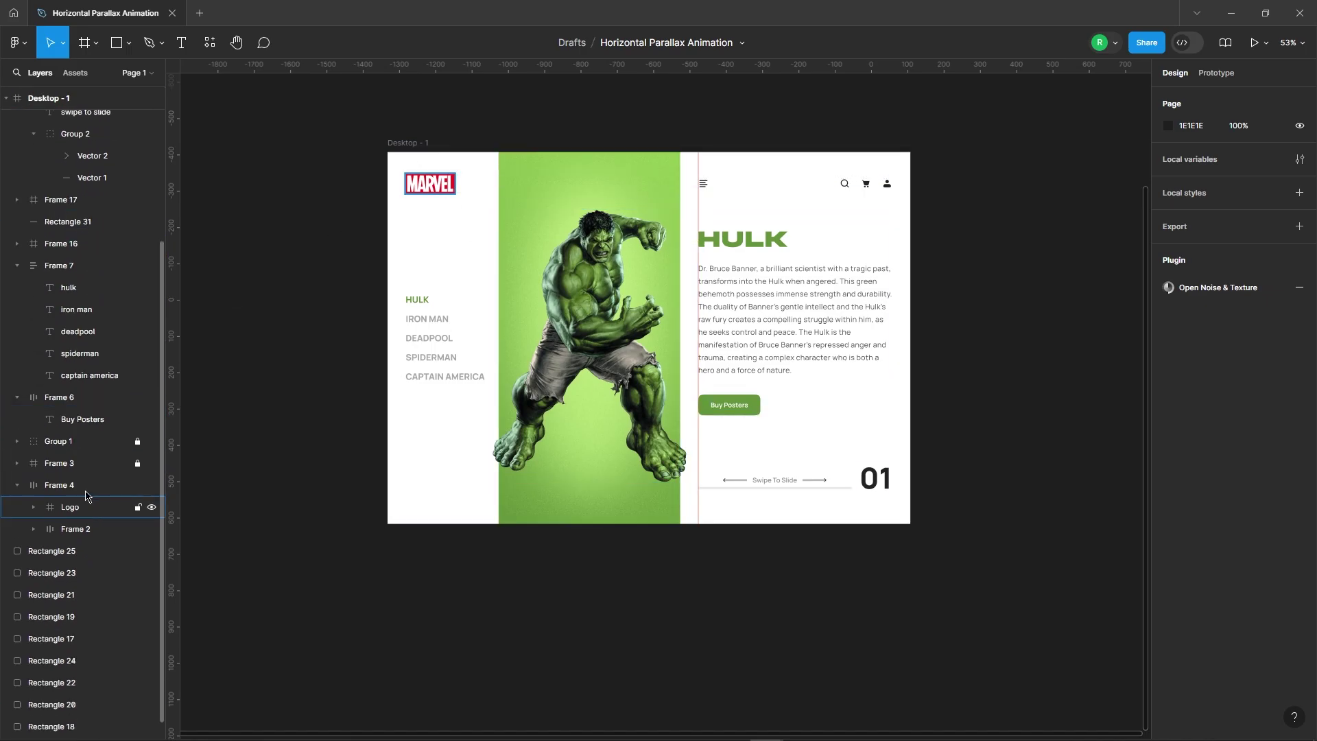
pyautogui.click(97, 466)
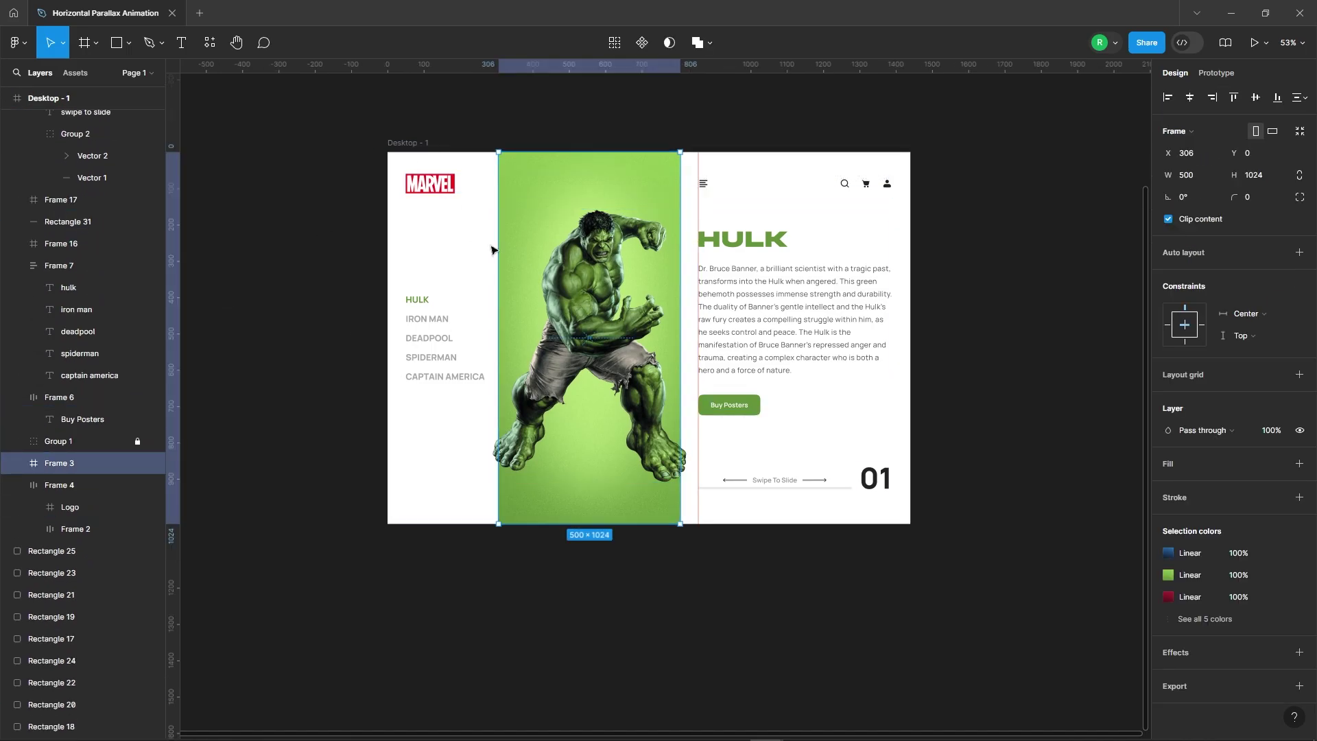
pyautogui.click(357, 342)
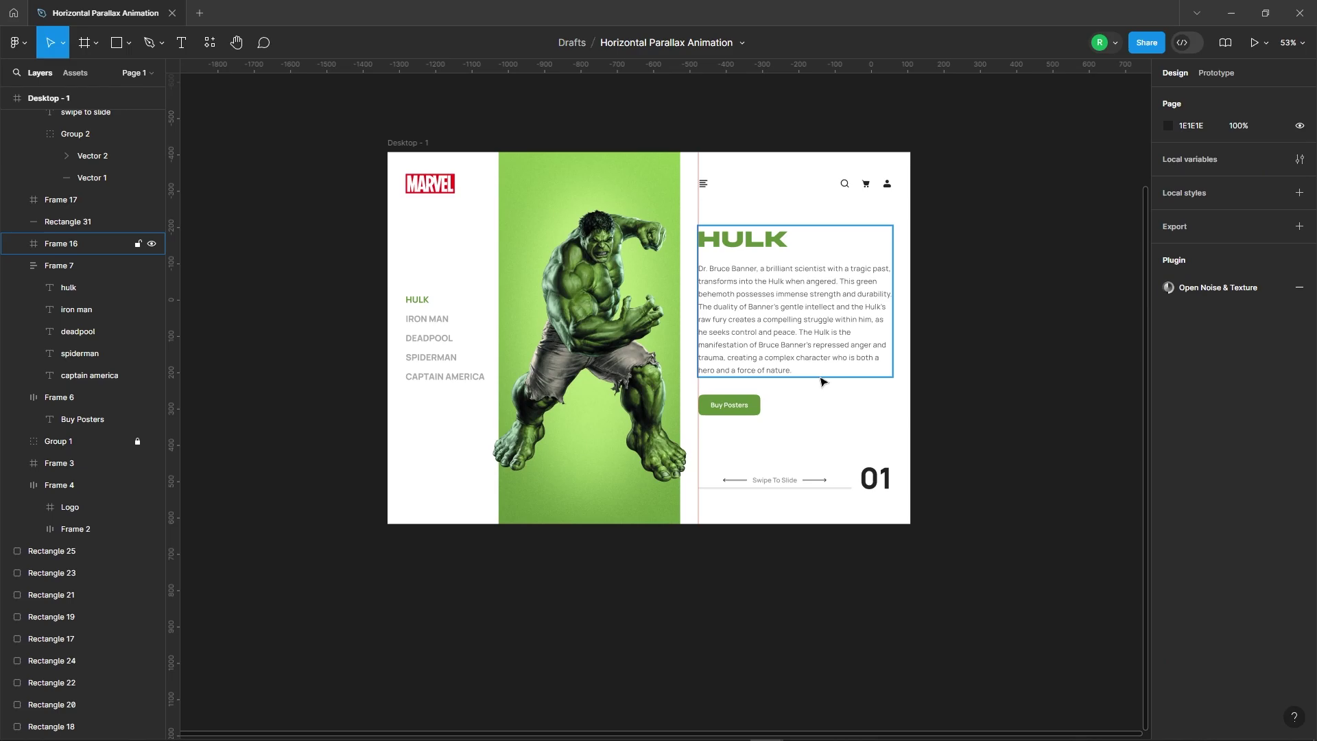
pyautogui.hotkey('shift', '0')
pyautogui.moveTo(829, 70); pyautogui.dragTo(957, 540)
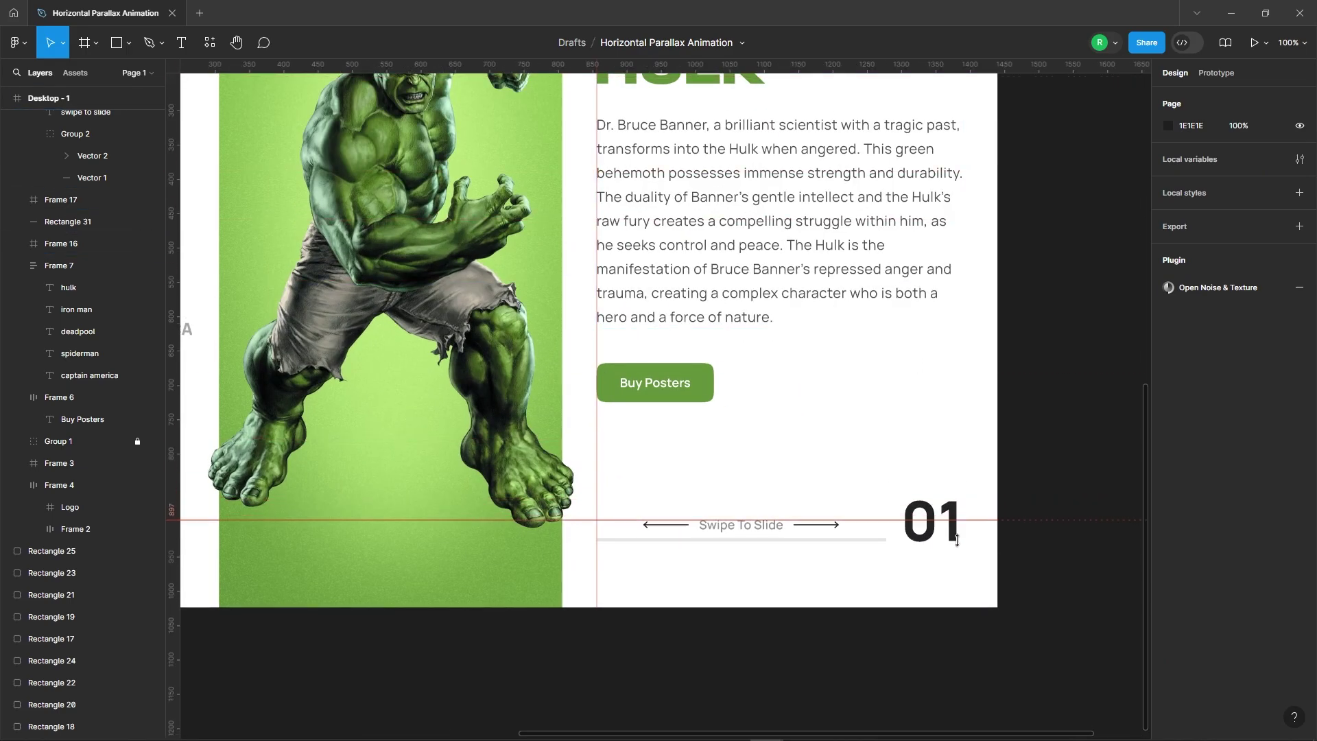
# - Align the guide exactly with the bottom of the 01 number
pyautogui.scroll(3, 955, 537)
pyautogui.scroll(3, 979, 552)
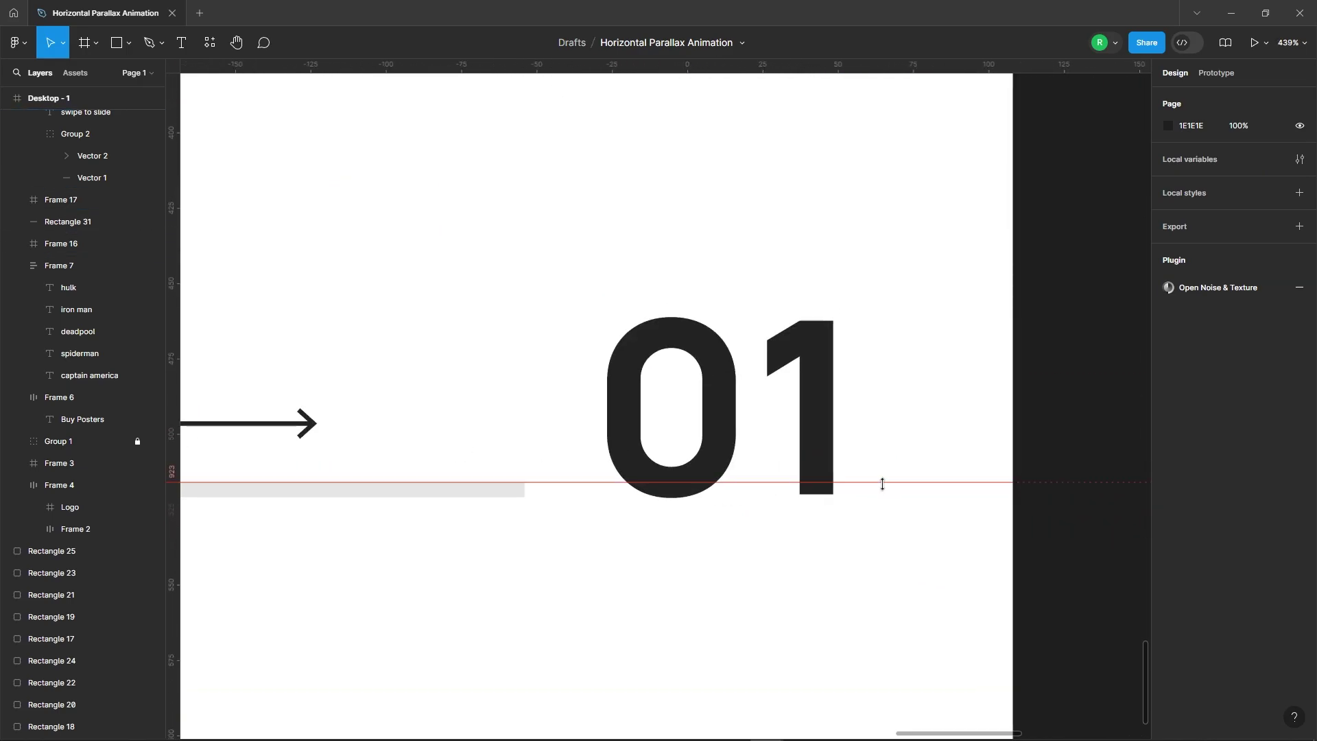
pyautogui.moveTo(882, 484); pyautogui.dragTo(879, 495)
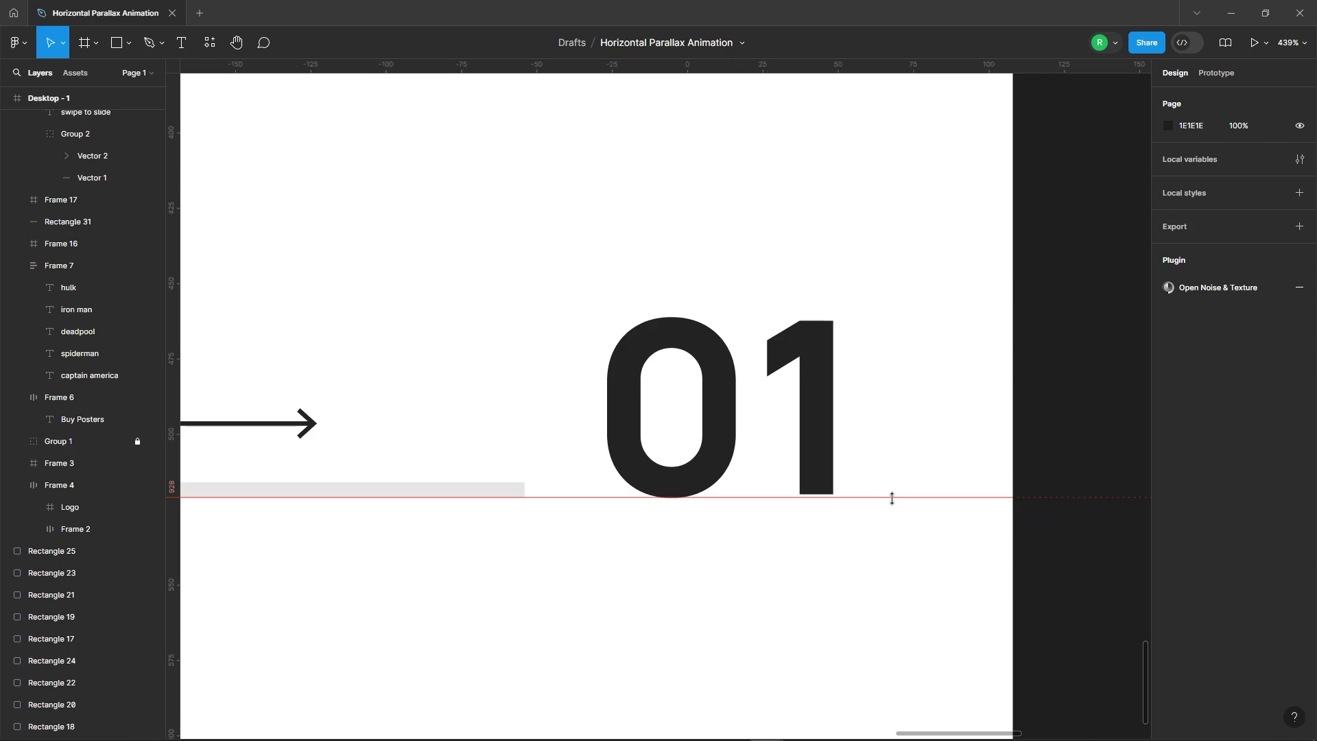
pyautogui.scroll(-5, 794, 420)
pyautogui.scroll(-3, 862, 580)
pyautogui.scroll(-2, 868, 549)
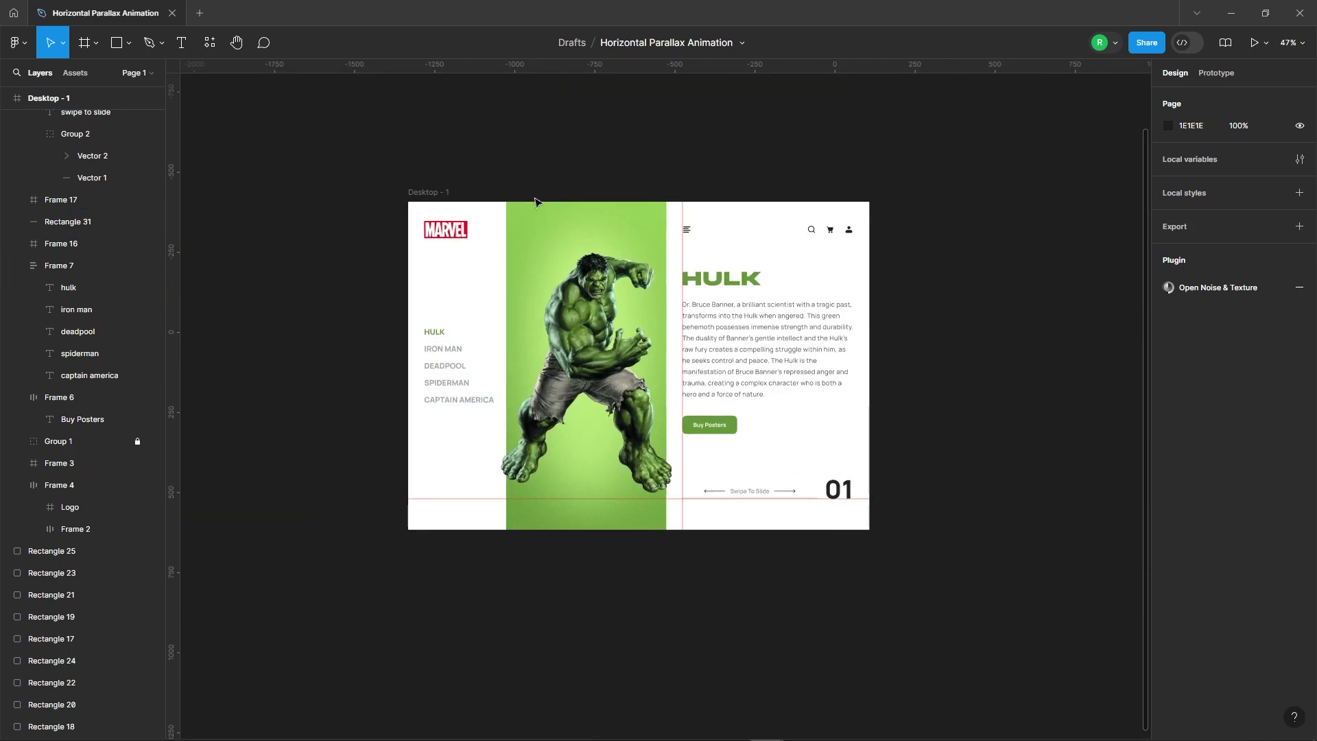
pyautogui.scroll(-1, 350, 252)
# - Duplicate the Hulk slide as Desktop - 2 and move the Hulk image off it
pyautogui.click(397, 226)
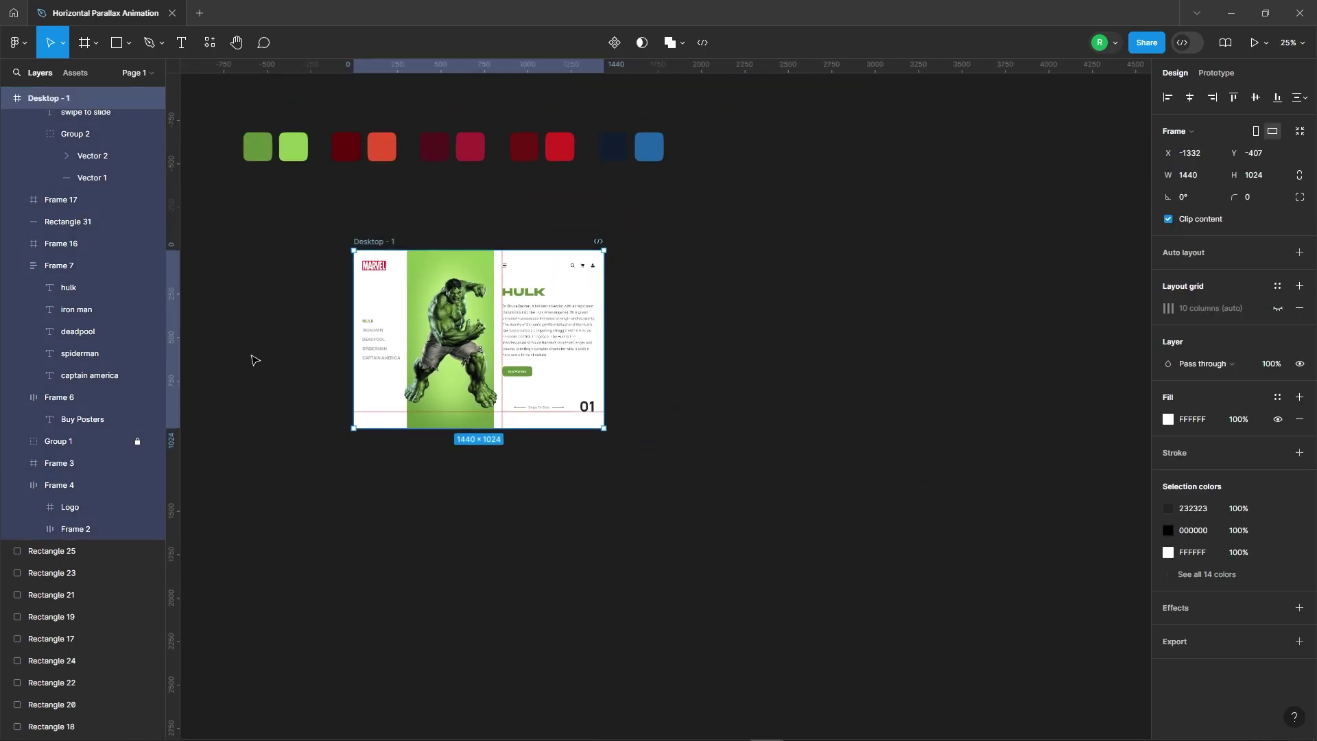
pyautogui.scroll(-1, 254, 358)
pyautogui.moveTo(359, 264); pyautogui.dragTo(600, 265)
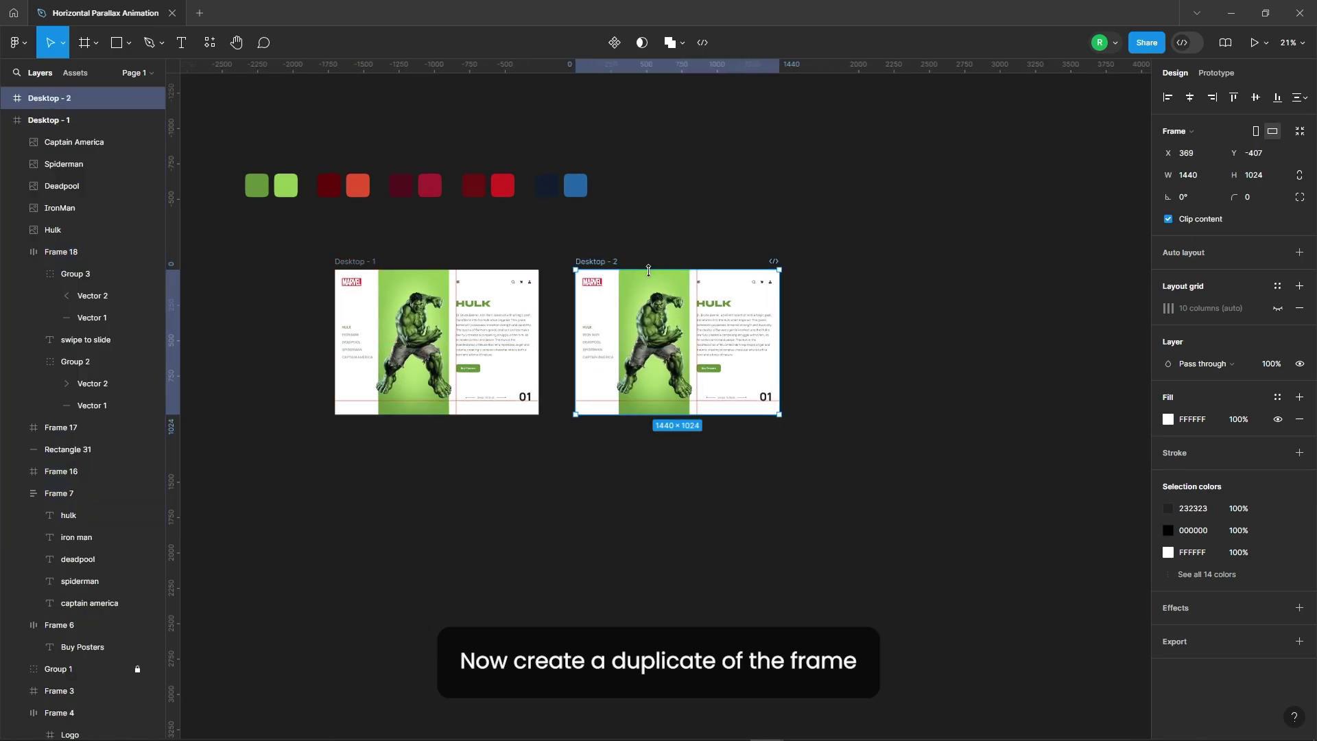
pyautogui.scroll(5, 649, 272)
pyautogui.click(684, 428)
pyautogui.moveTo(684, 427); pyautogui.dragTo(404, 446)
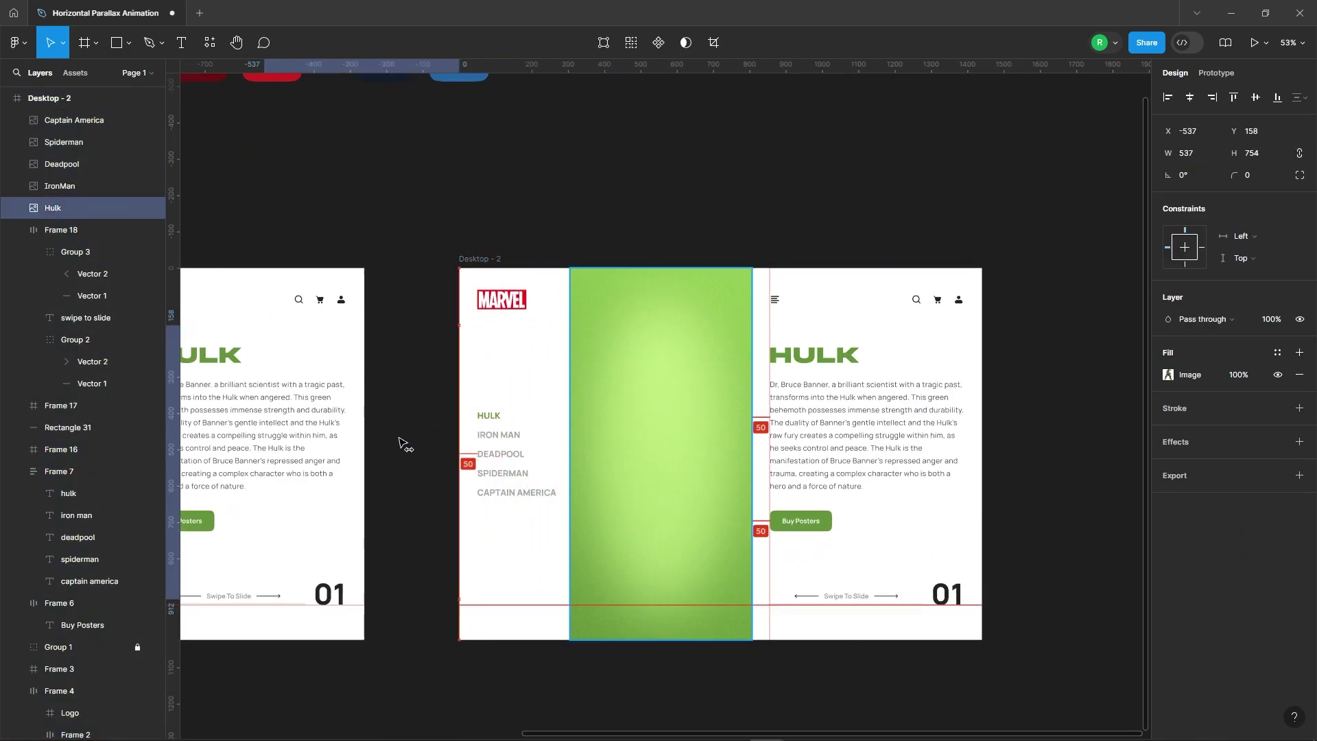
# - Center the IronMan image and place it over the green panel of Desktop - 2
pyautogui.click(74, 192)
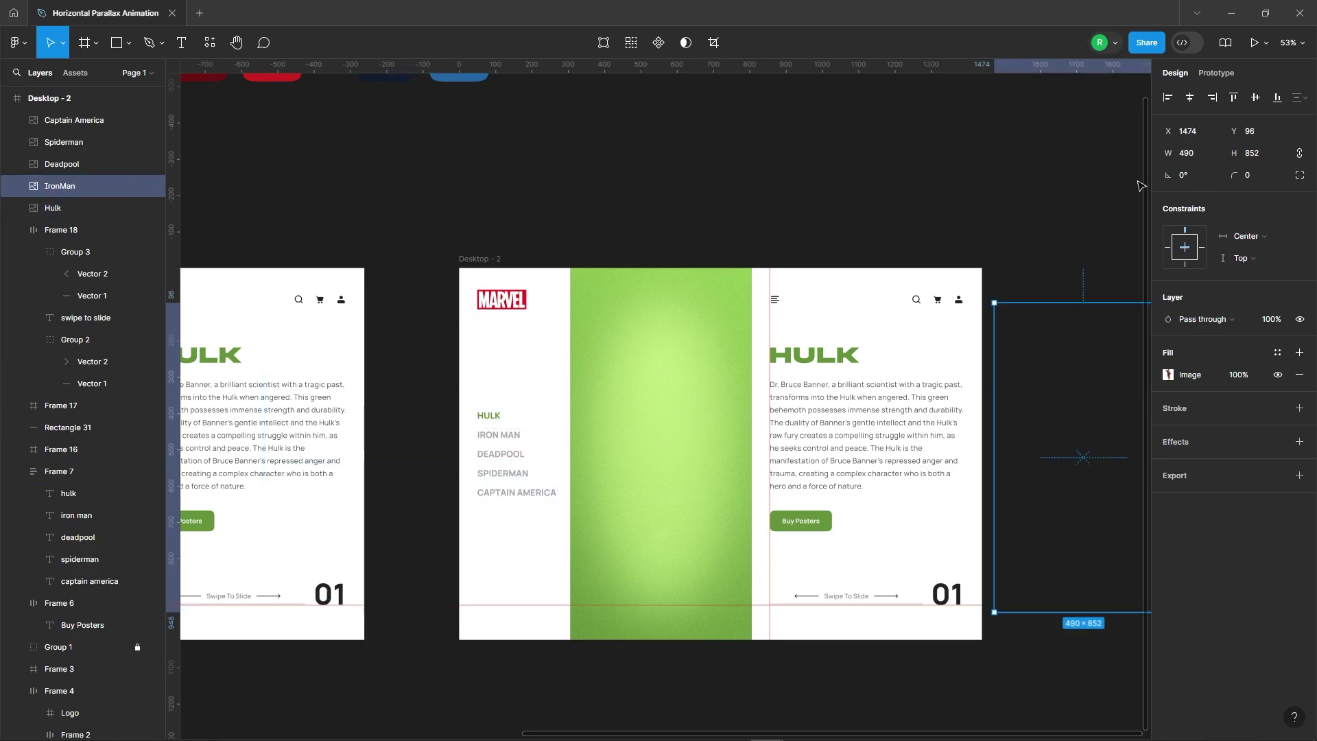
pyautogui.click(1190, 99)
pyautogui.moveTo(780, 439); pyautogui.dragTo(704, 439)
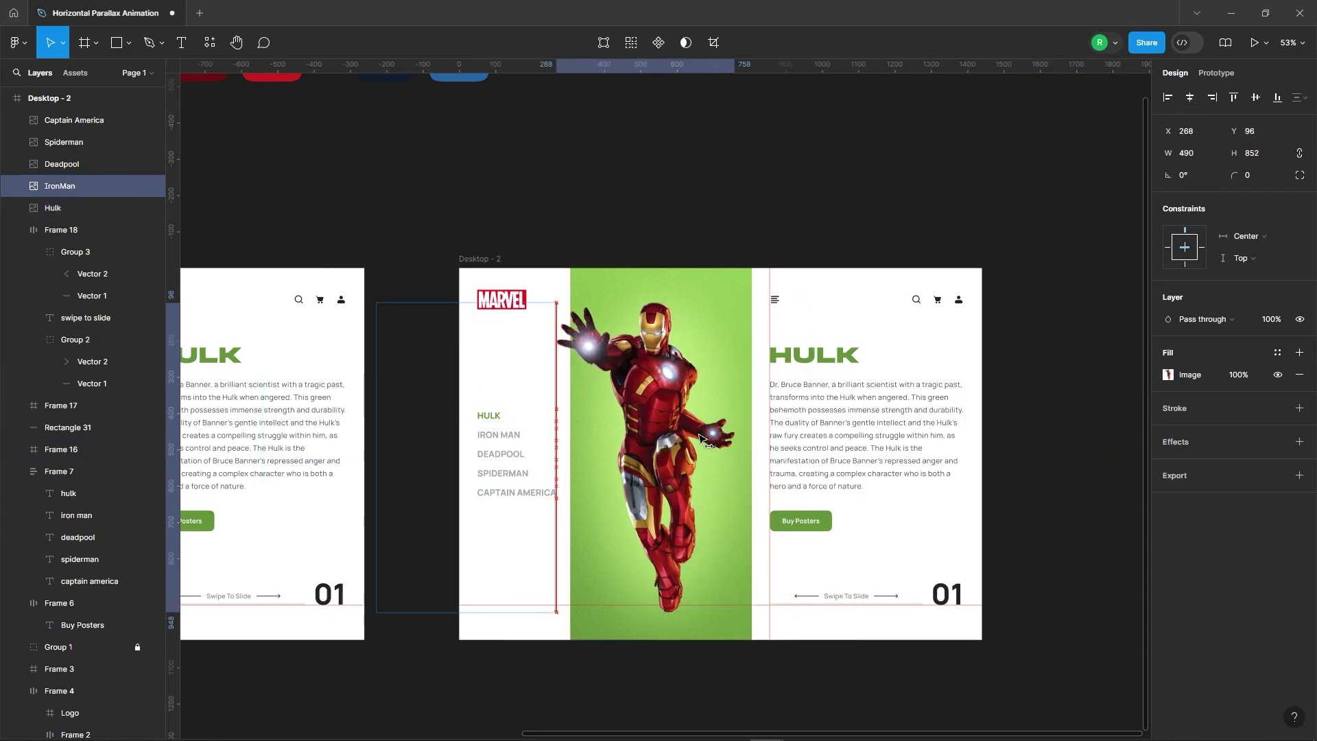
pyautogui.click(758, 226)
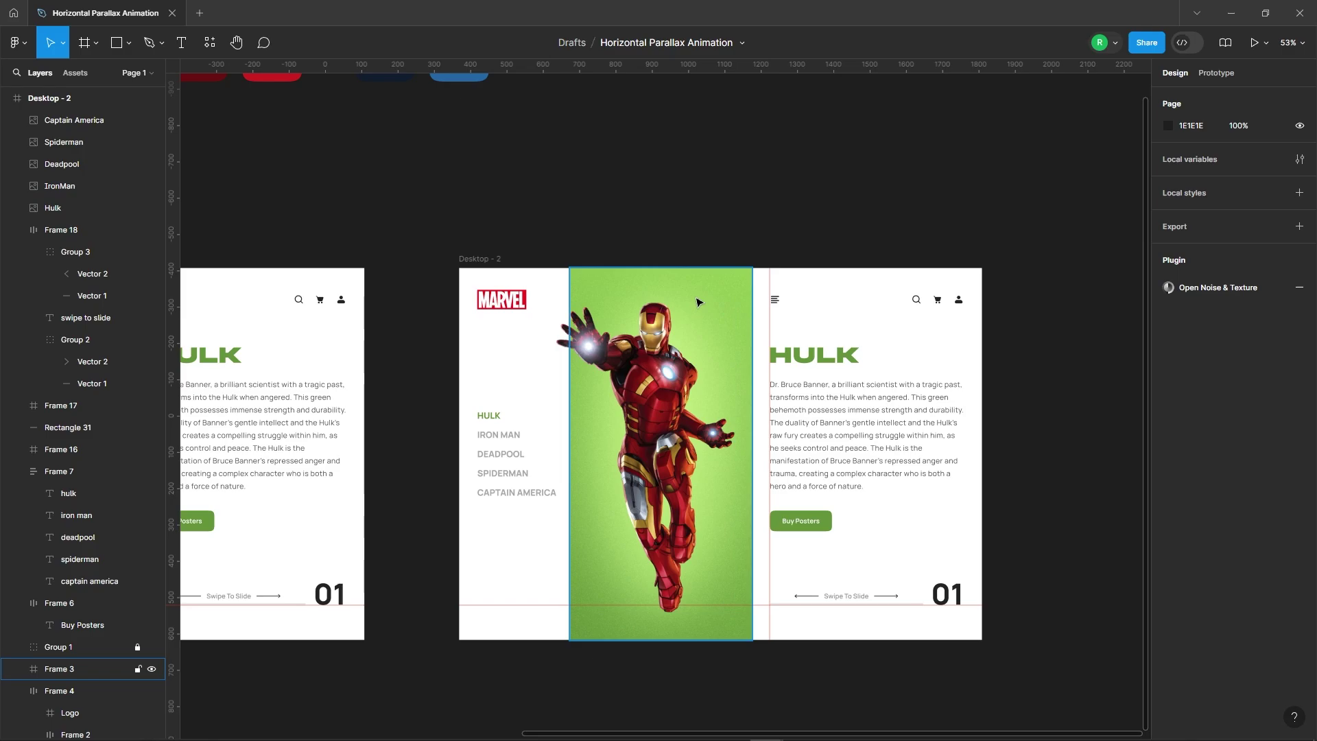
pyautogui.click(58, 668)
pyautogui.scroll(-6, 69, 231)
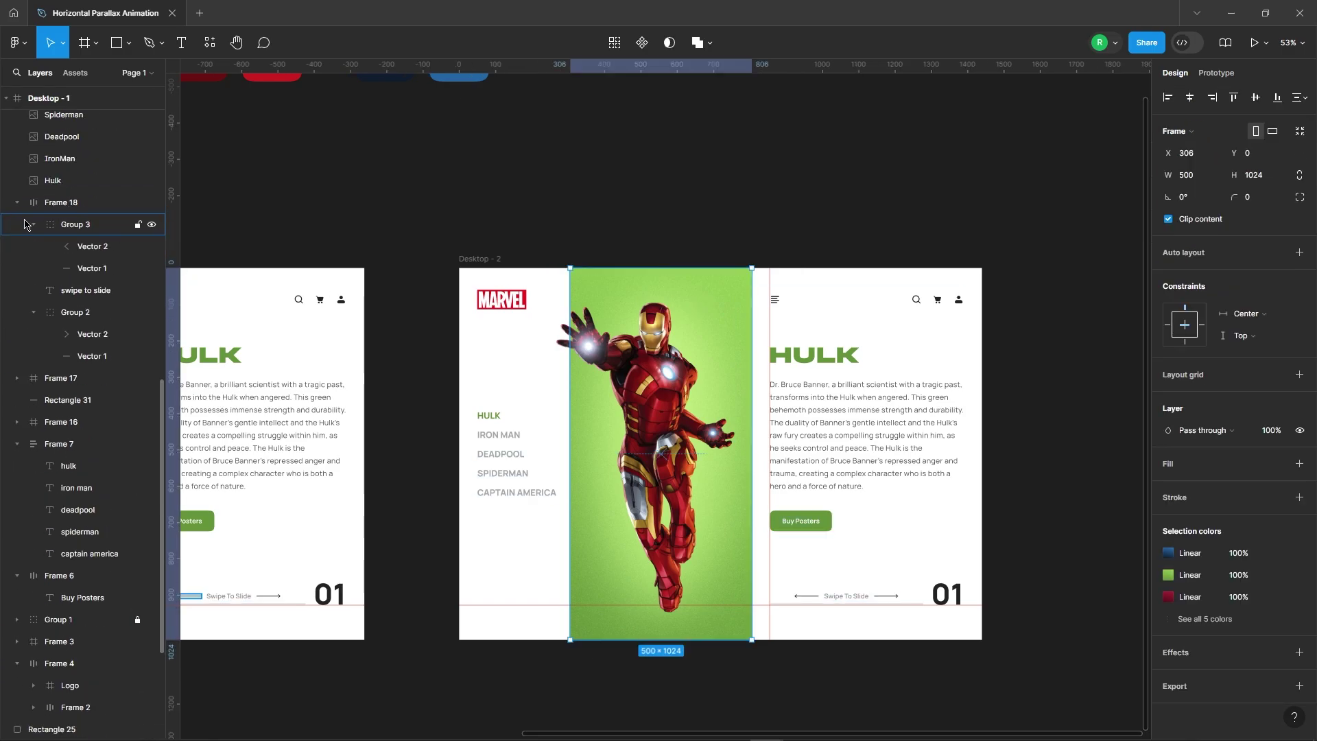
# - Slide the green background rectangle out left and center the red one behind Iron Man
pyautogui.scroll(-2, 48, 228)
pyautogui.click(17, 121)
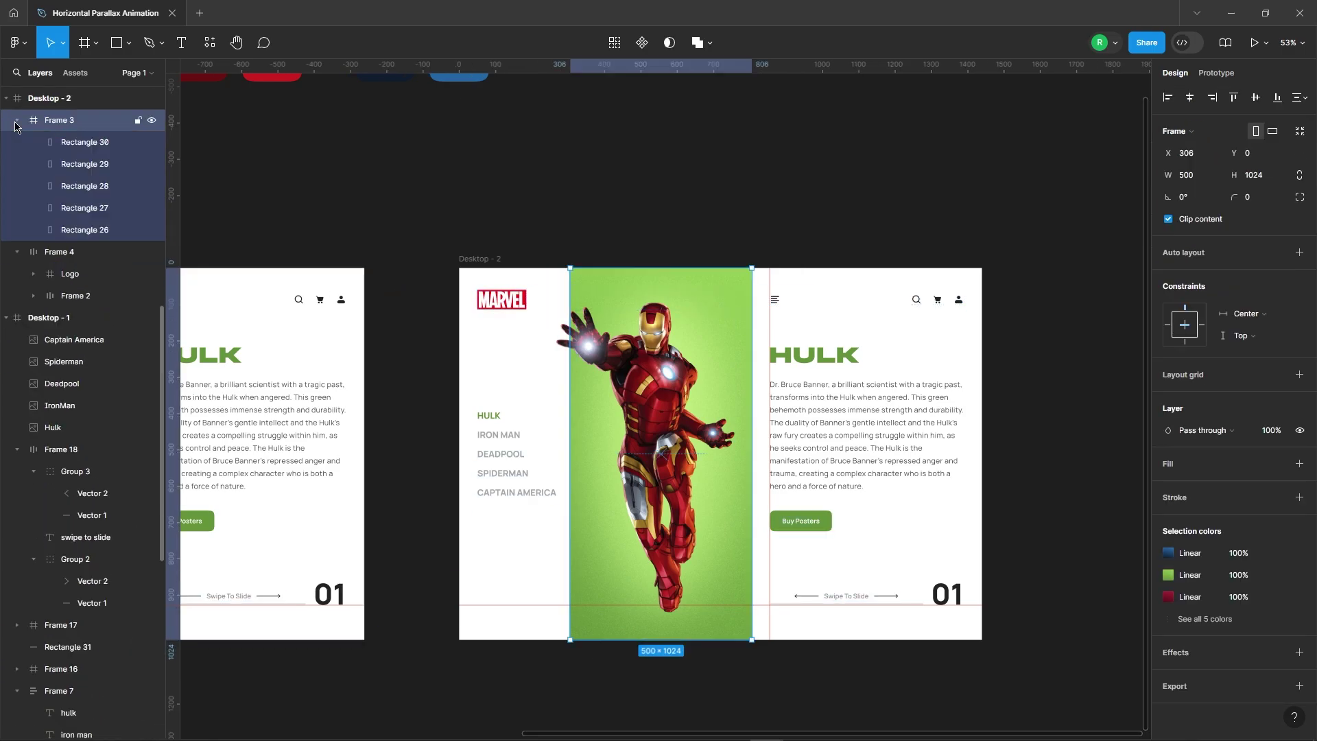
pyautogui.click(104, 231)
pyautogui.moveTo(703, 315); pyautogui.dragTo(700, 315)
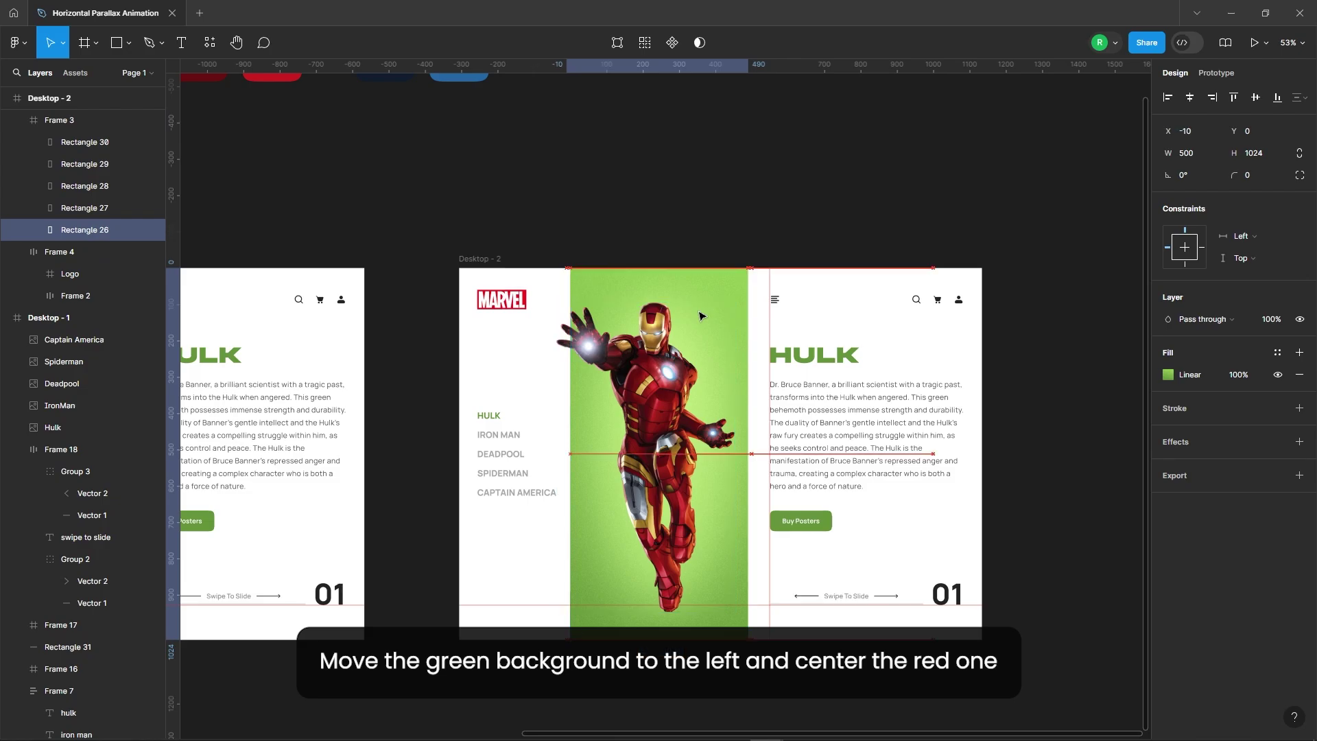
pyautogui.hotkey('shift', 'Left')
pyautogui.hotkey('shift', 'Left')
pyautogui.hotkey('shift', 'Left')
pyautogui.hotkey('shift', 'Left')
pyautogui.hotkey('shift', 'Left')
pyautogui.hotkey('shift', 'Left')
pyautogui.hotkey('shift', 'Left')
pyautogui.hotkey('shift', 'Left')
pyautogui.hotkey('shift', 'Left')
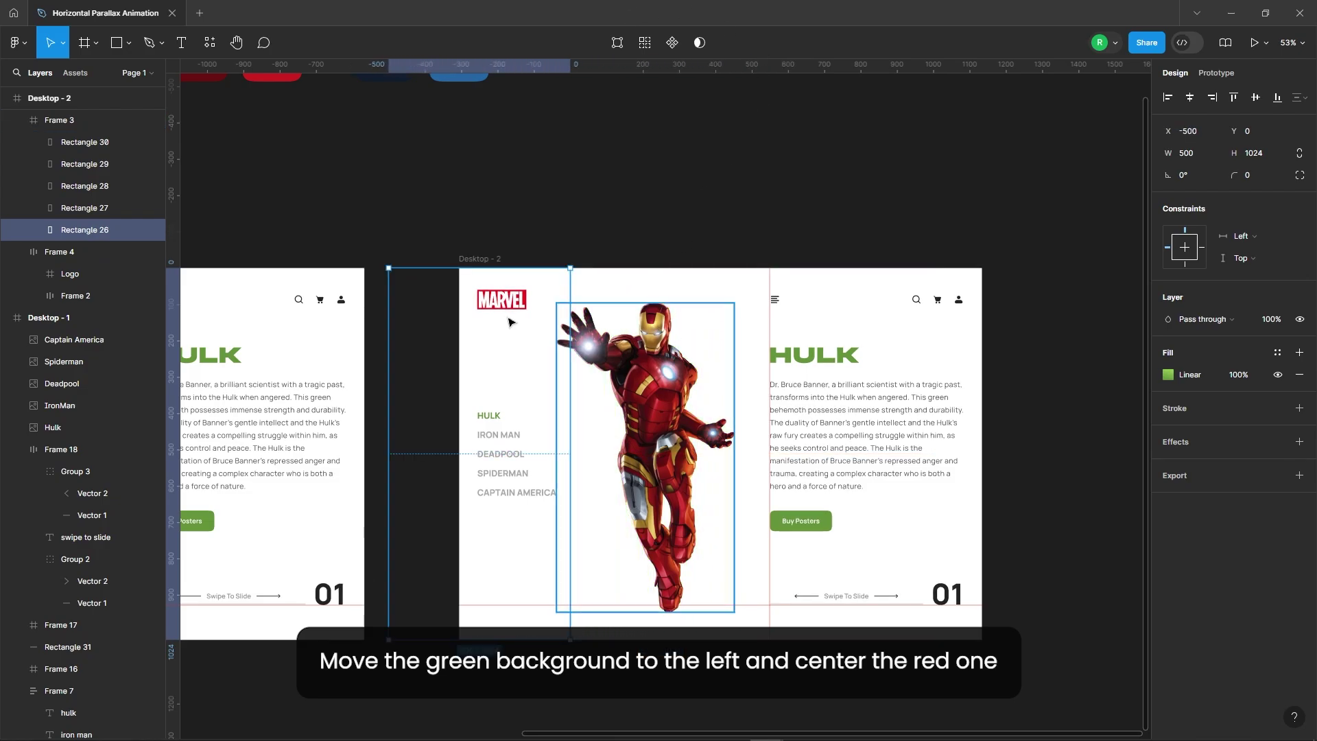
pyautogui.click(91, 210)
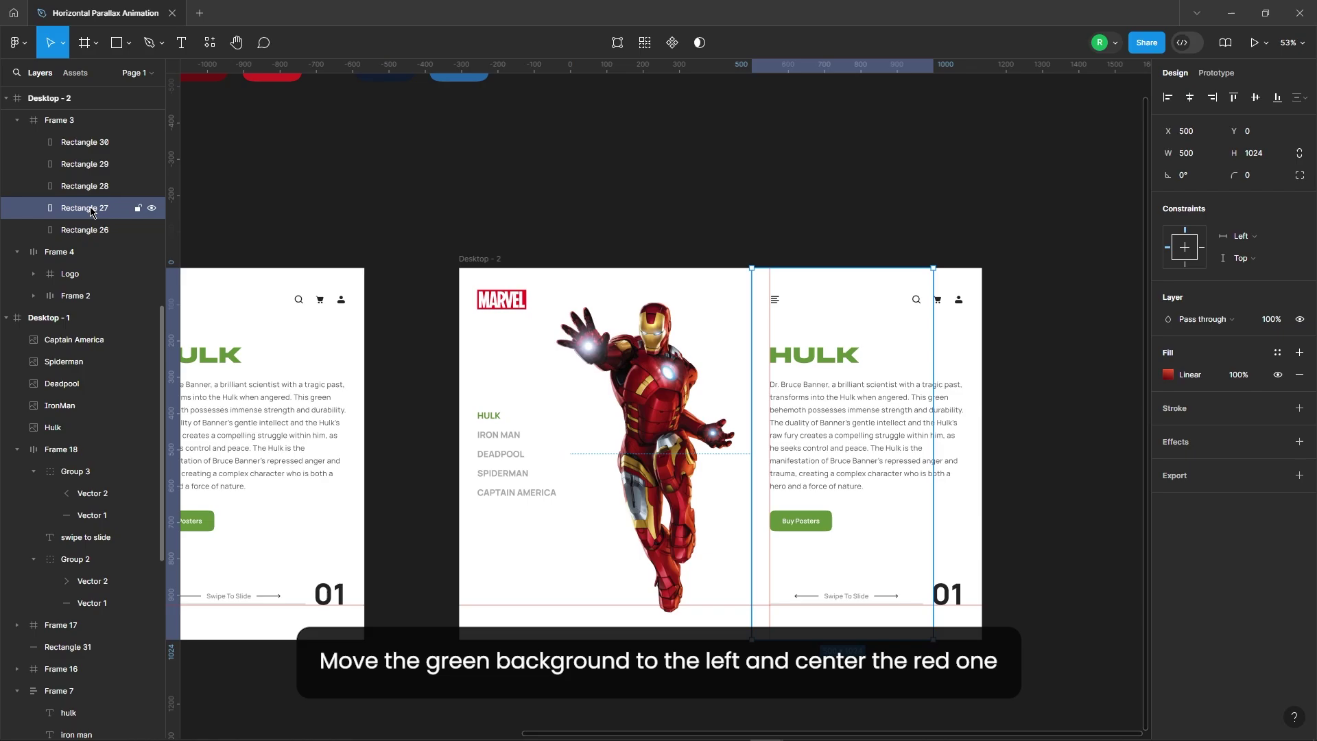
pyautogui.click(1191, 100)
pyautogui.click(712, 198)
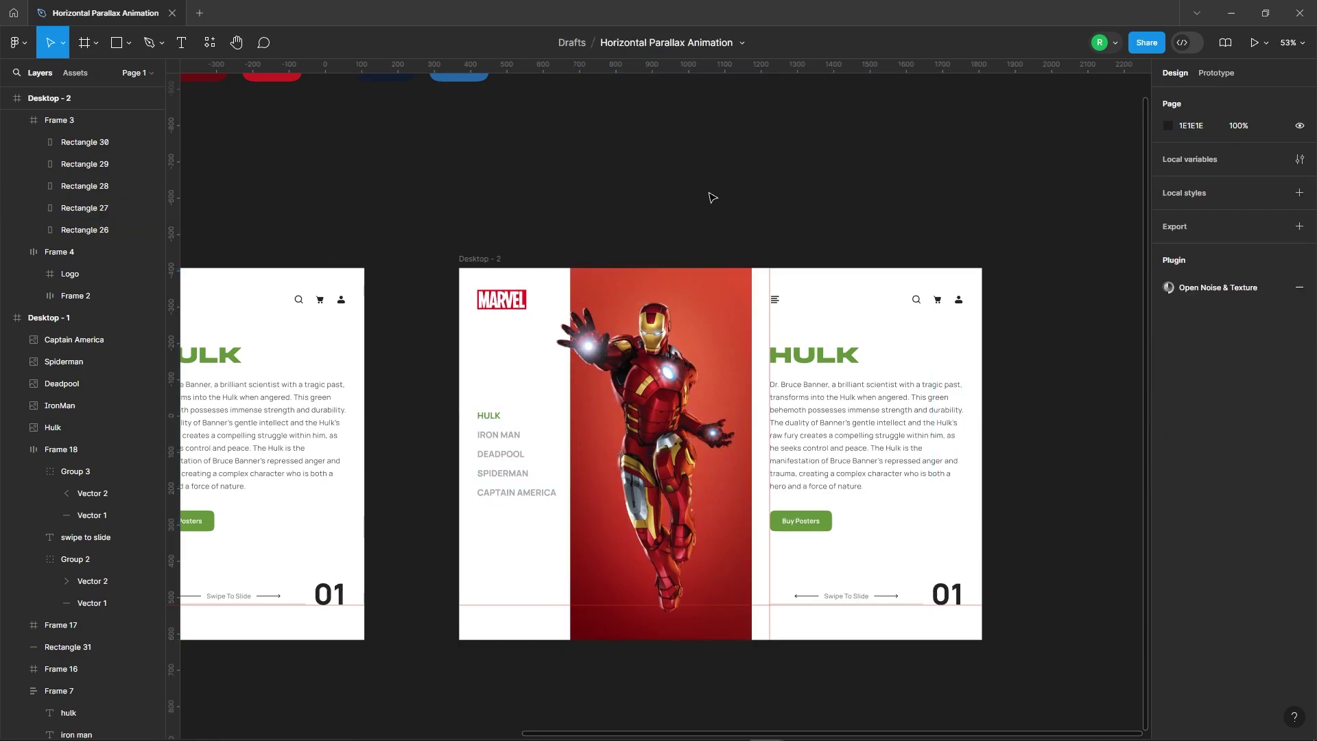
# - Push the HULK text block off the slide and bring in the IRON MAN title and description
pyautogui.click(854, 452)
pyautogui.scroll(3, 39, 154)
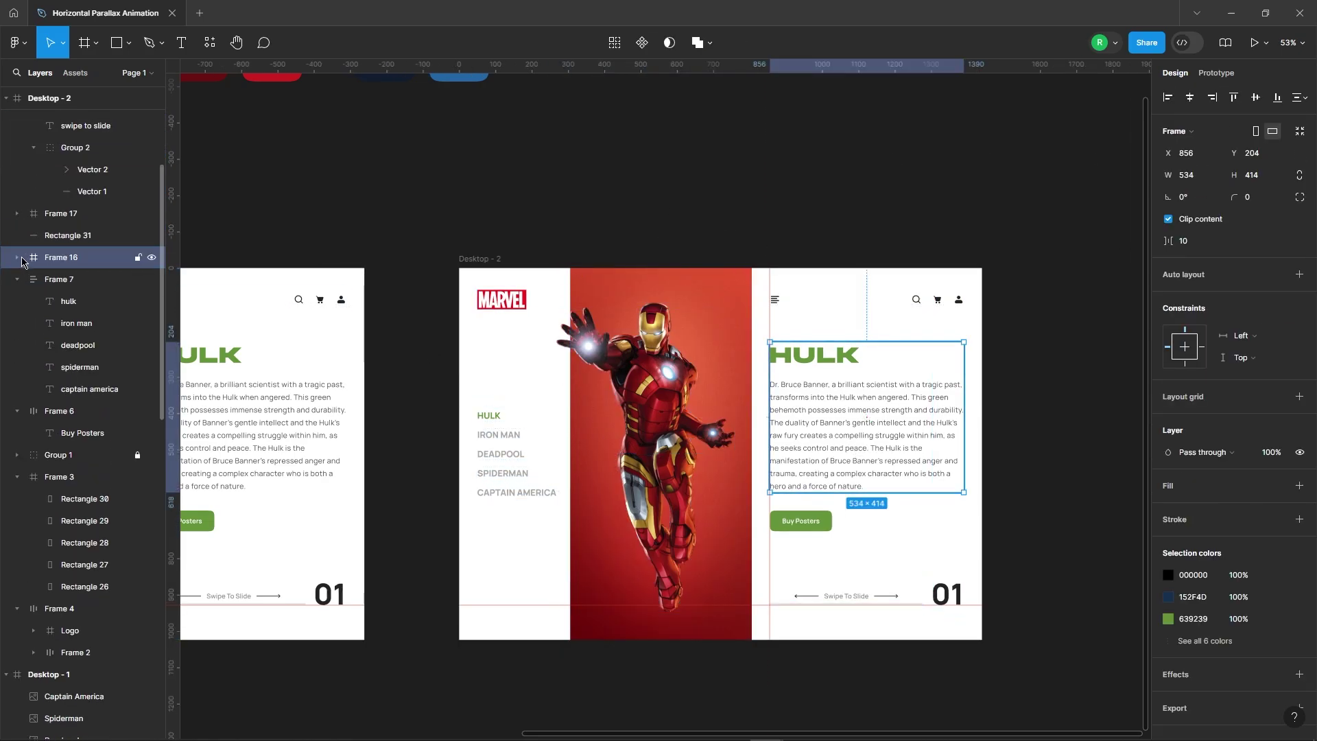
pyautogui.click(18, 257)
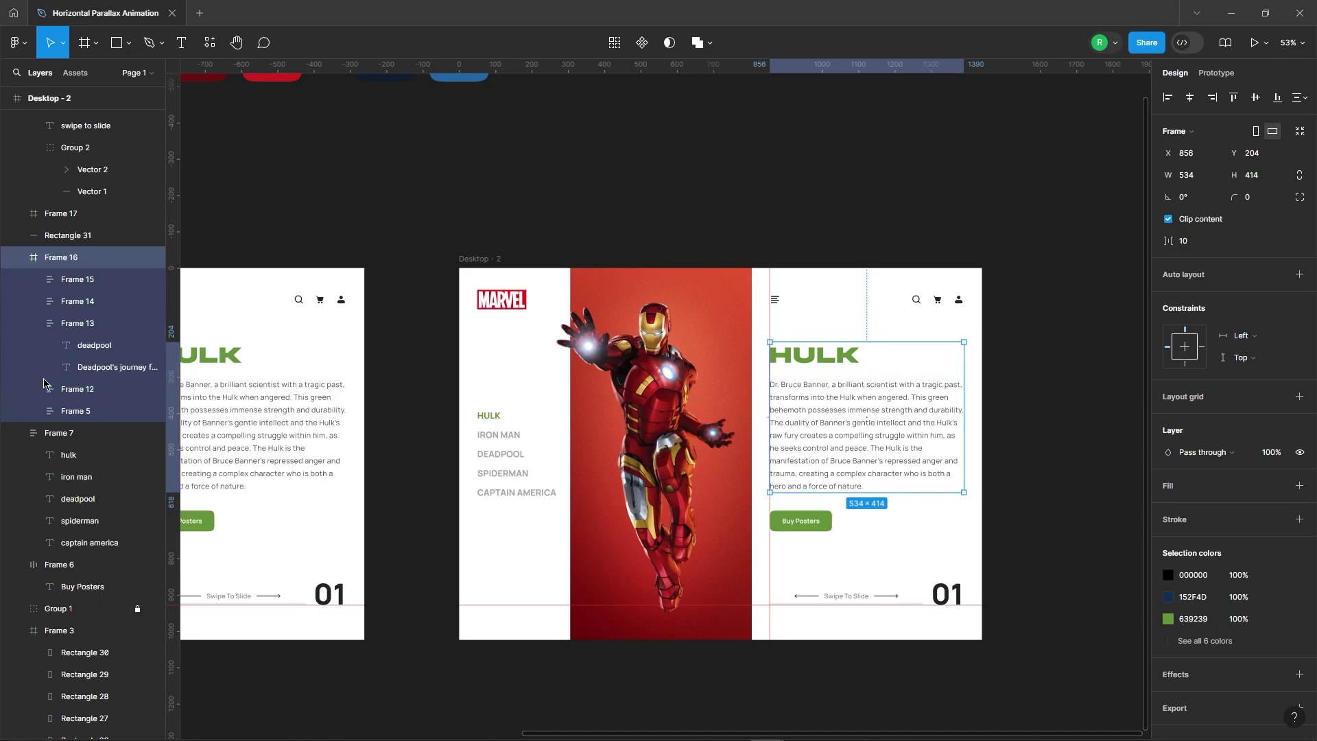
pyautogui.click(76, 400)
pyautogui.click(75, 410)
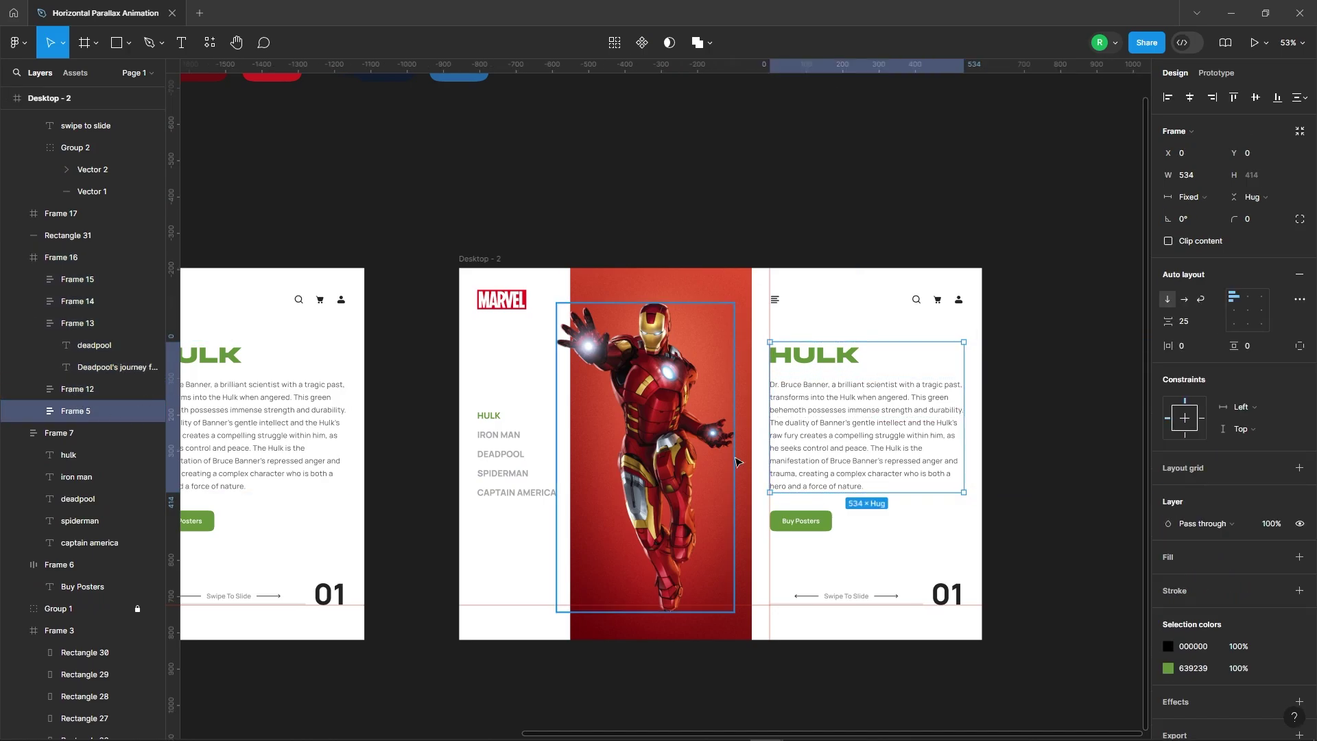
pyautogui.hotkey('shift', 'Left')
pyautogui.hotkey('shift', 'Left')
pyautogui.hotkey('shift', 'Left')
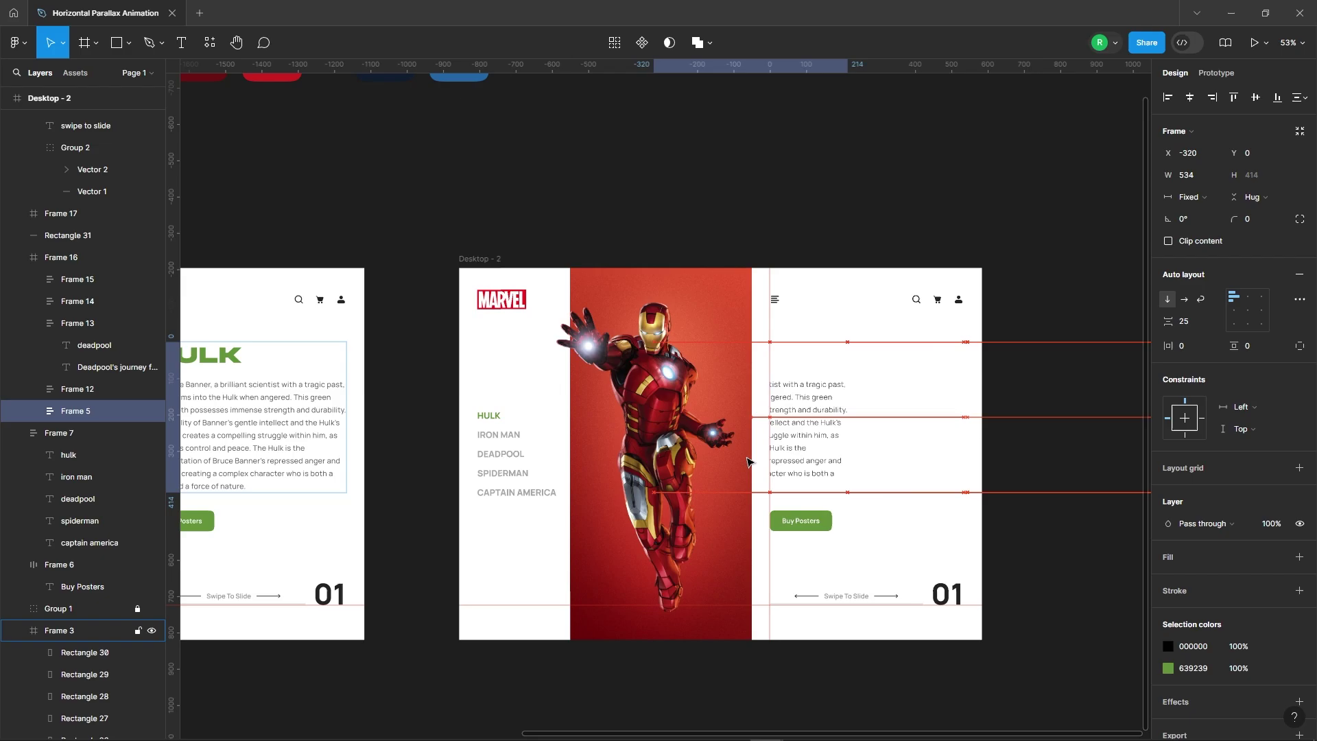
pyautogui.hotkey('shift', 'Tab')
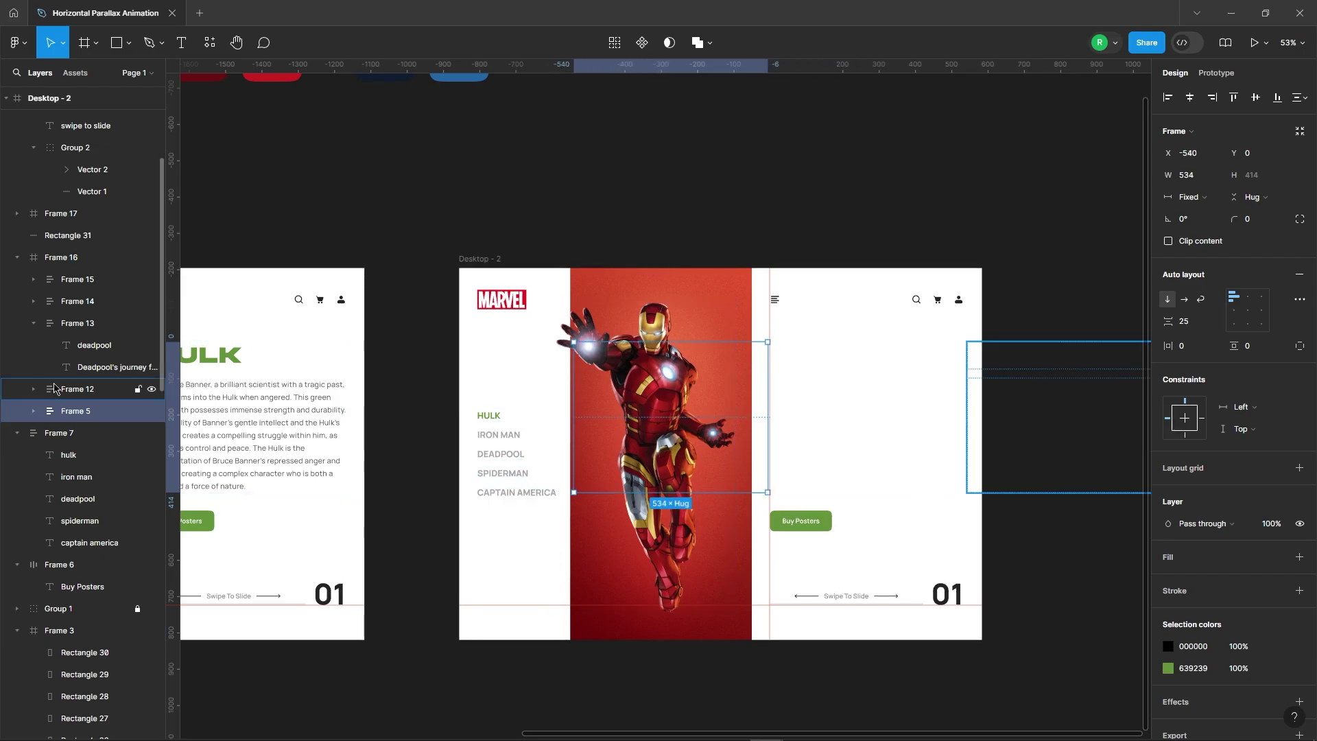
pyautogui.click(1175, 99)
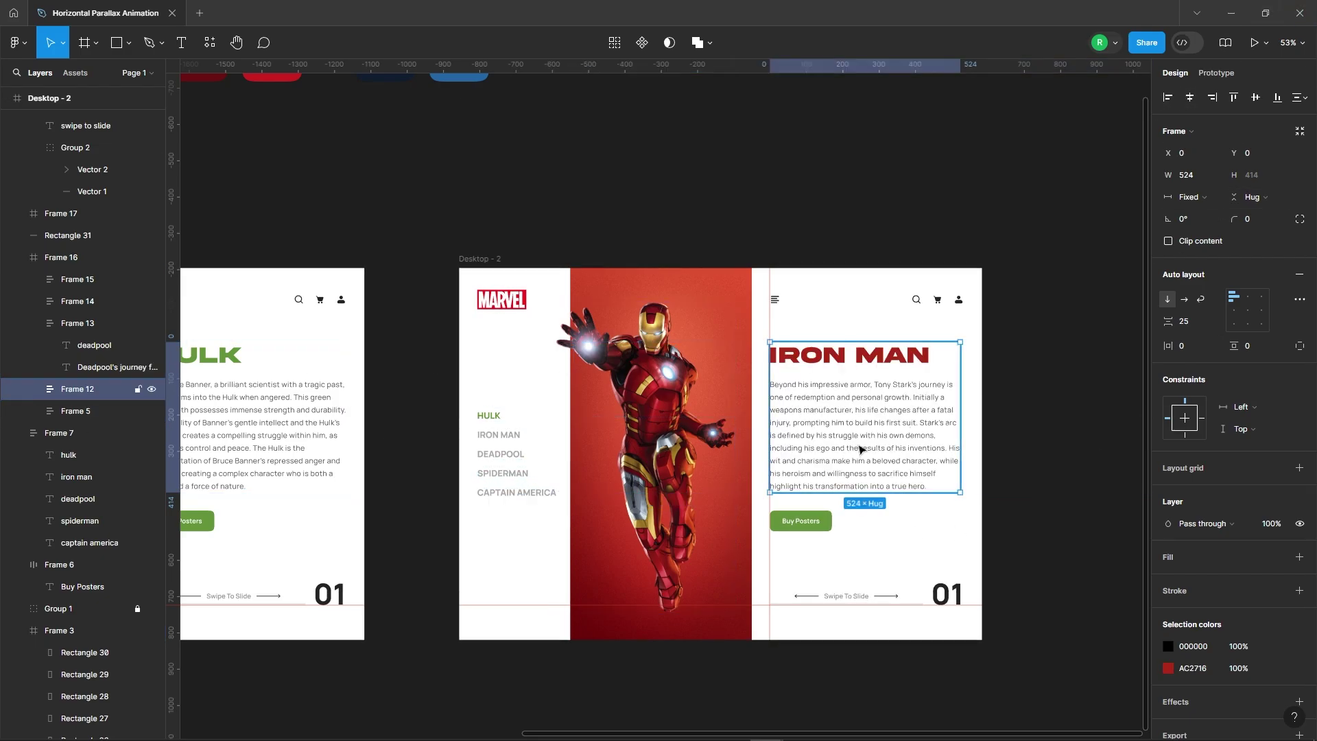
pyautogui.click(1002, 354)
# - Select the slide number layers 05 to 01 in Frame 17 and nudge them down
pyautogui.click(956, 599)
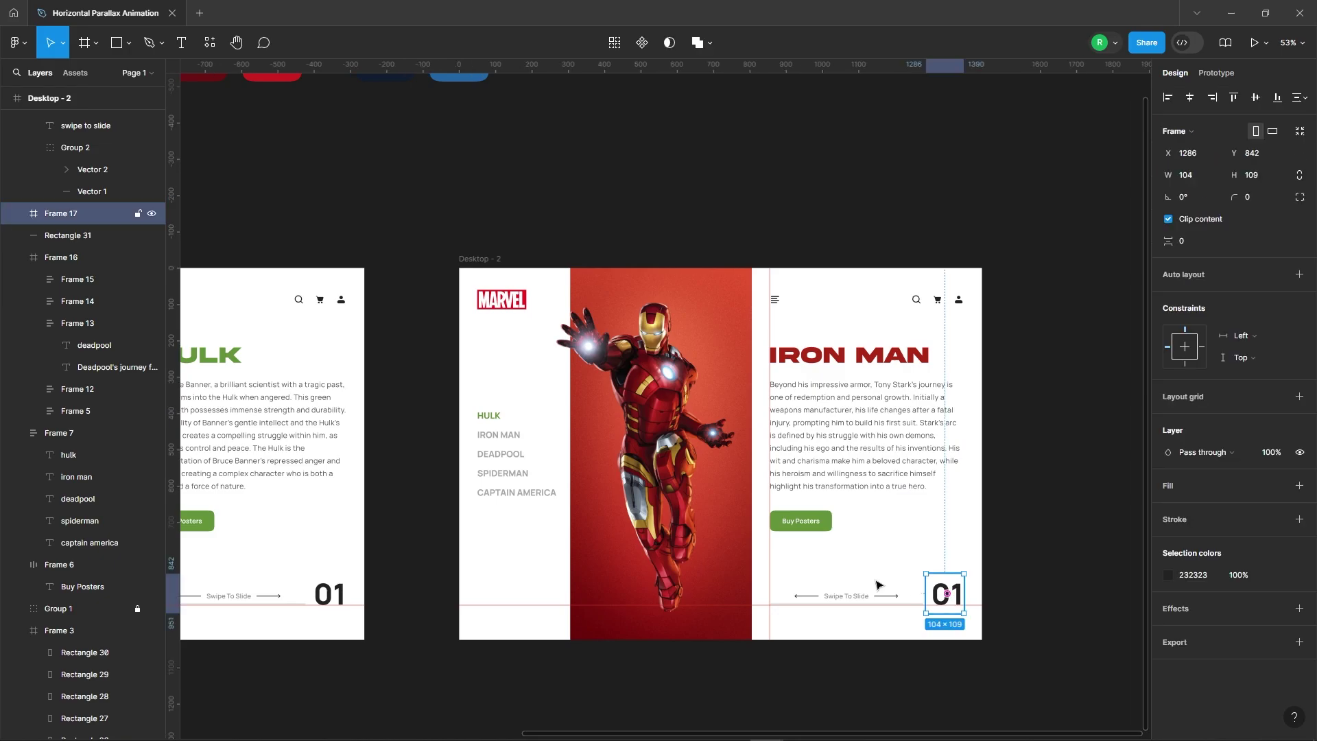
pyautogui.click(17, 214)
pyautogui.click(48, 235)
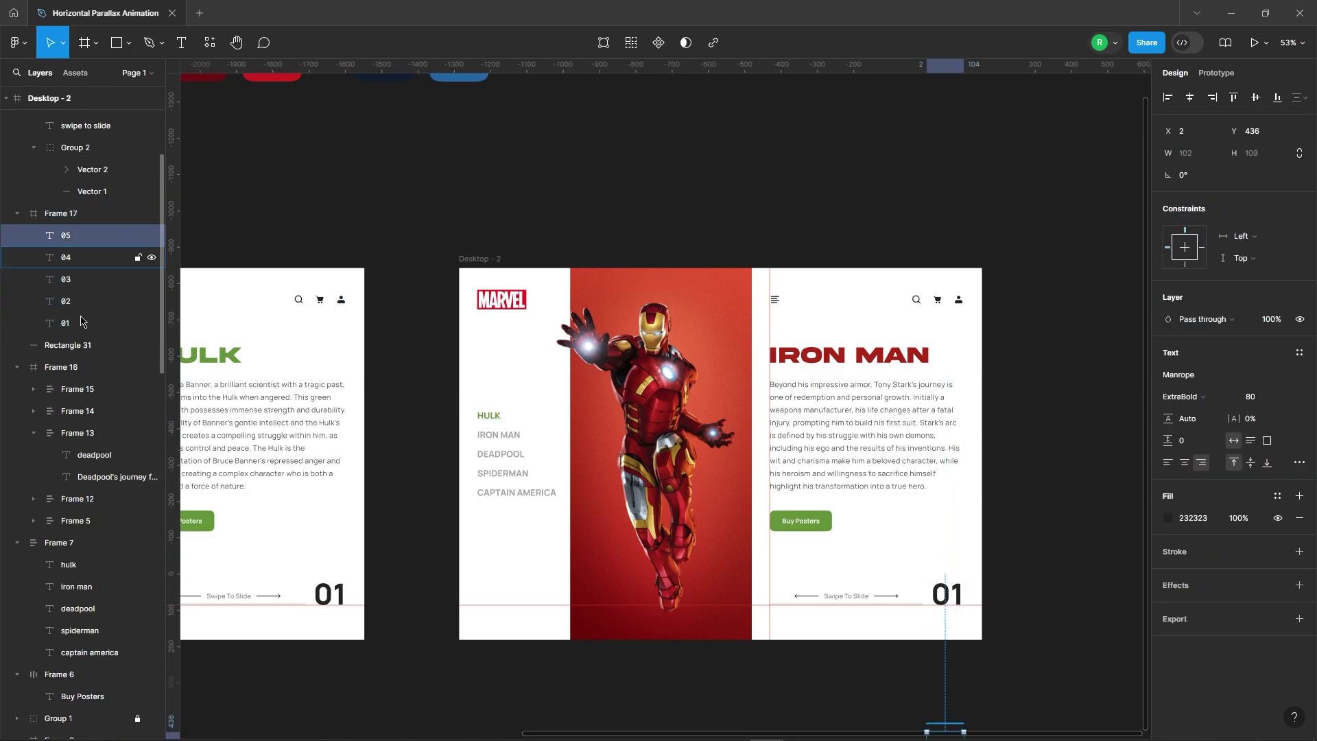
pyautogui.keyDown('shift'); pyautogui.click(83, 323); pyautogui.keyUp('shift')
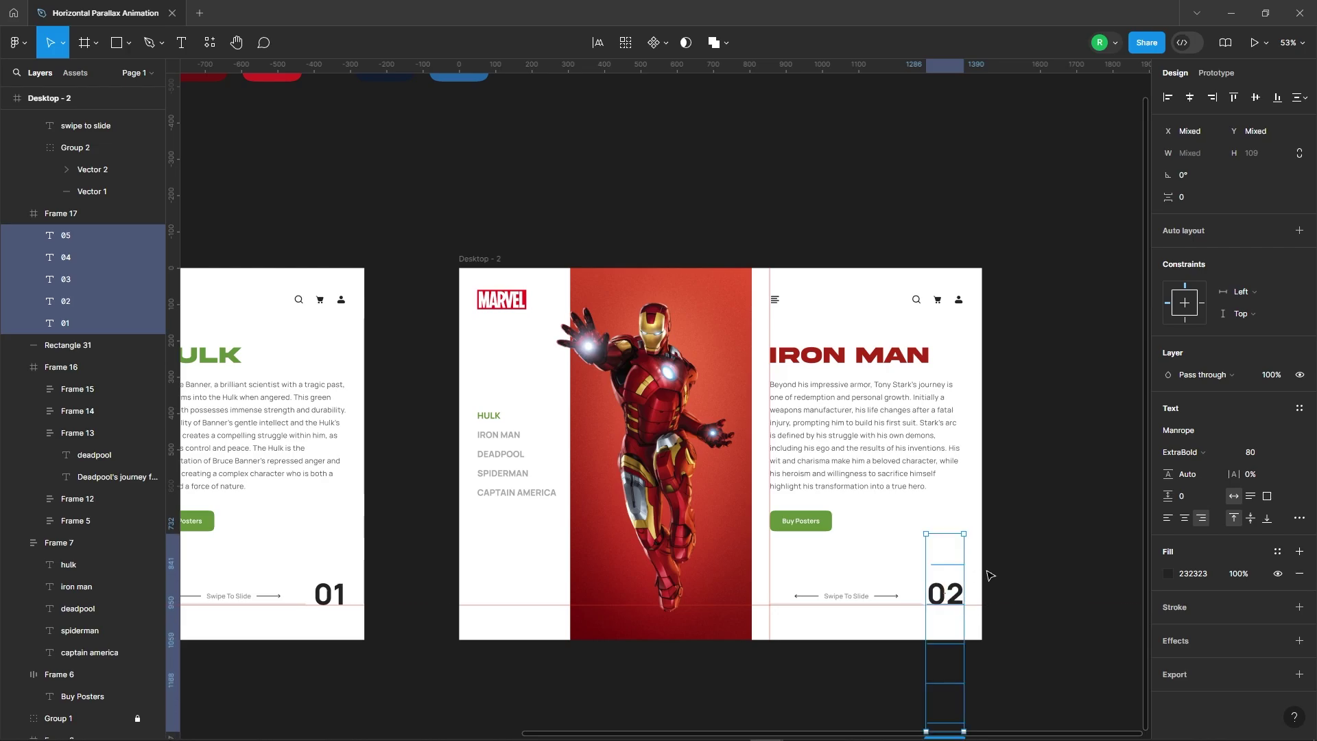
pyautogui.scroll(5, 974, 583)
pyautogui.scroll(5, 885, 565)
pyautogui.scroll(2, 849, 552)
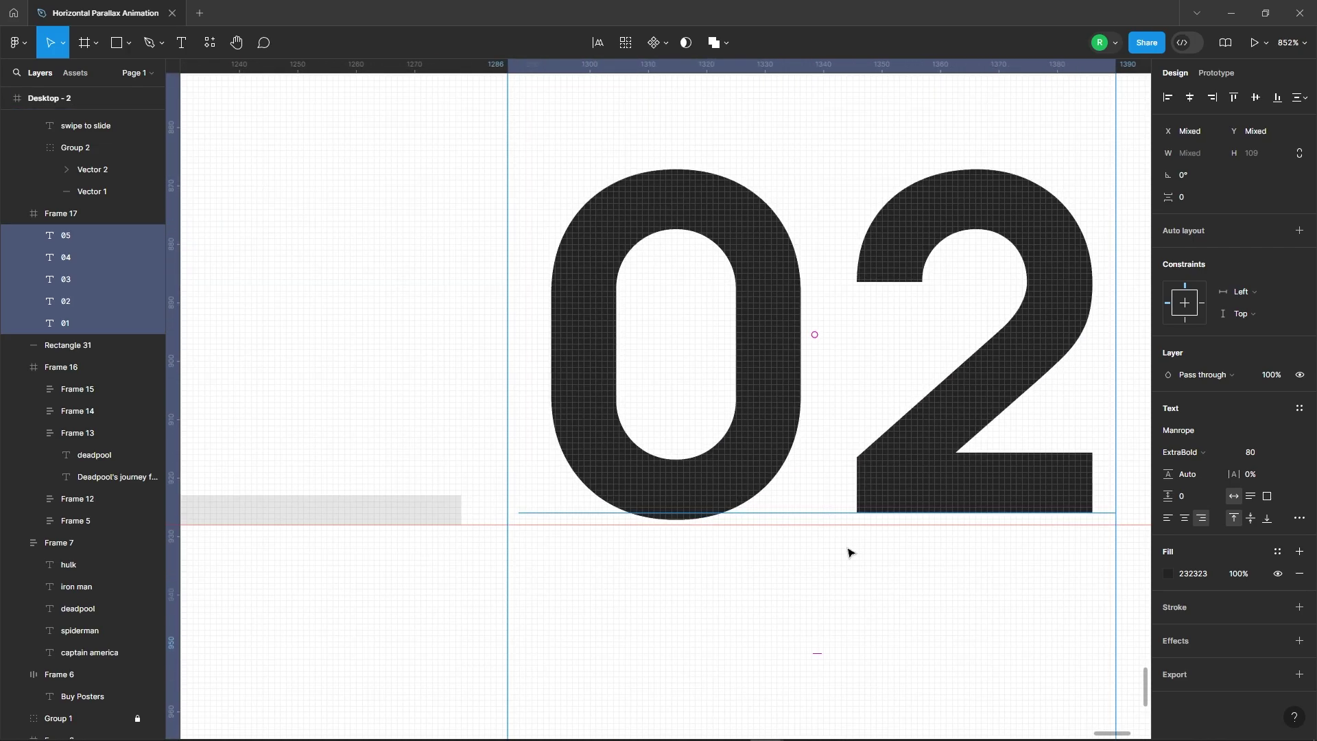
pyautogui.press('Down')
pyautogui.scroll(-5, 731, 376)
pyautogui.scroll(-3, 786, 461)
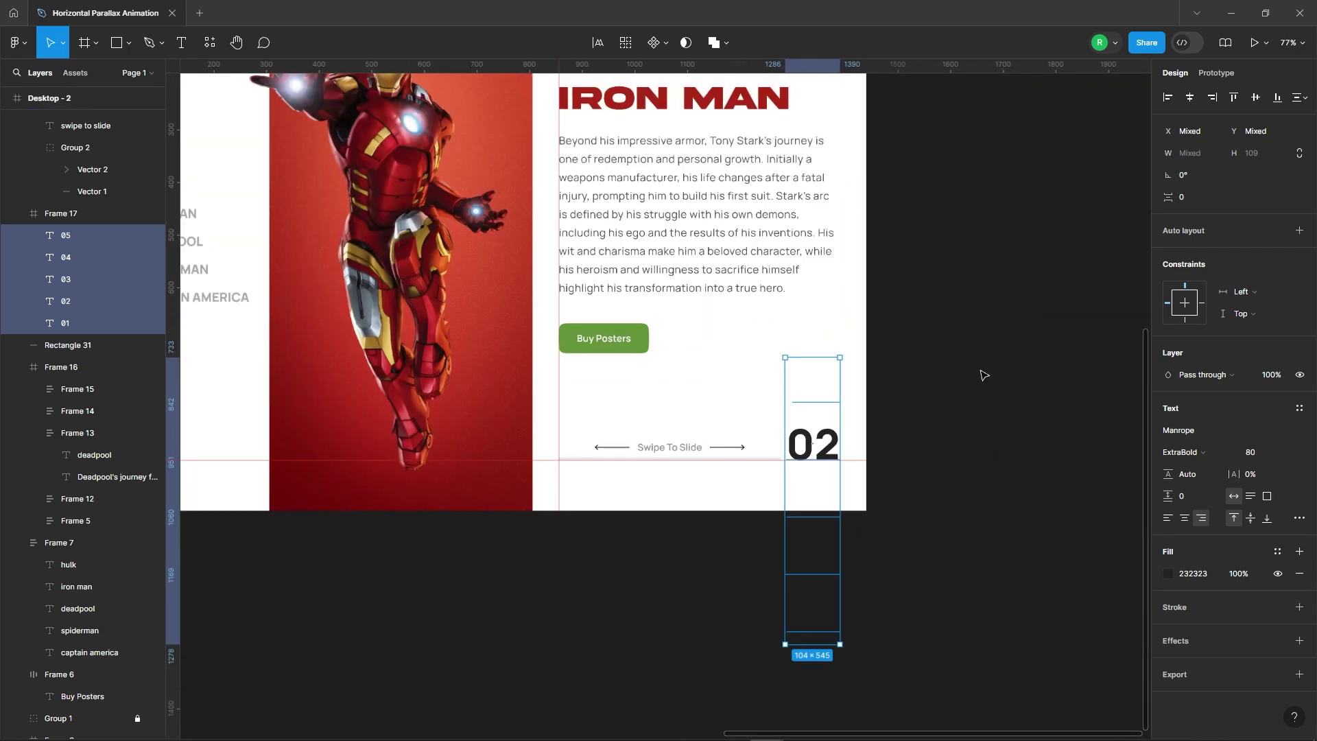
pyautogui.click(953, 384)
pyautogui.scroll(-1, 941, 391)
# - Fill the Buy Posters button with the slide's red AC2716, sampled from the canvas
pyautogui.click(636, 467)
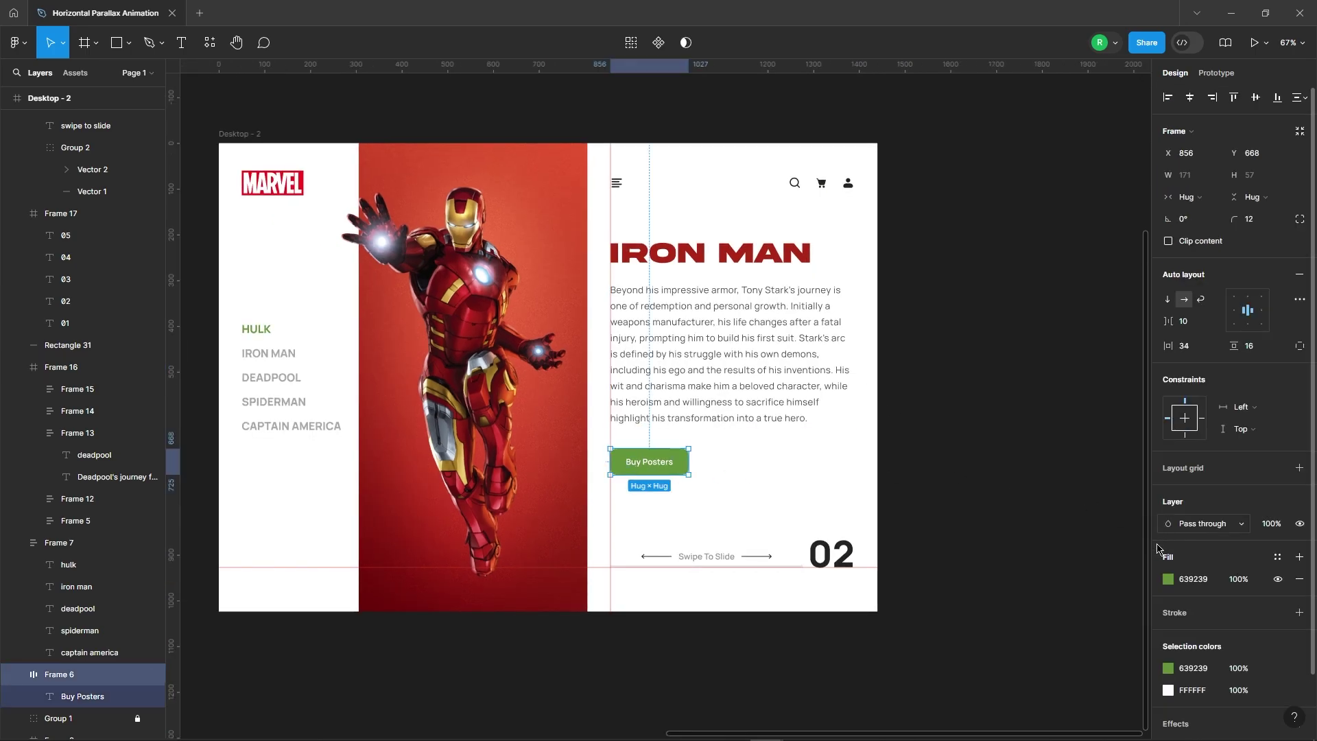
pyautogui.click(1168, 579)
pyautogui.click(1005, 575)
pyautogui.scroll(2, 810, 235)
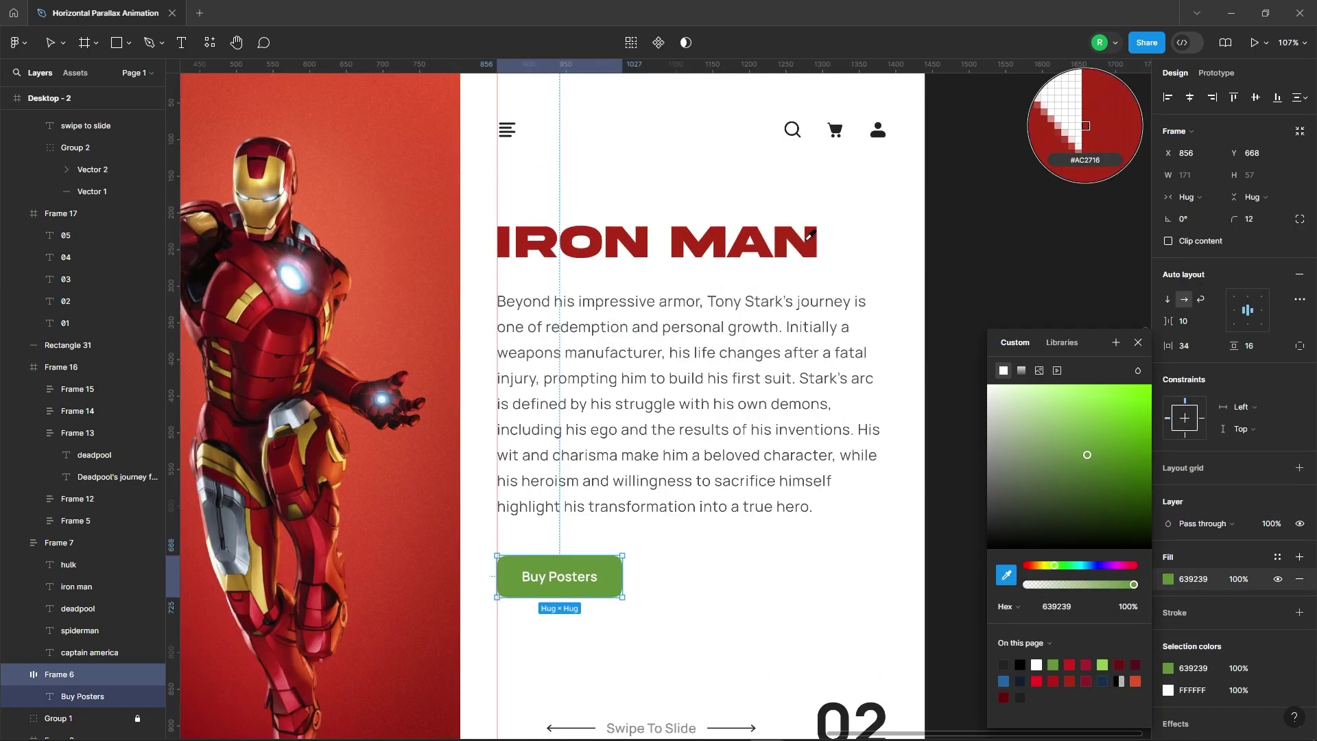
pyautogui.click(807, 251)
pyautogui.scroll(-3, 807, 251)
pyautogui.click(1040, 226)
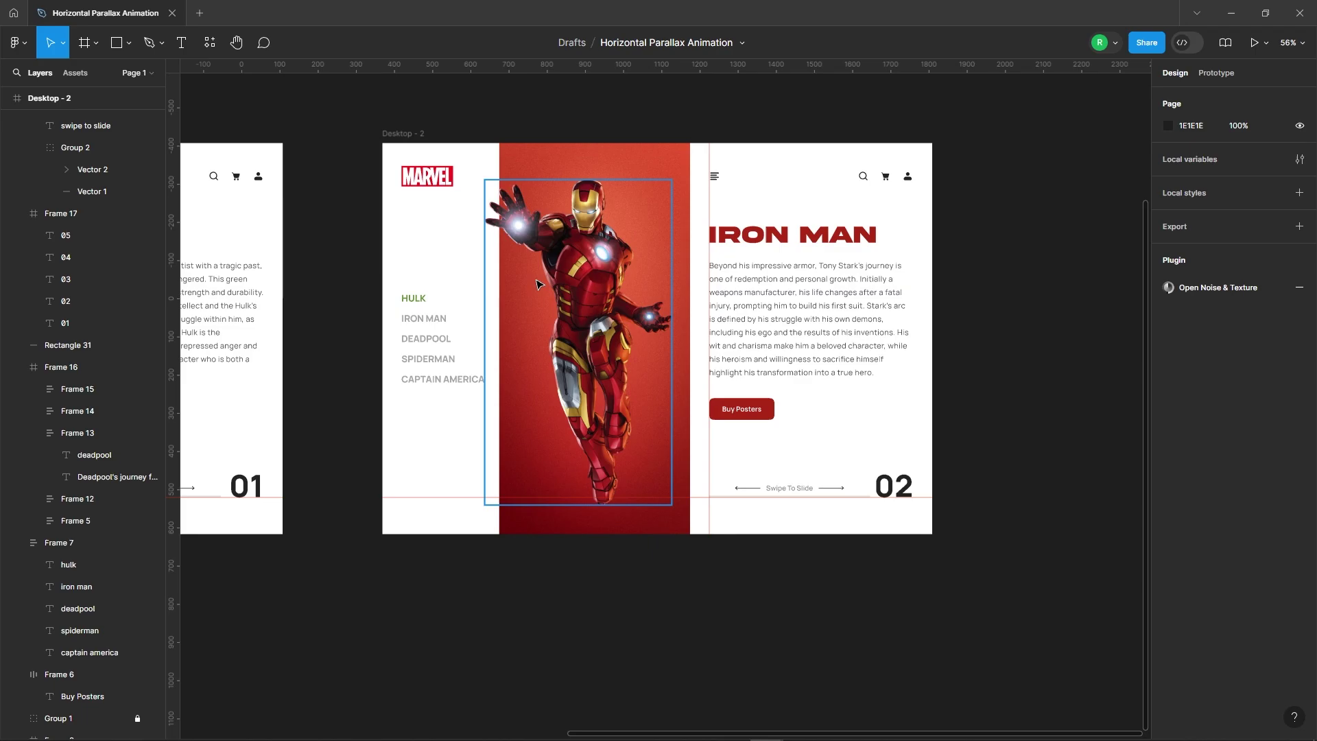
pyautogui.scroll(2, 356, 340)
# - Colour the IRON MAN menu entry red with the eyedropper
pyautogui.doubleClick(356, 341)
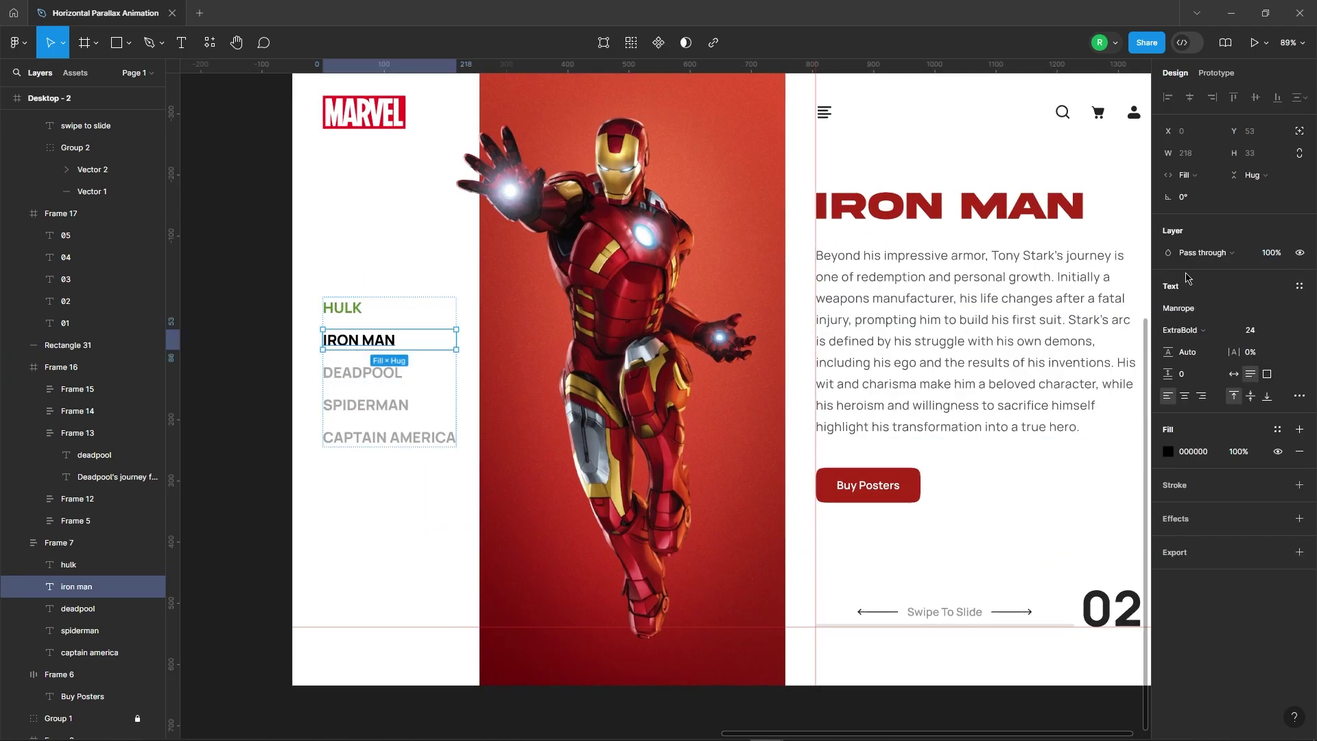
pyautogui.click(1168, 452)
pyautogui.click(1006, 575)
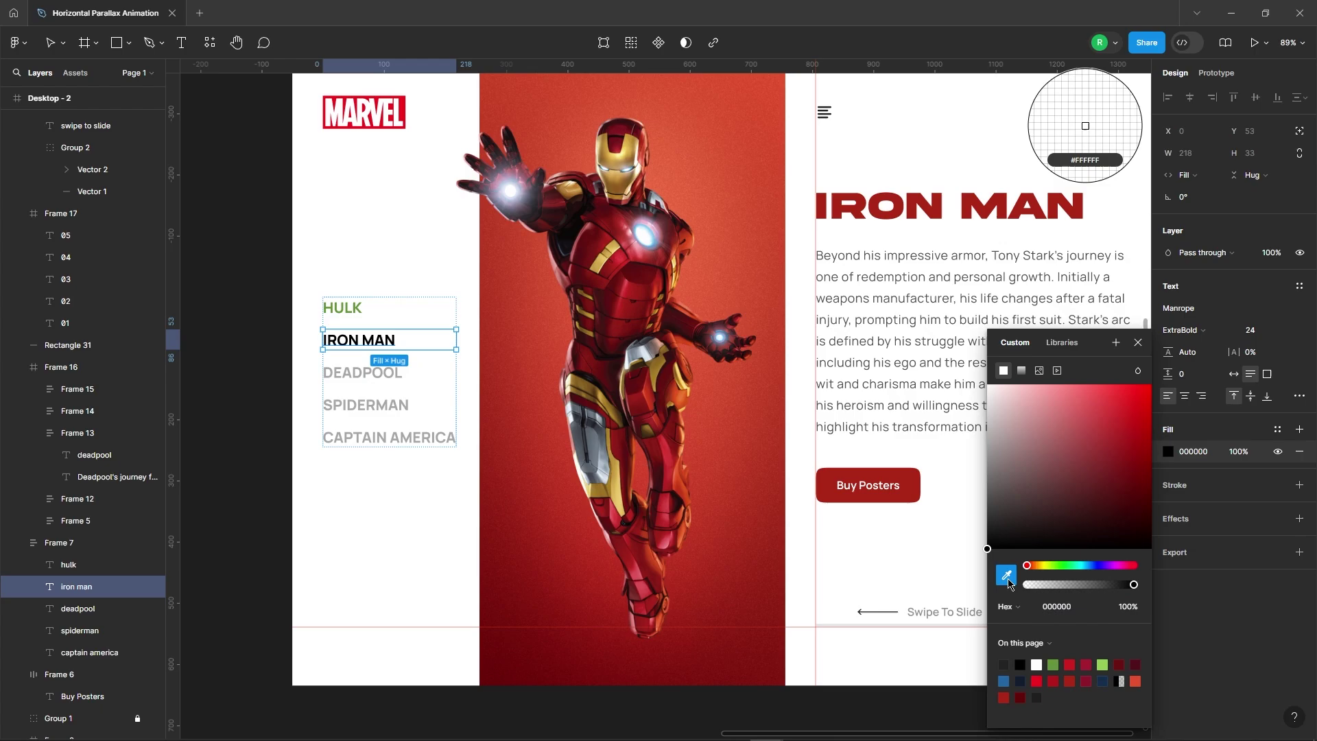
pyautogui.click(918, 480)
# - Give the HULK menu entry the dark grey of the 02 number
pyautogui.click(350, 310)
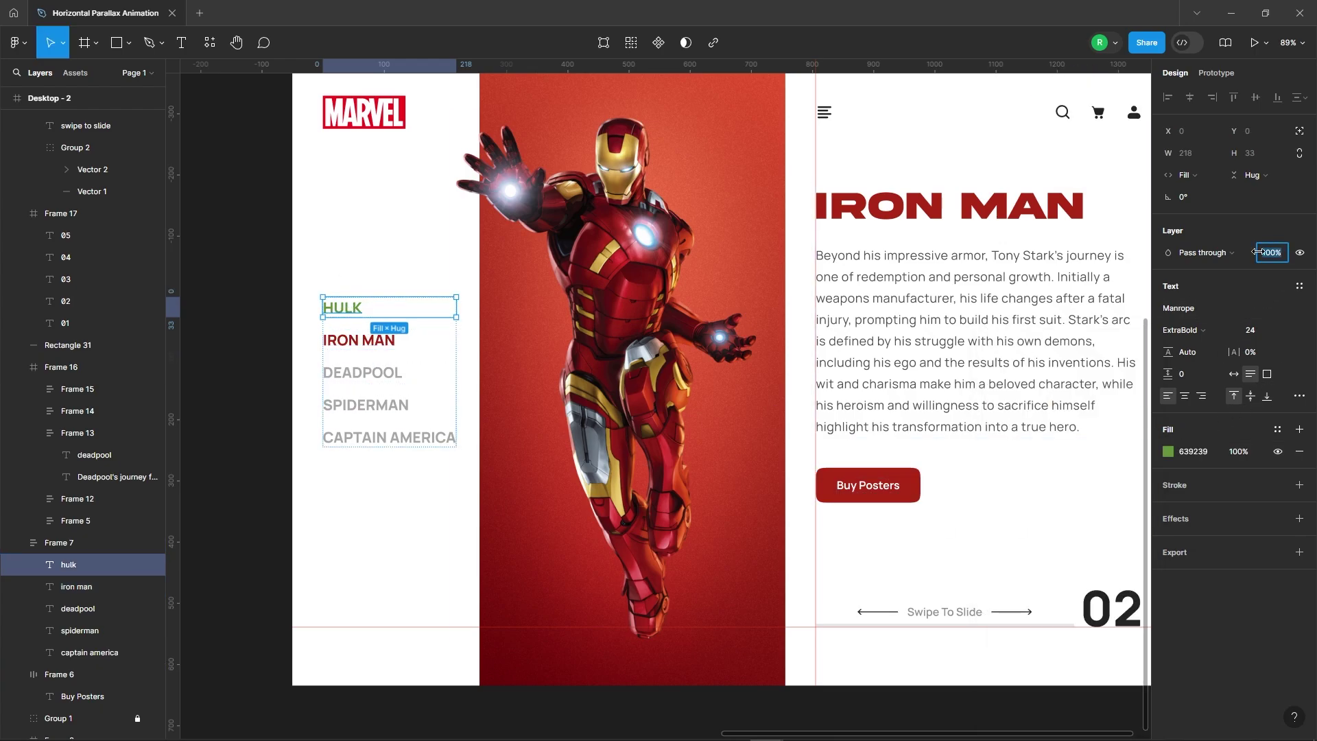
pyautogui.click(1272, 252)
pyautogui.write('35')
pyautogui.click(1168, 451)
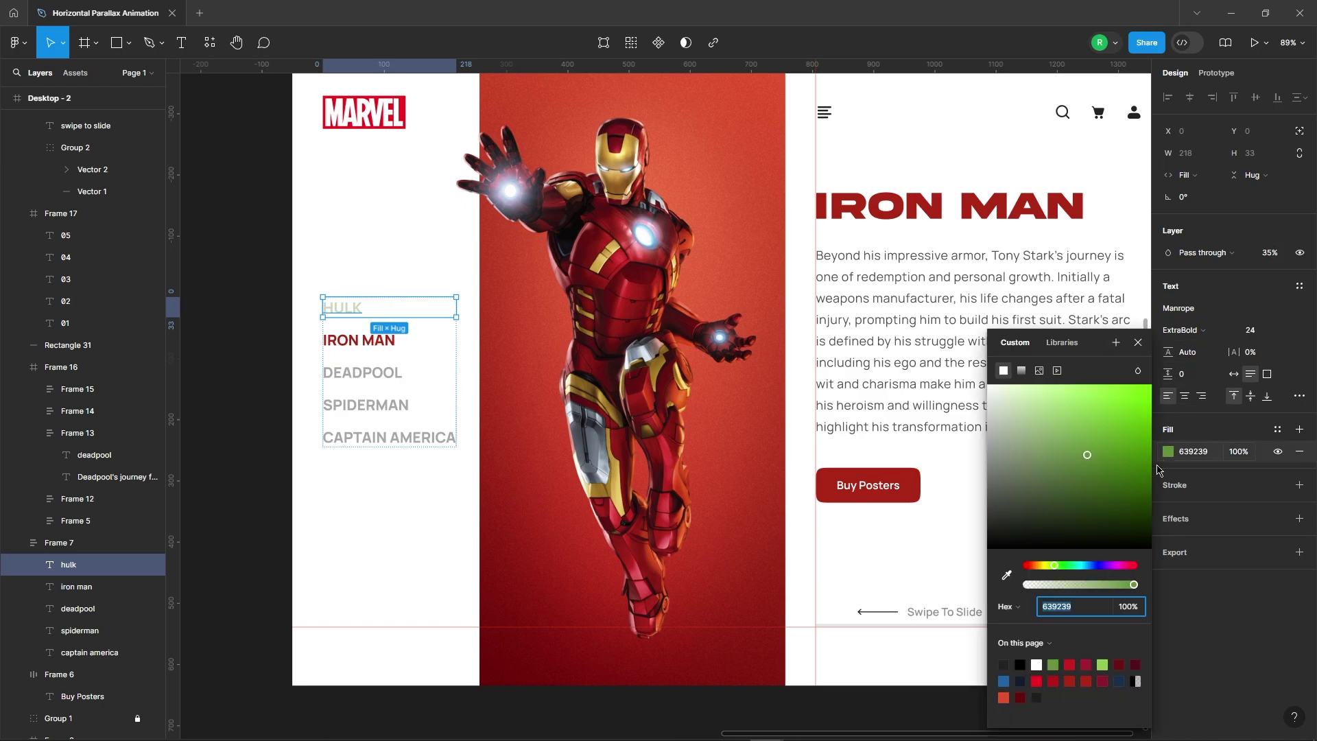
pyautogui.click(1007, 576)
pyautogui.scroll(2, 758, 435)
pyautogui.scroll(2, 852, 529)
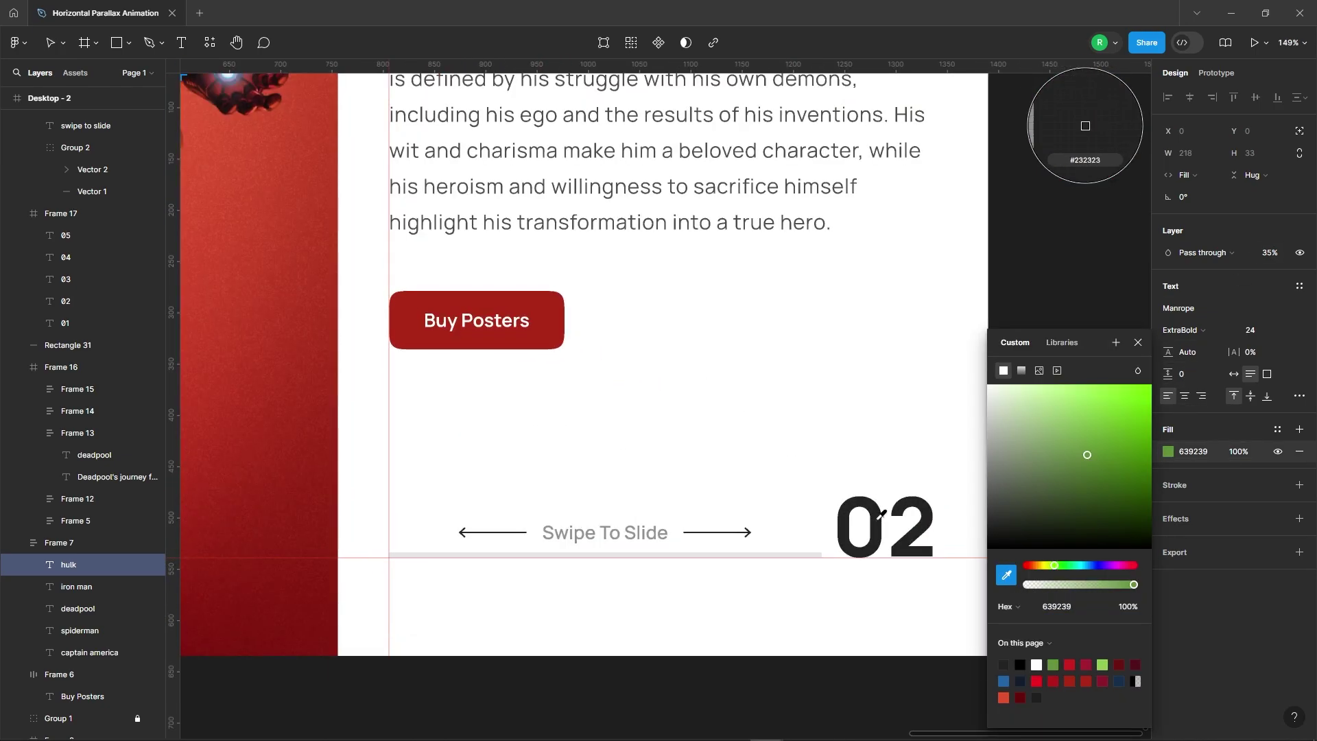
pyautogui.click(852, 529)
pyautogui.scroll(-5, 845, 396)
pyautogui.press('Escape')
pyautogui.press('Escape')
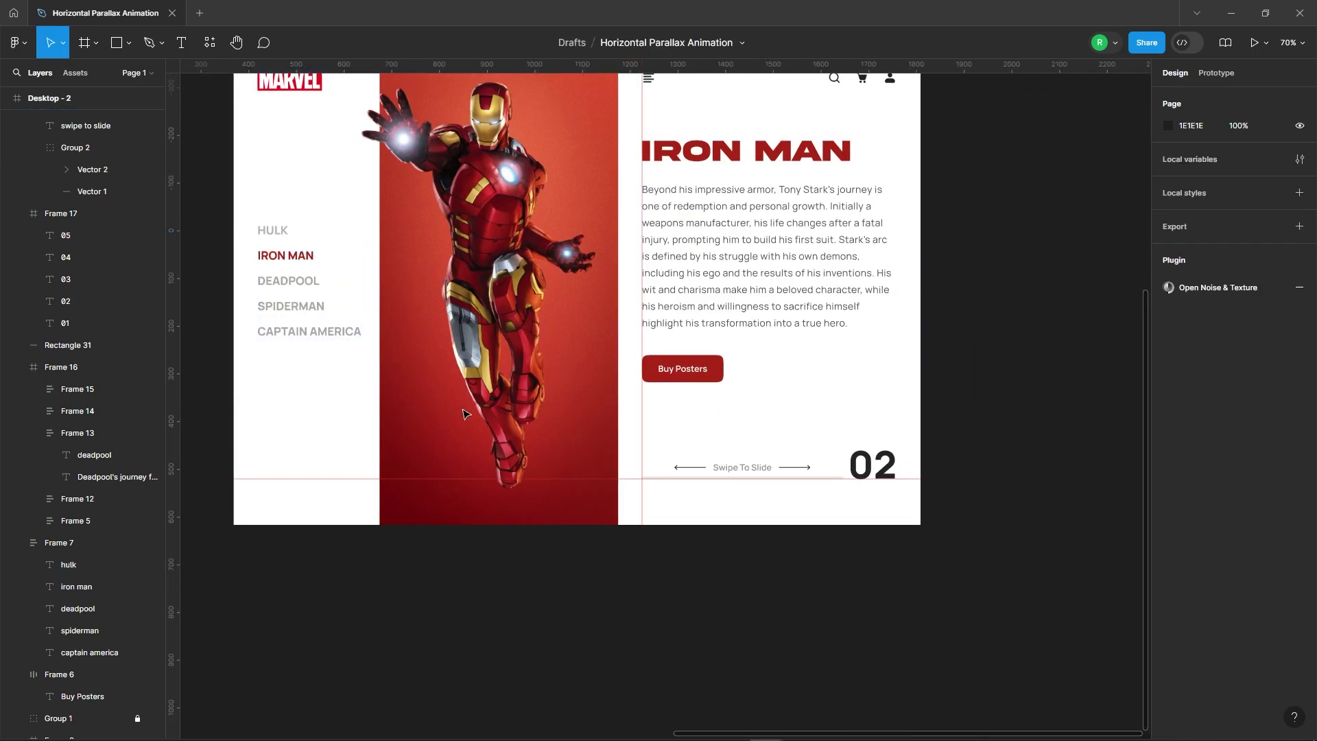
pyautogui.scroll(1, 966, 371)
pyautogui.scroll(-3, 816, 425)
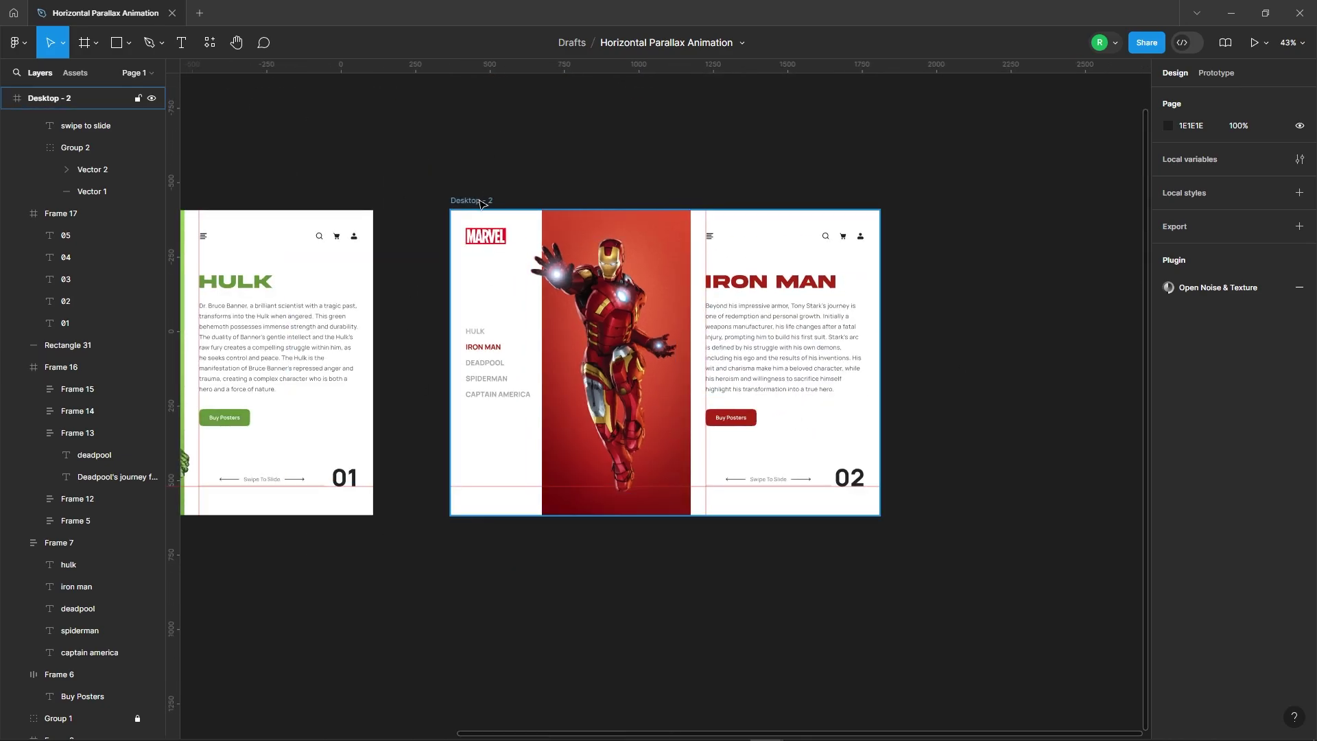
# - Duplicate Desktop - 2 as a new Desktop - 3 frame beside it
pyautogui.click(470, 200)
pyautogui.scroll(-2, 343, 338)
pyautogui.moveTo(438, 241); pyautogui.dragTo(741, 244)
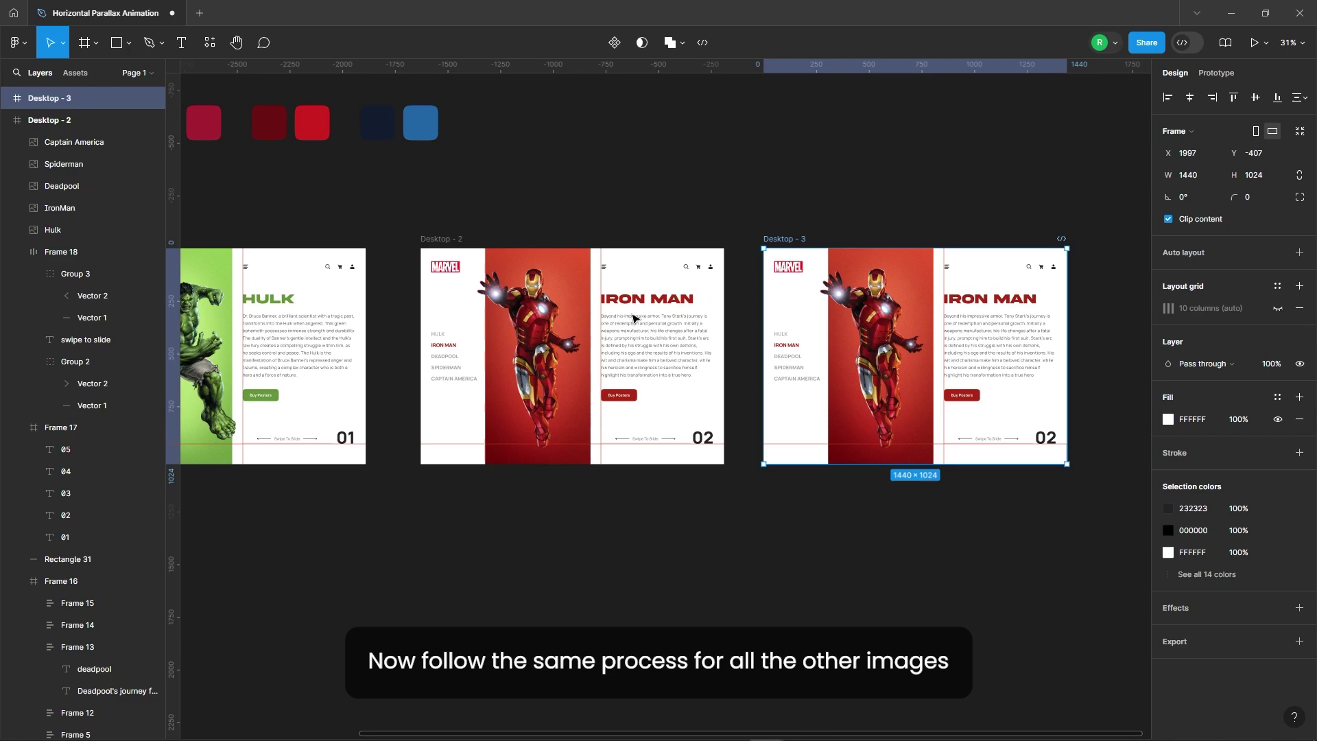
pyautogui.scroll(2, 711, 369)
# - Swap the IronMan image out for the Deadpool image on the panel
pyautogui.click(712, 369)
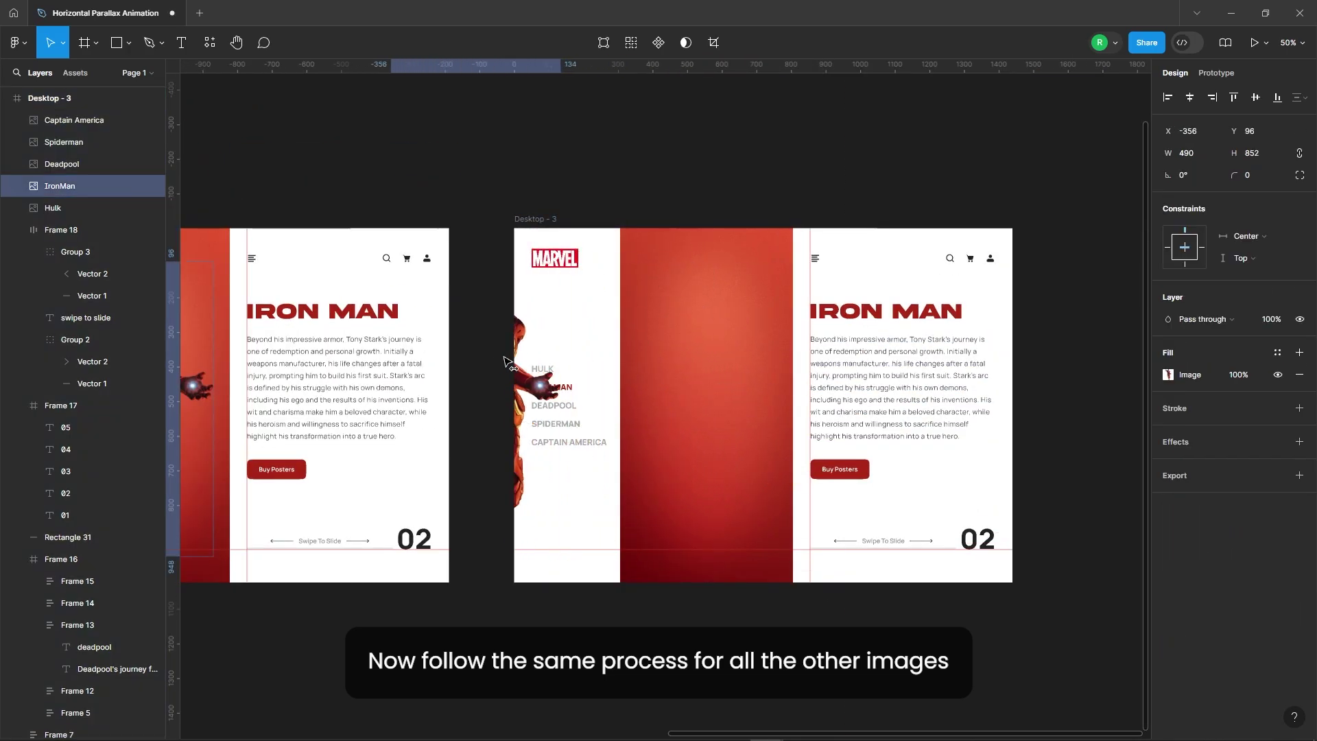
pyautogui.moveTo(712, 369); pyautogui.dragTo(447, 369)
pyautogui.press('Tab')
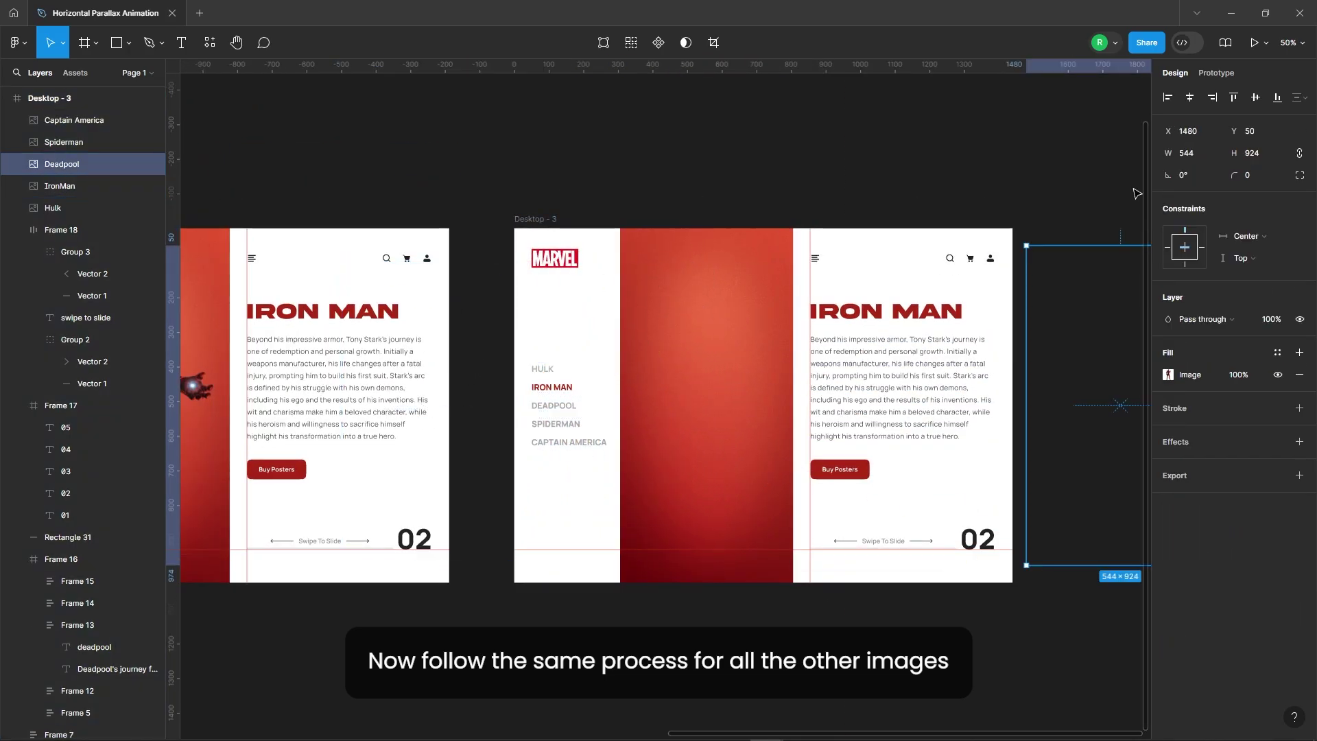
pyautogui.moveTo(1129, 405); pyautogui.dragTo(724, 397)
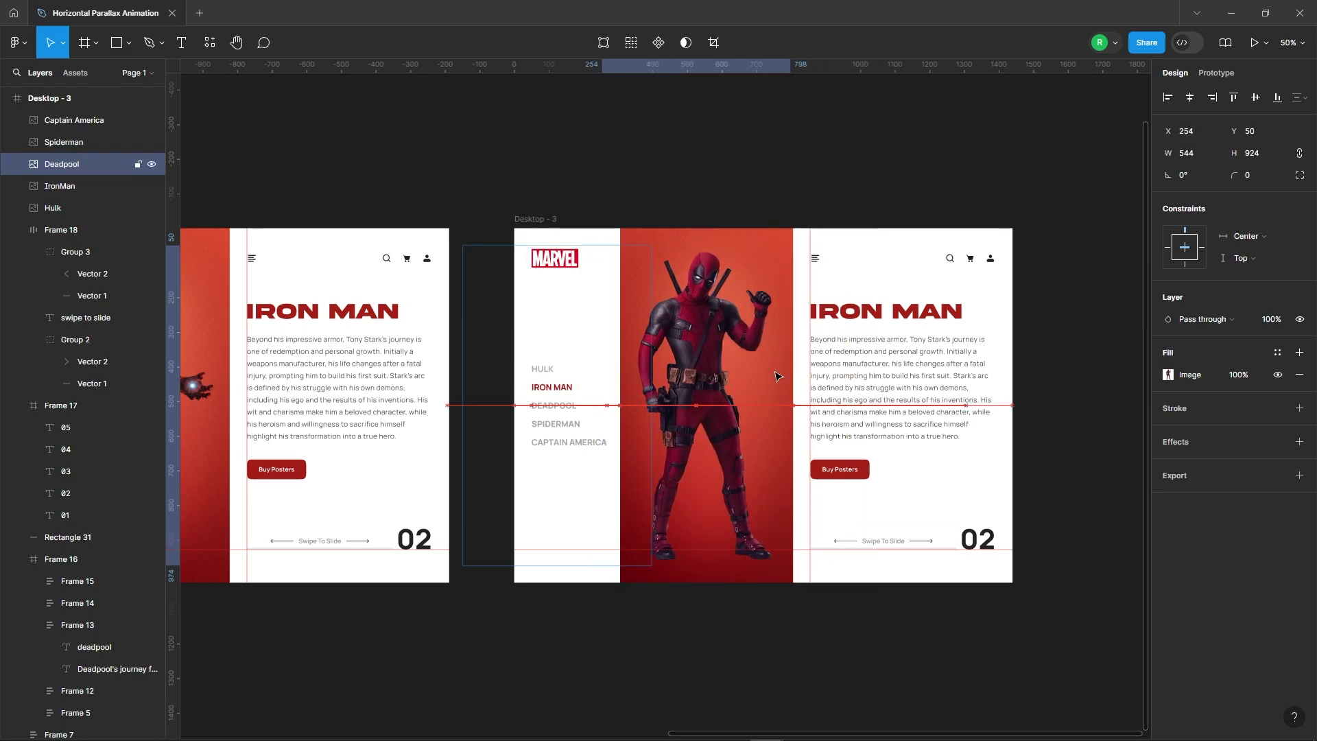
pyautogui.hotkey('shift', 'Right')
pyautogui.hotkey('shift', 'Right')
pyautogui.press('Escape')
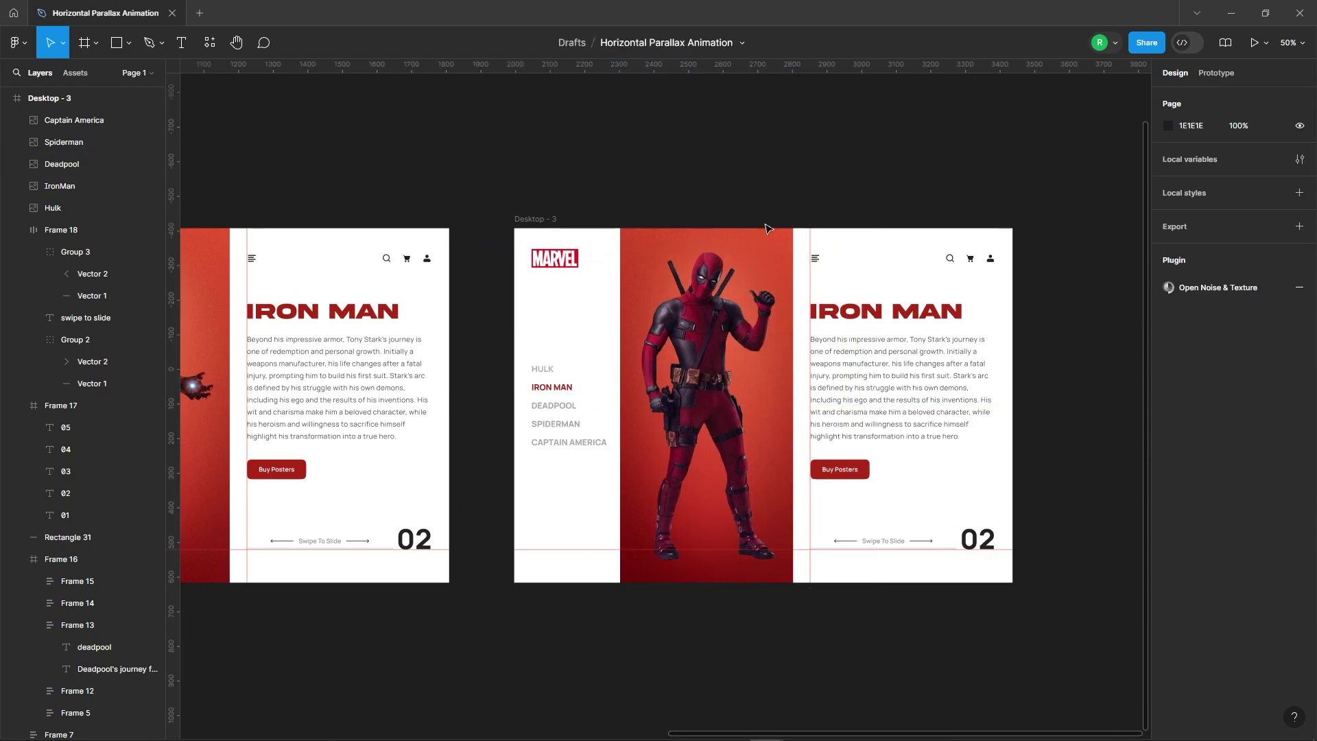
# - Reposition Rectangle 28 so the crimson background sits behind Deadpool
pyautogui.click(706, 405)
pyautogui.click(66, 525)
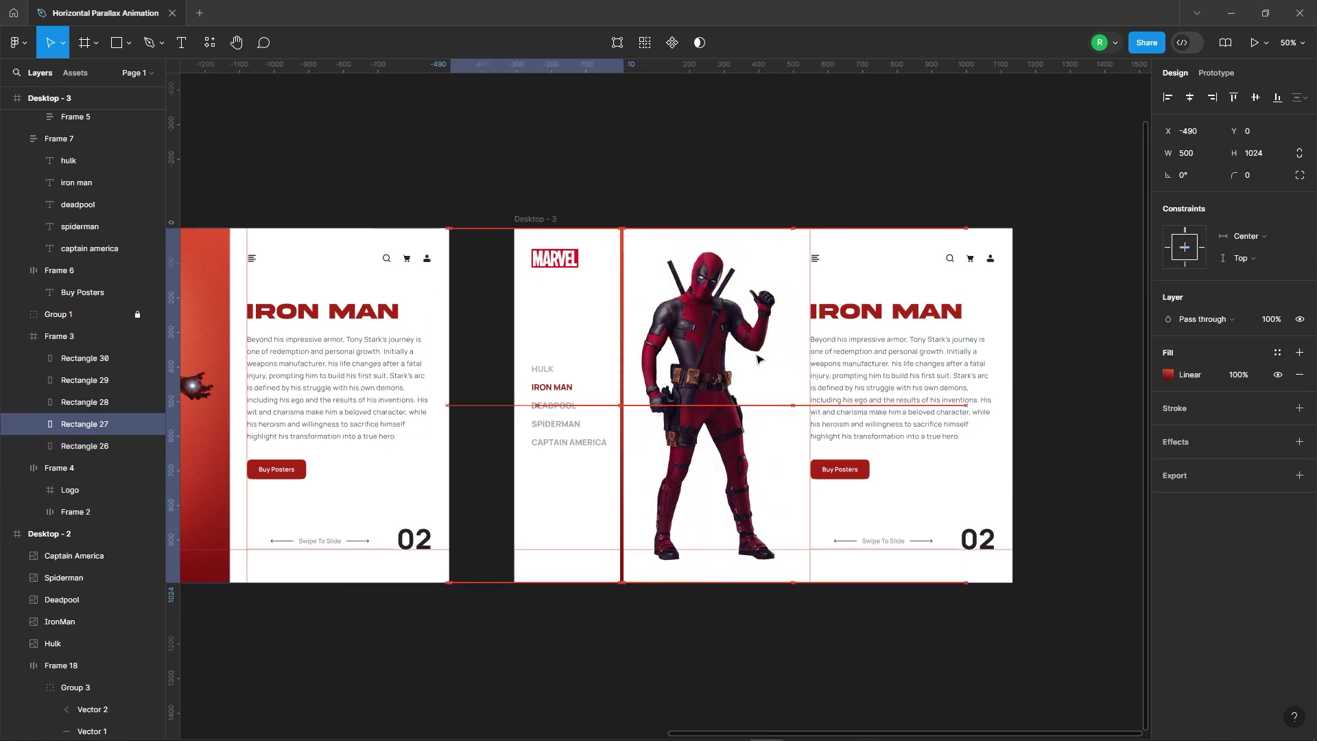
pyautogui.click(84, 402)
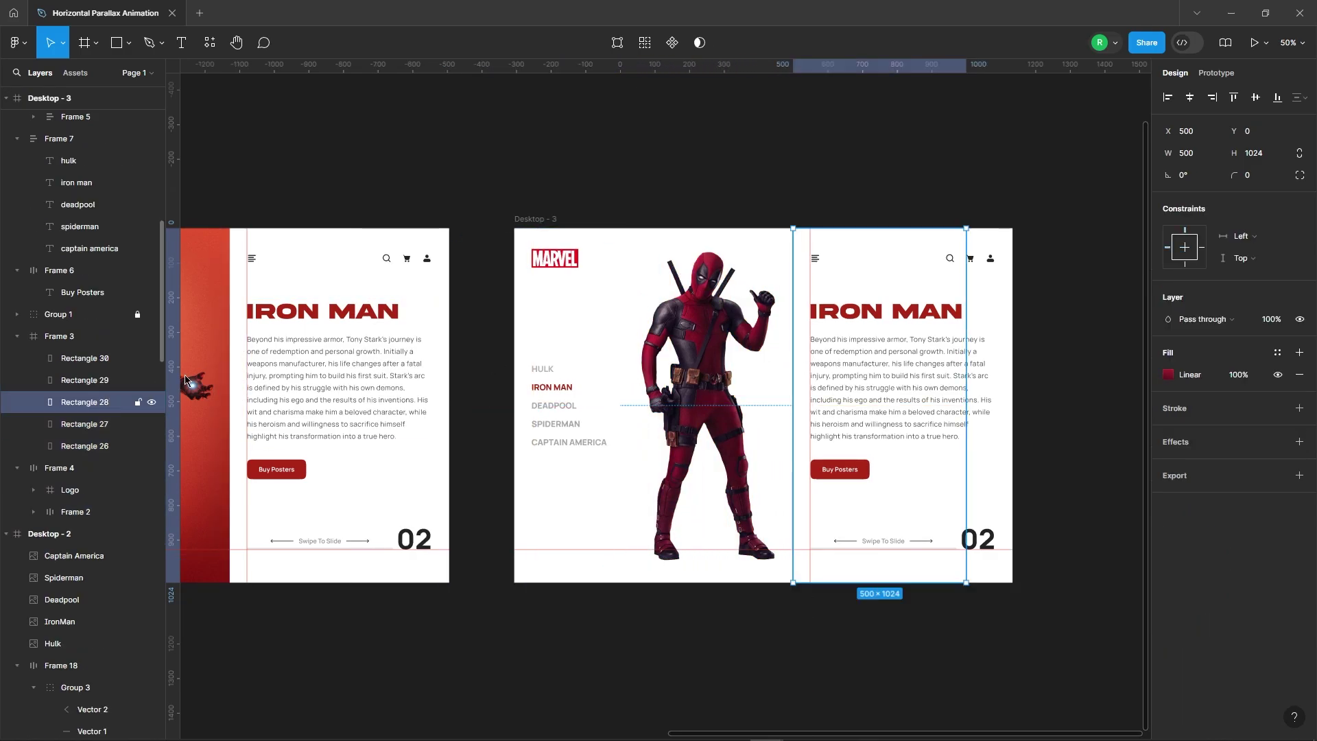
pyautogui.click(1202, 100)
pyautogui.click(882, 177)
# - Replace the Iron Man title and description with the DEADPOOL text block
pyautogui.click(911, 377)
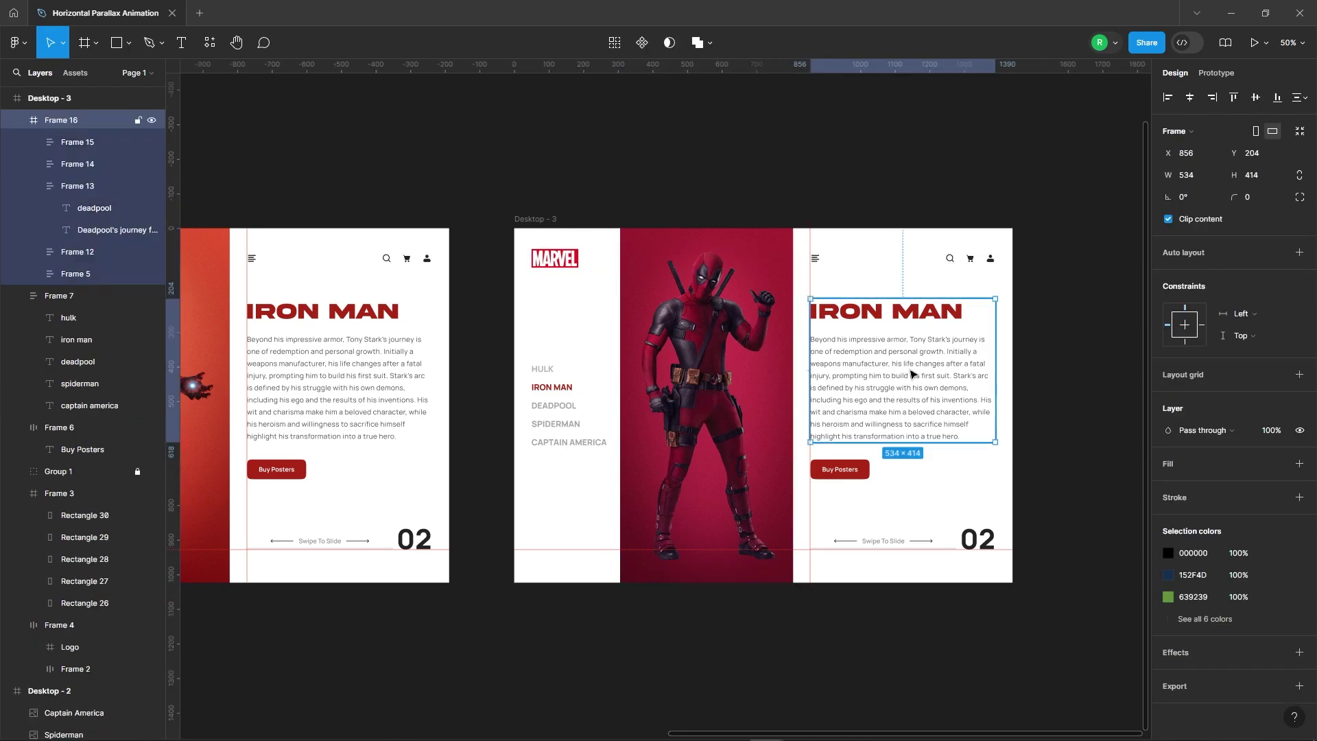
pyautogui.click(80, 256)
pyautogui.hotkey('shift', 'Left')
pyautogui.hotkey('shift', 'Left')
pyautogui.hotkey('shift', 'Left')
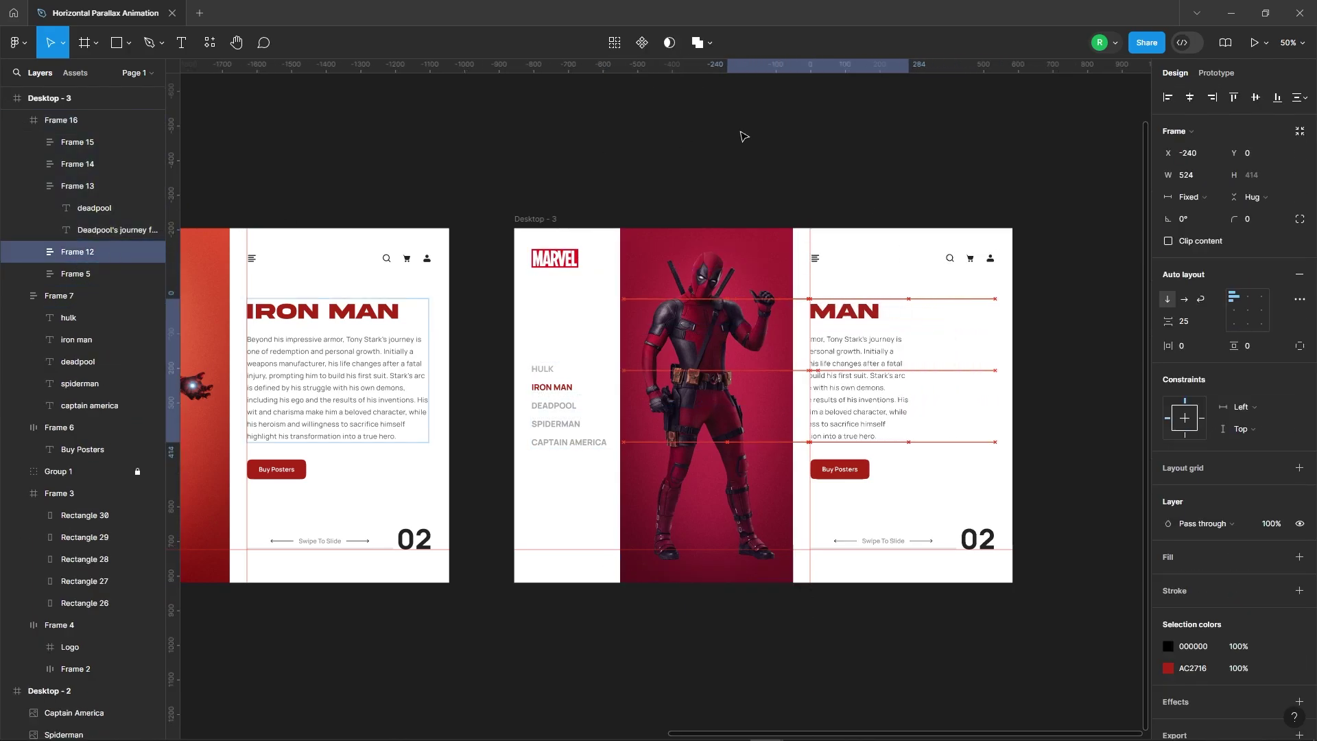
pyautogui.hotkey('shift', 'Left')
pyautogui.hotkey('shift', 'Left')
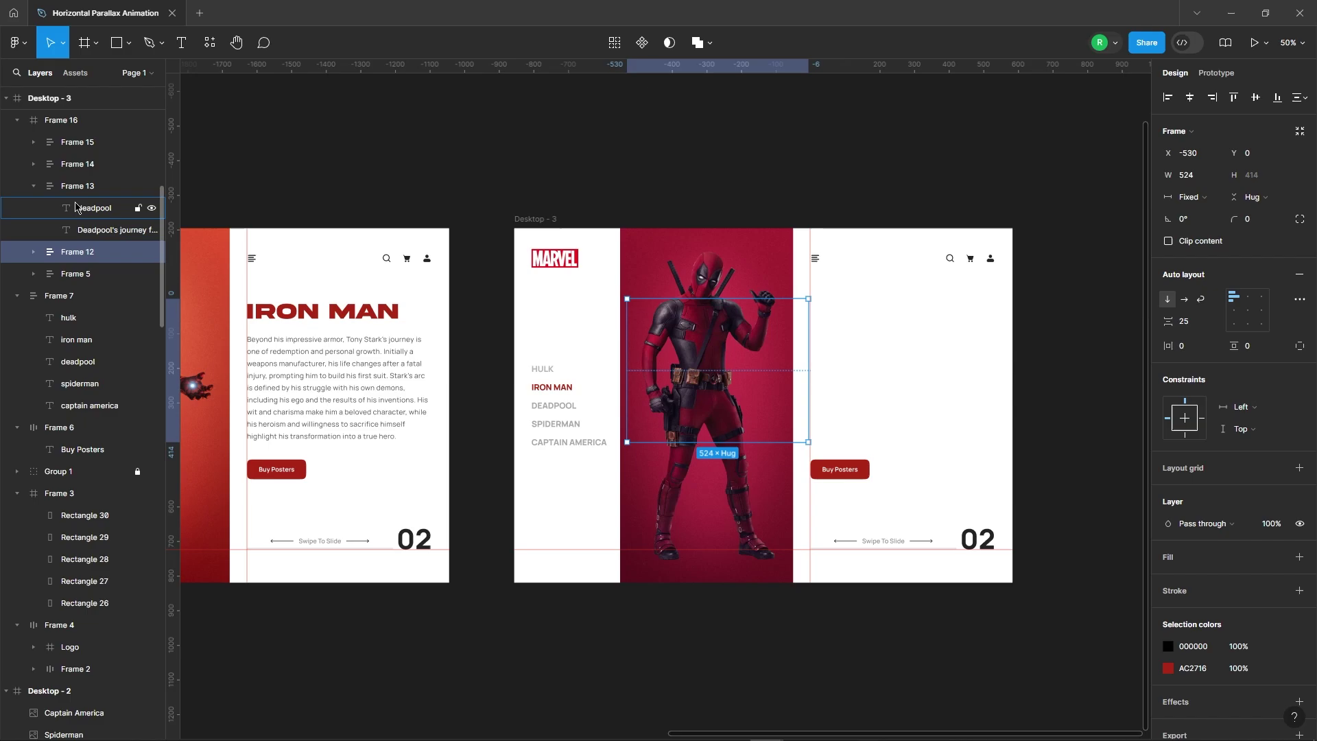
pyautogui.click(94, 187)
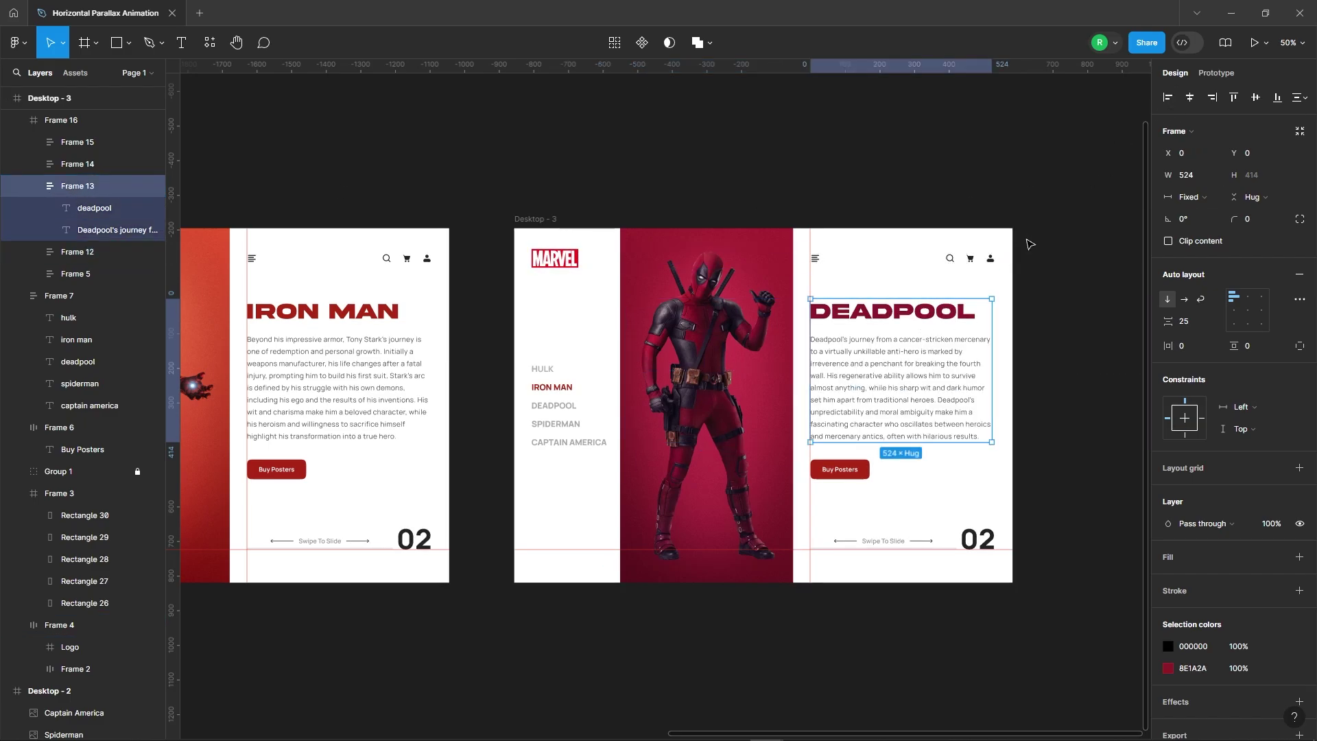
pyautogui.click(861, 477)
pyautogui.click(1168, 579)
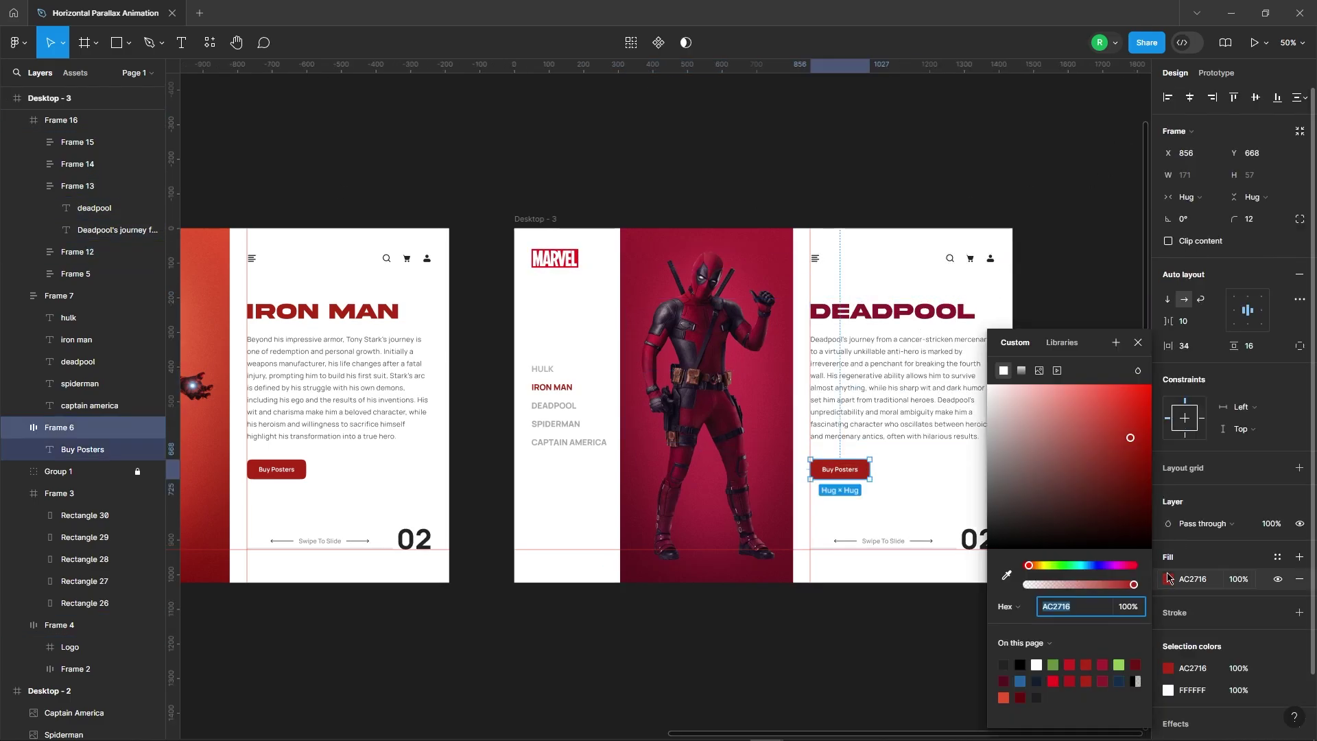
# - Give the Buy Posters button a maroon fill sampled from the canvas
pyautogui.scroll(5, 1085, 125)
pyautogui.click(1082, 130)
pyautogui.scroll(-3, 1029, 236)
pyautogui.press('Escape')
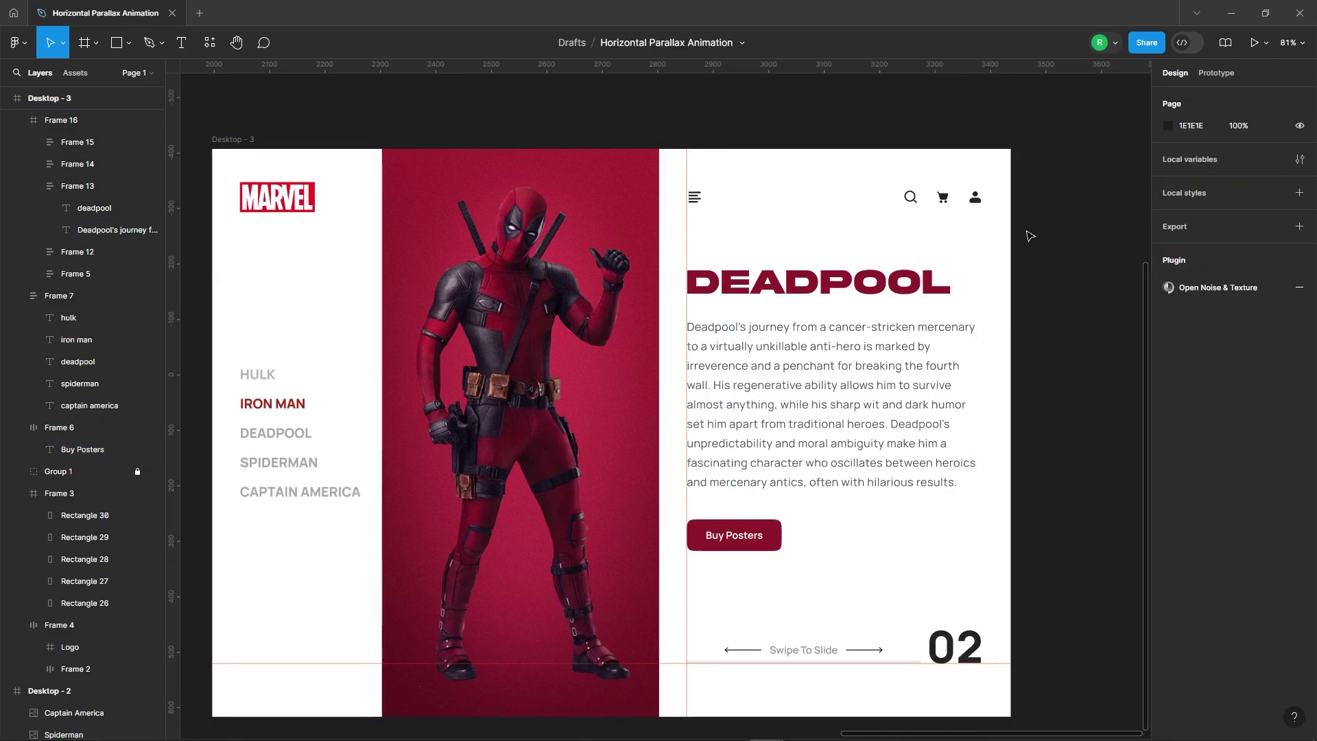
pyautogui.scroll(-3, 1029, 236)
# - Shift the slide number texts up so the counter shows 03
pyautogui.click(986, 489)
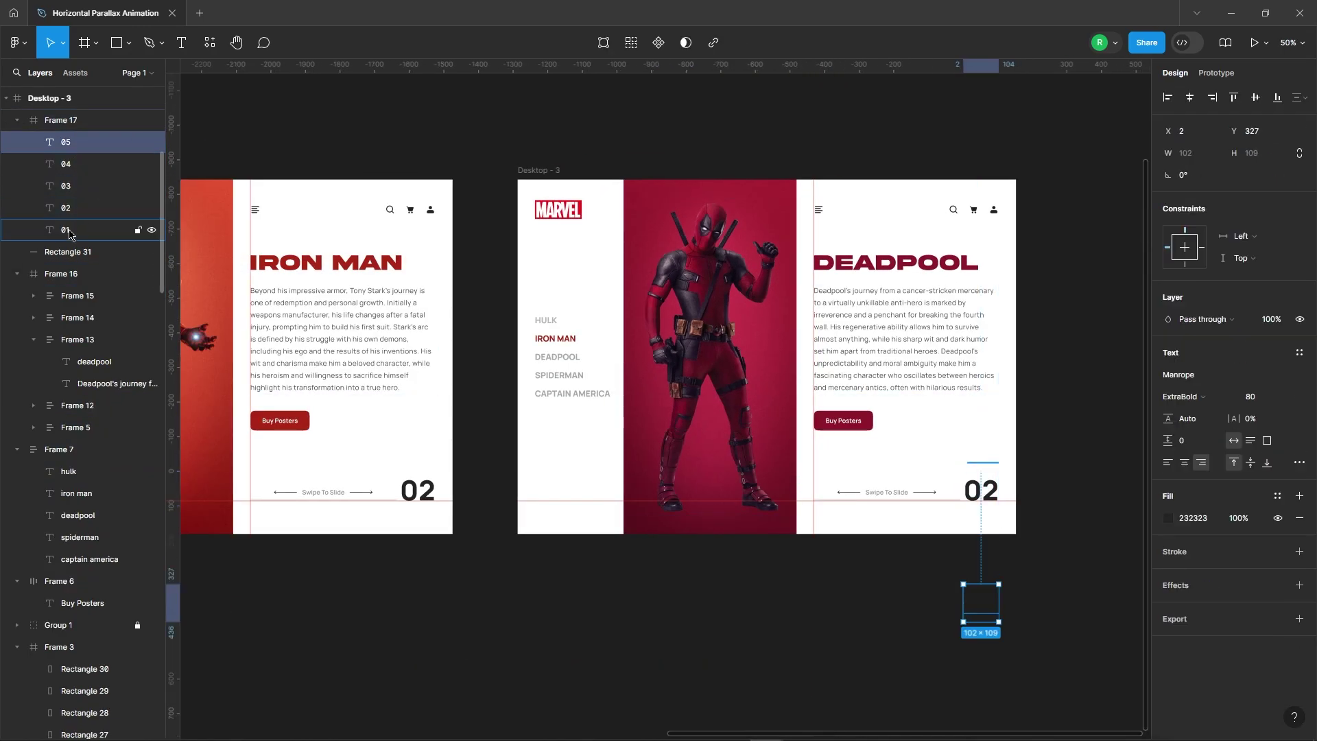
pyautogui.press('Return')
pyautogui.hotkey('shift', '2')
pyautogui.hotkey('shift', 'Up')
pyautogui.hotkey('shift', 'Up')
pyautogui.hotkey('shift', 'Up')
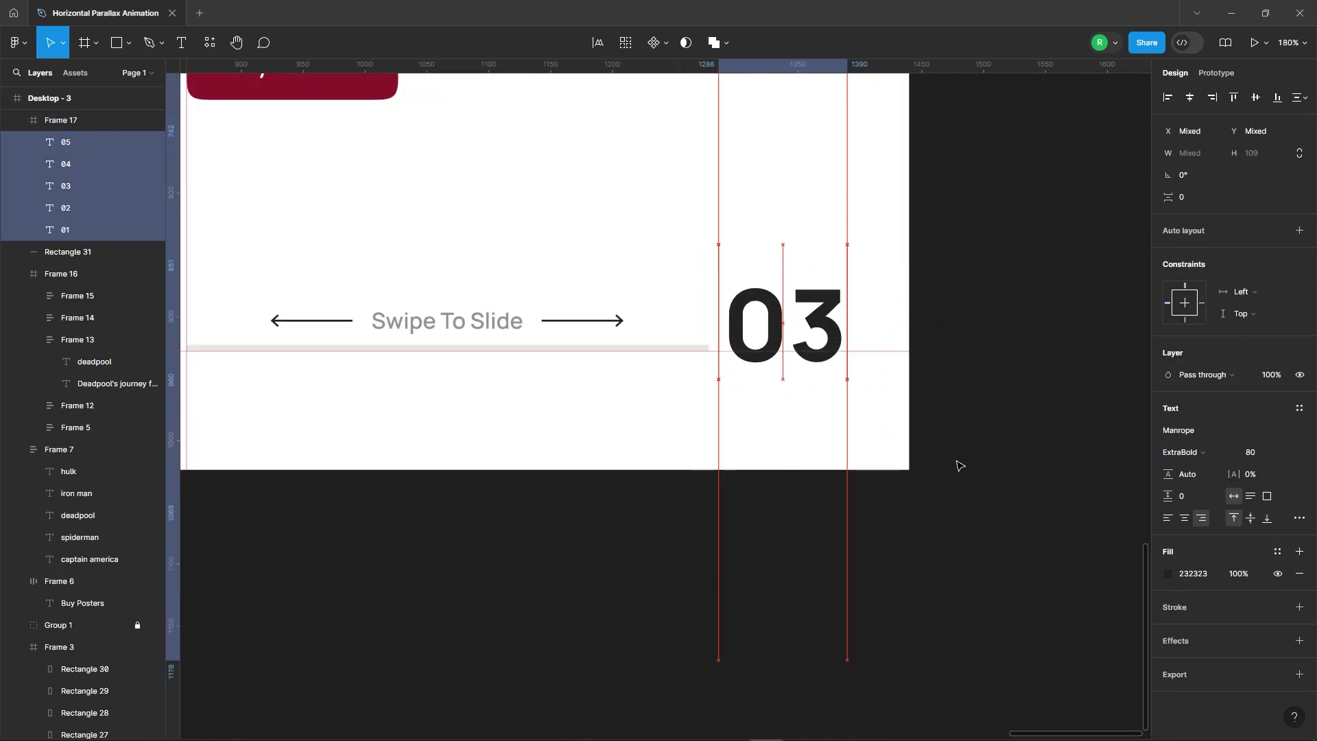
pyautogui.scroll(-5, 962, 461)
# - Colour the DEADPOOL menu entry maroon with the eyedropper
pyautogui.keyDown('ctrl'); pyautogui.click(491, 291); pyautogui.keyUp('ctrl')
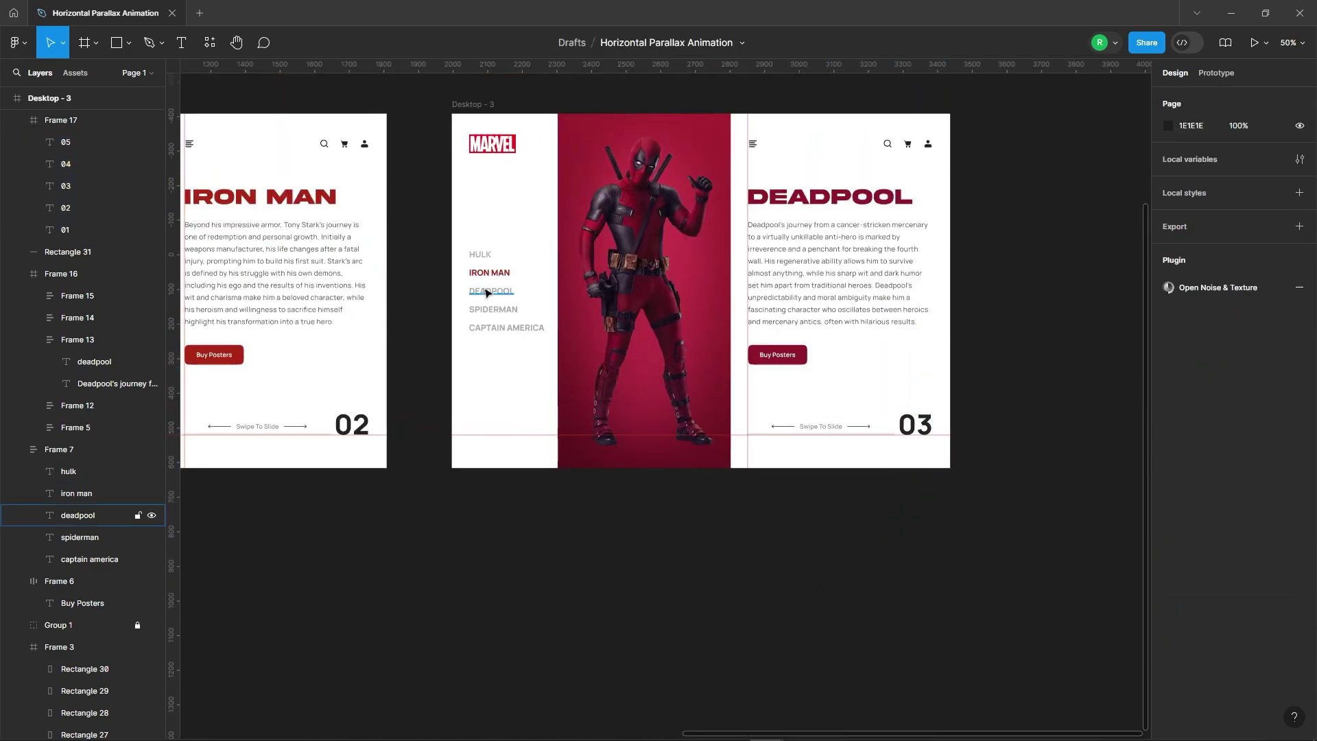
pyautogui.scroll(5, 491, 291)
pyautogui.click(1168, 452)
pyautogui.press('i')
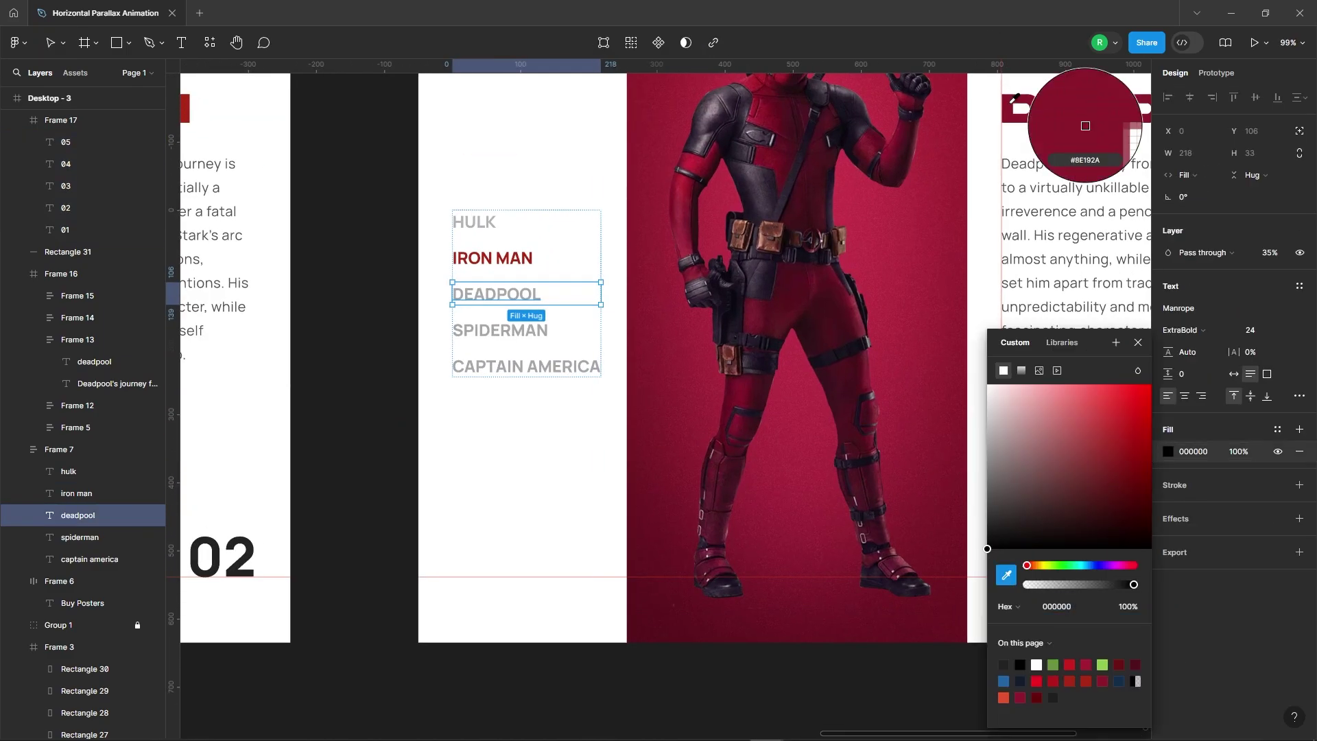
pyautogui.click(1085, 126)
# - Grey out the IRON MAN menu entry with a sampled colour
pyautogui.click(515, 263)
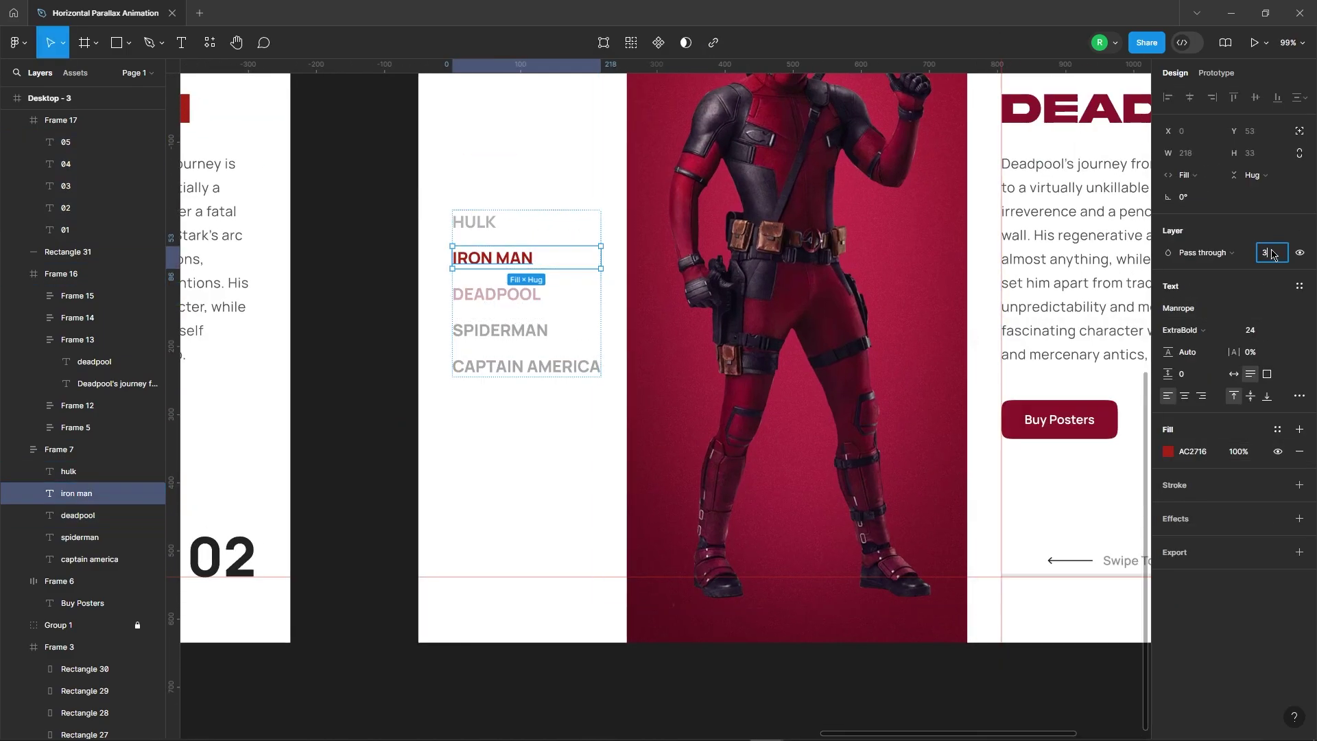
pyautogui.click(1168, 452)
pyautogui.press('i')
pyautogui.scroll(-5, 1085, 126)
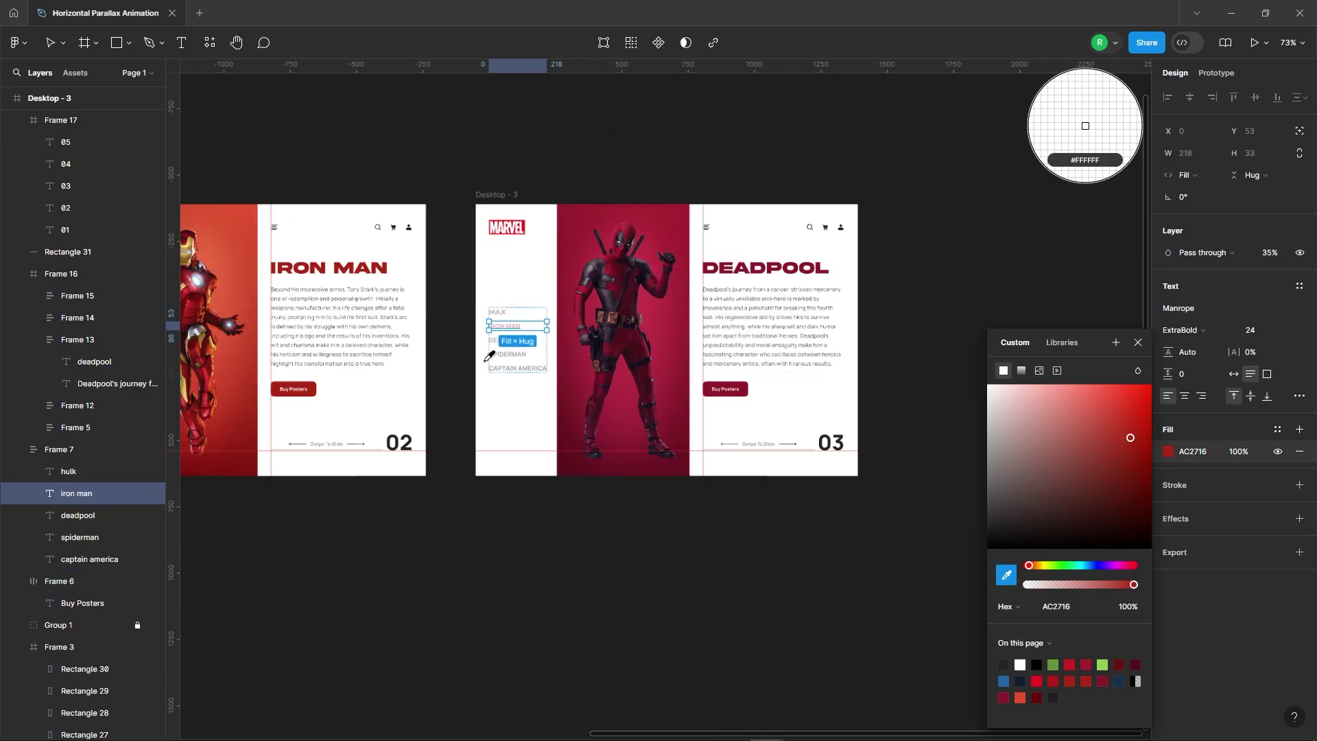
pyautogui.scroll(7, 1085, 126)
pyautogui.scroll(5, 1085, 126)
# - Set DEADPOOL to 100% opacity and duplicate the slide as Desktop - 4
pyautogui.click(754, 293)
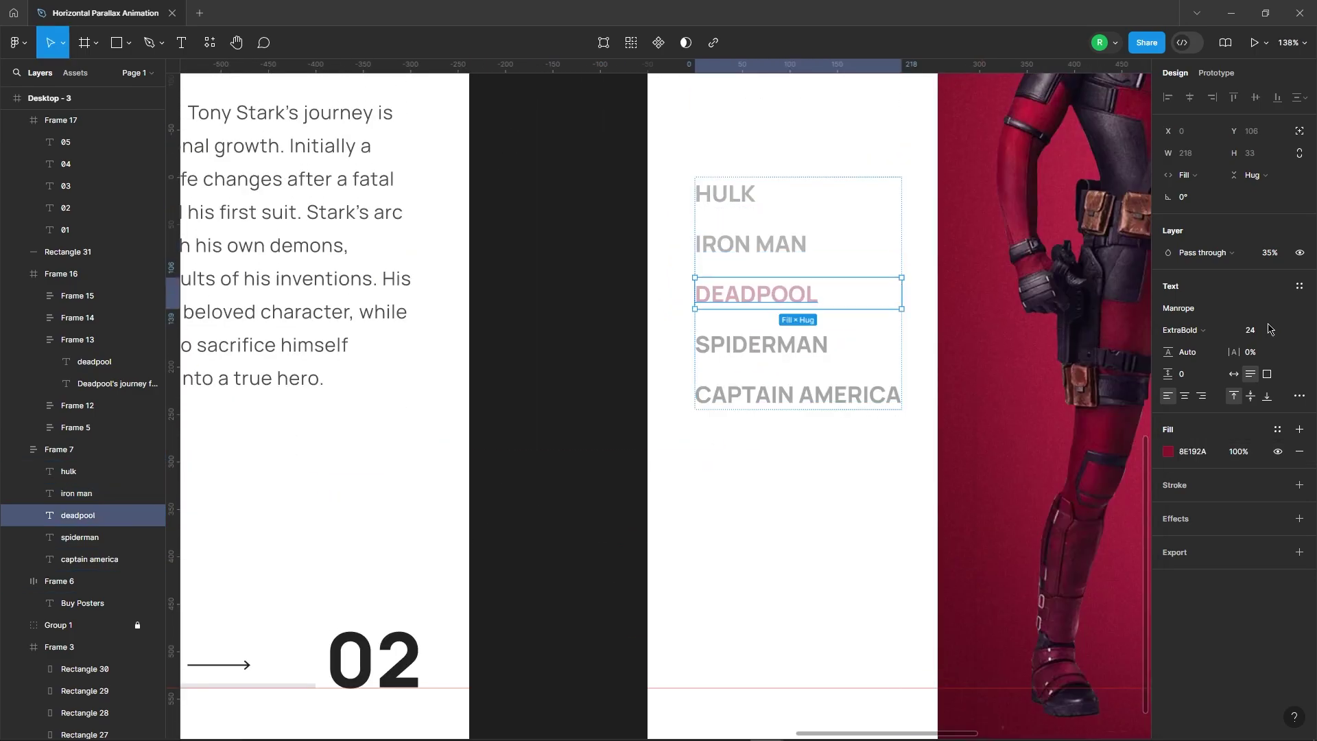
pyautogui.write('100')
pyautogui.press('Return')
pyautogui.press('Escape')
pyautogui.scroll(-5, 1024, 410)
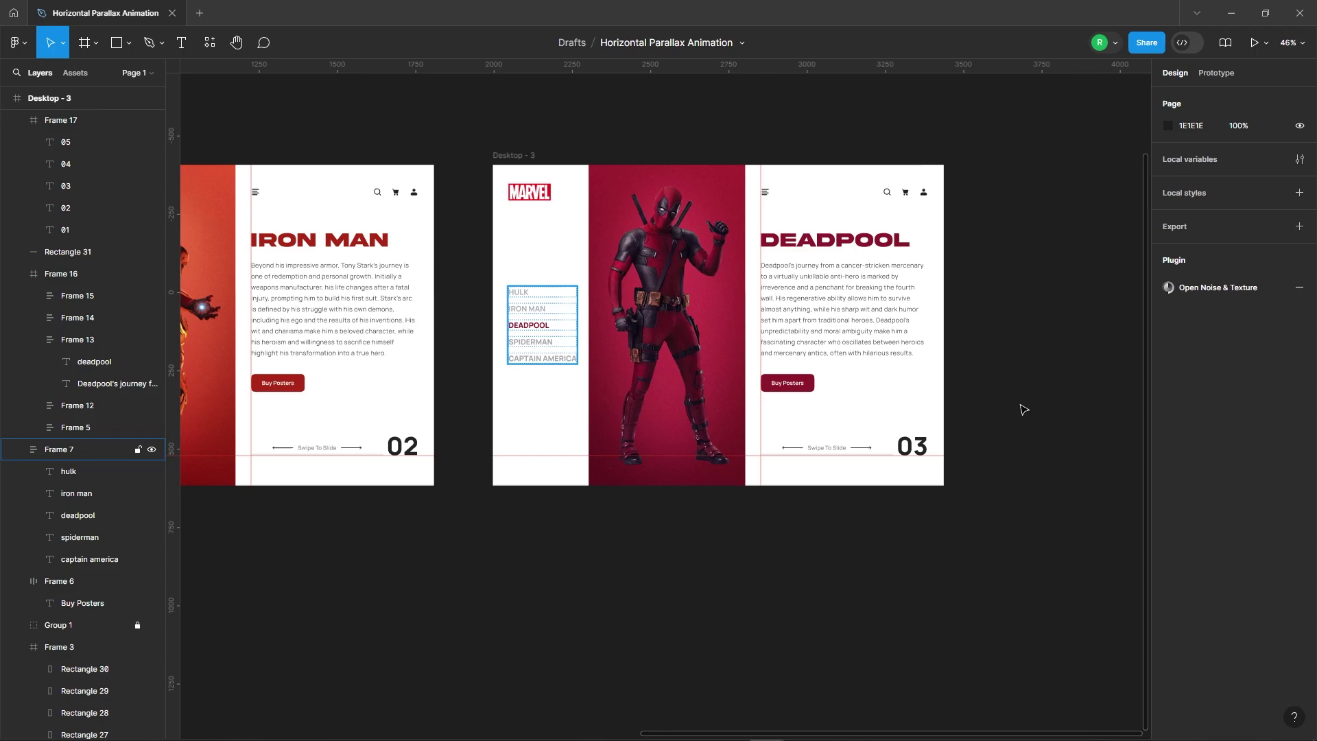
pyautogui.scroll(-3, 443, 470)
pyautogui.moveTo(442, 480); pyautogui.dragTo(826, 250)
# - Duplicate the Deadpool frame as Desktop-4 and swap the Deadpool image for Spider-Man's
pyautogui.hotkey('ctrl', 'd')
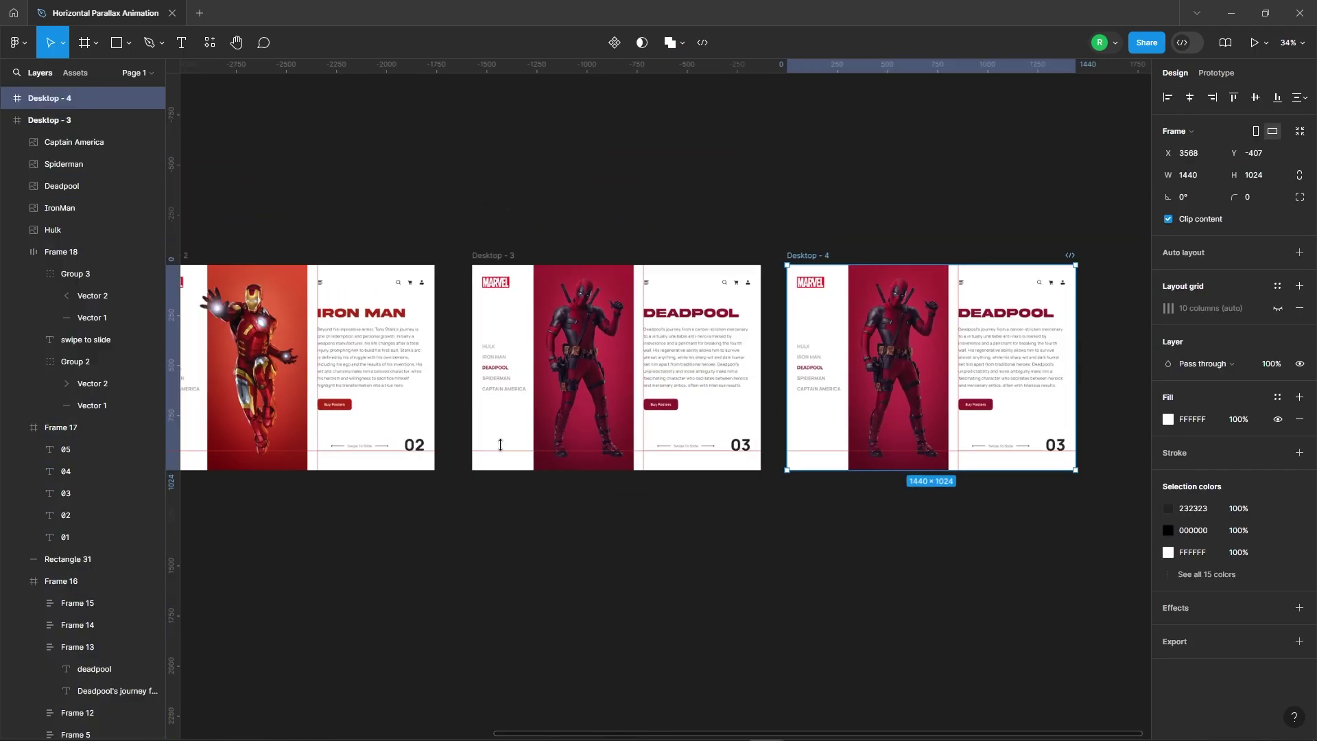
pyautogui.scroll(3, 694, 375)
pyautogui.scroll(2, 695, 375)
pyautogui.moveTo(695, 375); pyautogui.dragTo(176, 274)
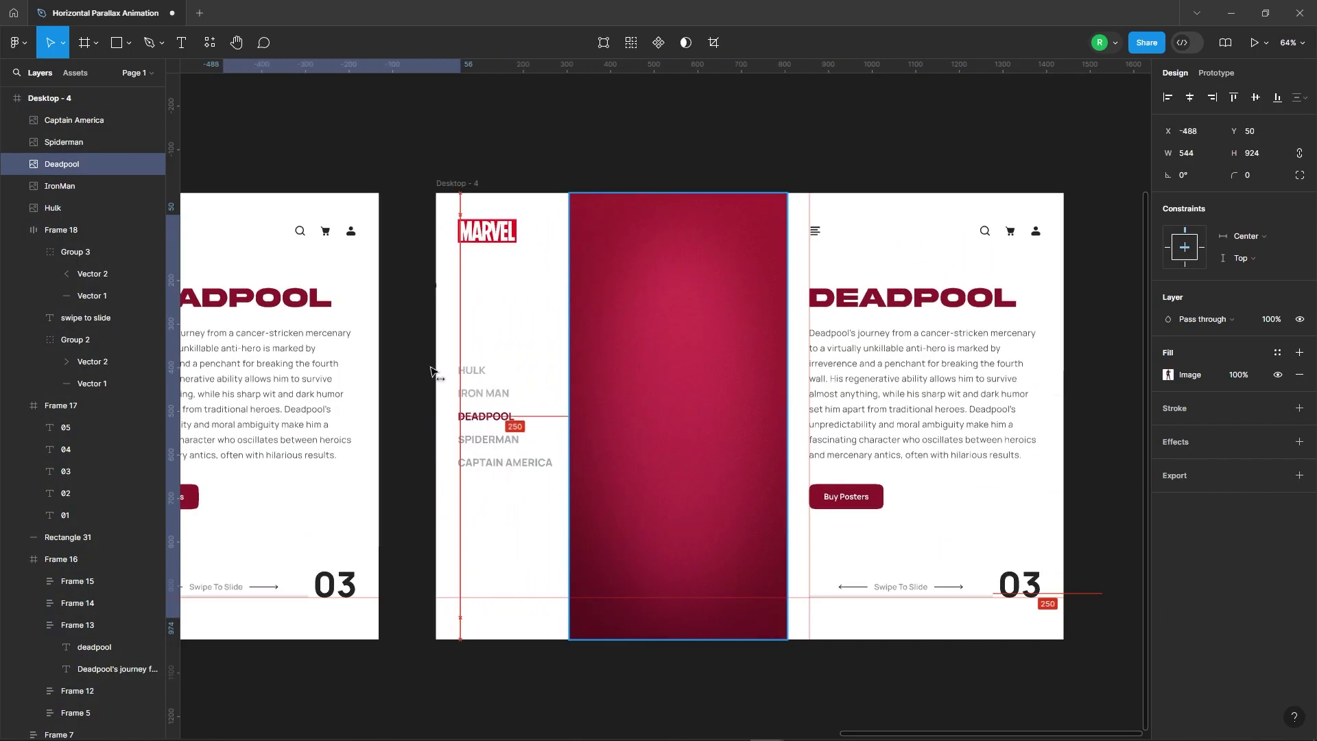
pyautogui.moveTo(1125, 384); pyautogui.dragTo(756, 371)
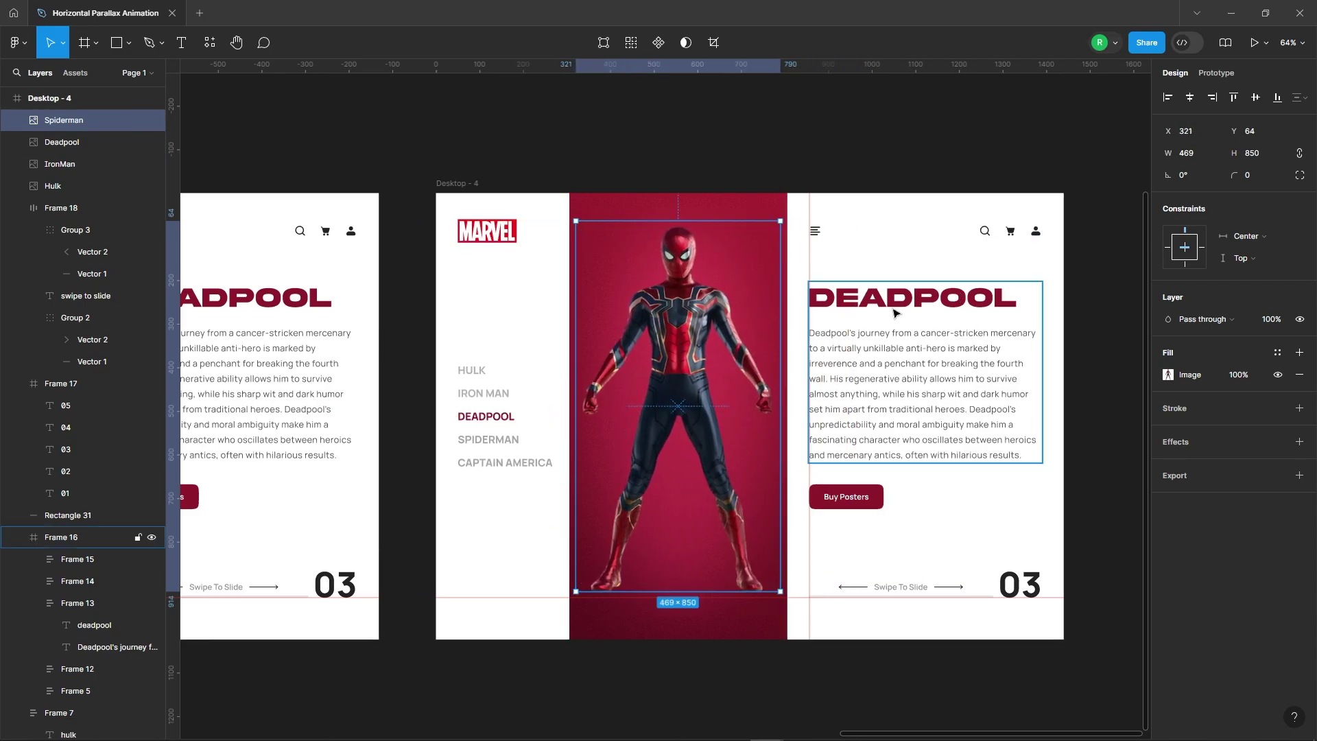
# - Slide the Deadpool text out and align the SPIDERMAN text block into the card
pyautogui.click(61, 537)
pyautogui.click(78, 466)
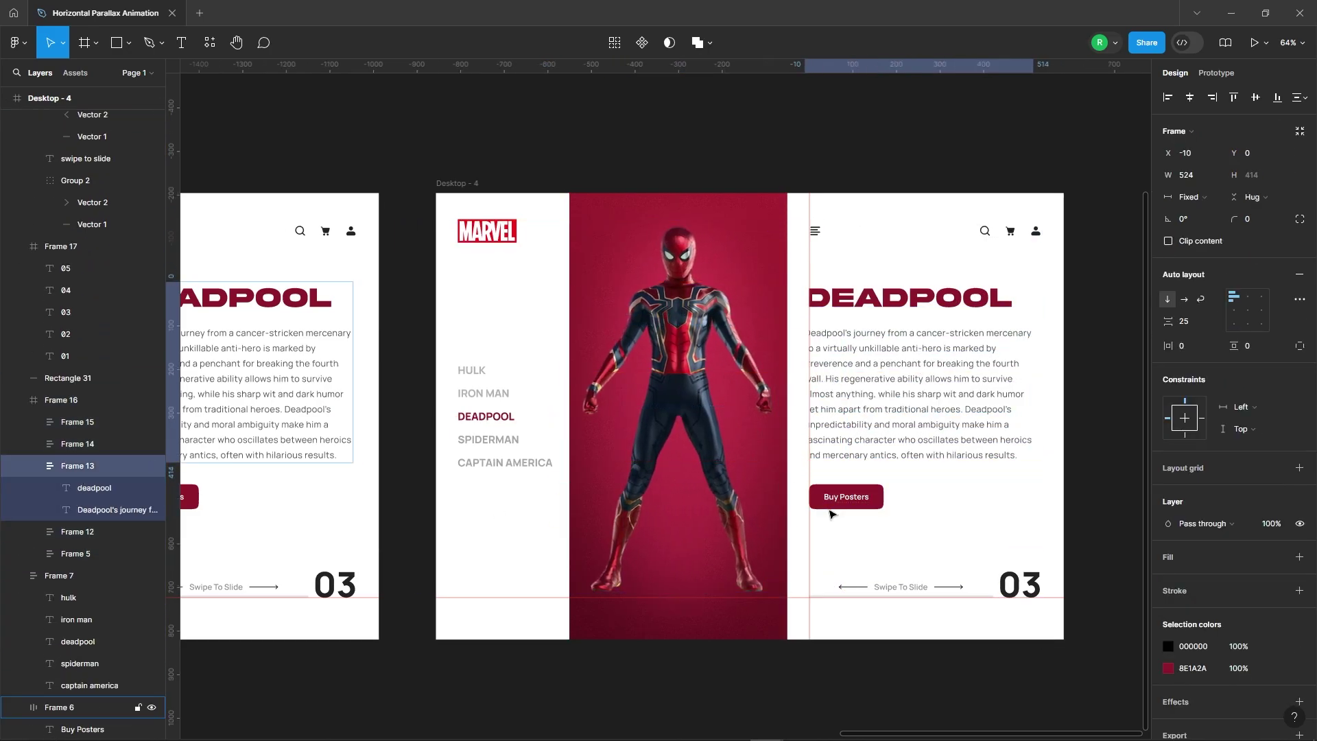
pyautogui.moveTo(961, 412); pyautogui.dragTo(831, 514)
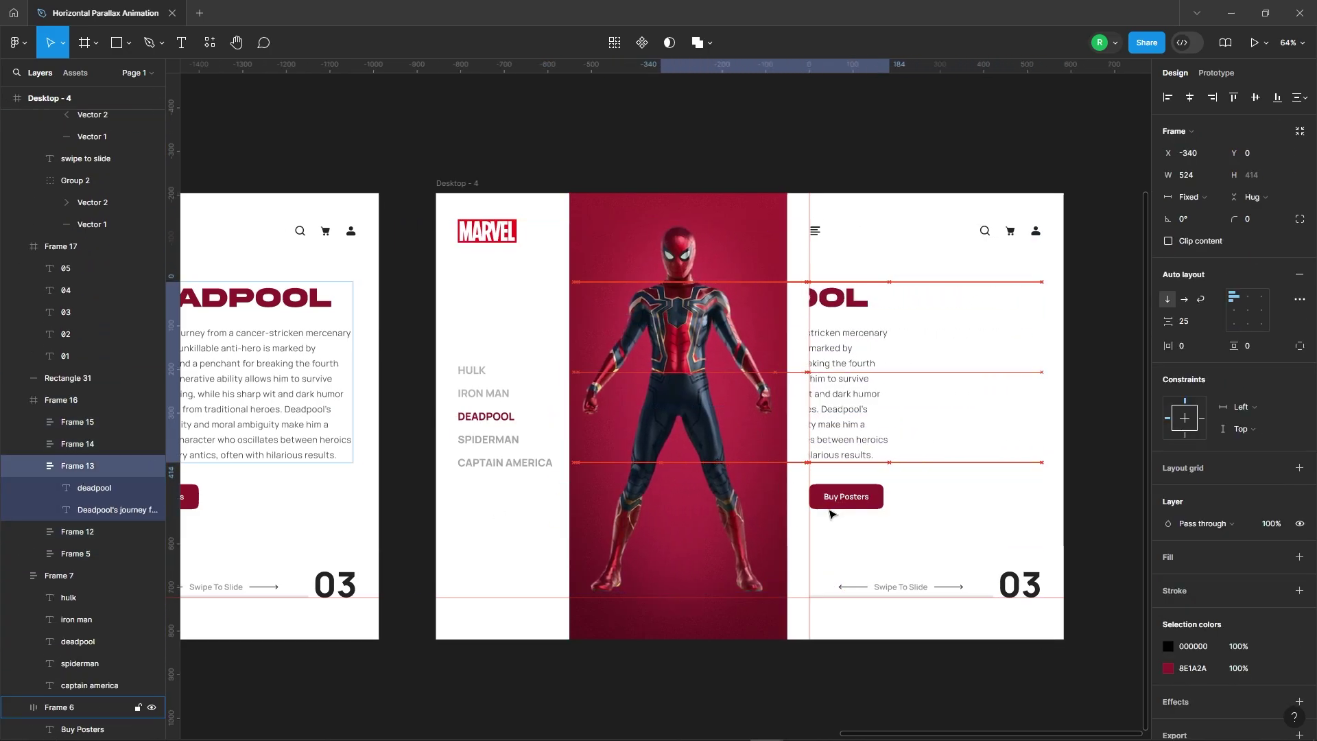
pyautogui.click(77, 444)
pyautogui.click(1167, 97)
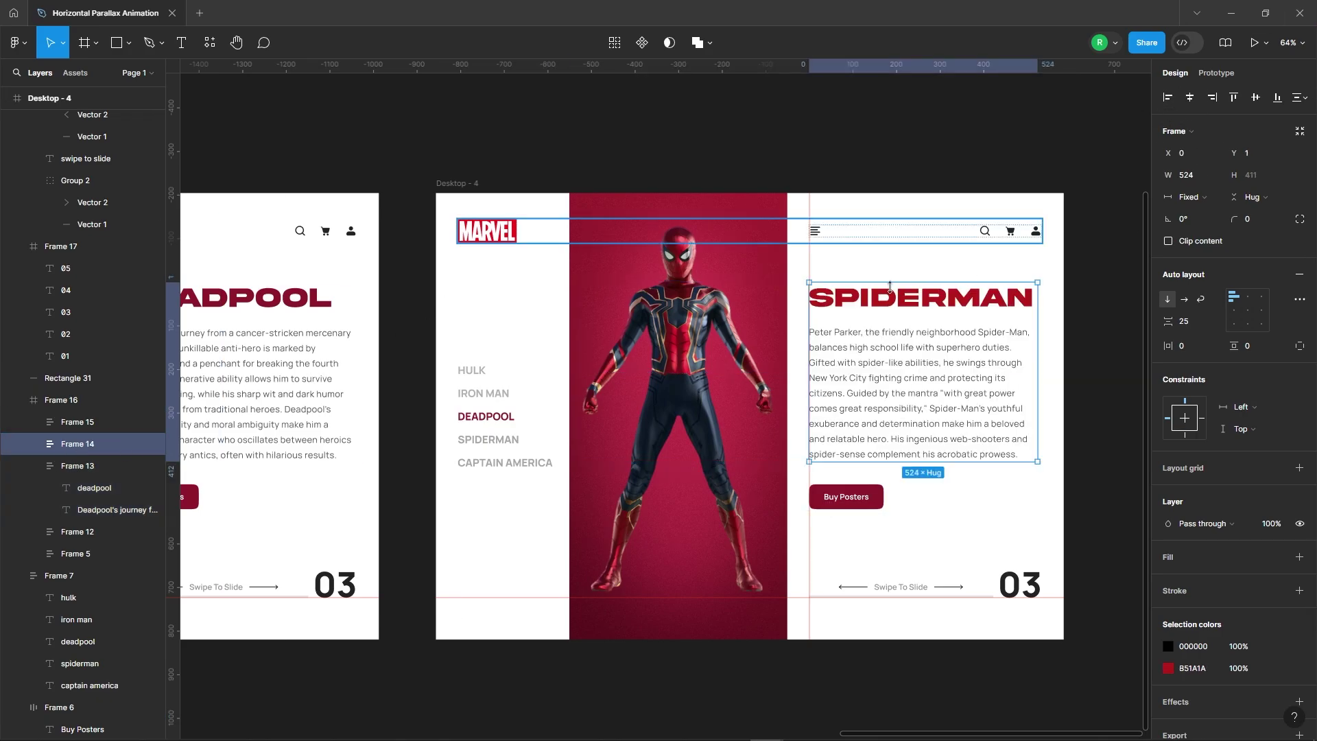
pyautogui.click(602, 435)
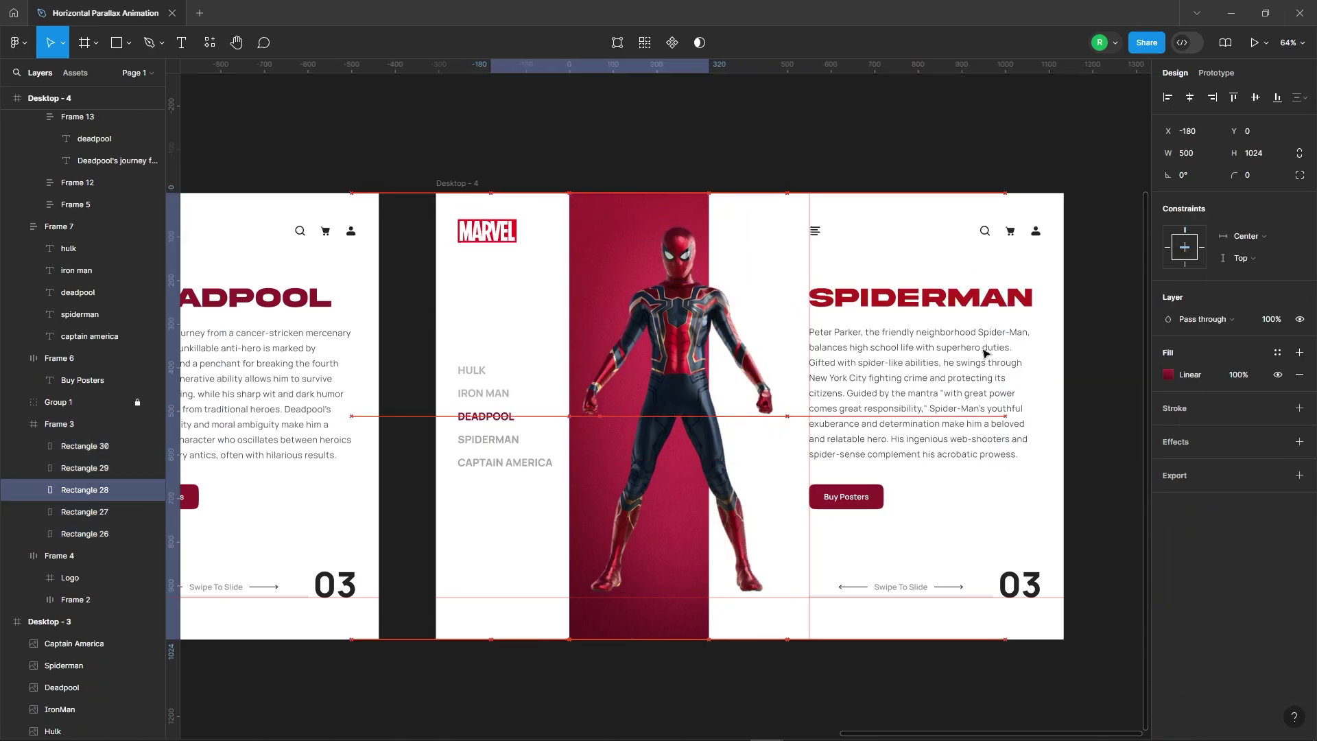
pyautogui.hotkey('shift', 'Left')
pyautogui.hotkey('shift', 'Left')
pyautogui.hotkey('shift', 'Left')
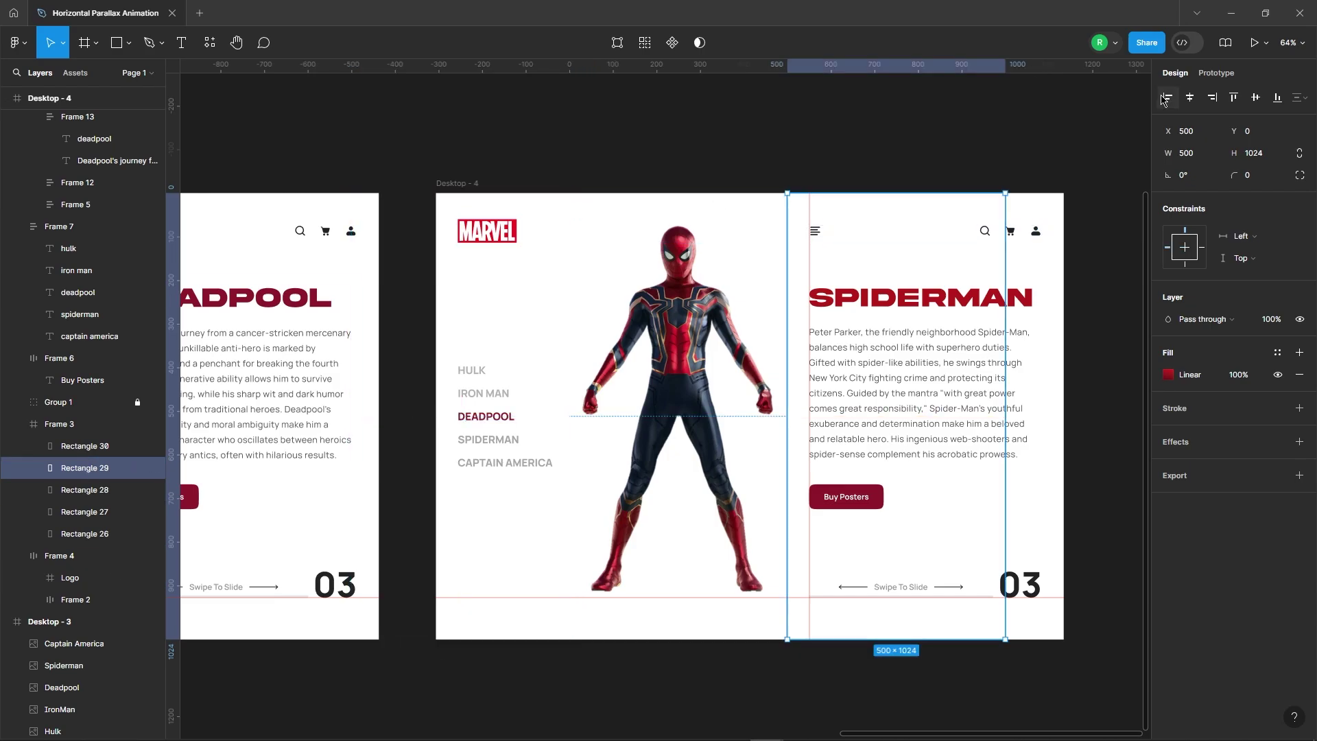
pyautogui.hotkey('ctrl', 'z')
# - Eyedrop the Spider-Man title red onto the Buy Posters button fill
pyautogui.click(846, 496)
pyautogui.click(1168, 579)
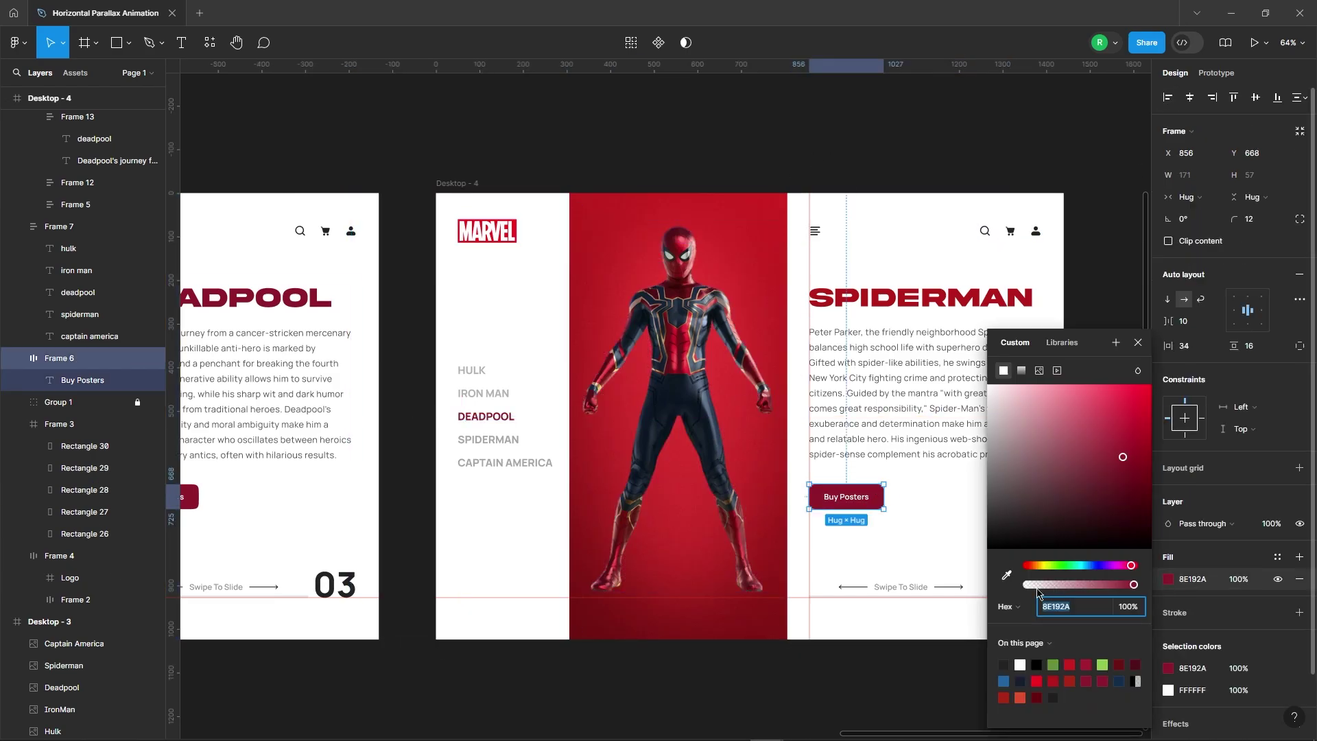
pyautogui.click(1007, 574)
pyautogui.scroll(5, 885, 302)
pyautogui.click(866, 305)
pyautogui.press('Escape')
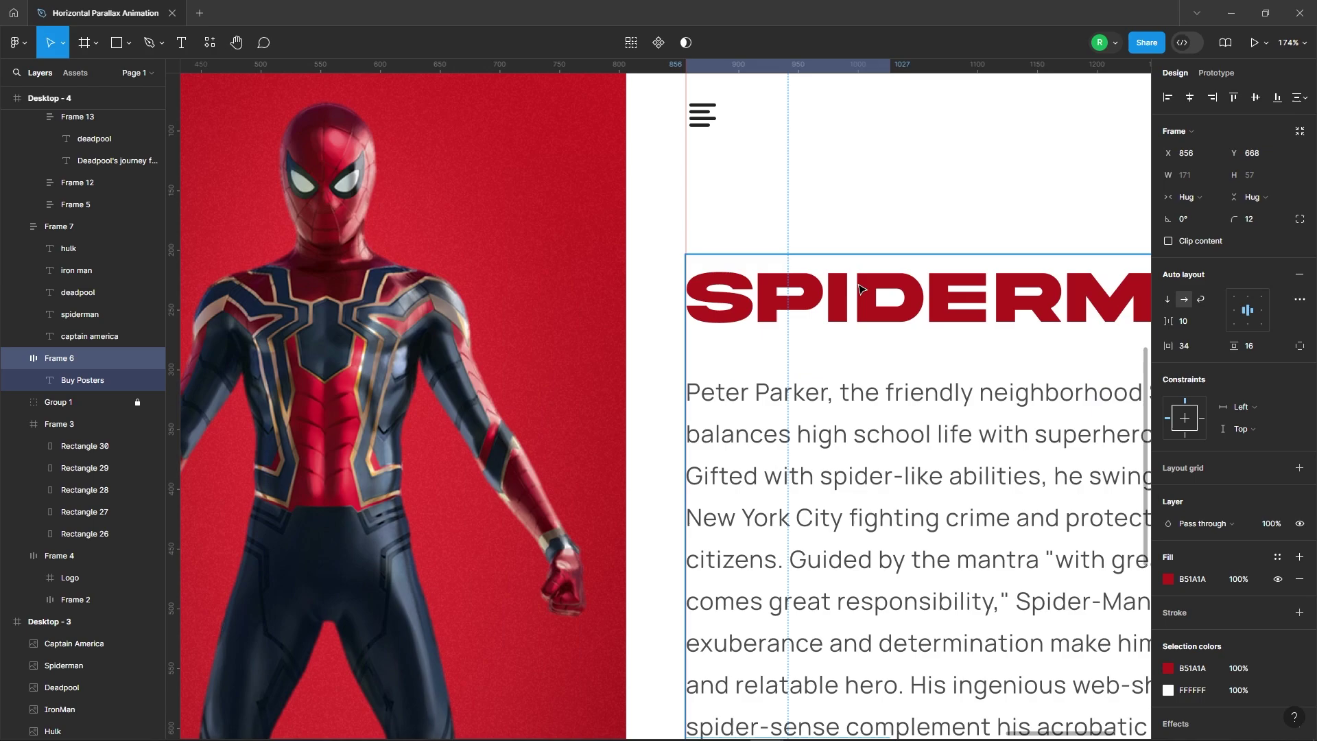
pyautogui.scroll(-5, 866, 305)
# - Make the DEADPOOL list entry dark grey at 35% opacity
pyautogui.click(362, 381)
pyautogui.scroll(3, 362, 380)
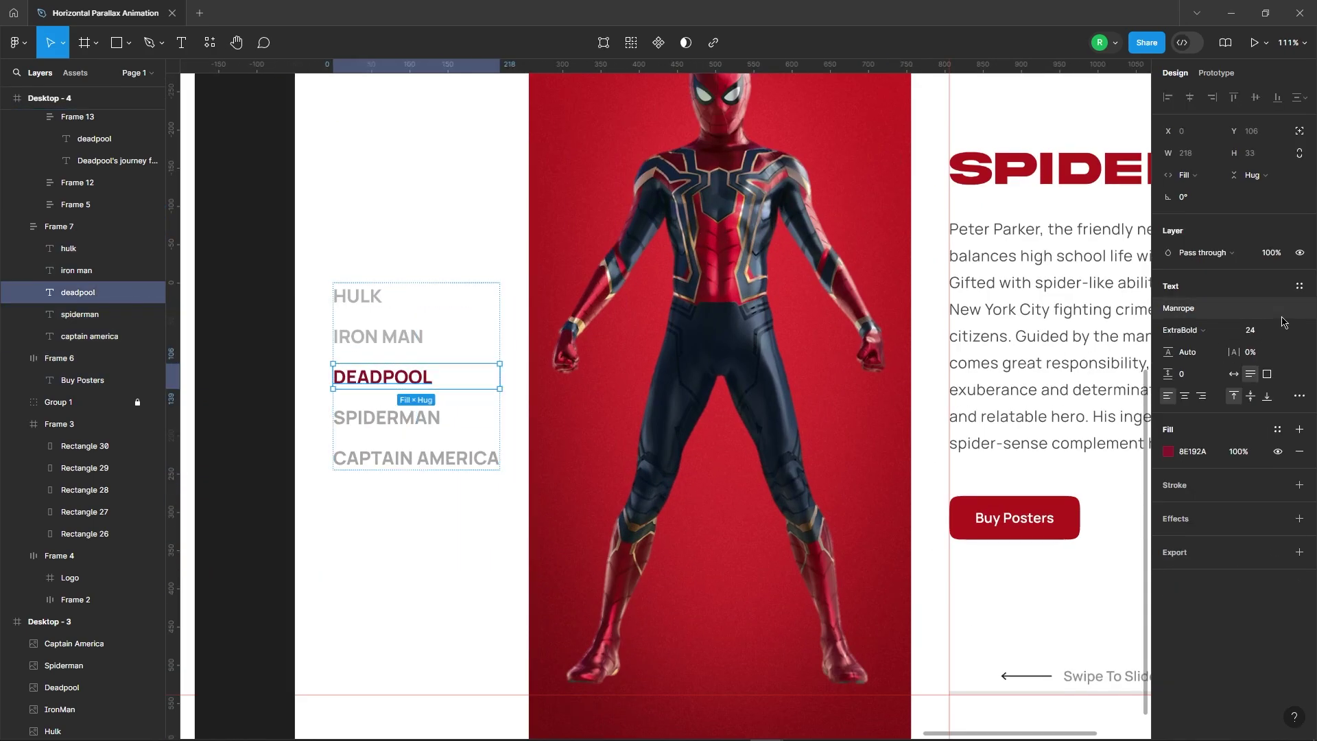
pyautogui.write('35')
pyautogui.press('Return')
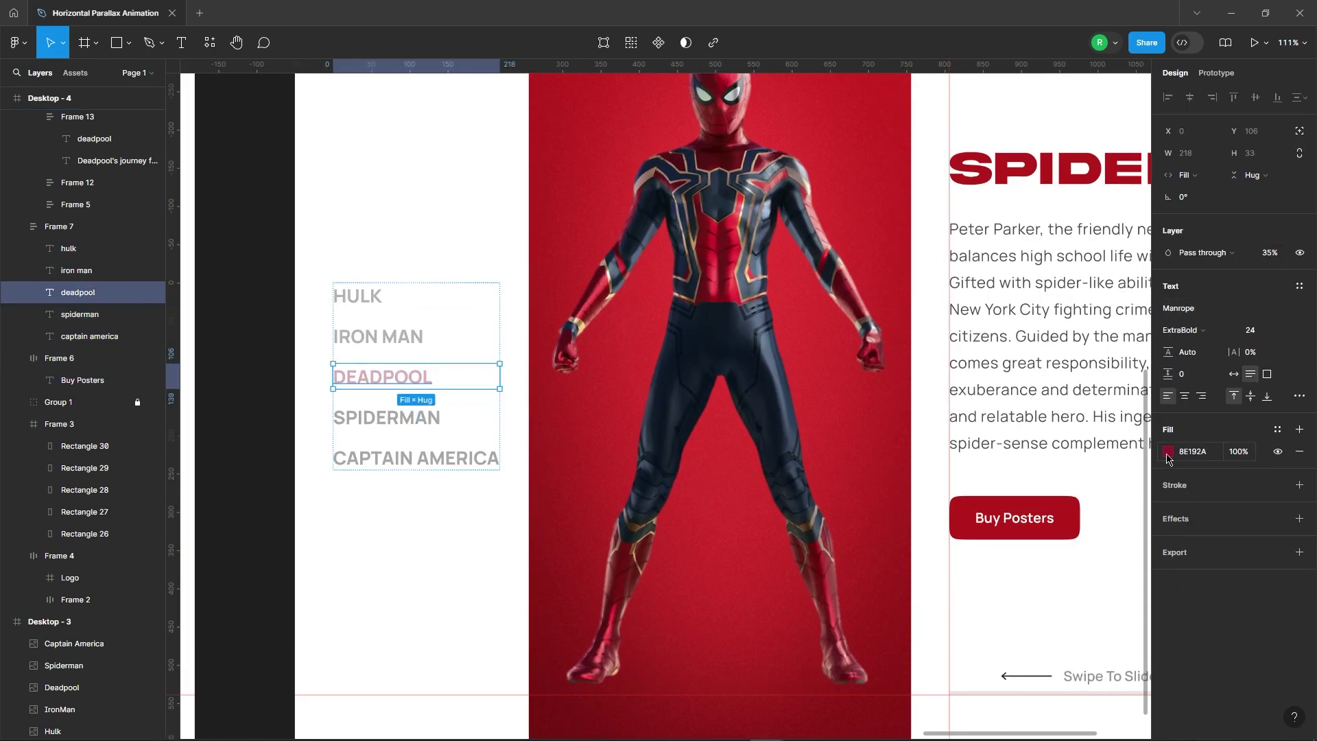
pyautogui.click(1167, 451)
pyautogui.click(1006, 575)
pyautogui.scroll(5, 1085, 125)
pyautogui.click(322, 439)
pyautogui.scroll(-5, 414, 544)
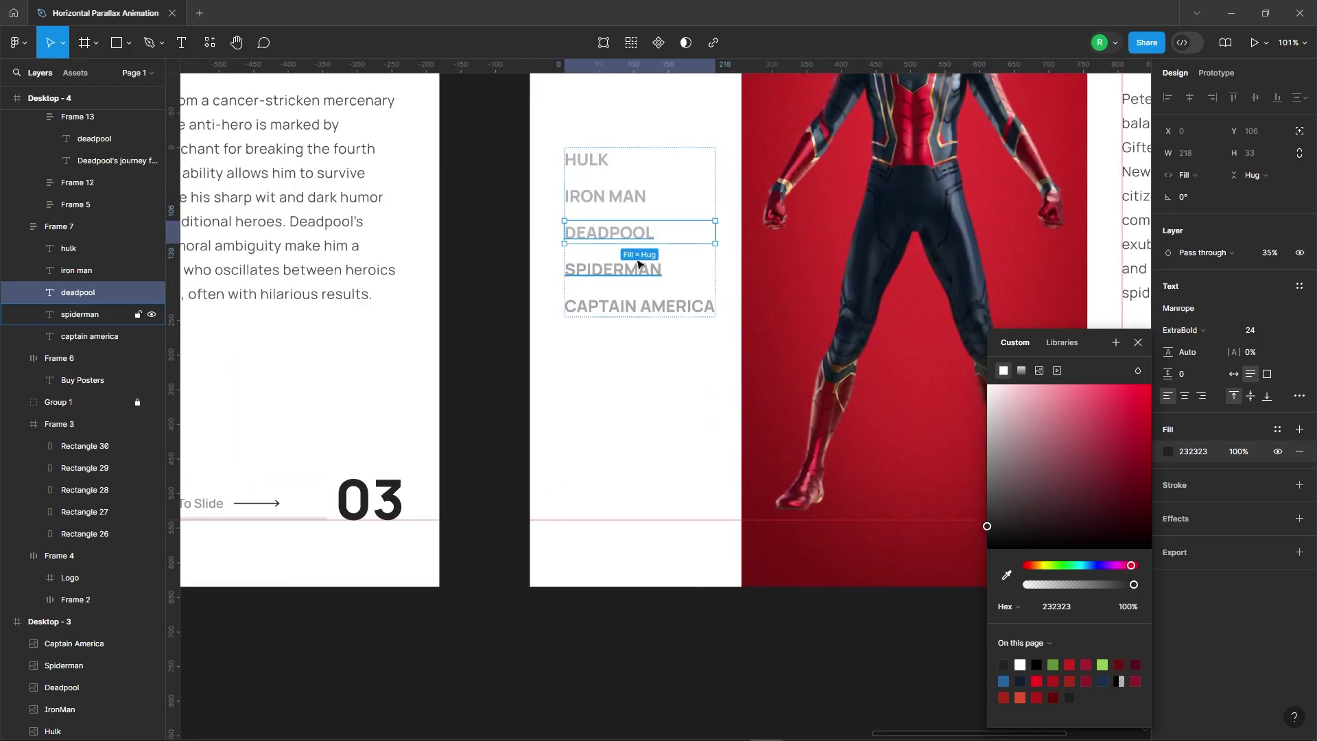
# - Highlight the SPIDERMAN list entry in title red at 100% opacity
pyautogui.click(613, 269)
pyautogui.click(1167, 451)
pyautogui.click(1006, 575)
pyautogui.scroll(-3, 1087, 126)
pyautogui.scroll(5, 1087, 125)
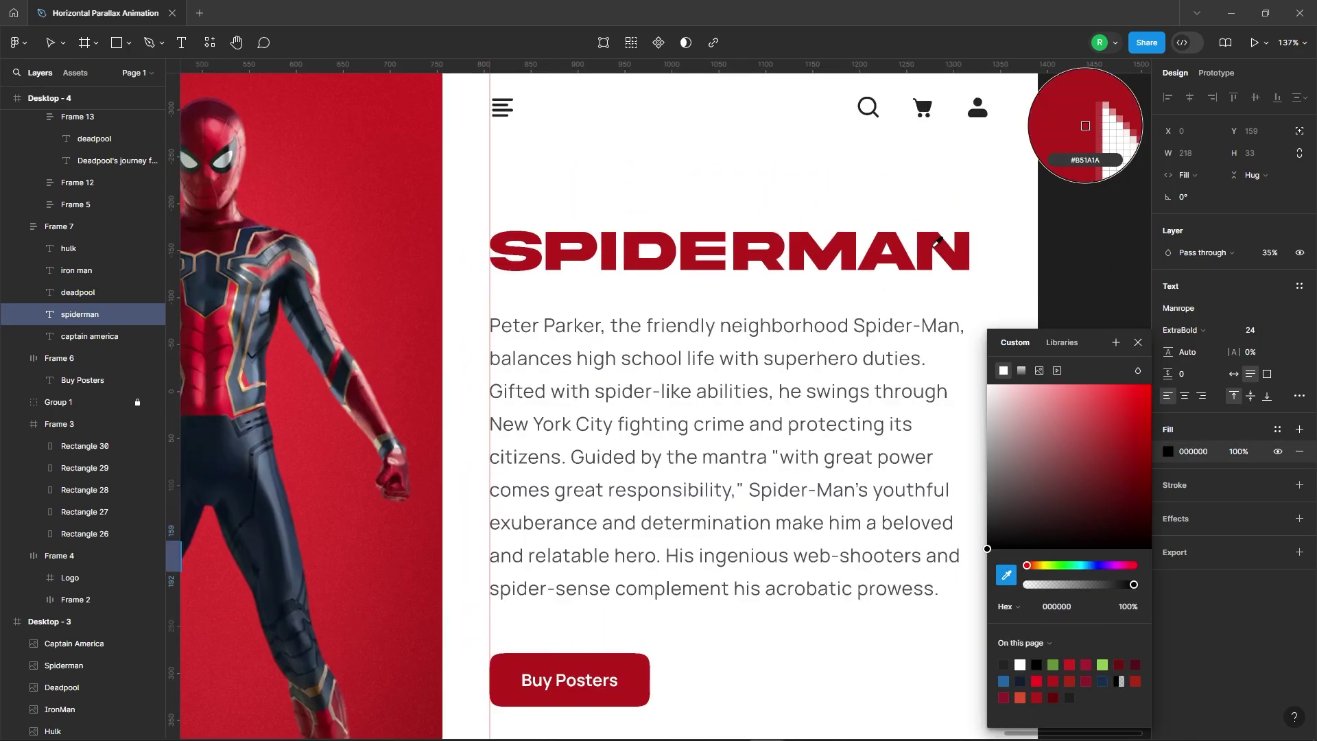
pyautogui.click(1087, 125)
pyautogui.scroll(-5, 1087, 126)
pyautogui.click(1268, 253)
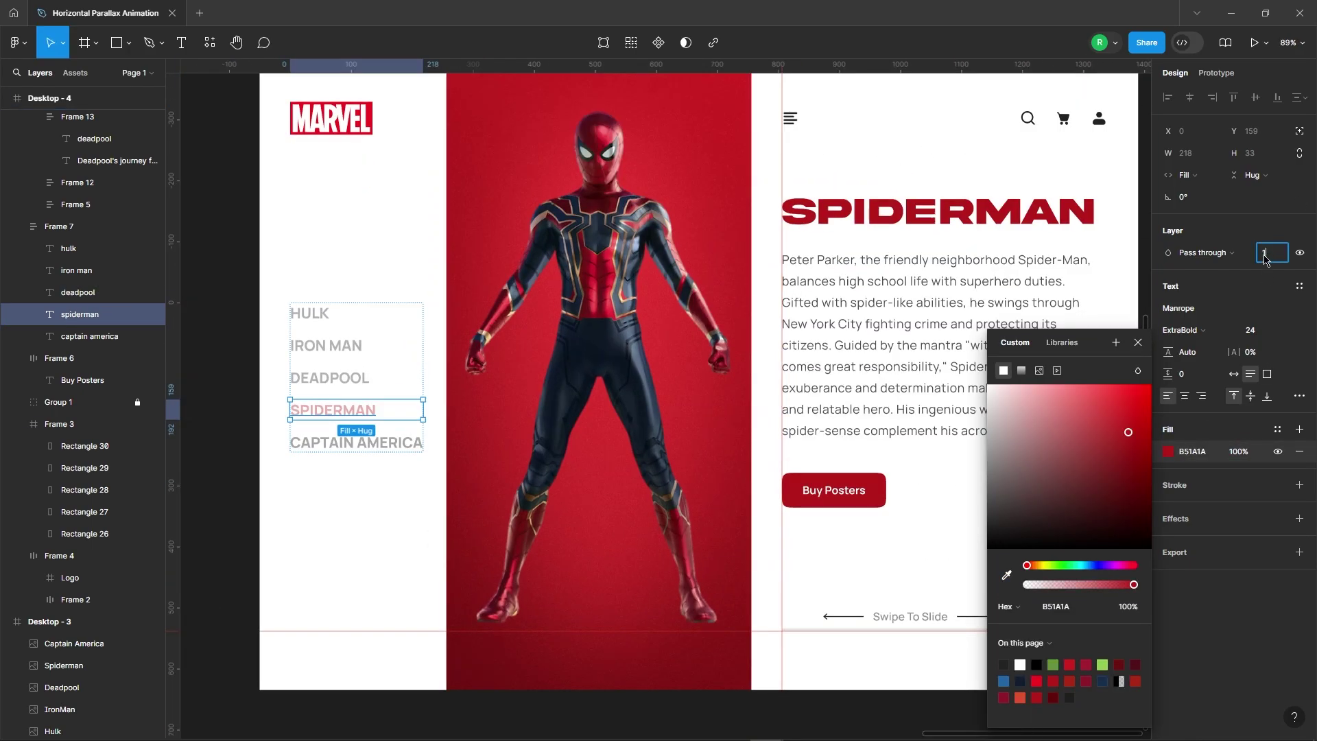
pyautogui.write('00')
pyautogui.press('Return')
pyautogui.click(234, 304)
# - Shift the 01–05 number column so the counter shows 04
pyautogui.scroll(-1, 282, 340)
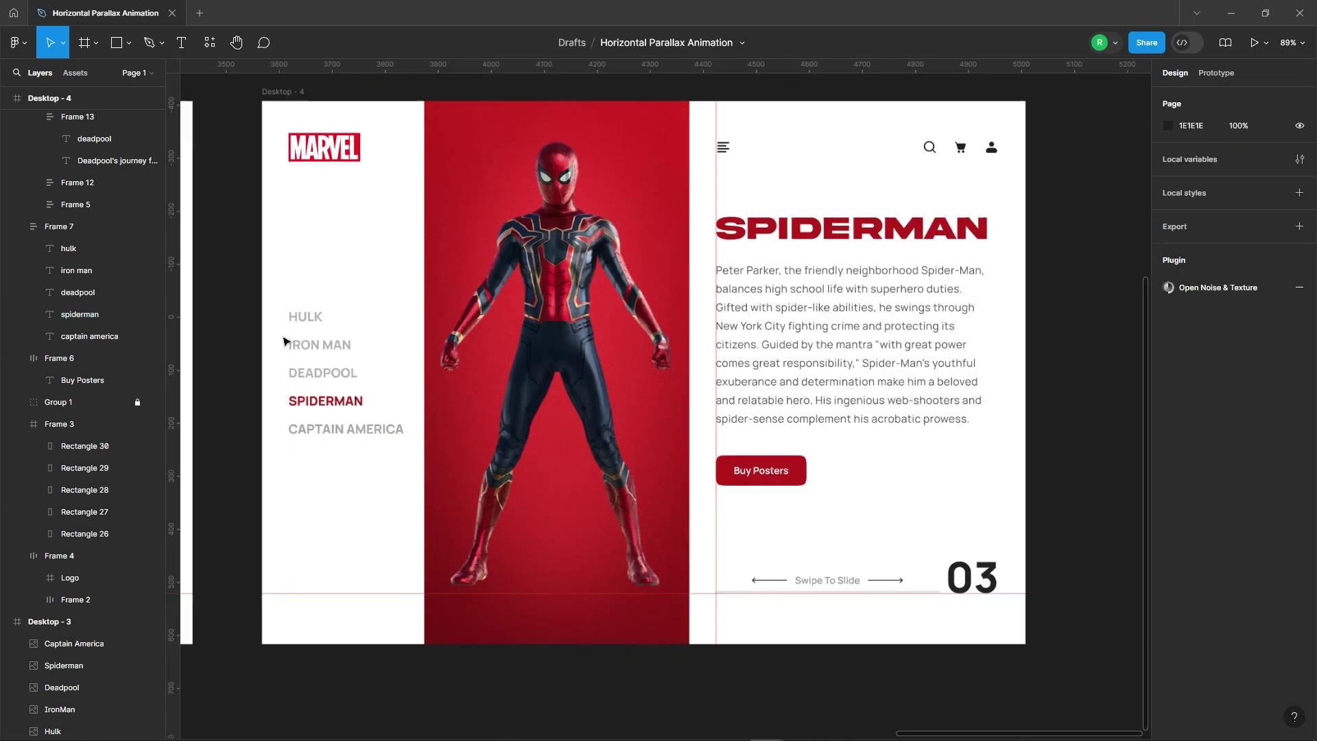
pyautogui.scroll(-4, 282, 340)
pyautogui.click(772, 511)
pyautogui.press('Return')
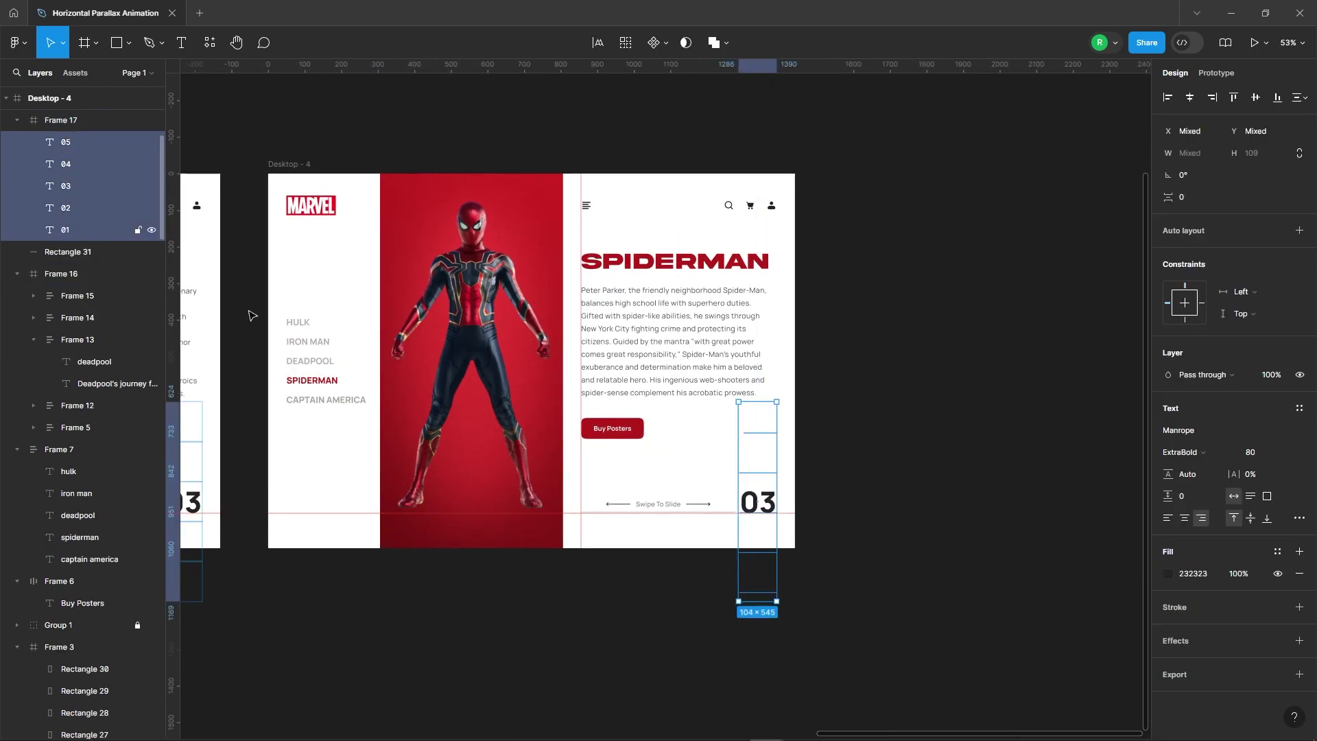
pyautogui.scroll(5, 750, 544)
pyautogui.moveTo(750, 544); pyautogui.dragTo(751, 411)
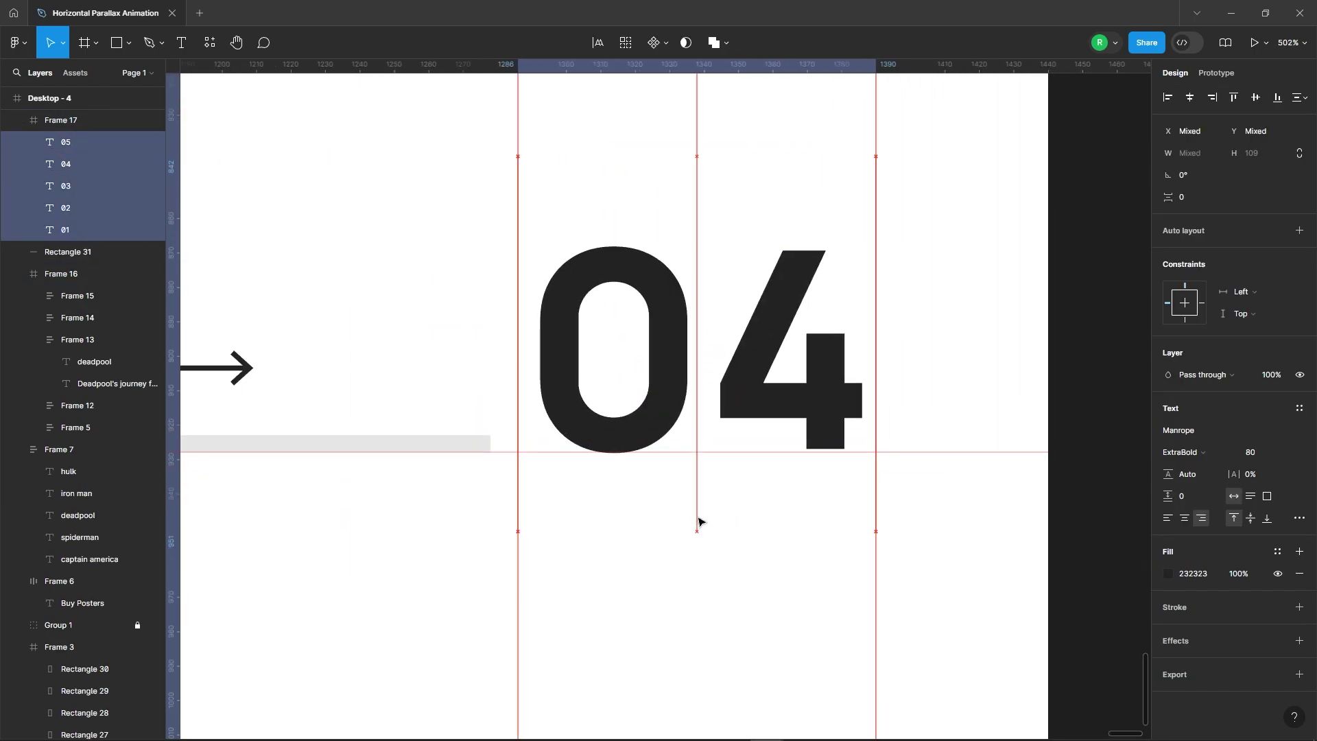
pyautogui.scroll(-10, 697, 520)
pyautogui.press('Escape')
# - Duplicate Desktop-4 as Desktop-5 and slide the Captain America image into the panel
pyautogui.moveTo(521, 288); pyautogui.dragTo(911, 279)
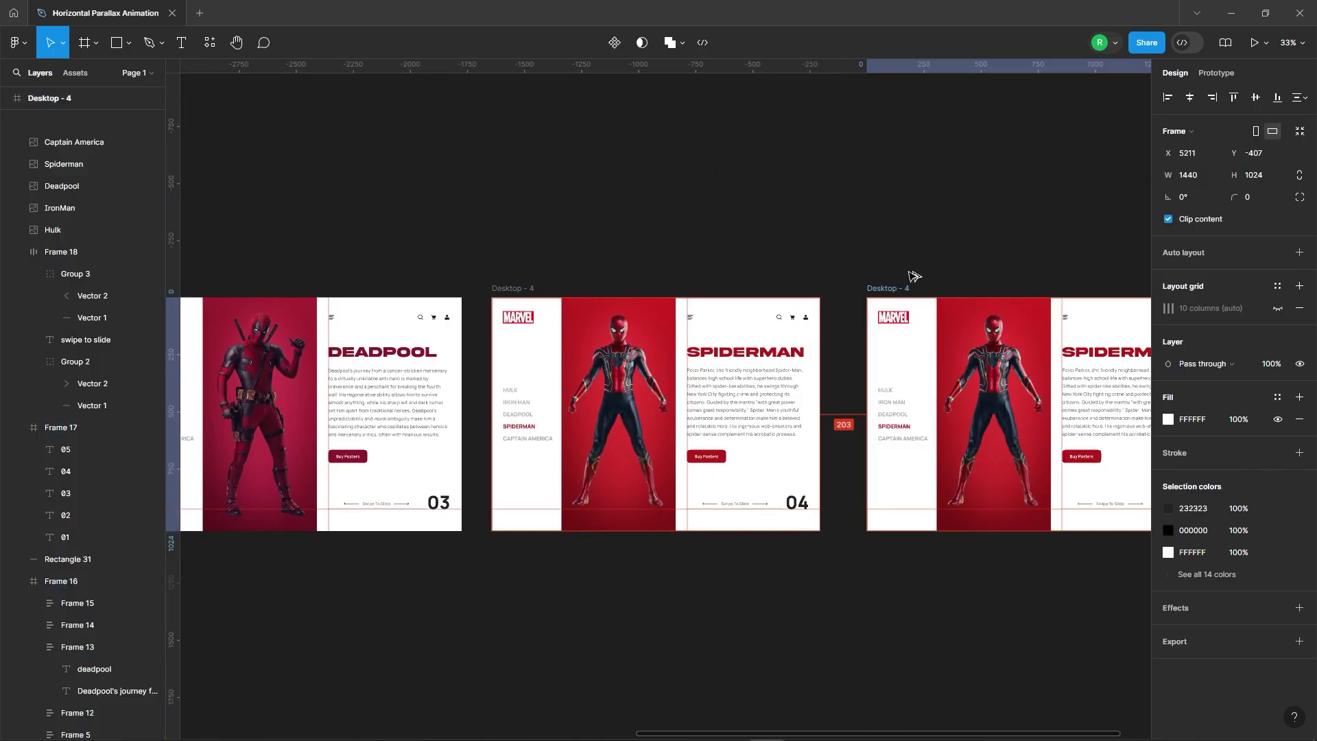
pyautogui.click(676, 279)
pyautogui.scroll(5, 676, 279)
pyautogui.scroll(-2, 806, 409)
pyautogui.click(806, 409)
pyautogui.scroll(3, 807, 410)
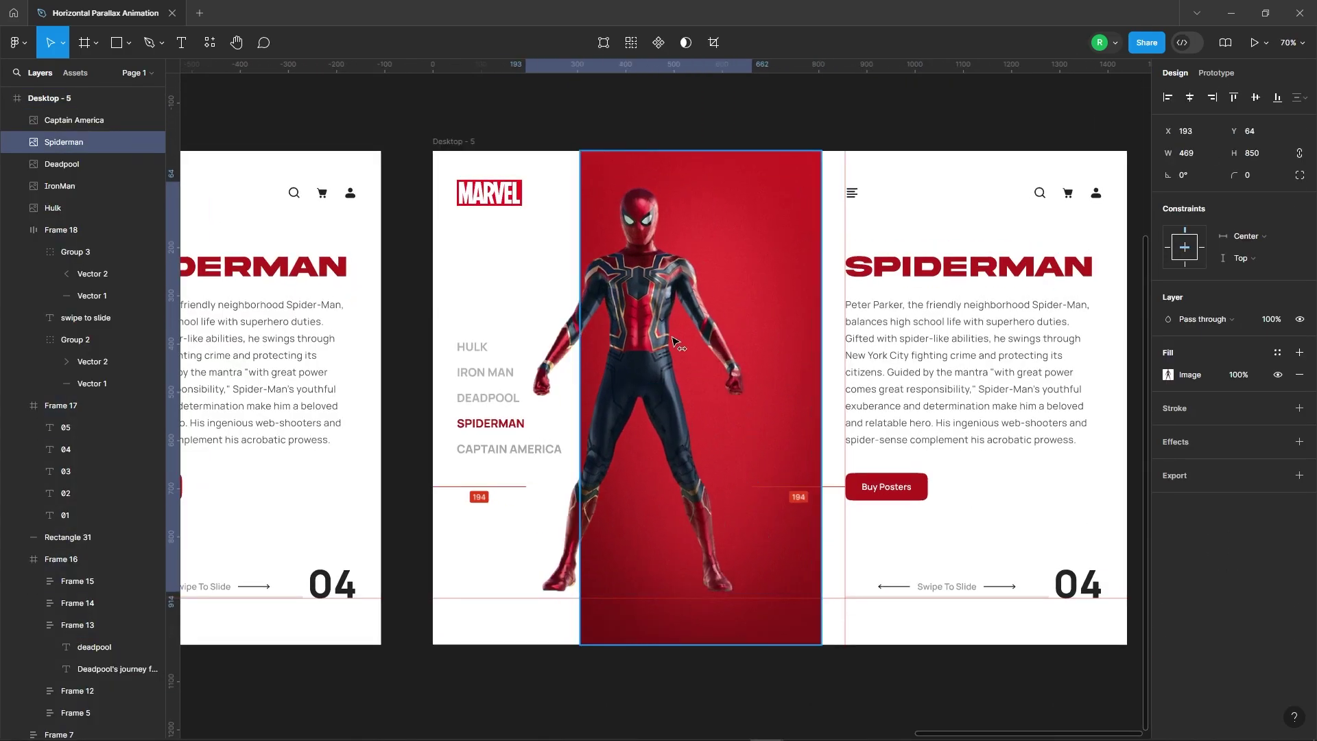
pyautogui.click(74, 120)
pyautogui.moveTo(1173, 125); pyautogui.dragTo(796, 375)
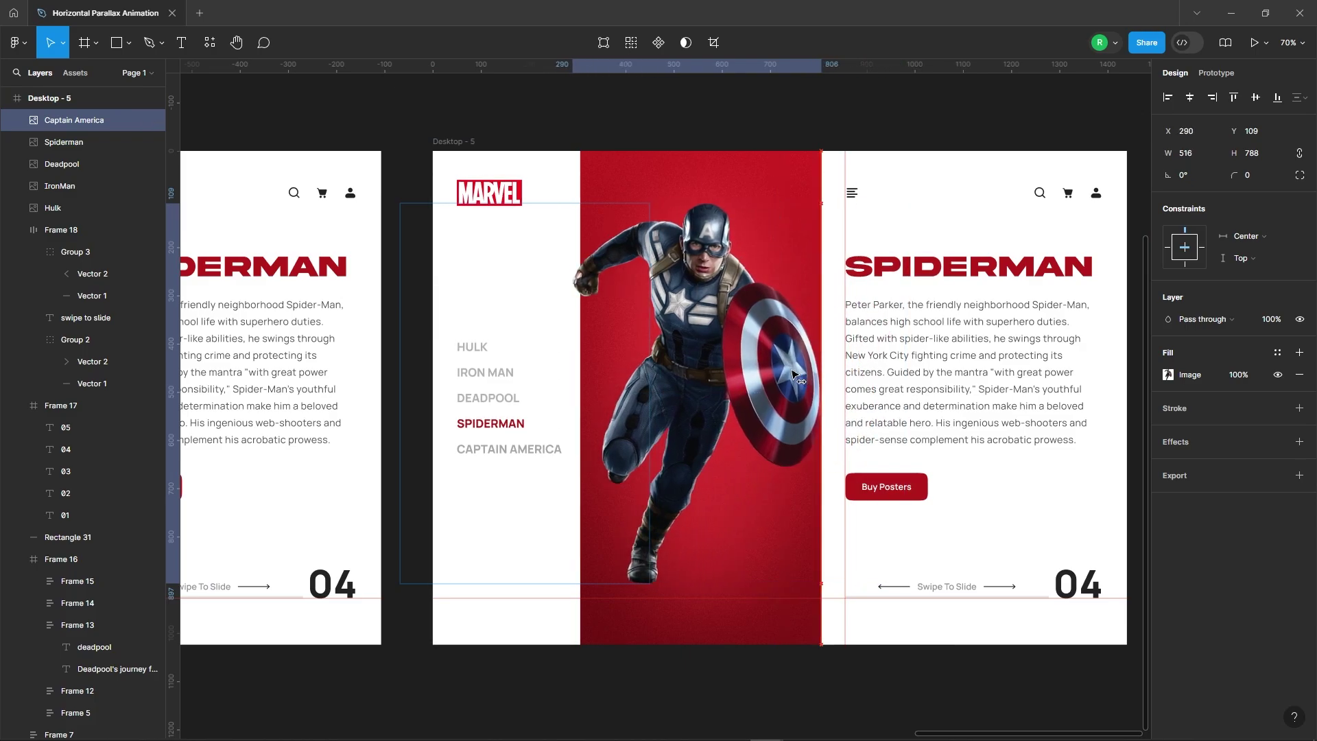
# - Move the red backdrop out and swap the Spider-Man text for the C. AMERICA text
pyautogui.click(712, 165)
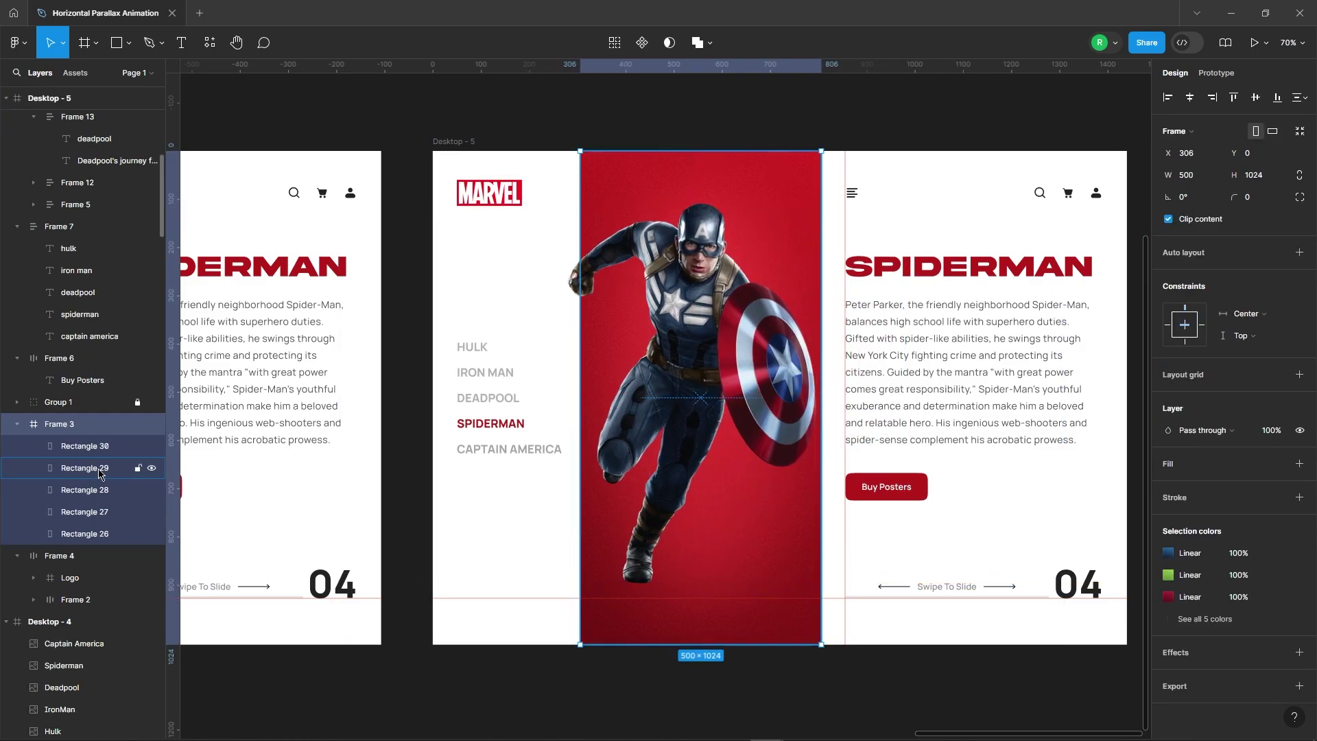
pyautogui.moveTo(760, 421)
pyautogui.mouseDown()
pyautogui.moveTo(544, 421)
pyautogui.moveTo(878, 183)
pyautogui.mouseUp()
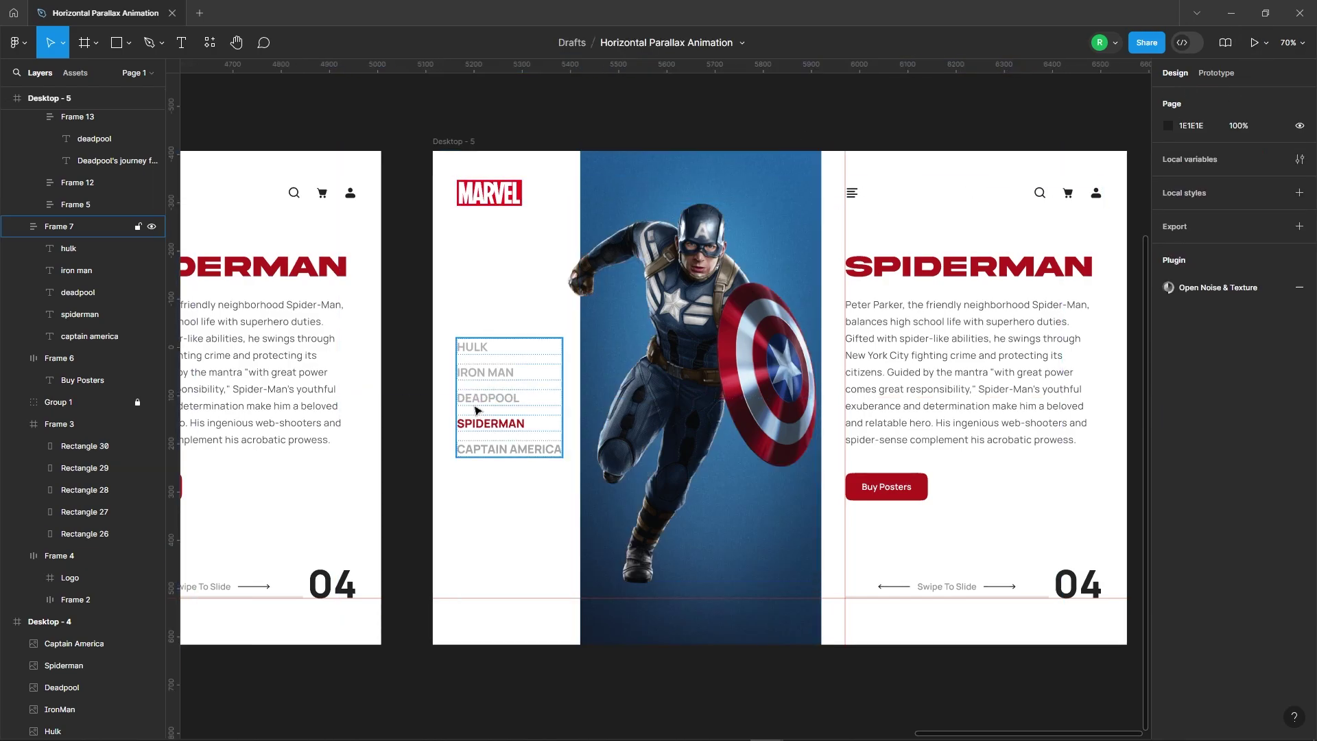
pyautogui.scroll(-2, 176, 408)
pyautogui.click(62, 120)
pyautogui.click(69, 165)
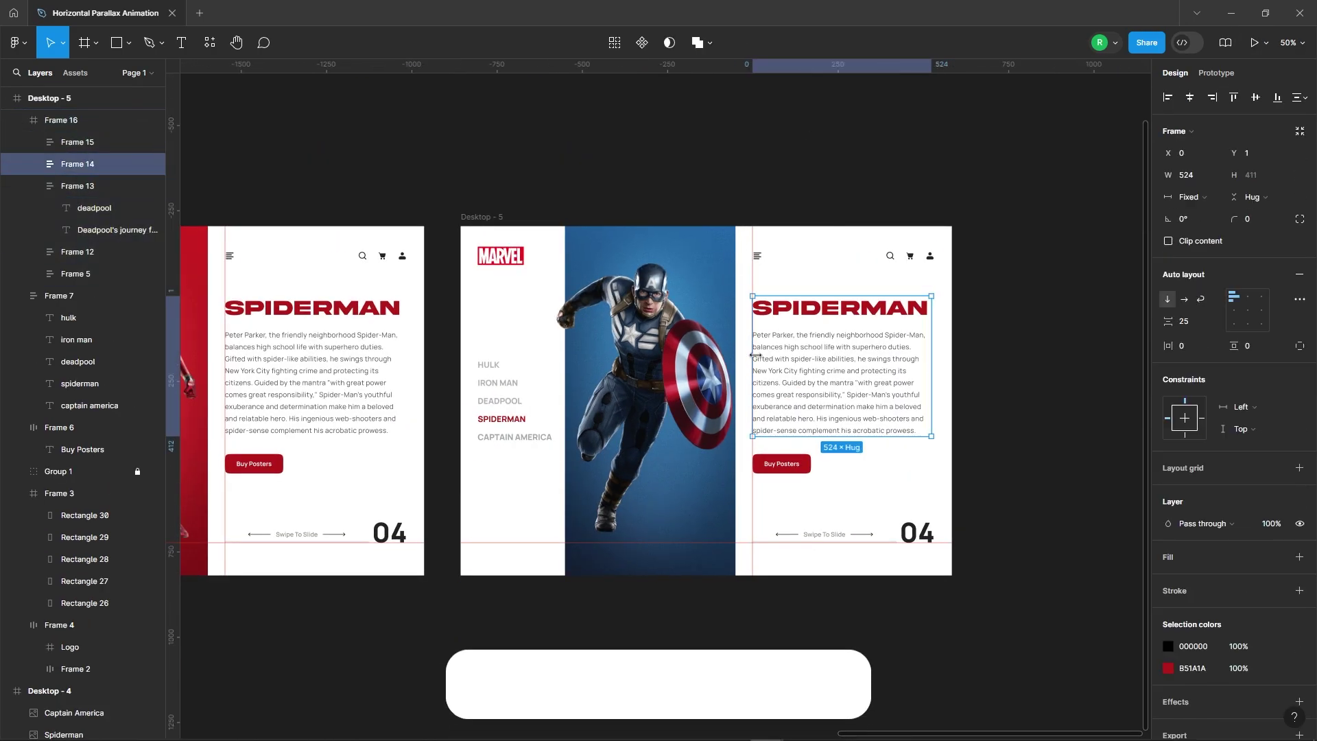
pyautogui.moveTo(930, 355); pyautogui.dragTo(756, 355)
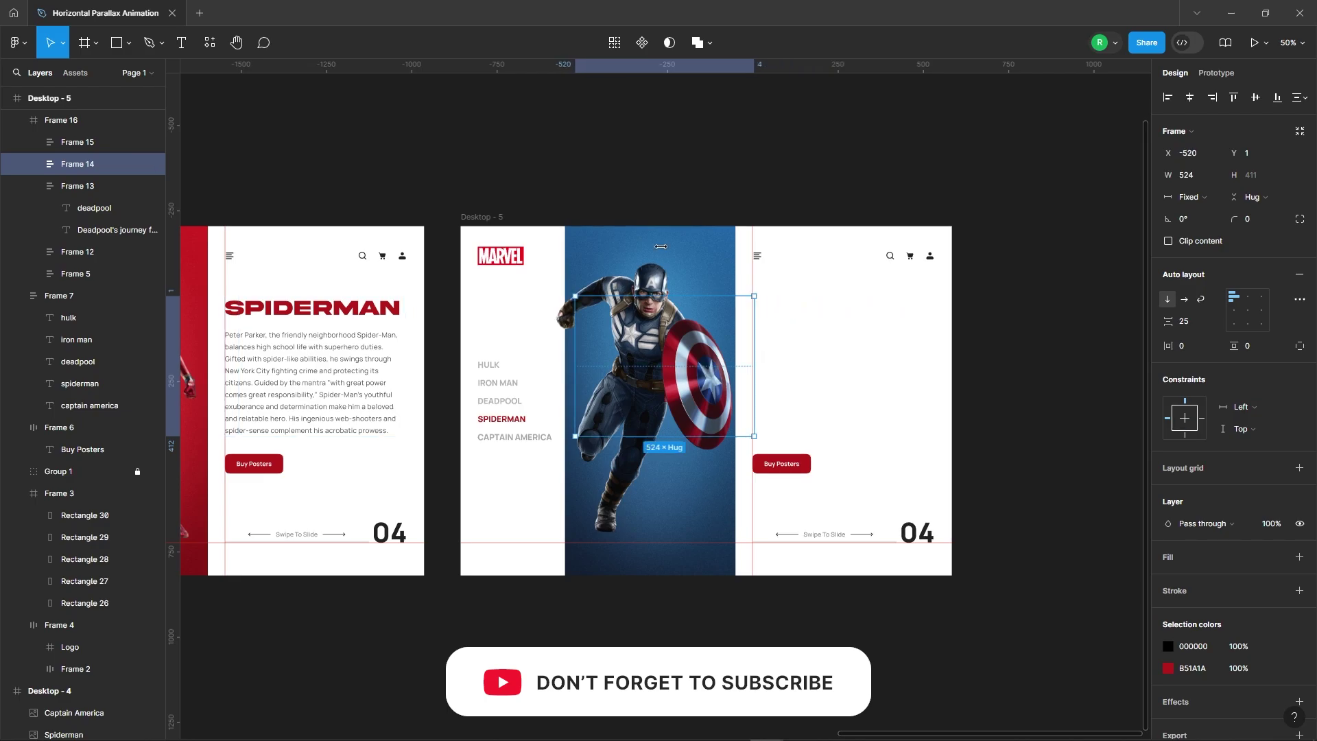
pyautogui.click(73, 143)
pyautogui.click(1168, 97)
# - Eyedrop the title navy onto the Buy Posters button fill
pyautogui.click(781, 463)
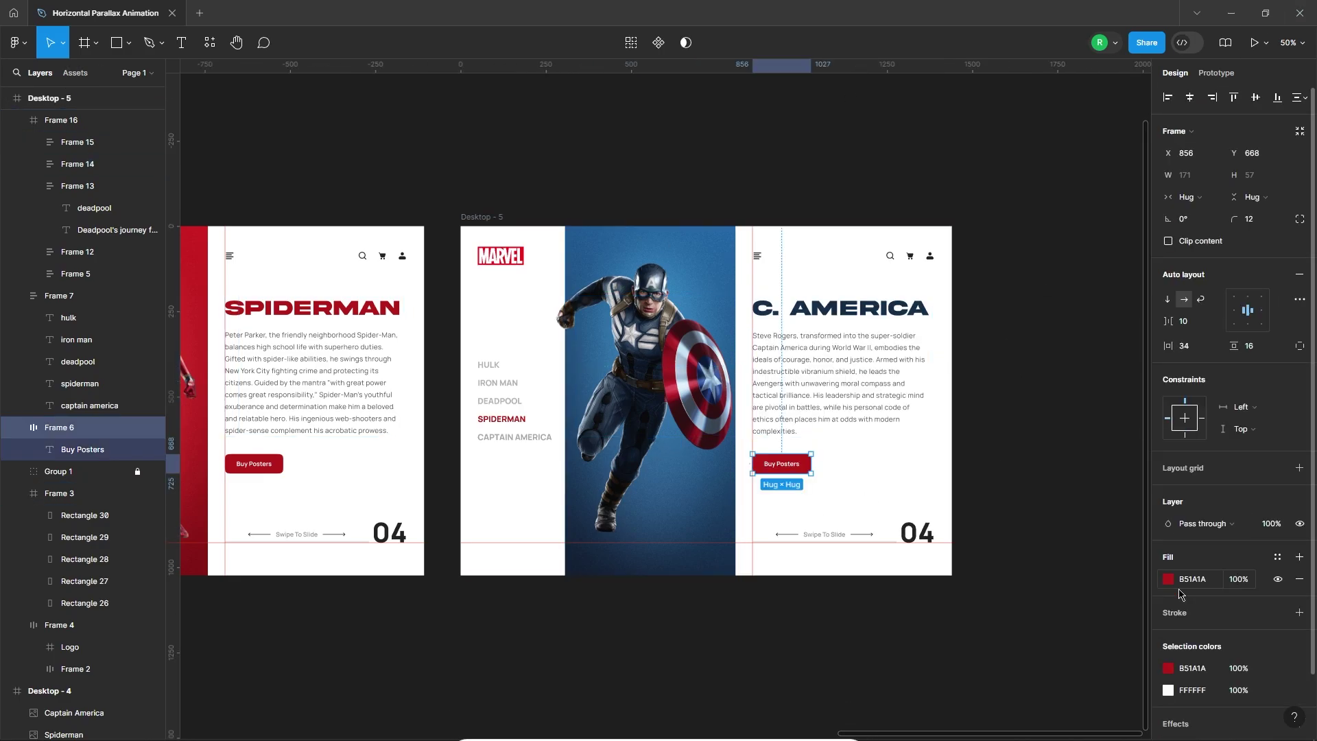
pyautogui.click(1168, 579)
pyautogui.click(1006, 575)
pyautogui.scroll(5, 906, 281)
pyautogui.click(906, 281)
pyautogui.scroll(-5, 1053, 220)
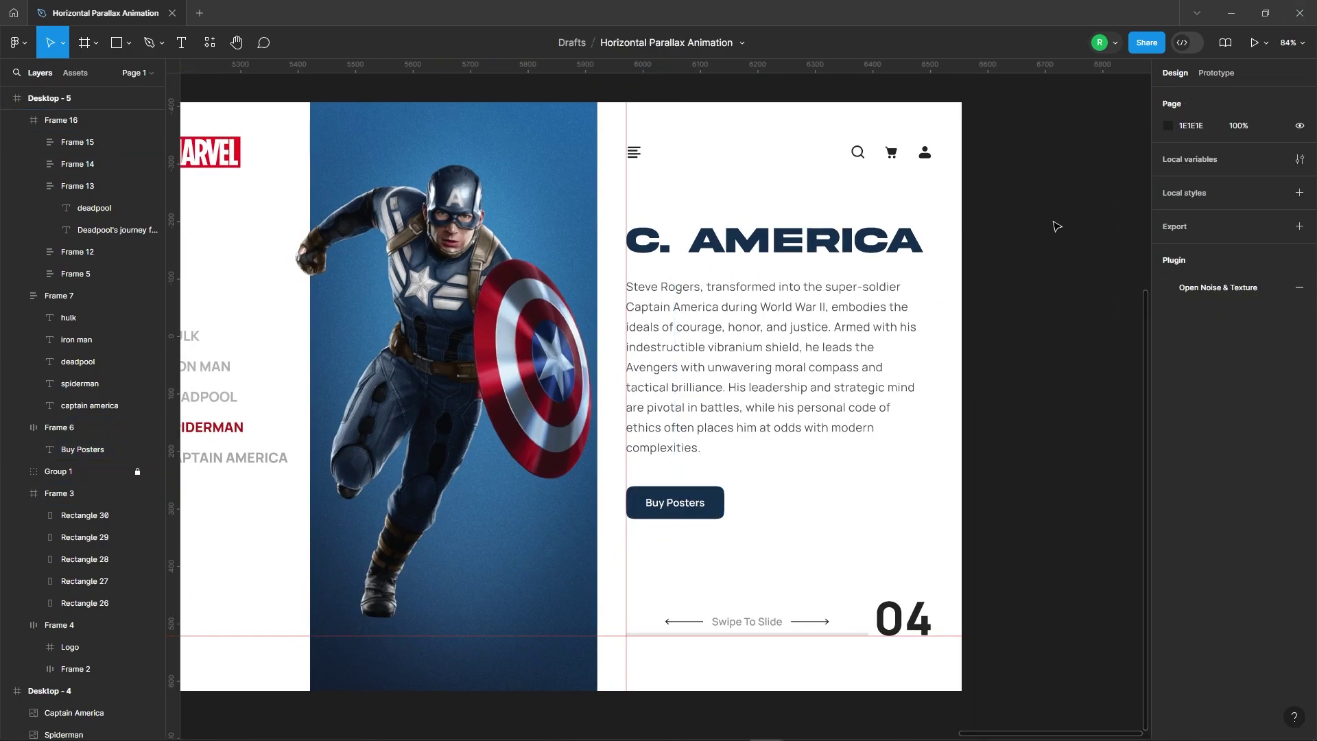
# - Give the CAPTAIN AMERICA list entry the navy colour
pyautogui.click(523, 382)
pyautogui.click(1168, 451)
pyautogui.click(1006, 574)
pyautogui.scroll(3, 1082, 124)
pyautogui.scroll(-3, 1029, 274)
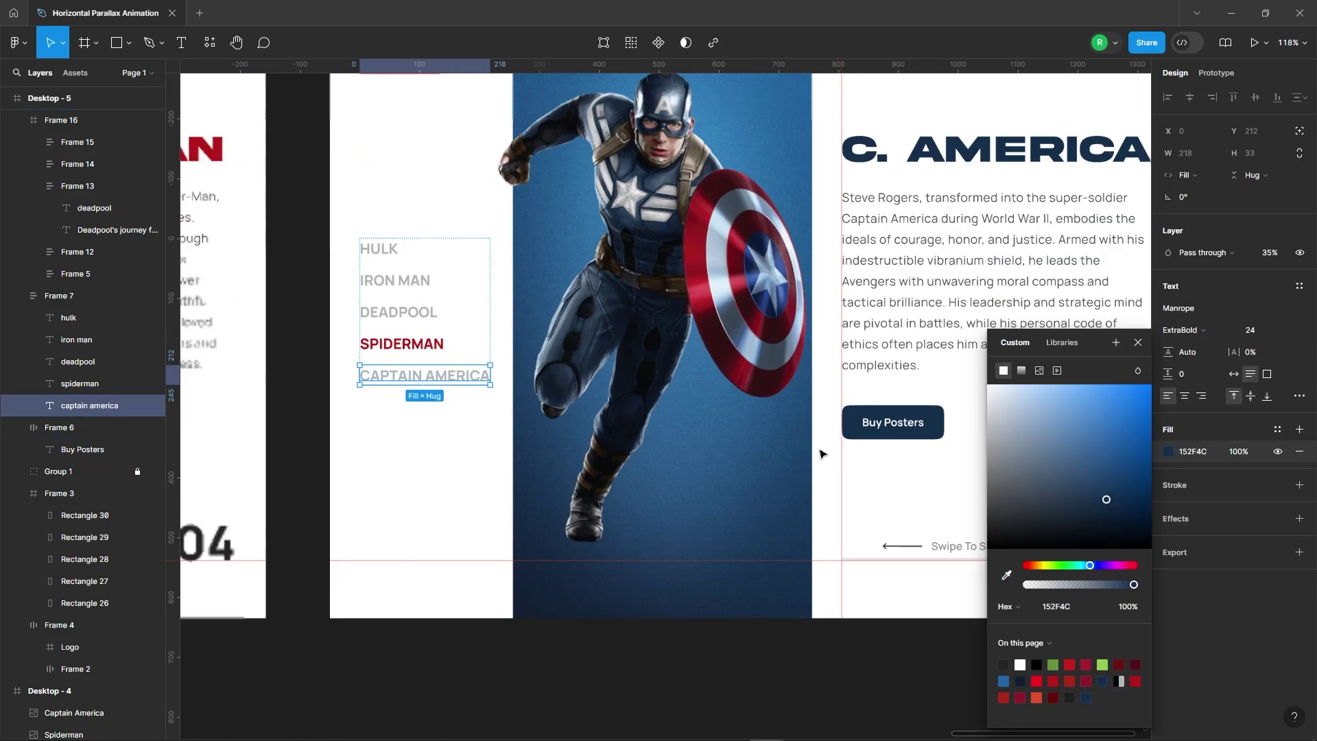
# - Make the SPIDERMAN list entry dark grey at 35% opacity
pyautogui.click(401, 362)
pyautogui.scroll(-1, 618, 343)
pyautogui.click(1168, 452)
pyautogui.click(1006, 575)
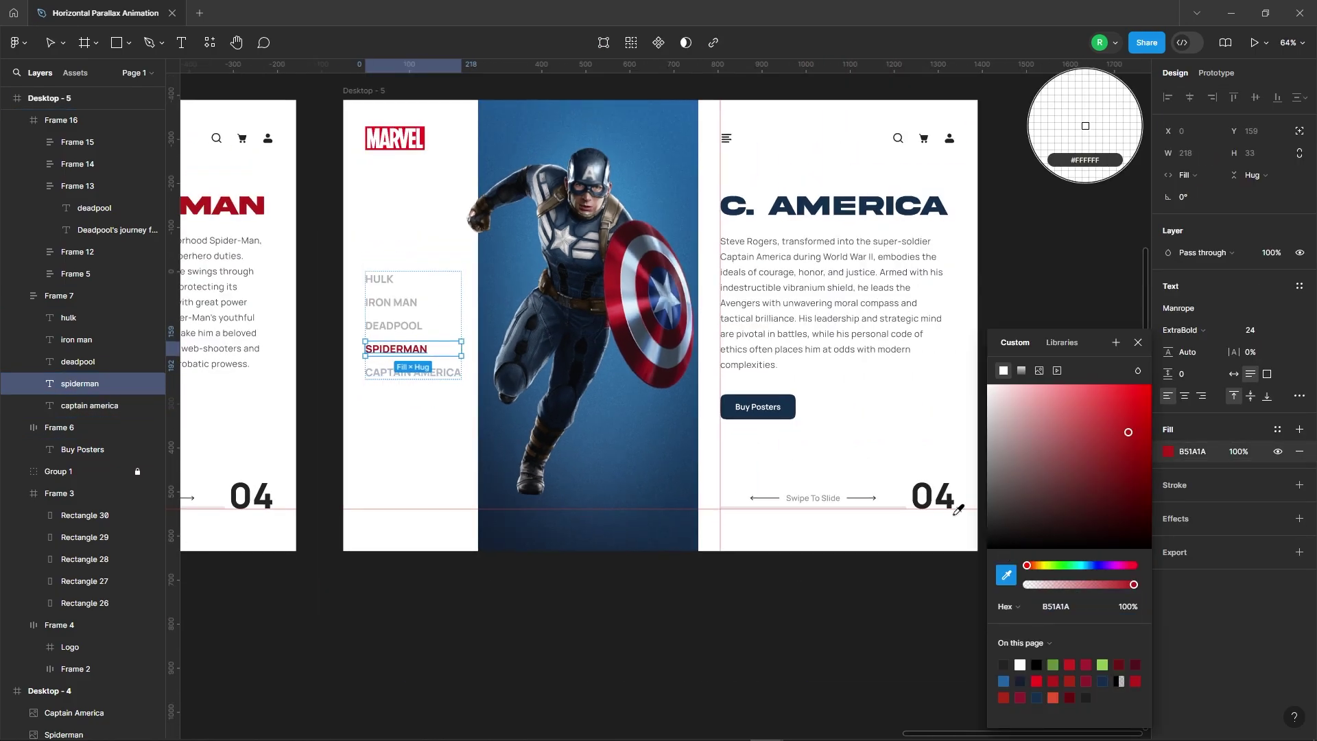
pyautogui.scroll(3, 953, 515)
pyautogui.click(919, 480)
pyautogui.scroll(-3, 928, 518)
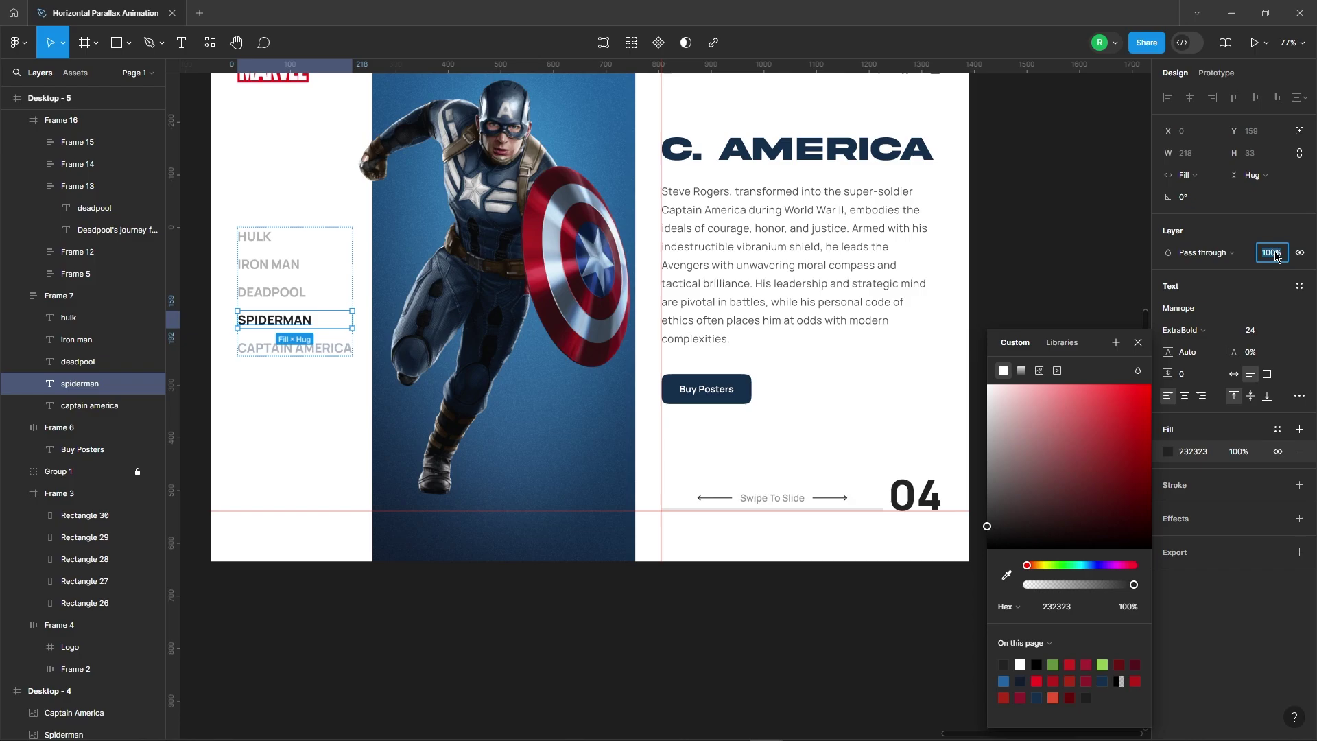
pyautogui.write('35')
pyautogui.press('Return')
pyautogui.press('Tab')
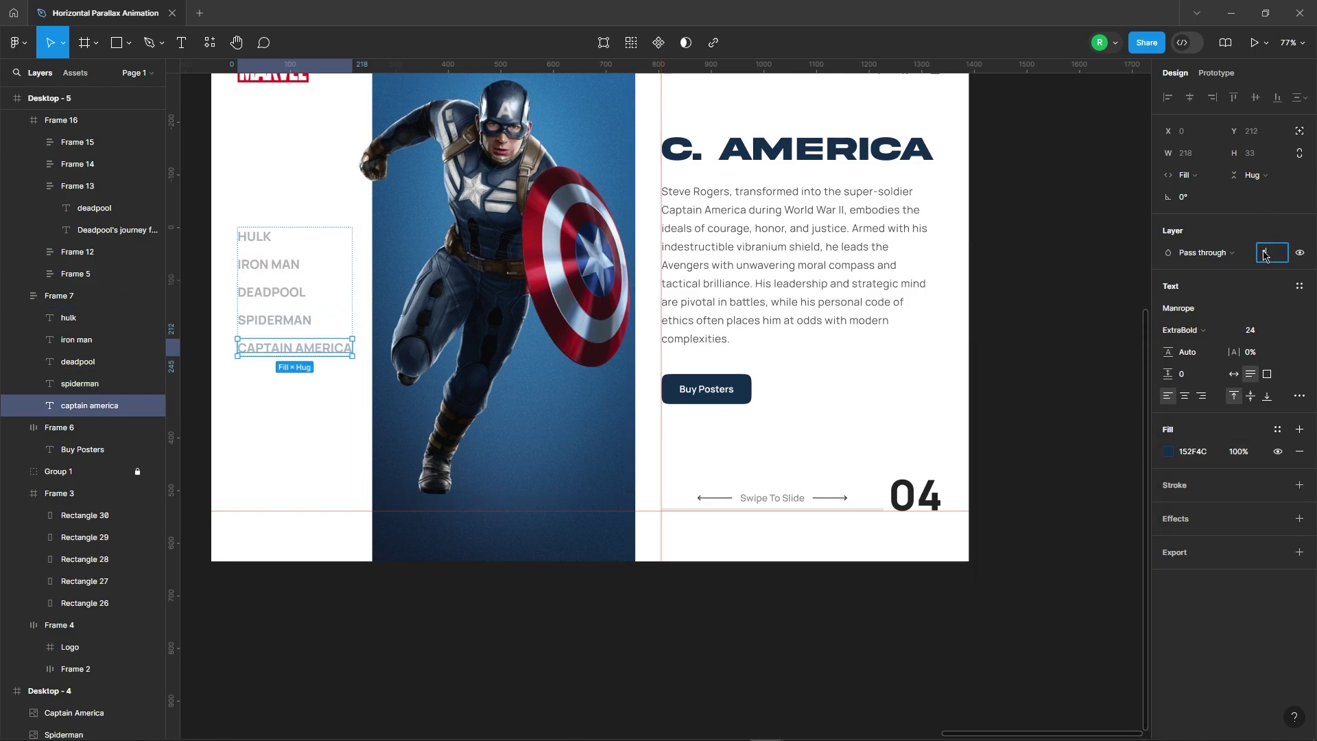
# - Select the 01–05 number layers in Frame 17 together so the counter shows 05
pyautogui.click(812, 588)
pyautogui.keyDown('ctrl'); pyautogui.click(915, 496); pyautogui.keyUp('ctrl')
pyautogui.hotkey('shift', '2')
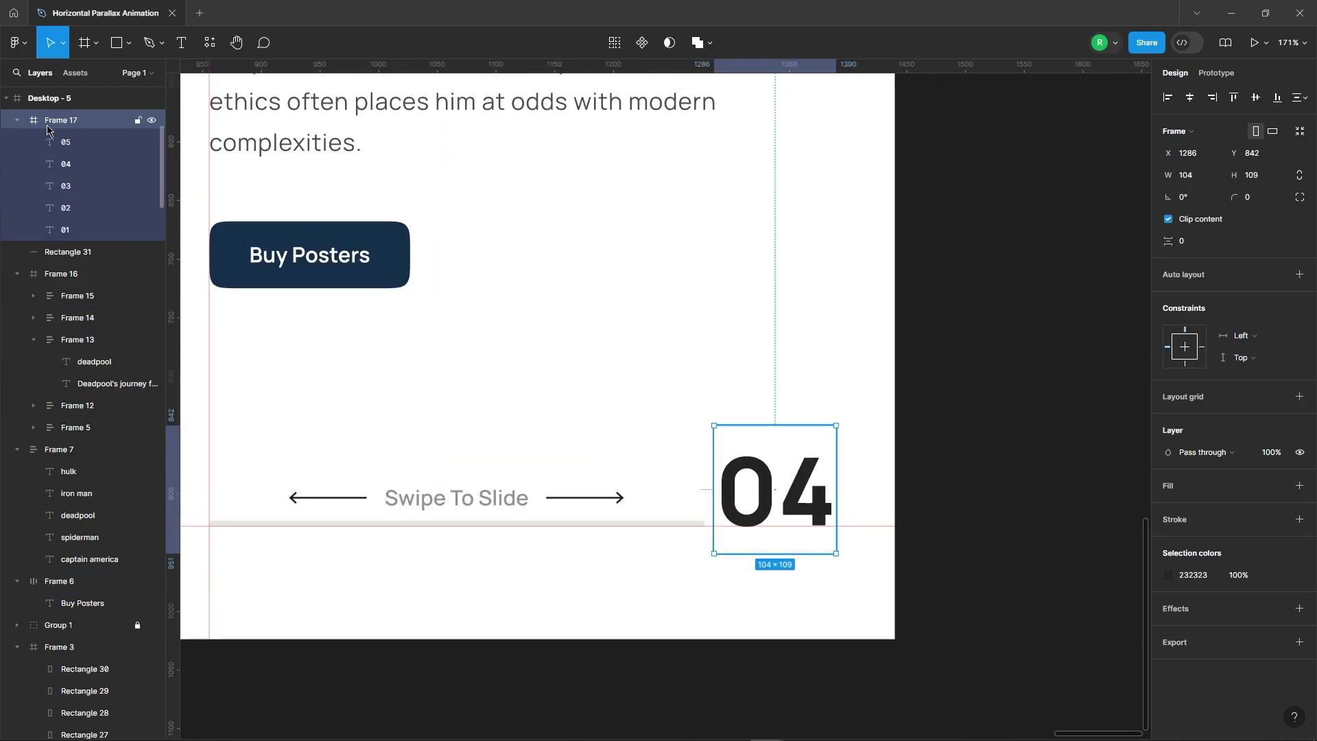
pyautogui.click(65, 142)
pyautogui.keyDown('shift'); pyautogui.click(92, 239); pyautogui.keyUp('shift')
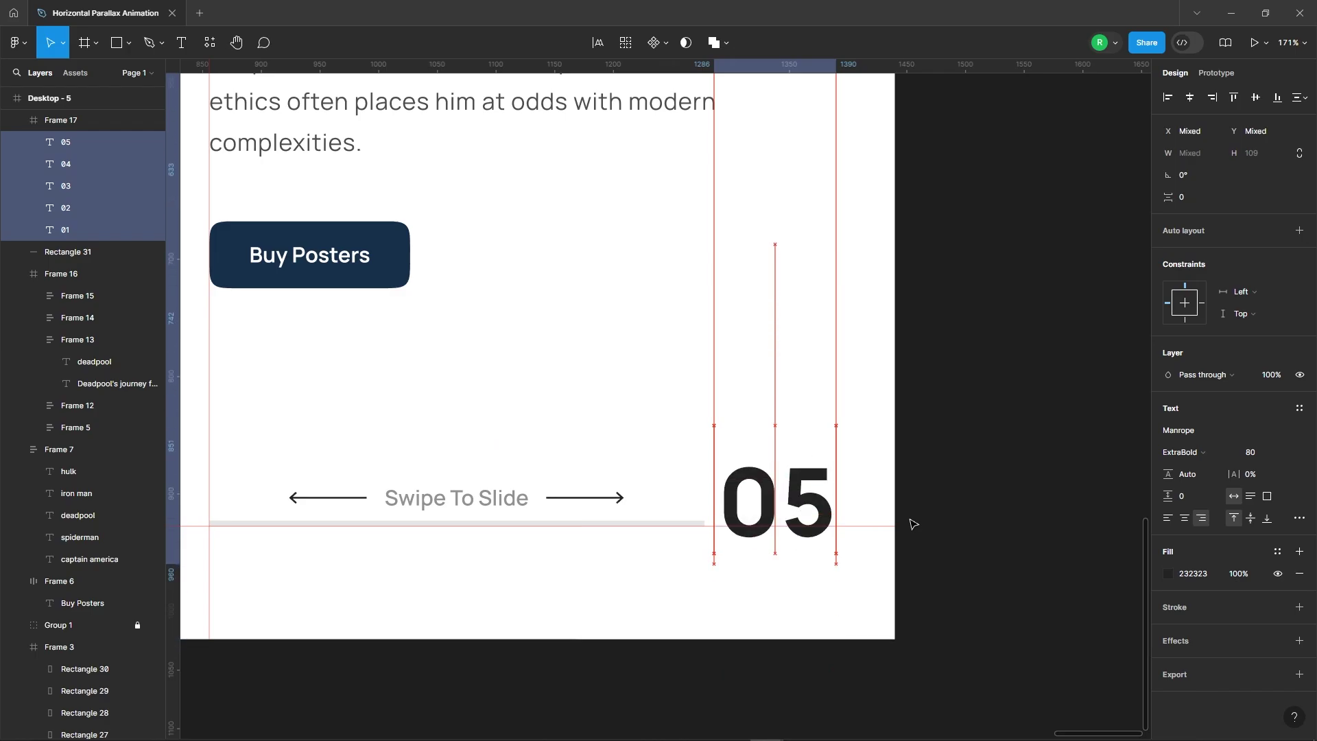
pyautogui.click(946, 517)
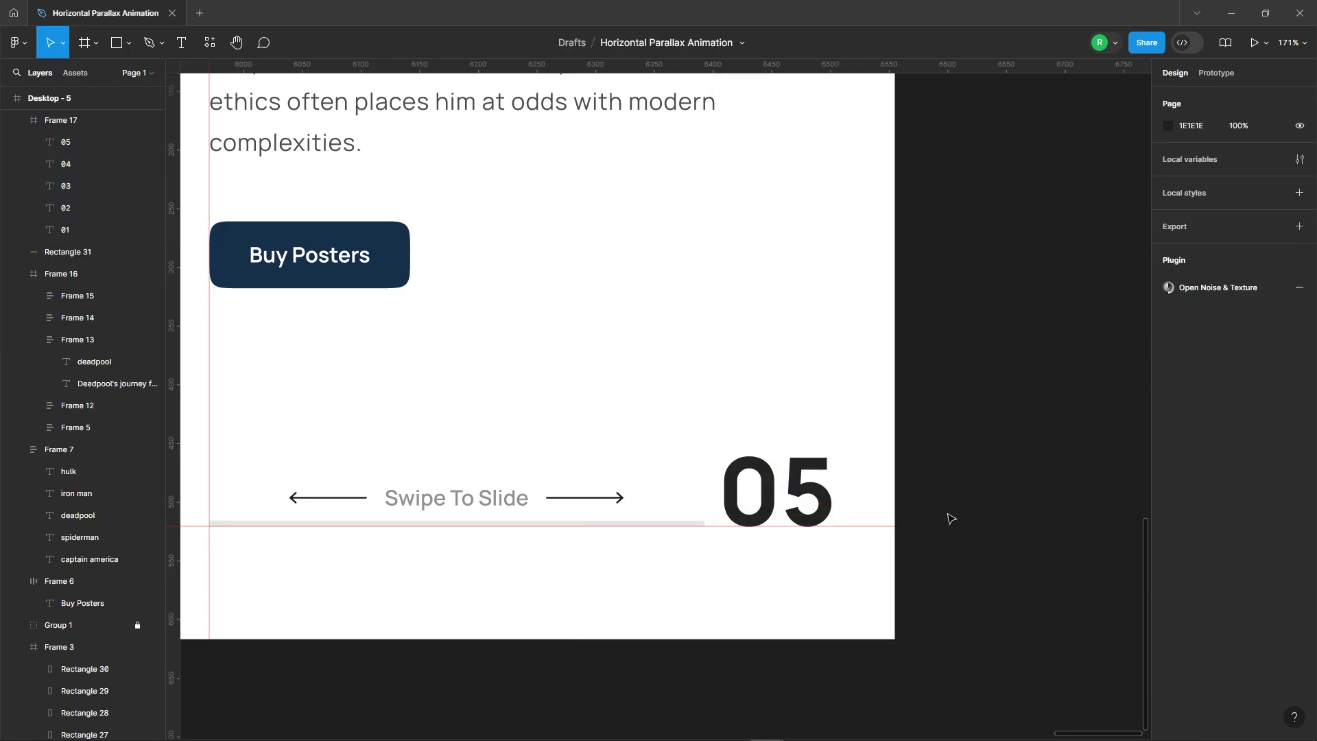
pyautogui.scroll(-5, 986, 426)
pyautogui.scroll(-4, 986, 426)
pyautogui.scroll(-1, 986, 426)
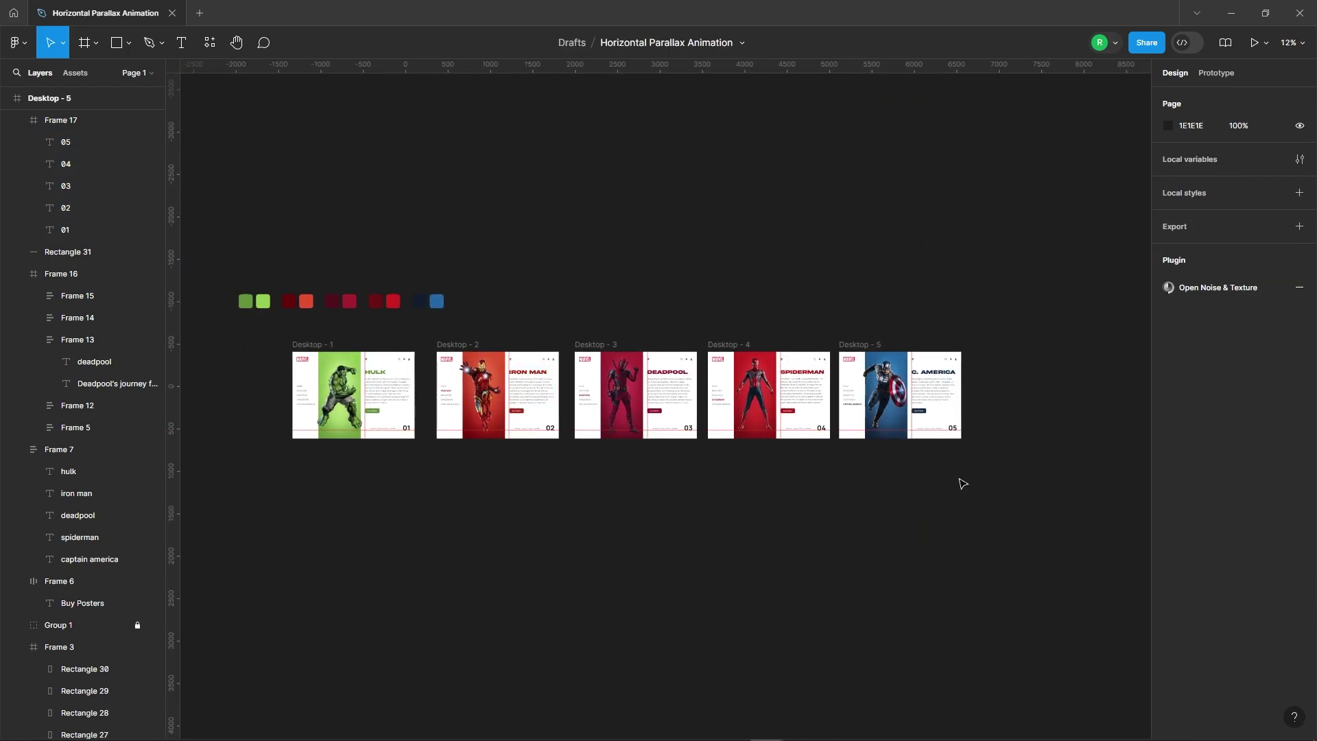
# - Select the right swipe arrow's group in the Captain America frame and fade it
pyautogui.click(939, 429)
pyautogui.scroll(2, 974, 421)
pyautogui.scroll(4, 981, 419)
pyautogui.scroll(4, 986, 416)
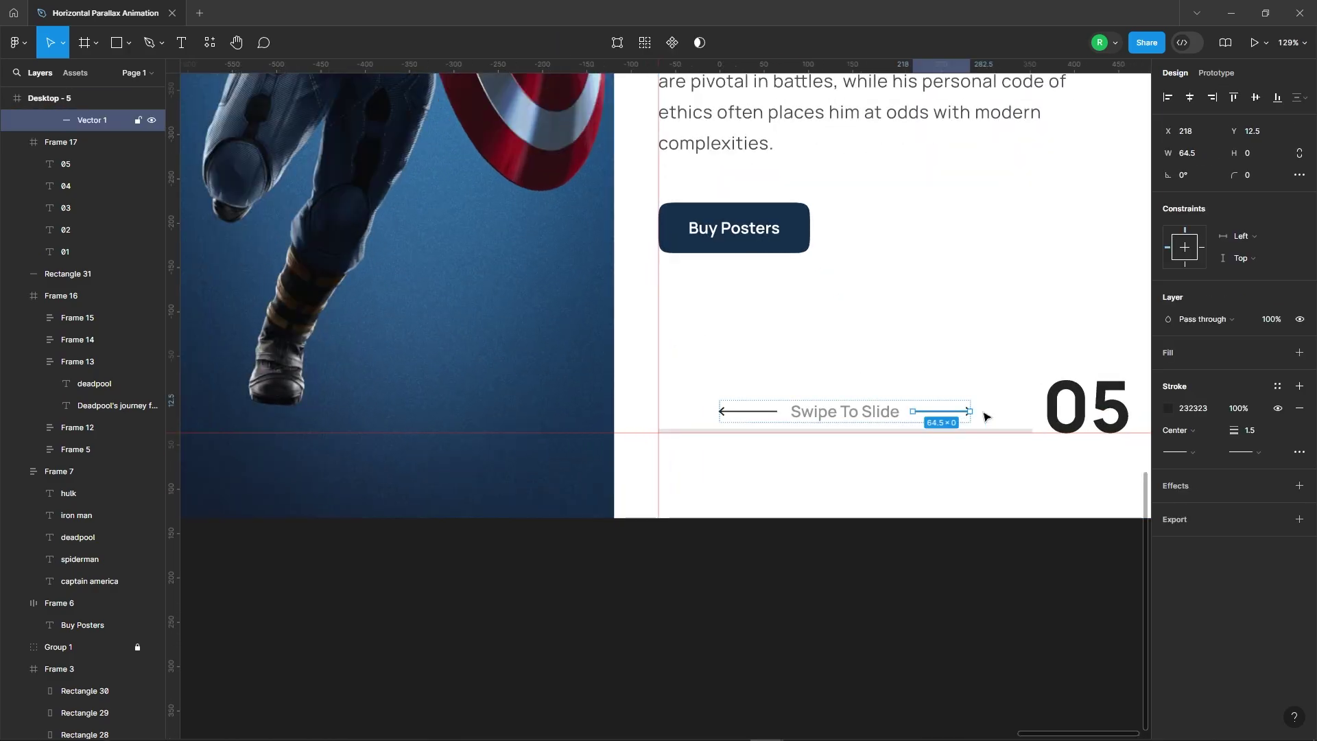
pyautogui.scroll(5, 981, 414)
pyautogui.keyDown('shift'); pyautogui.click(969, 413); pyautogui.keyUp('shift')
pyautogui.scroll(2, 968, 412)
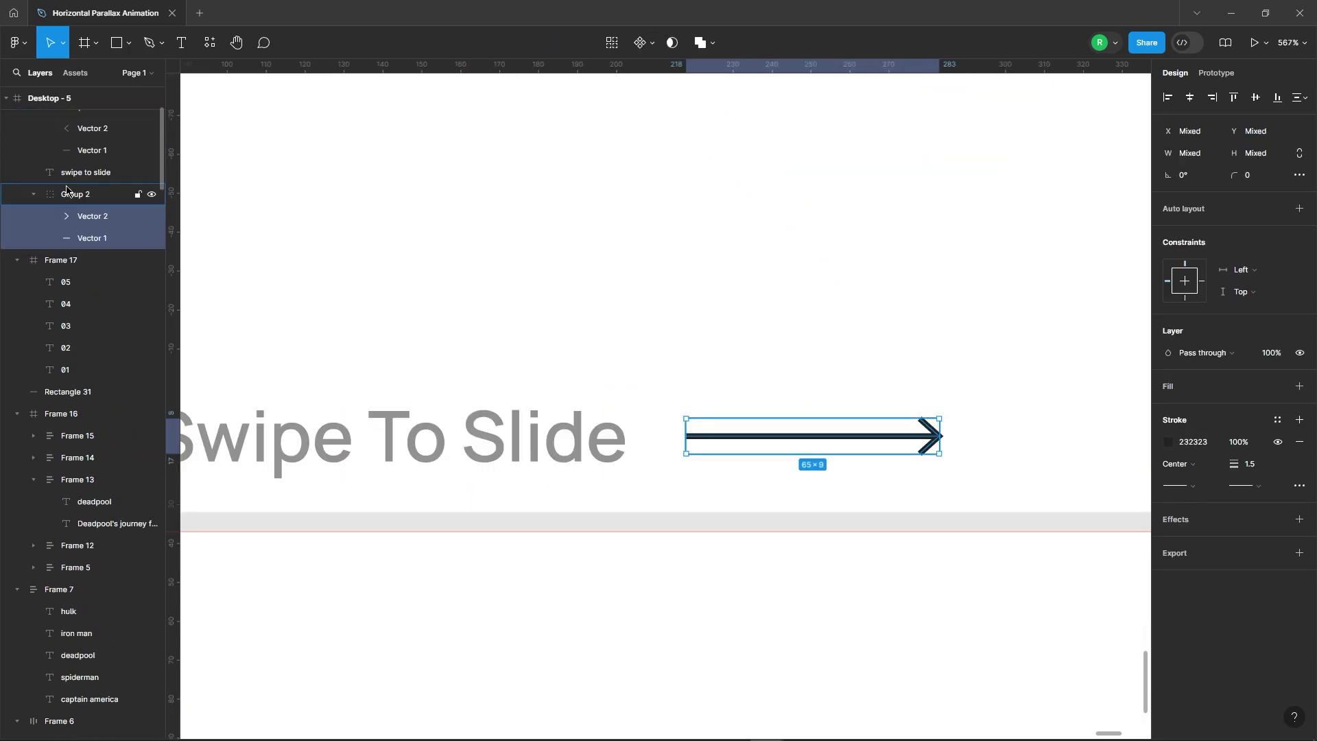
pyautogui.click(67, 193)
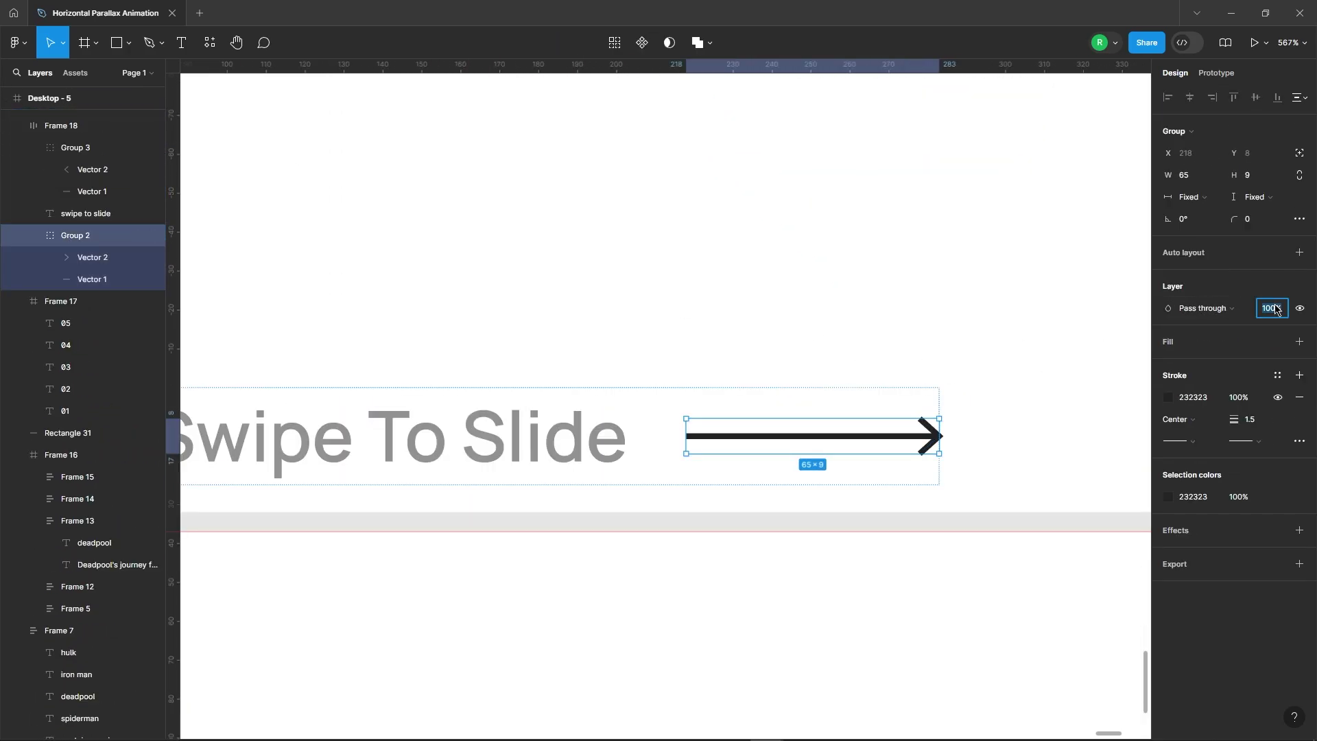
pyautogui.write('30')
pyautogui.click(966, 300)
# - Check the Hulk frame's left arrow group, faded to 30% opacity, for comparison
pyautogui.scroll(-5, 954, 315)
pyautogui.scroll(-5, 1027, 323)
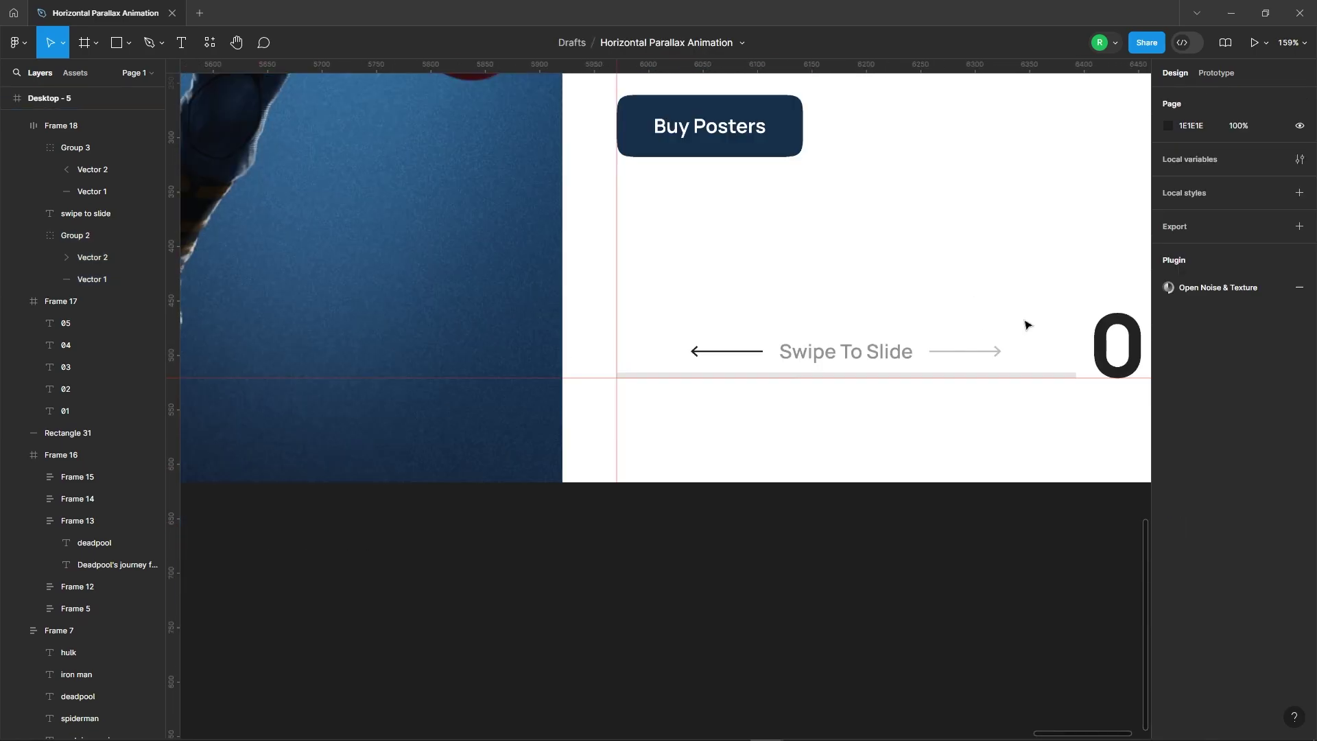
pyautogui.scroll(-3, 1036, 327)
pyautogui.scroll(-2, 892, 432)
pyautogui.scroll(-4, 749, 542)
pyautogui.scroll(1, 550, 514)
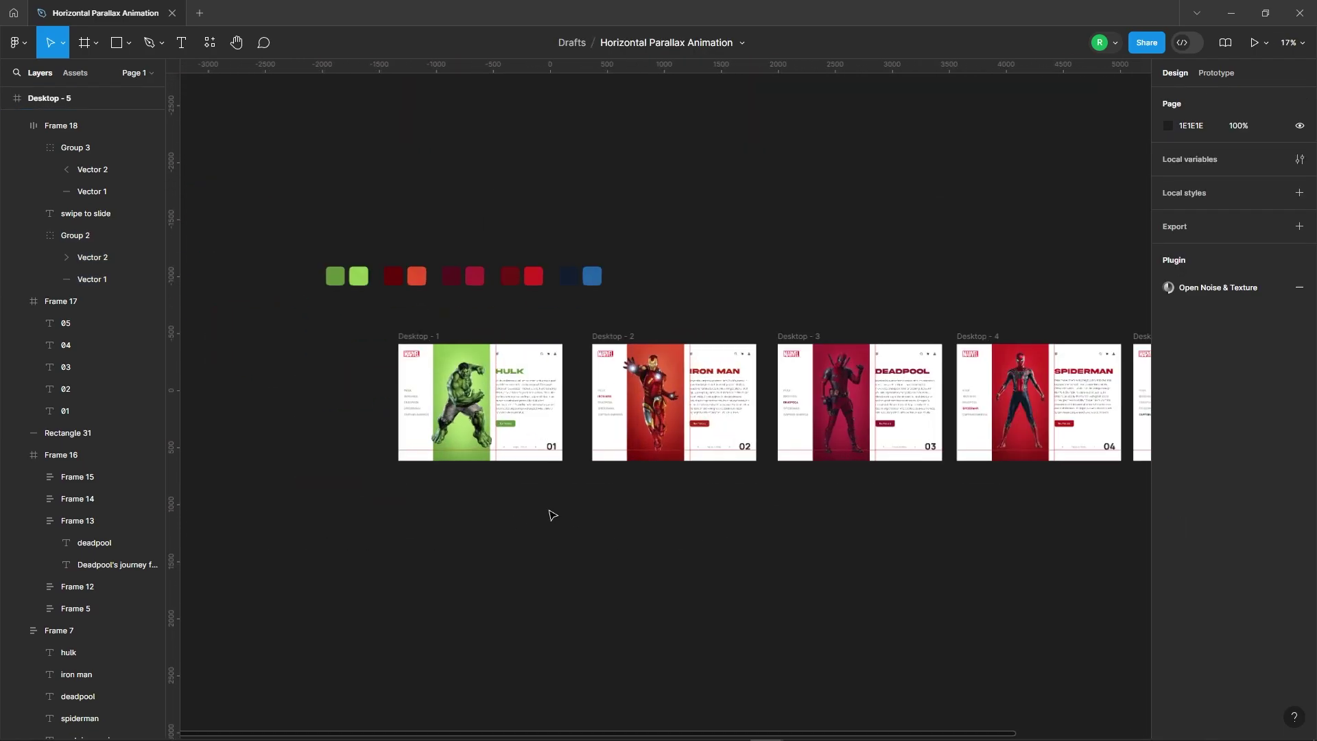
pyautogui.scroll(8, 529, 494)
pyautogui.scroll(5, 508, 461)
pyautogui.doubleClick(572, 349)
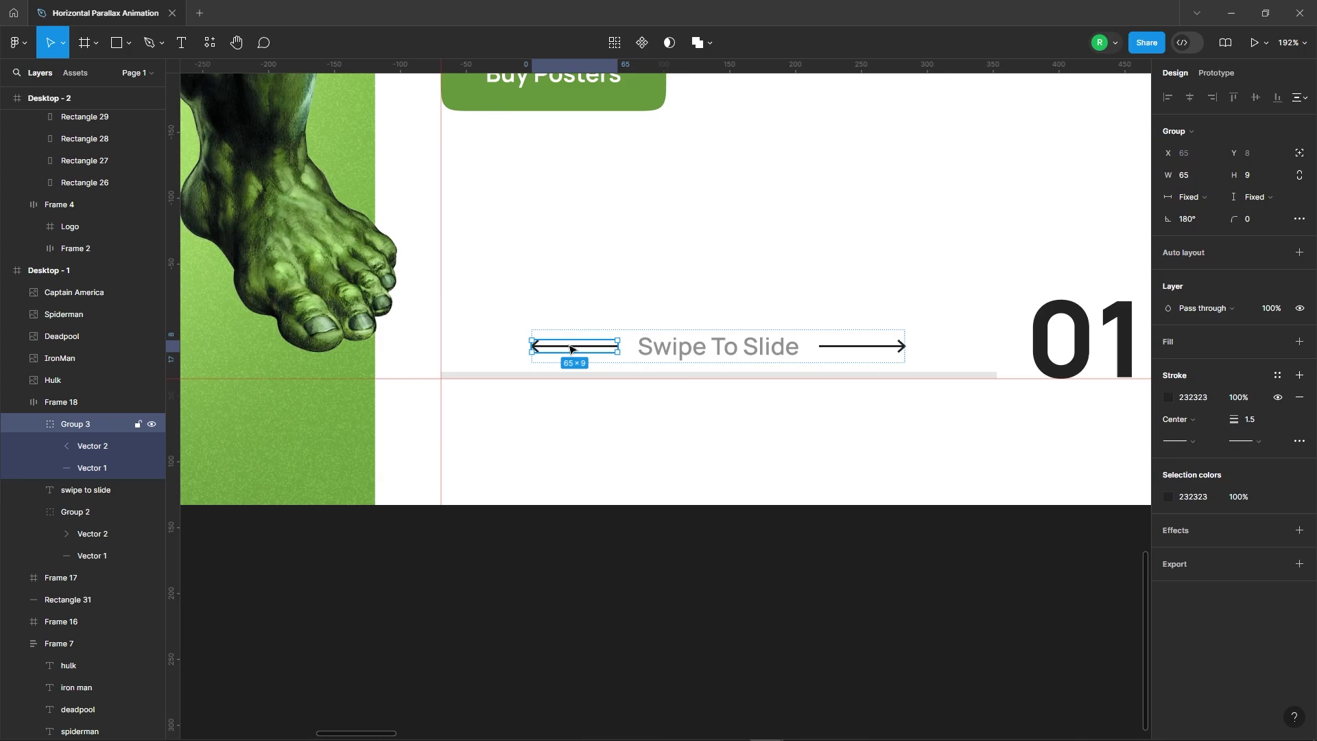
pyautogui.click(704, 620)
pyautogui.scroll(-10, 533, 579)
pyautogui.scroll(-2, 508, 542)
pyautogui.scroll(-1, 490, 510)
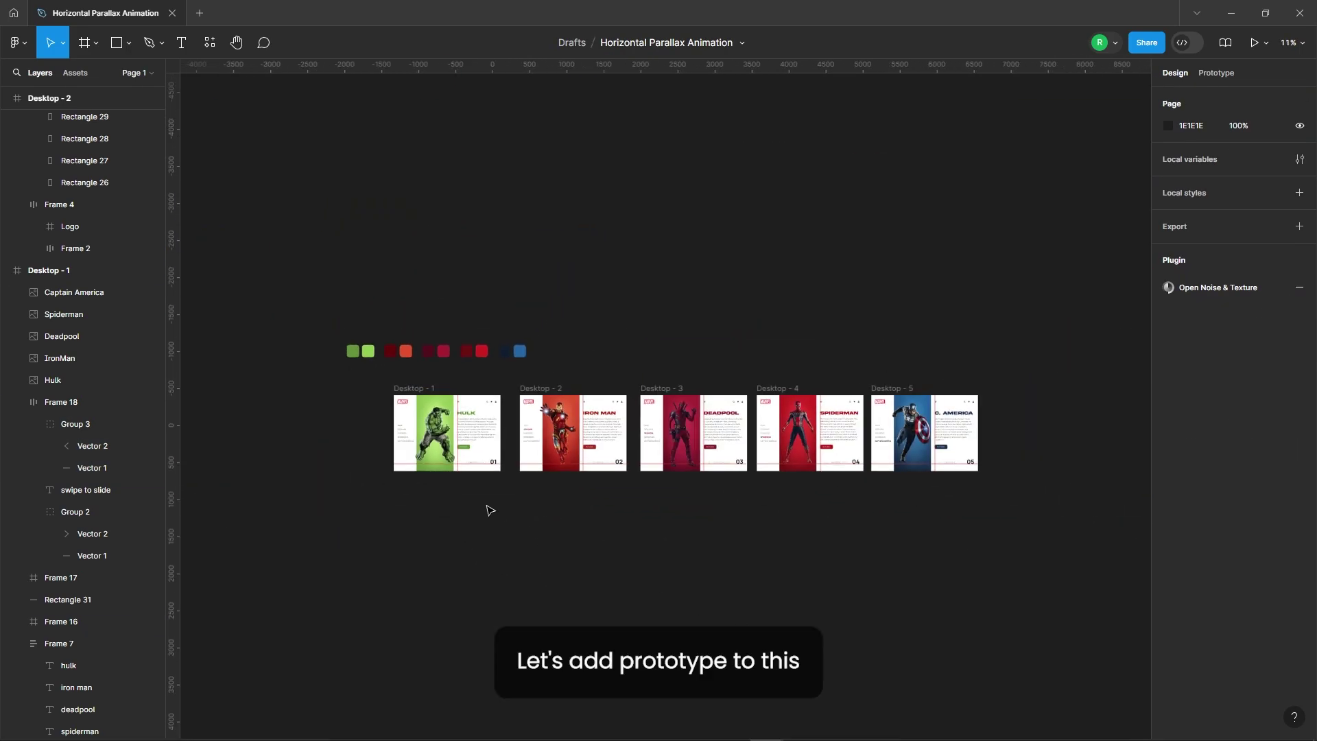
pyautogui.scroll(7, 453, 455)
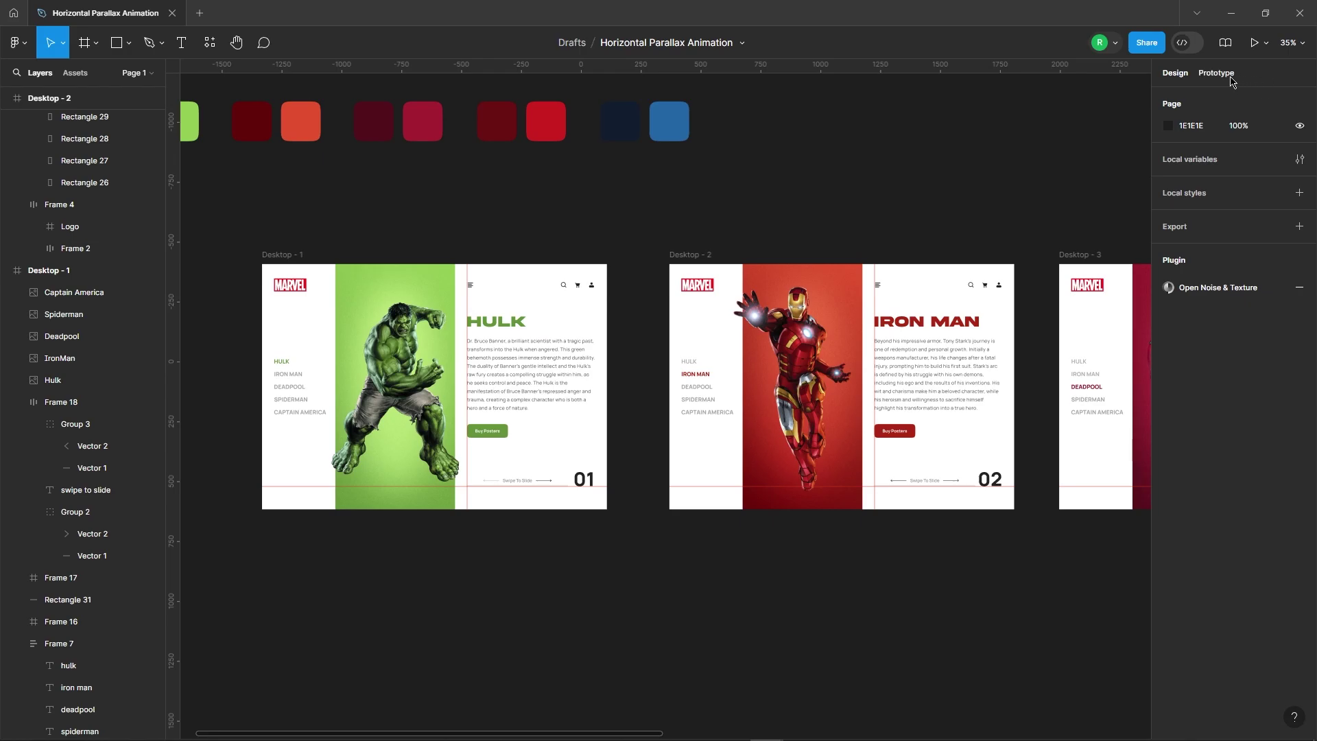
# - Connect the Hulk frame to Desktop - 2: On drag, Move in, Animate matching layers, 1500ms custom bezier
pyautogui.click(278, 255)
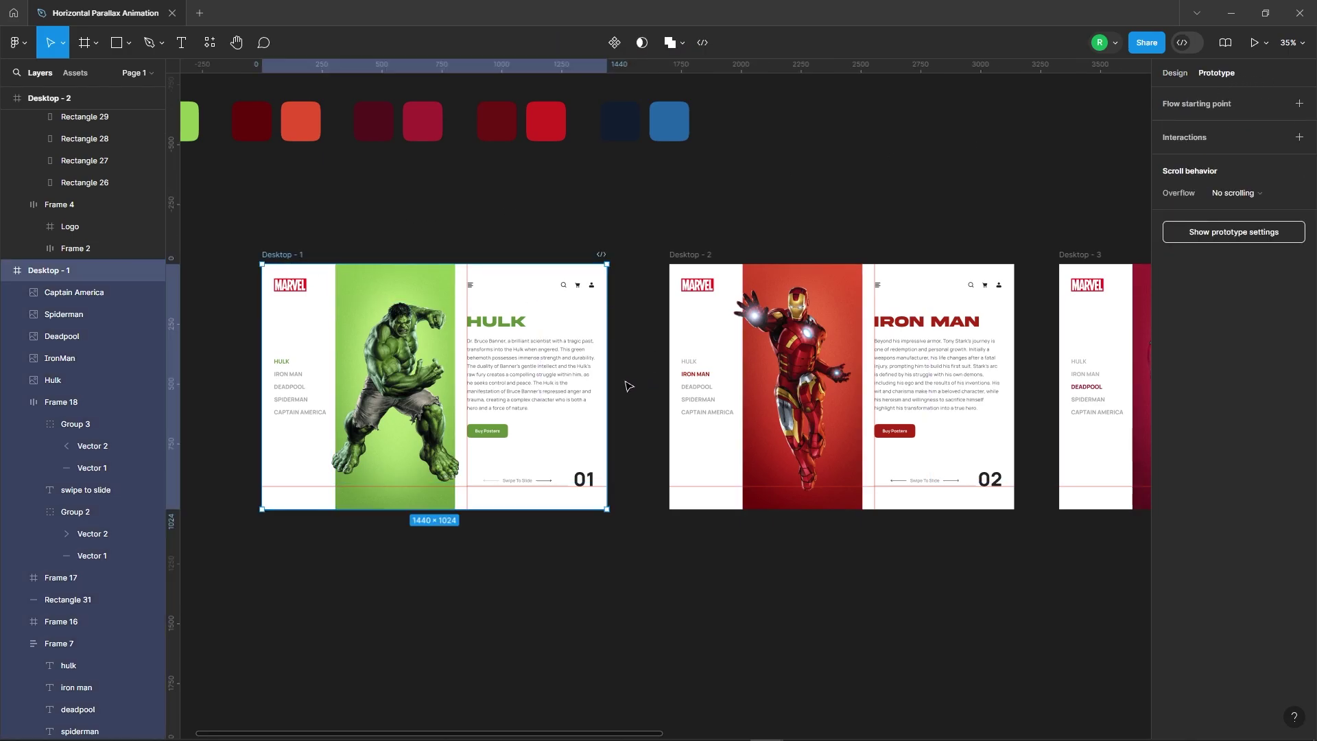
pyautogui.moveTo(606, 386); pyautogui.dragTo(693, 384)
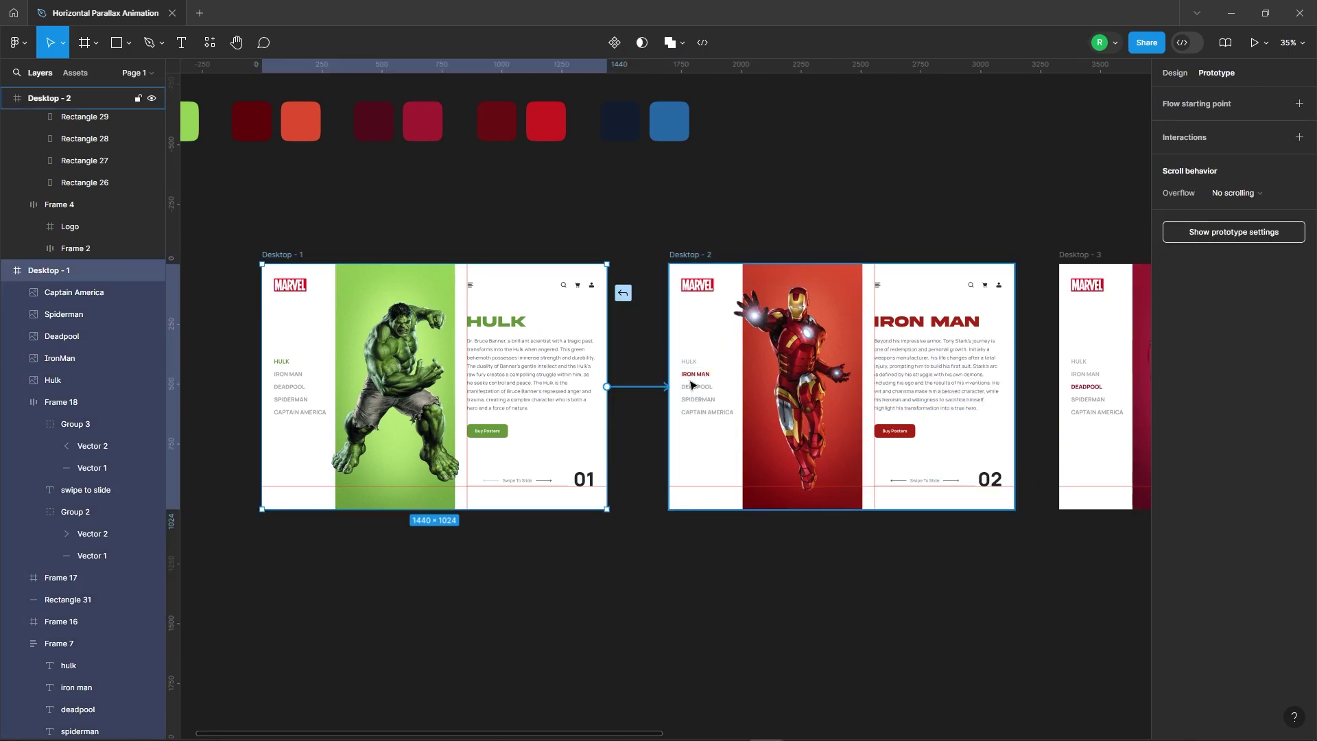
pyautogui.click(615, 421)
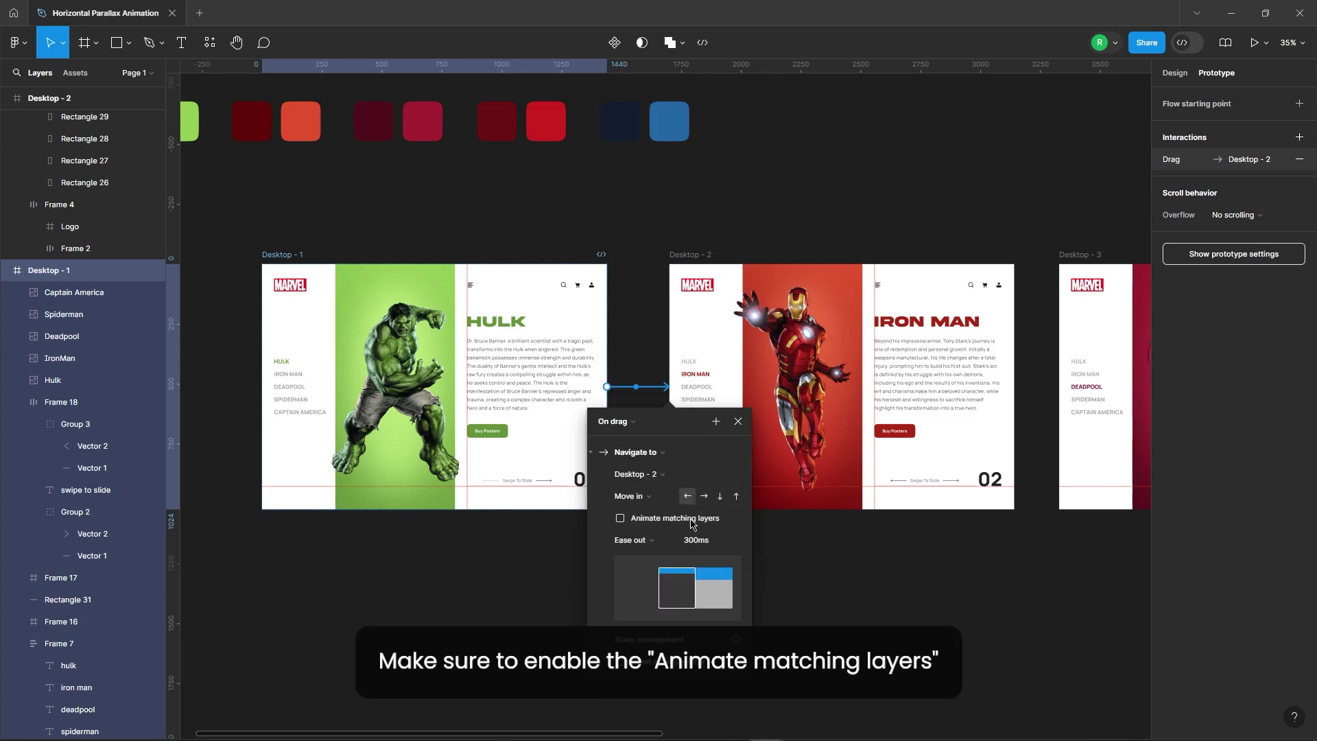
pyautogui.click(692, 525)
pyautogui.click(630, 541)
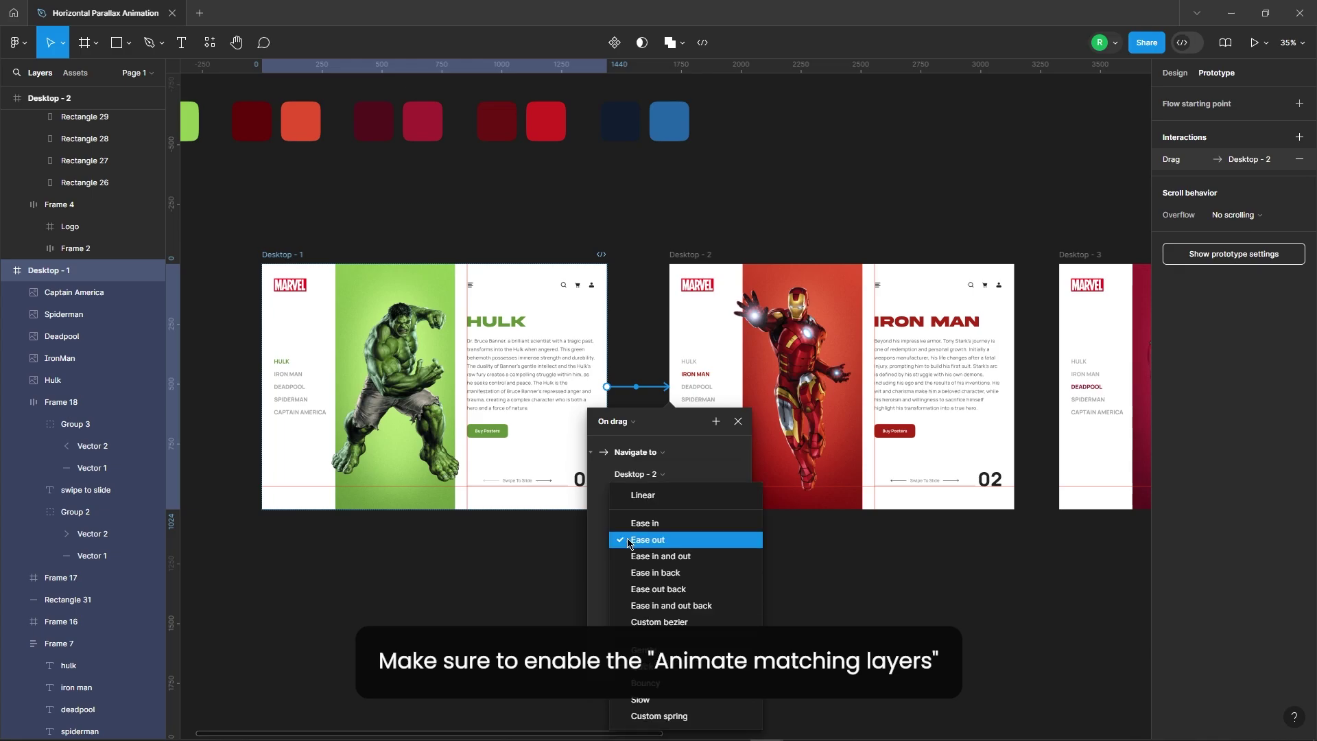
pyautogui.click(648, 622)
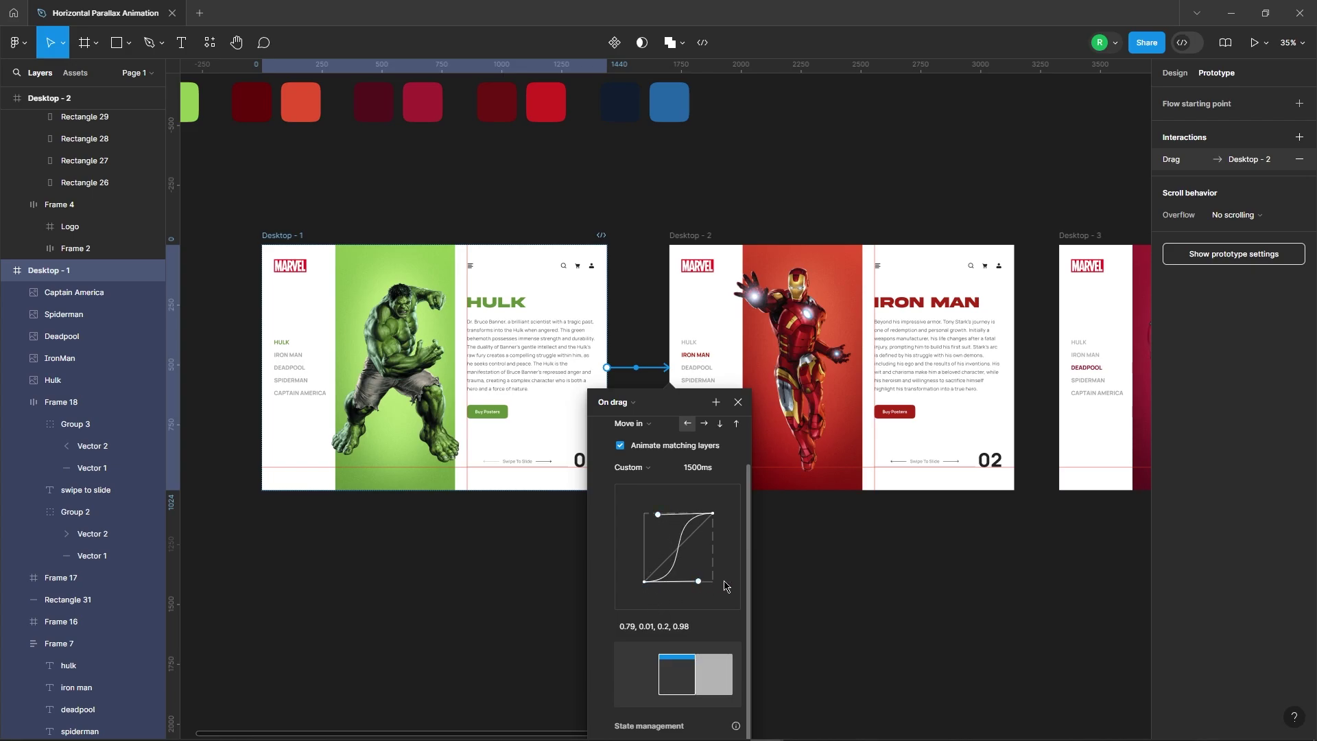
pyautogui.click(738, 402)
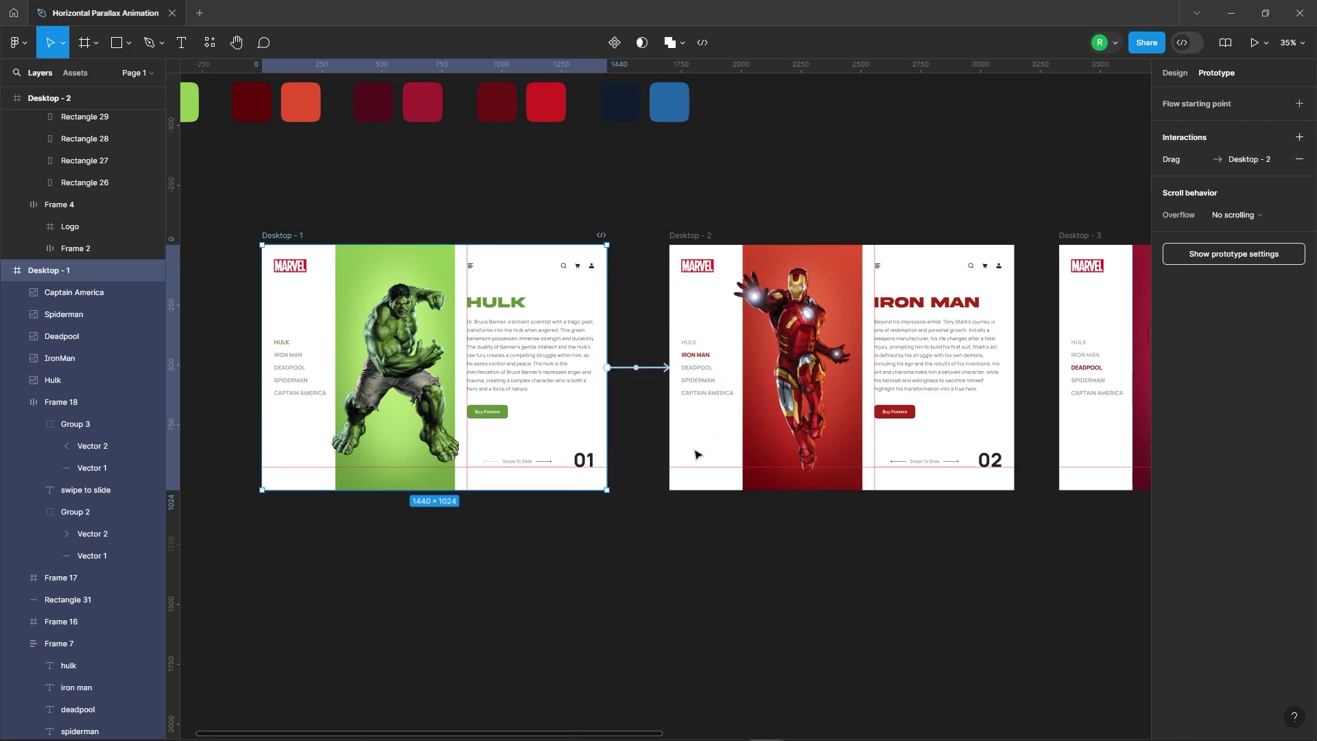
pyautogui.keyDown('ctrl'); pyautogui.scroll(-3, 403, 520); pyautogui.keyUp('ctrl')
pyautogui.keyDown('ctrl'); pyautogui.scroll(1, 755, 334); pyautogui.keyUp('ctrl')
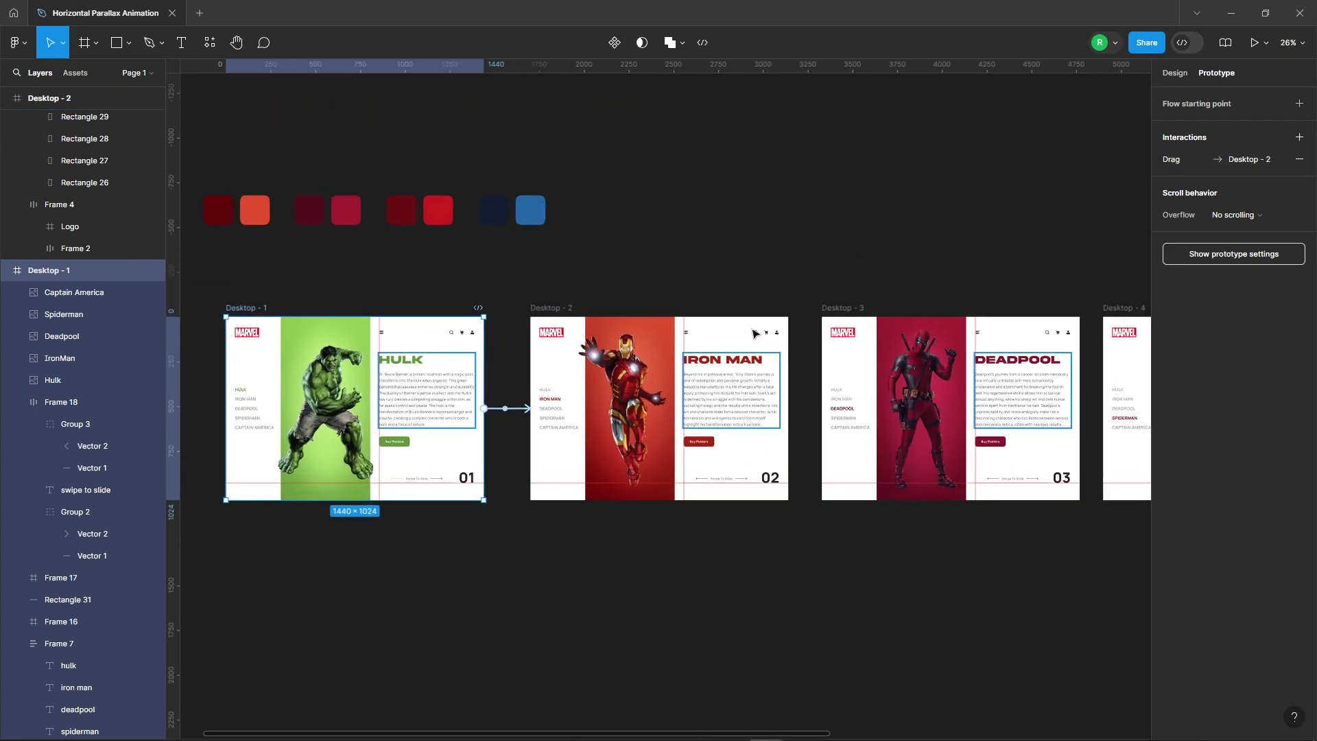
# - Link the Iron Man frame Desktop - 2 to Desktop - 3 with an On drag trigger
pyautogui.click(552, 310)
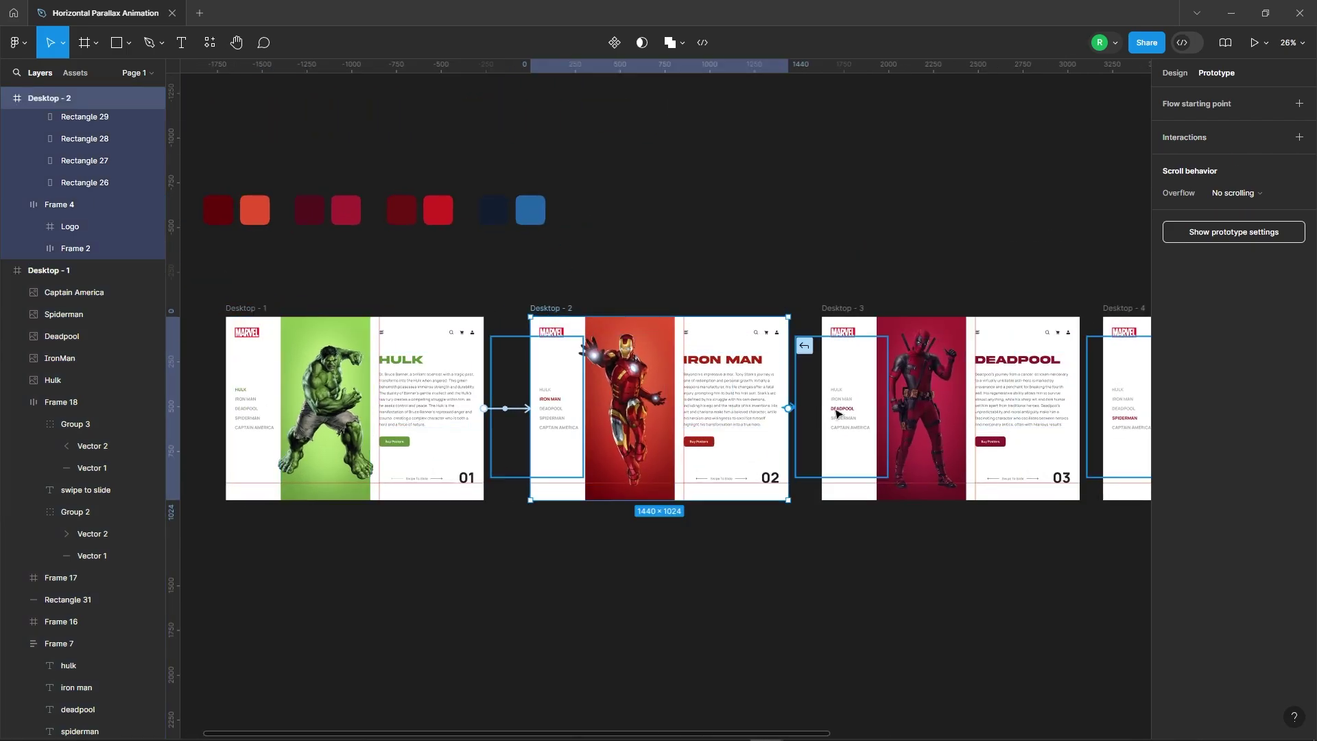
pyautogui.moveTo(787, 408); pyautogui.dragTo(857, 404)
pyautogui.click(772, 443)
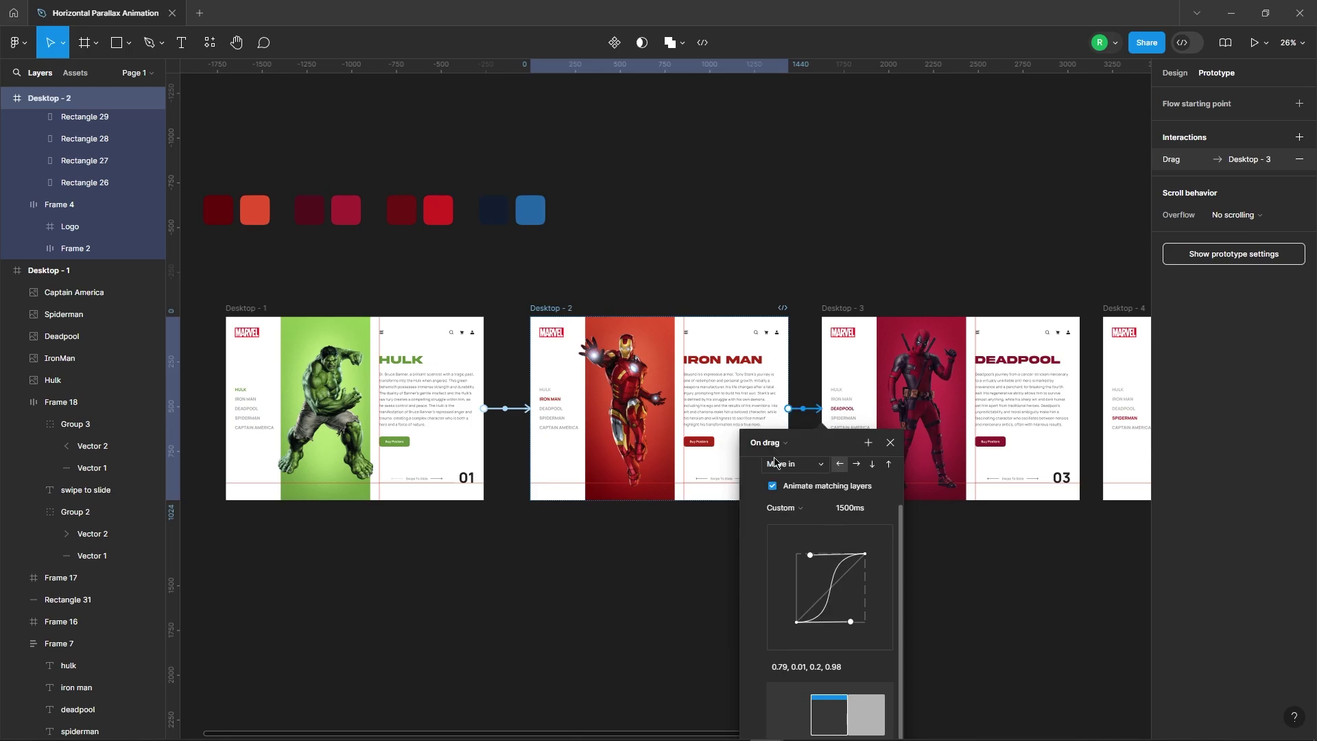
pyautogui.scroll(2, 827, 566)
pyautogui.scroll(-2, 946, 573)
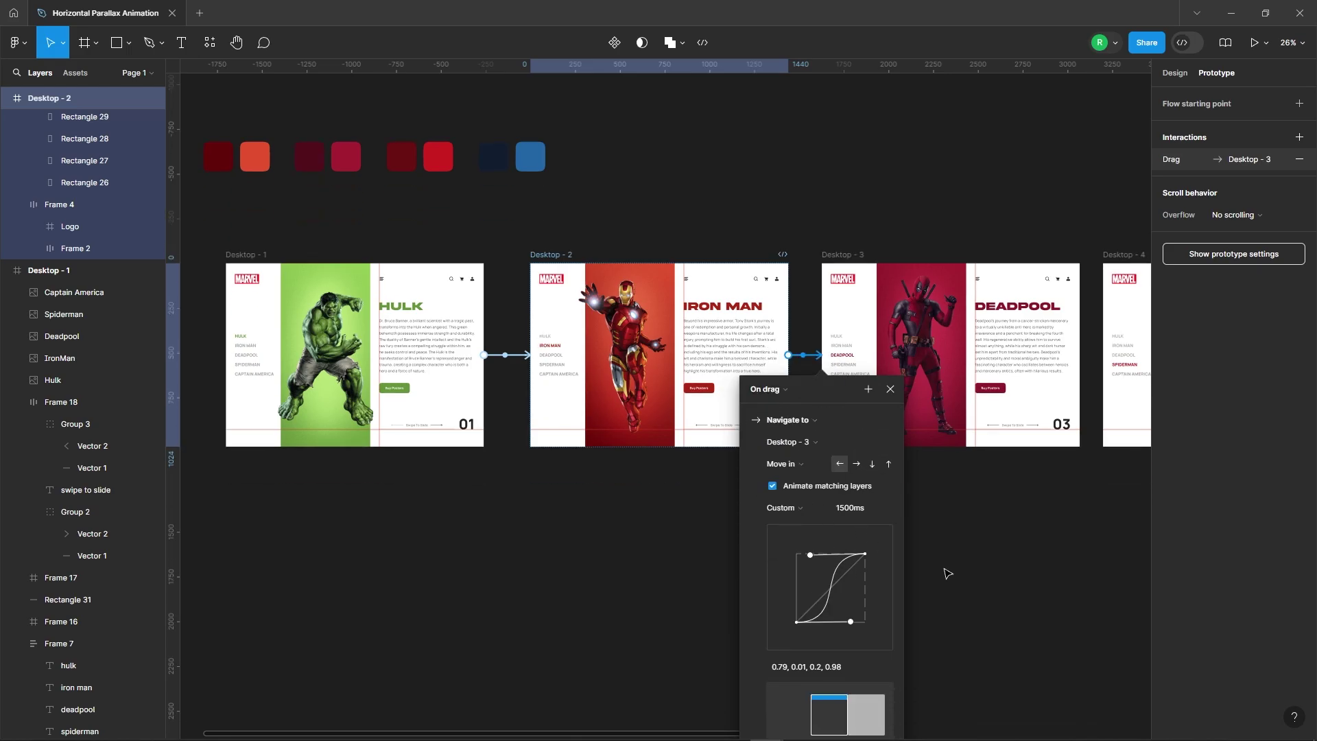
pyautogui.scroll(-2, 946, 573)
pyautogui.click(453, 505)
pyautogui.scroll(-3, 382, 524)
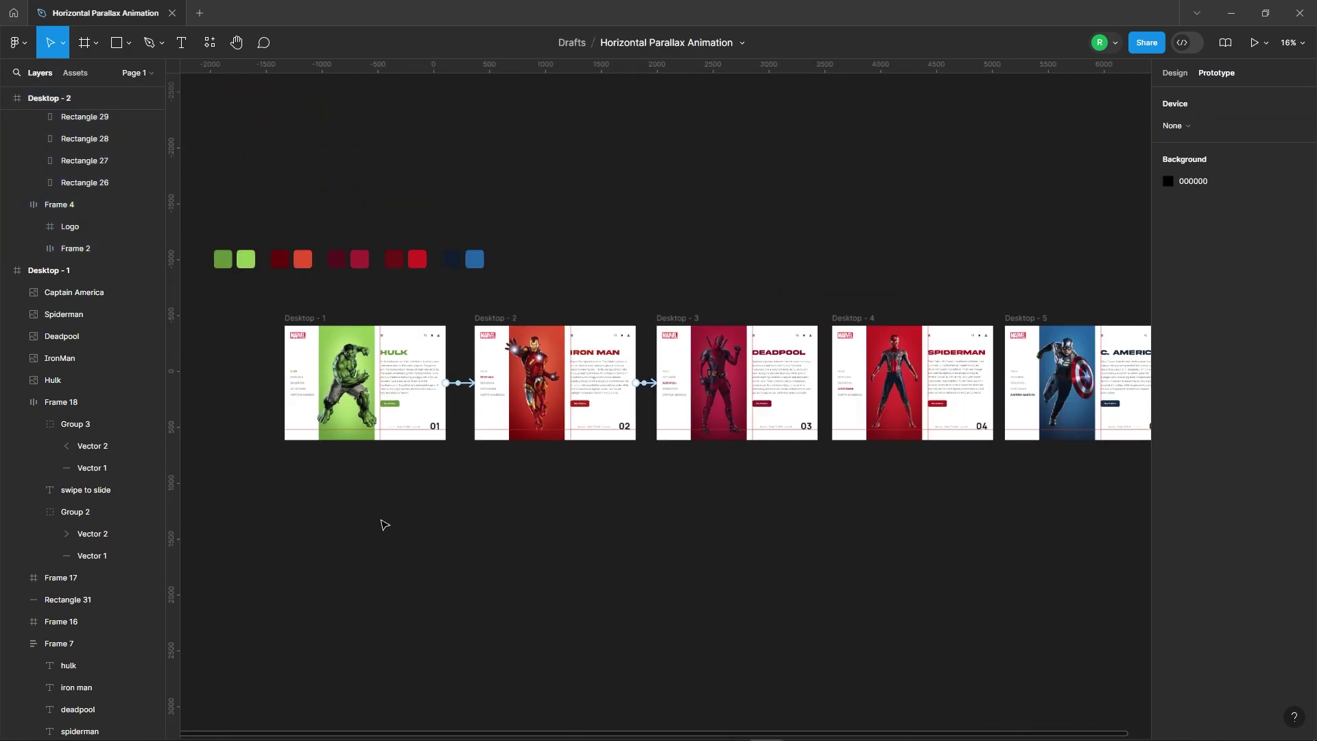
pyautogui.scroll(2, 888, 480)
# - Link Desktop - 3 to Desktop - 4 and Desktop - 4 to Desktop - 5, each triggered On drag
pyautogui.click(467, 240)
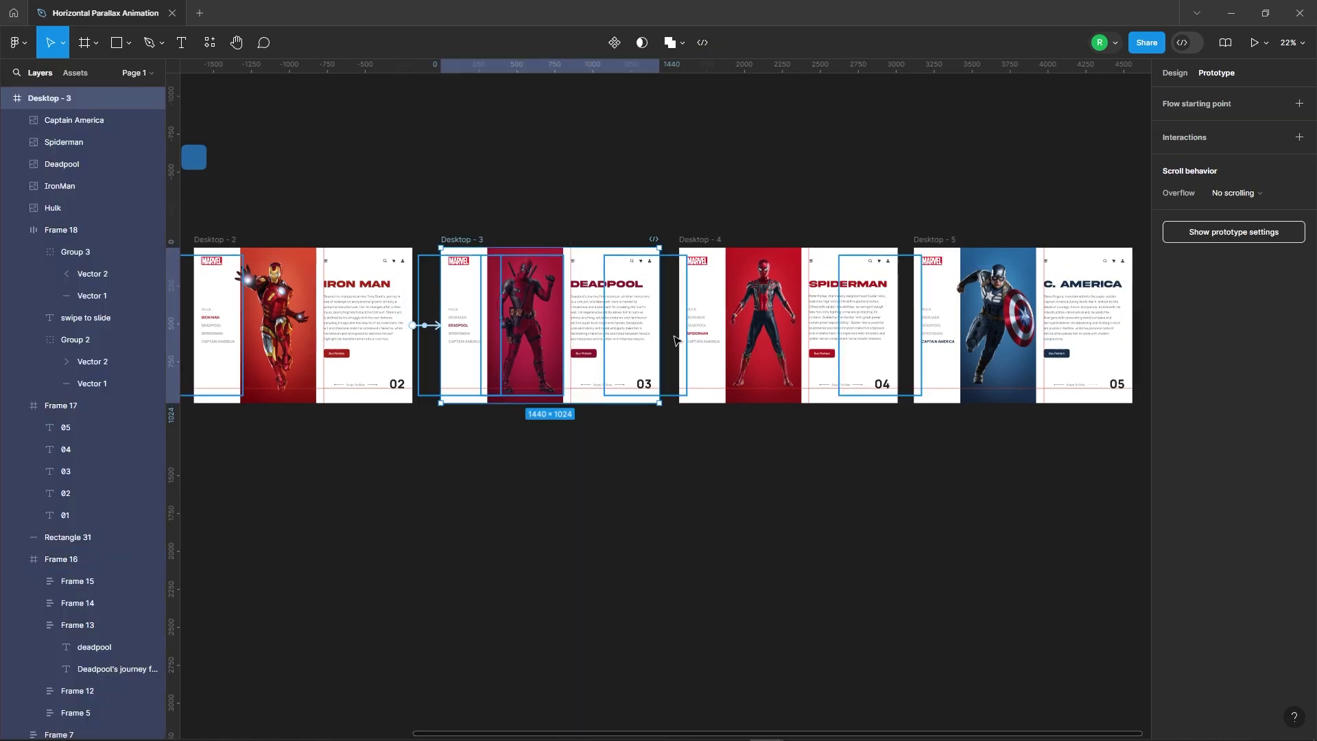
pyautogui.moveTo(659, 325); pyautogui.dragTo(713, 326)
pyautogui.click(626, 360)
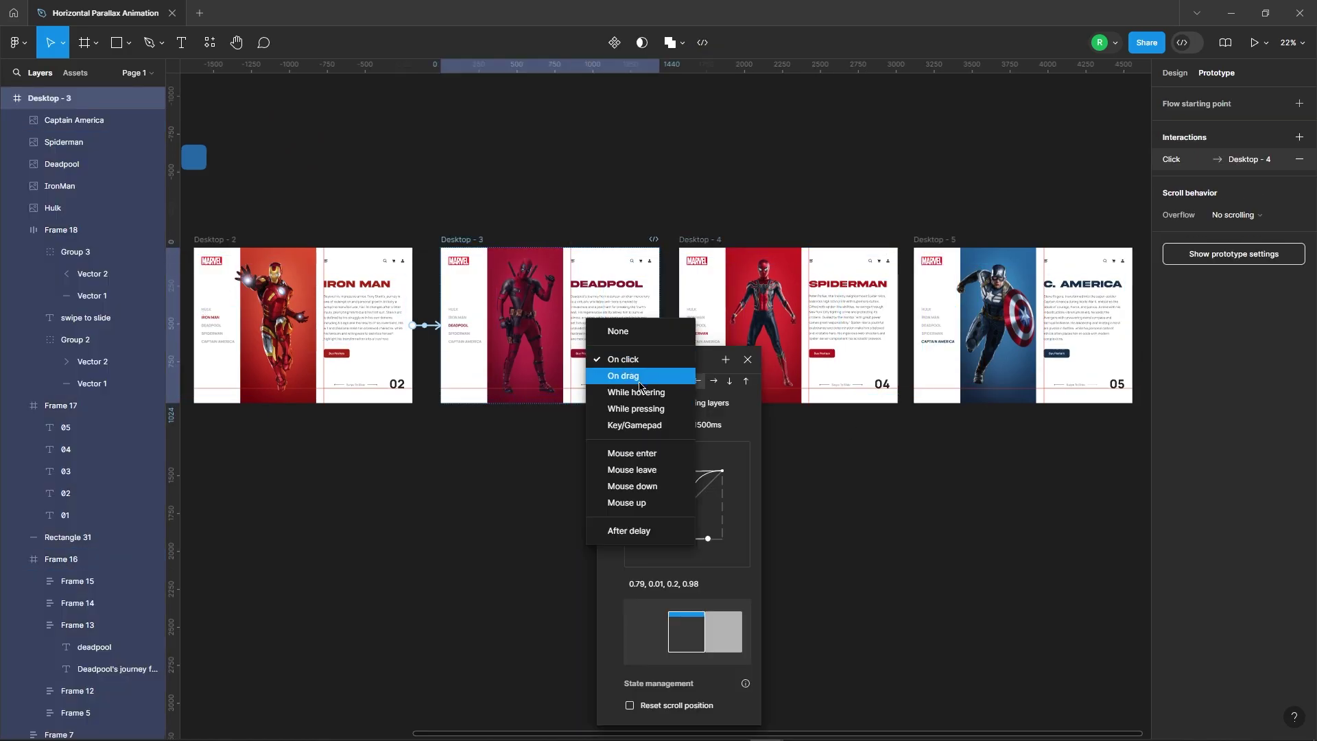
pyautogui.click(698, 238)
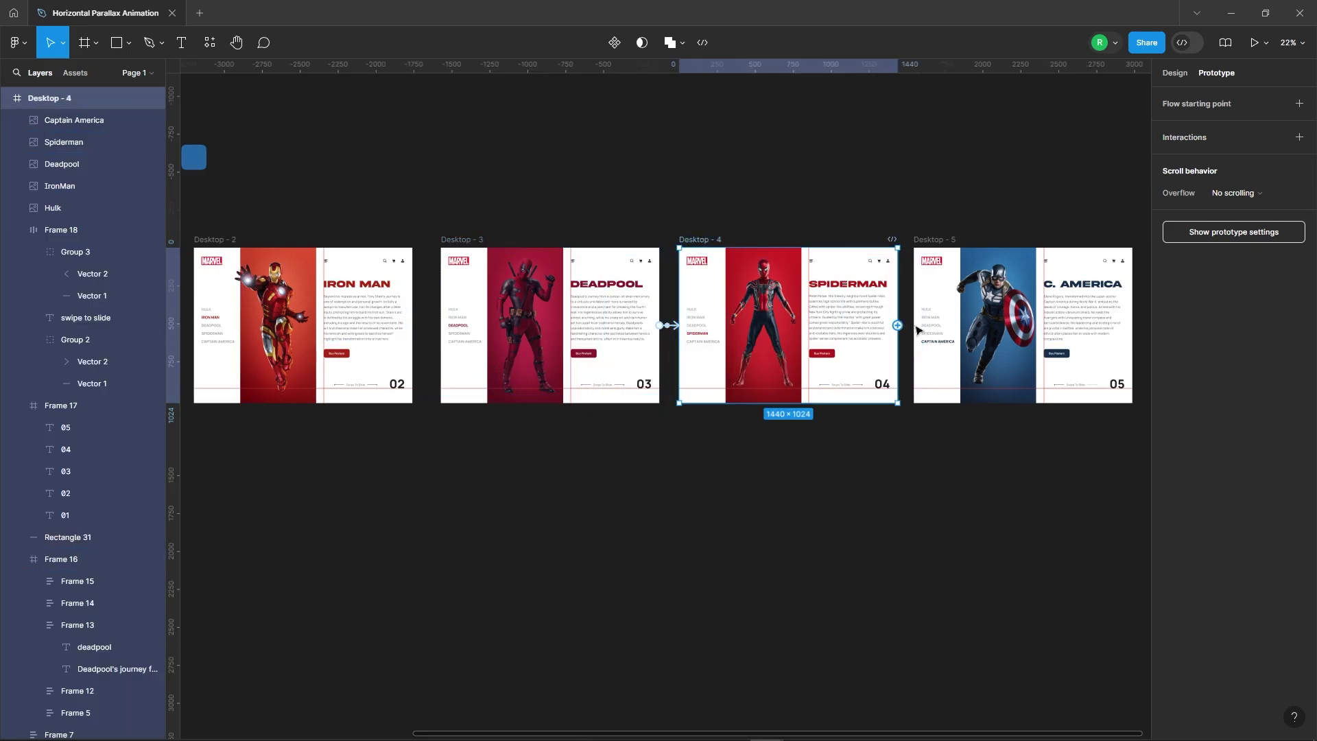
pyautogui.moveTo(898, 325); pyautogui.dragTo(926, 330)
pyautogui.click(858, 359)
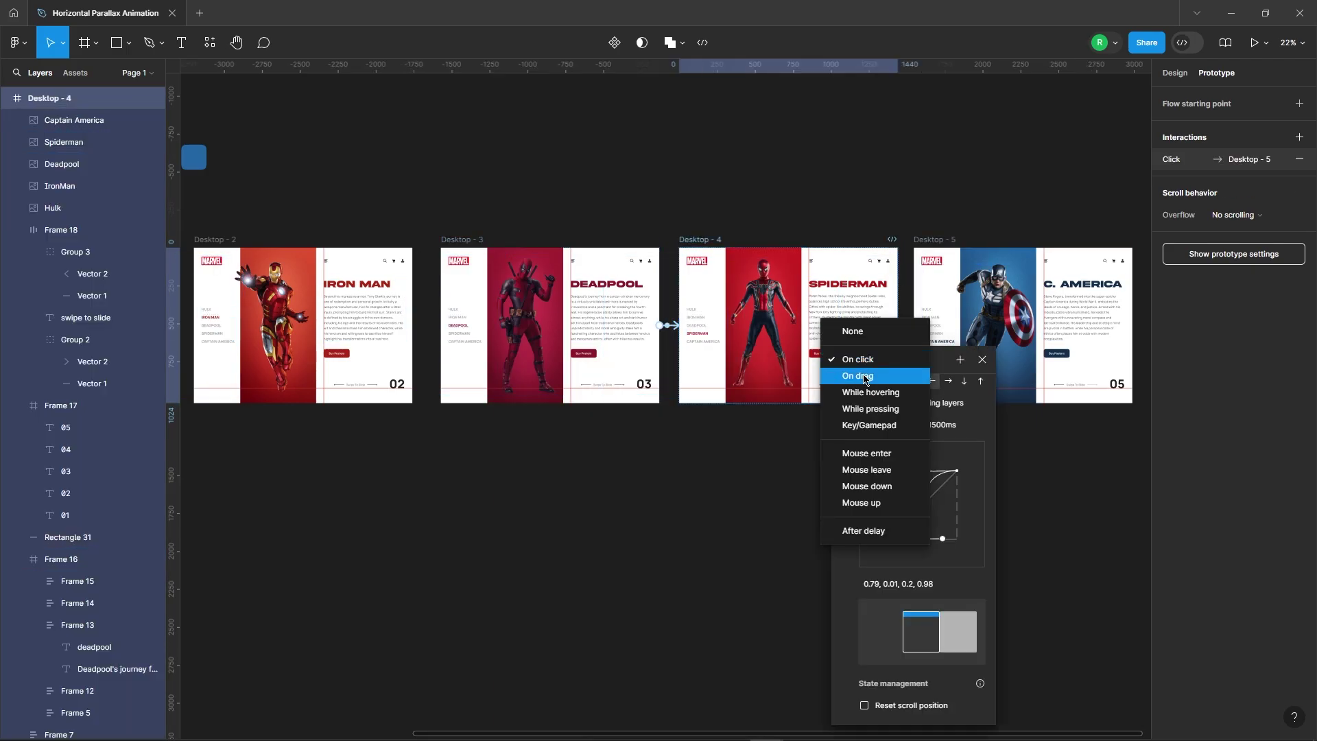
pyautogui.click(982, 359)
pyautogui.click(1009, 467)
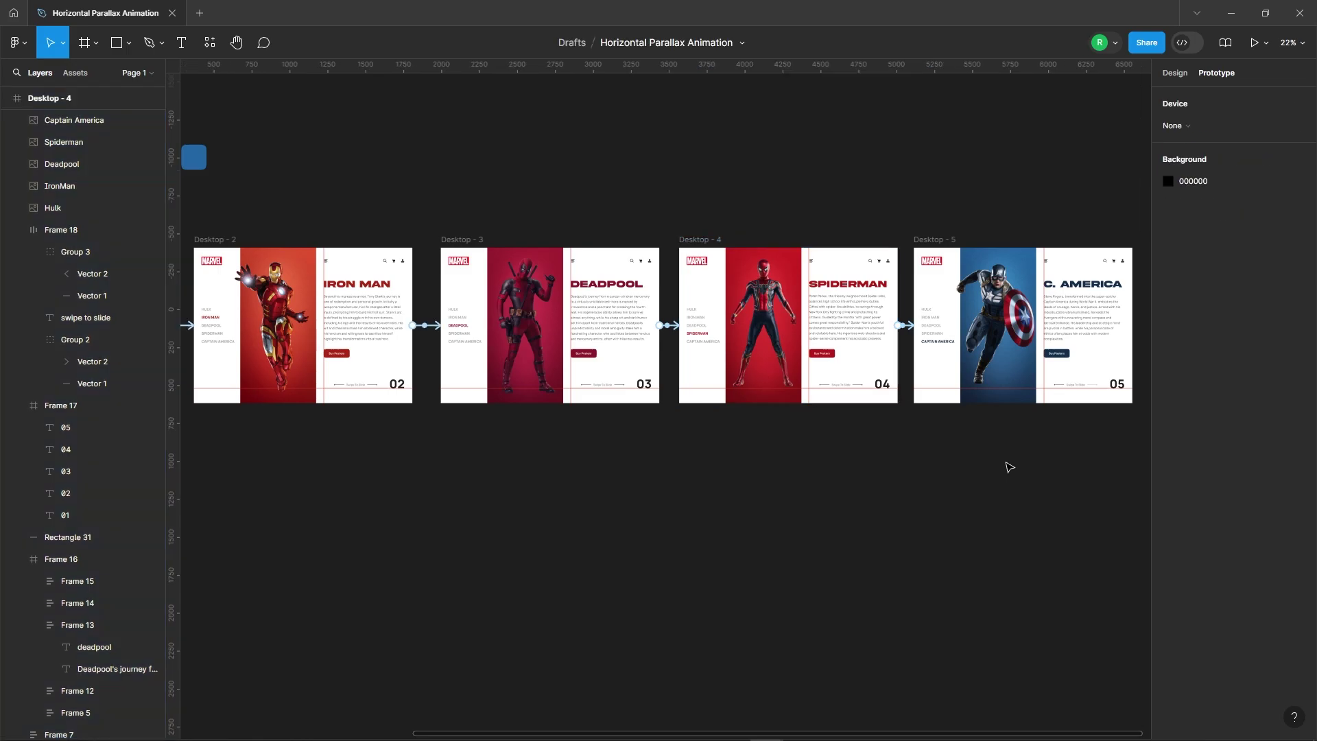
pyautogui.click(939, 241)
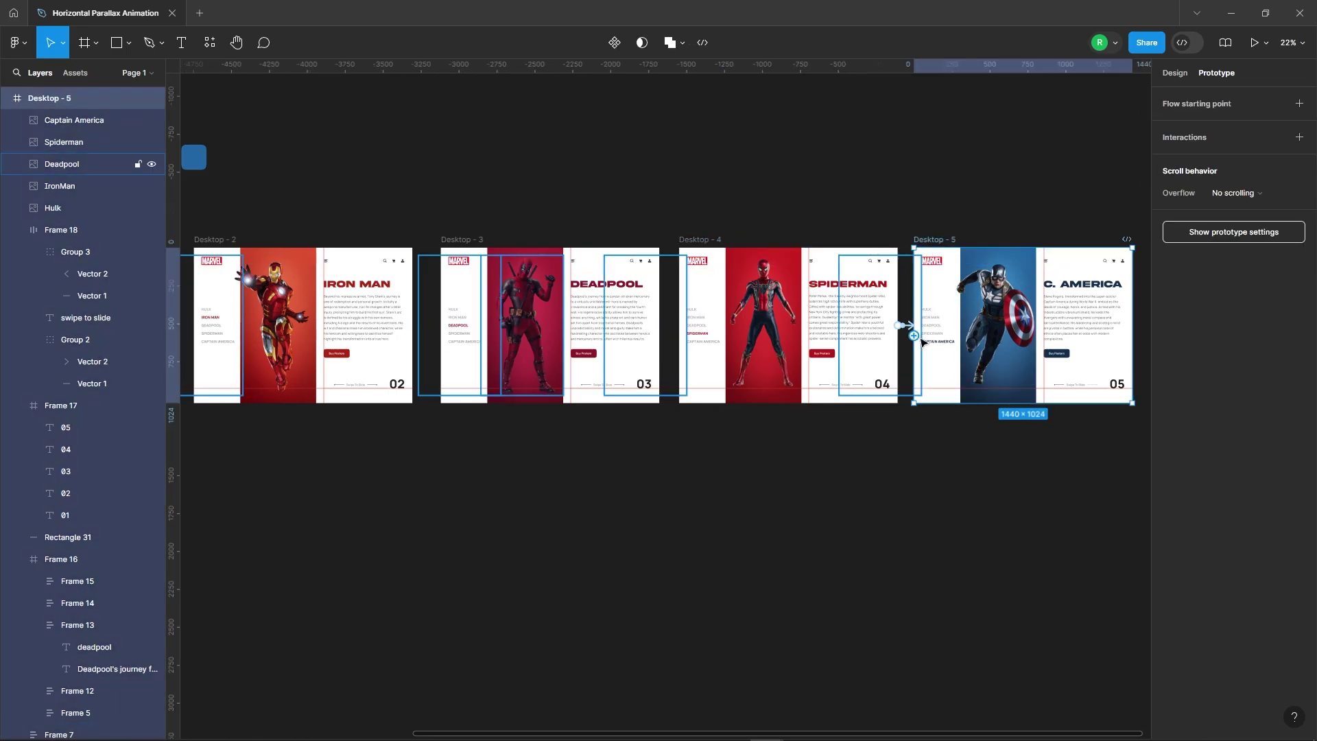
# - Link Desktop - 5 back to Desktop - 4 with an On drag trigger
pyautogui.moveTo(814, 334); pyautogui.dragTo(814, 334)
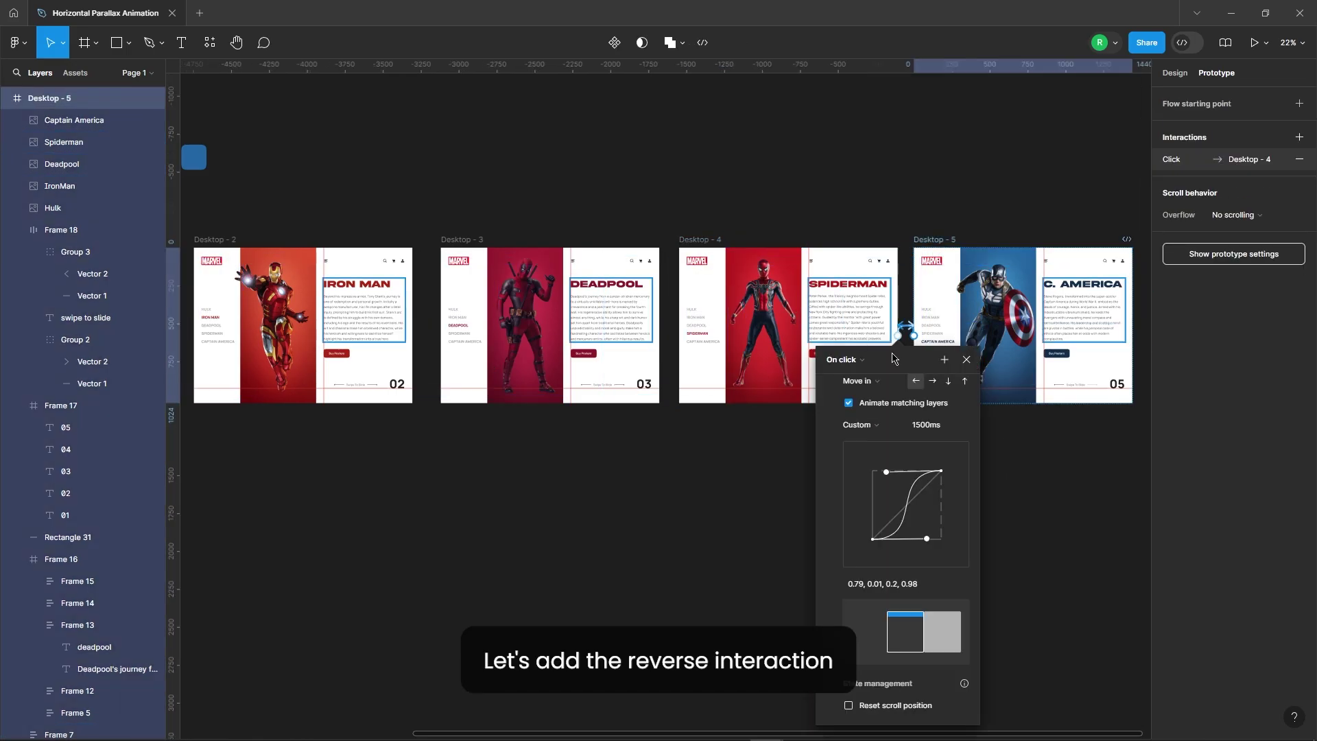
pyautogui.click(842, 359)
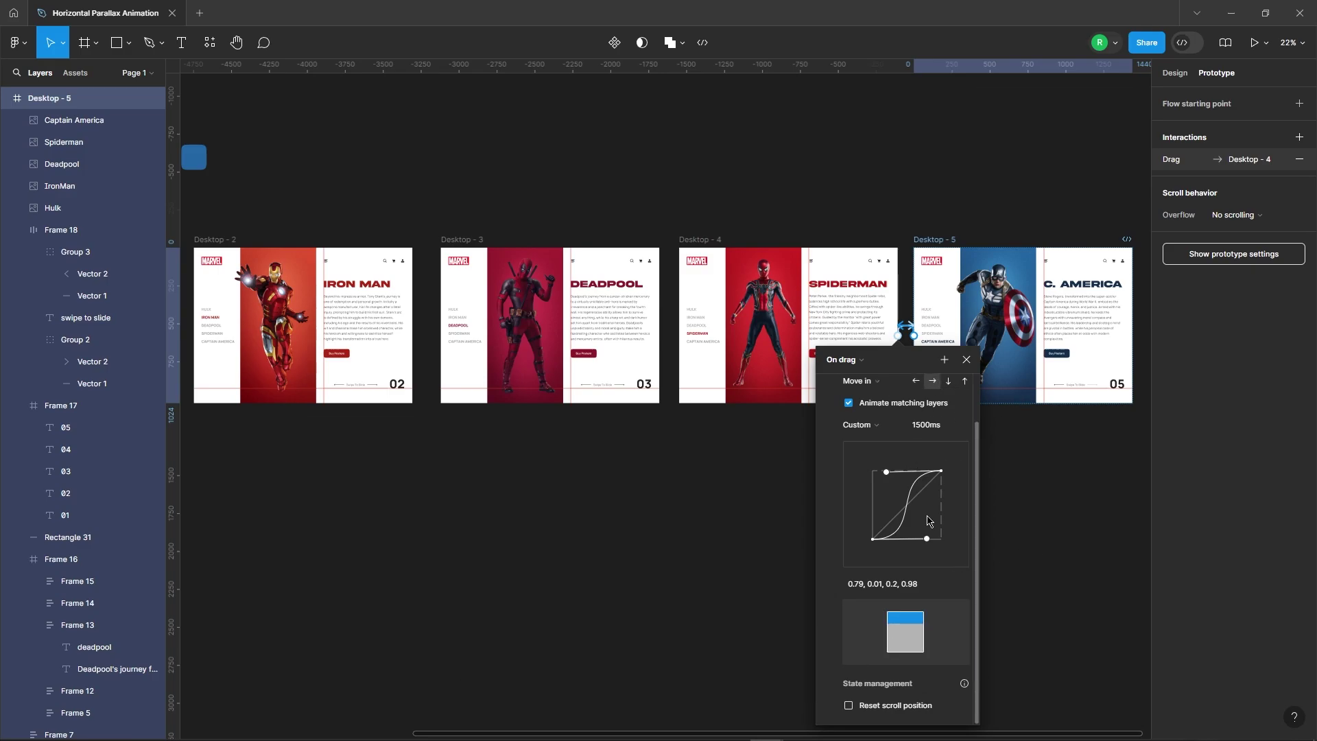
pyautogui.scroll(2, 853, 473)
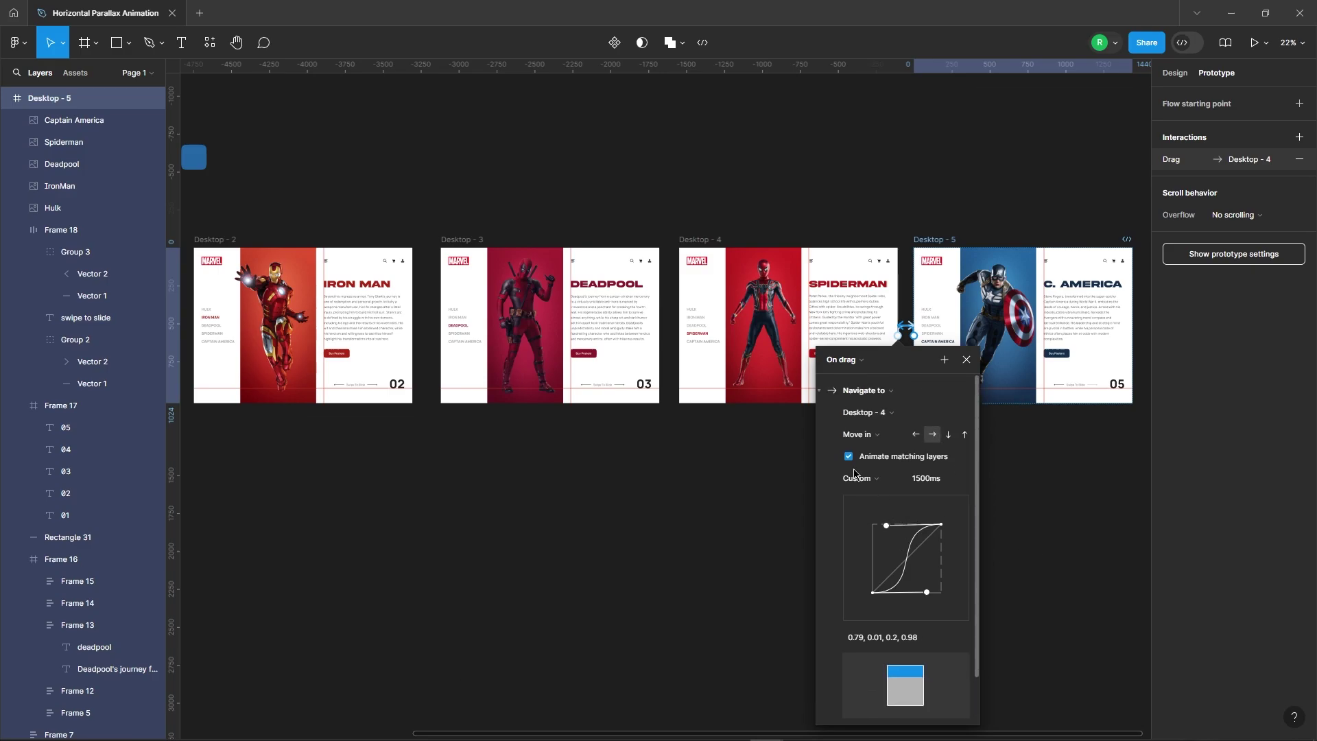
pyautogui.click(1045, 487)
pyautogui.scroll(3, 663, 258)
# - Link Desktop - 4 back to Desktop - 3 with an On drag trigger
pyautogui.click(710, 232)
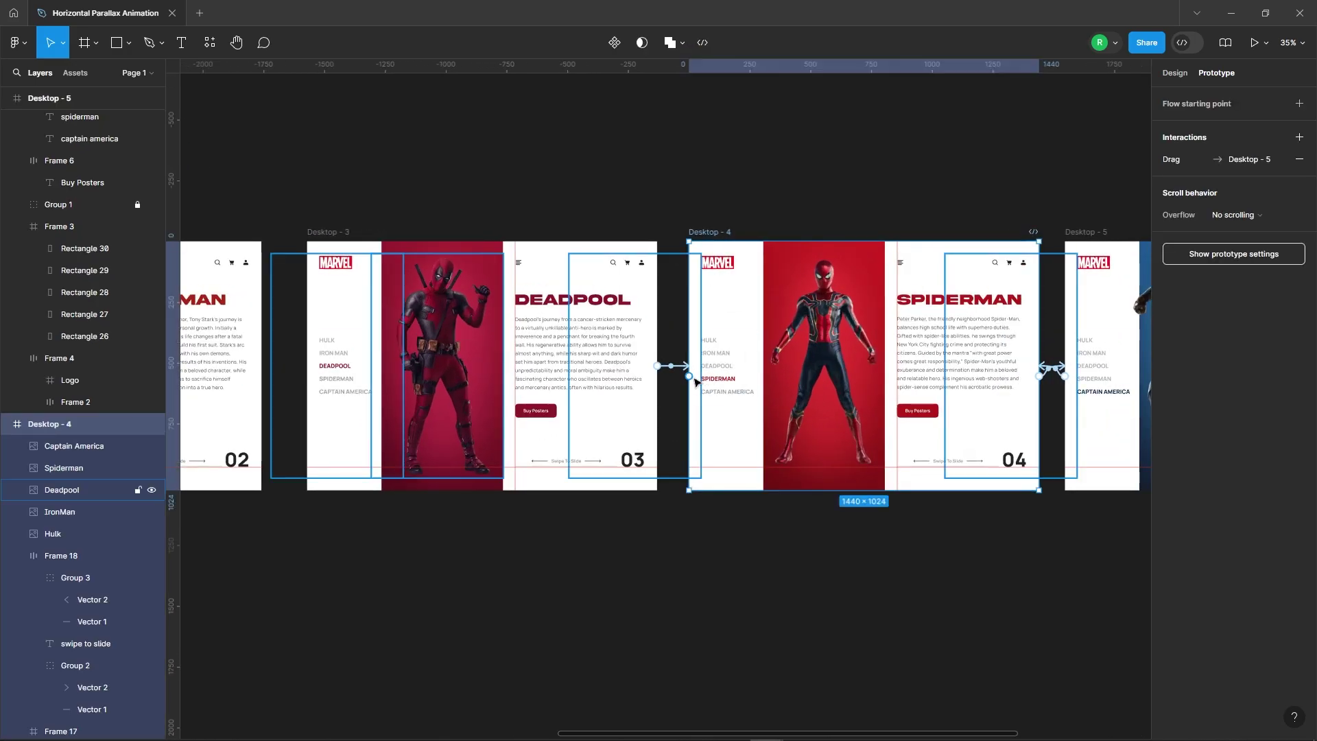
pyautogui.moveTo(694, 381); pyautogui.dragTo(611, 362)
pyautogui.click(603, 399)
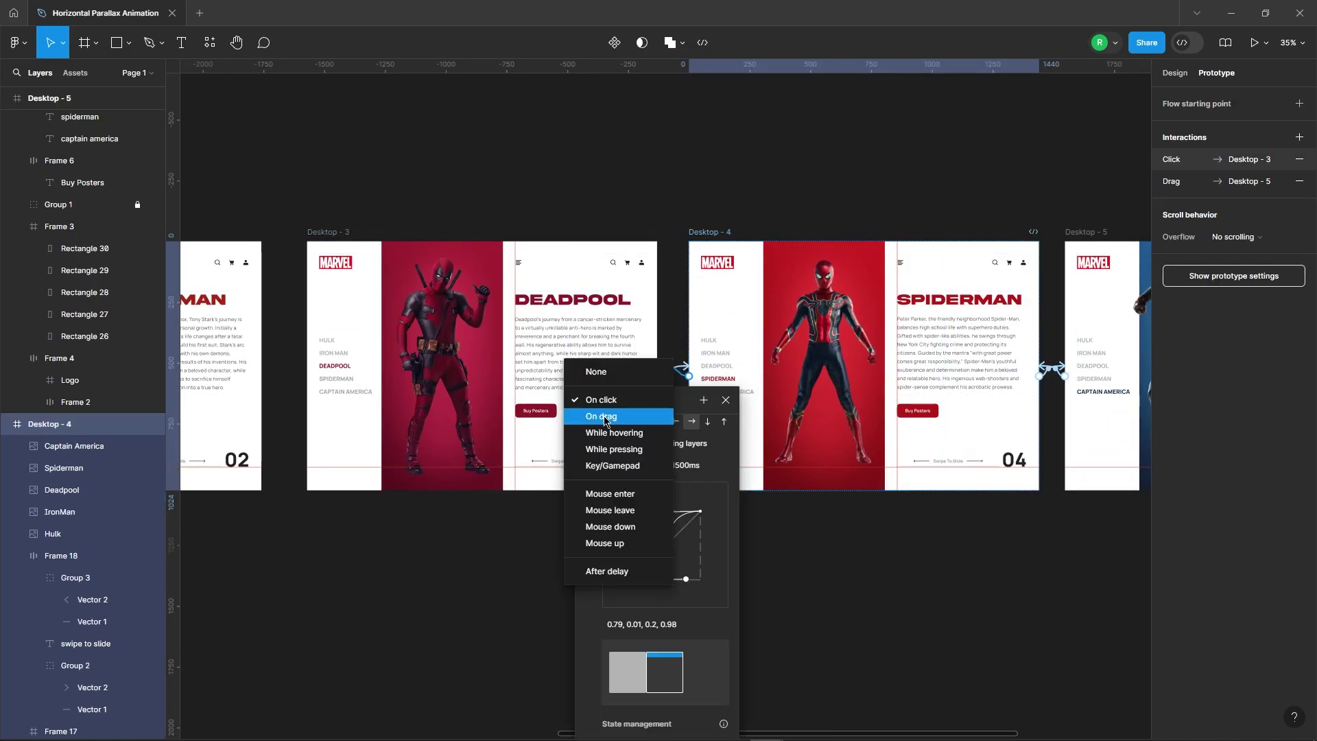
pyautogui.scroll(2, 655, 432)
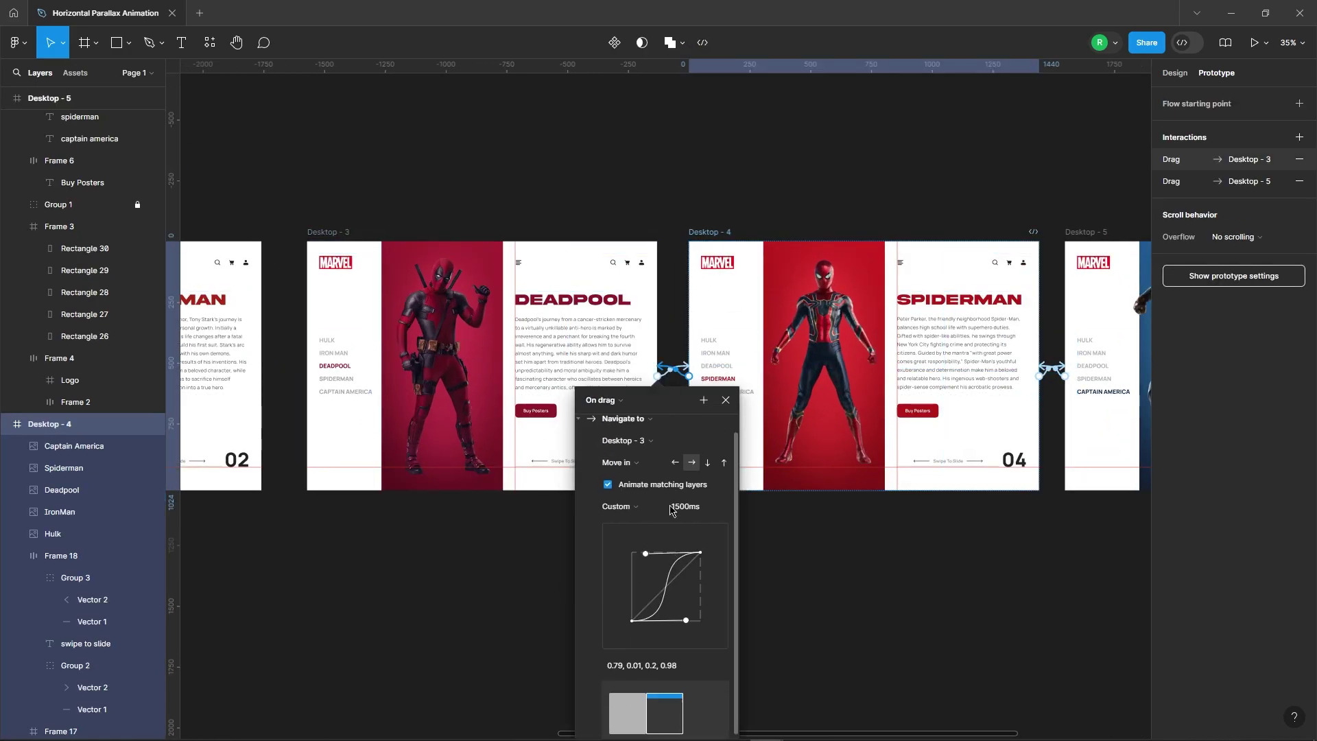
pyautogui.click(768, 588)
pyautogui.scroll(-3, 891, 464)
pyautogui.scroll(2, 693, 236)
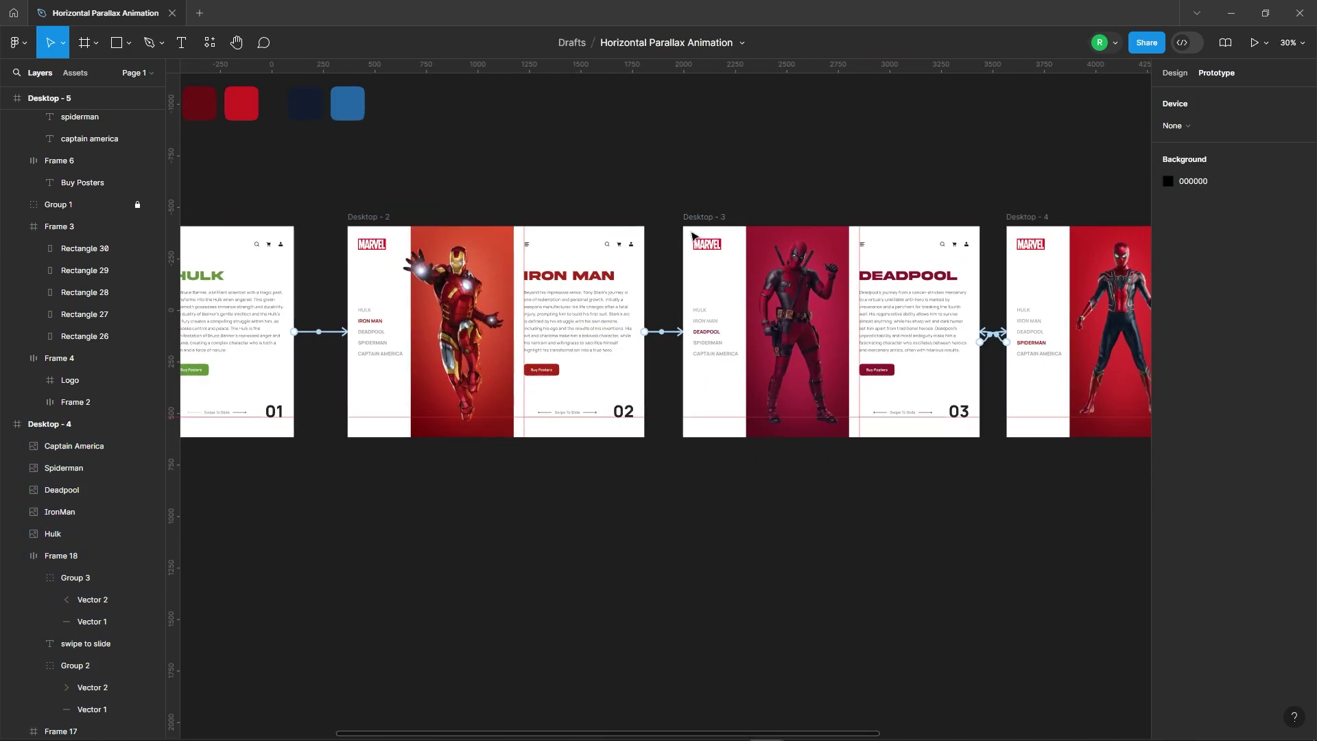
# - Link Desktop - 3 back to Desktop - 2 and set that interaction to On drag
pyautogui.click(709, 217)
pyautogui.moveTo(684, 347)
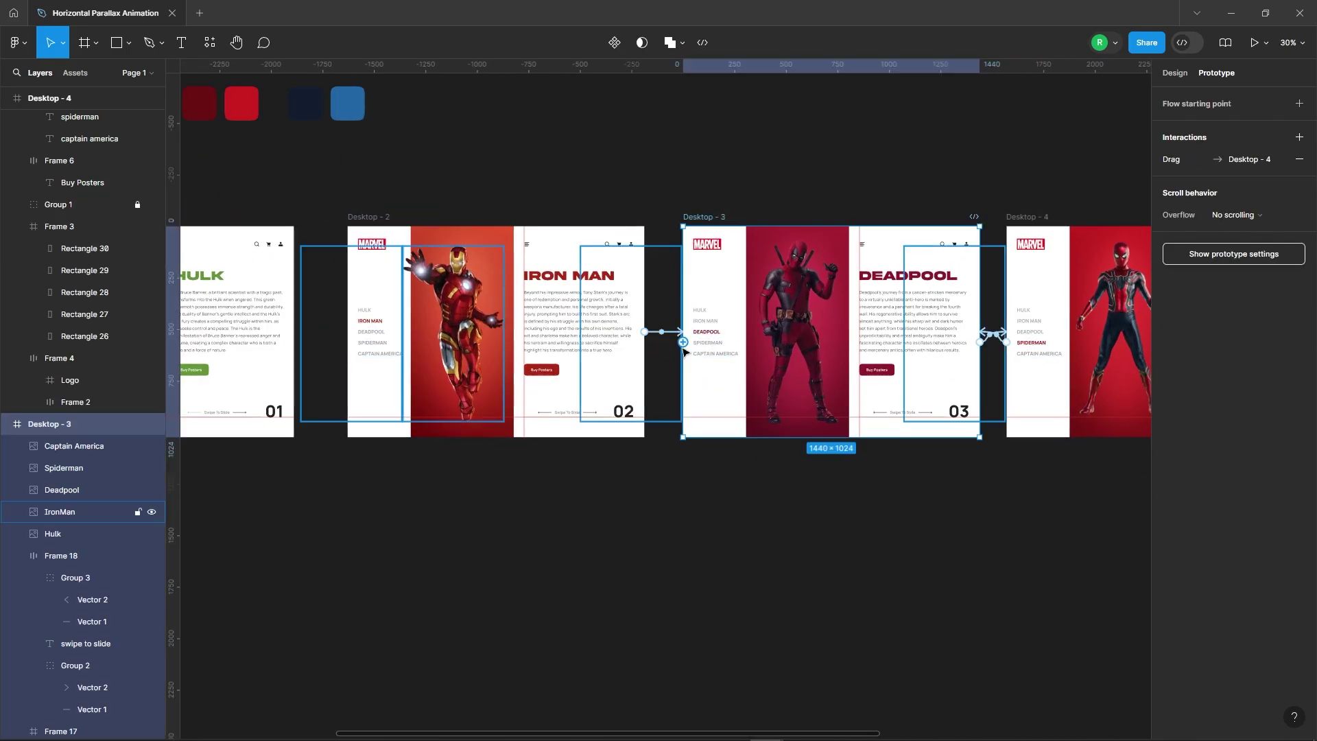
pyautogui.moveTo(625, 346); pyautogui.dragTo(625, 347)
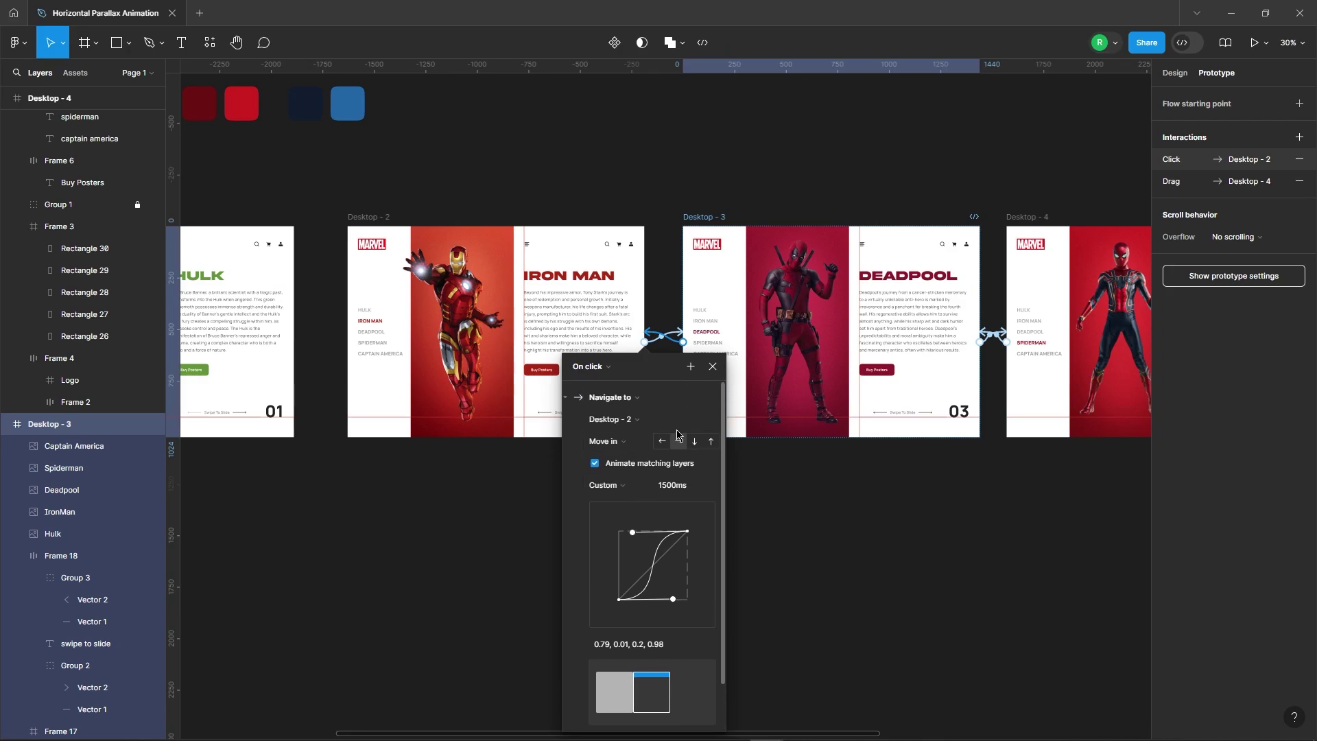
pyautogui.click(814, 613)
pyautogui.click(674, 345)
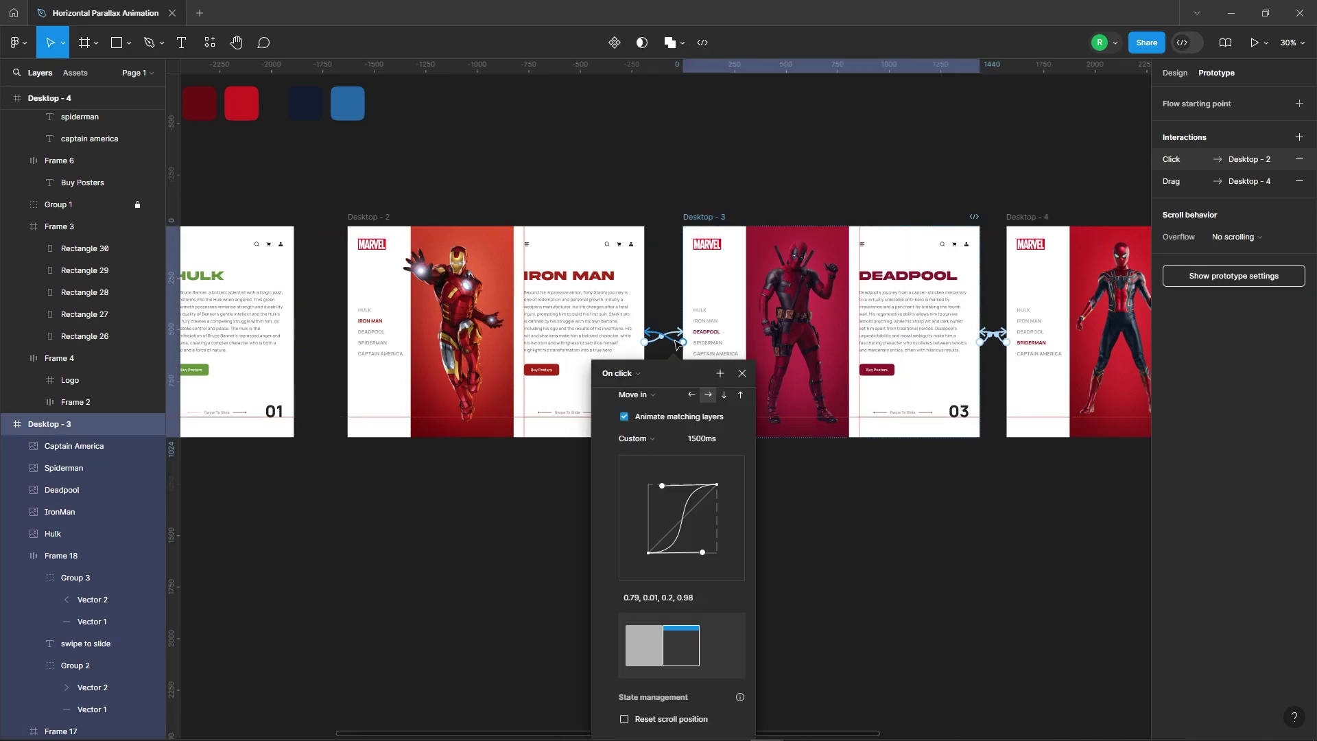
pyautogui.click(631, 384)
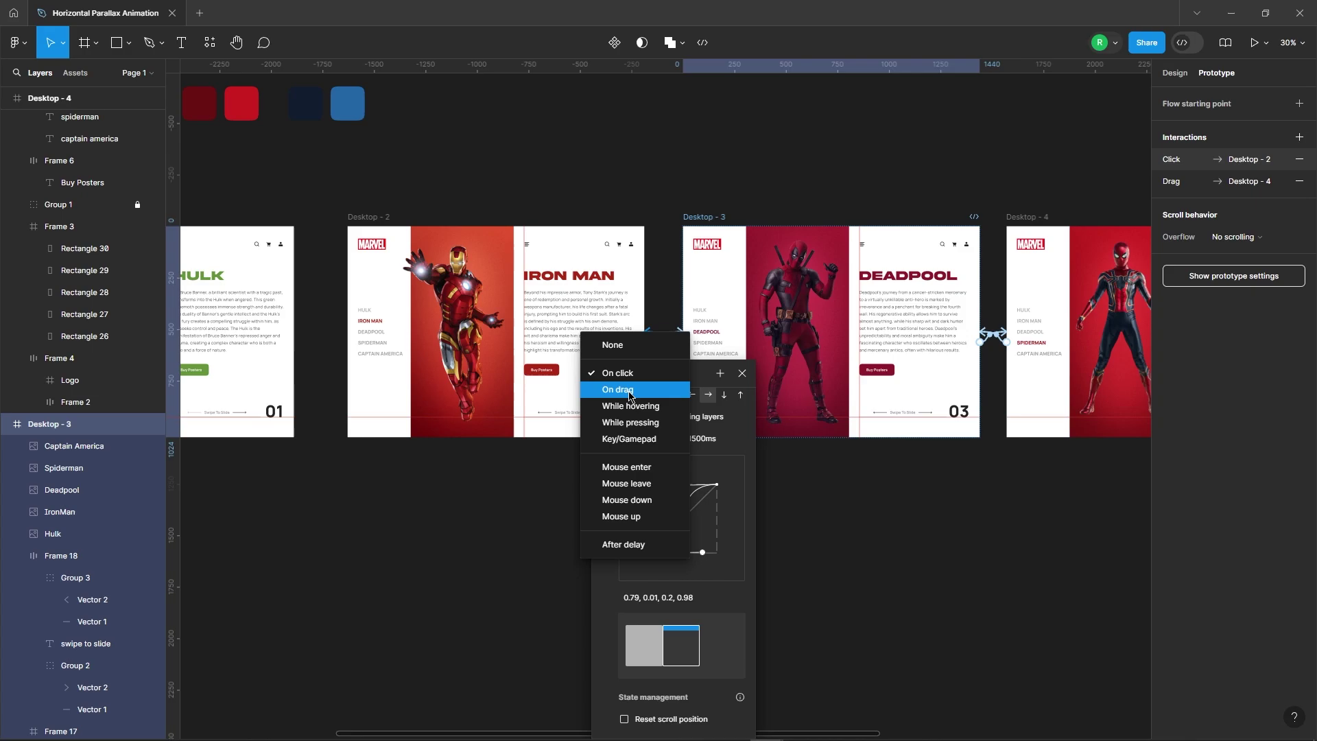
pyautogui.click(805, 508)
pyautogui.scroll(-5, 897, 505)
pyautogui.scroll(4, 897, 506)
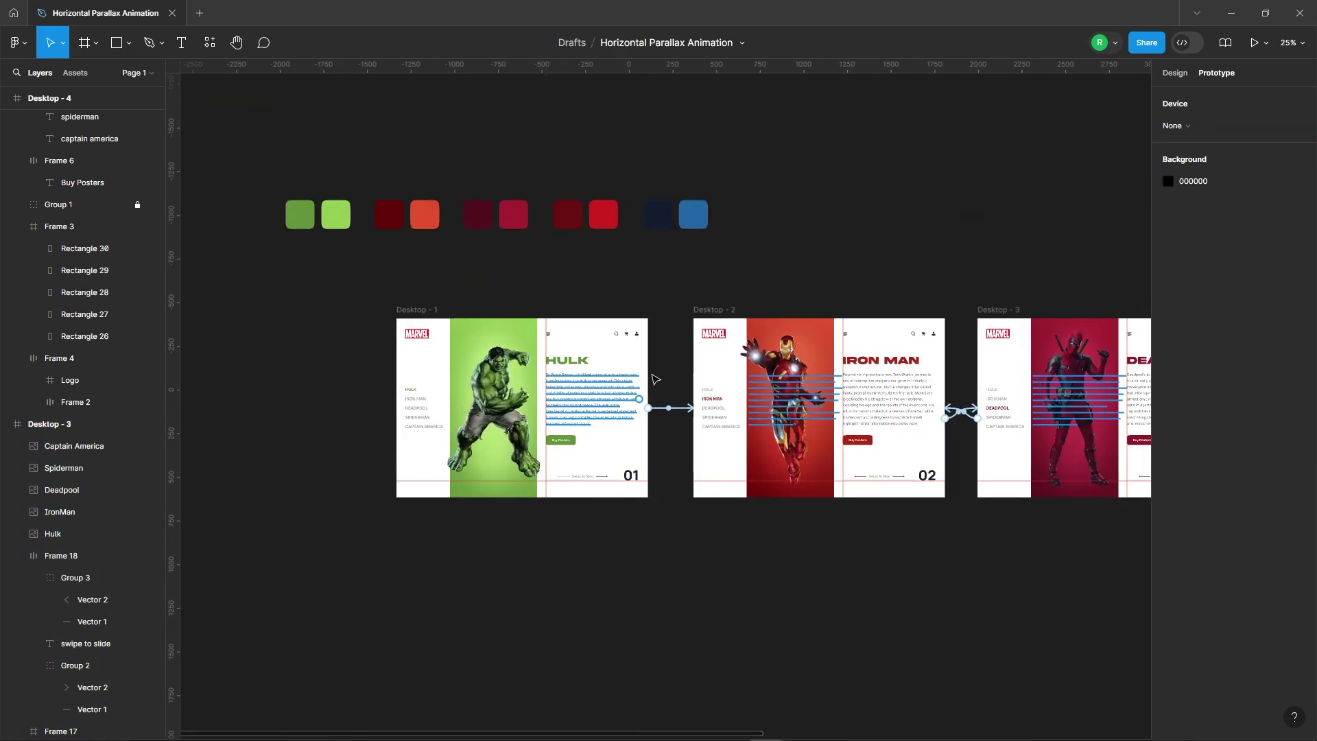
# - Link Desktop - 2 back to Desktop - 1 with an On drag trigger
pyautogui.click(721, 307)
pyautogui.scroll(3, 747, 448)
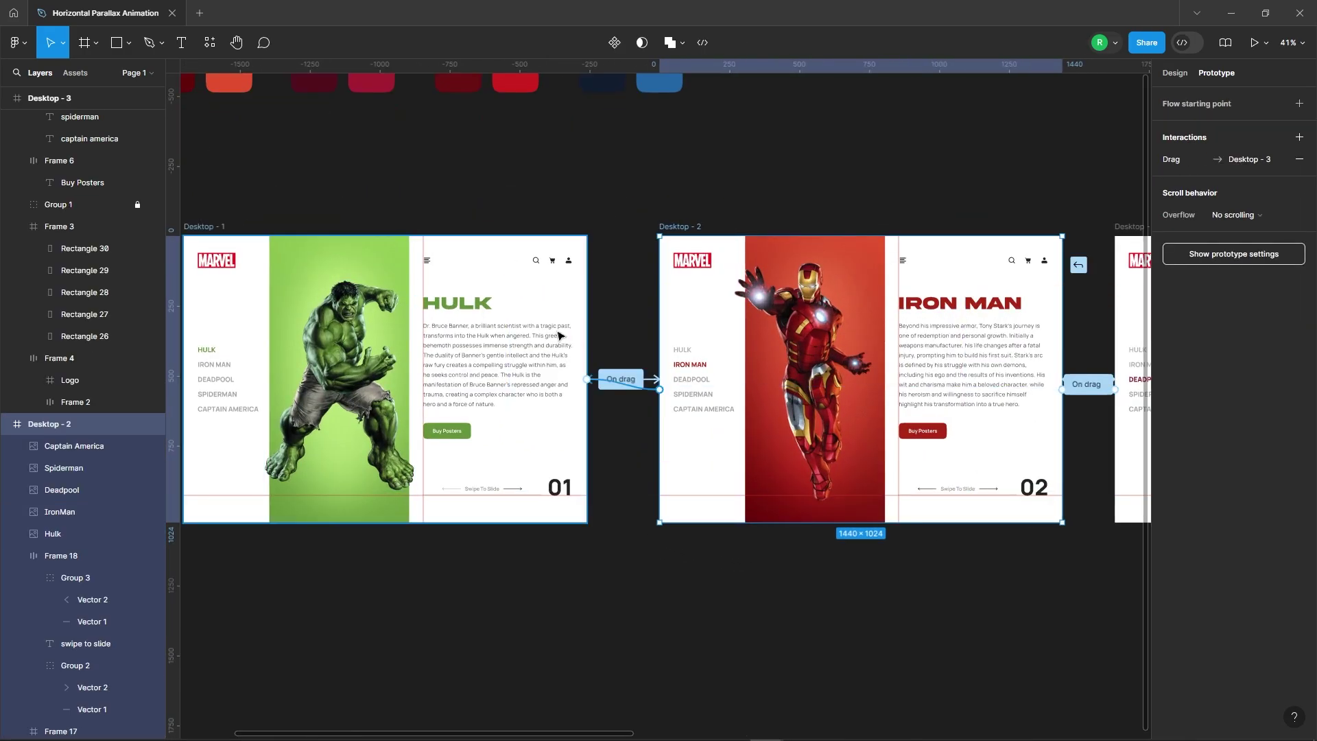
pyautogui.moveTo(658, 390); pyautogui.dragTo(563, 391)
pyautogui.click(531, 413)
pyautogui.scroll(2, 610, 521)
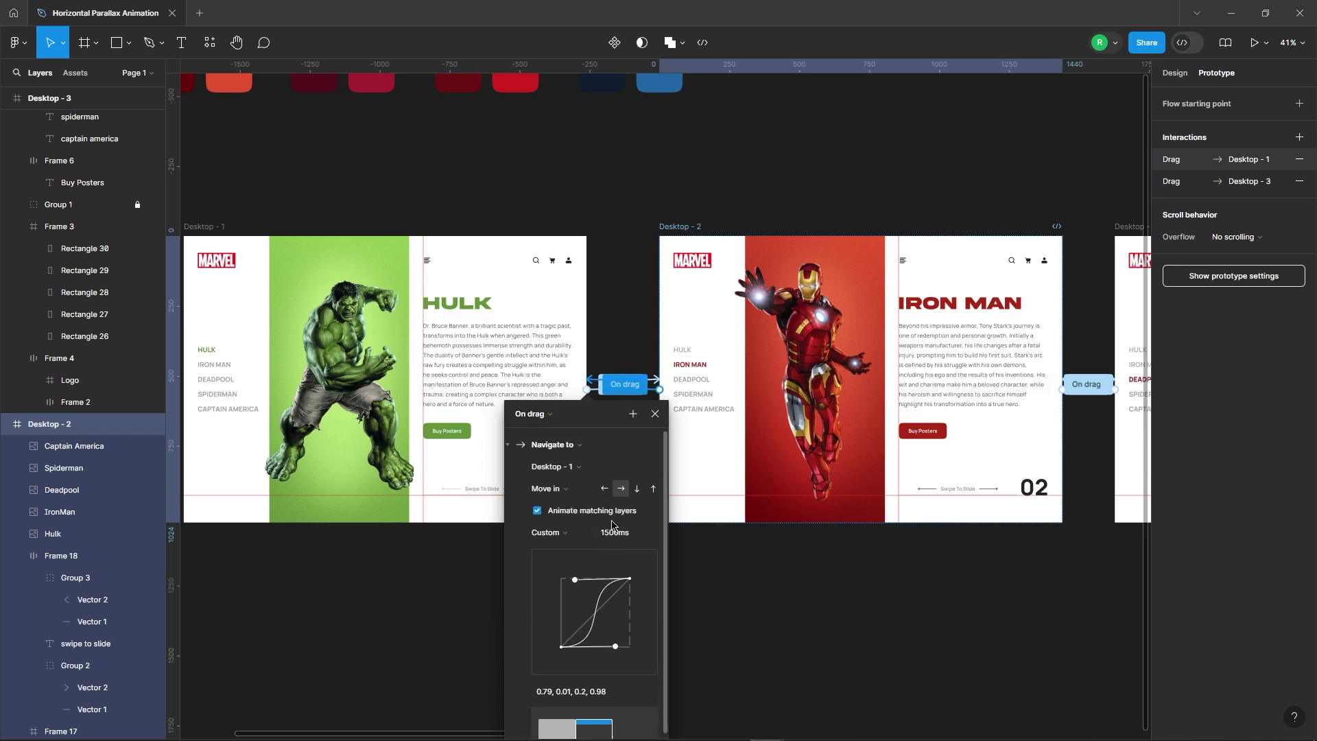
pyautogui.click(843, 589)
pyautogui.scroll(-2, 843, 589)
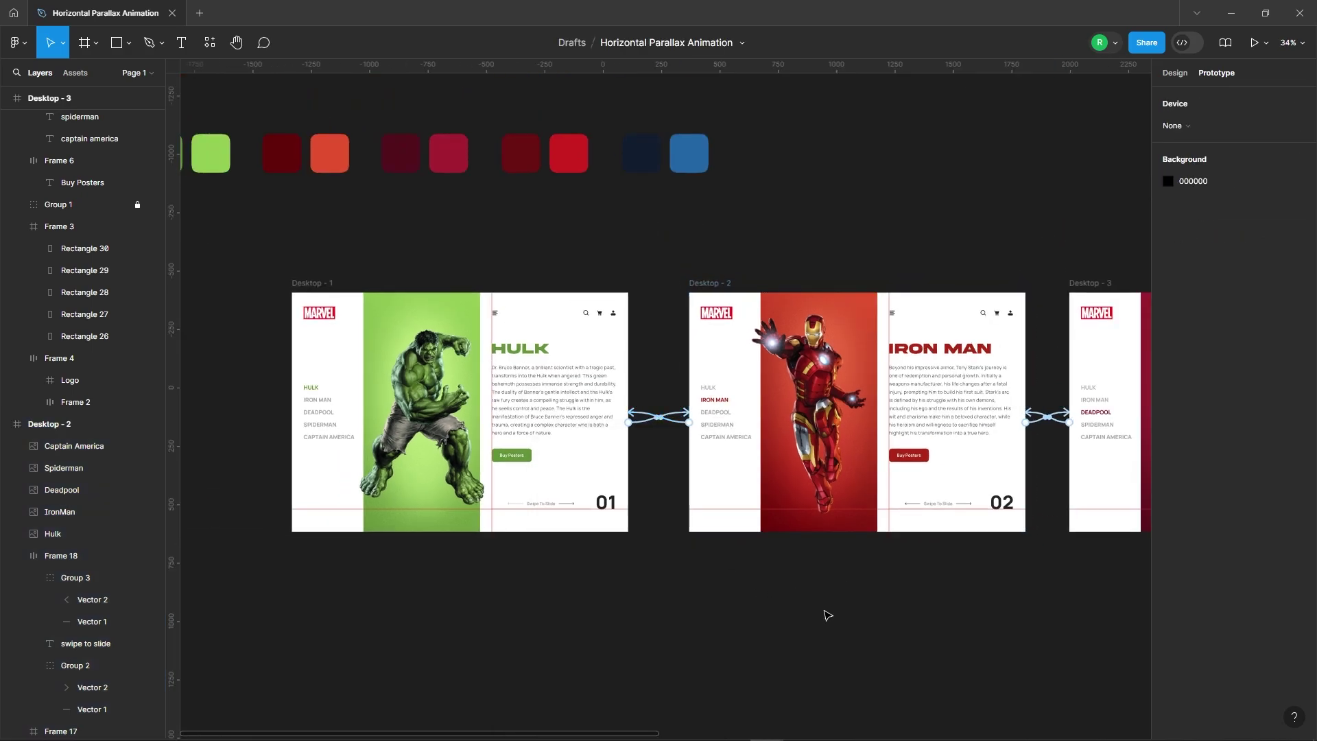
# - Make Desktop - 1 the Flow 1 starting point and present the prototype in its own tab
pyautogui.click(1195, 111)
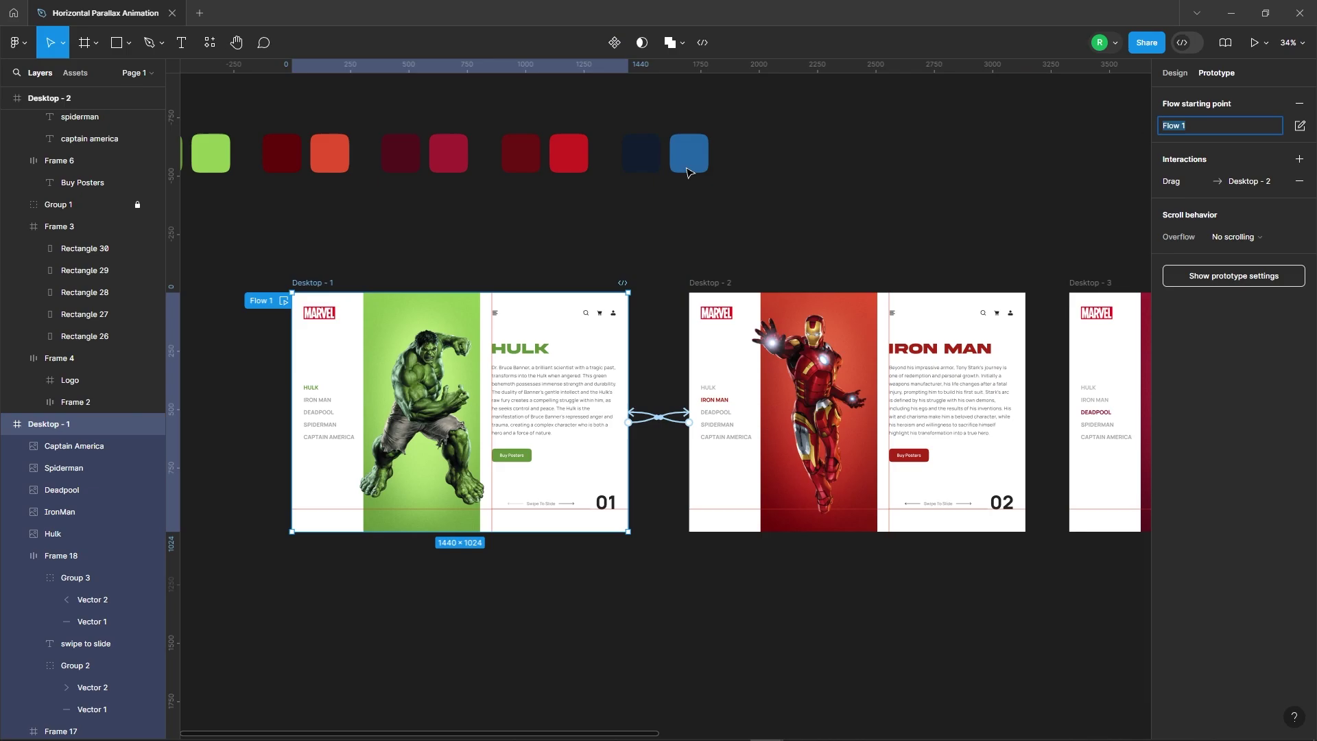
pyautogui.click(281, 300)
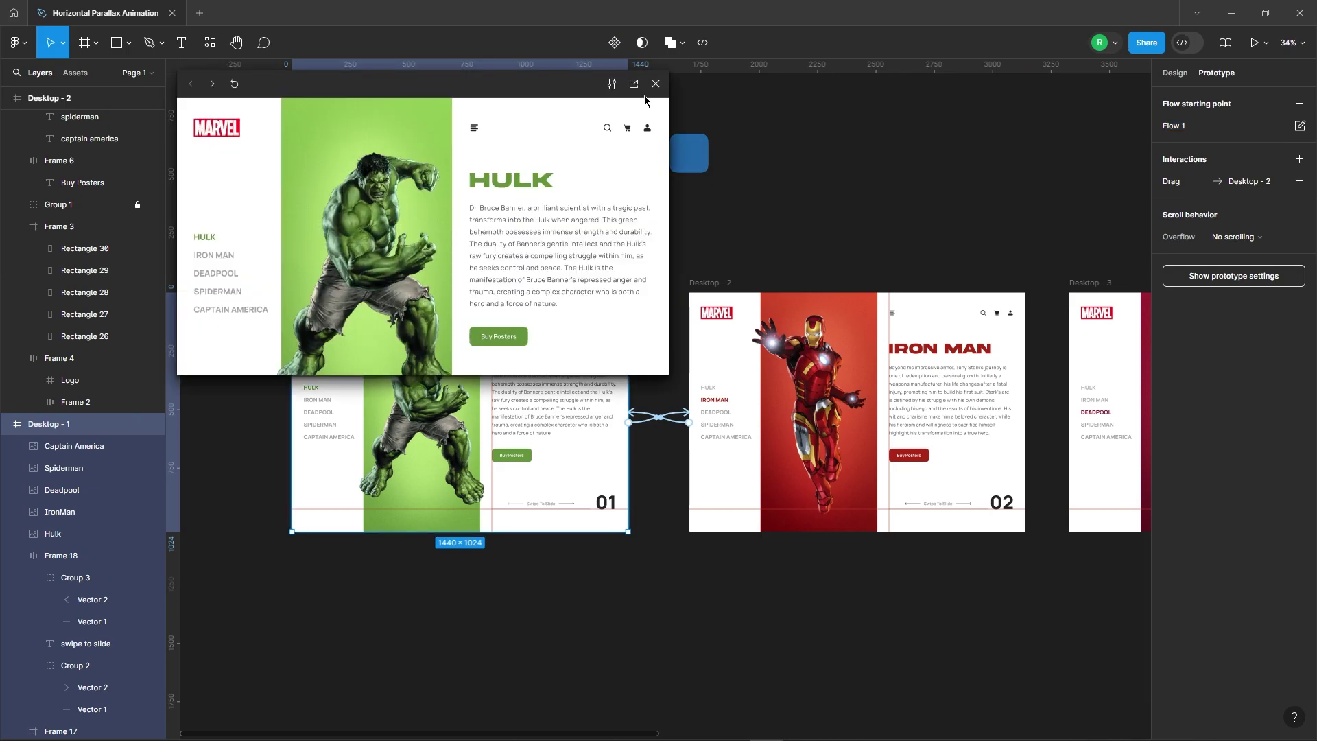
pyautogui.click(633, 83)
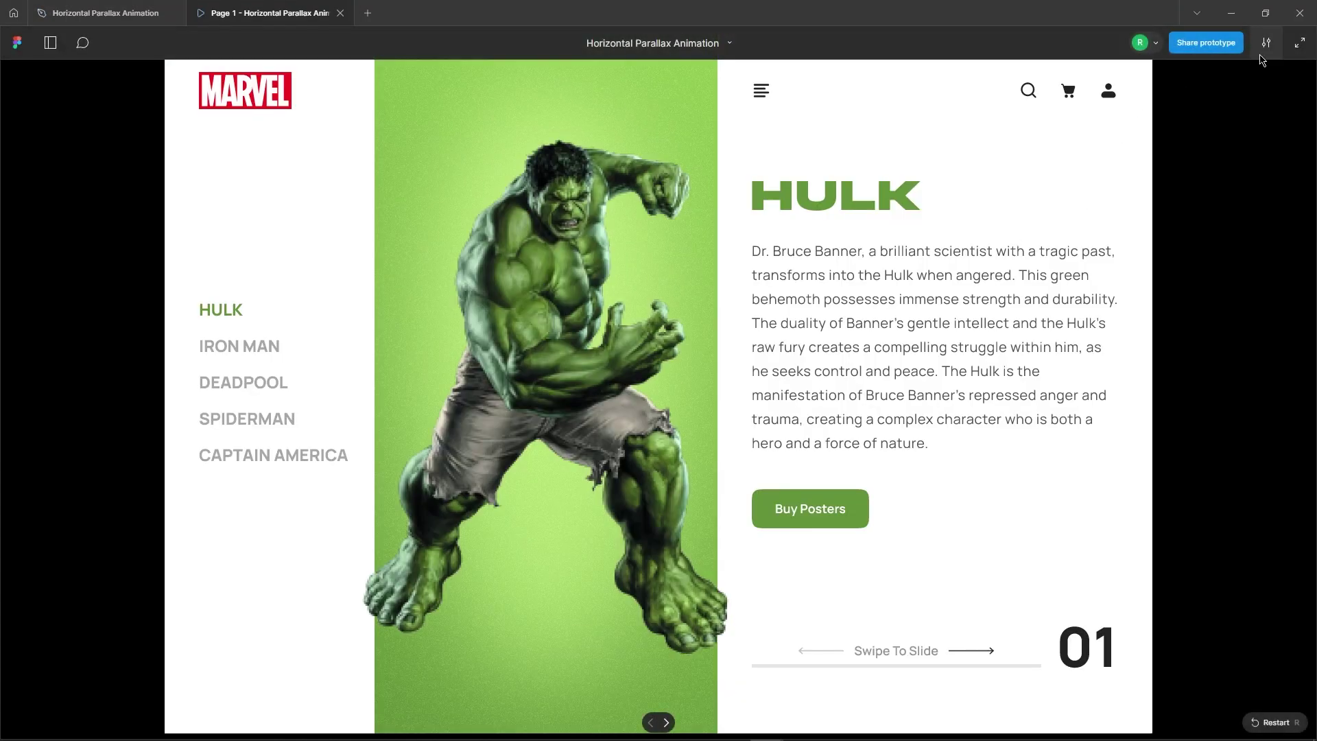
# - Fit the prototype to window width and height, then swipe forward from Hulk to Deadpool
pyautogui.click(1266, 43)
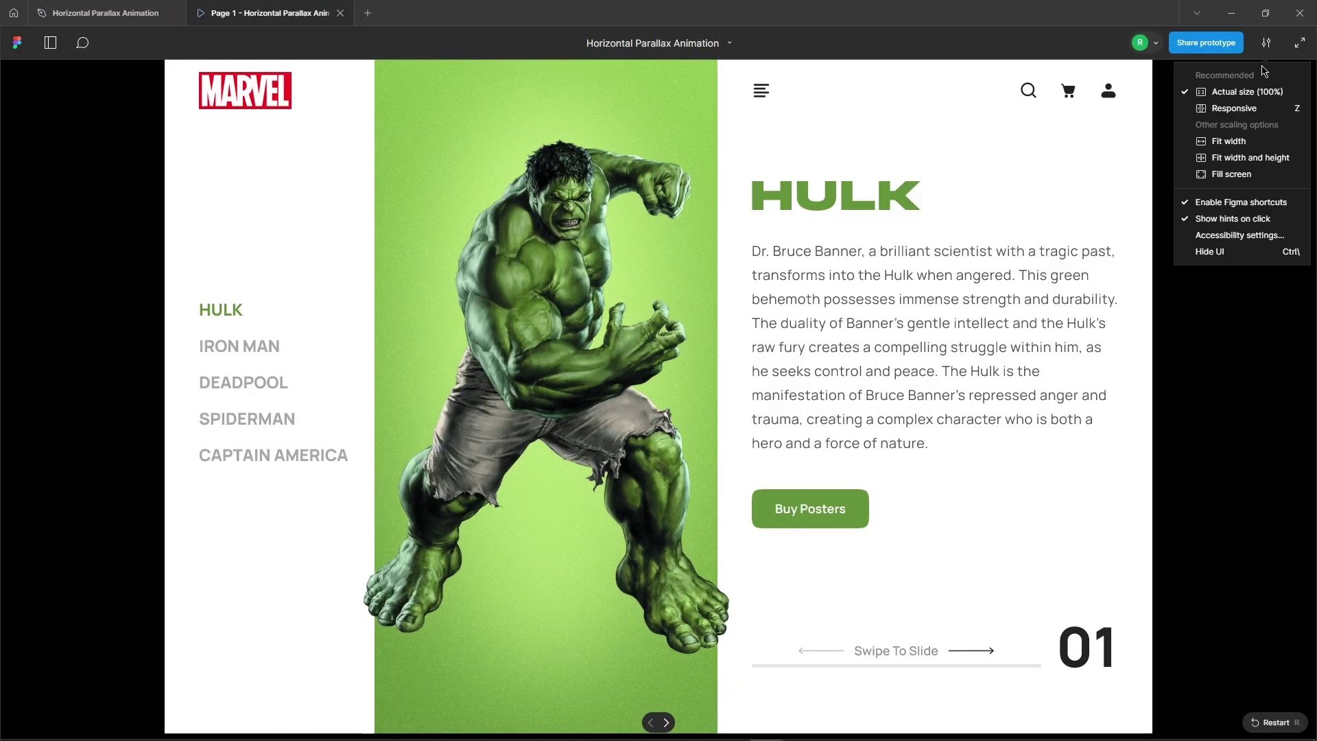
pyautogui.click(1238, 158)
pyautogui.moveTo(941, 432); pyautogui.dragTo(870, 420)
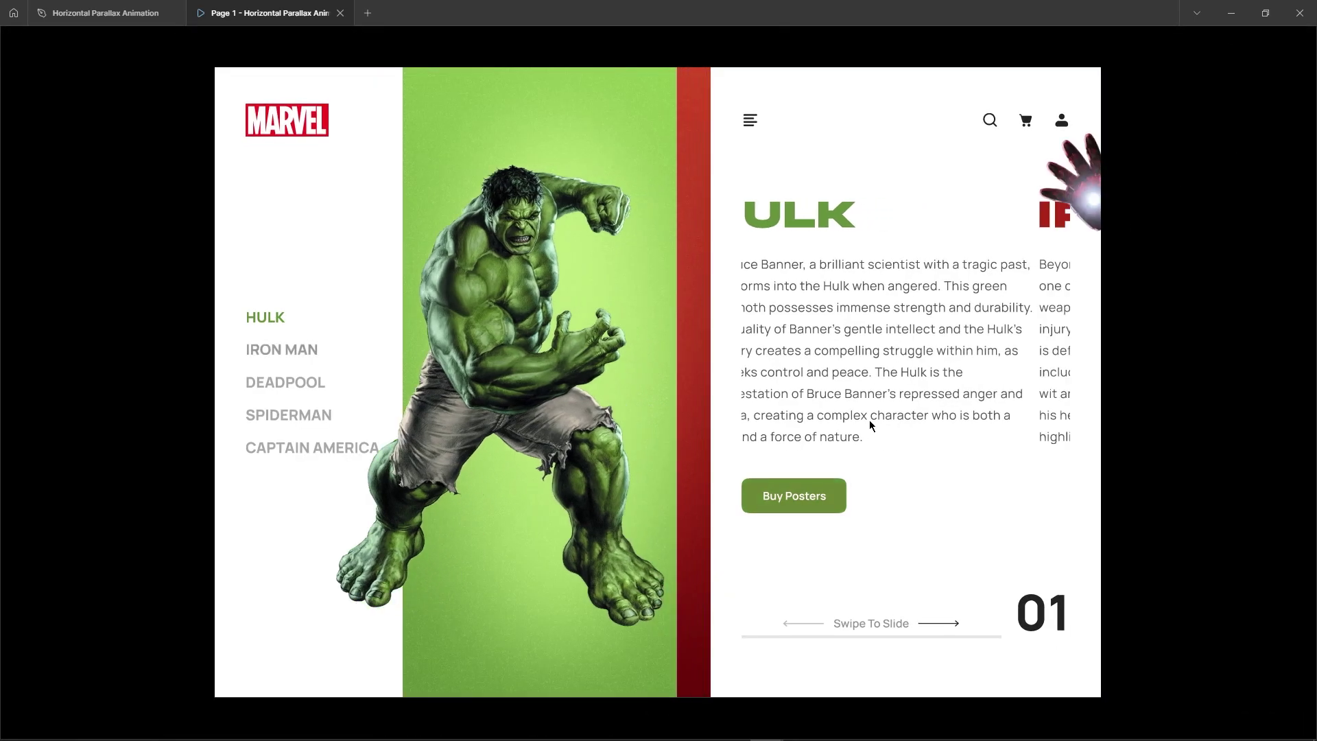
pyautogui.moveTo(954, 410); pyautogui.dragTo(817, 421)
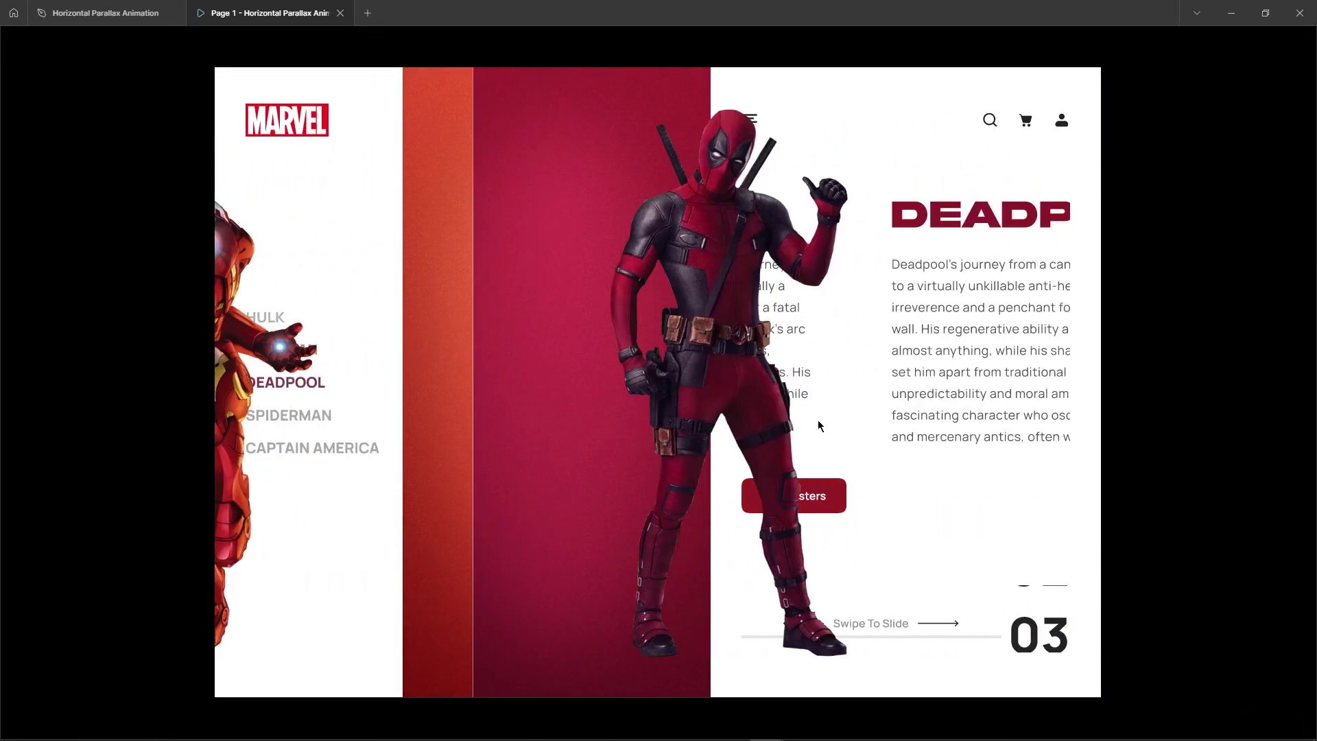
# - Swipe back and forth through the slides, from Captain America back to Iron Man
pyautogui.moveTo(362, 476); pyautogui.dragTo(582, 476)
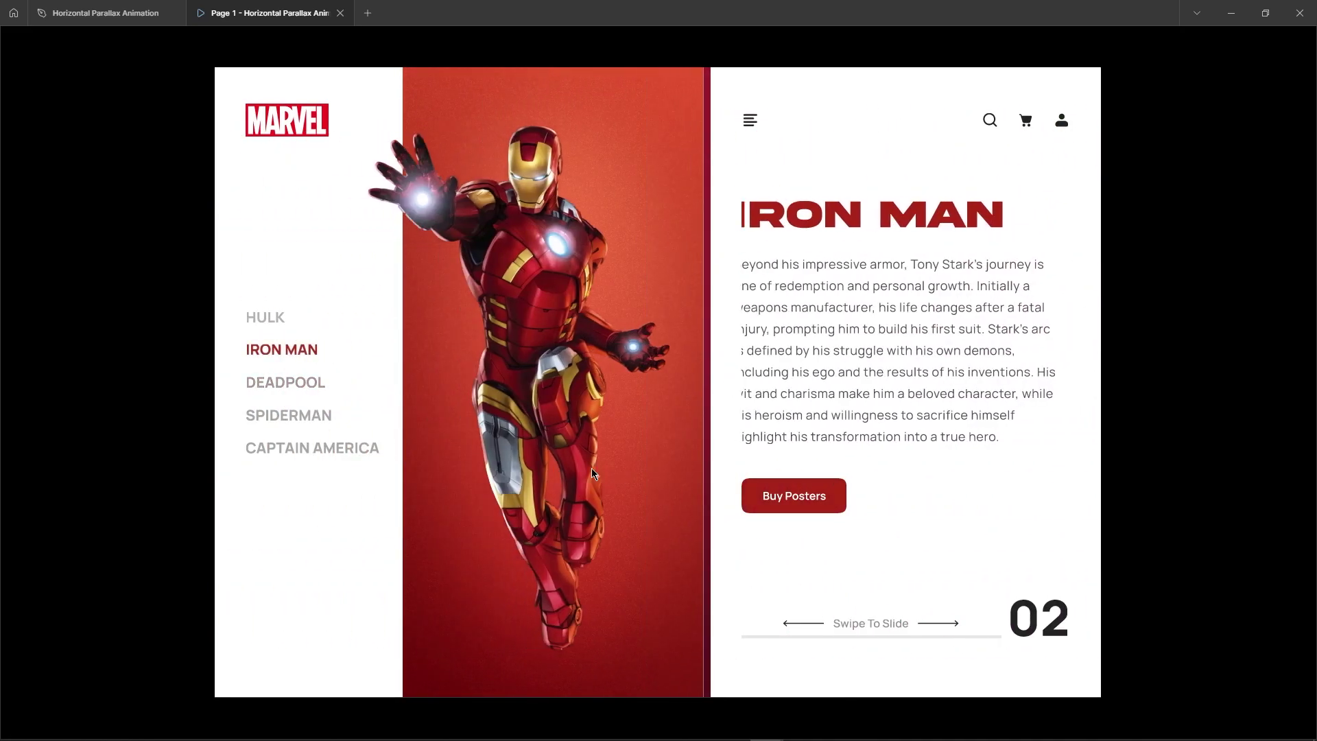
pyautogui.moveTo(488, 480); pyautogui.dragTo(614, 479)
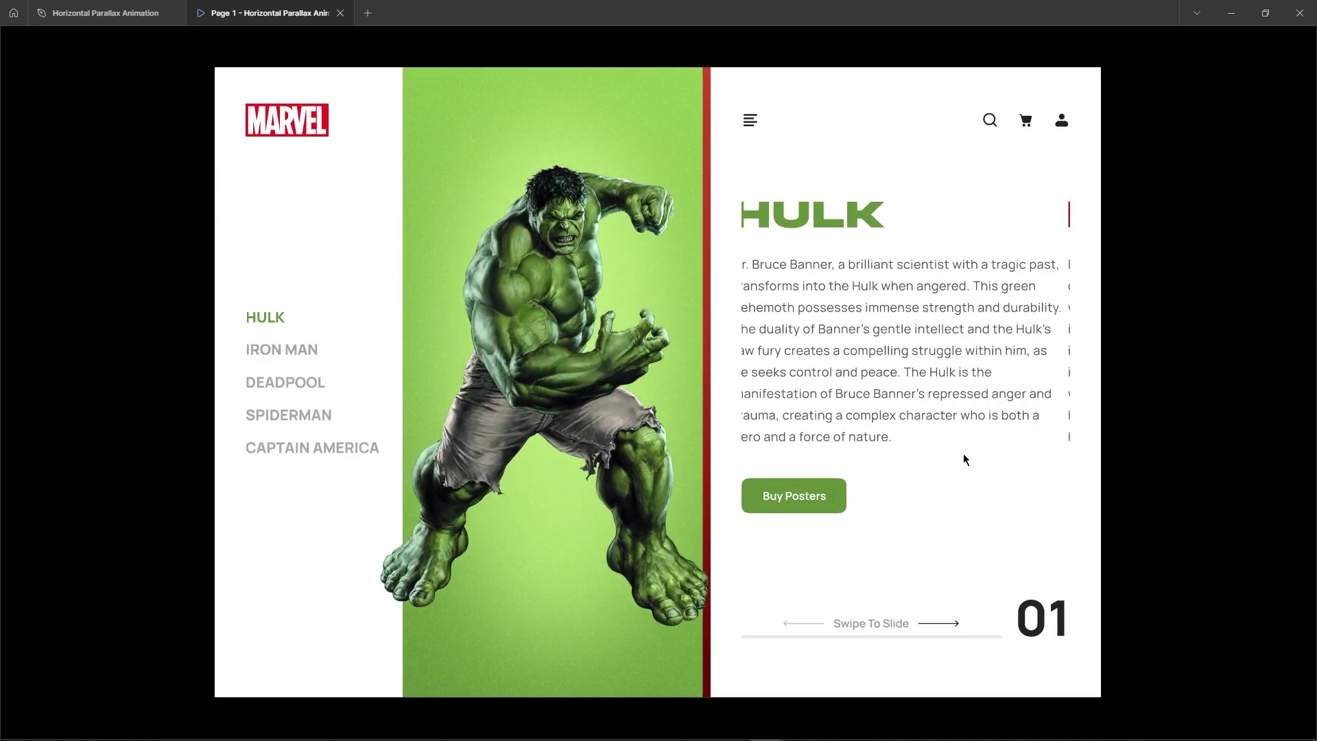
pyautogui.moveTo(963, 454)
pyautogui.mouseDown()
pyautogui.moveTo(925, 458)
pyautogui.moveTo(958, 441)
pyautogui.moveTo(926, 435)
pyautogui.mouseUp()
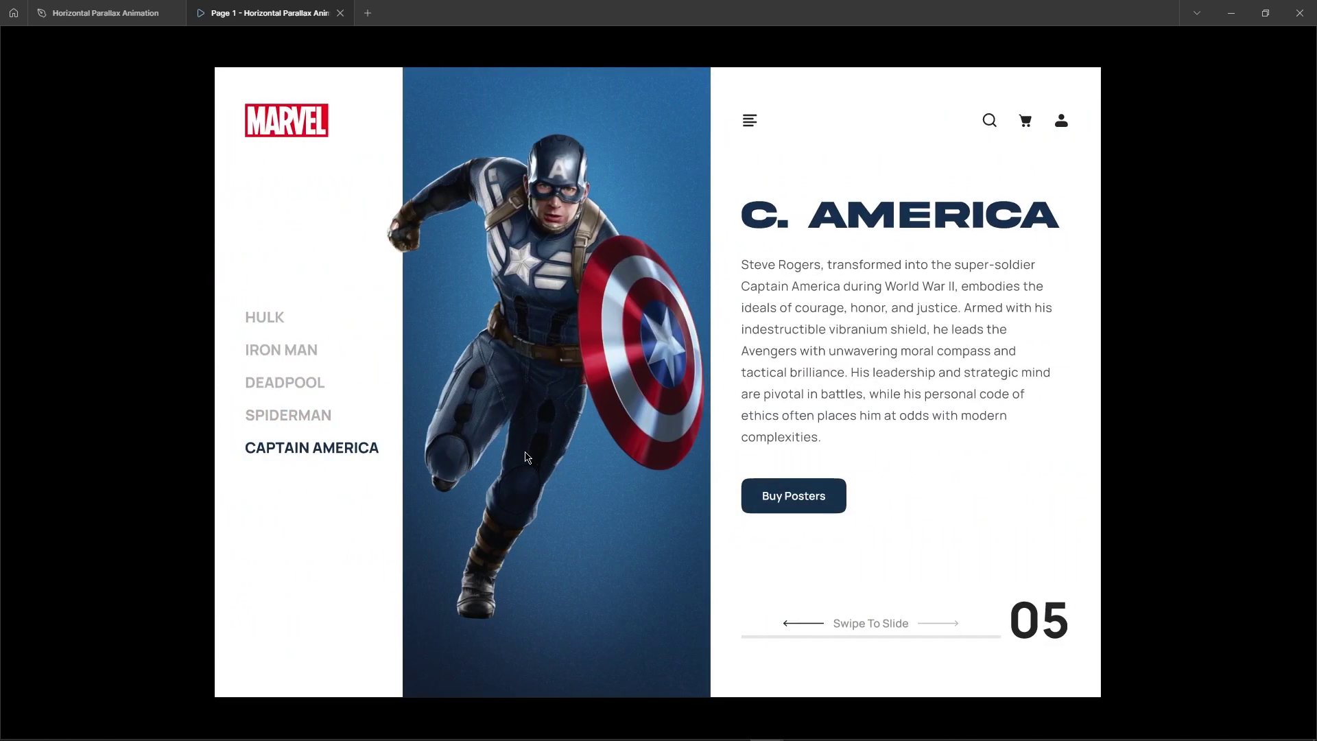
pyautogui.moveTo(526, 455); pyautogui.dragTo(661, 441)
pyautogui.moveTo(503, 460); pyautogui.dragTo(559, 437)
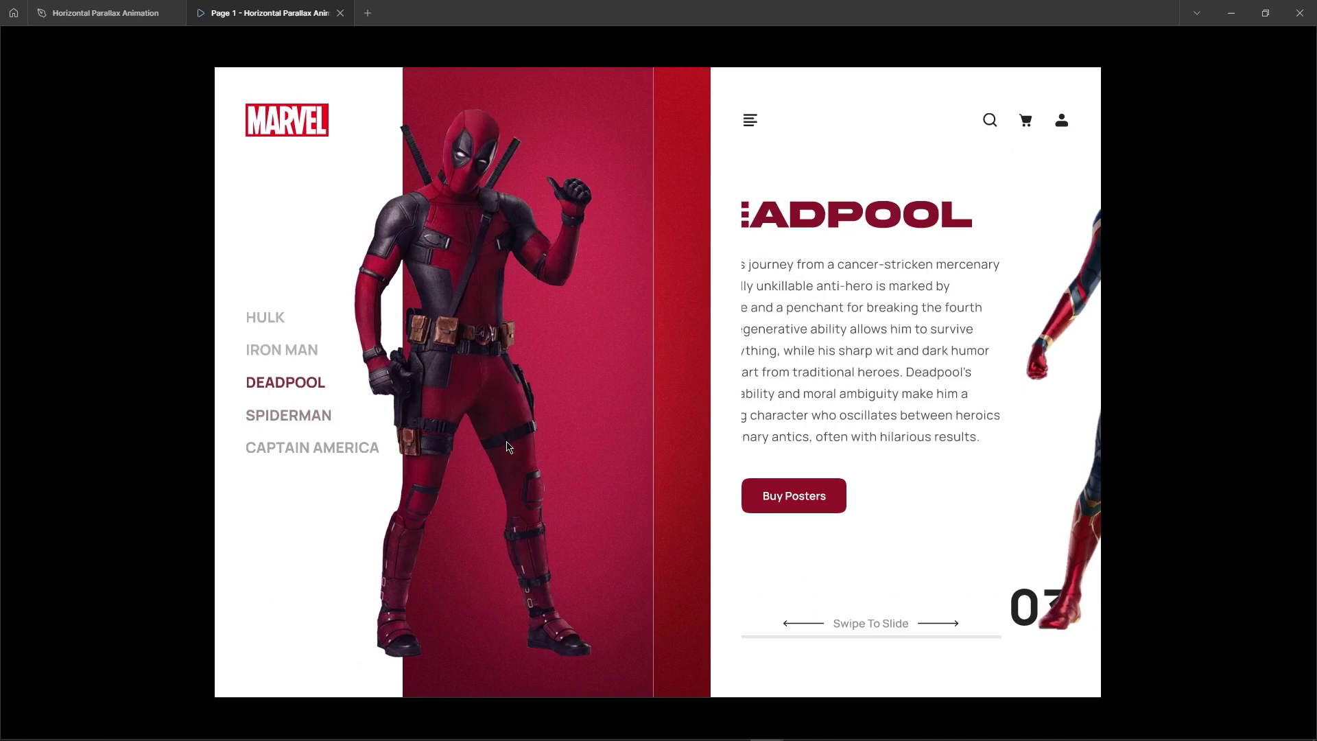
pyautogui.moveTo(439, 439); pyautogui.dragTo(477, 435)
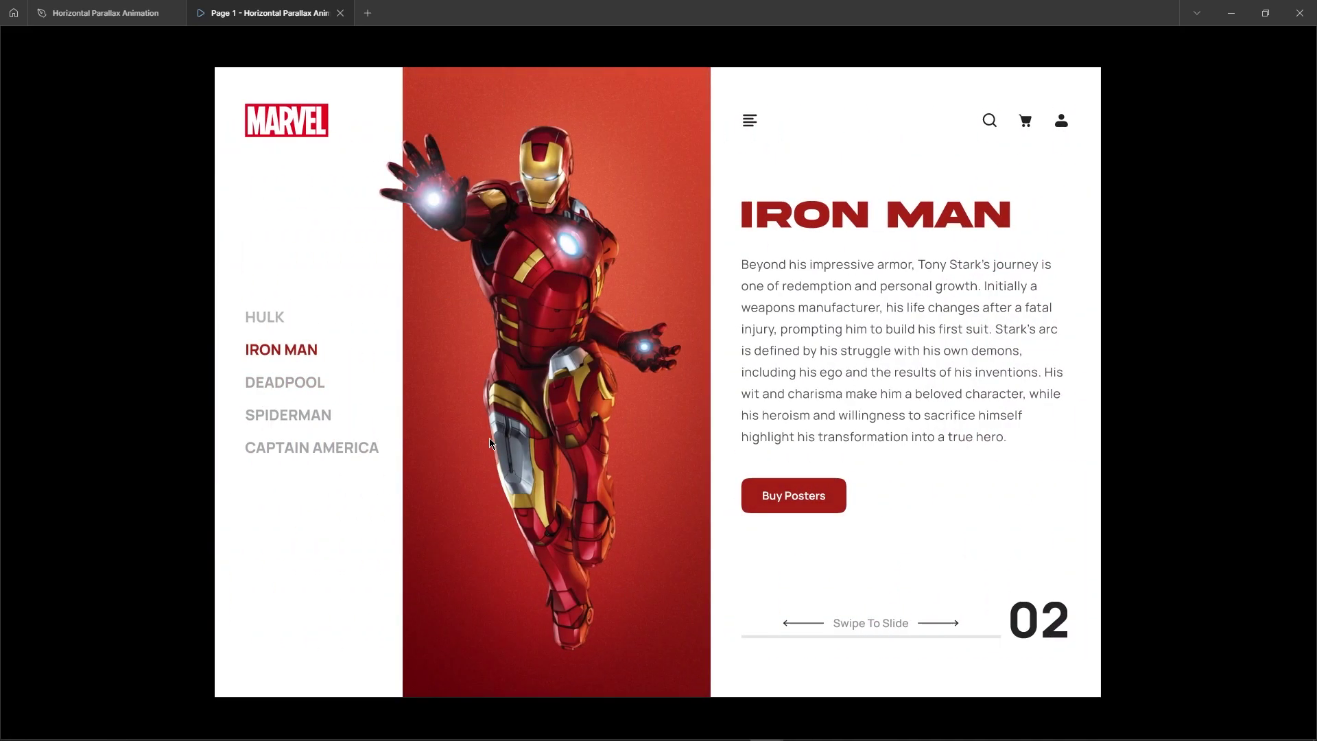